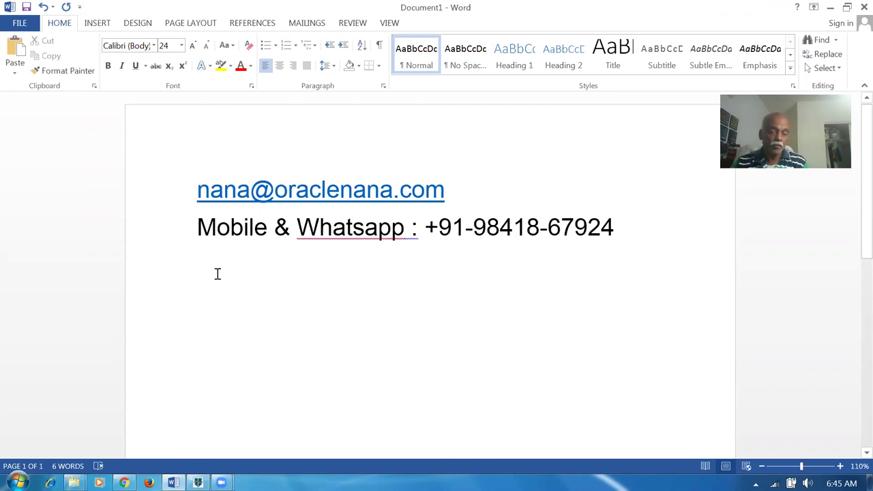
left_click(216, 268)
left_click(220, 300)
left_click(225, 269)
left_click(236, 302)
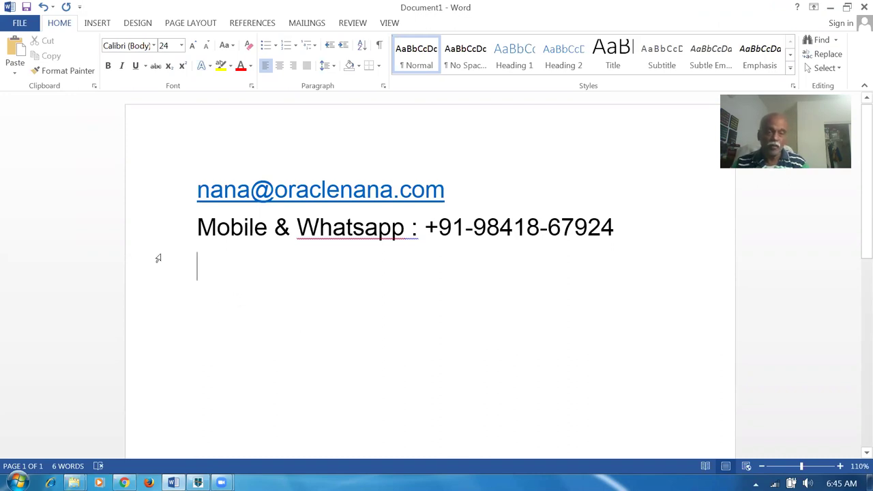
left_click_drag(150, 203, 153, 235)
left_click(156, 330)
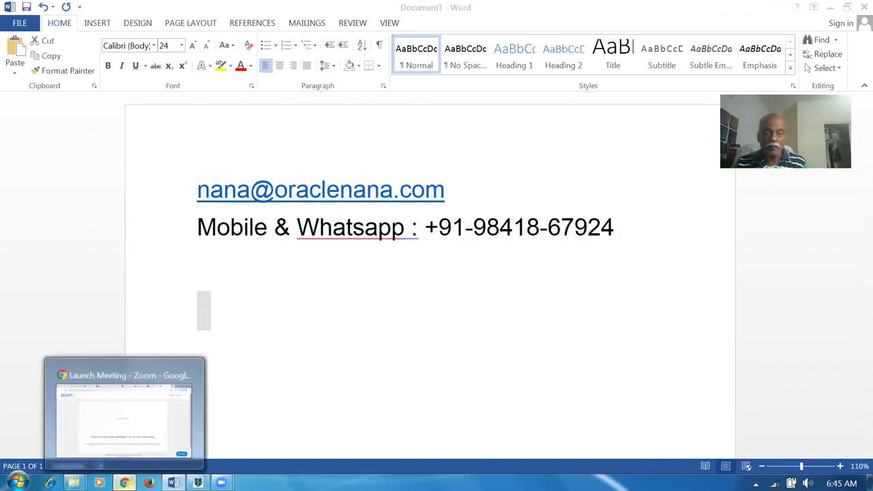
Switch to the Oracle Applications page in Chrome and open the task search in Setup and Maintenance.
left_click(124, 483)
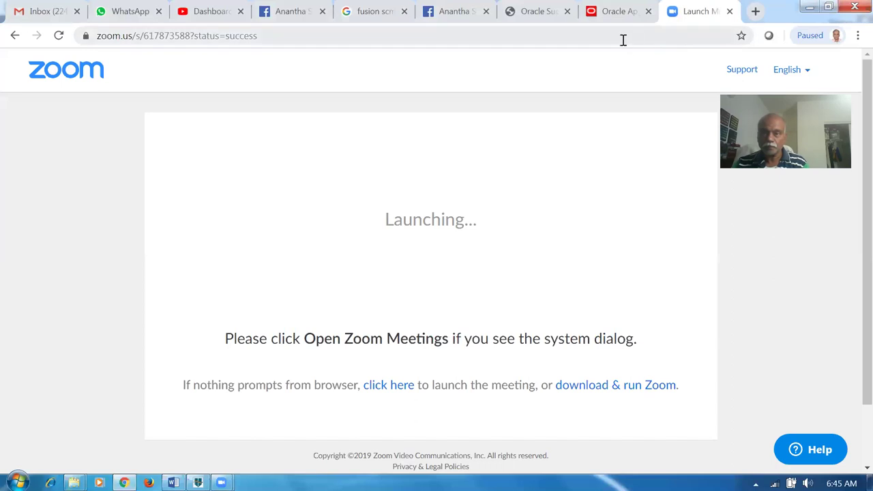
left_click(623, 12)
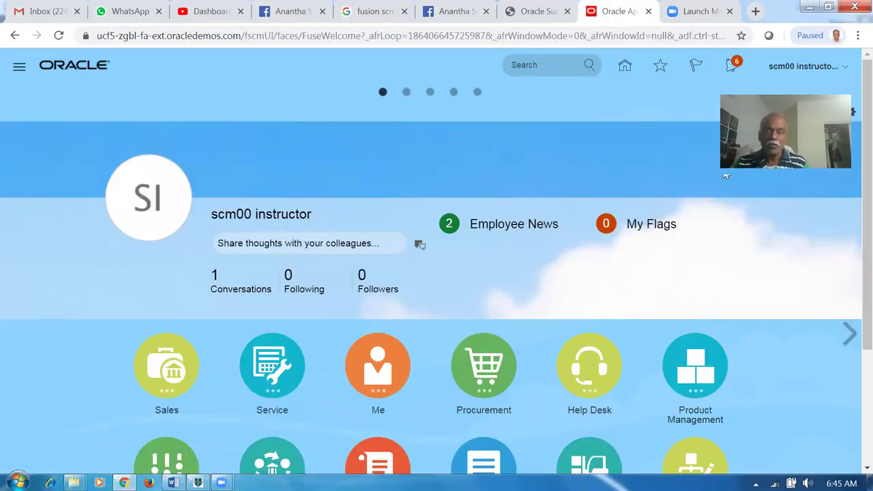
left_click(811, 68)
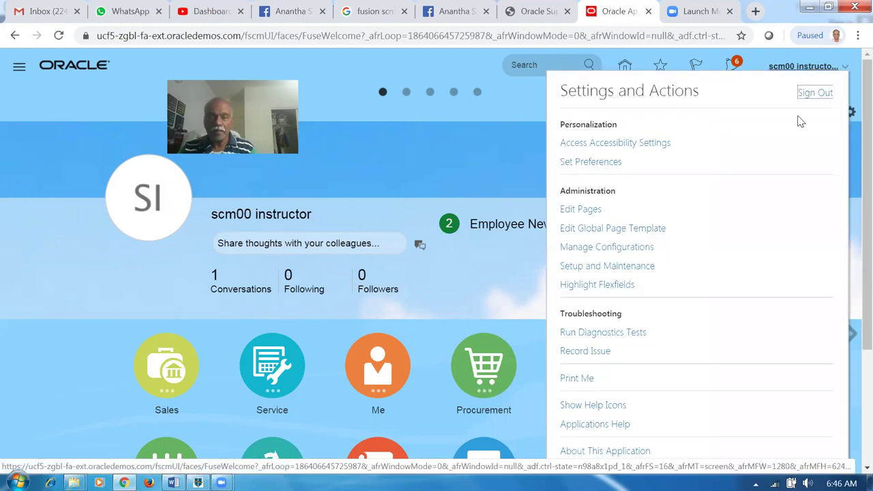
left_click(609, 271)
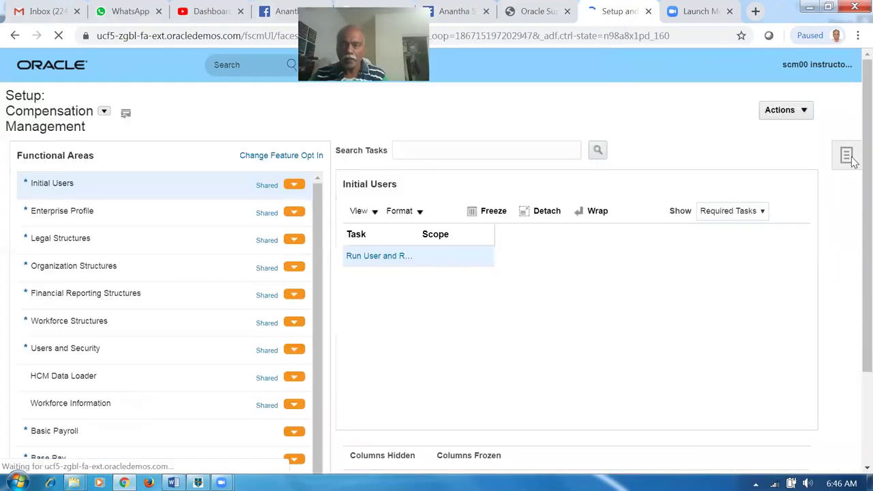
left_click(849, 157)
left_click(761, 219)
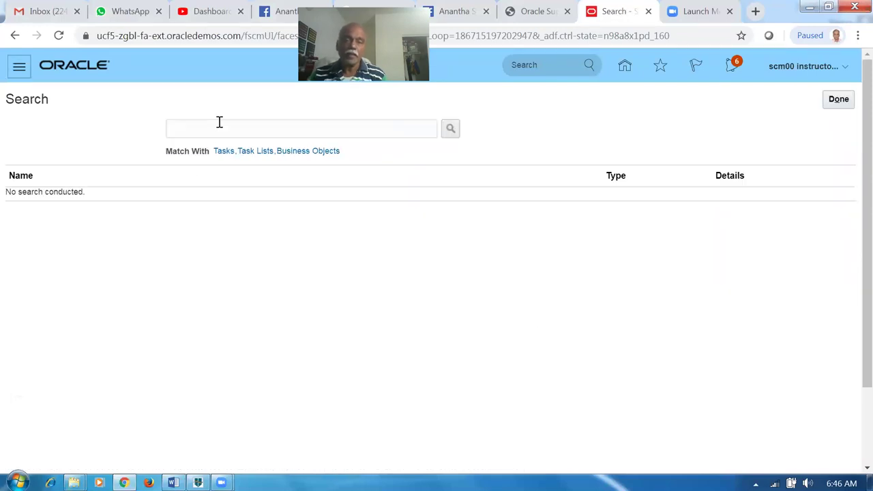
Search the setup tasks for "man%funct%cata%" and open Manage Functional Area Catalogs.
left_click(218, 122)
type("man%")
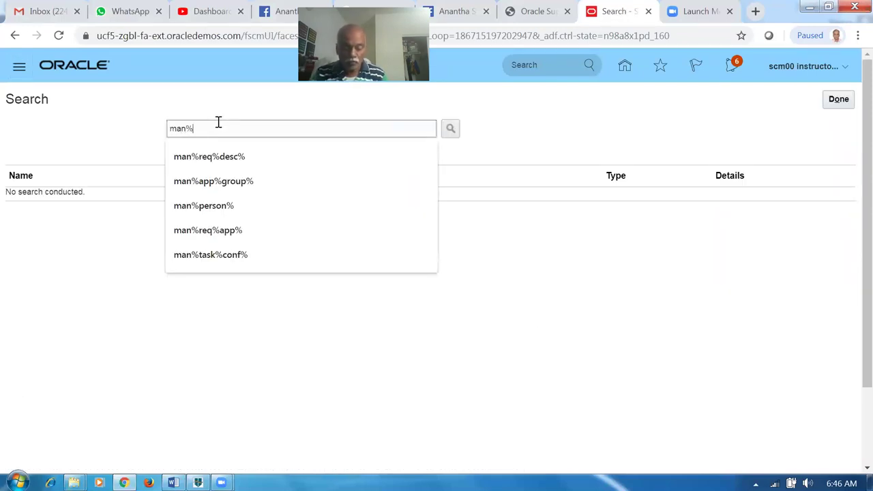
type("funct%")
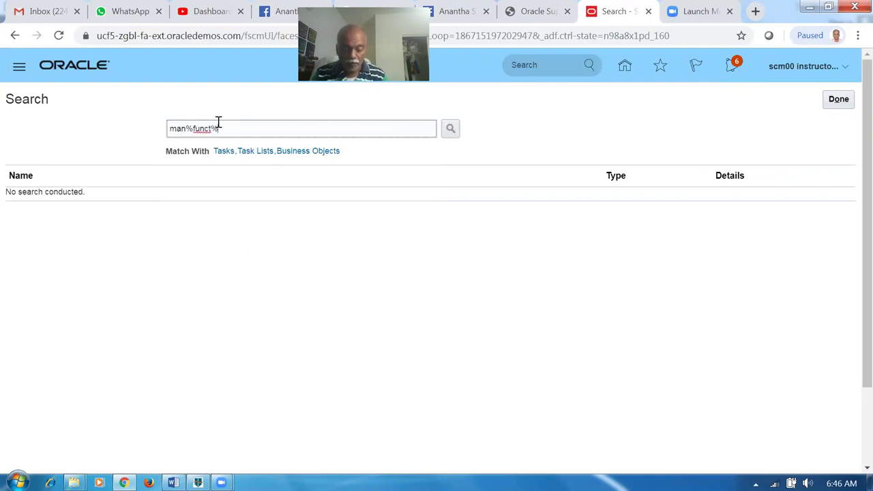
type("cata%")
key("Return")
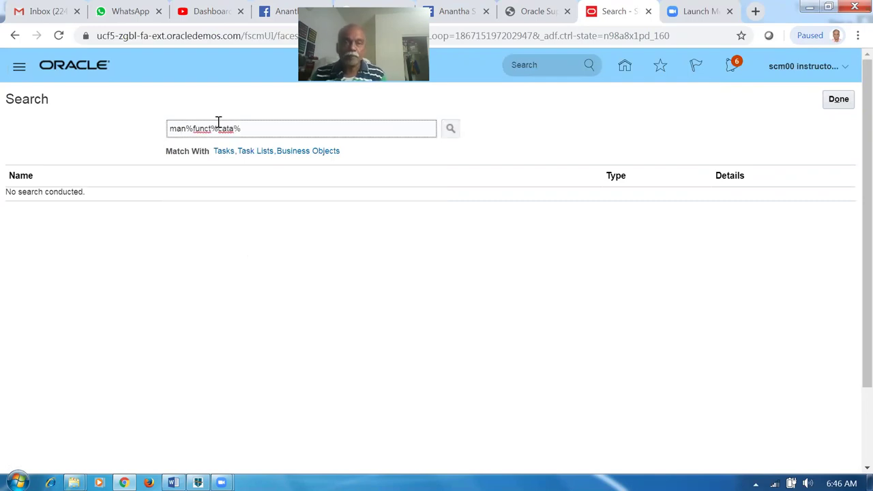
left_click(105, 202)
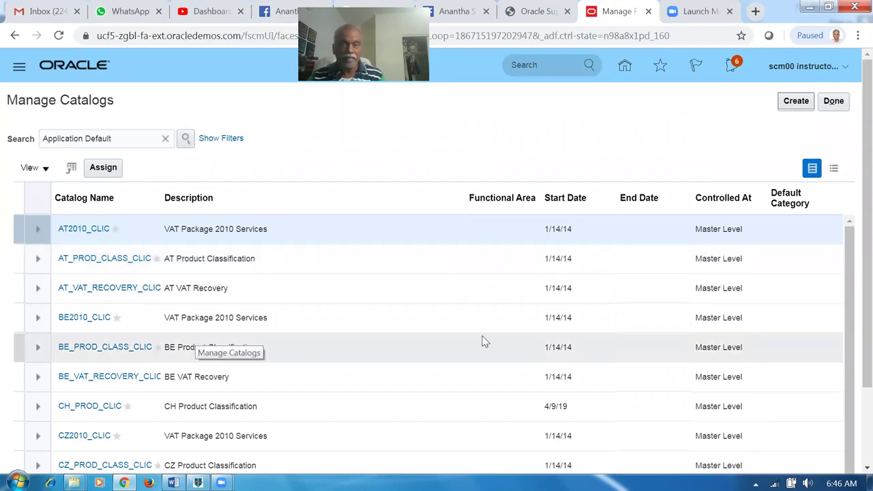
Look through the catalog list and sort it in ascending order by Functional Area.
scroll(852, 171, "down", 1)
scroll(851, 177, "up", 1)
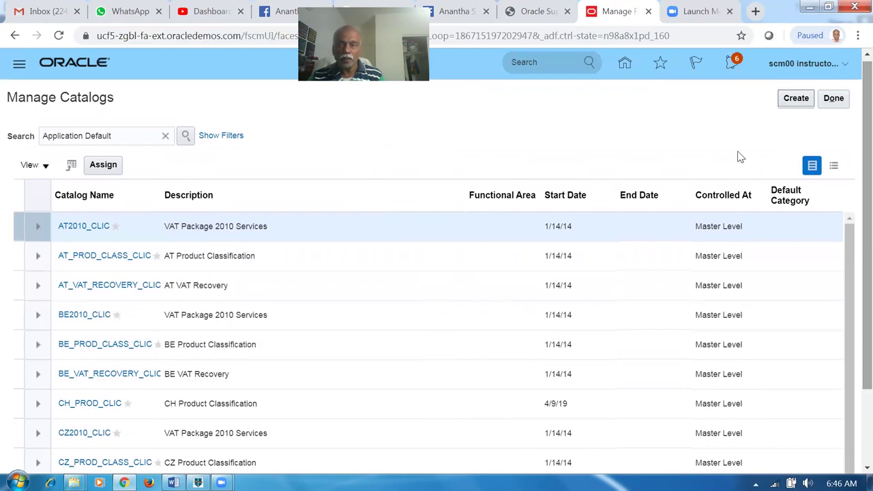
scroll(216, 309, "down", 1)
scroll(216, 308, "down", 1)
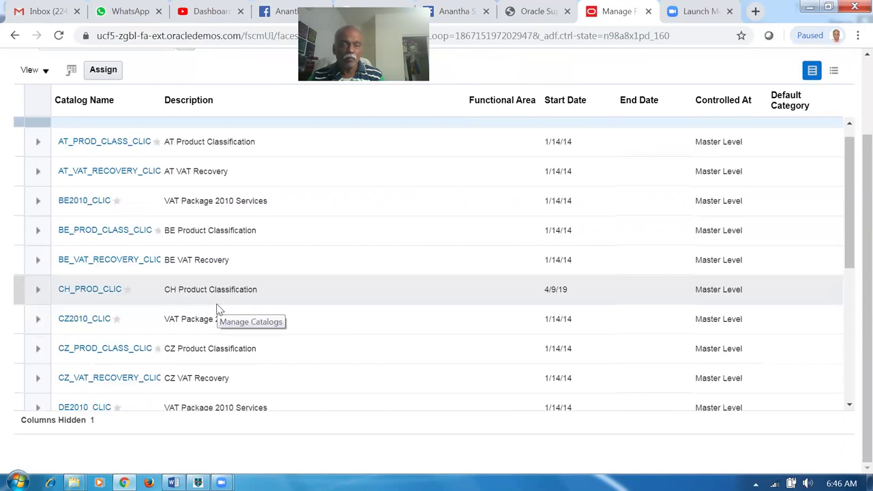
scroll(215, 308, "down", 2)
scroll(214, 302, "down", 1)
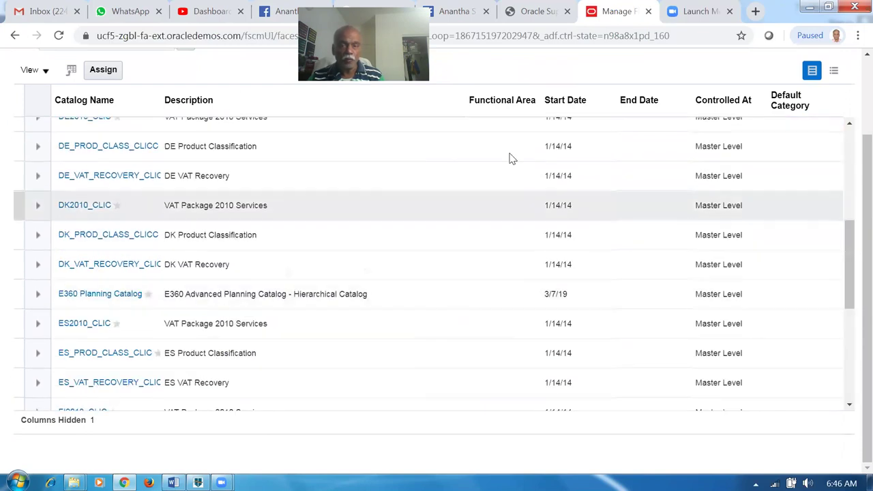
left_click(502, 99)
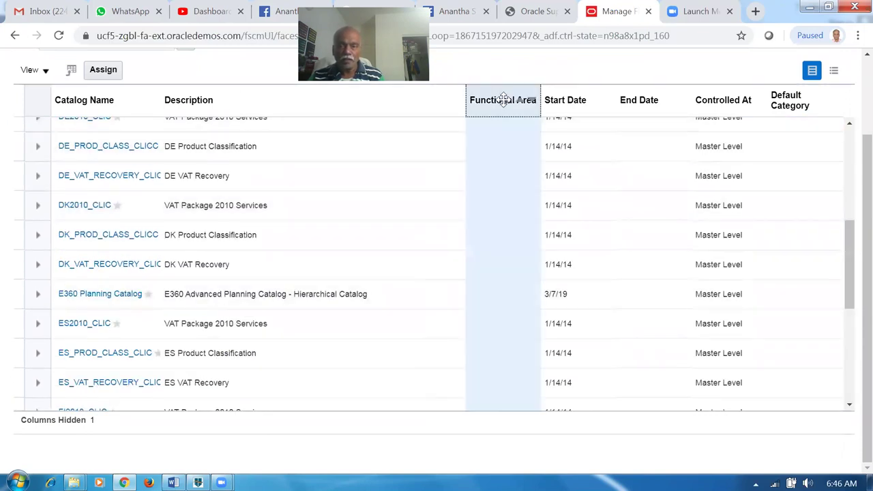
left_click(503, 100)
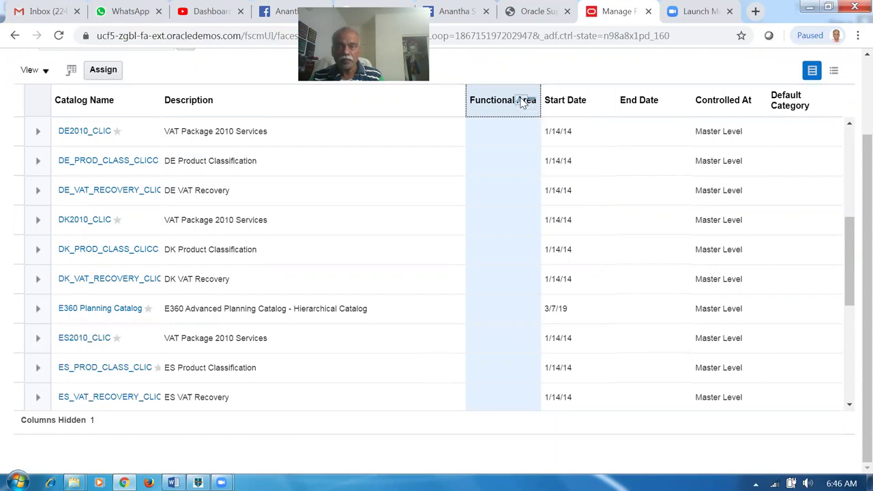
left_click(520, 100)
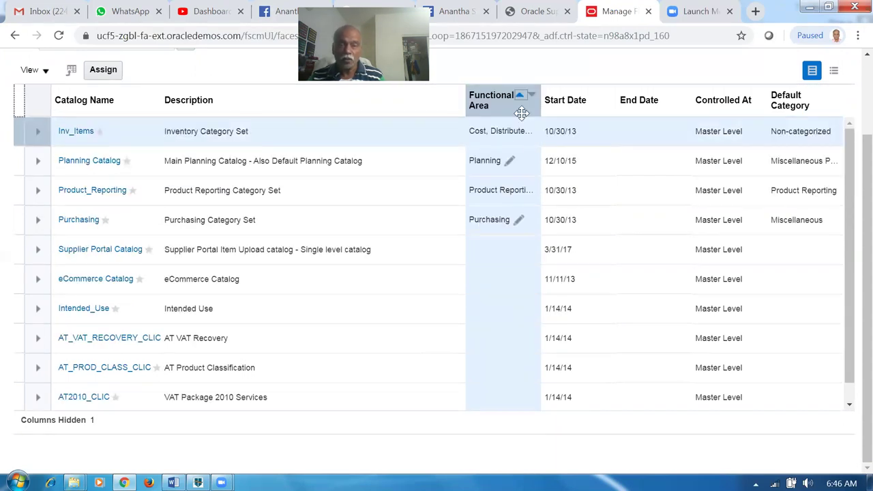
Open the Planning Catalog for editing and expand its category hierarchy.
left_click(403, 157)
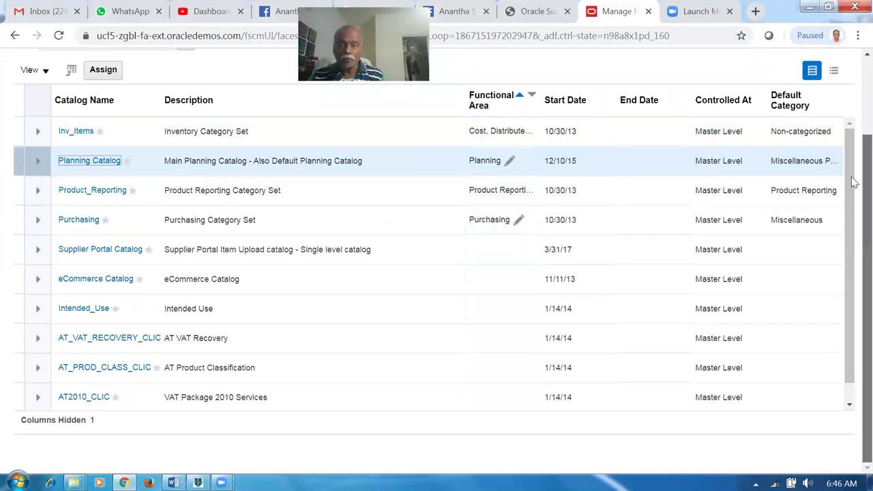
scroll(837, 245, "up", 2)
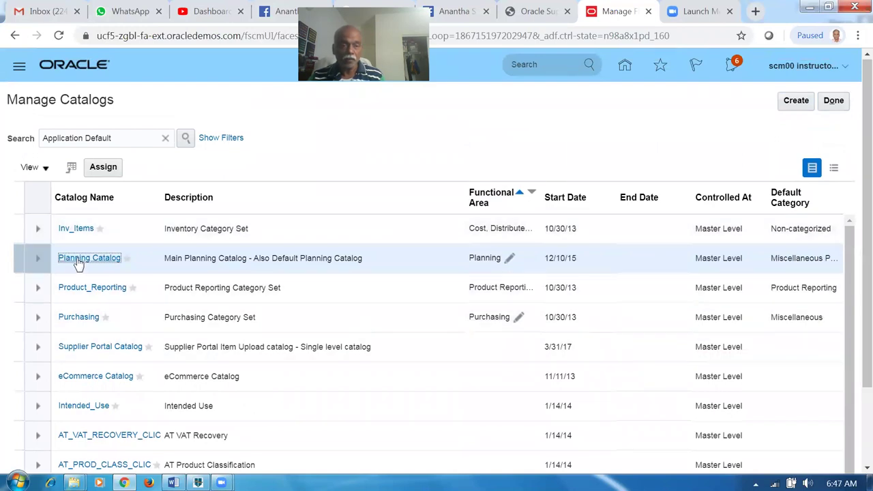
left_click(77, 258)
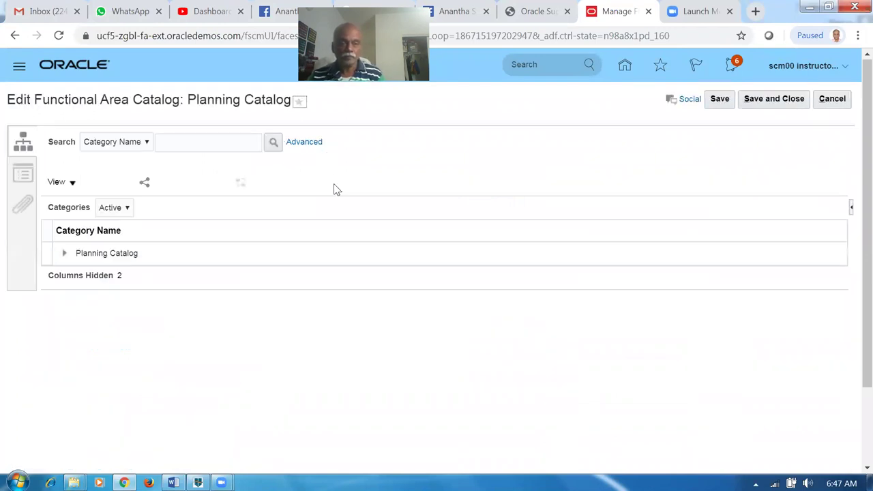
left_click(65, 259)
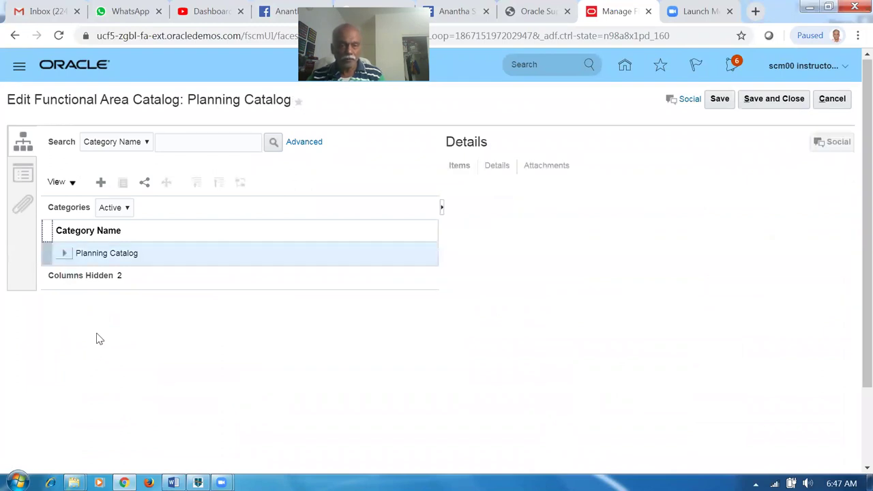
left_click(65, 256)
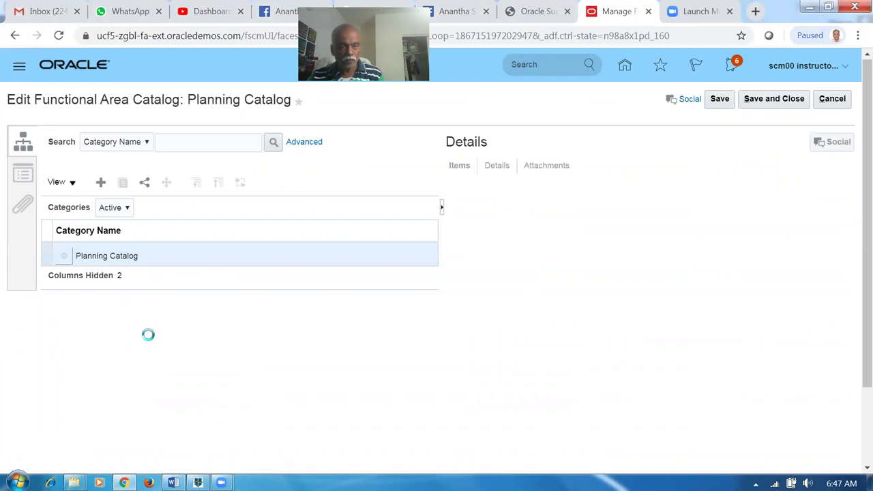
scroll(263, 347, "down", 3)
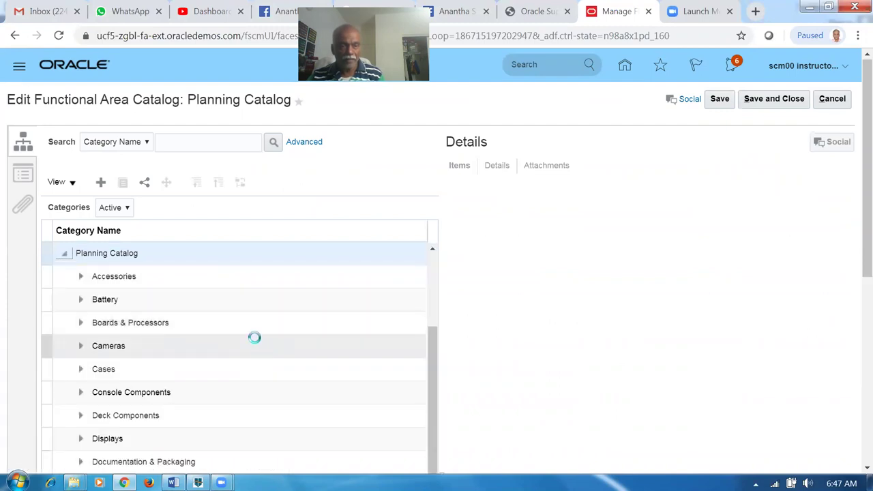
Create a category in the Planning Catalog with a01_computers as its name, code and description.
left_click(101, 182)
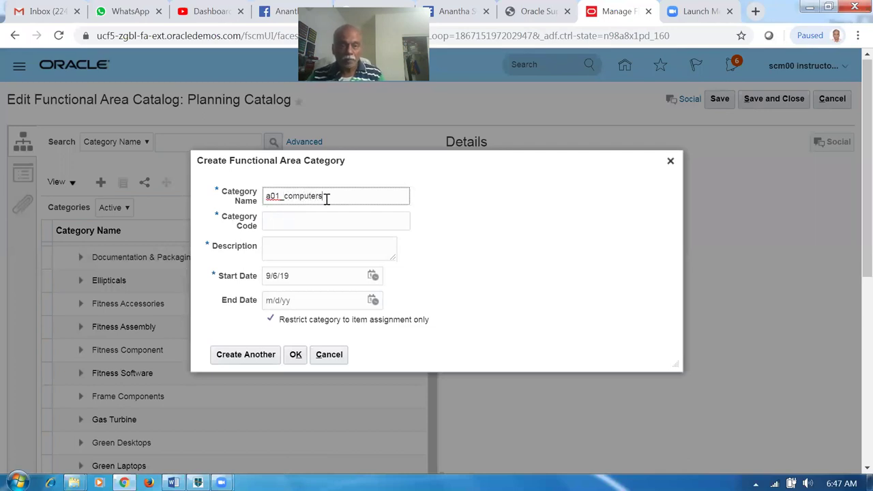
key("ctrl+a")
key("ctrl+c")
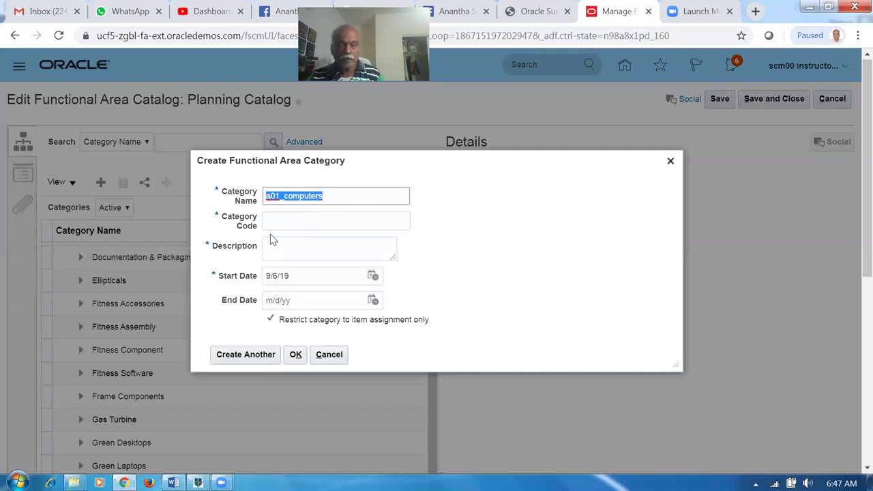
left_click(293, 223)
key("ctrl+v")
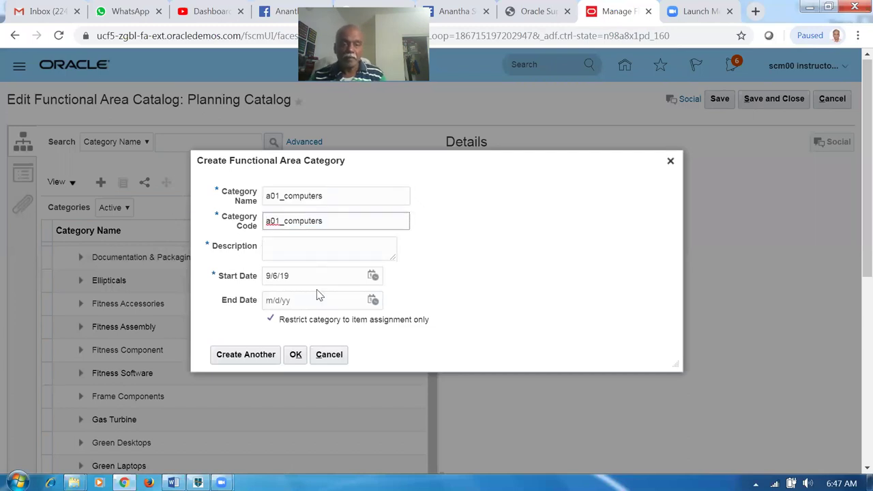
left_click(304, 258)
key("ctrl+v")
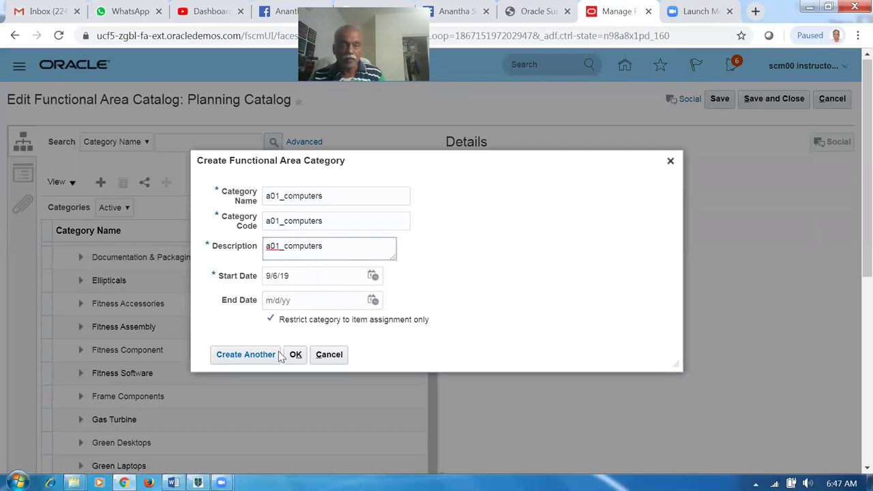
left_click(300, 360)
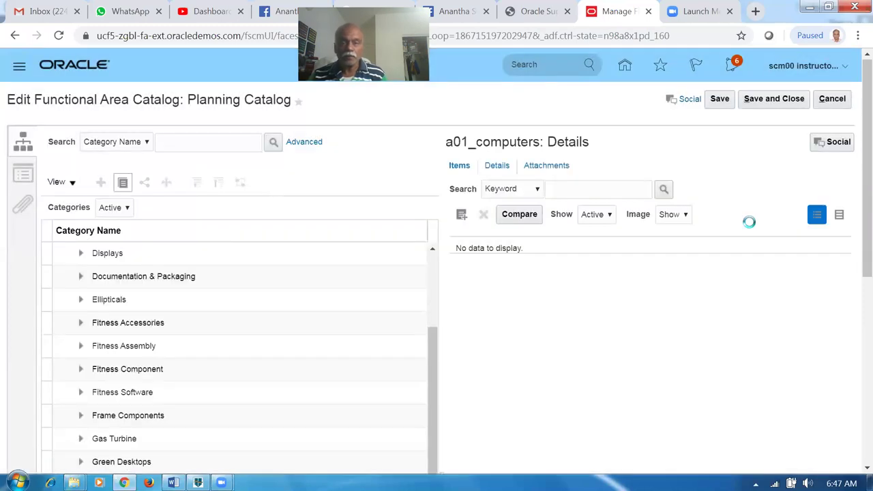
Save and close the Planning Catalog, leave catalog management and return to the home page.
left_click(779, 102)
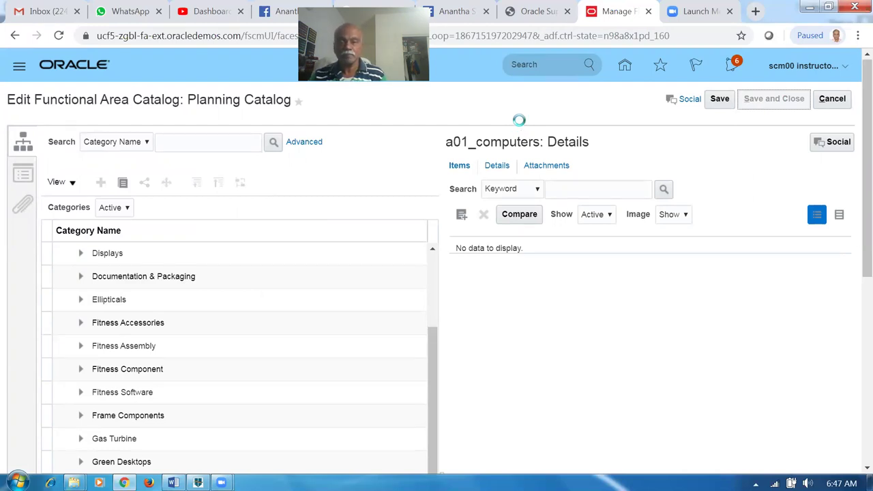
left_click(833, 104)
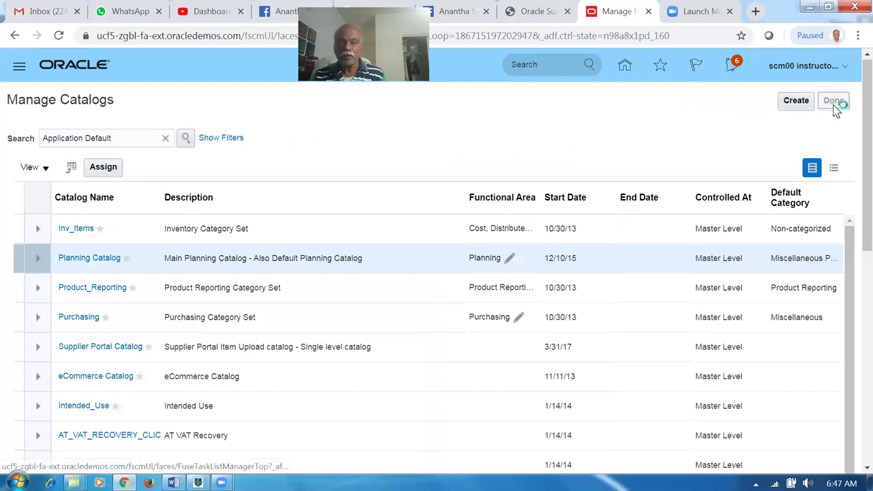
left_click(625, 71)
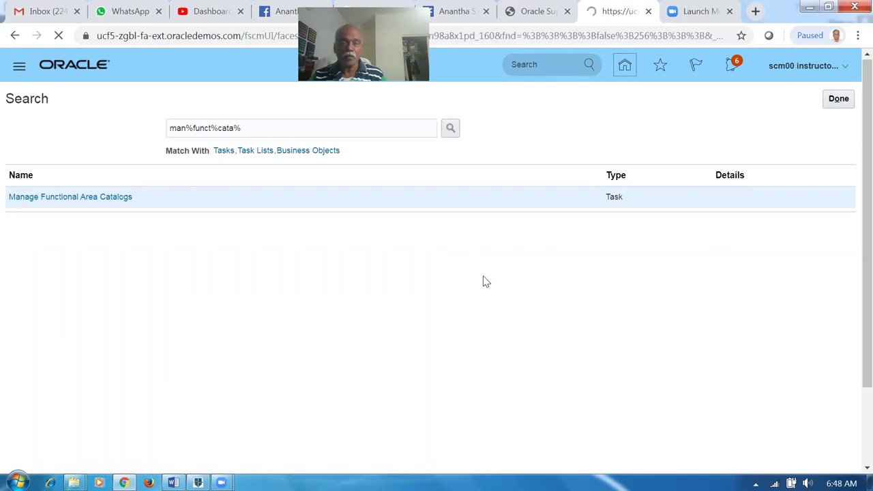
Open Product Information Management under Product Management and start creating an item.
scroll(518, 293, "down", 1)
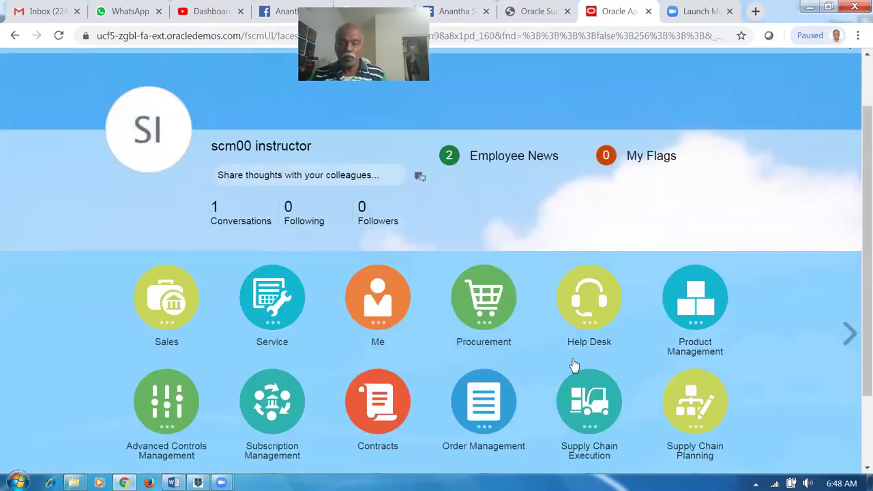
left_click(684, 302)
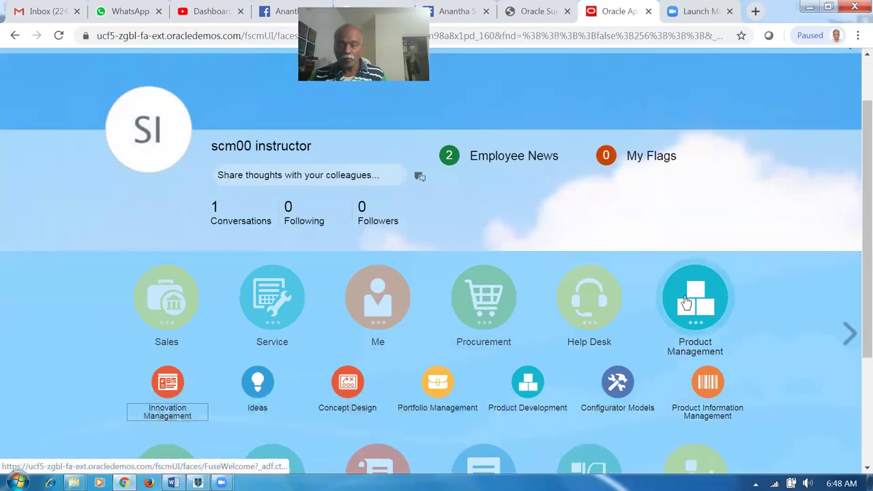
left_click(707, 386)
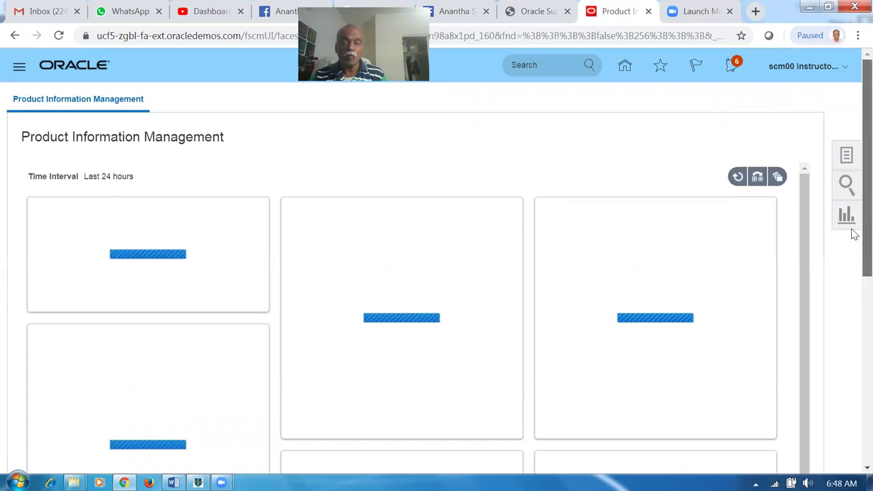
left_click(846, 156)
left_click(759, 113)
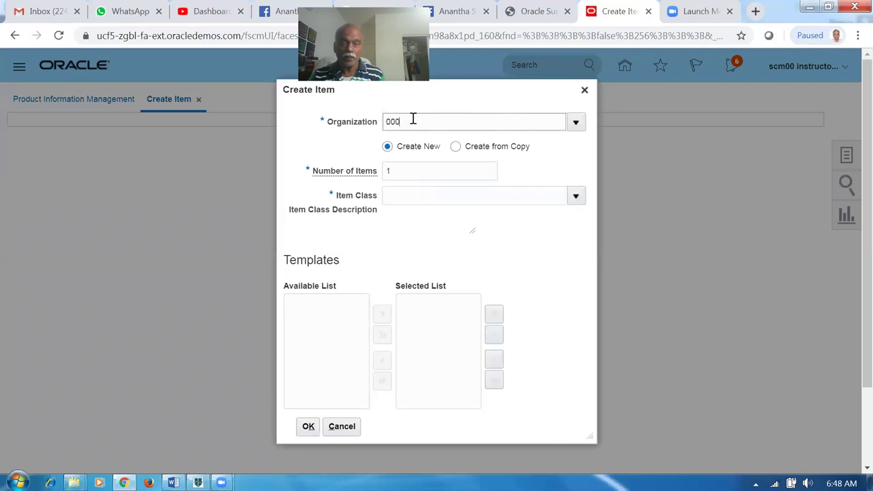
Set the item class to Root Item Class for organization 000 and confirm the new item with the Finished Goods template.
left_click(405, 197)
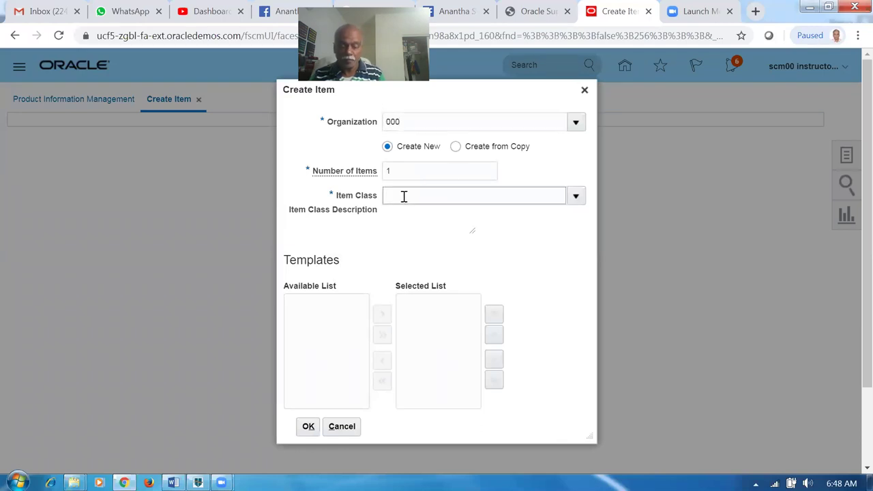
left_click(412, 218)
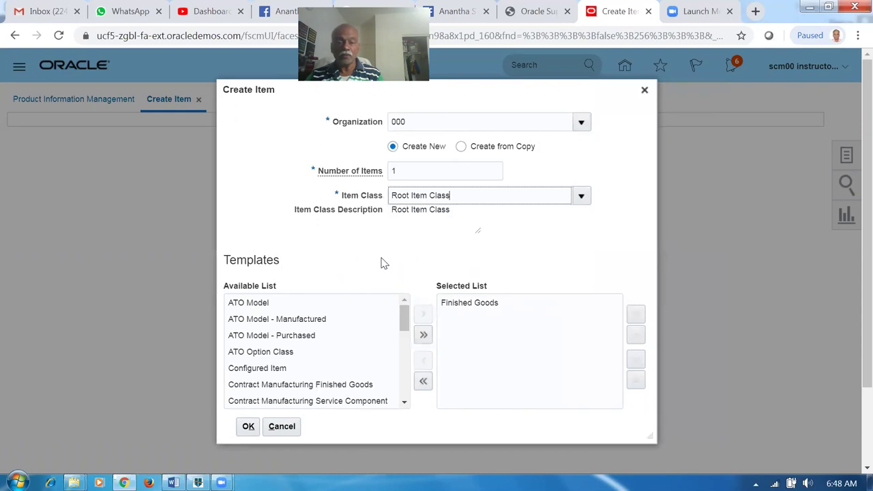
left_click(247, 426)
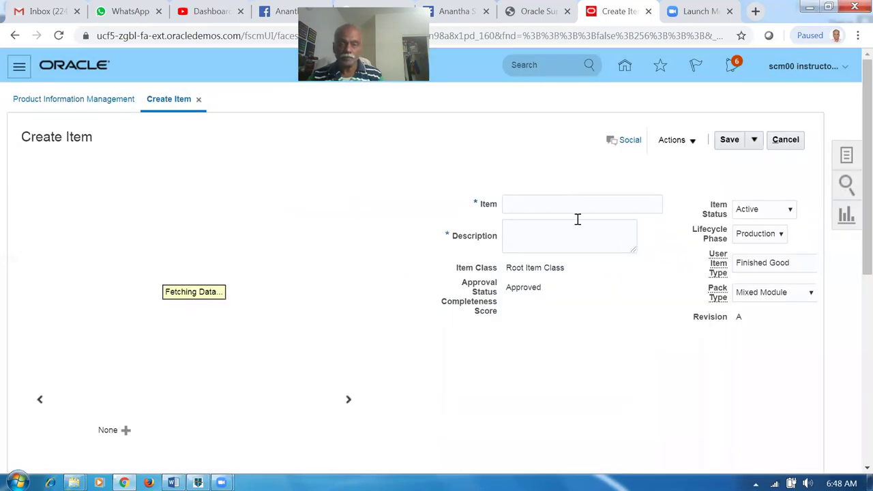
Enter a01_BtoB_Buy as both the item name and its description.
left_click(569, 210)
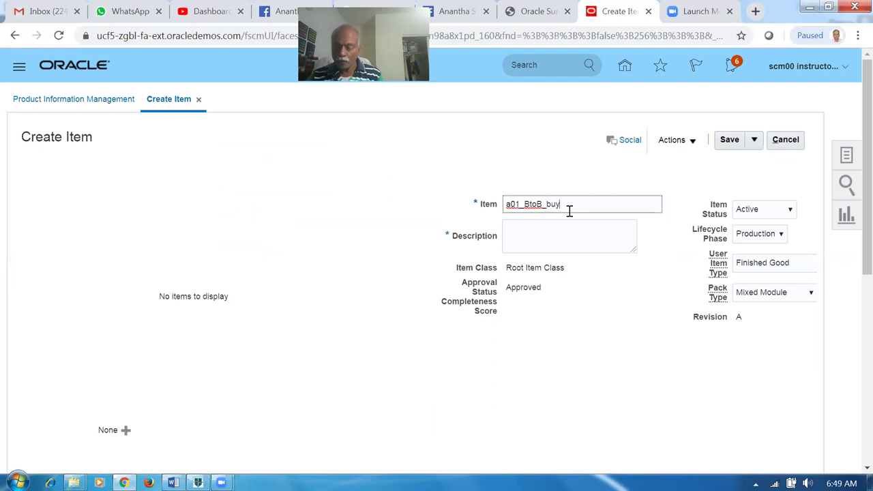
key("BackSpace")
type("B")
left_click_drag(560, 206, 469, 223)
key("ctrl+c")
left_click(540, 232)
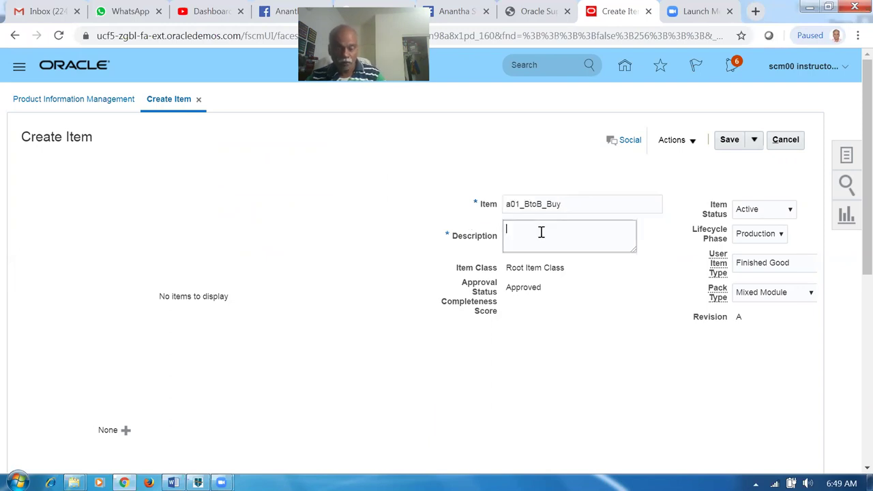
key("ctrl+v")
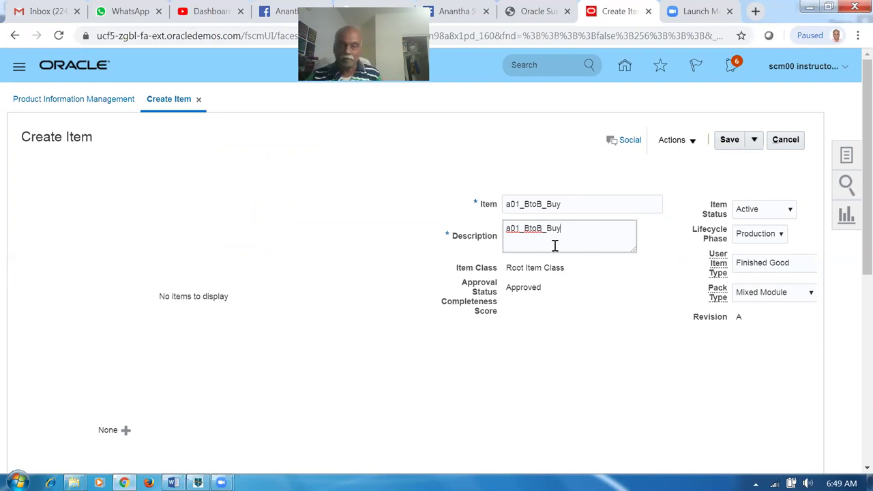
Open the item's specifications and clear its pack type so the field is blank.
left_click(175, 230)
scroll(189, 283, "down", 3)
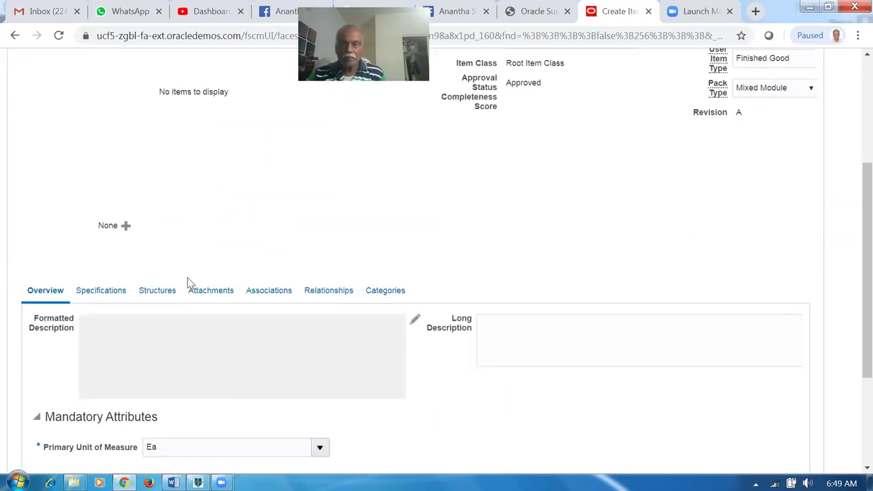
scroll(189, 282, "down", 3)
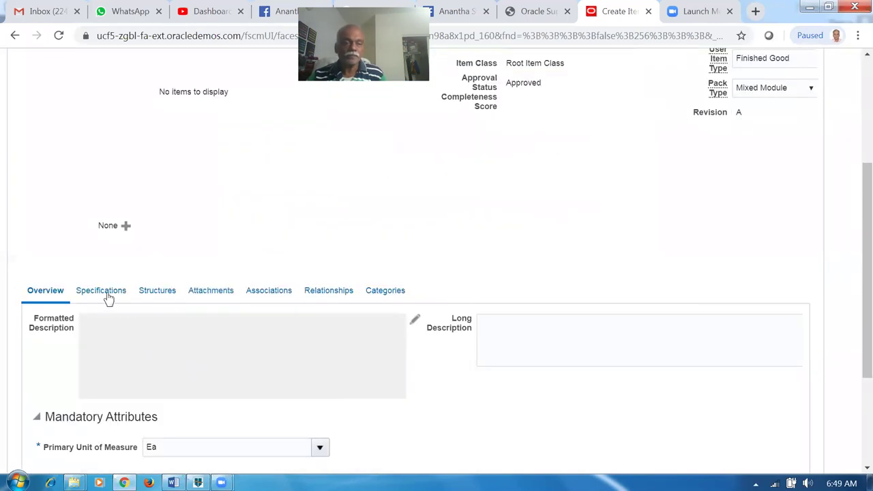
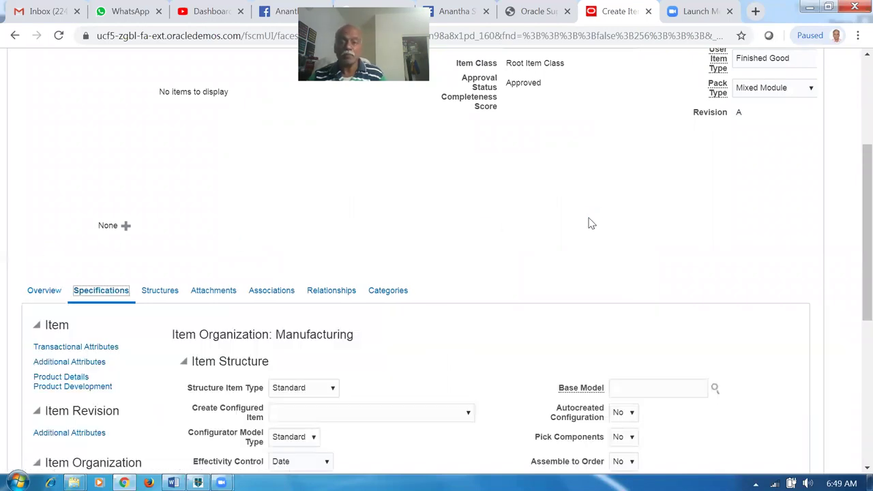
scroll(765, 221, "up", 2)
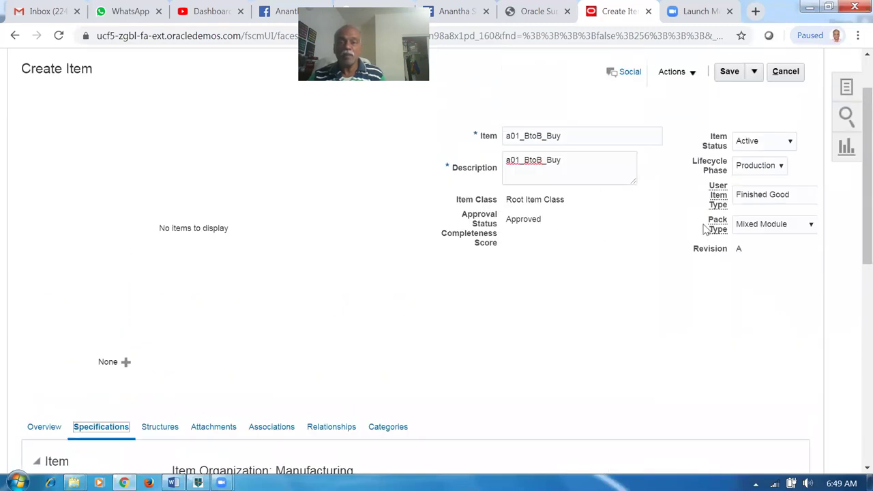
left_click(778, 228)
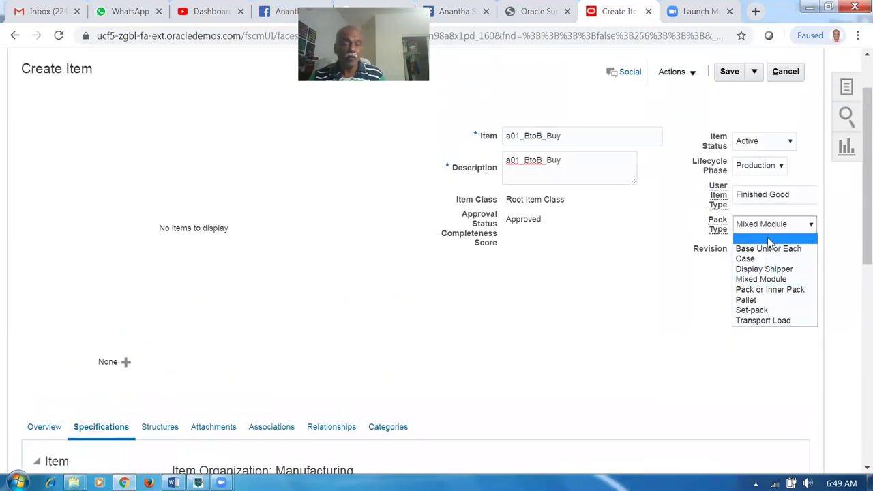
left_click(769, 239)
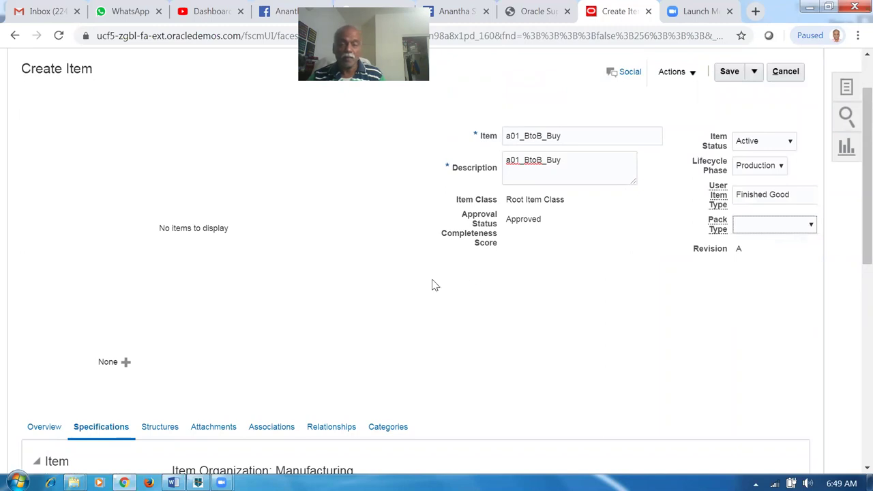
Review the item's unit of measure settings and its Manufacturing and Inventory specifications.
scroll(97, 302, "down", 3)
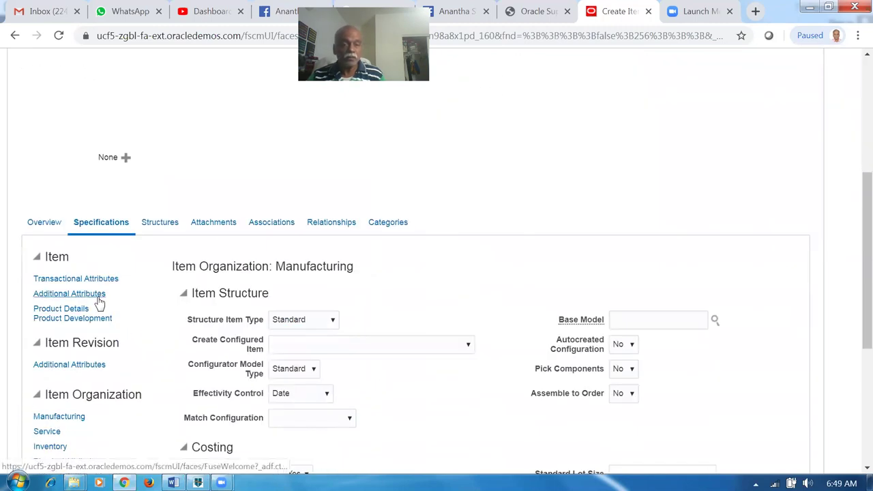
left_click(36, 225)
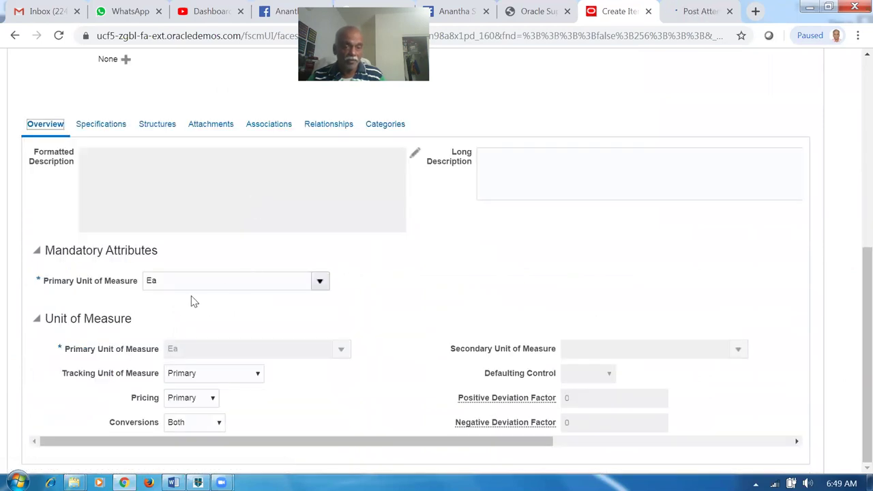
left_click(99, 124)
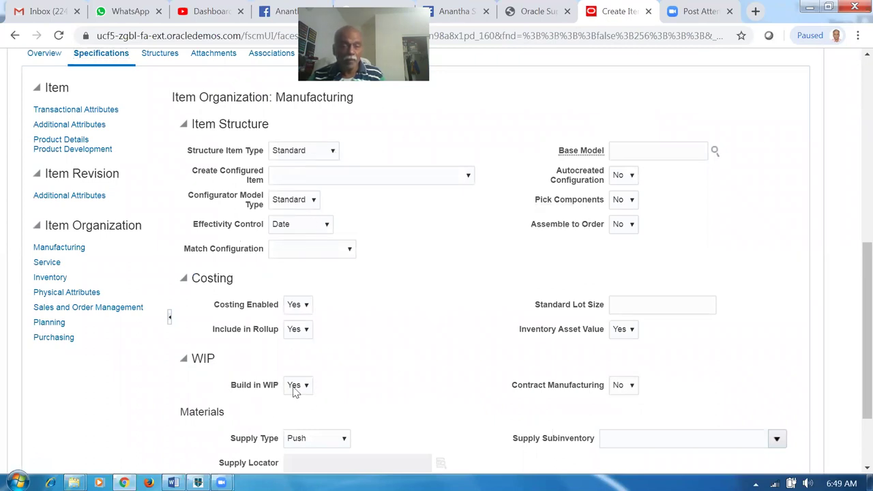
scroll(331, 392, "down", 1)
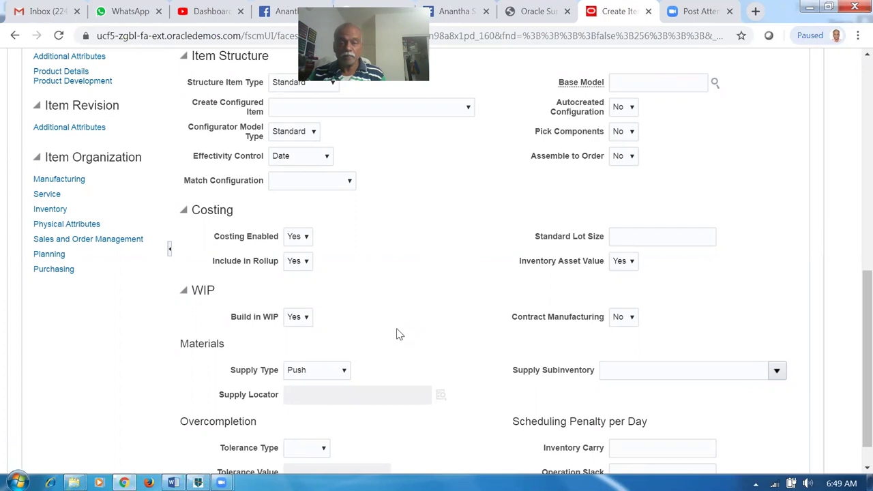
scroll(399, 334, "down", 1)
scroll(390, 345, "up", 3)
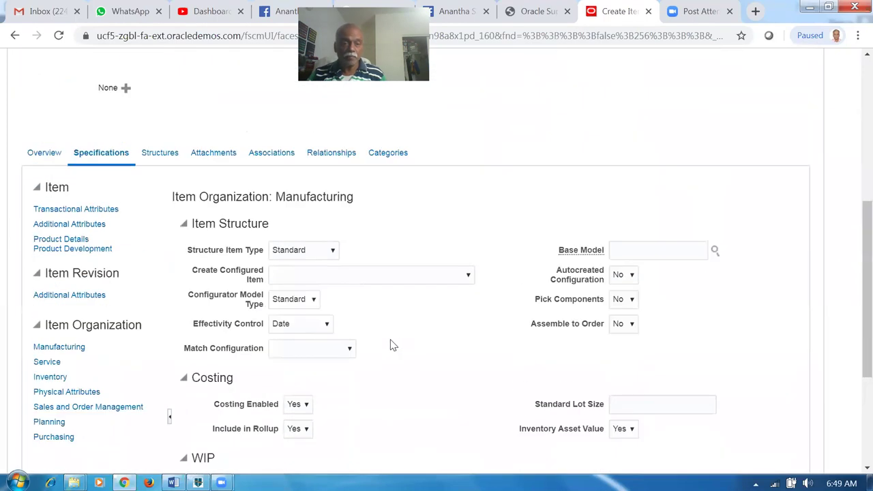
left_click(50, 376)
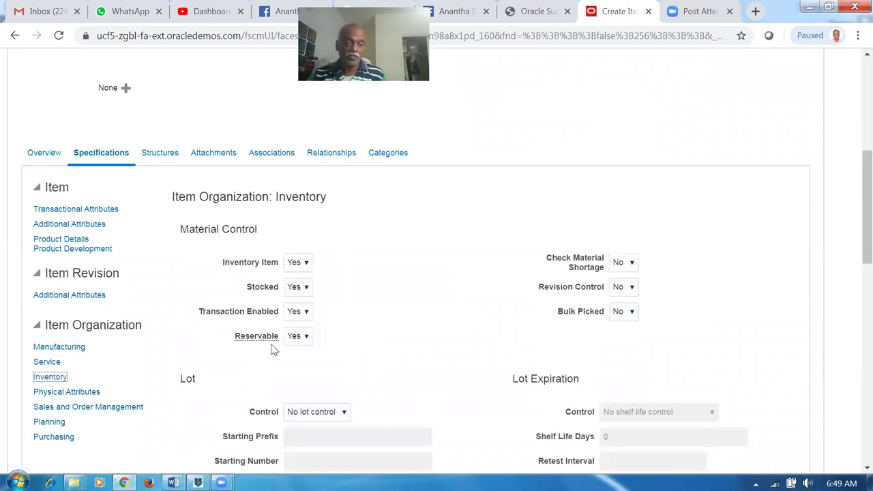
Set Back-to-Back Enabled to Yes in the item's Sales and Order Management specifications.
left_click(102, 408)
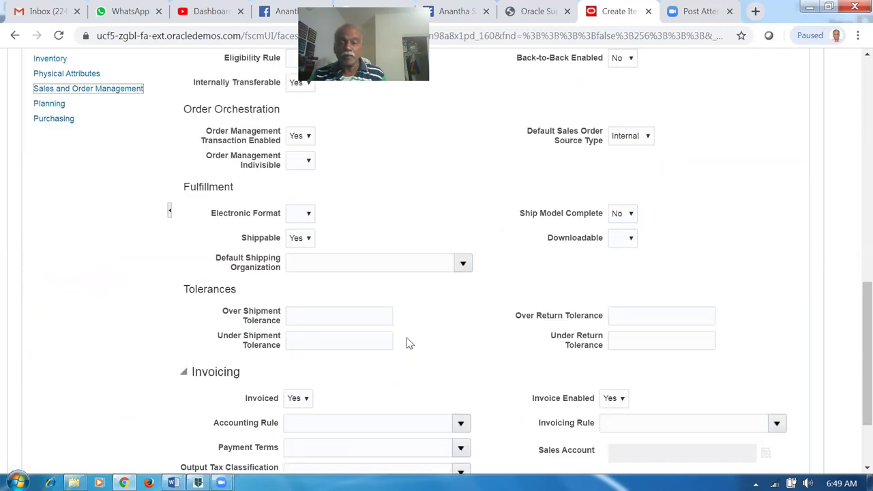
scroll(518, 245, "up", 2)
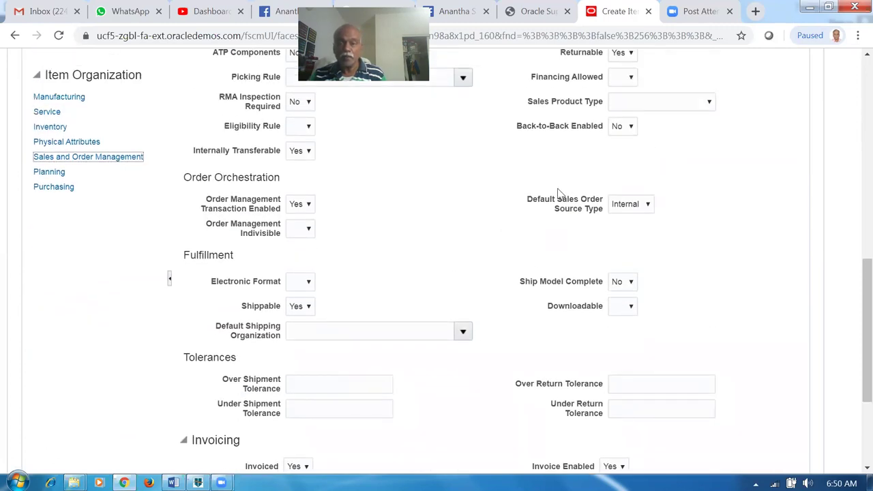
left_click(622, 195)
left_click(617, 228)
scroll(403, 268, "up", 2)
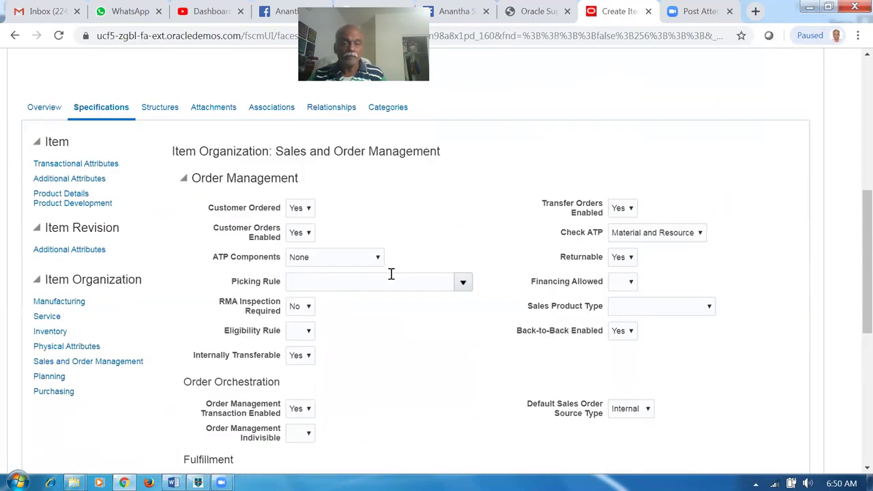
Open the item's Planning specifications and keep Make or Buy set to Buy.
left_click(48, 376)
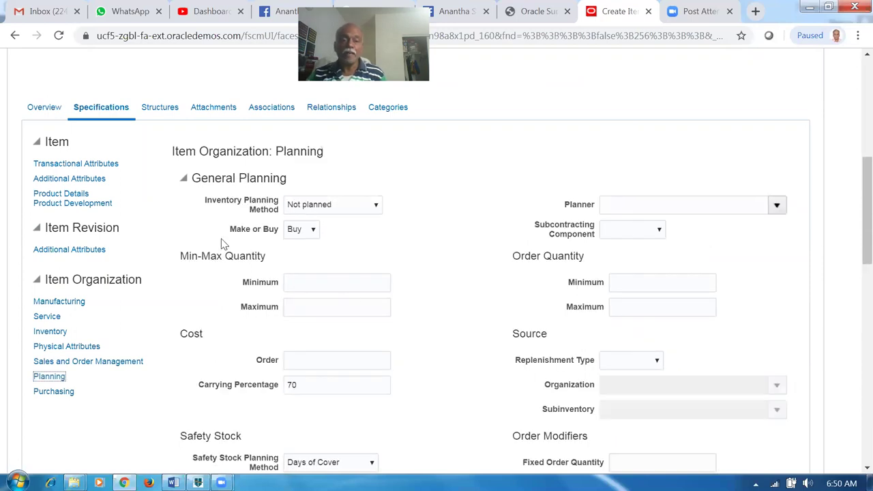
left_click(302, 232)
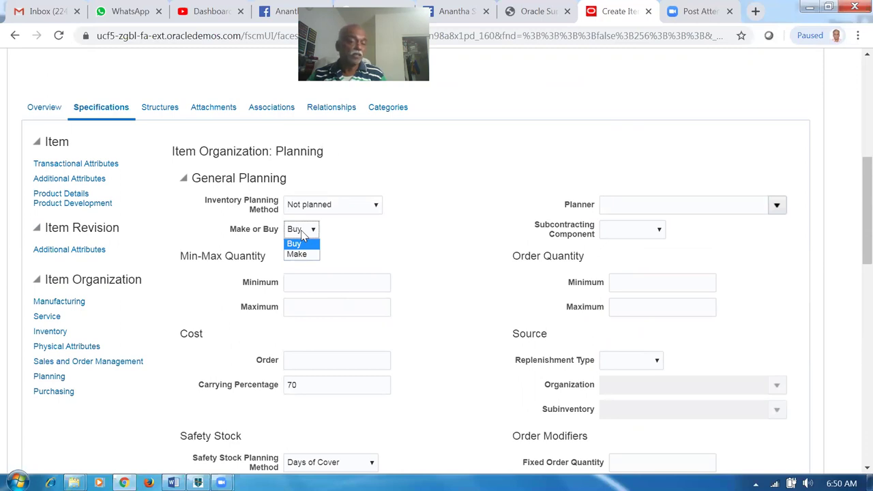
left_click(302, 233)
Set Calculate ATP to Yes under MPS Planning and the Processing Days lead time to 1.
scroll(480, 300, "down", 3)
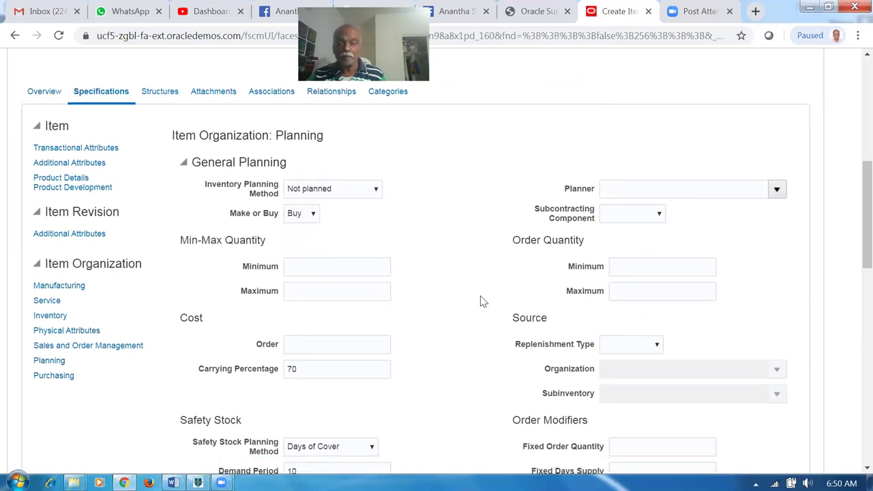
scroll(481, 301, "down", 2)
scroll(481, 301, "down", 2)
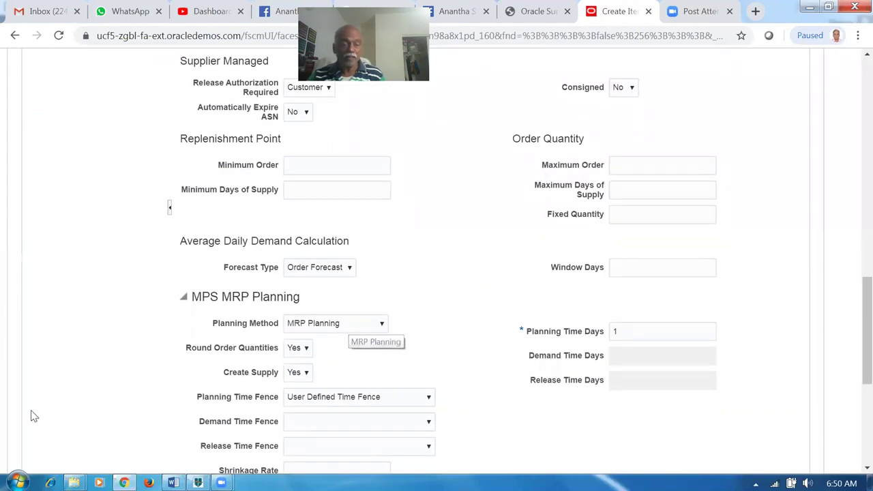
scroll(72, 415, "down", 4)
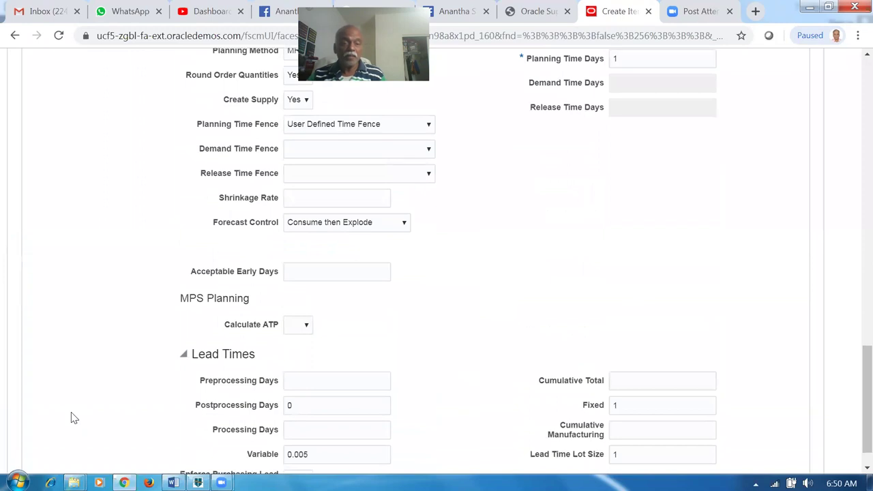
scroll(73, 417, "down", 1)
left_click(292, 289)
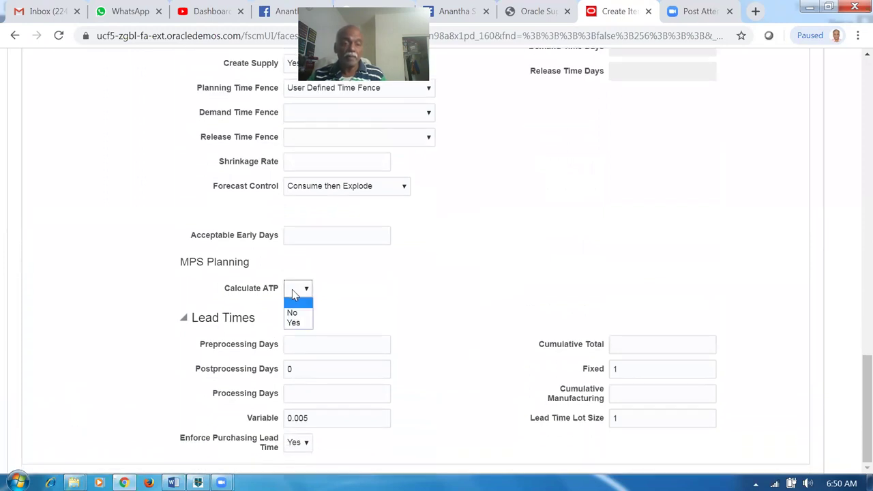
left_click(293, 322)
left_click(320, 397)
type("1")
left_click(456, 282)
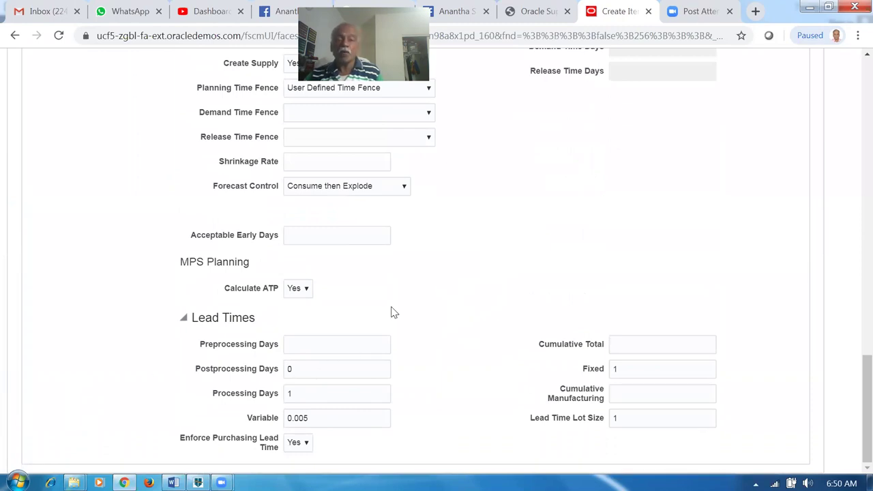
Associate the item with organization 001 (Seattle).
scroll(392, 313, "up", 15)
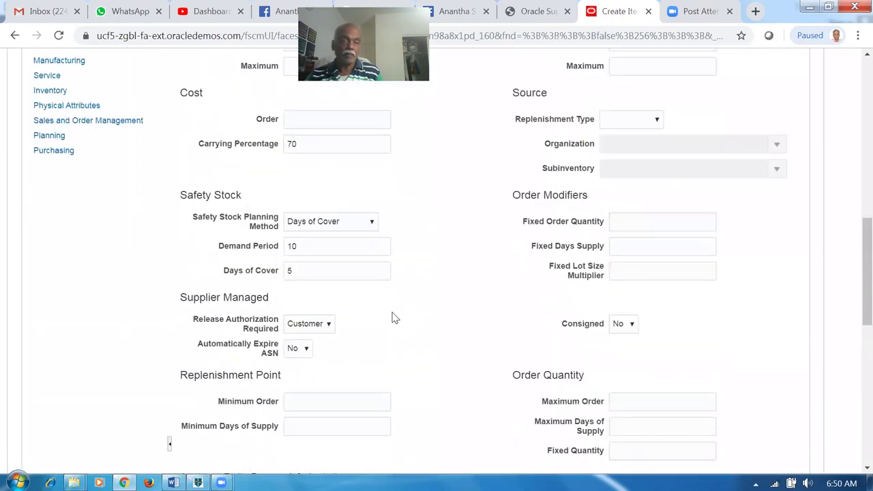
scroll(395, 318, "up", 3)
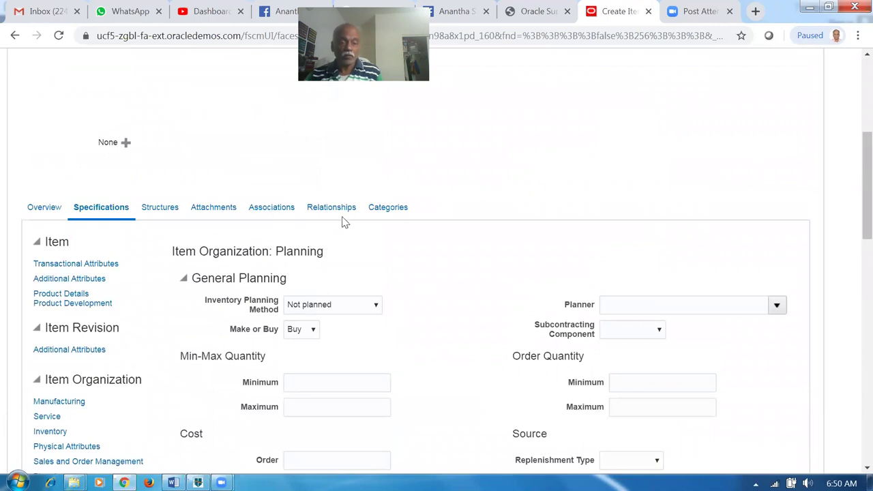
left_click(276, 210)
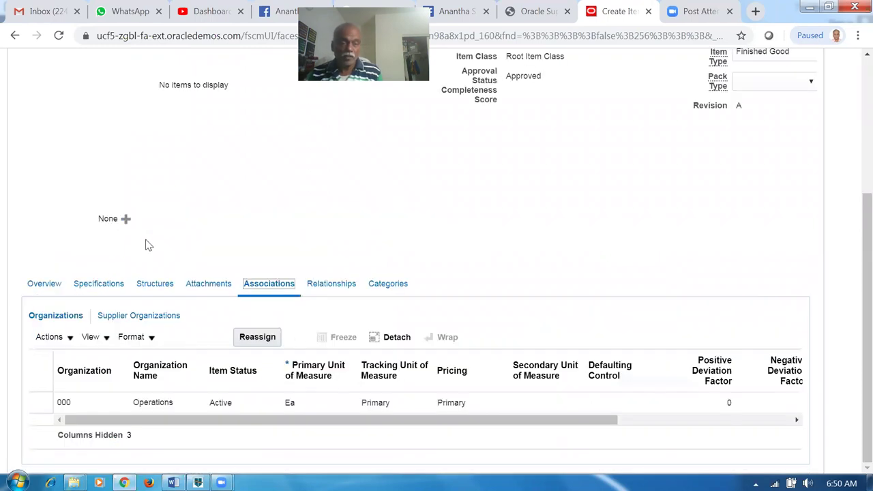
left_click(54, 316)
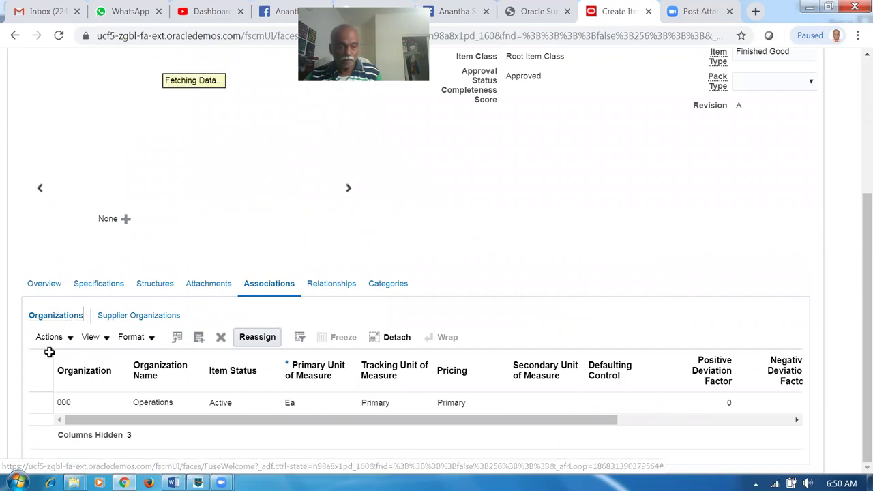
left_click(56, 344)
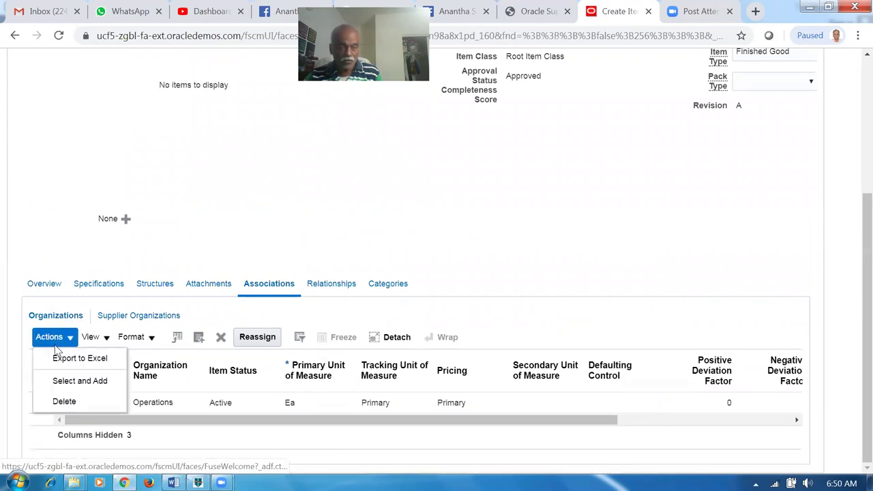
left_click(75, 380)
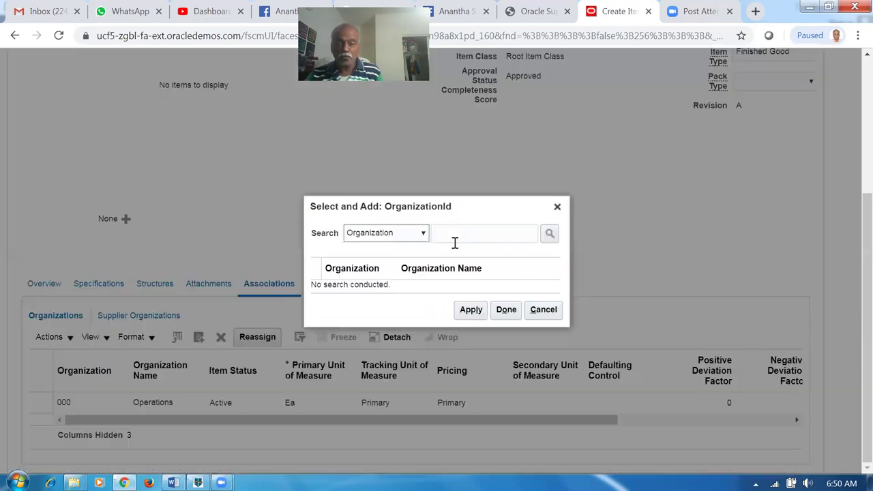
left_click(457, 236)
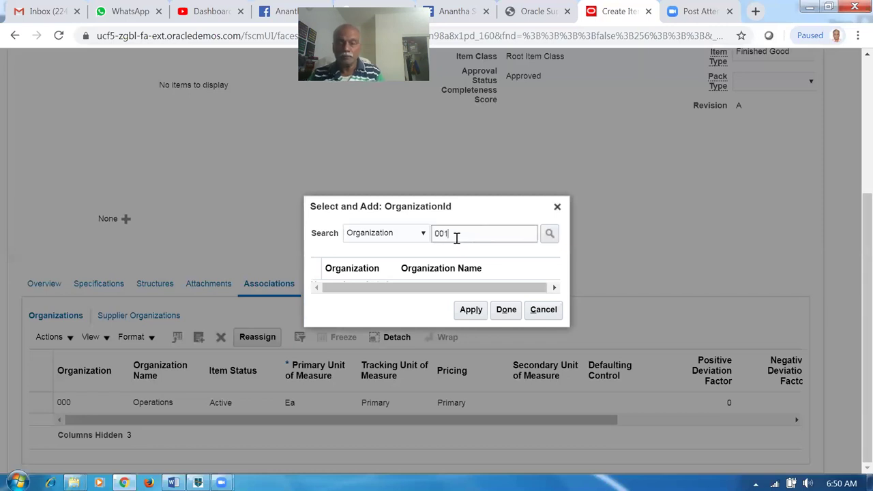
key("Return")
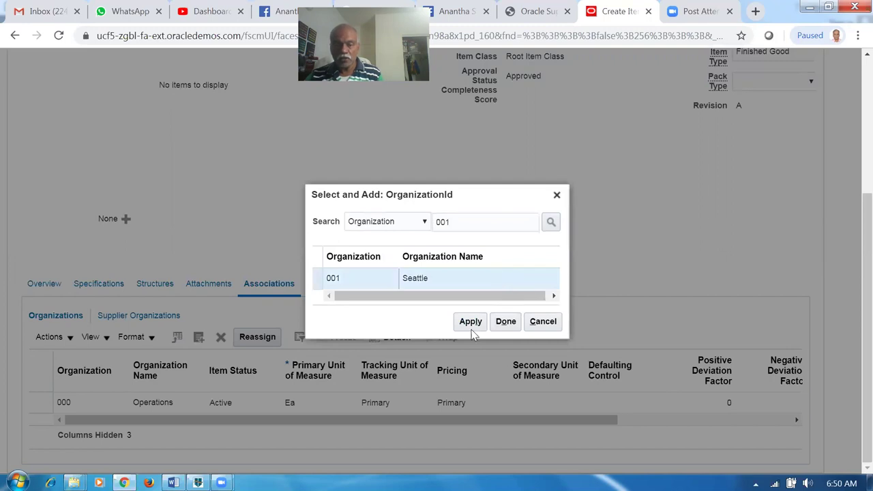
left_click(472, 324)
left_click(507, 324)
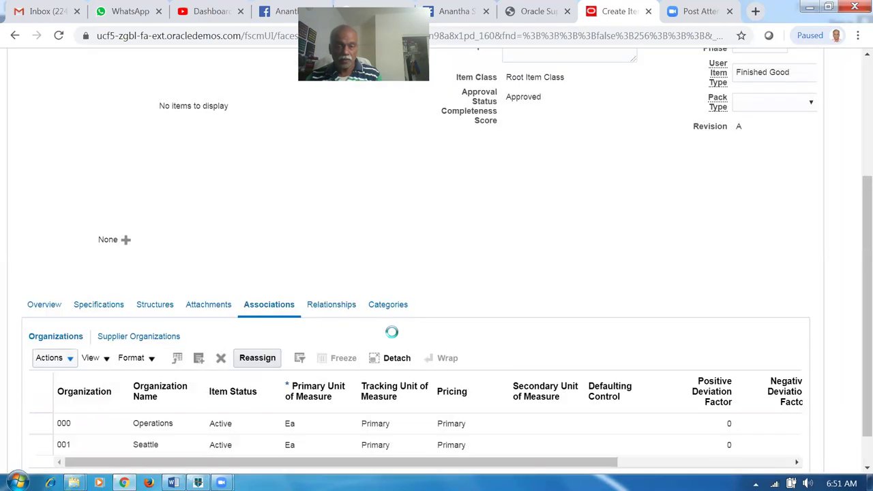
Set the Purchase Price to 10 in the item's Purchasing specifications.
left_click(110, 308)
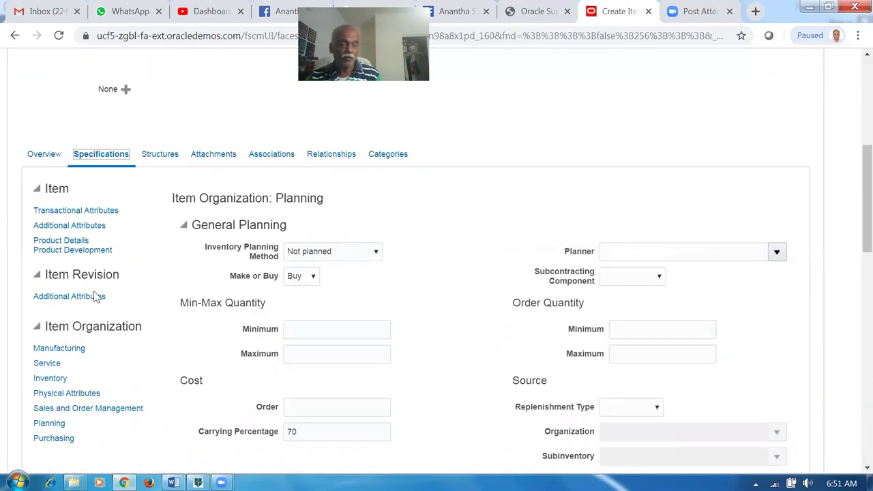
scroll(75, 351, "down", 2)
left_click(55, 302)
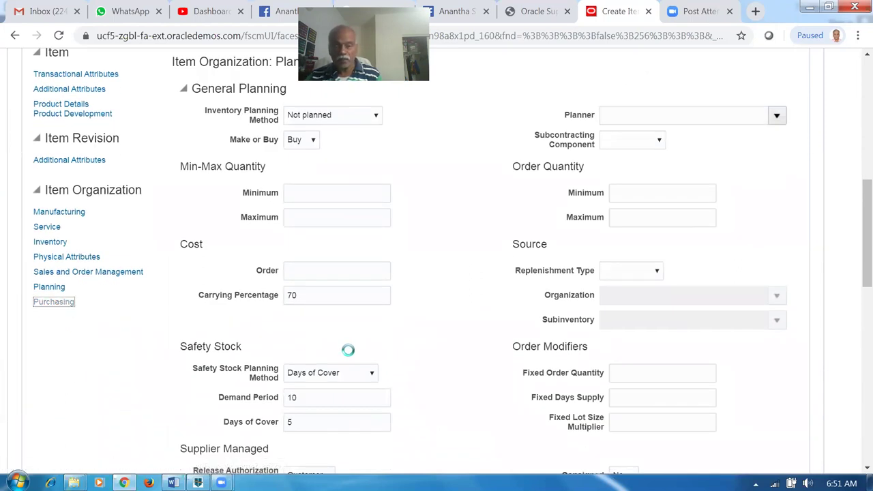
scroll(354, 206, "up", 1)
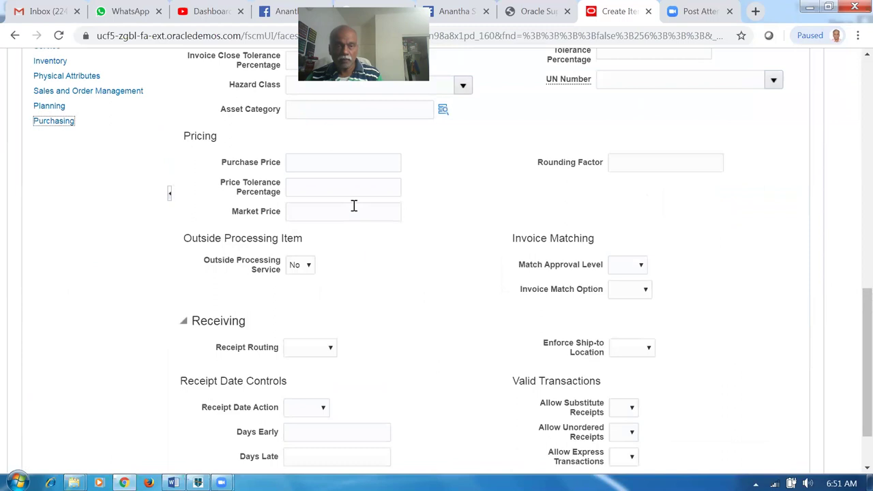
left_click(344, 157)
type("1")
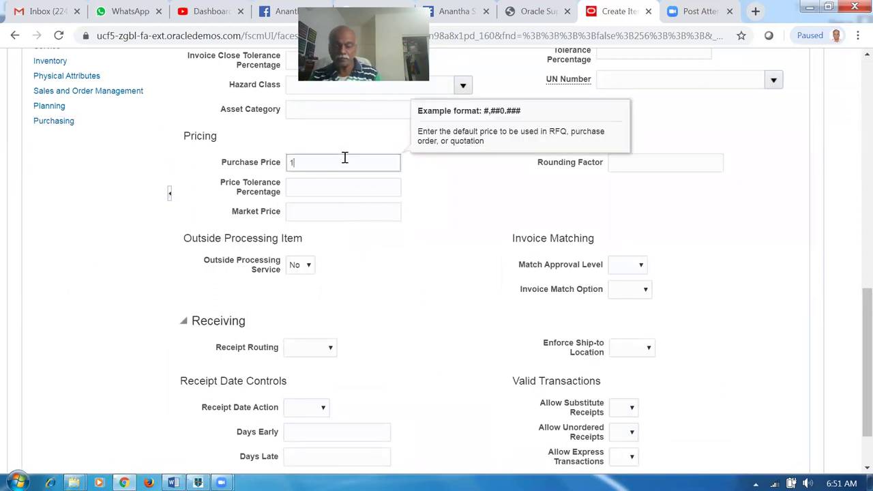
left_click(444, 275)
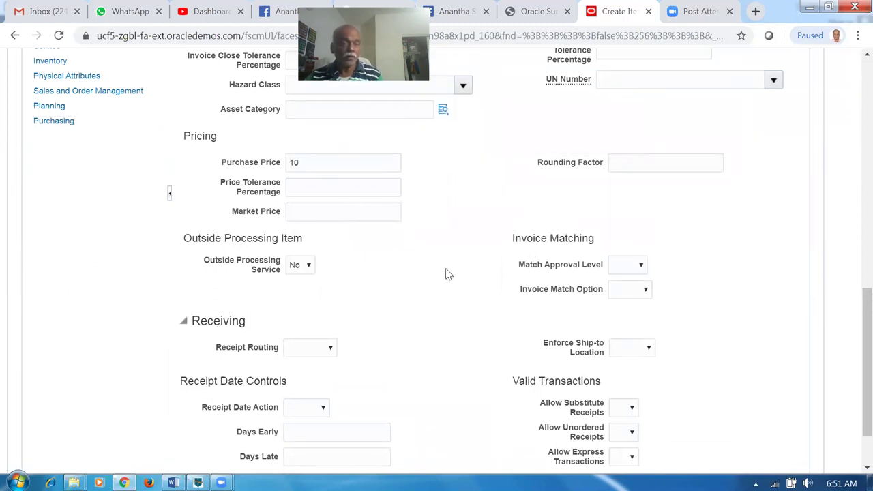
Check the item's category assignments and save the new item a01_BtoB_Buy.
scroll(446, 271, "up", 10)
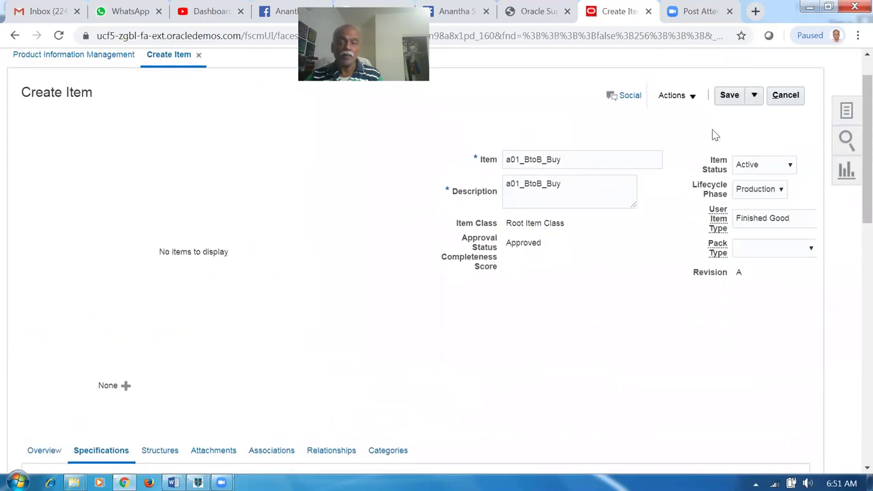
left_click(754, 94)
left_click(607, 335)
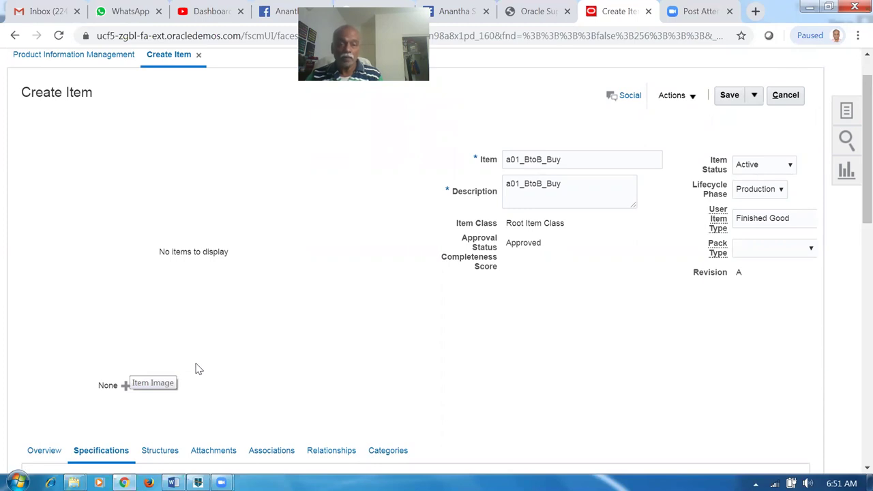
scroll(198, 367, "down", 2)
left_click(391, 316)
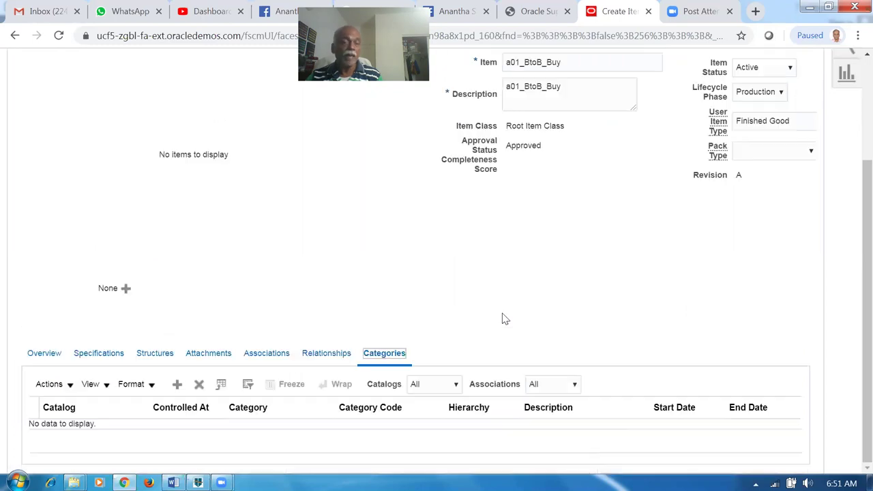
scroll(501, 320, "up", 2)
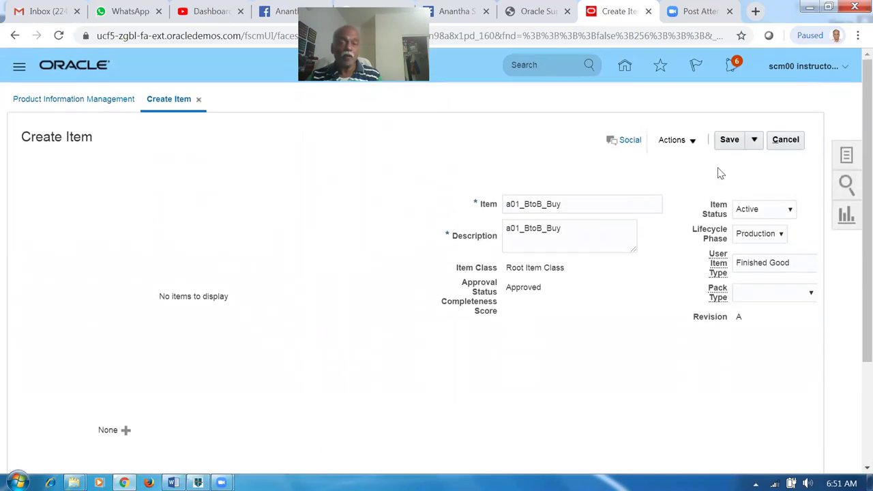
left_click(729, 142)
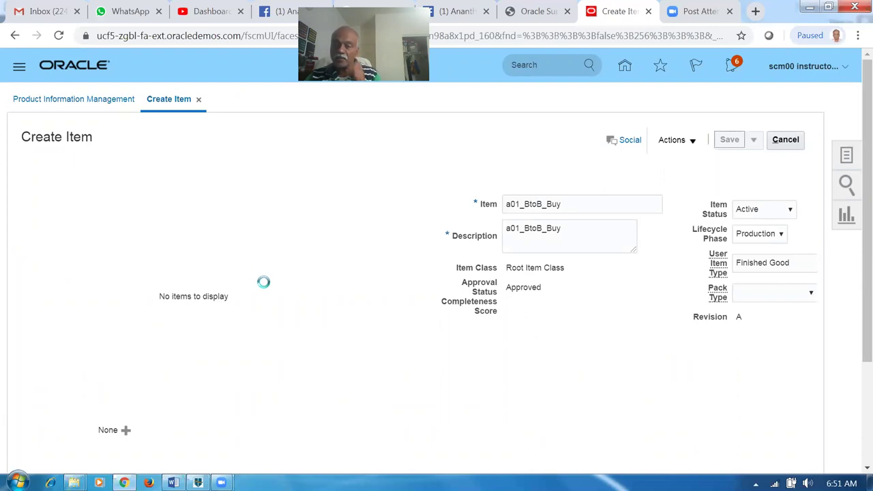
scroll(307, 313, "down", 2)
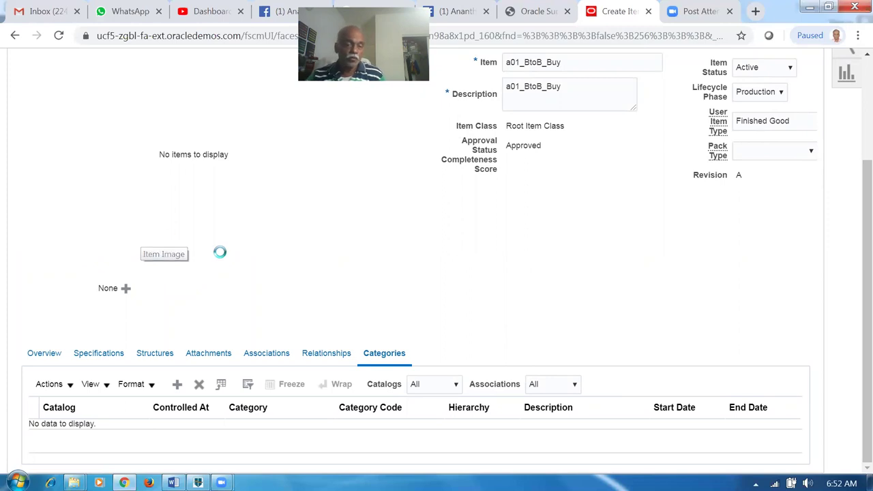
scroll(219, 253, "up", 2)
scroll(220, 253, "up", 2)
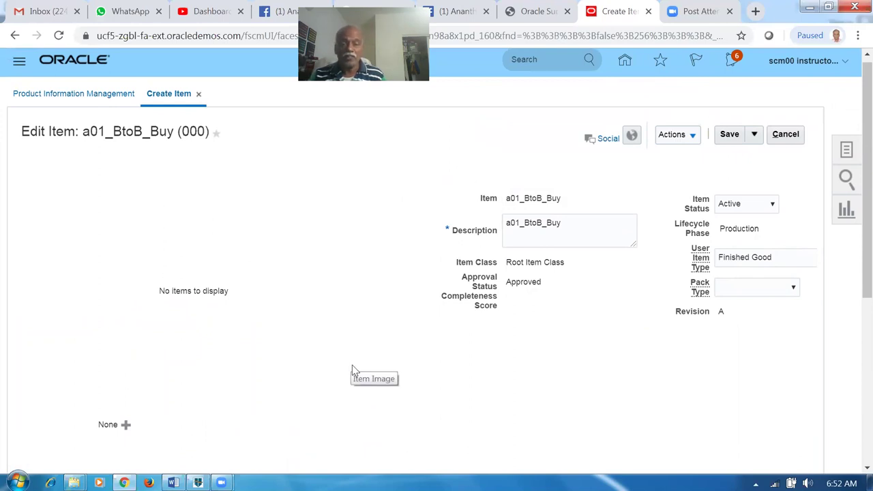
Change the item's Planning Catalog category to a01_computers and save the item.
scroll(353, 368, "down", 4)
left_click(393, 195)
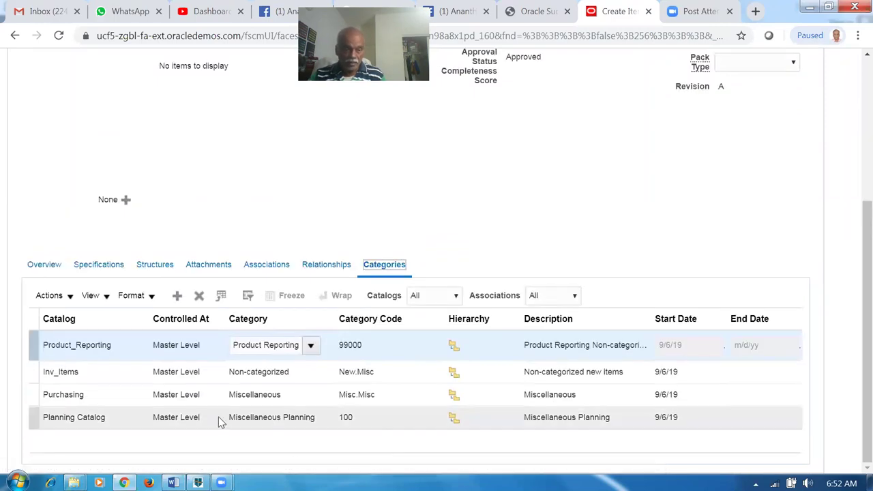
left_click(73, 417)
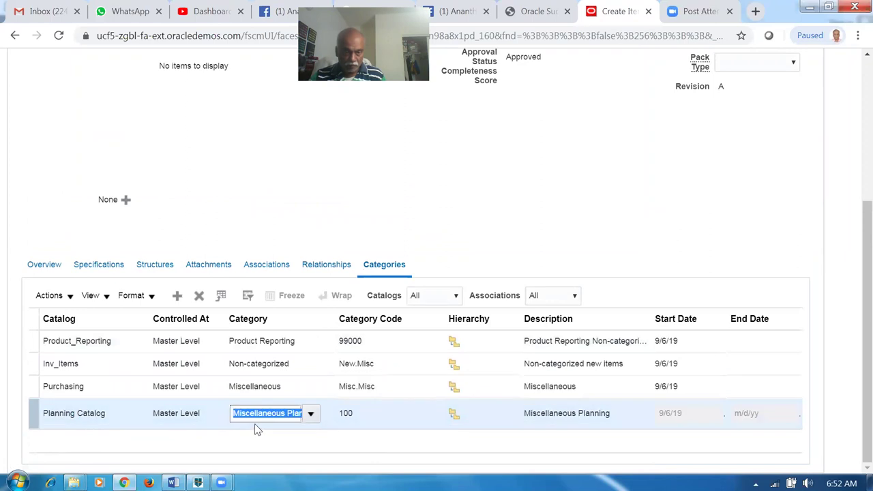
type("a01")
key("Tab")
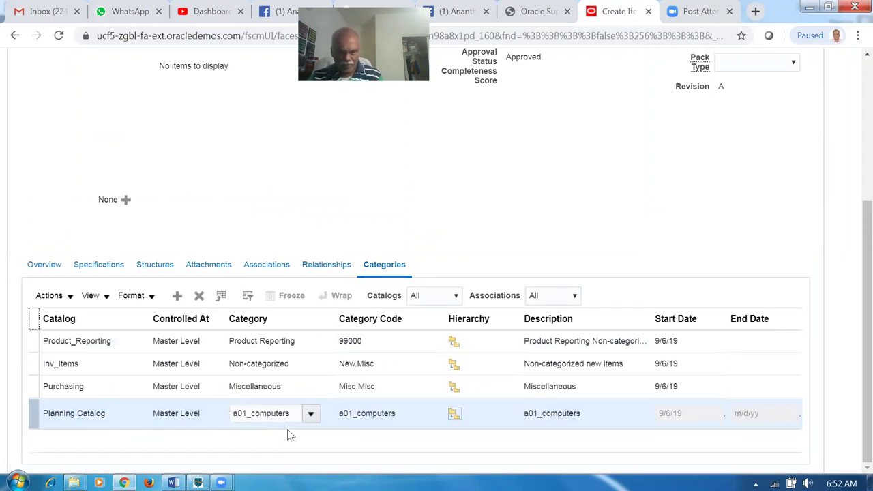
left_click(525, 178)
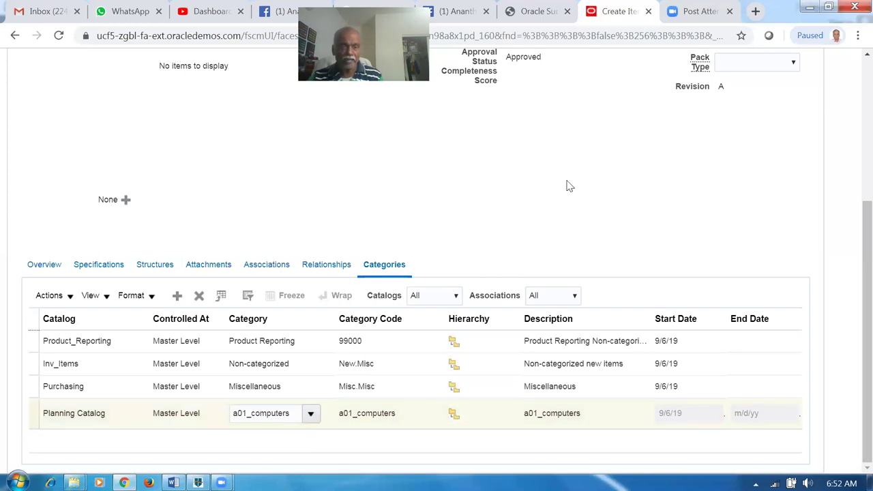
scroll(566, 186, "up", 3)
left_click(729, 116)
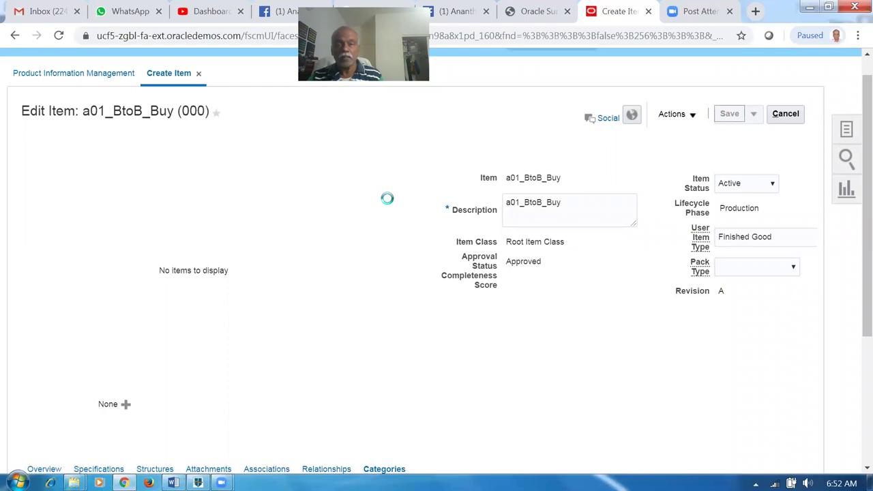
scroll(388, 201, "down", 3)
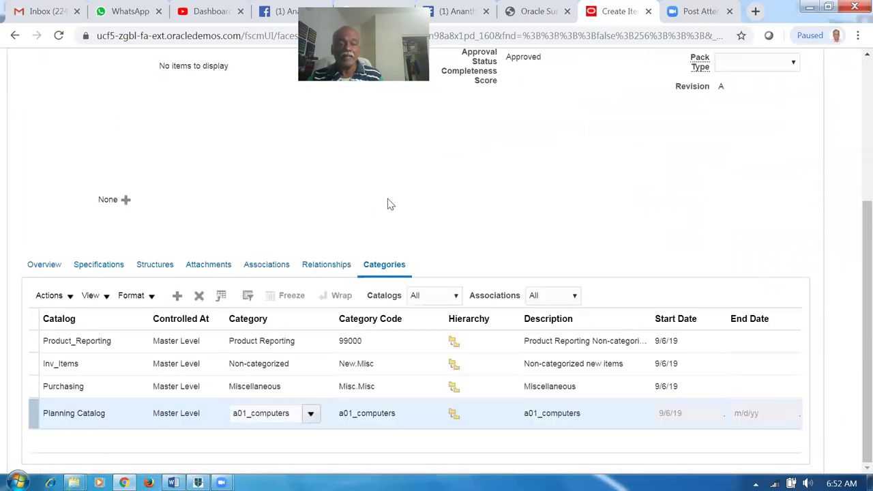
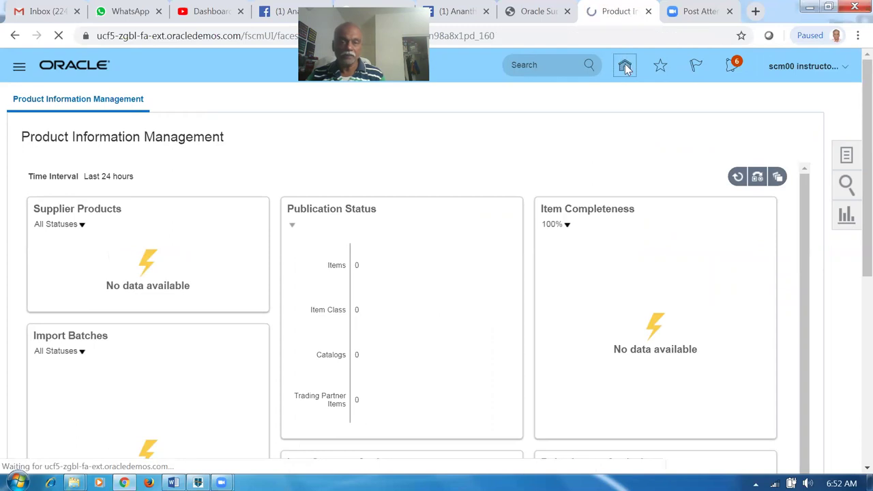
Open the Purchase Orders work area under Procurement from the home page.
scroll(409, 293, "down", 2)
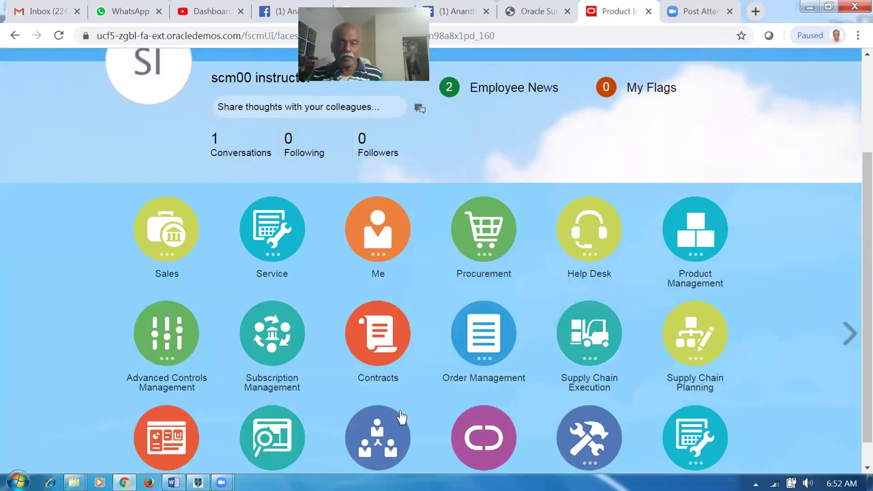
scroll(400, 414, "down", 1)
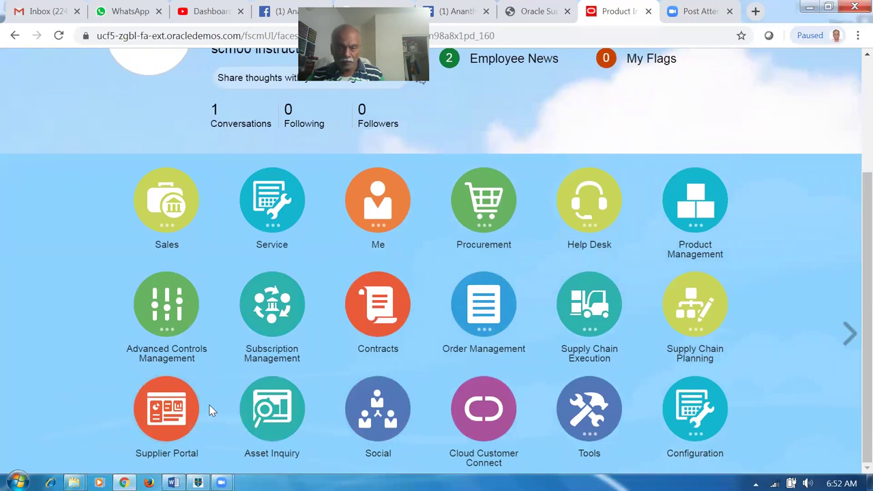
left_click(471, 201)
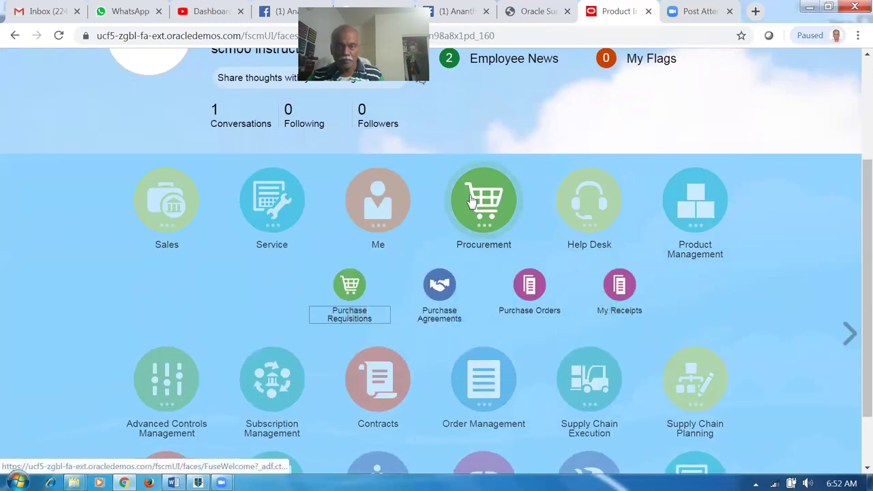
left_click(527, 292)
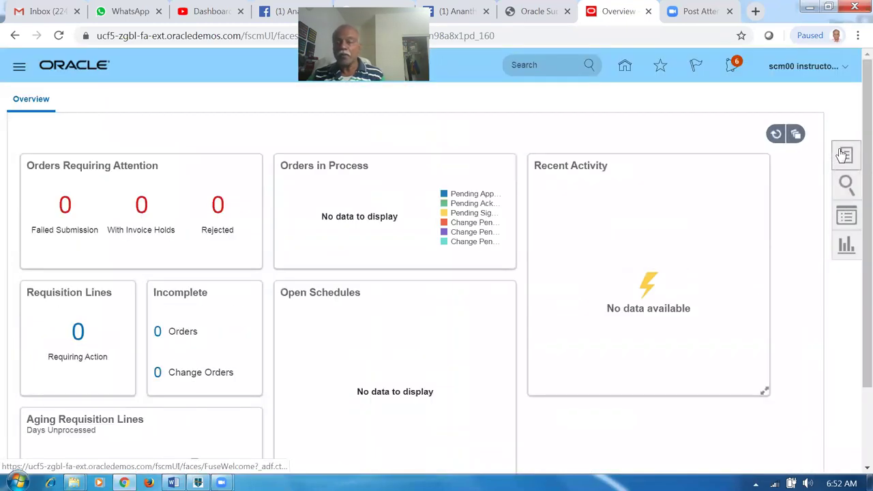
left_click(844, 155)
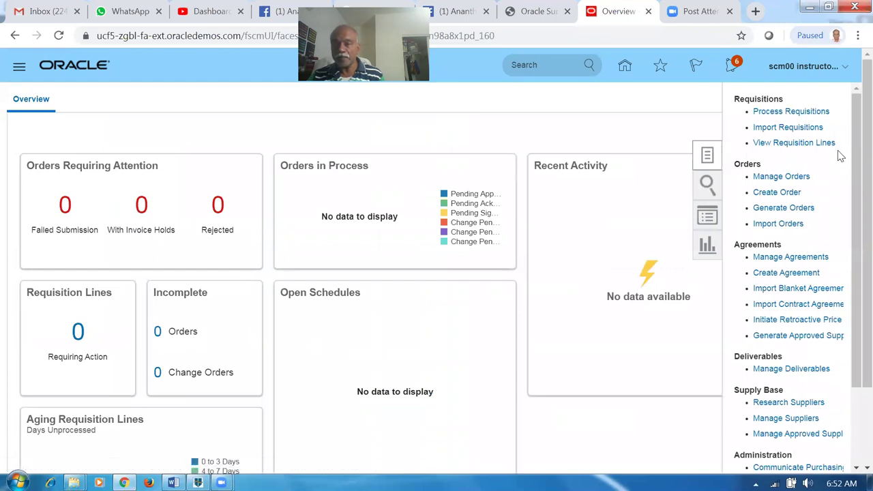
left_click(784, 273)
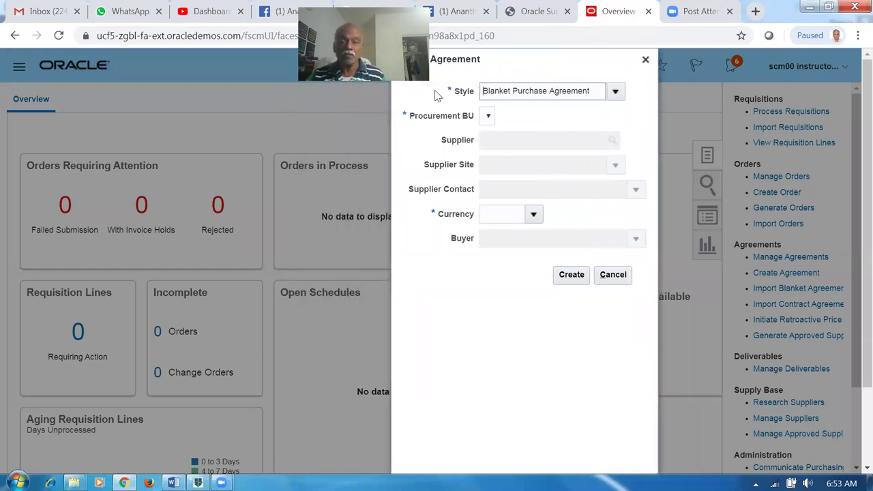
left_click(612, 274)
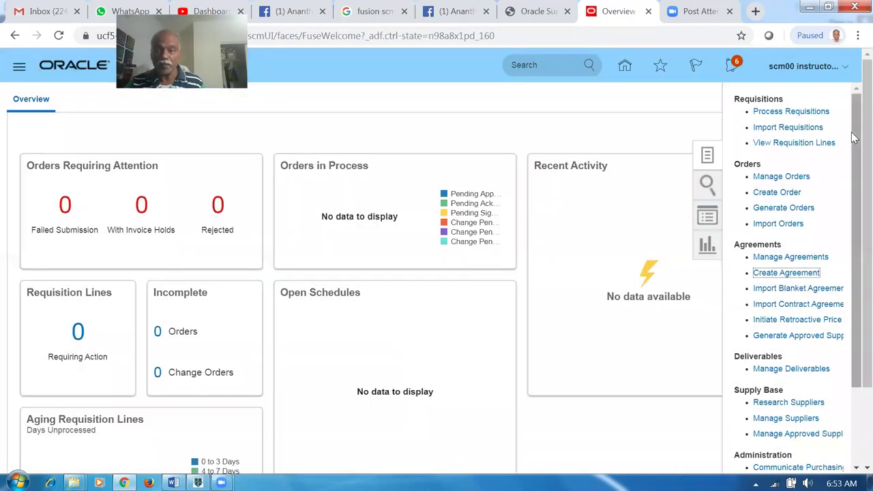
Open the task search page in Setup and Maintenance.
left_click(809, 73)
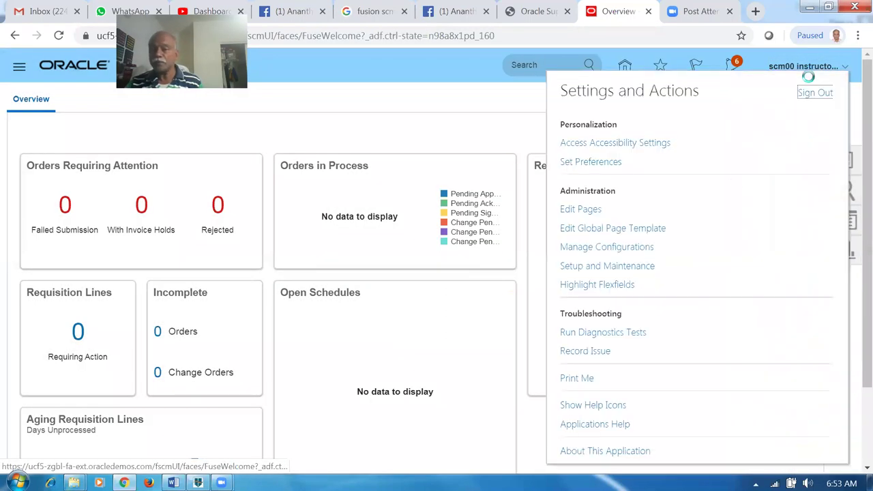
left_click(633, 273)
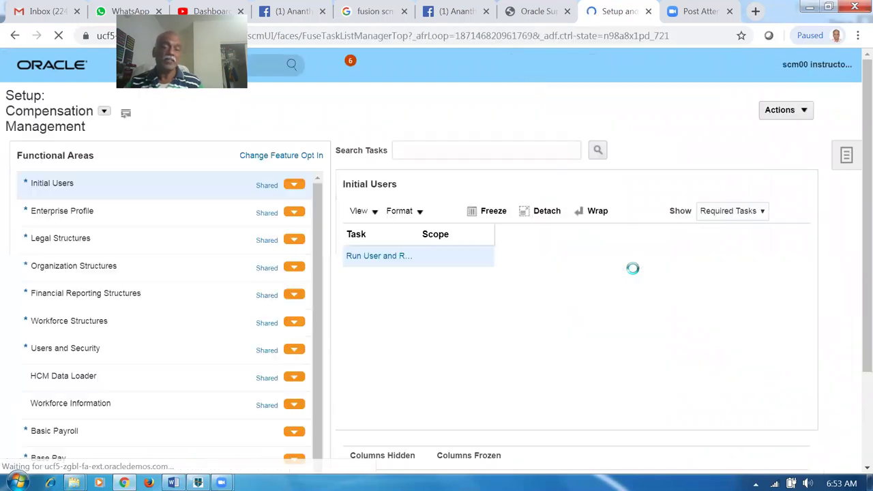
left_click(846, 156)
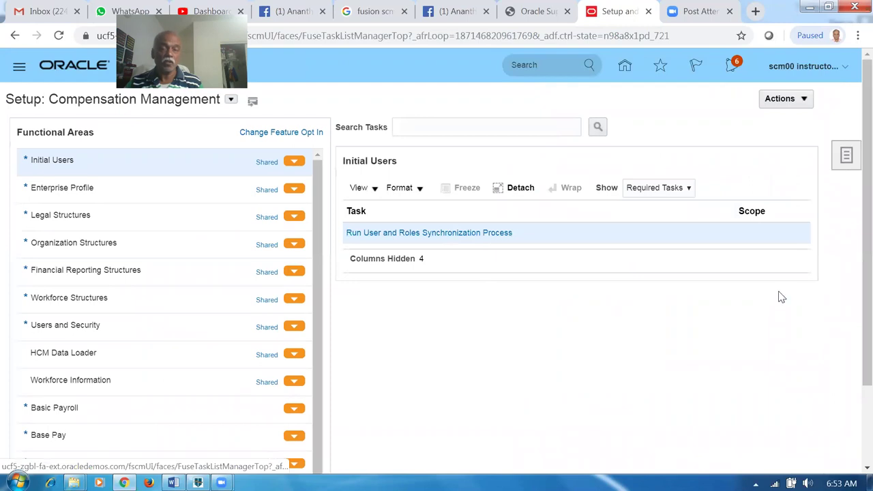
left_click(761, 220)
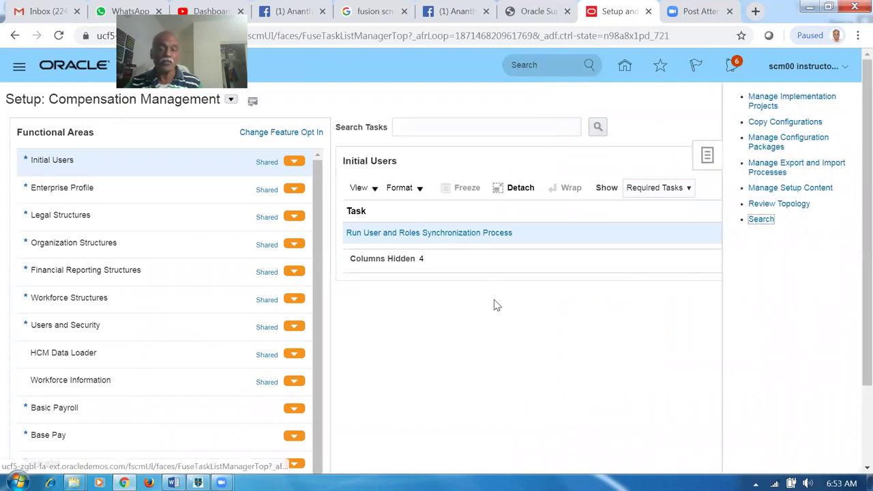
Search the setup tasks for man%proc%agent%, open Manage Procurement Agents and start a new agent.
left_click(269, 121)
type("man%proc%agent%")
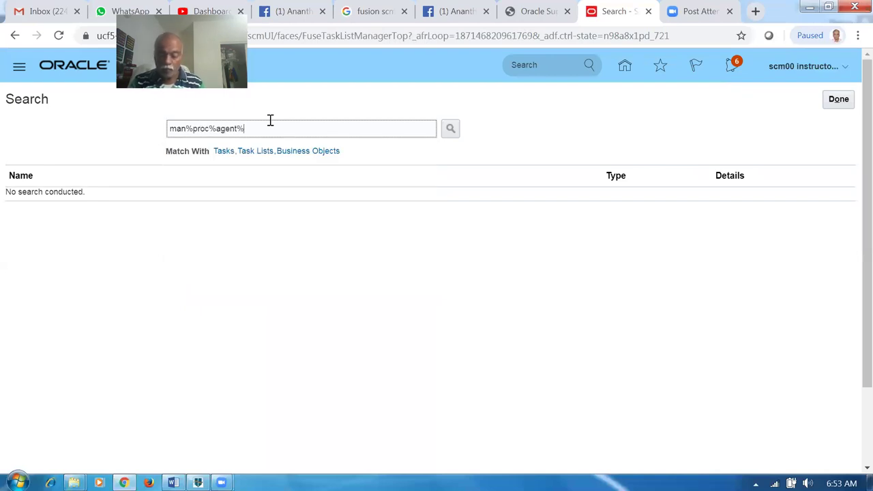
key("Return")
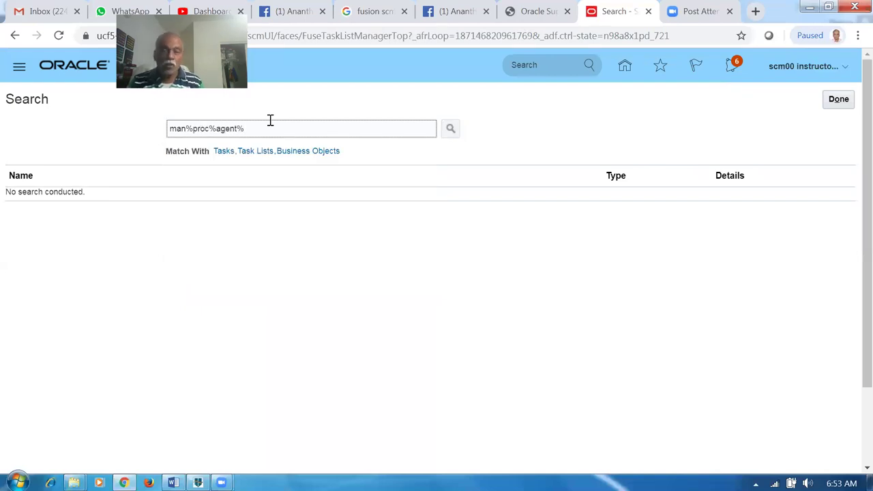
left_click(46, 199)
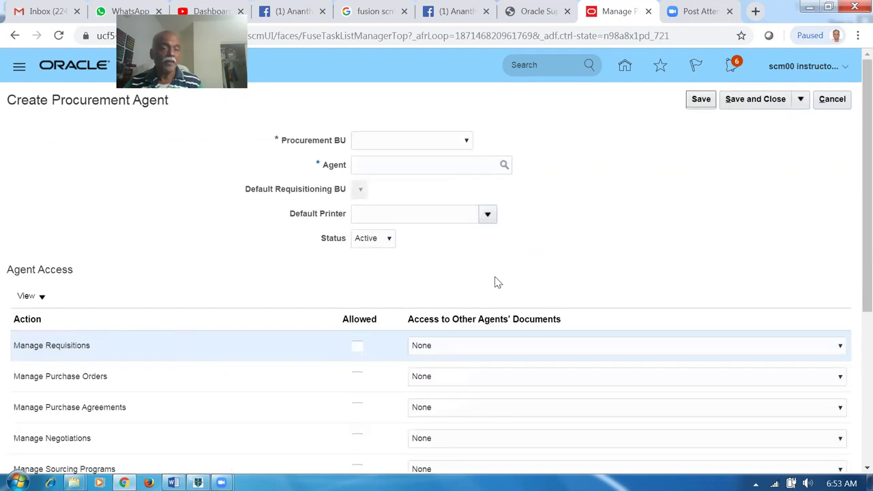
Set the new procurement agent's Procurement BU to US1 Business Unit.
left_click(421, 143)
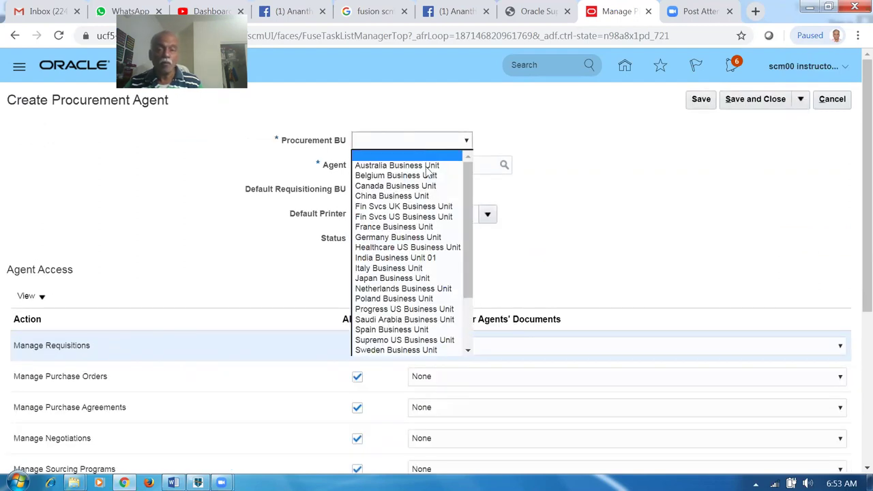
scroll(469, 239, "down", 1)
scroll(469, 238, "down", 3)
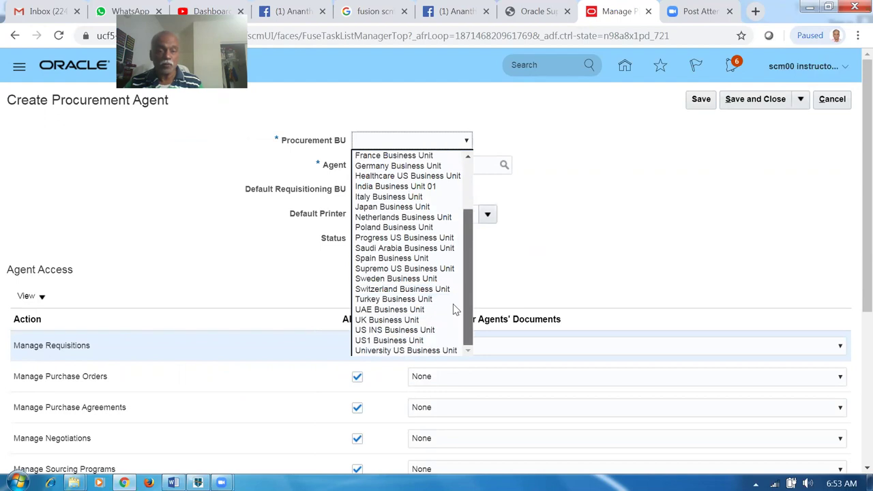
left_click(413, 340)
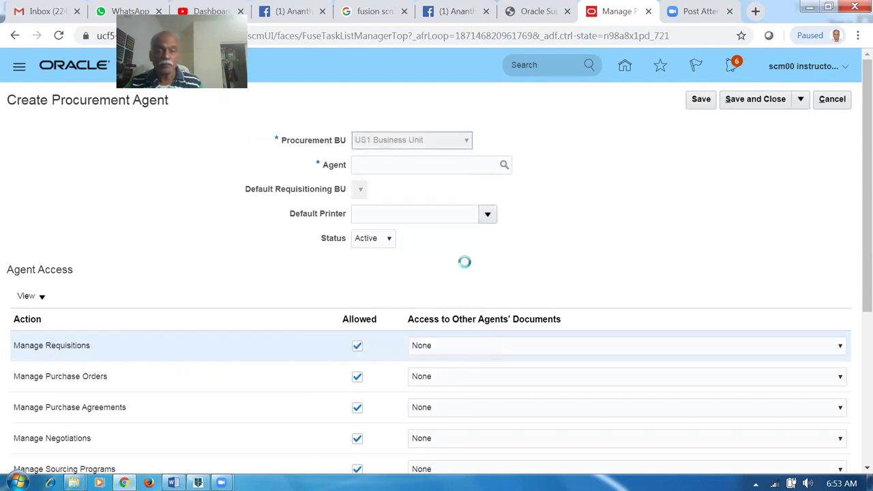
Select the signed-in instructor account as the agent and set Default Requisitioning BU to US1 Business Unit.
left_click(391, 170)
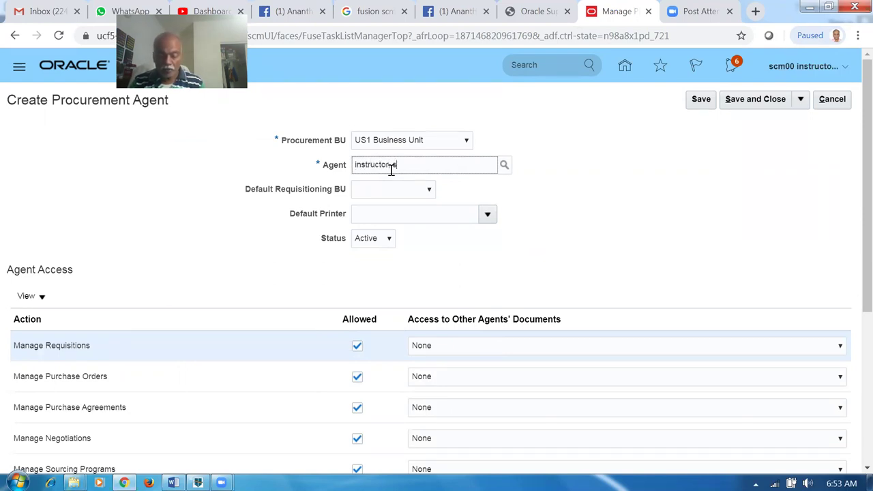
type("Instructor, scm")
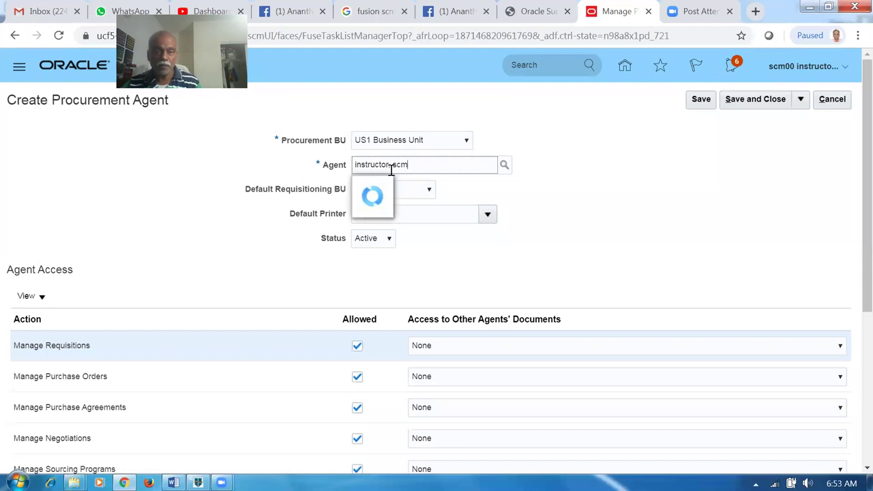
left_click(400, 186)
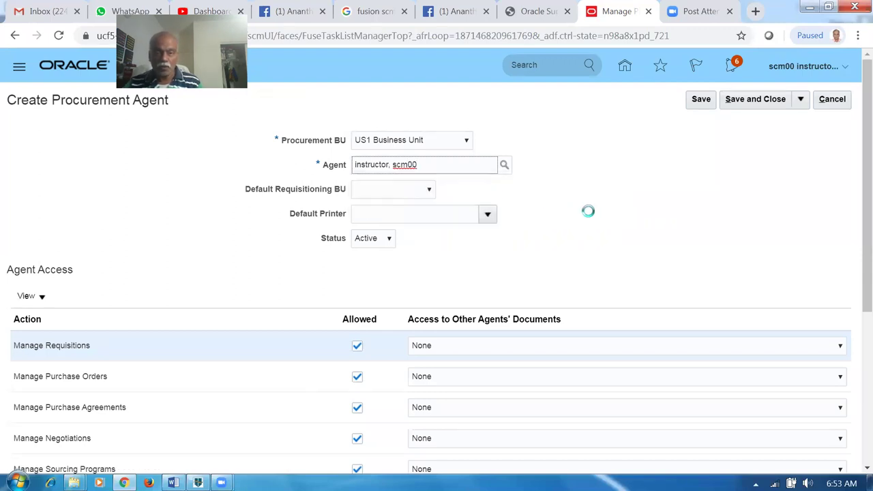
left_click(369, 192)
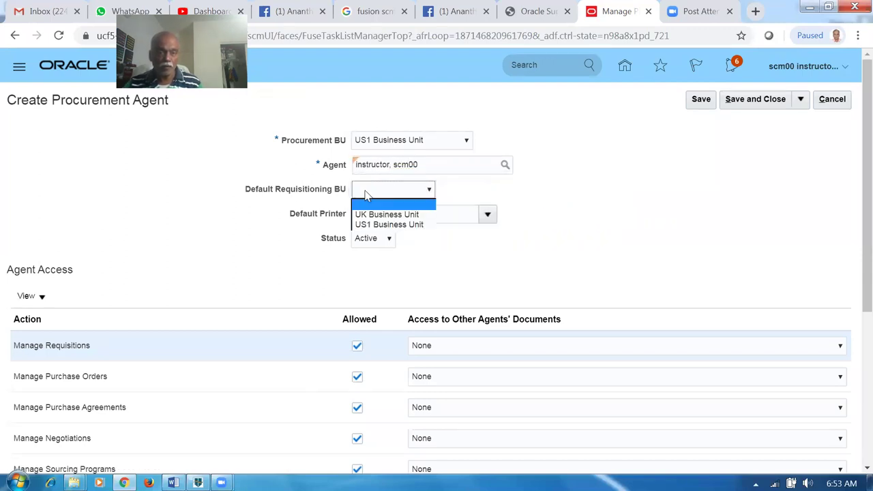
left_click(376, 225)
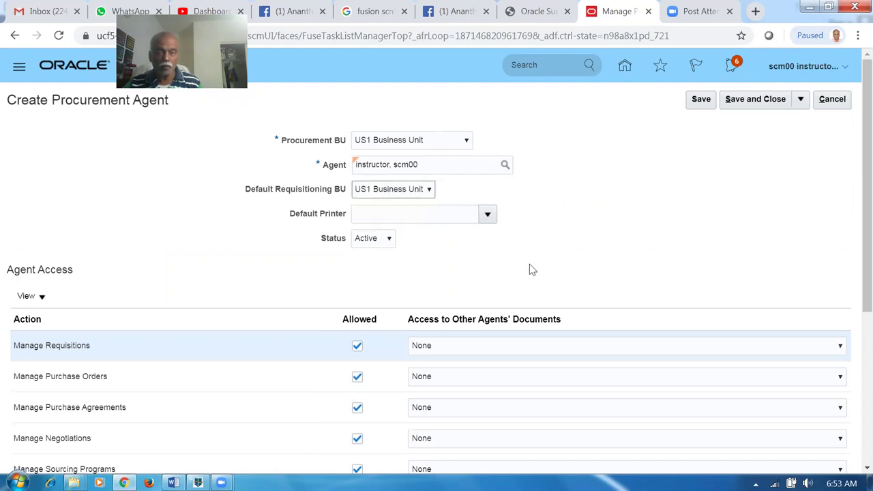
Set access to other agents' documents to Full for Manage Requisitions, Manage Purchase Orders and Manage Purchase Agreements.
scroll(477, 286, "down", 2)
left_click(459, 215)
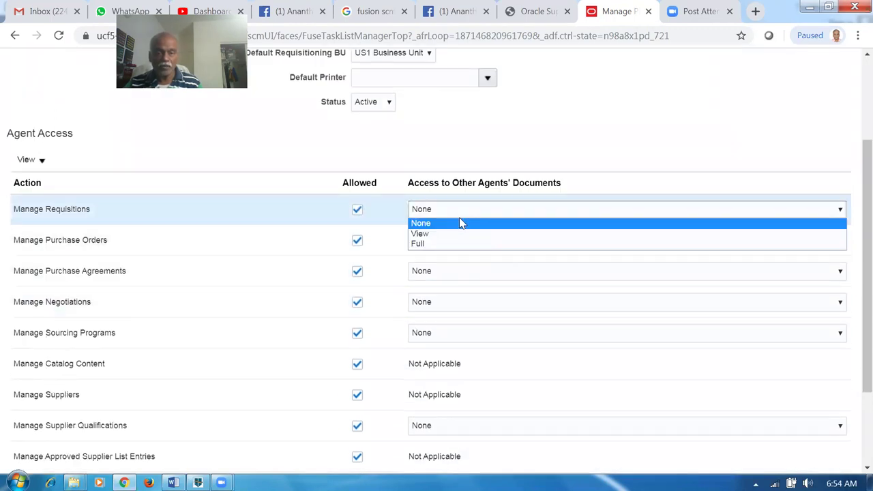
left_click(447, 244)
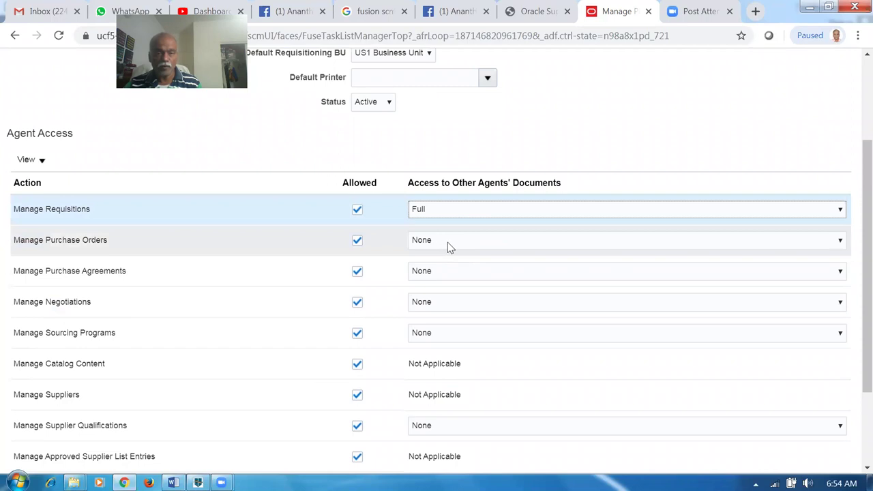
left_click(447, 242)
left_click(444, 287)
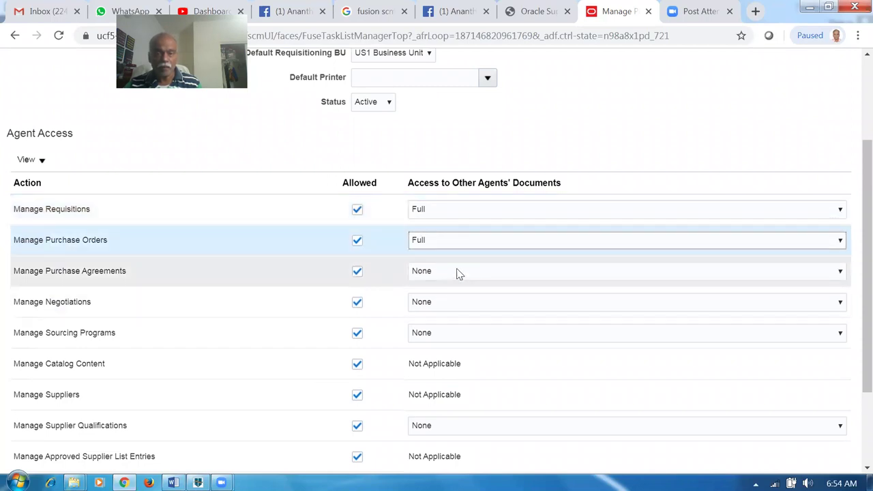
left_click(459, 273)
left_click(442, 318)
Give Full access to other agents' documents for Manage Sourcing Programs, Manage Negotiations and Manage Supplier Qualifications.
left_click(442, 332)
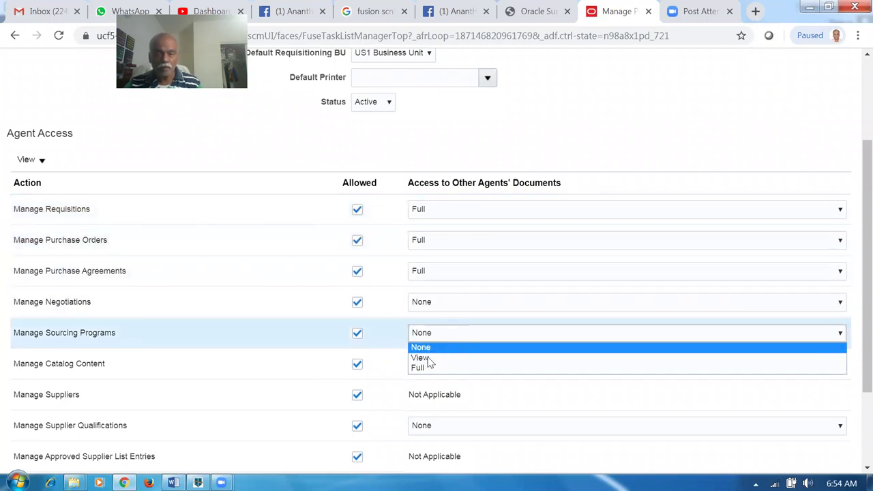
left_click(424, 368)
left_click(458, 305)
left_click(440, 337)
left_click(459, 432)
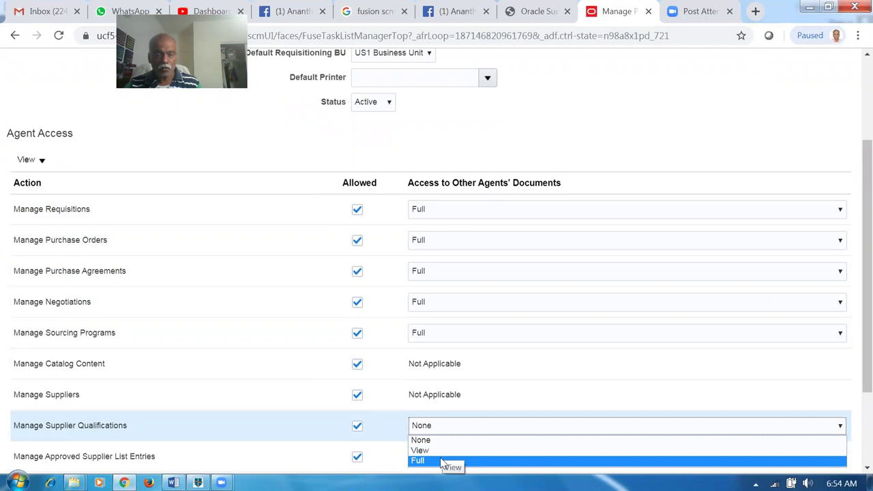
left_click(440, 461)
Save and close the new procurement agent, acknowledging the confirmation.
scroll(617, 166, "up", 2)
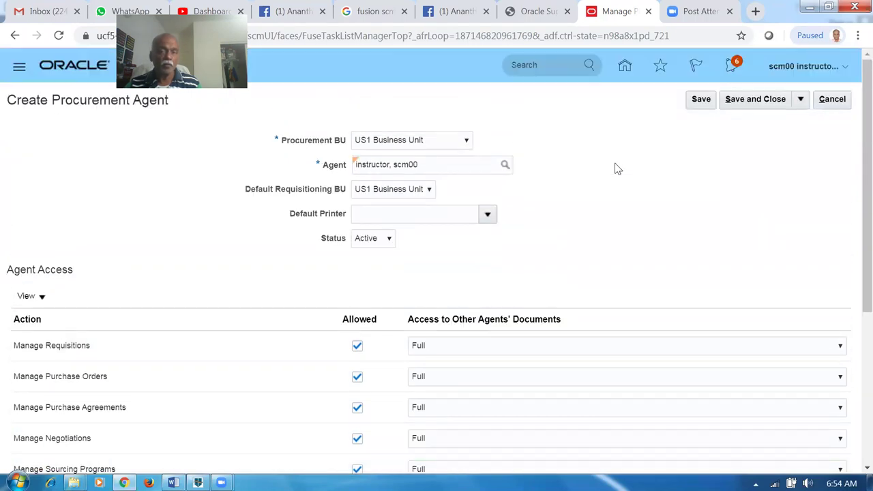
left_click(760, 102)
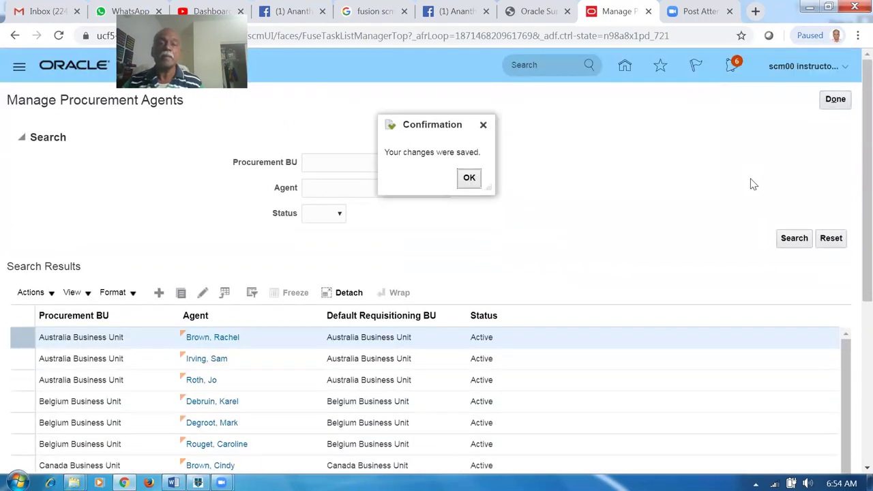
left_click(469, 178)
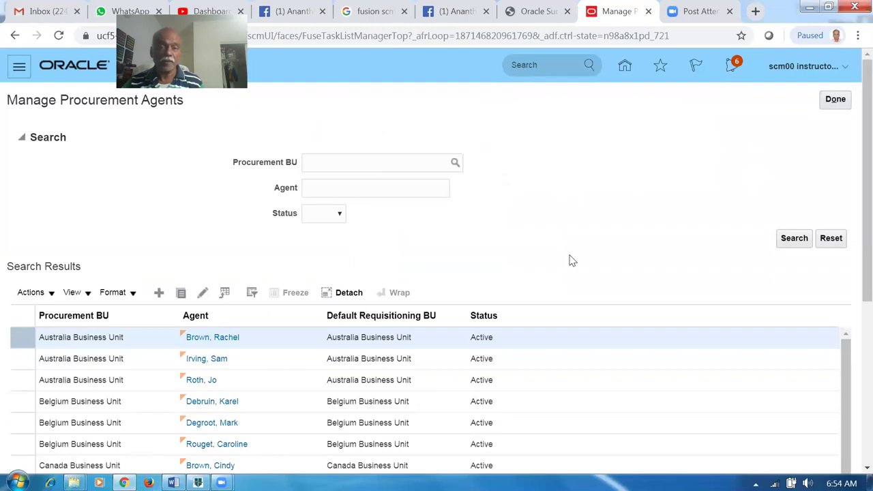
Return to the home page and open the Purchase Agreements work area under Procurement.
left_click(624, 68)
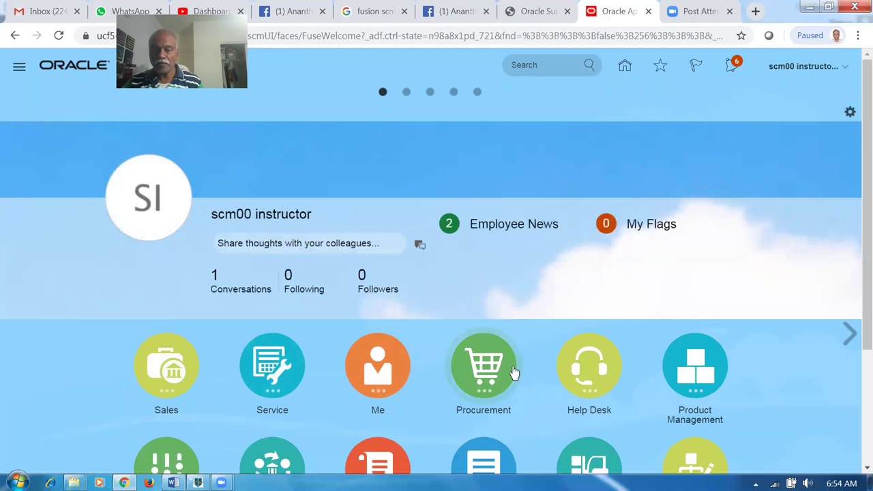
left_click(508, 372)
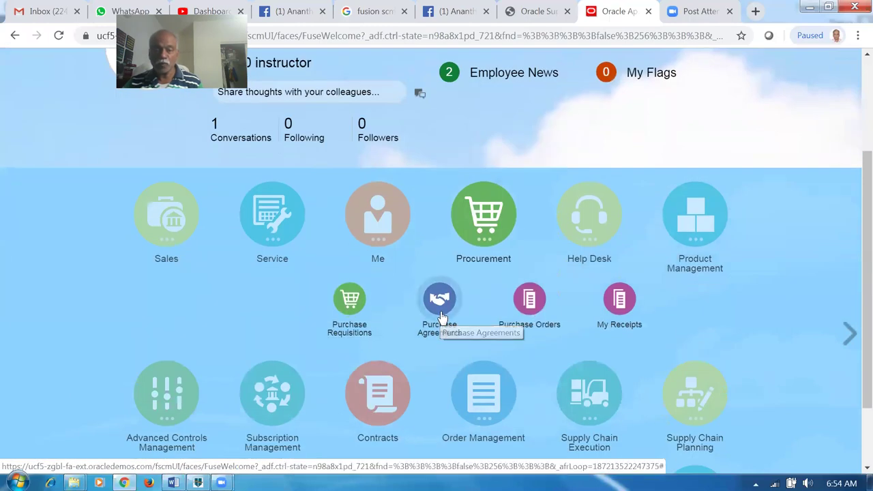
left_click(440, 300)
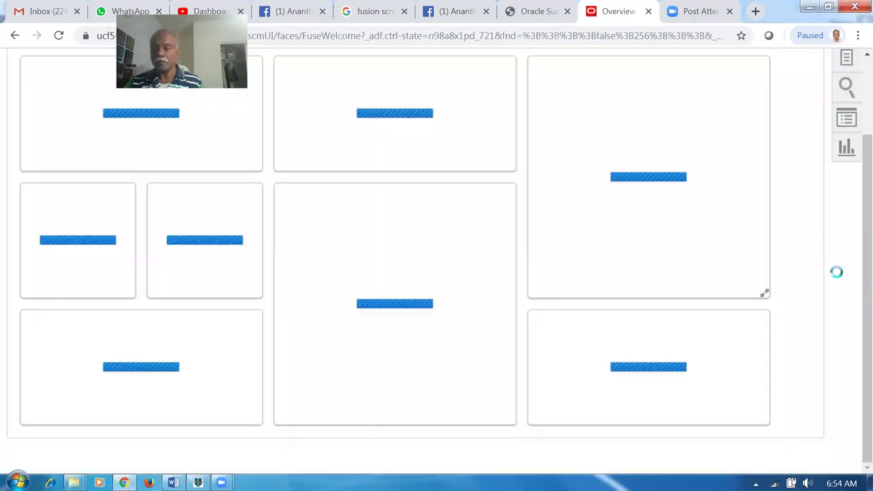
scroll(854, 212, "up", 2)
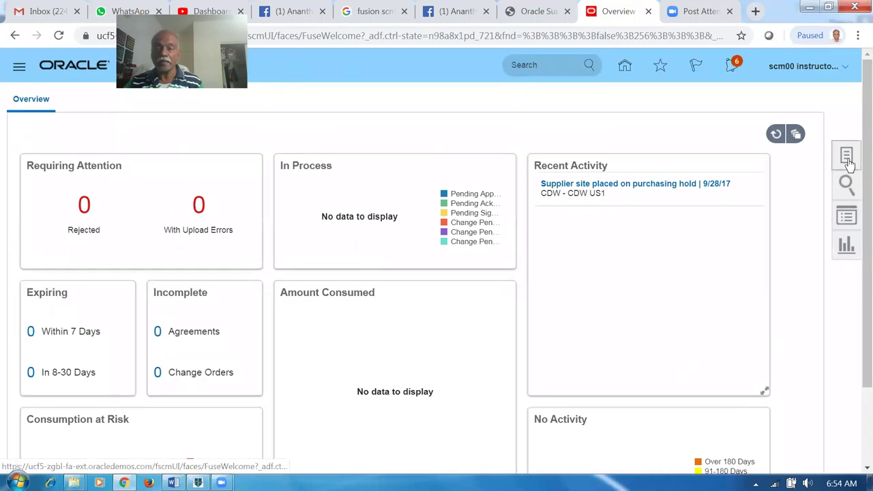
Create a Blanket Purchase Agreement for US1 Business Unit with ABC Consulting as the supplier.
left_click(846, 158)
left_click(777, 274)
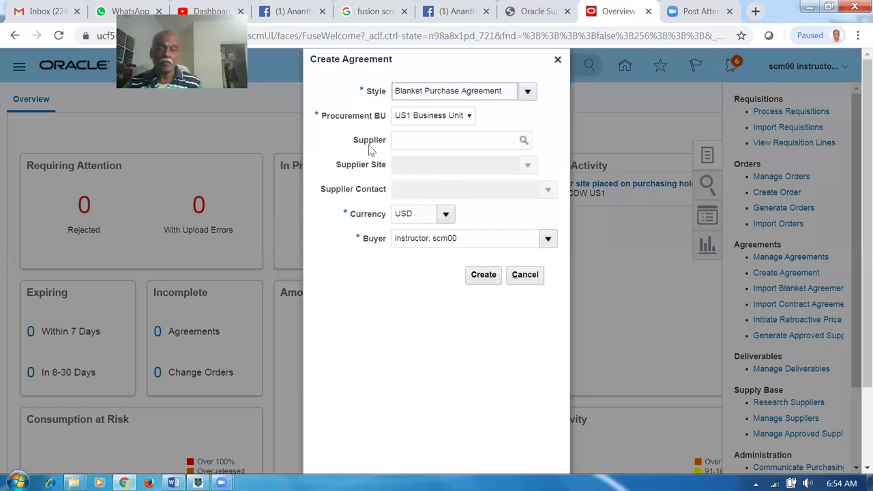
left_click(435, 143)
type("abc")
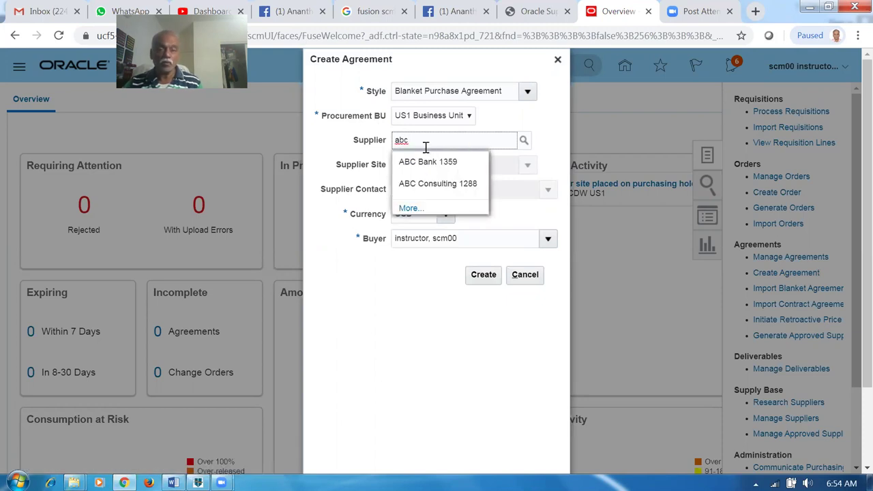
left_click(440, 184)
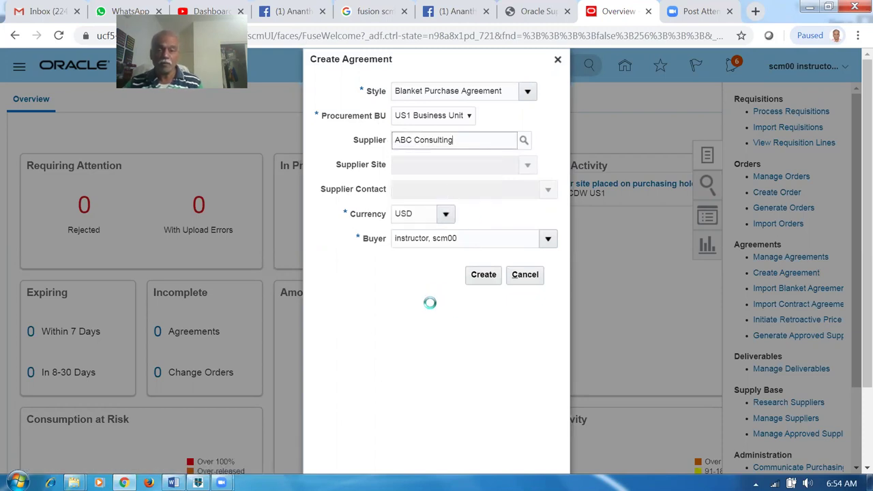
left_click(486, 282)
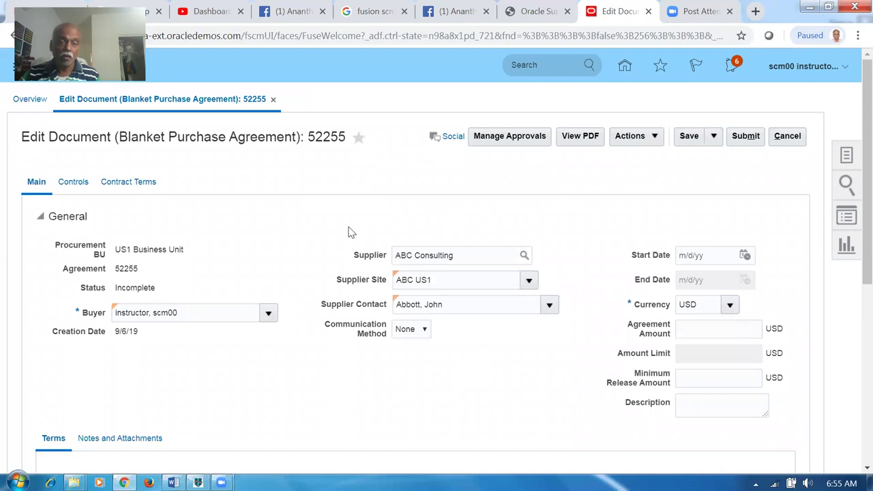
Add a Goods line to the agreement for item a01_BtoB_Buy with a price of 10.00 USD.
scroll(353, 235, "down", 5)
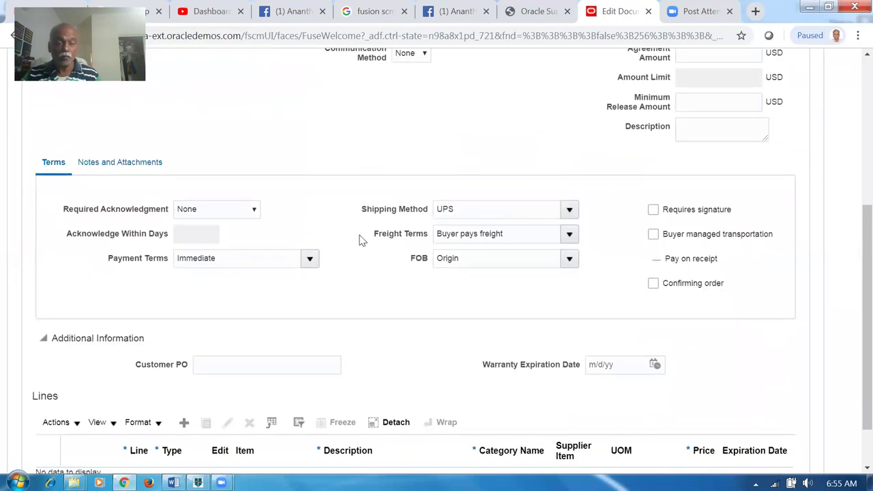
left_click(184, 361)
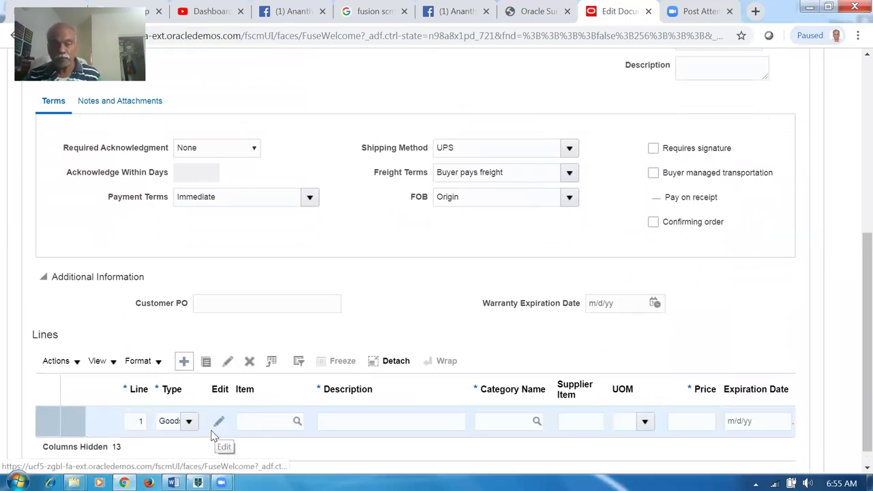
left_click(257, 420)
key("Tab")
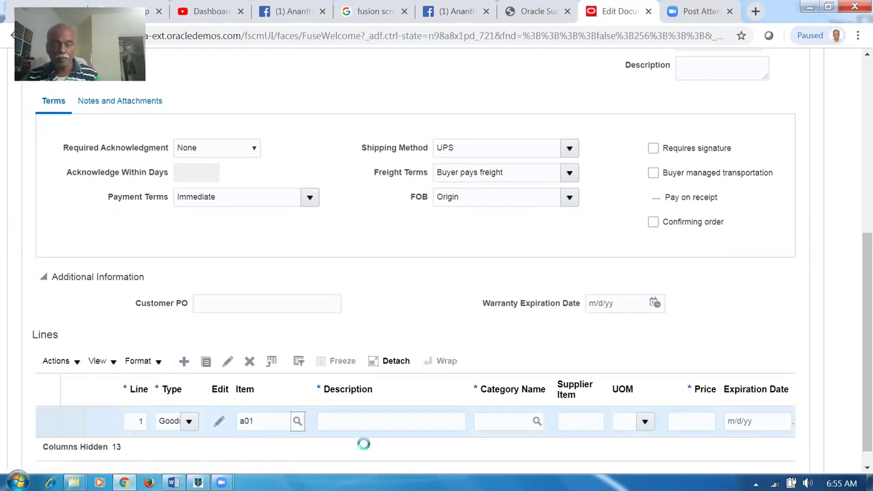
left_click(709, 417)
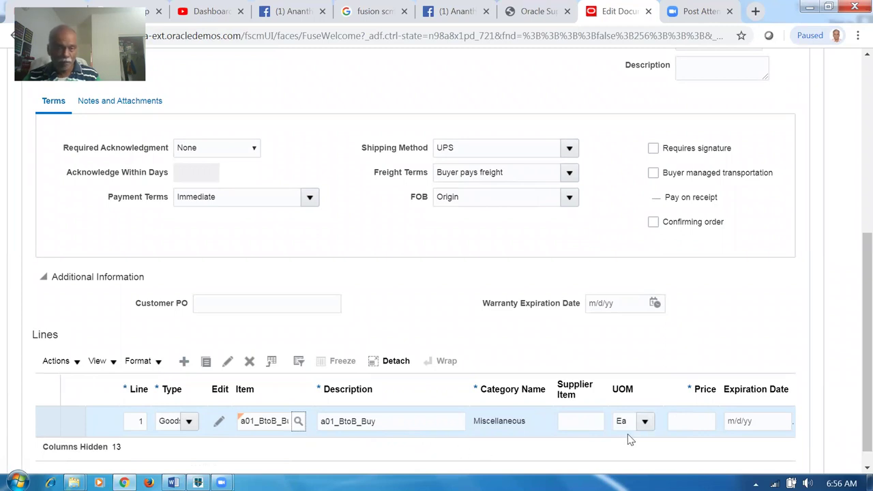
left_click(678, 423)
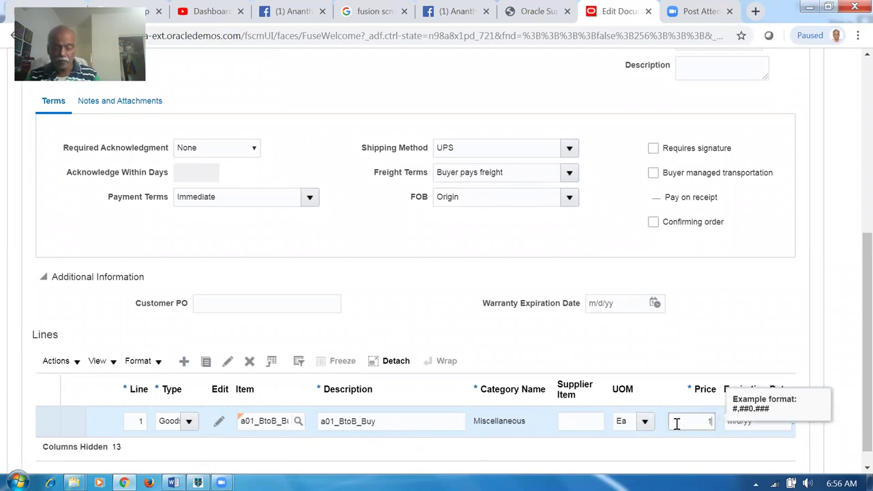
type("10")
left_click(407, 319)
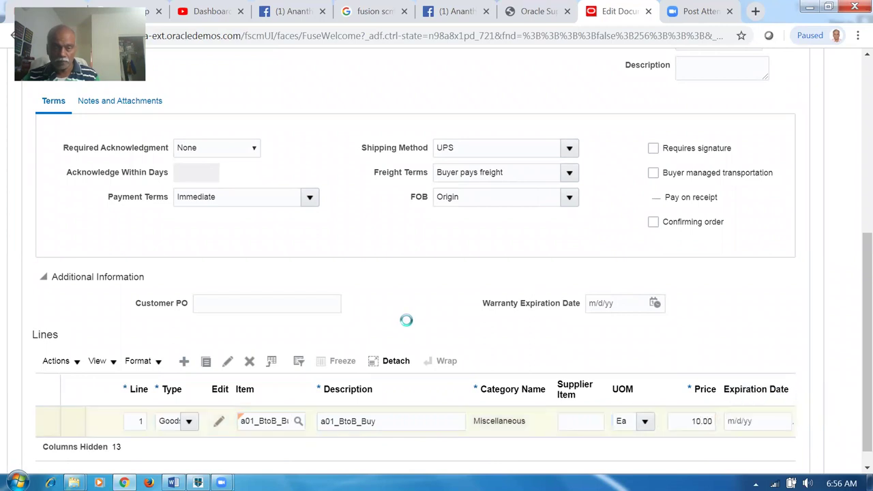
Edit line 1 and add a price break with ship-to organization 001 and location Seattle.
left_click(222, 423)
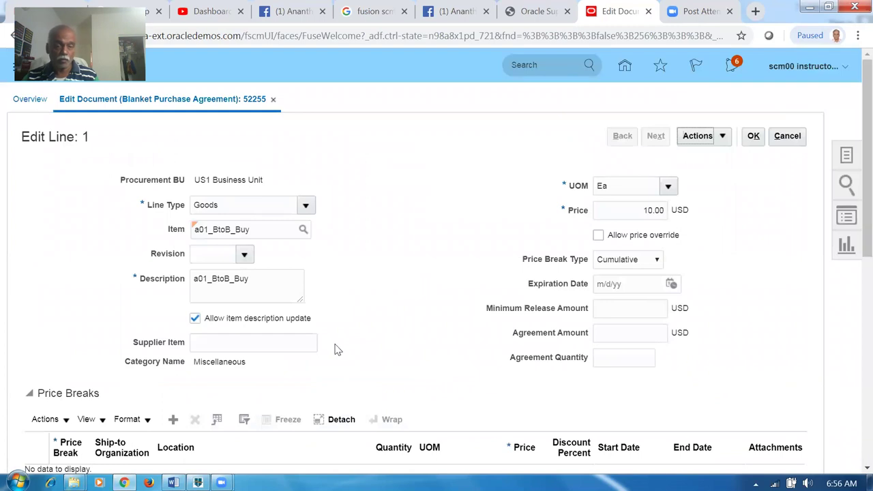
scroll(335, 349, "down", 2)
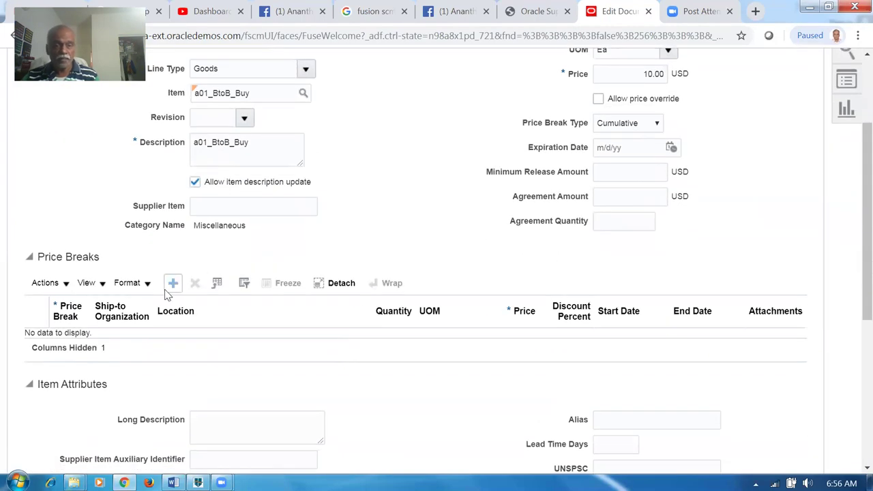
left_click(173, 284)
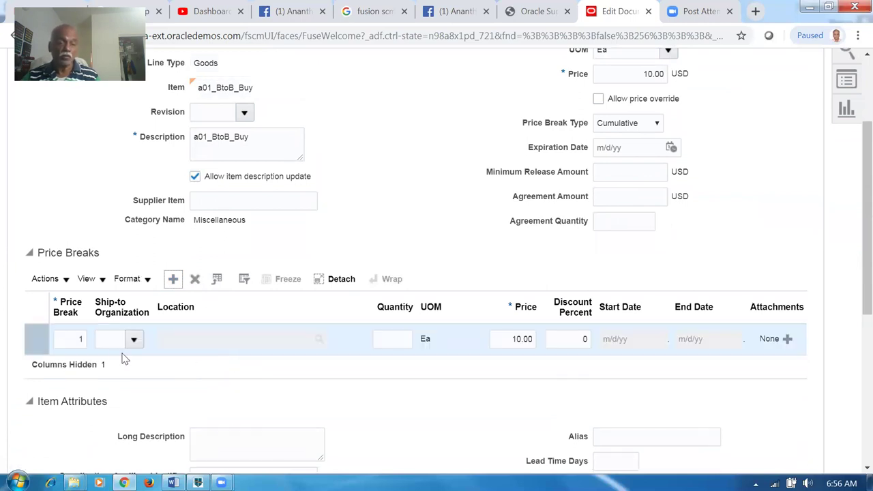
left_click(112, 341)
type("001")
key("Tab")
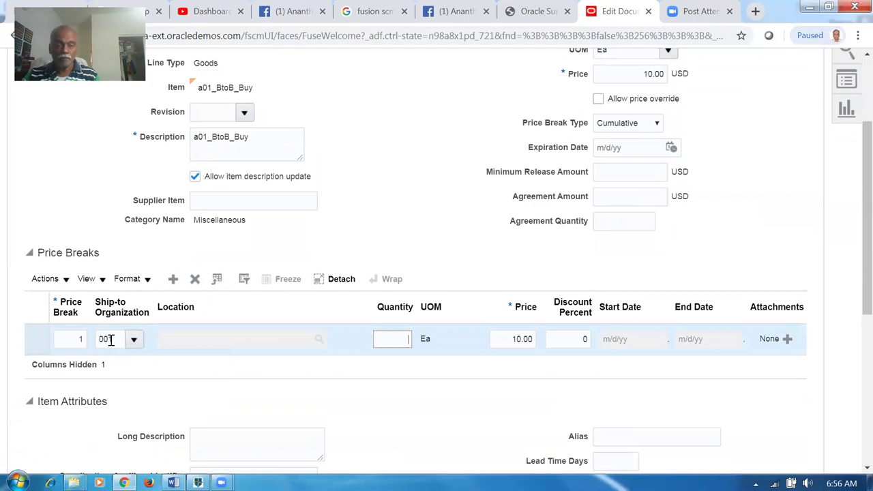
left_click(213, 338)
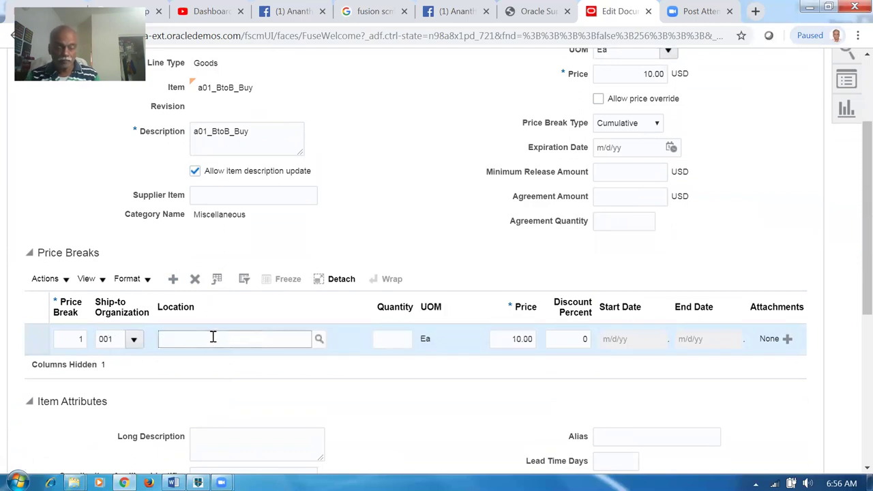
type("Seattle")
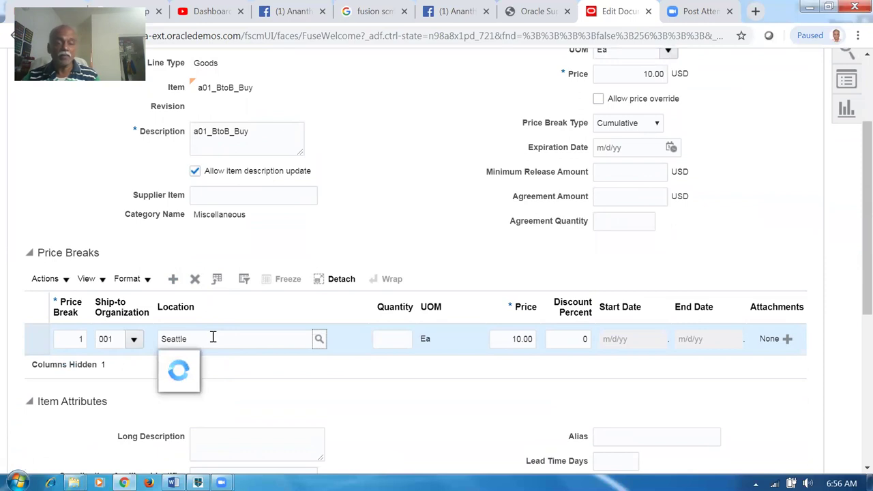
Set the price break's quantity to 100 and its discount to 25 percent, and accept the line changes.
left_click(389, 344)
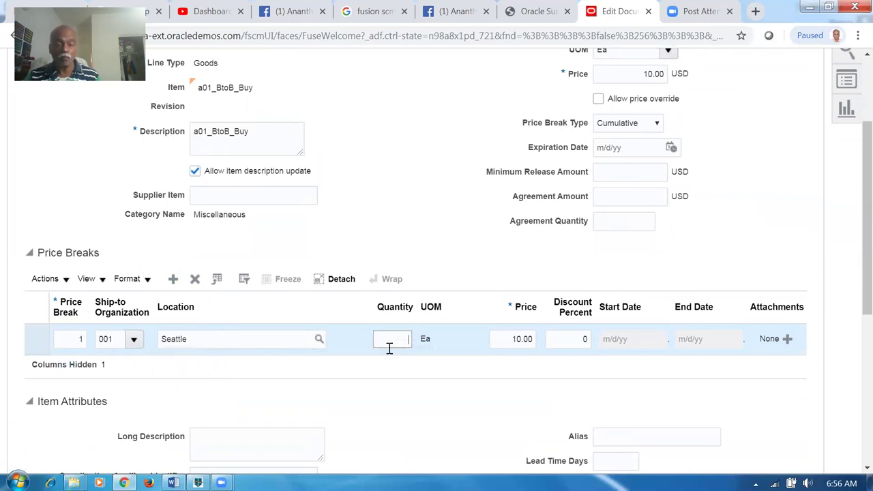
type("100")
key("Tab")
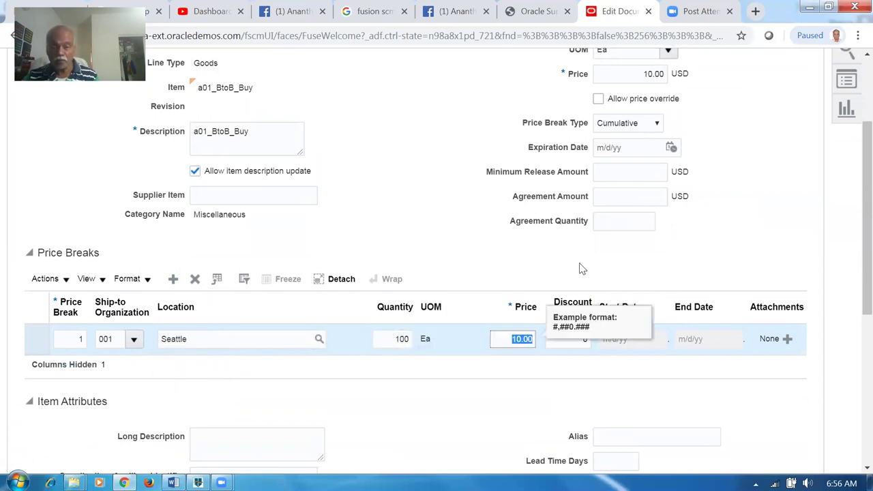
left_click(606, 349)
left_click(572, 341)
type("25")
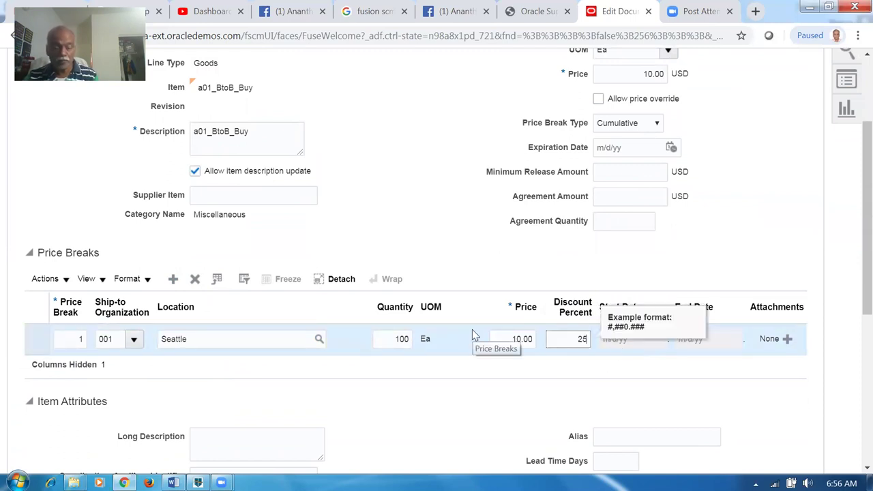
left_click(497, 338)
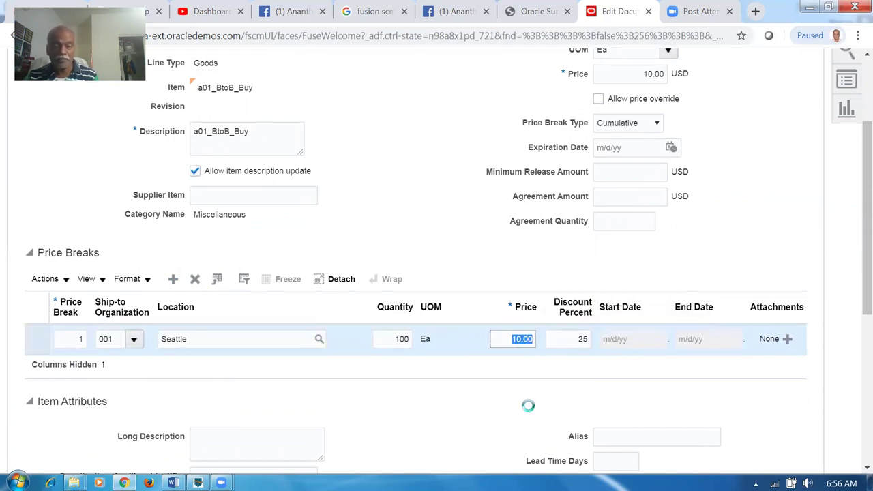
left_click(527, 414)
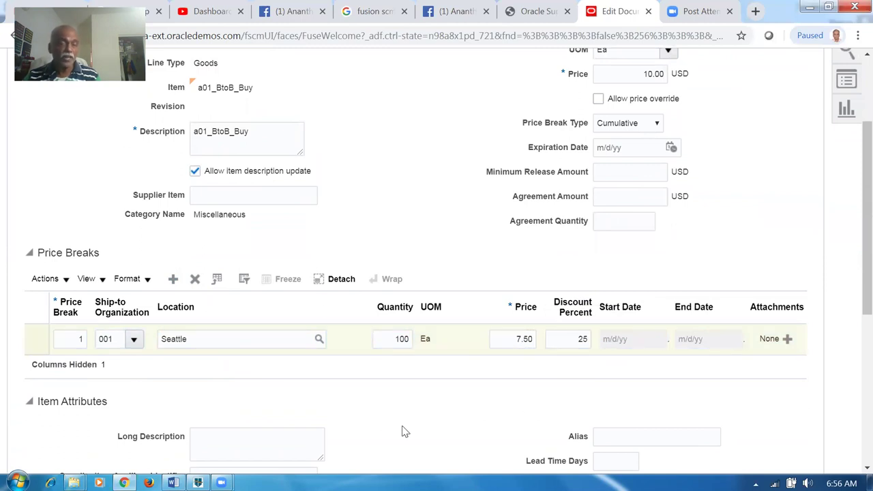
scroll(571, 344, "up", 3)
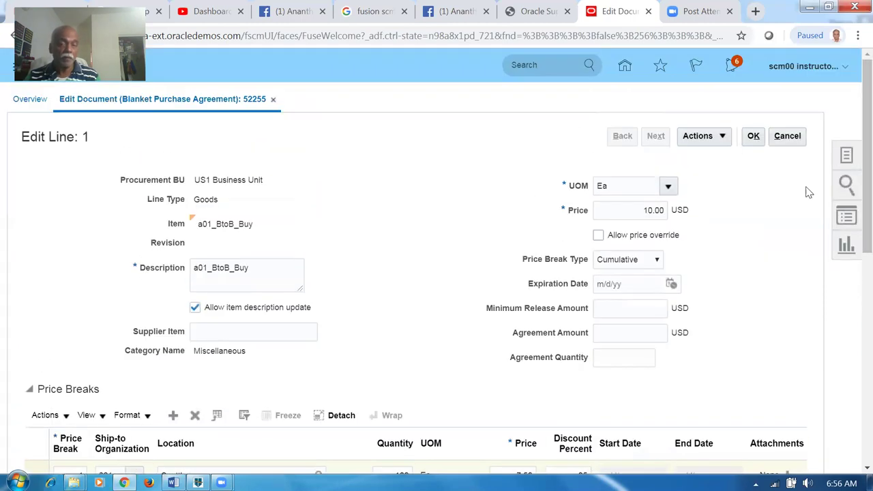
left_click(745, 139)
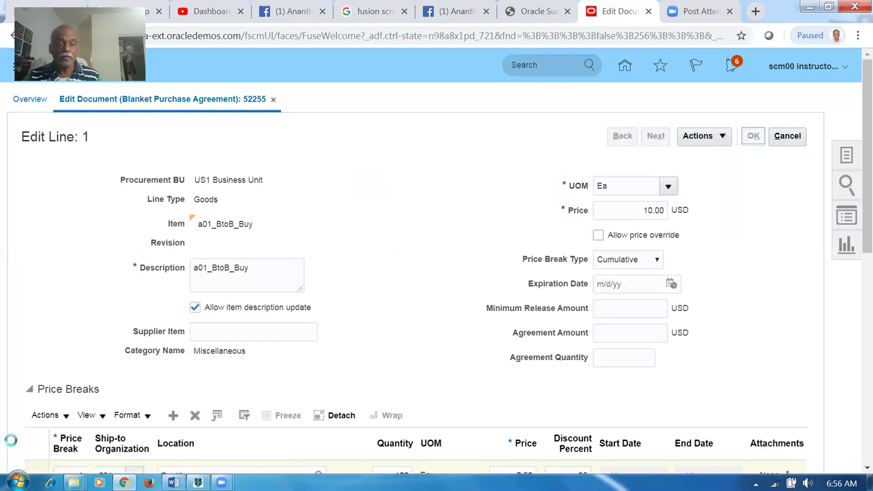
Switch to Notepad, record the agreement number followed by the label BPA, and minimize the note.
left_click(18, 481)
type("notepad")
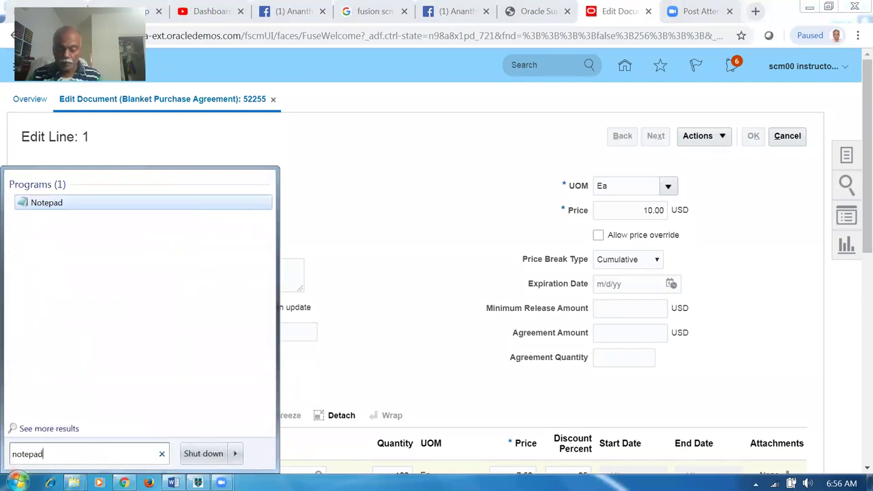
key("Return")
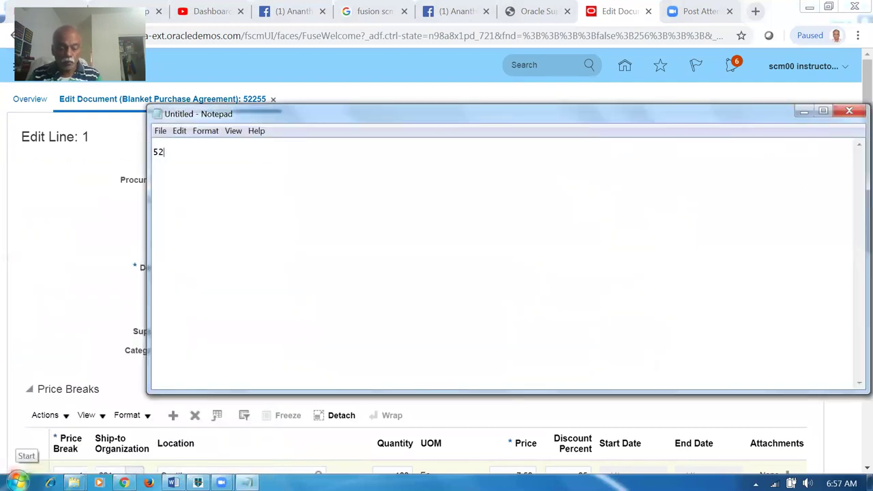
type("52255")
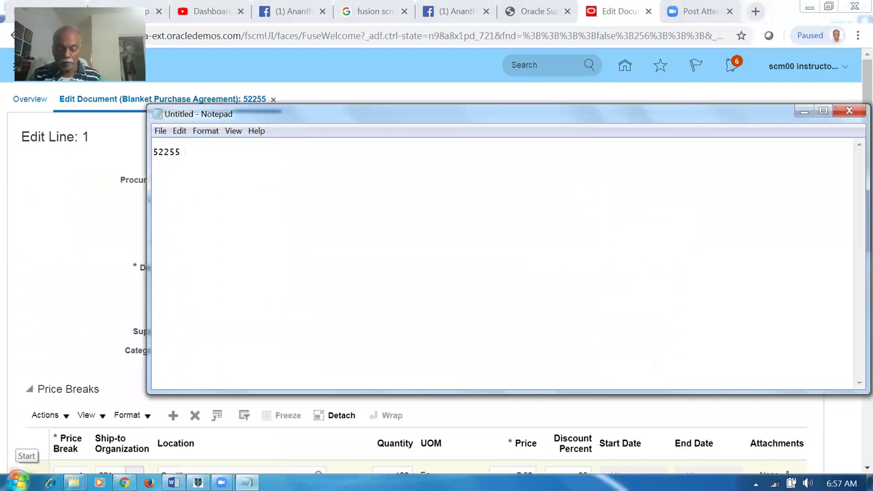
type(" BPA")
key("Return")
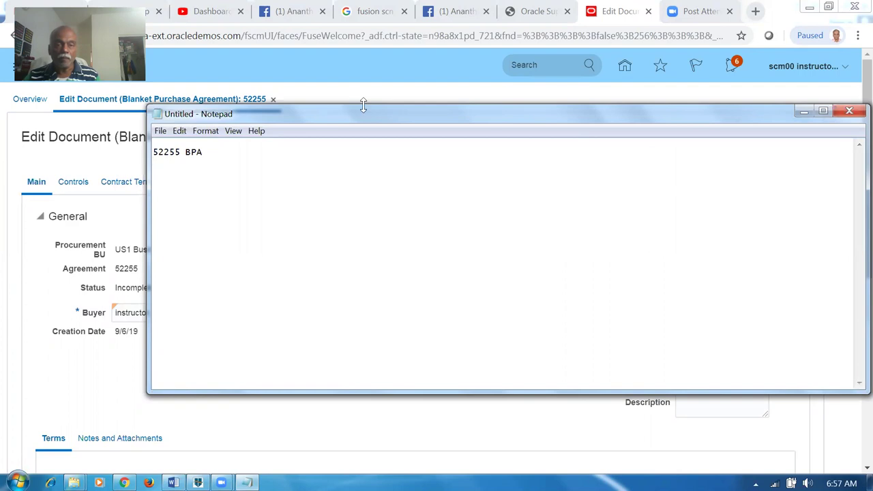
left_click(803, 111)
Save the blanket purchase agreement and validate it, acknowledging the confirmation.
left_click(687, 136)
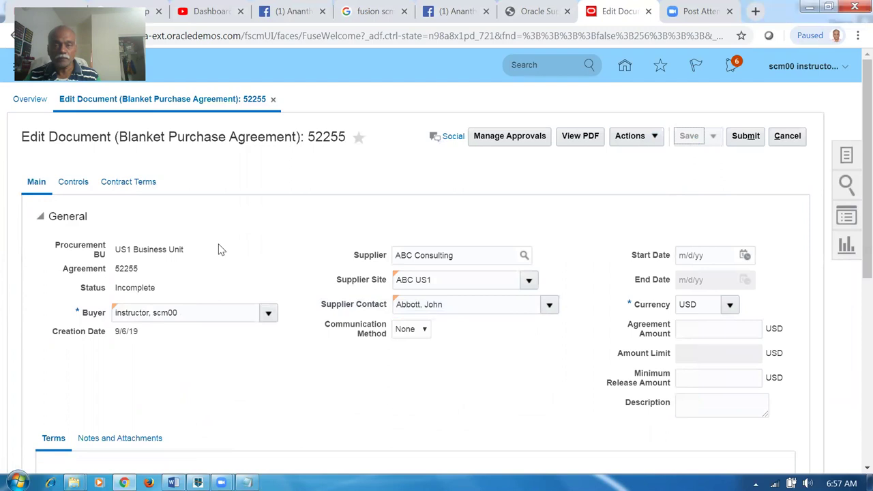
left_click(633, 140)
left_click(643, 157)
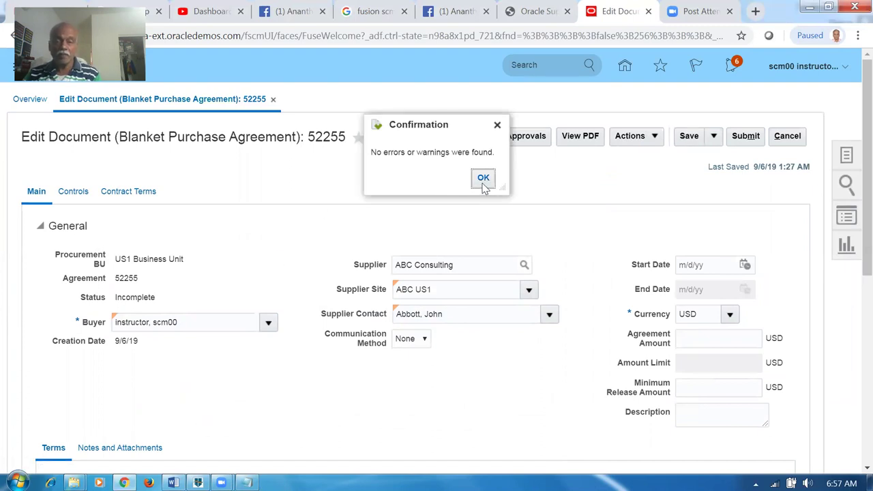
left_click(483, 179)
Examine the approval stages and participants for the agreement and return to the document.
left_click(501, 138)
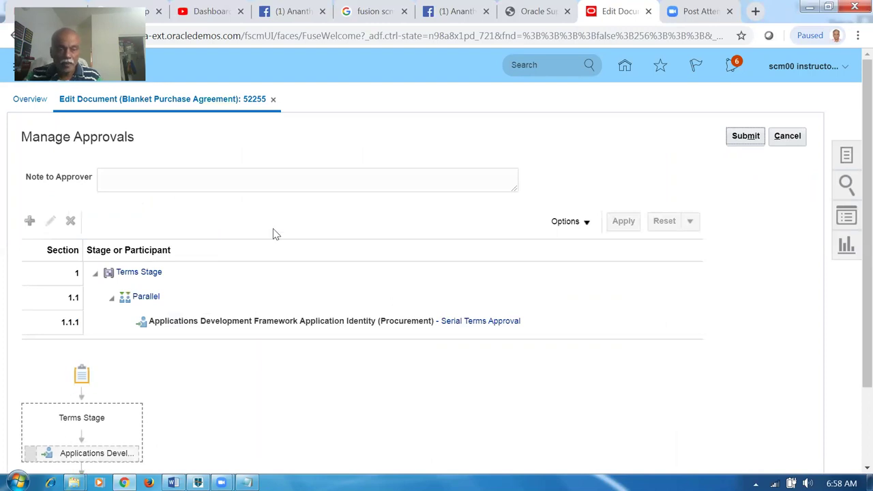
scroll(273, 234, "down", 3)
scroll(259, 335, "up", 3)
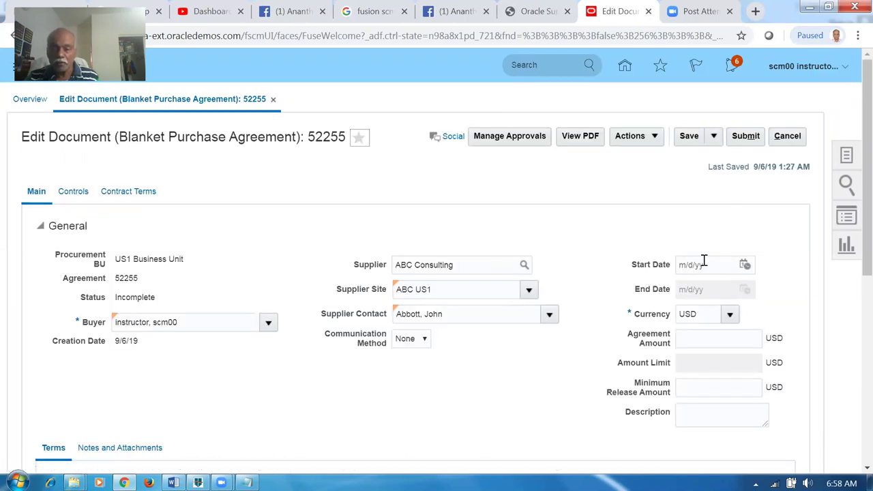
Set the agreement's start date to 9/6/19 and its agreement amount to 10,000 USD.
left_click(744, 264)
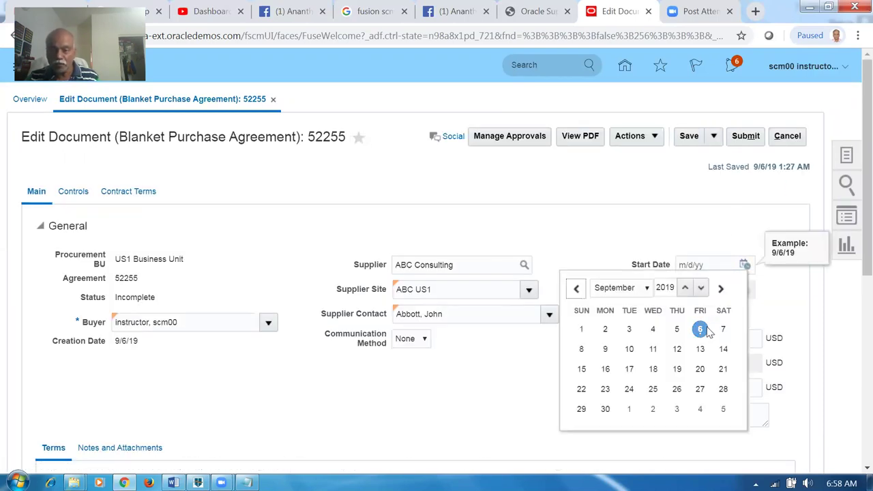
left_click(700, 329)
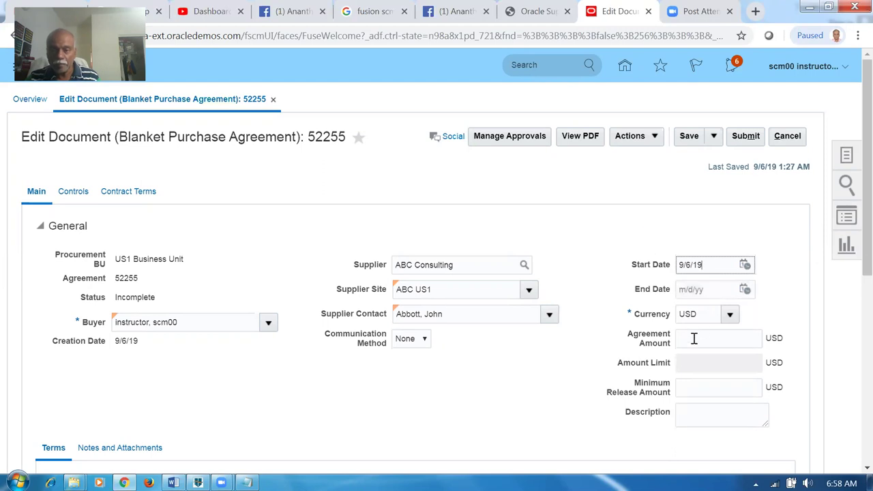
left_click(692, 338)
type("10,0")
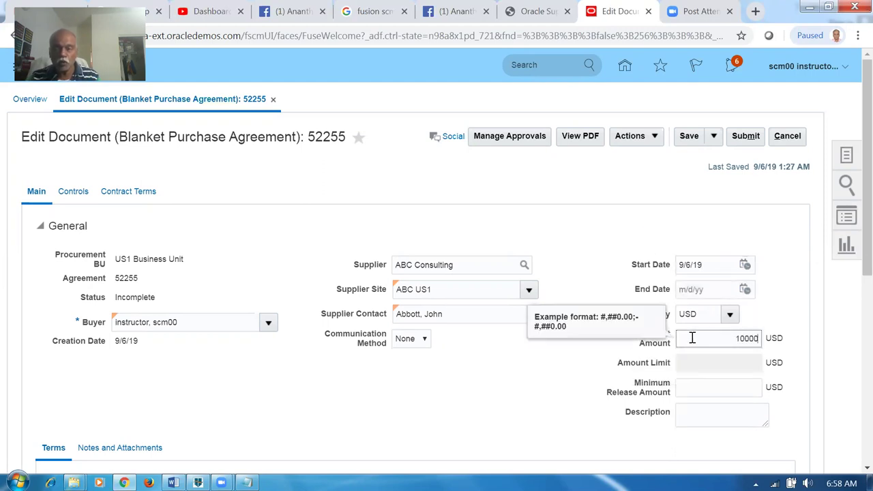
type("00")
key("Tab")
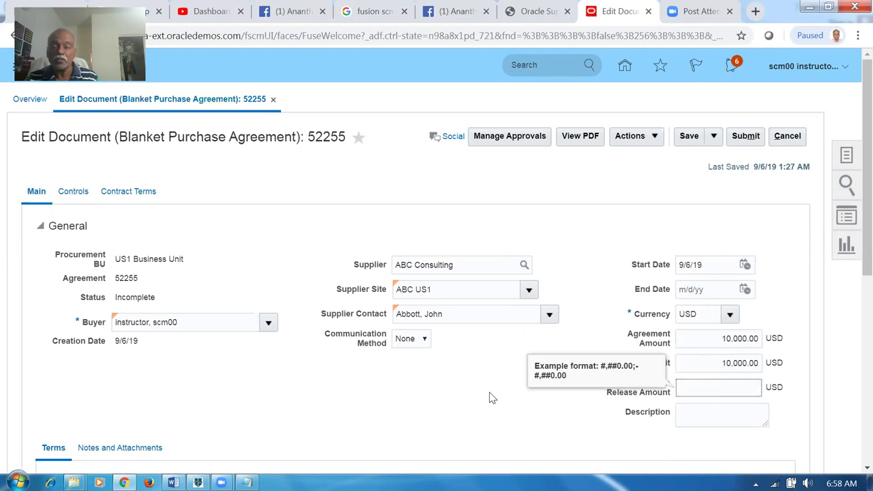
left_click(497, 397)
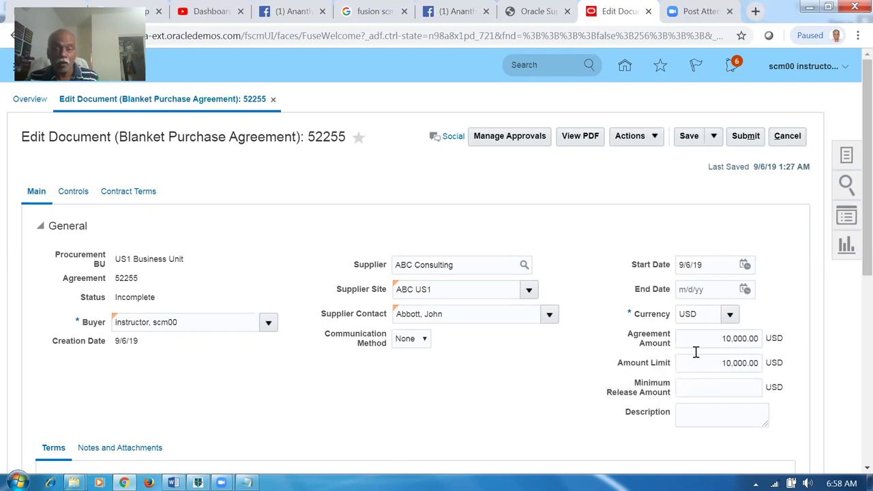
Submit the blanket purchase agreement for approval and close the confirmation.
left_click(743, 137)
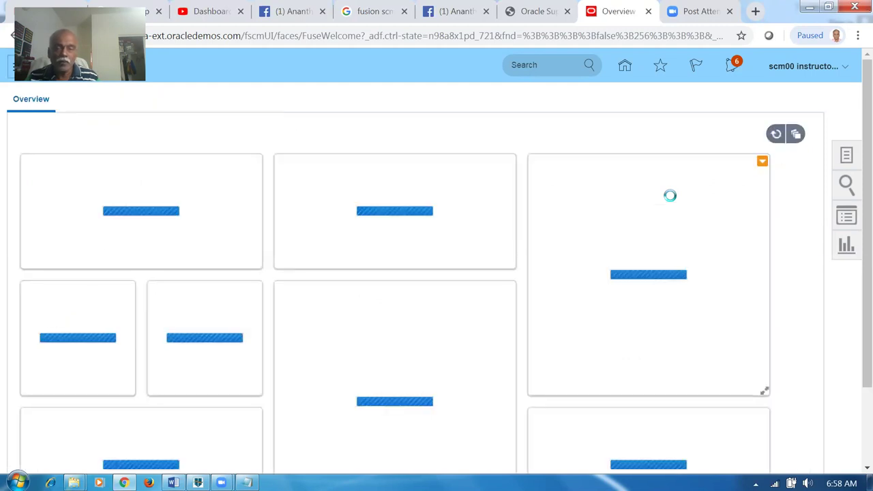
left_click(567, 178)
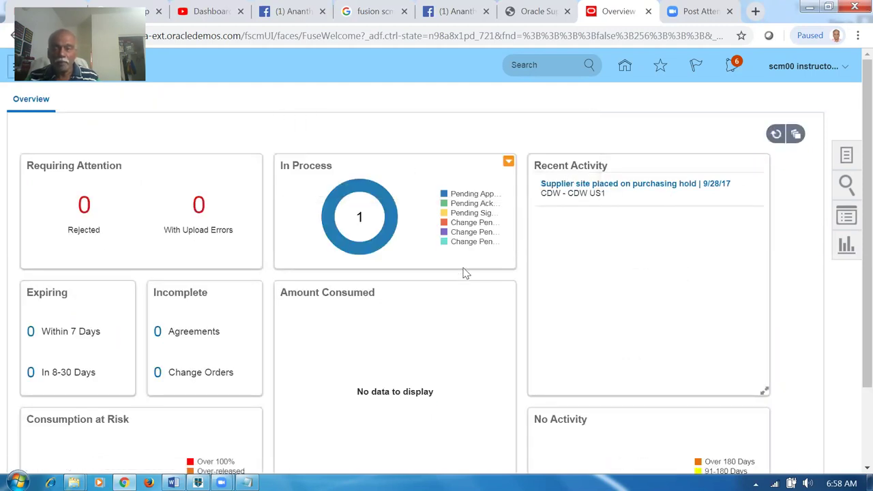
Open the task search page in Setup and Maintenance.
left_click(846, 155)
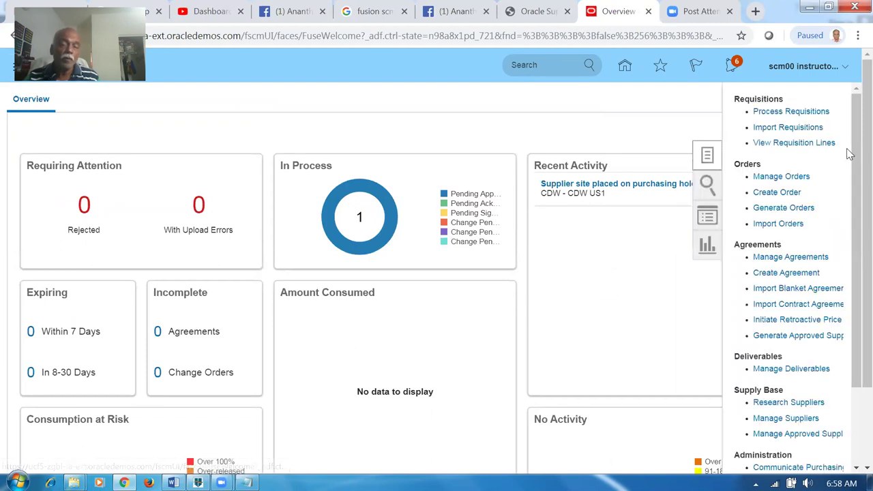
left_click(618, 139)
left_click(798, 66)
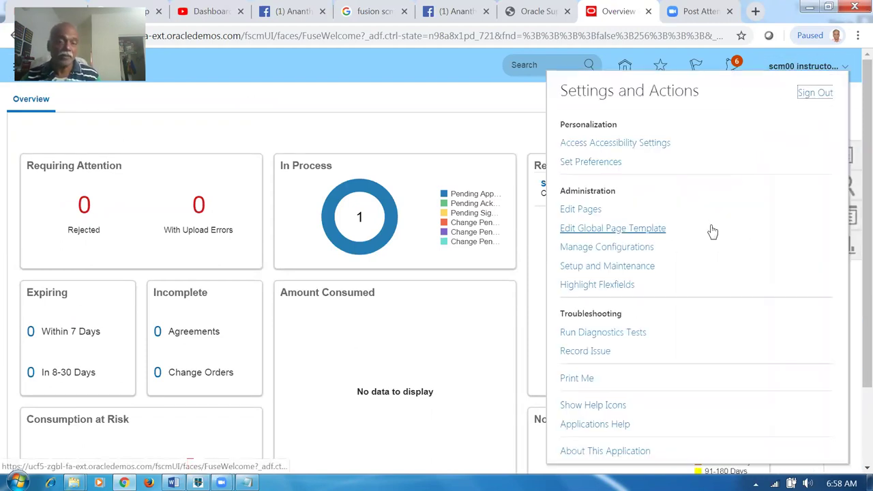
left_click(628, 267)
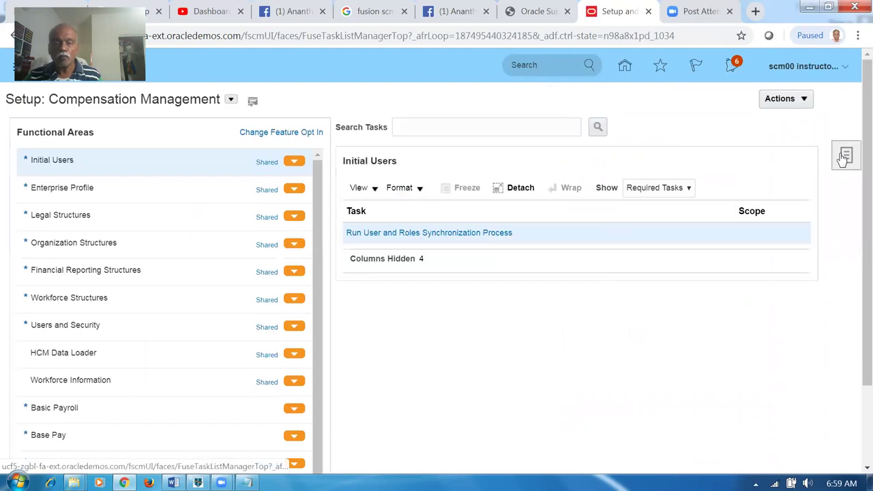
left_click(844, 157)
left_click(760, 219)
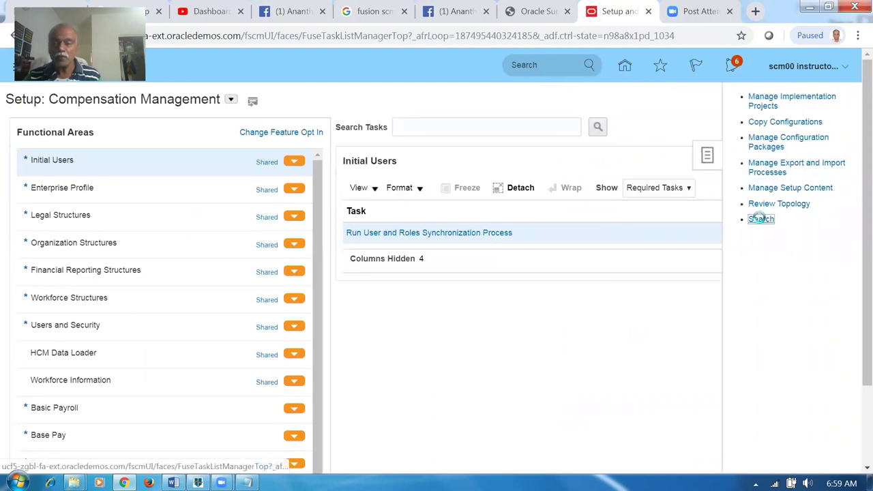
Search the setup tasks for conf%proc%busi% and open Configure Procurement Business Function.
left_click(213, 130)
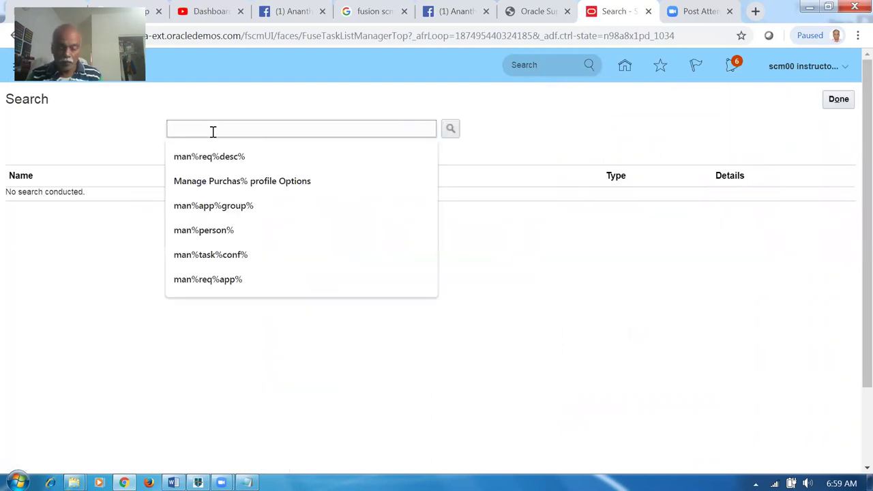
type("conf%")
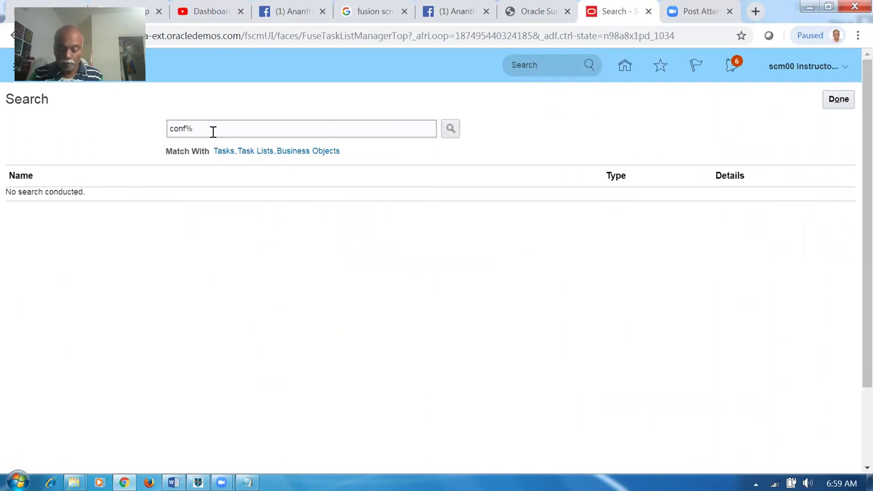
type("proc%busi%")
key("Return")
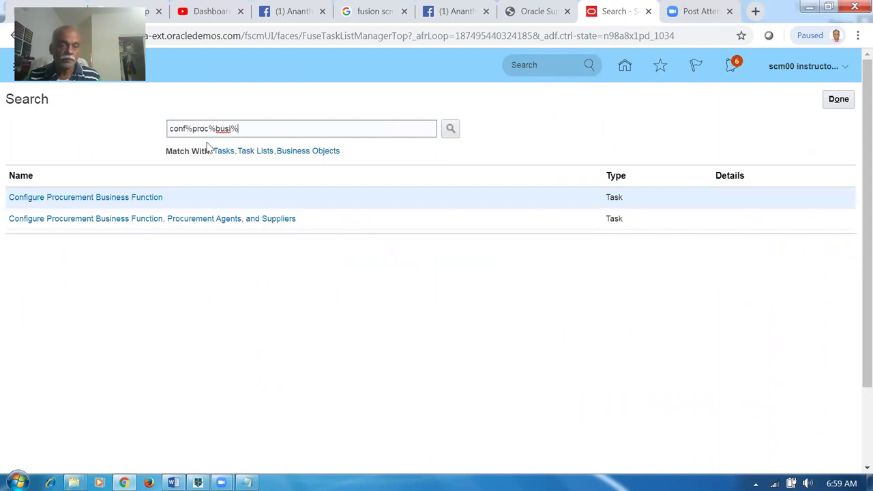
left_click(102, 197)
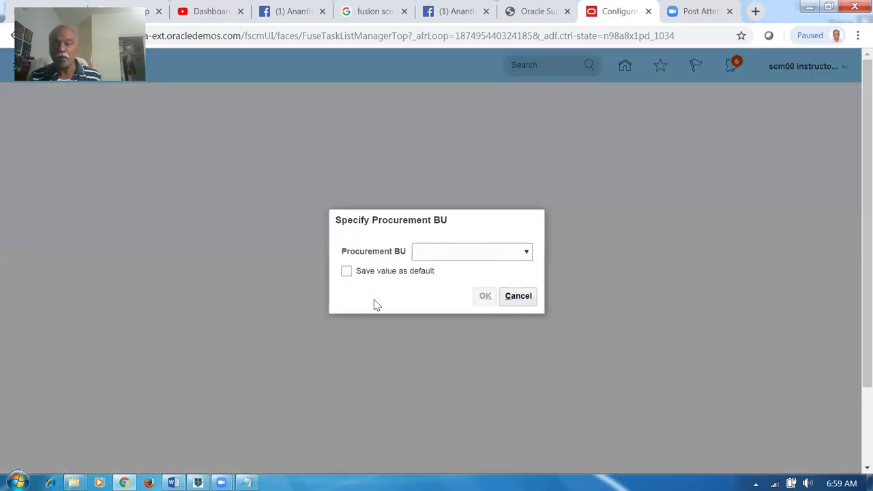
Specify US1 Business Unit as the procurement BU and open its configuration.
left_click(447, 253)
scroll(530, 331, "down", 2)
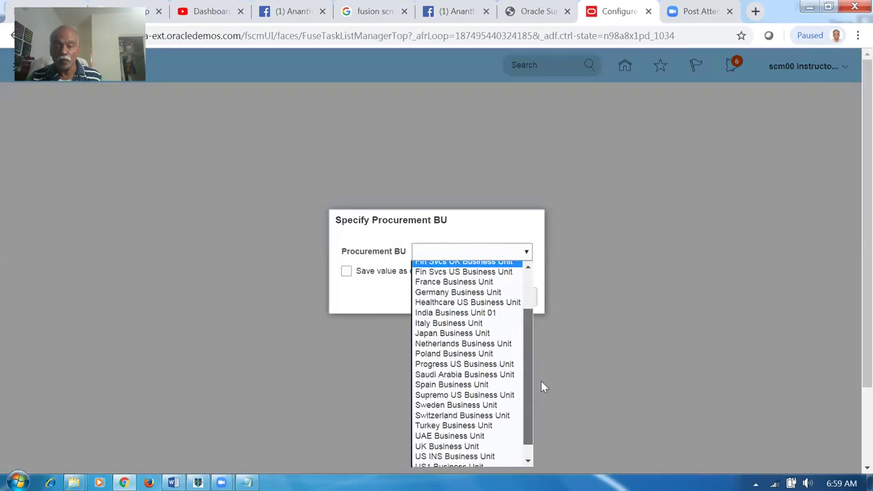
scroll(532, 457, "down", 1)
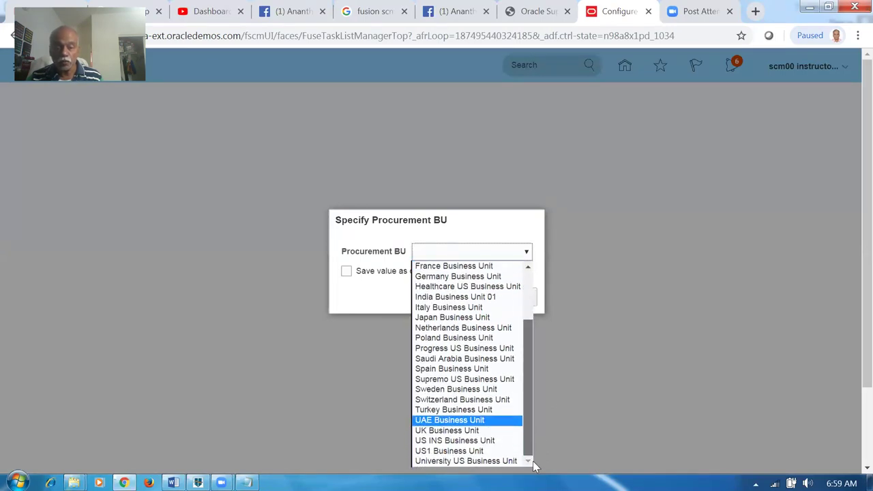
left_click(469, 450)
left_click(482, 297)
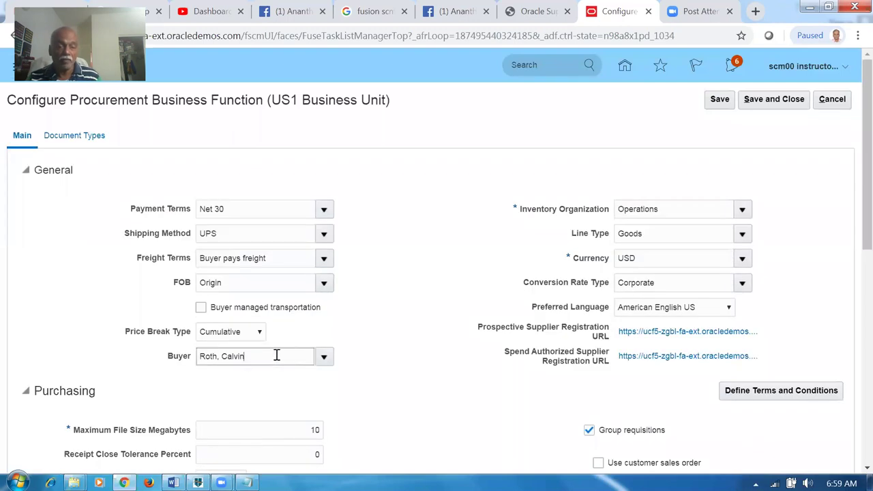
Replace the default buyer in the General section with the signed-in SCM instructor's user.
left_click_drag(277, 355, 181, 376)
left_click(206, 406)
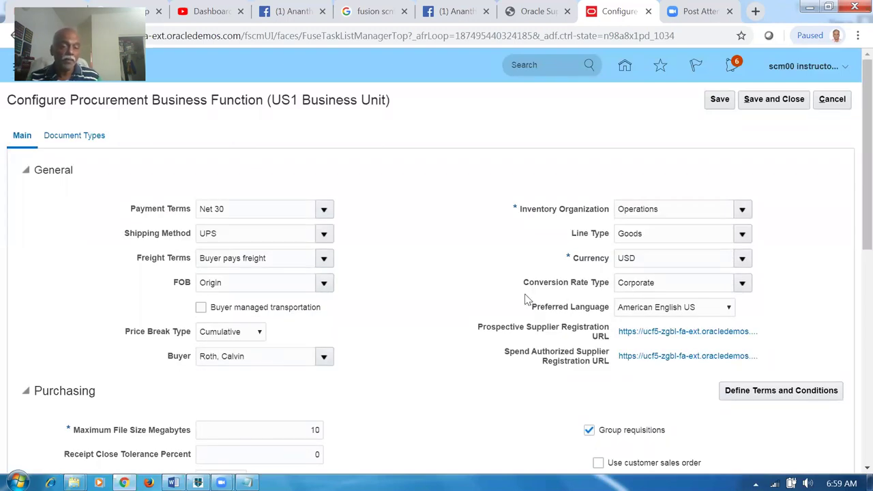
scroll(460, 305, "down", 1)
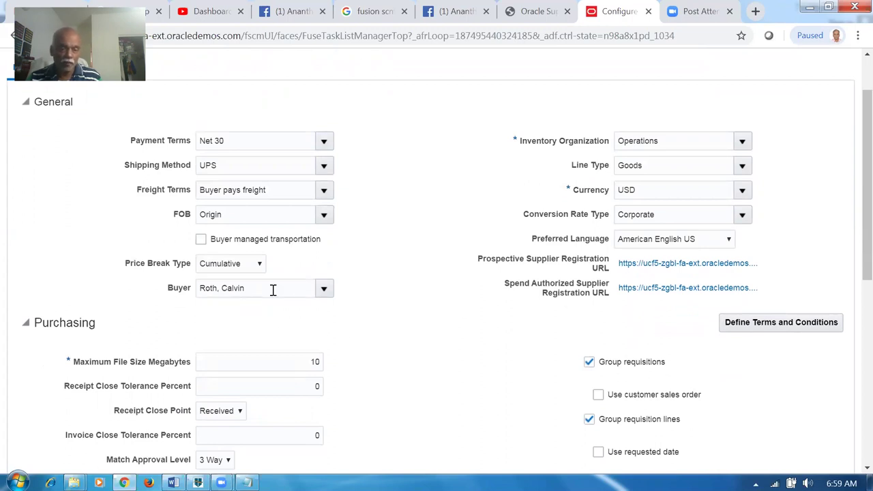
left_click_drag(273, 290, 35, 312)
key("BackSpace")
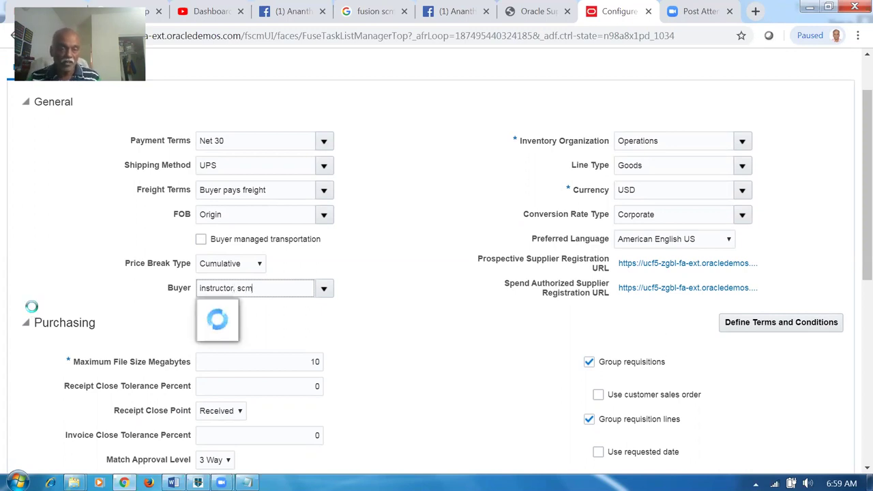
type("instructor, scm")
left_click(235, 311)
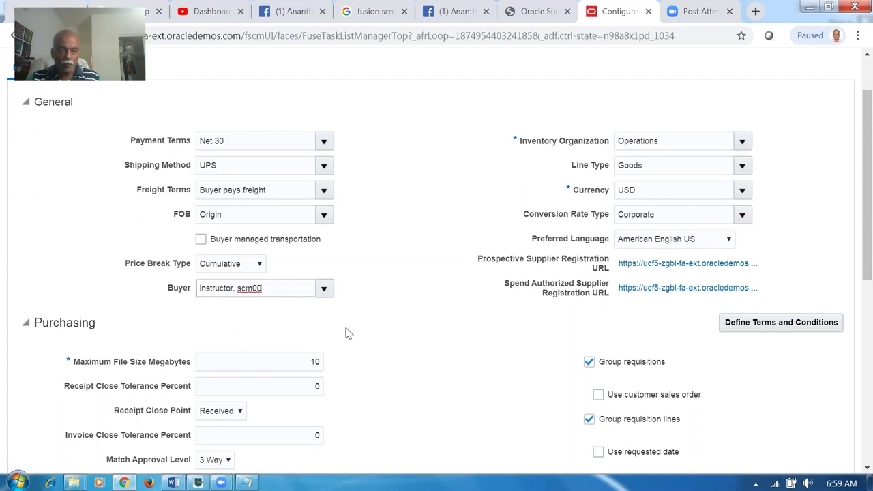
Review the purchasing options, save and close the procurement business function, and leave the task search.
scroll(468, 345, "down", 2)
scroll(468, 344, "down", 1)
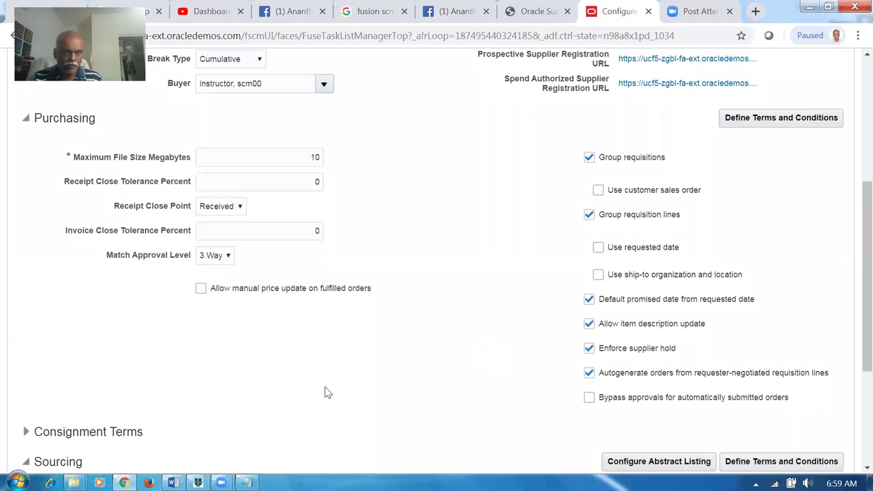
scroll(353, 403, "up", 4)
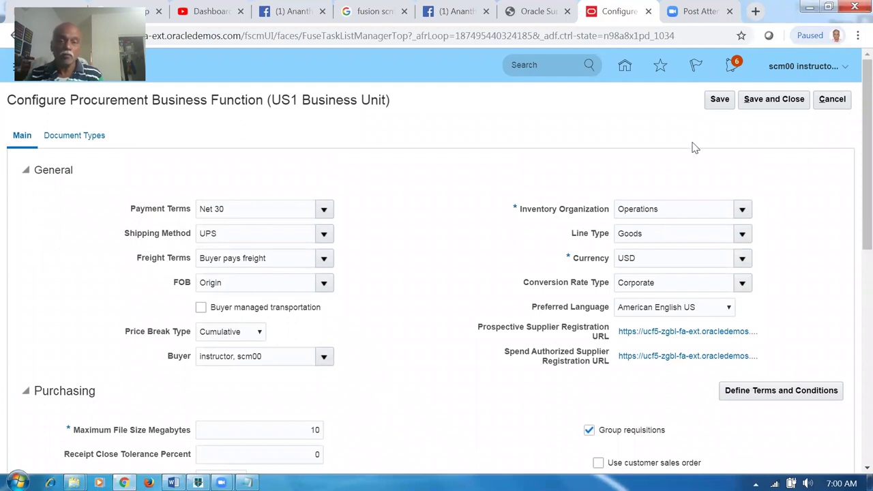
left_click(771, 99)
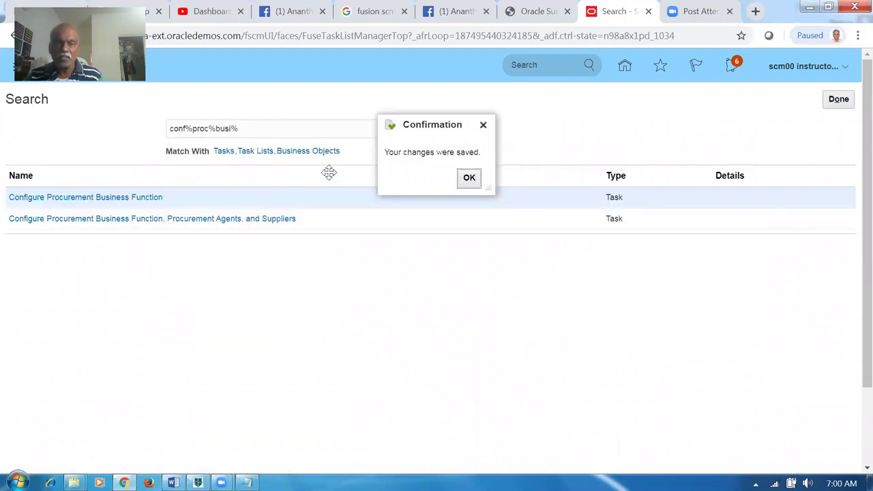
left_click(467, 181)
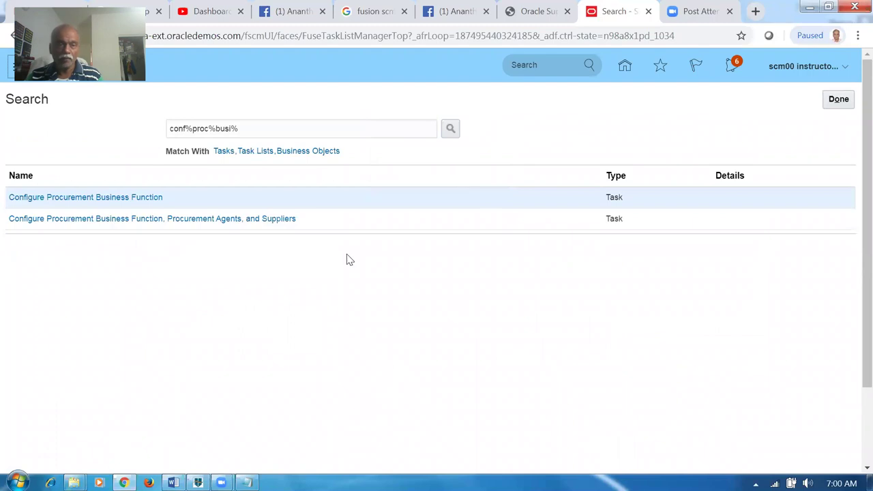
left_click(844, 101)
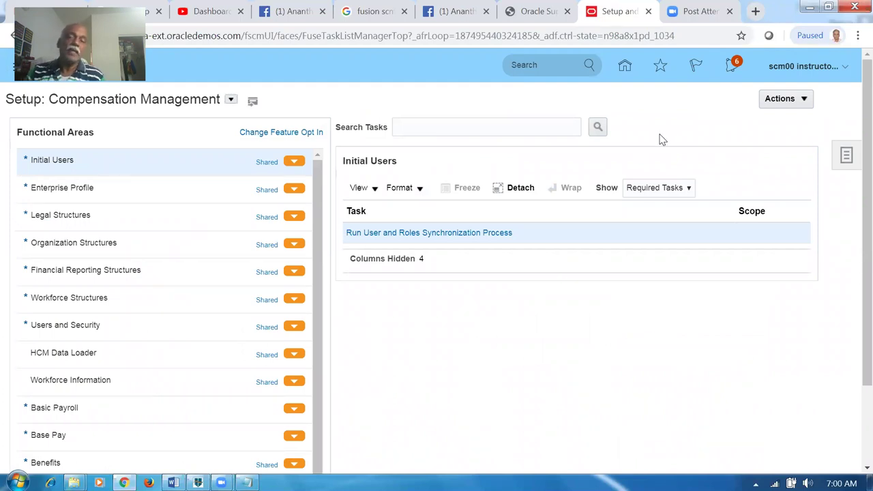
Go to the Plan Inputs work area of Supply Chain Planning and open Manage Planning Source Systems.
left_click(625, 68)
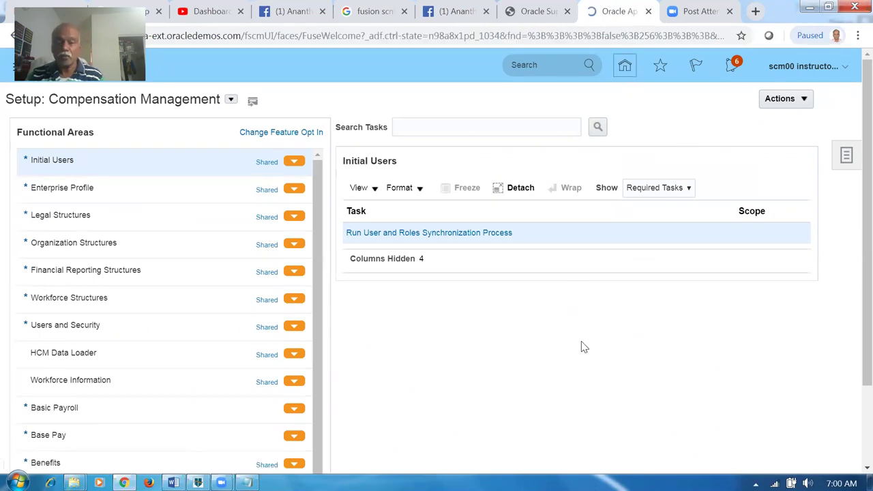
scroll(582, 348, "down", 3)
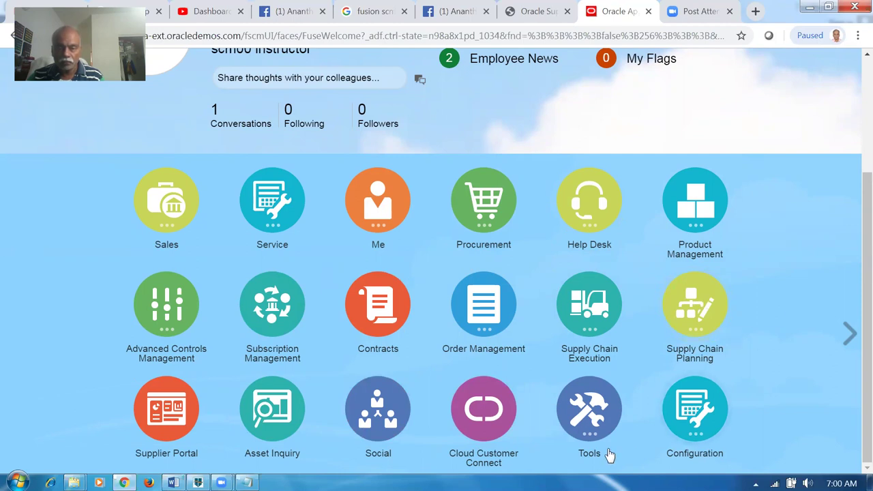
left_click(713, 319)
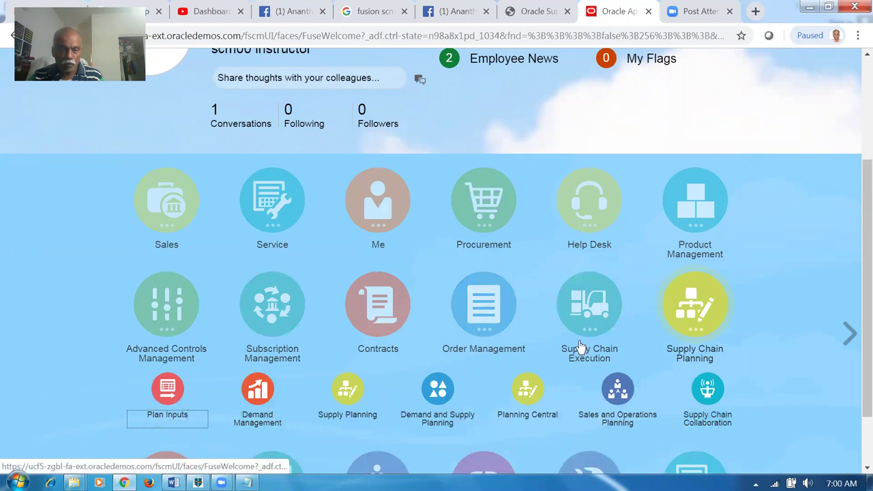
left_click(171, 392)
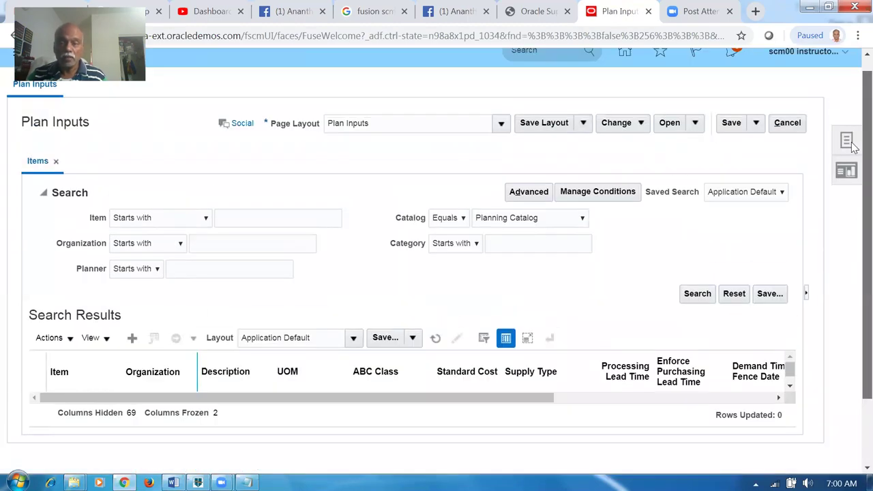
left_click(846, 141)
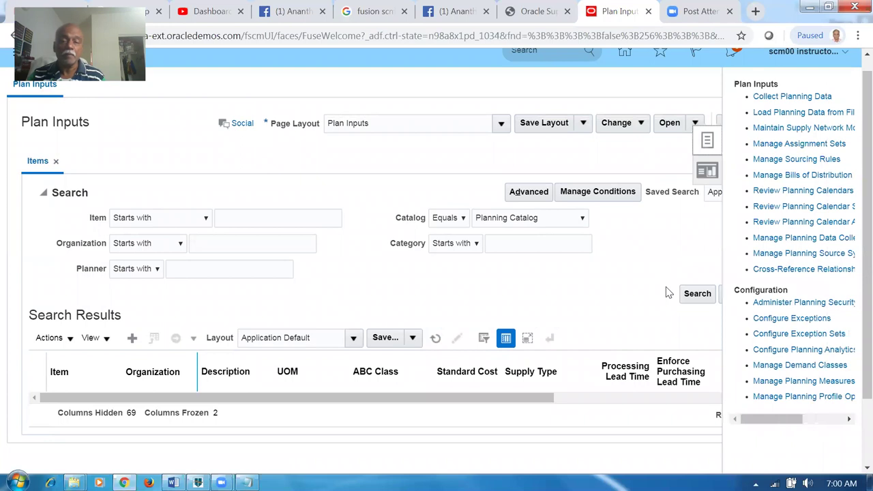
left_click(786, 253)
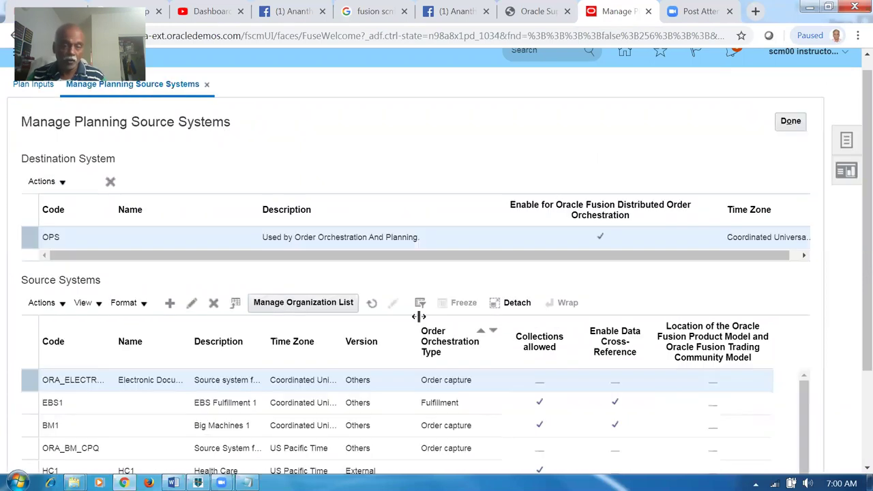
Find the OPS source system and open its organization list.
scroll(45, 447, "down", 5)
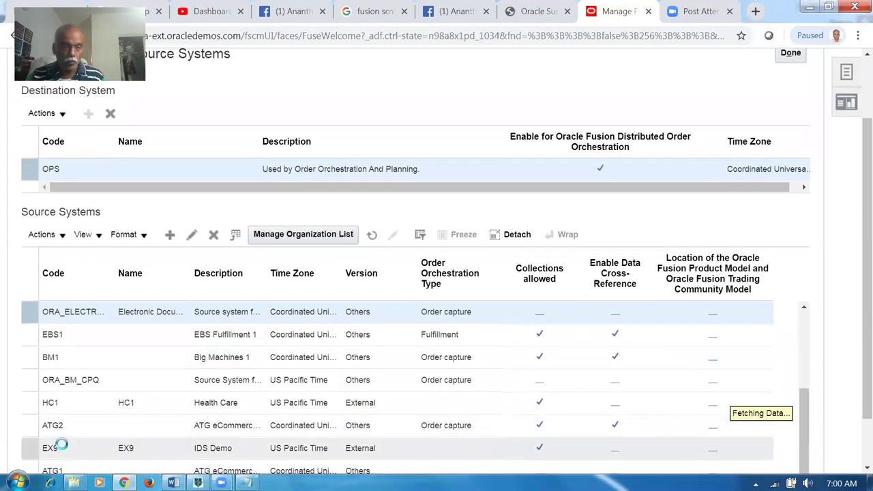
scroll(45, 447, "down", 2)
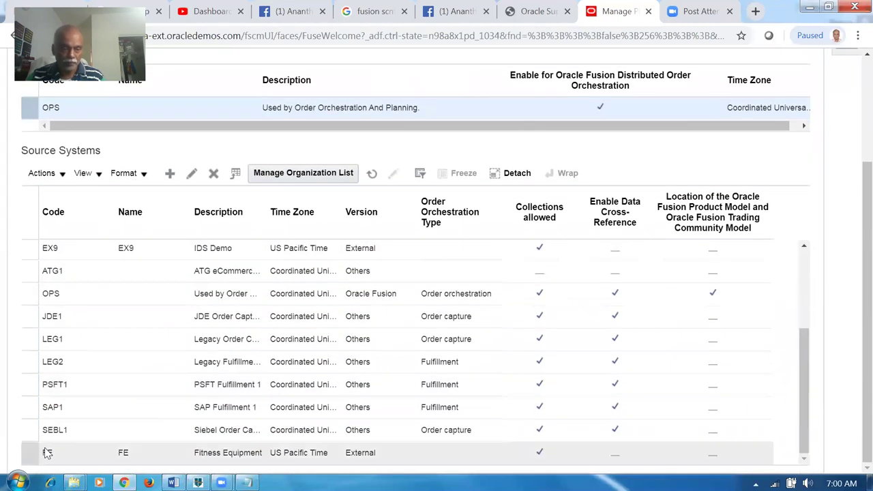
left_click_drag(803, 395, 830, 289)
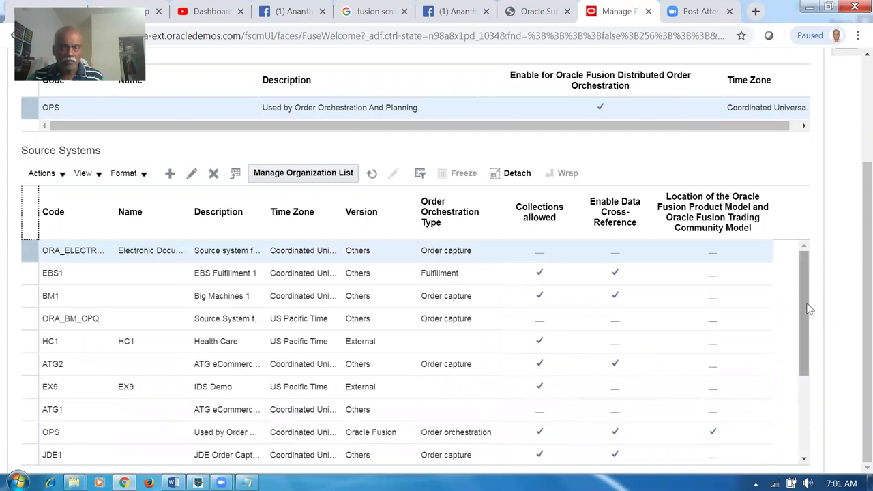
left_click(34, 433)
left_click(303, 172)
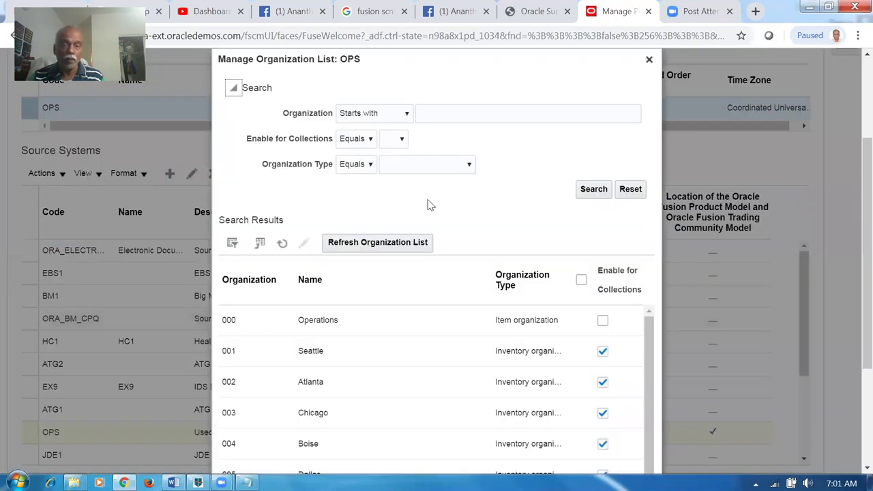
Search the OPS organizations by Sea and by 00 to check which are enabled for collections, and cancel the dialog.
left_click(563, 115)
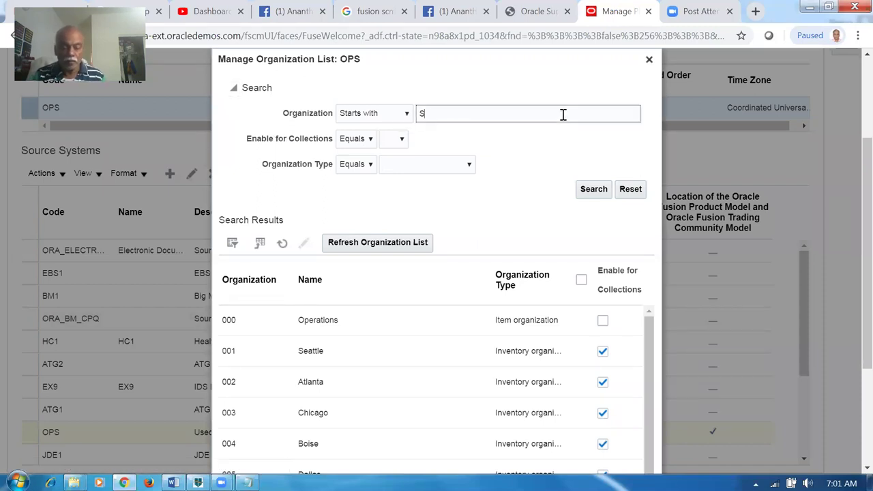
left_click(599, 195)
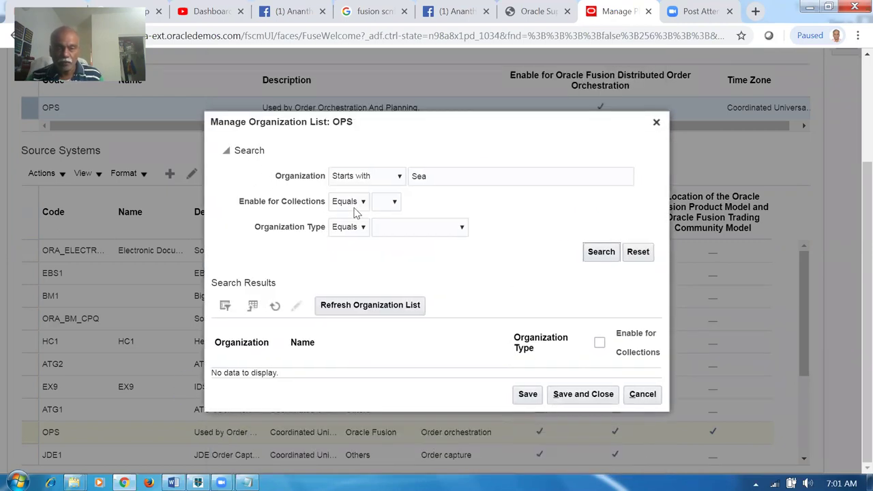
left_click_drag(434, 181, 384, 197)
type("00")
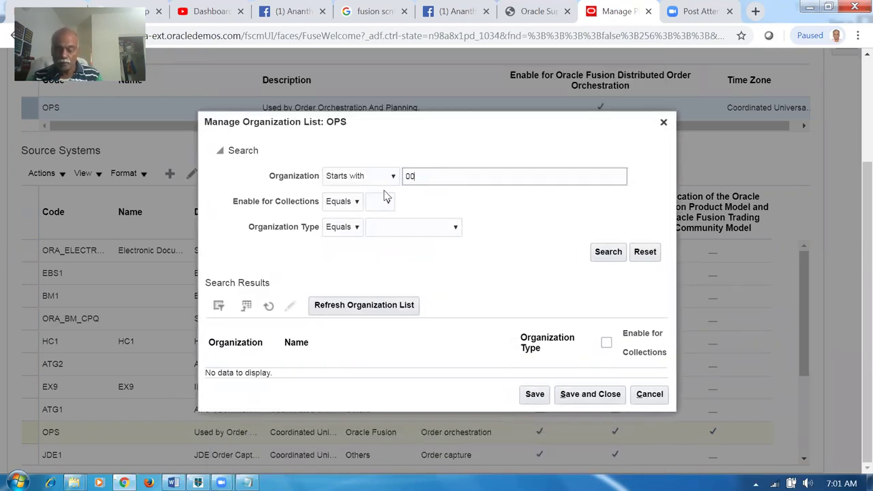
key("Return")
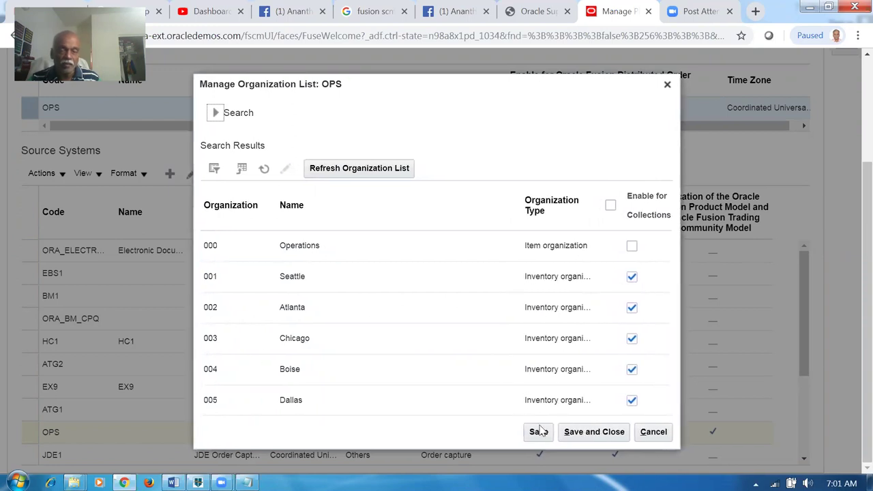
left_click(667, 434)
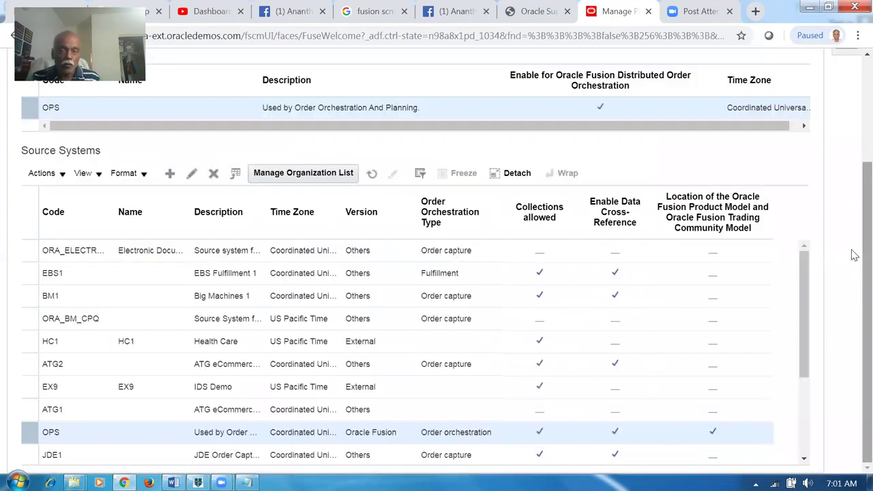
Close Manage Planning Source Systems and open Manage ATP Rules in the Global Order Promising work area of Order Management.
scroll(855, 255, "up", 3)
left_click(789, 138)
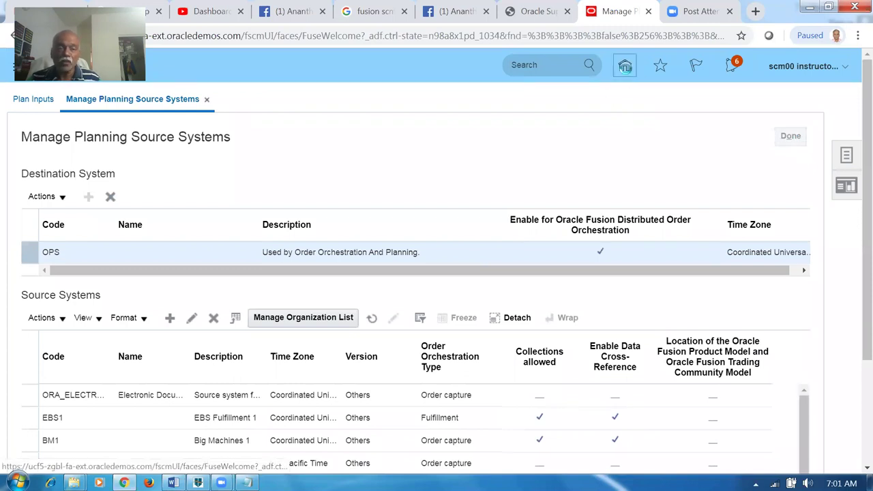
left_click(624, 66)
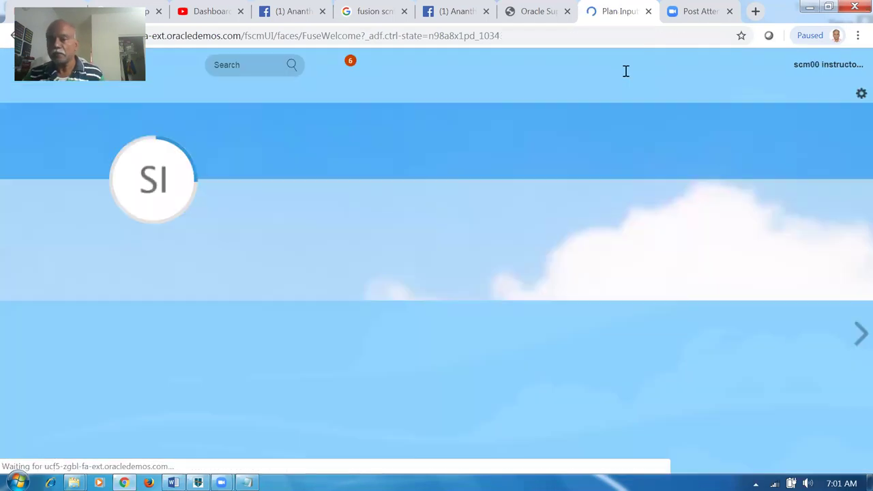
scroll(612, 373, "down", 2)
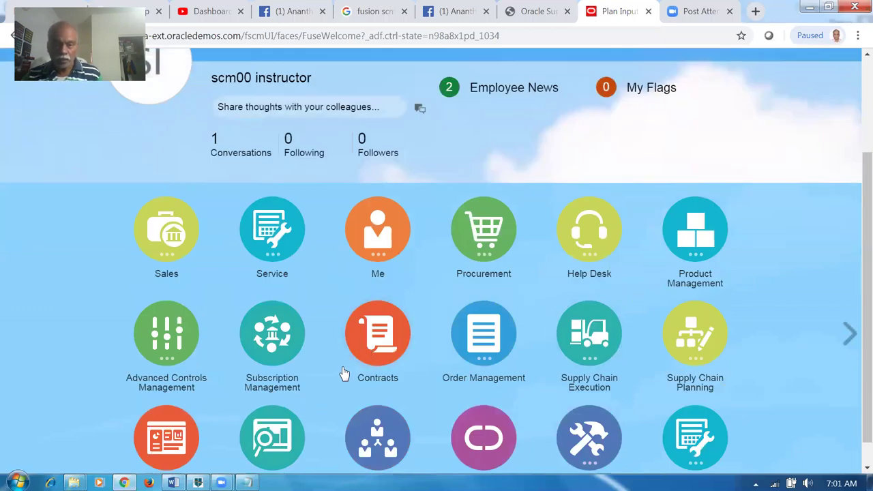
left_click(485, 351)
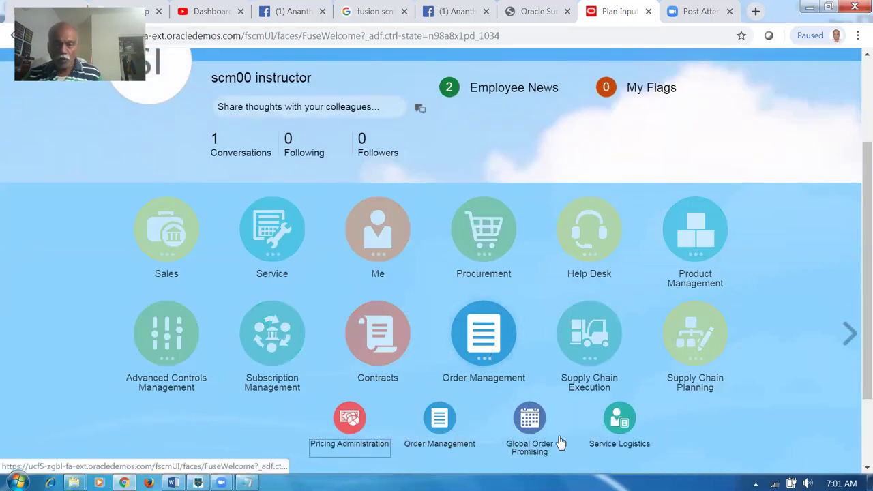
left_click(538, 439)
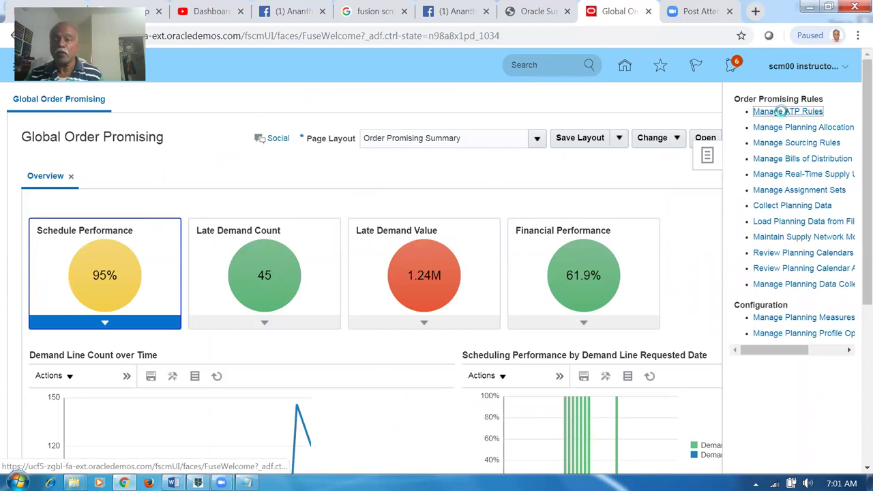
left_click(780, 111)
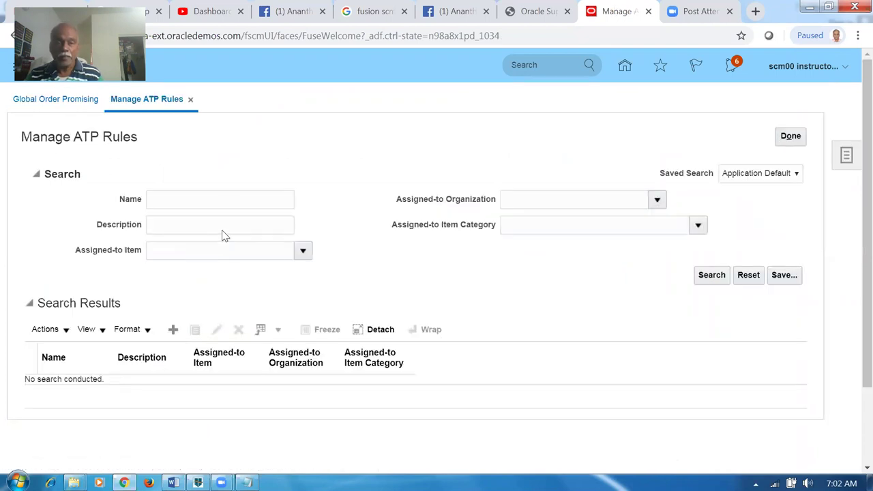
Start a new ATP rule with the name fthxrtf and the description dtfh.
left_click(173, 329)
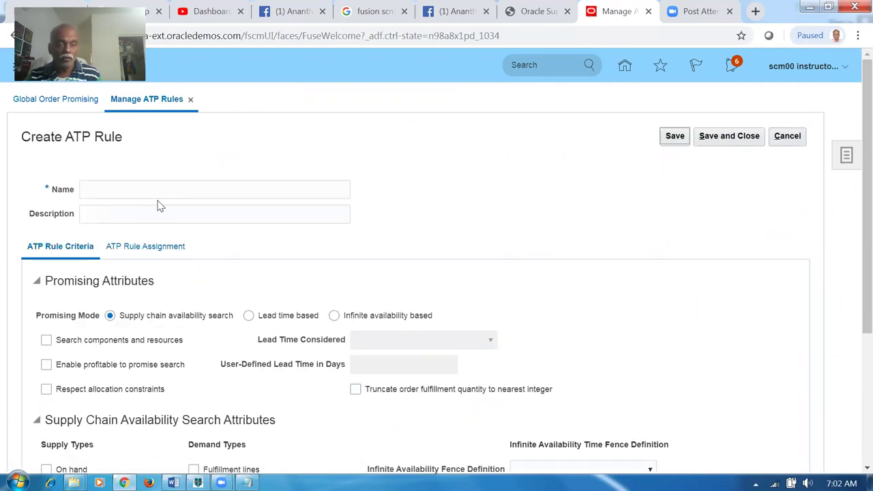
left_click(159, 193)
left_click(163, 211)
type("dtfh")
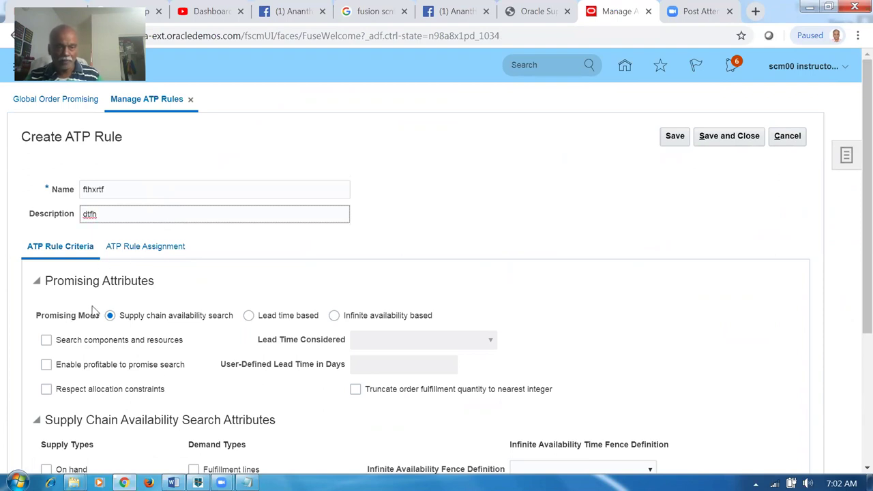
Add an ATP rule assignment with Category as the basis and try a01 as the assigned-to item category.
left_click(145, 252)
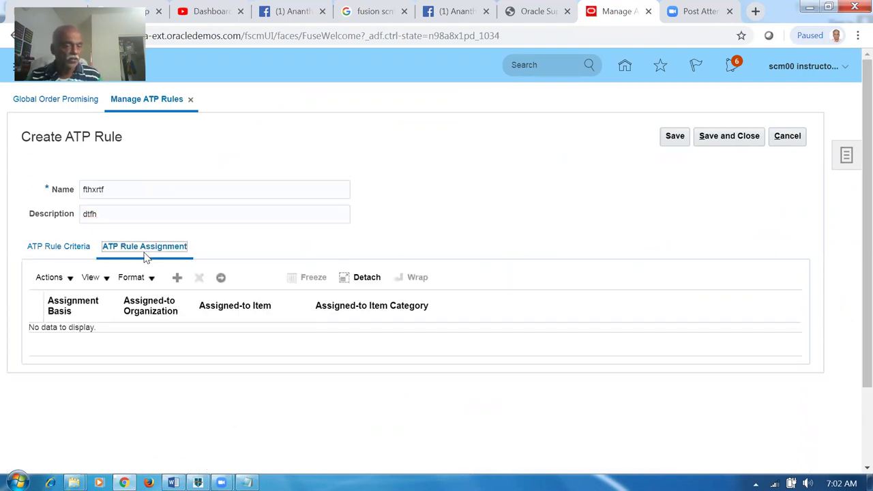
left_click(176, 277)
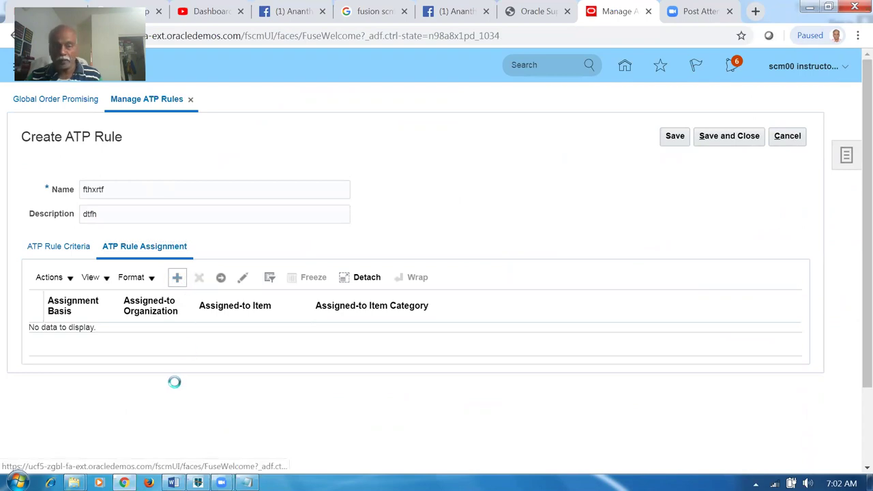
left_click(76, 339)
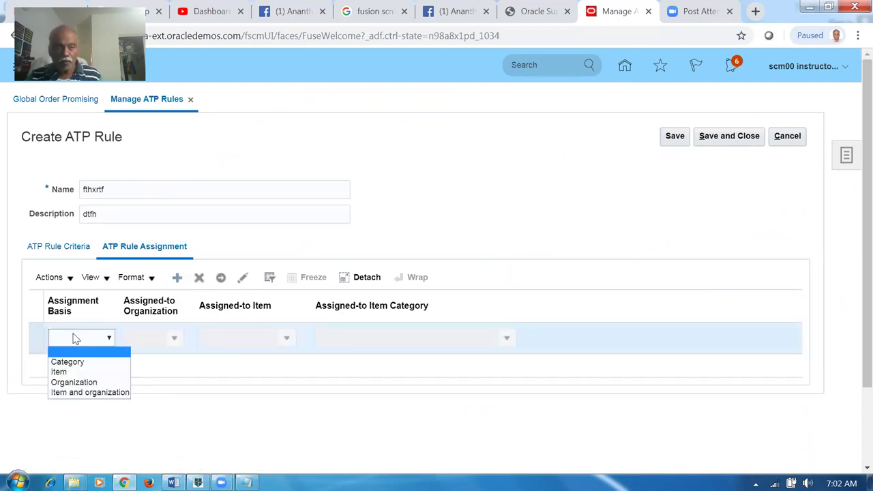
left_click(67, 362)
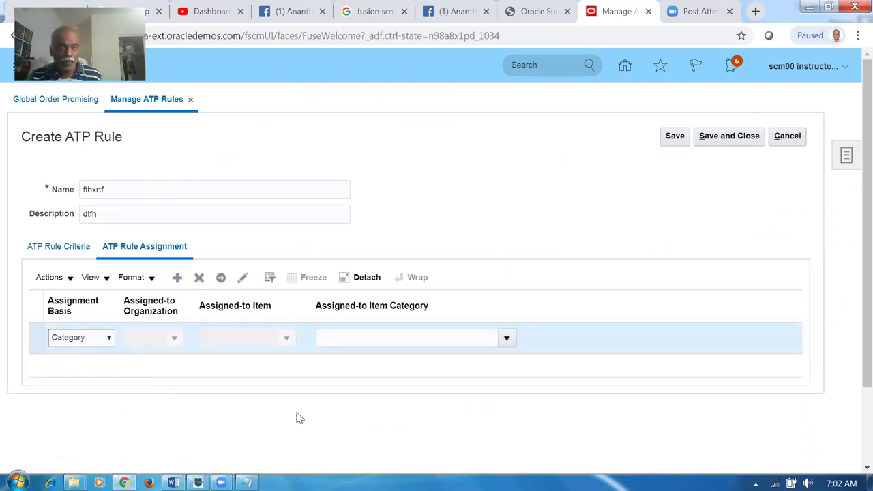
left_click(361, 334)
type("a01")
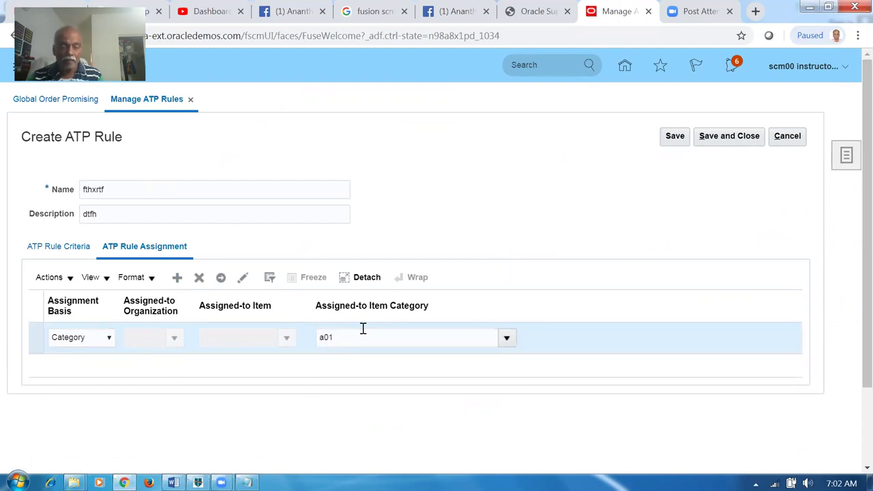
key("Tab")
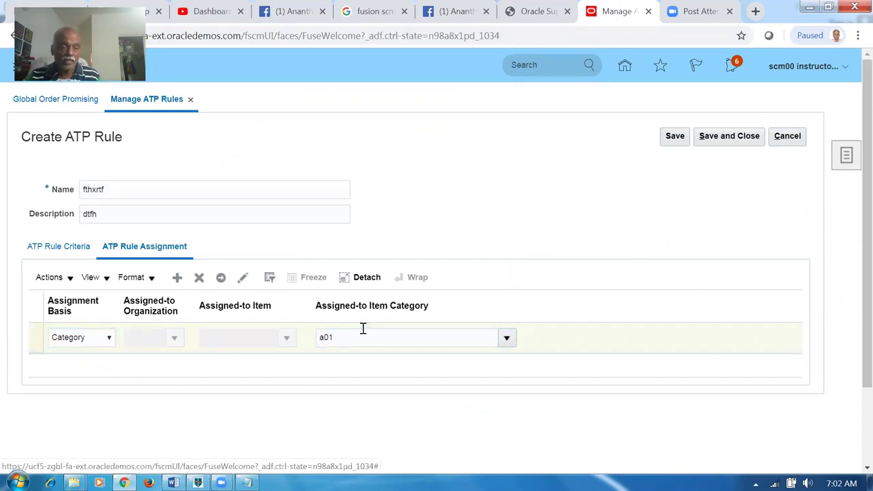
Review the assignment basis options, search the item categories starting with a01, and cancel the new ATP rule.
left_click(71, 342)
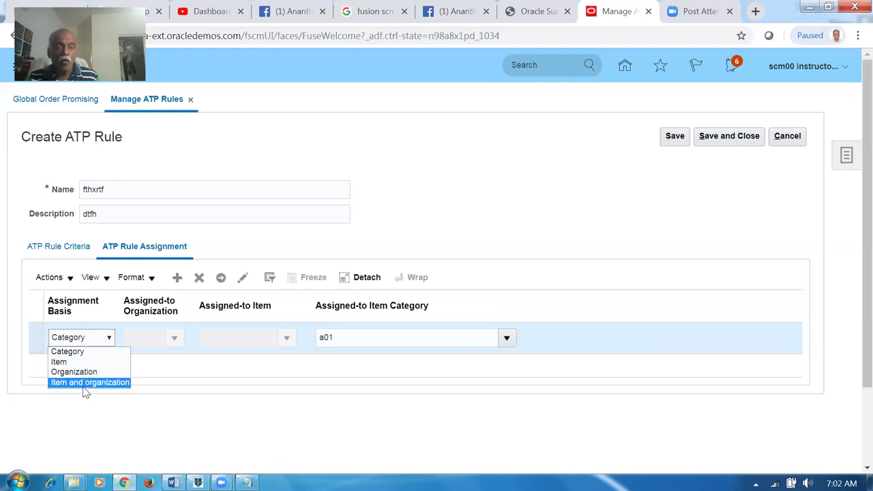
left_click(87, 348)
left_click(381, 341)
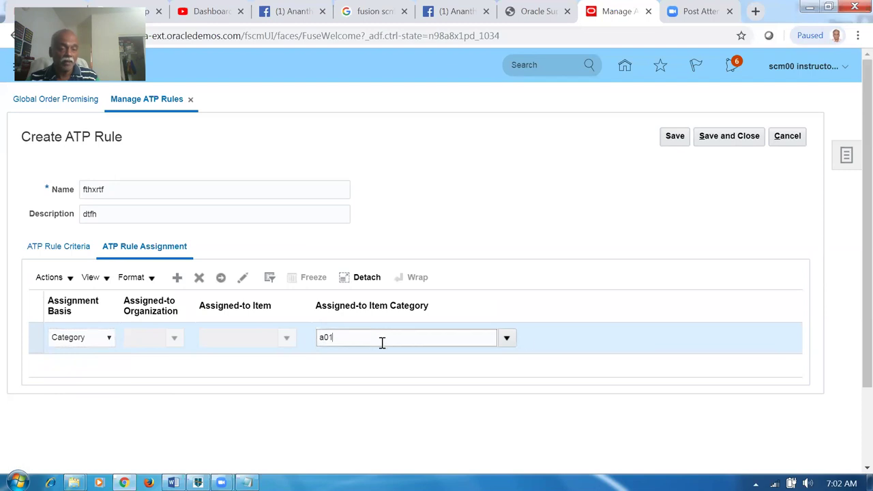
left_click(504, 340)
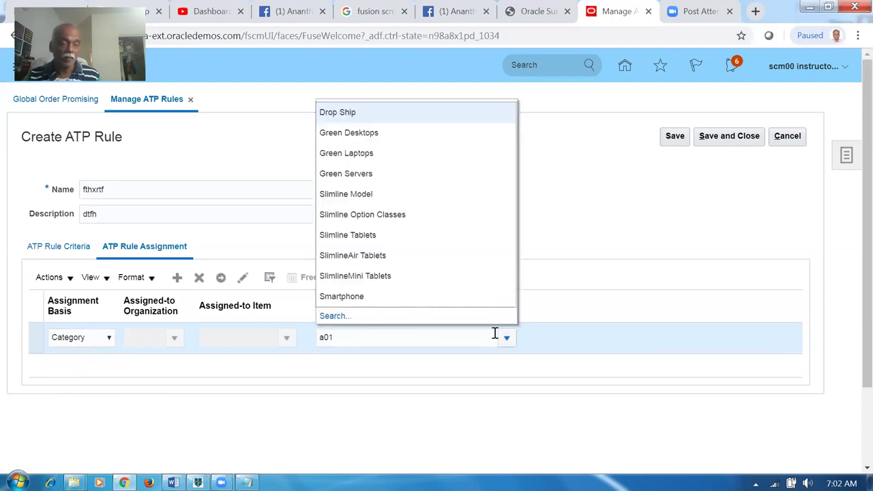
left_click(332, 316)
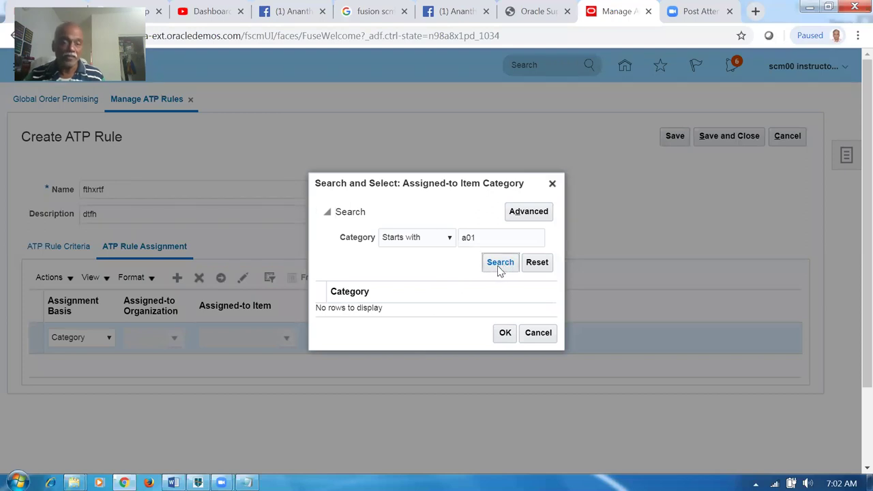
left_click(532, 332)
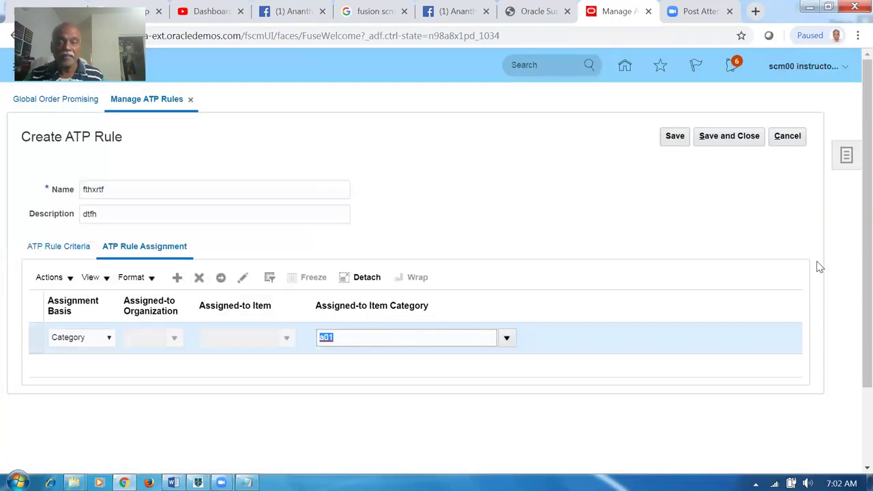
left_click(787, 136)
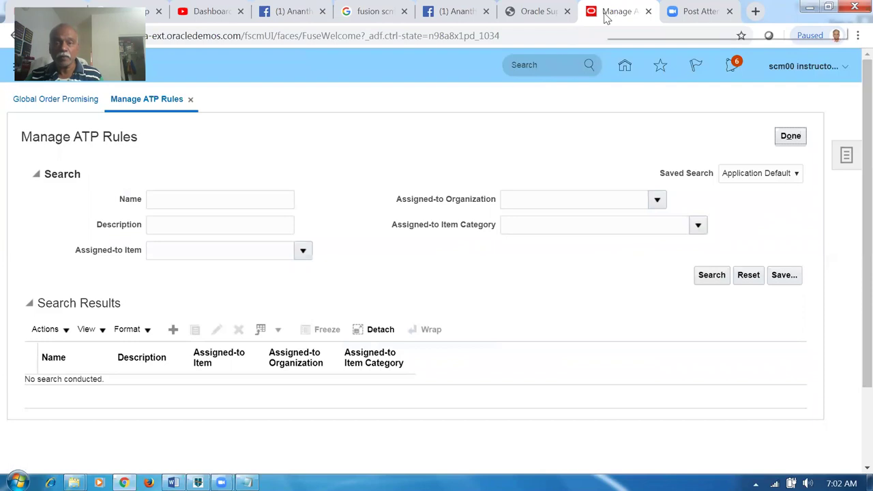
Duplicate the Manage ATP Rules browser tab and load the Oracle home page in the copy.
right_click(605, 14)
left_click(634, 65)
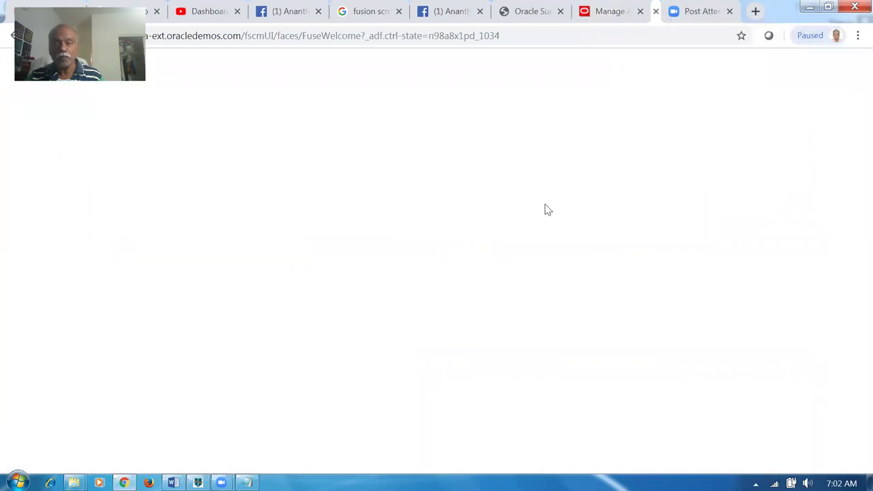
left_click(407, 39)
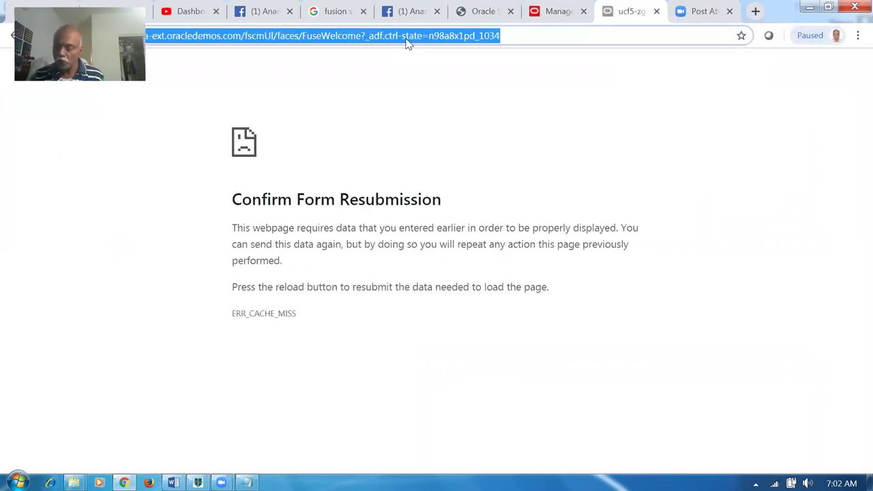
key("Return")
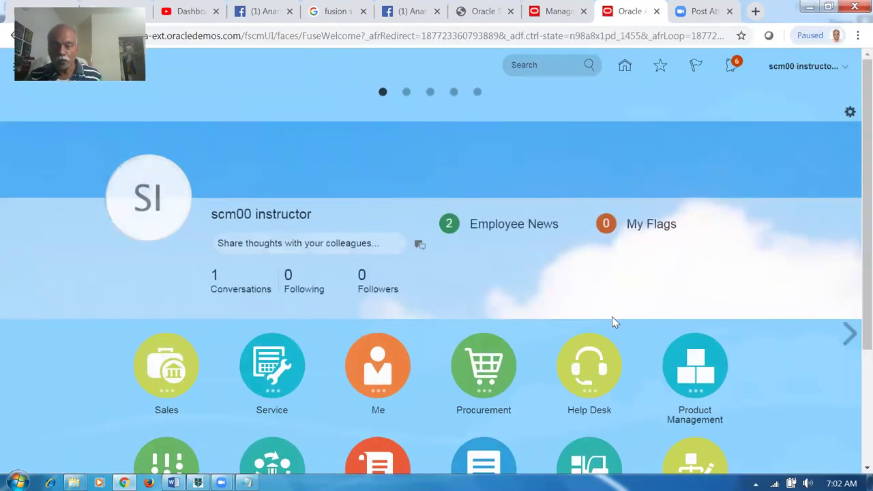
Go to the Plan Inputs work area, open Collect Planning Data, and set the source system to OPS.
scroll(611, 317, "down", 2)
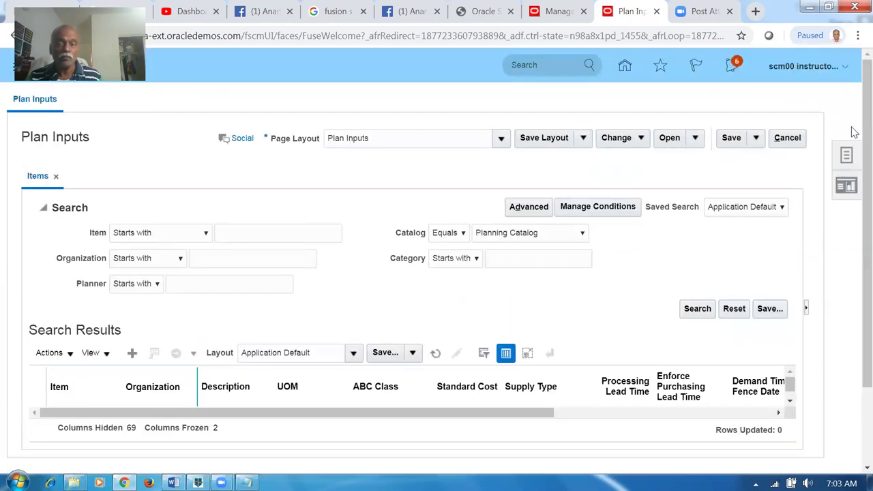
left_click(847, 158)
left_click(756, 111)
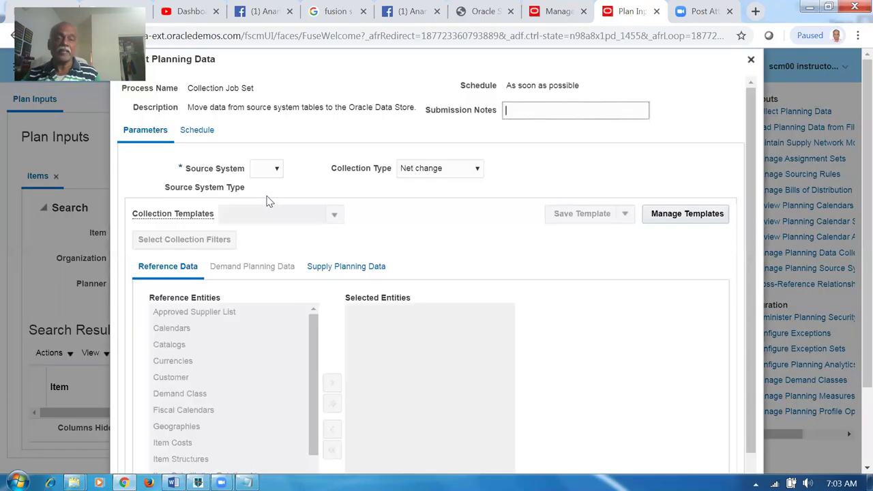
left_click(274, 168)
left_click(267, 194)
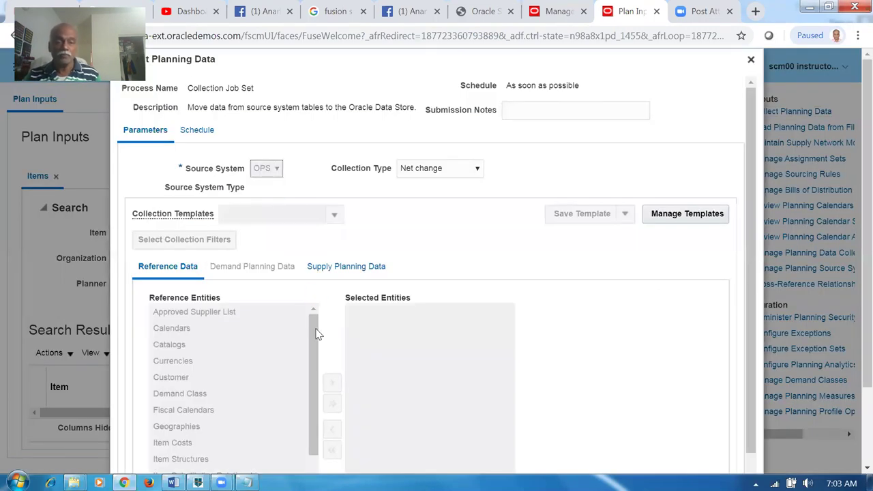
Add Items and Catalogs to the selected reference data entities for the collection.
left_click_drag(310, 363, 300, 412)
left_click(226, 424)
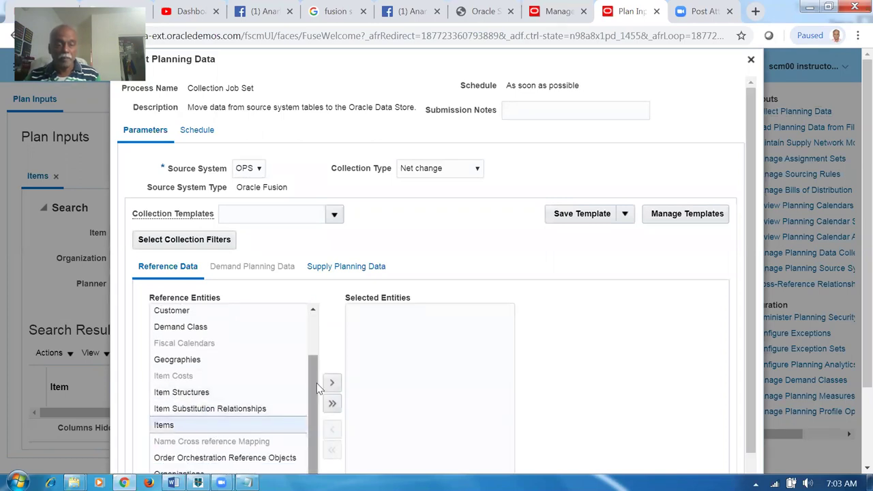
left_click(332, 383)
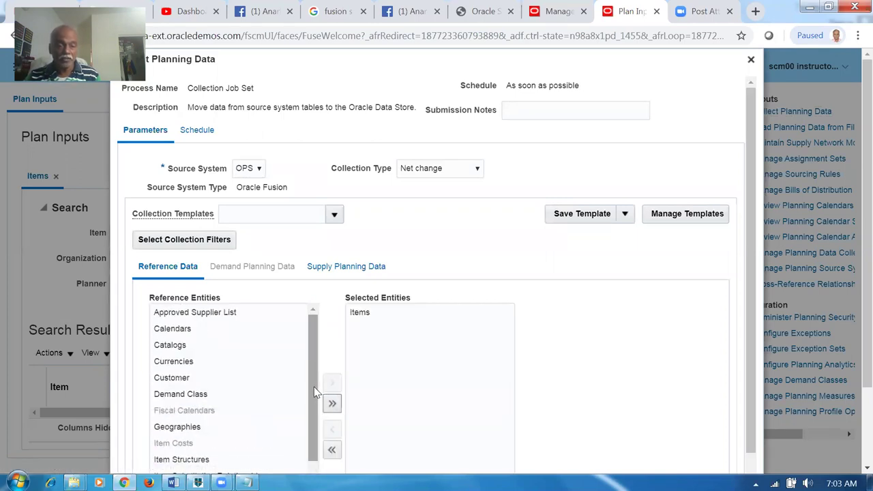
left_click(169, 349)
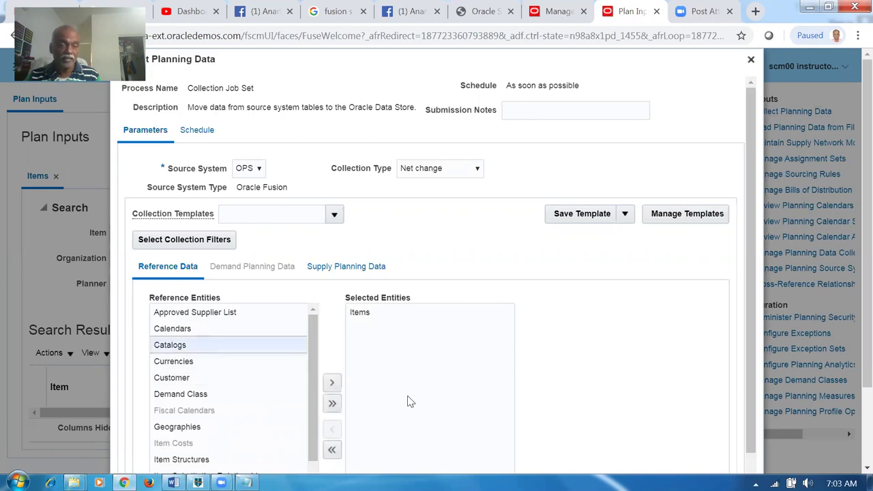
left_click(333, 383)
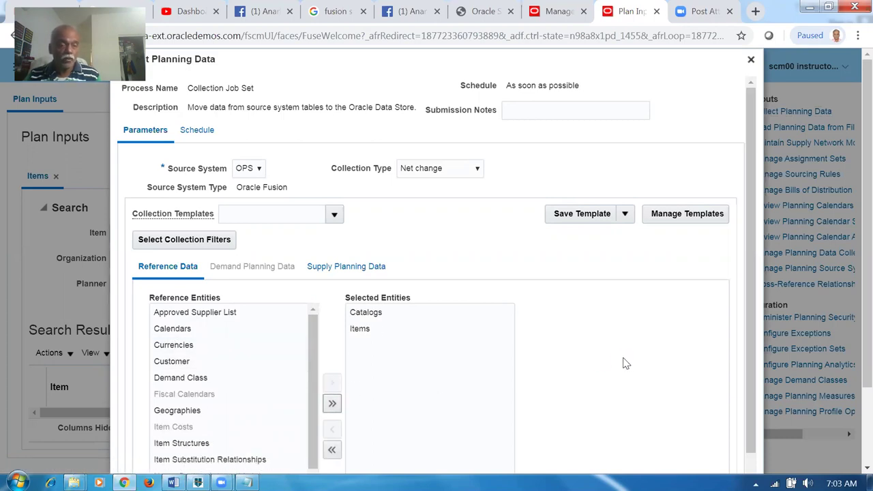
Review the supply planning data entities, including On Hand and Purchase Orders and Requisitions, and check the collection filters without adding any.
left_click(341, 267)
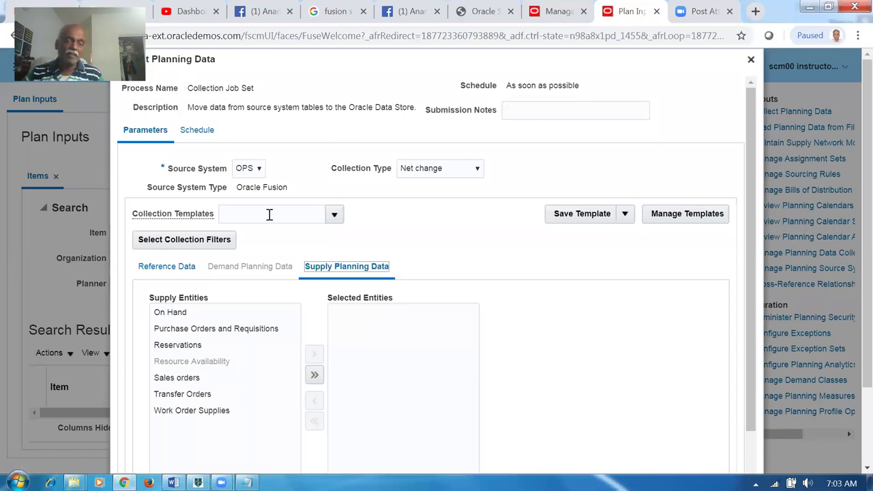
left_click(190, 330)
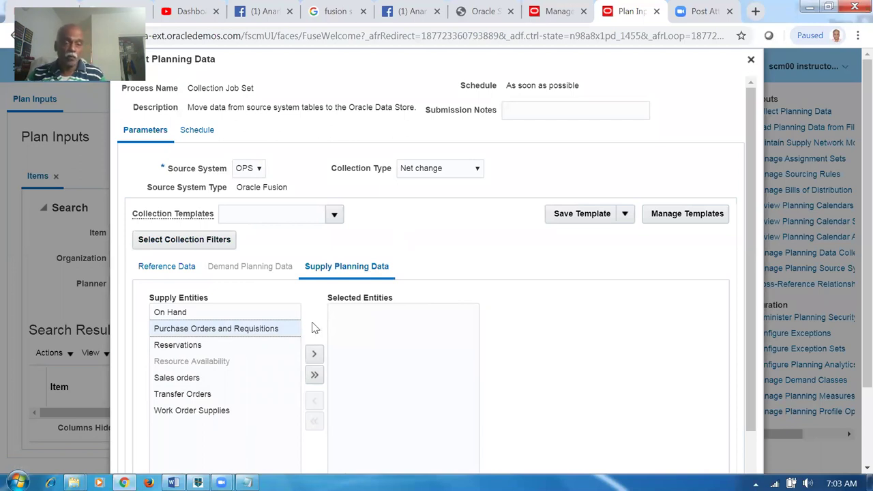
left_click(186, 315)
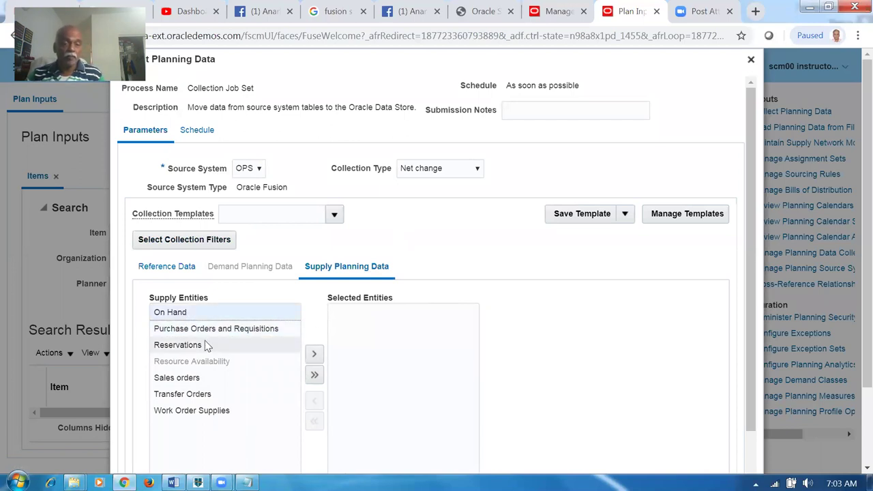
left_click(238, 333)
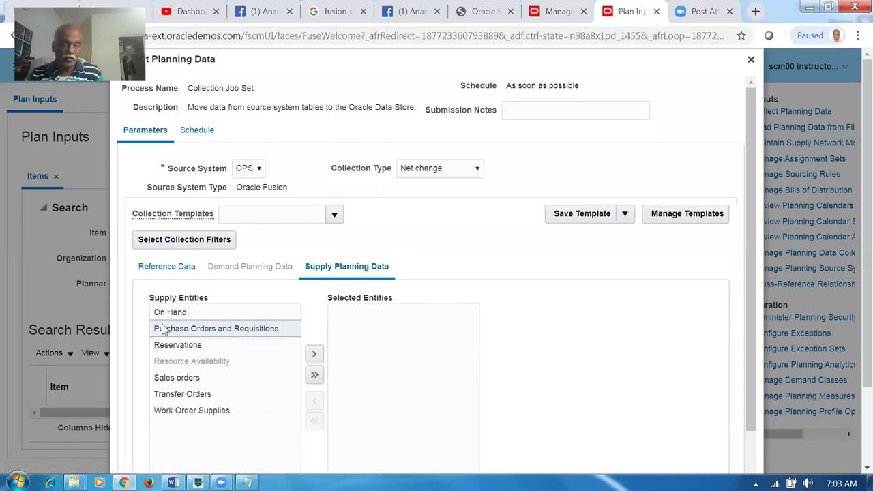
left_click(174, 242)
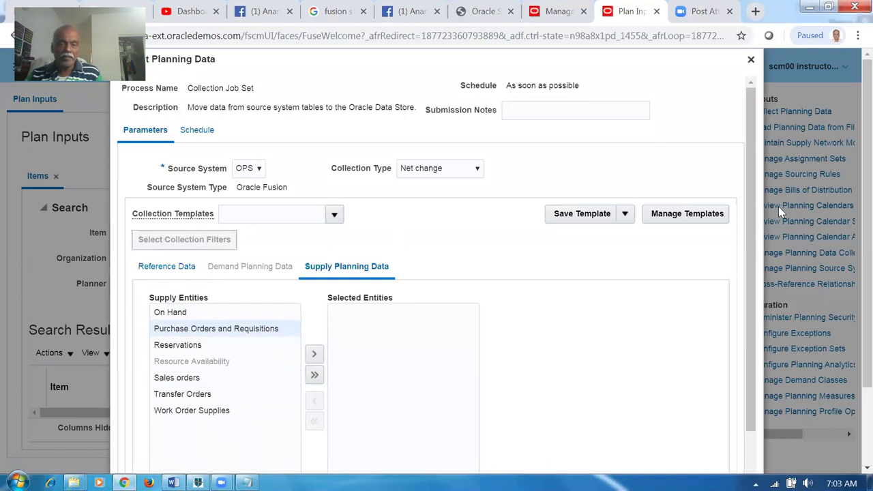
left_click(542, 180)
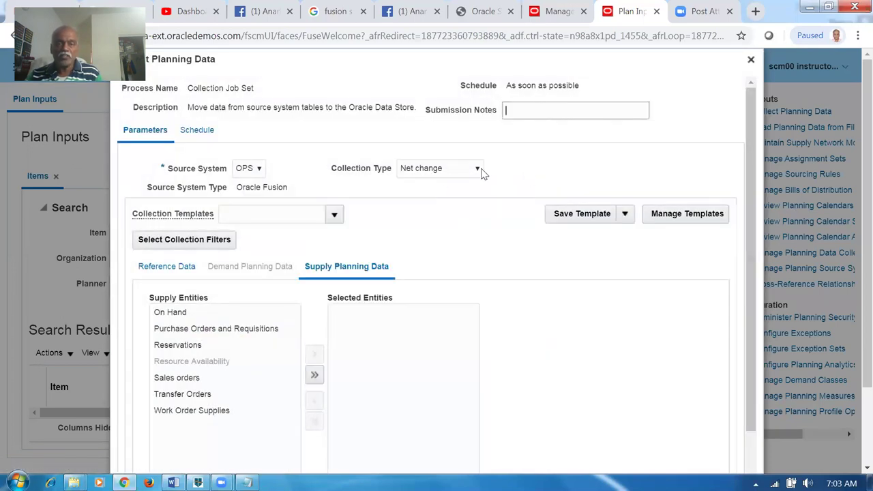
Submit the planning data collection, agree to continue with the net change collection, and dismiss the submission status.
scroll(854, 225, "down", 5)
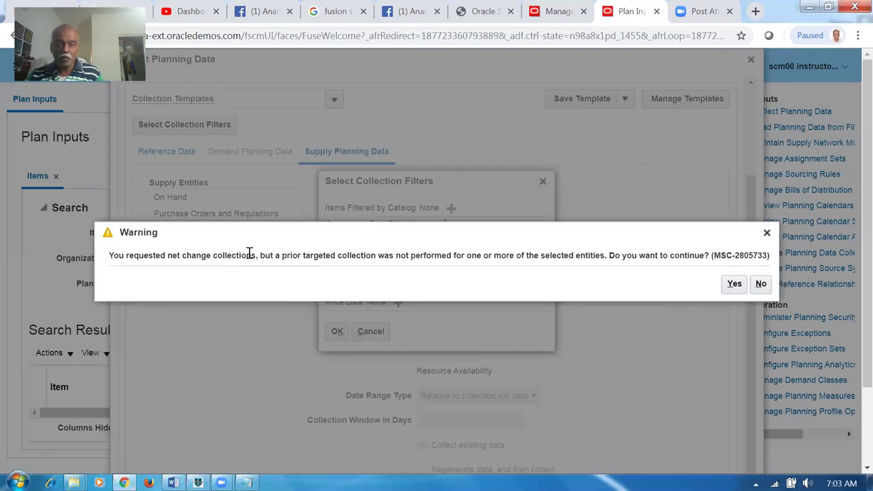
left_click_drag(248, 254, 510, 251)
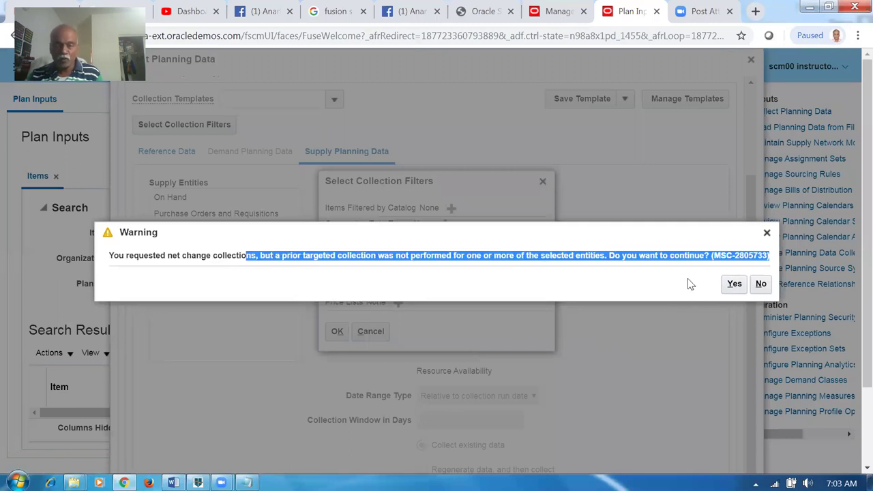
left_click(734, 285)
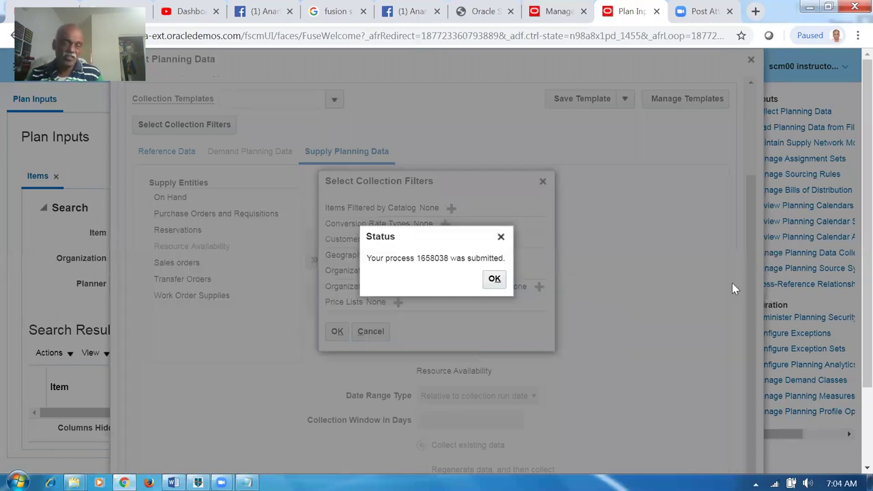
left_click(493, 280)
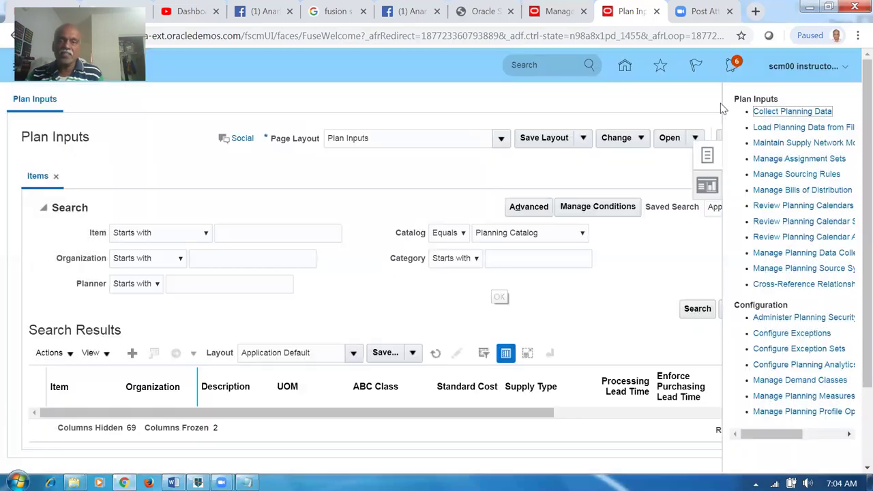
Duplicate the Plan Inputs browser tab and expand the Tools group on the home page in the copy.
right_click(641, 12)
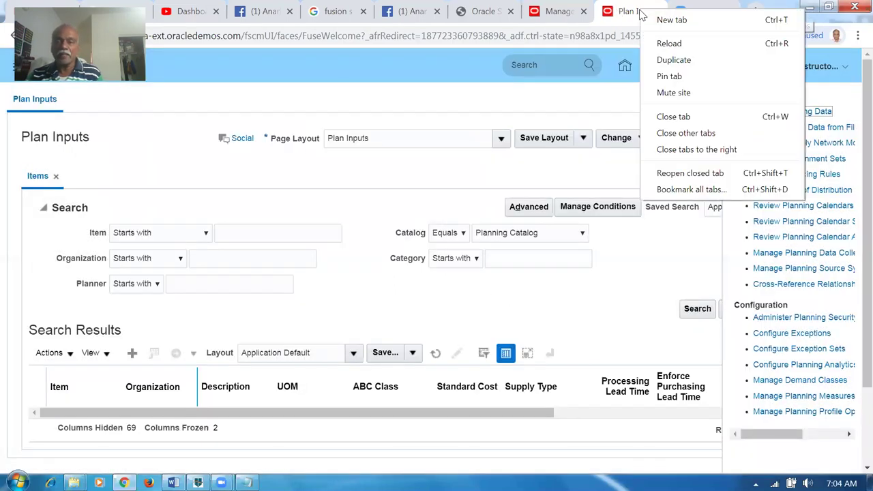
left_click(672, 61)
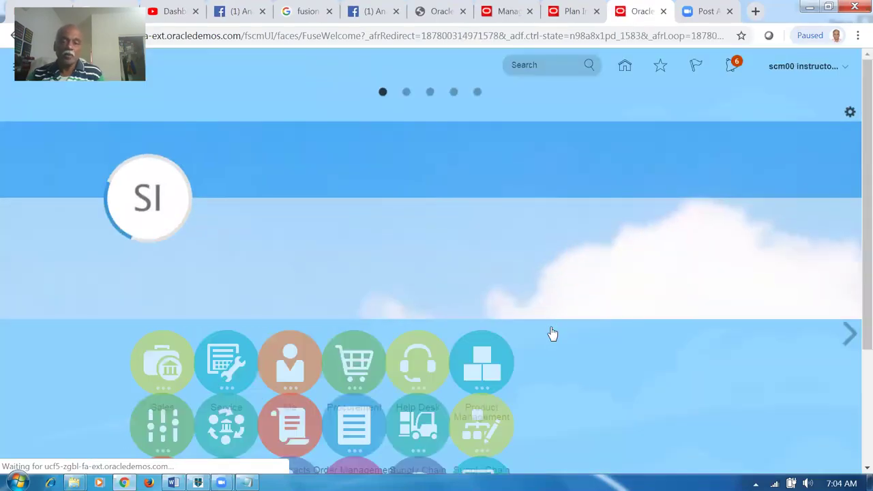
scroll(551, 335, "down", 2)
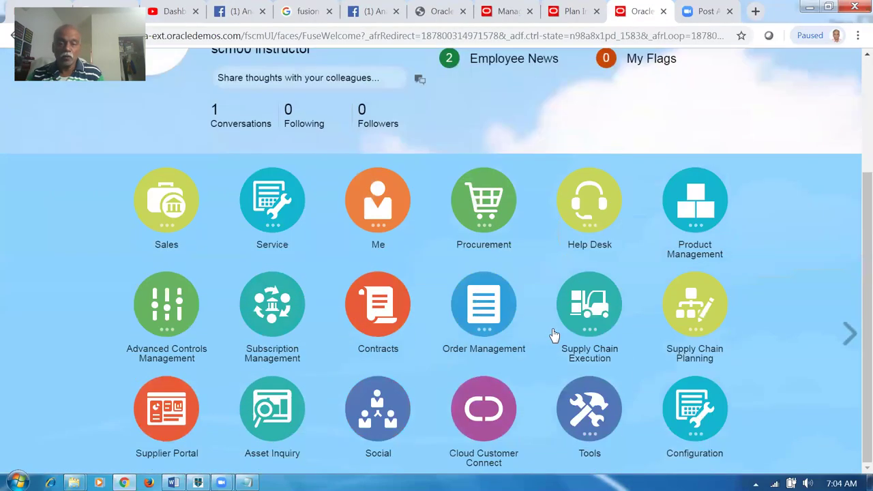
left_click(600, 411)
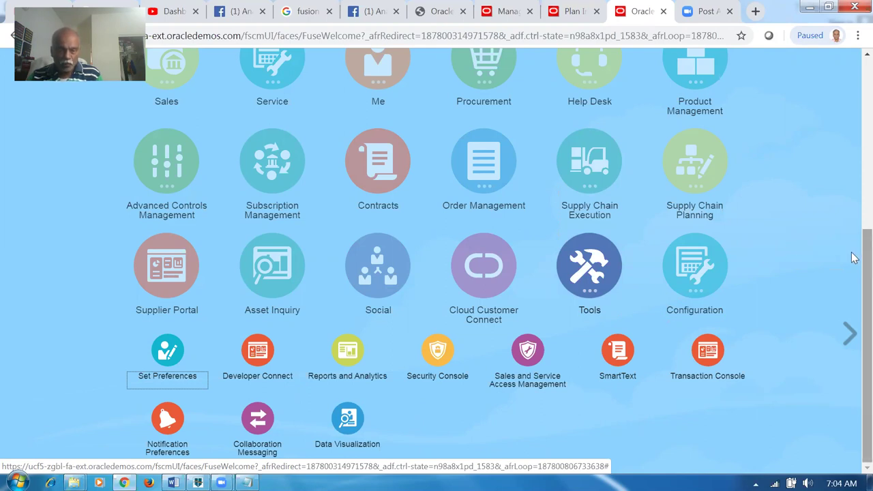
Personalize the springboard to include Scheduled Processes under Tools.
scroll(851, 253, "up", 5)
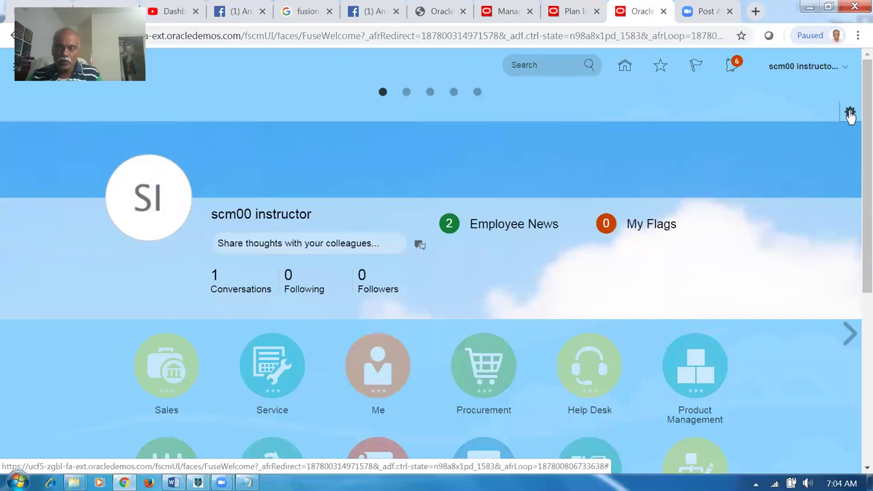
left_click(849, 113)
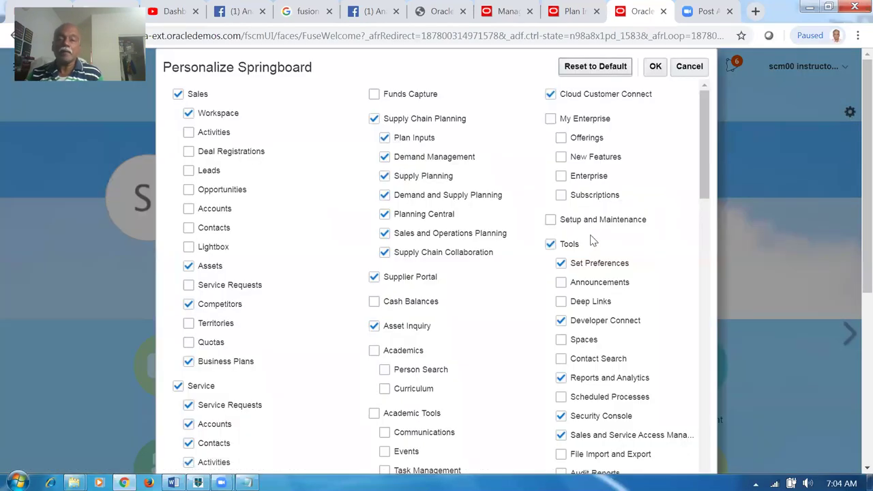
left_click(560, 397)
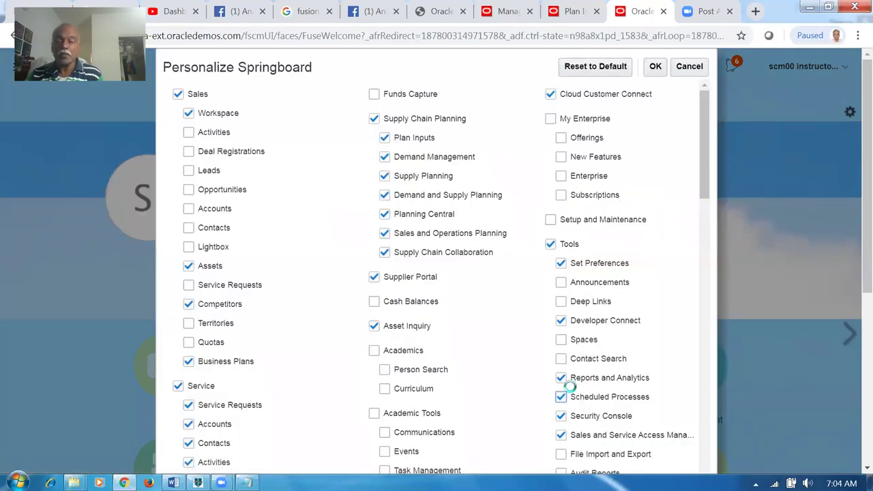
left_click(655, 66)
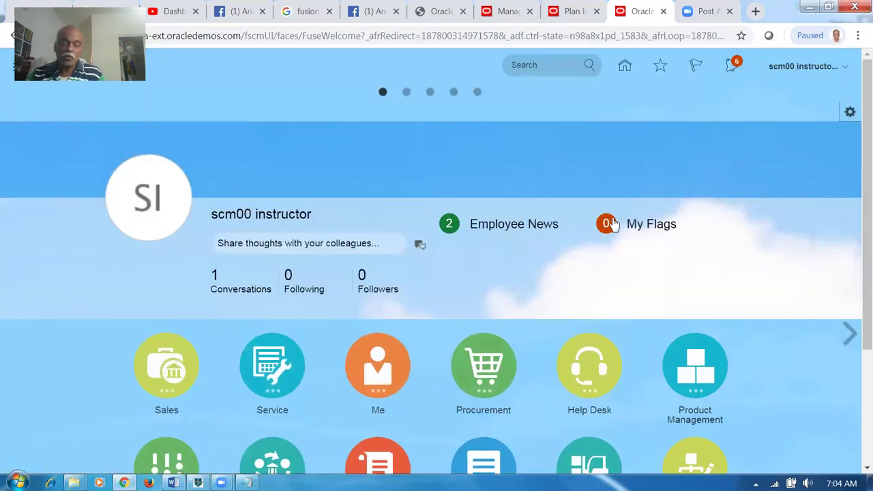
Go to Scheduled Processes and enlarge the process list to check the status of the collection jobs.
scroll(854, 227, "down", 3)
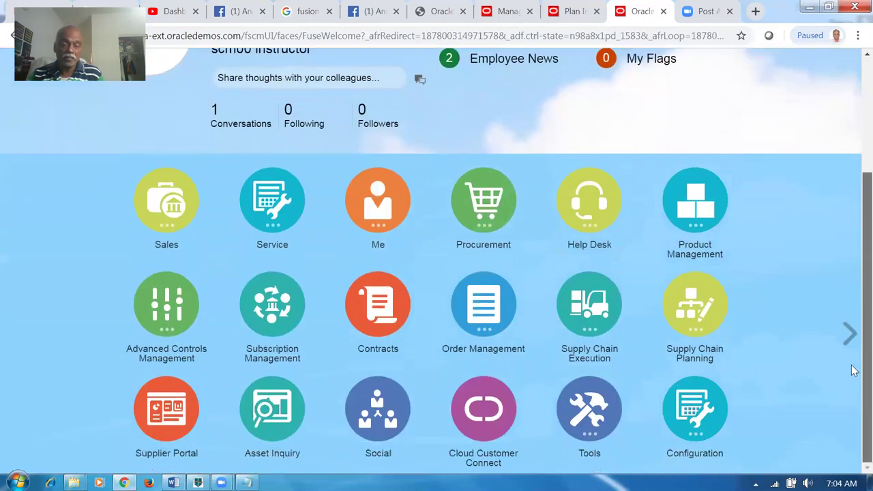
left_click(600, 388)
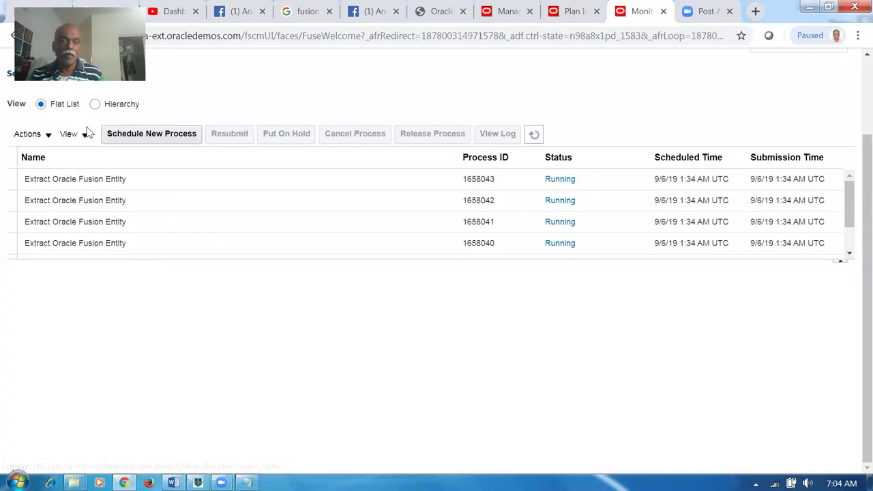
left_click_drag(201, 261, 189, 298)
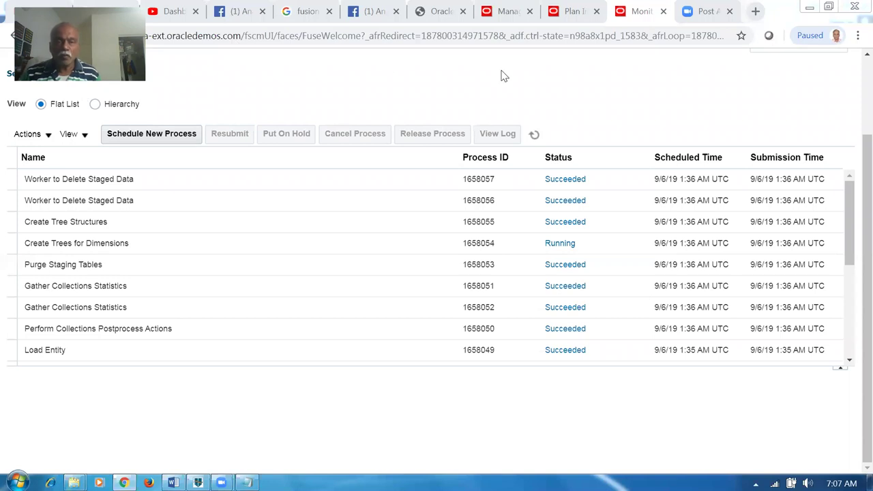
Return to the Manage ATP Rules browser tab and create an ATP rule with a01_atp_rule as both name and description.
key("ctrl+Page_Up")
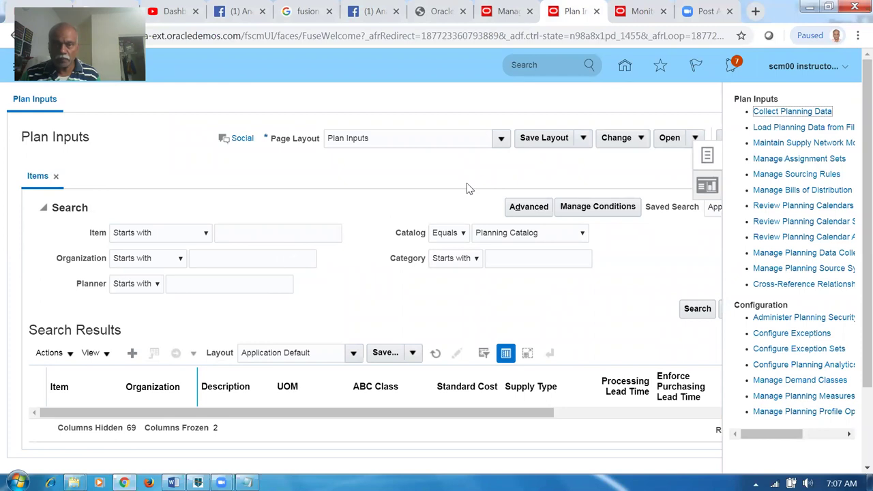
left_click(699, 123)
left_click(506, 11)
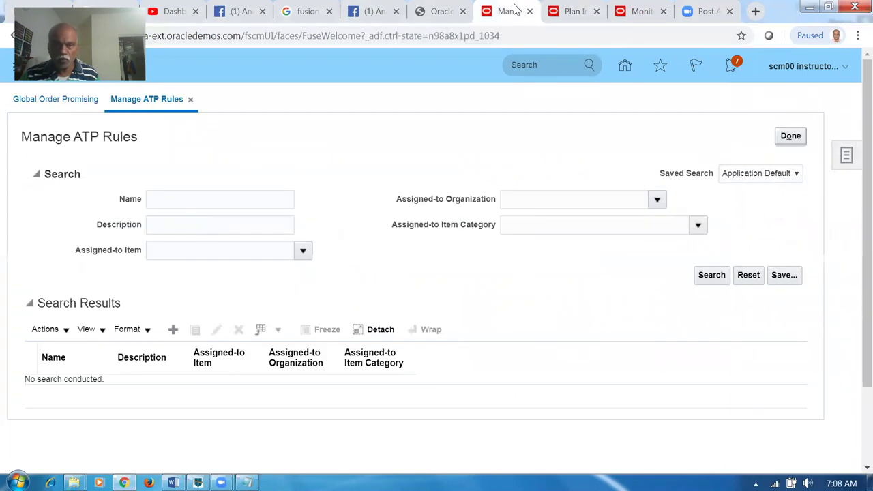
left_click(176, 331)
left_click(165, 192)
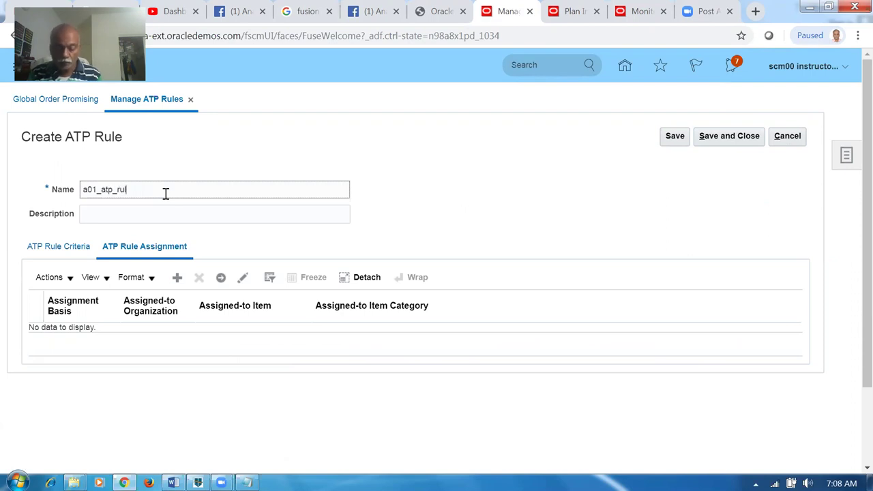
left_click_drag(161, 193, 61, 208)
key("ctrl+c")
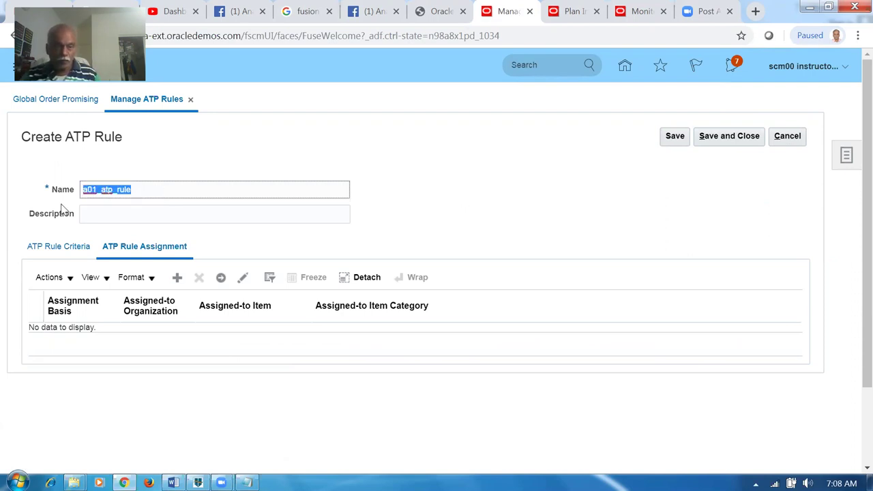
left_click(102, 215)
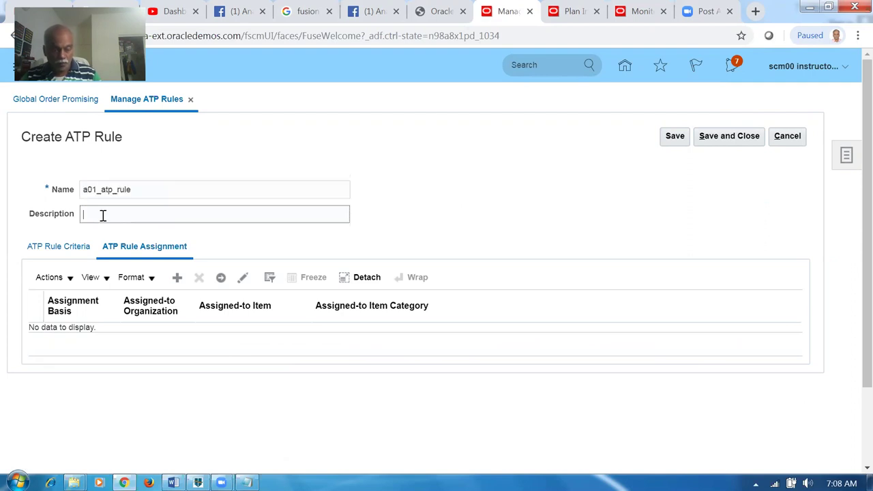
key("ctrl+v")
In the ATP rule criteria, enable searching components and resources, profitable to promise search, and respecting allocation constraints.
left_click(63, 254)
scroll(48, 247, "down", 2)
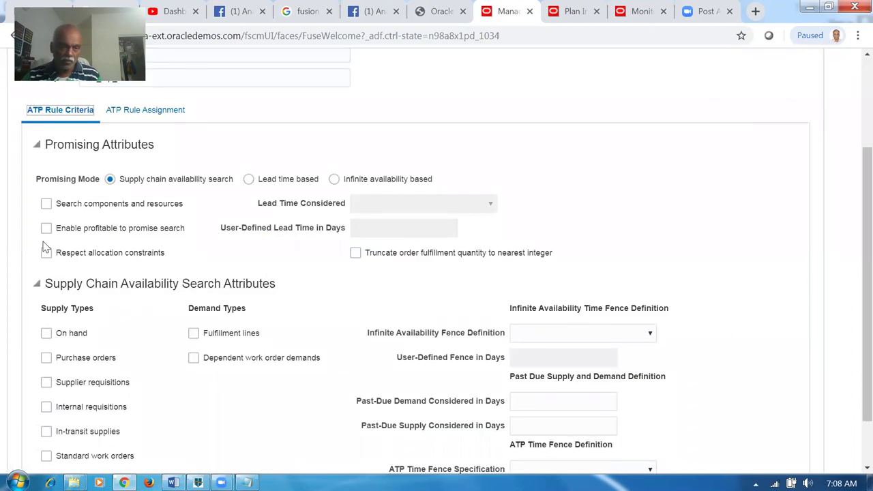
left_click(46, 228)
left_click(46, 203)
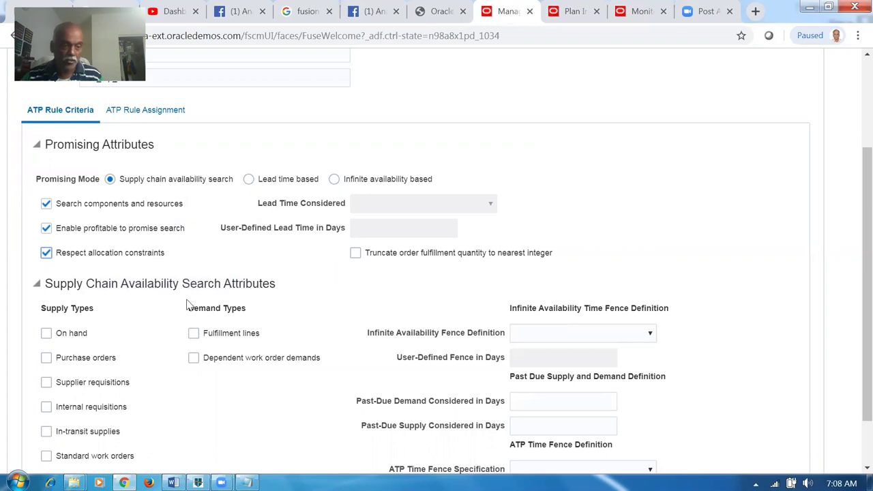
Include all supply types from On hand to Planned supply, plus the Fulfillment lines and Dependent work order demands demand types.
scroll(170, 317, "down", 1)
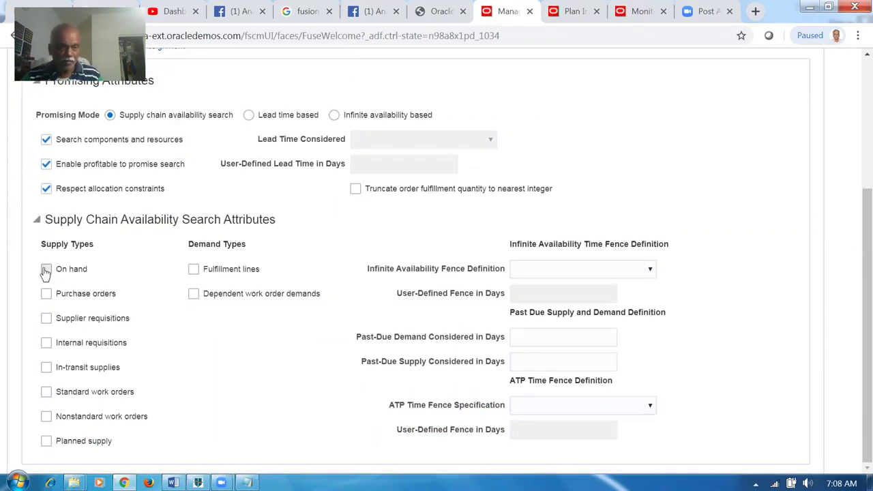
left_click(45, 294)
left_click(46, 318)
left_click(46, 342)
left_click(46, 367)
left_click(46, 392)
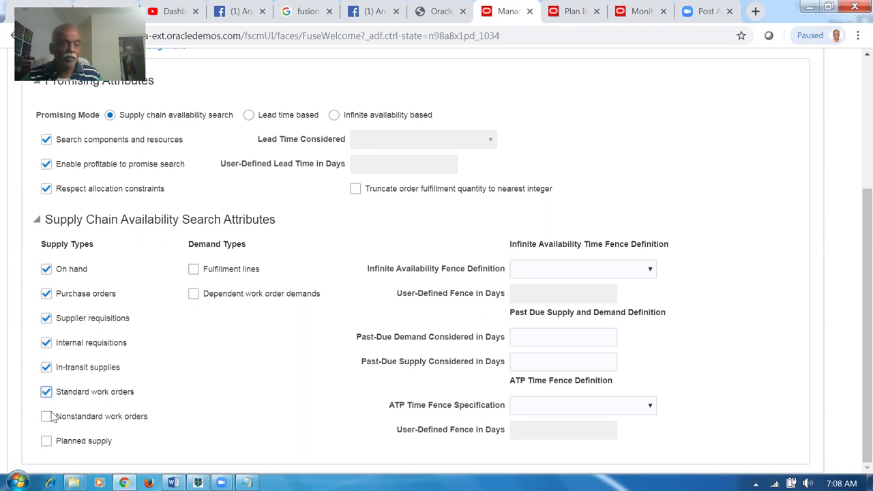
left_click(45, 416)
left_click(45, 441)
left_click(193, 270)
left_click(194, 294)
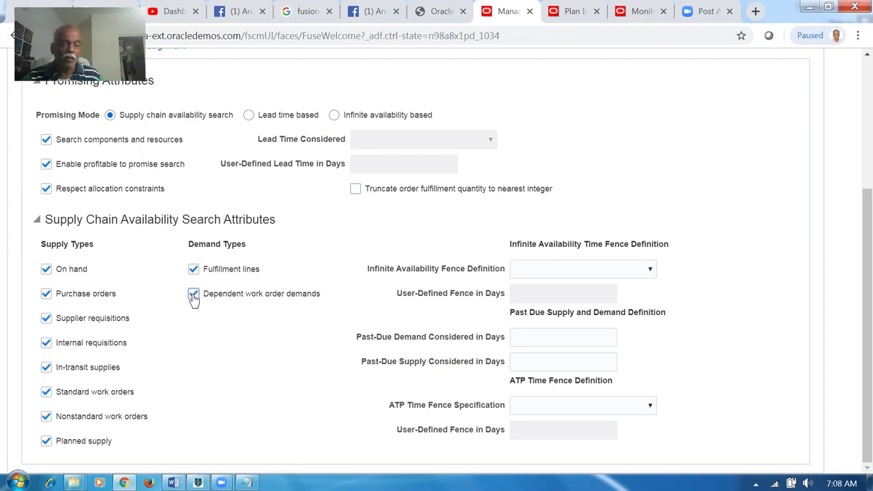
Set the infinite availability fence definition to User-defined lead time with a user-defined fence of 100 days.
left_click(594, 268)
left_click(573, 322)
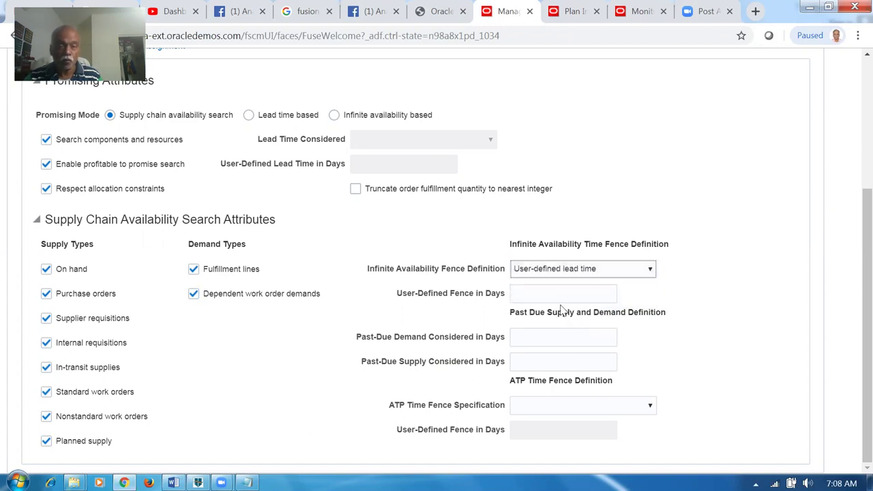
left_click(557, 293)
type("100")
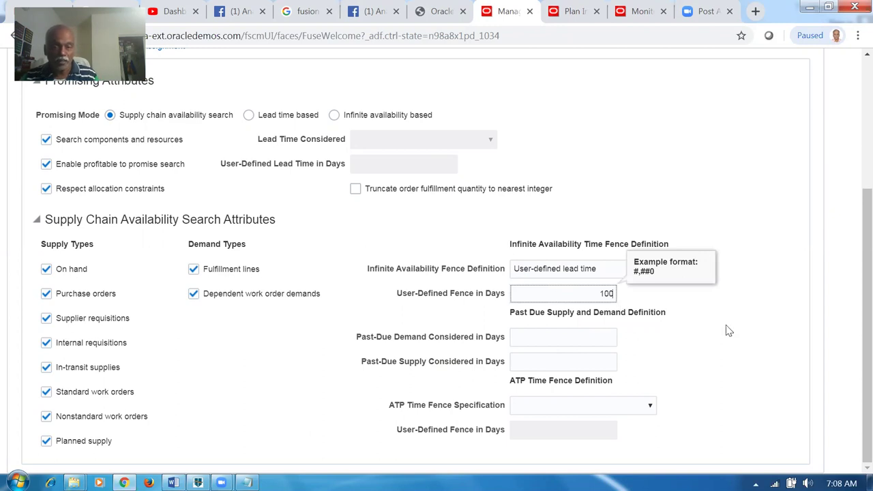
left_click(791, 296)
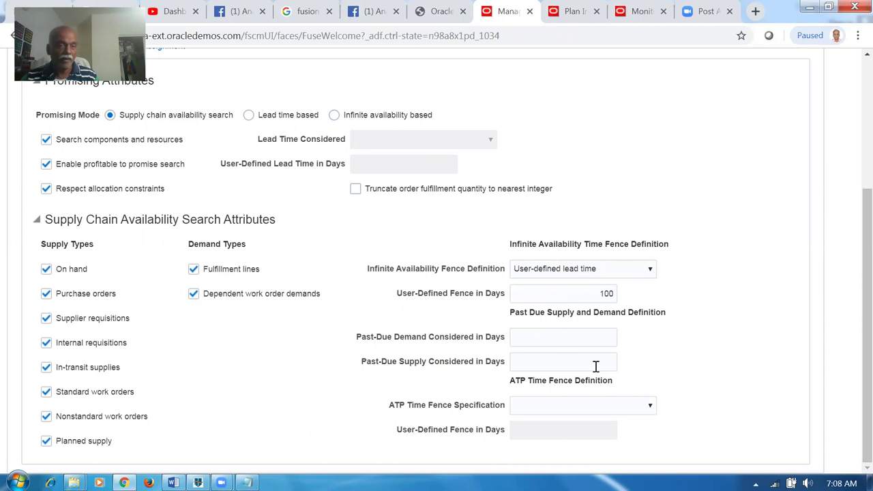
scroll(259, 405, "up", 2)
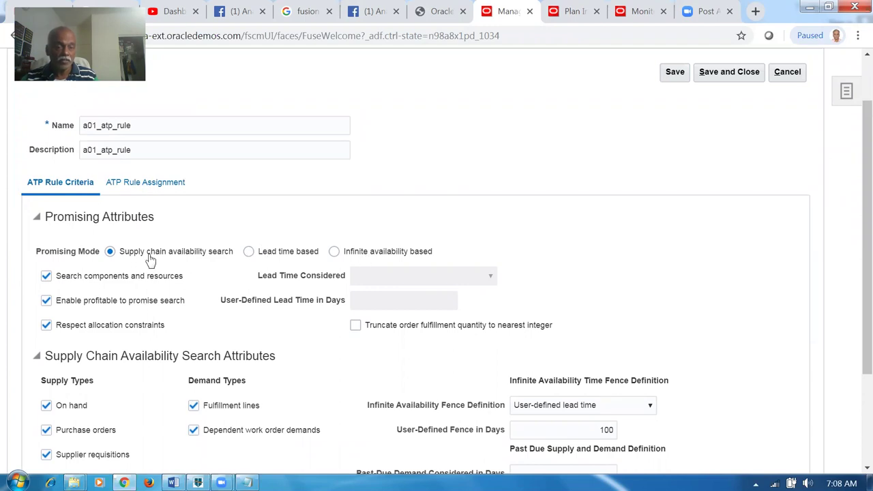
Add an assignment row to the ATP rule with Category as the assignment basis.
left_click(161, 184)
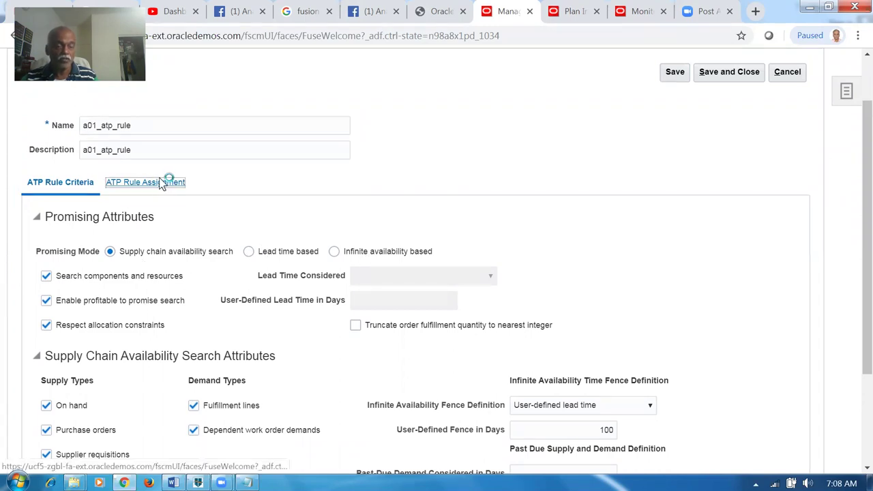
left_click(178, 188)
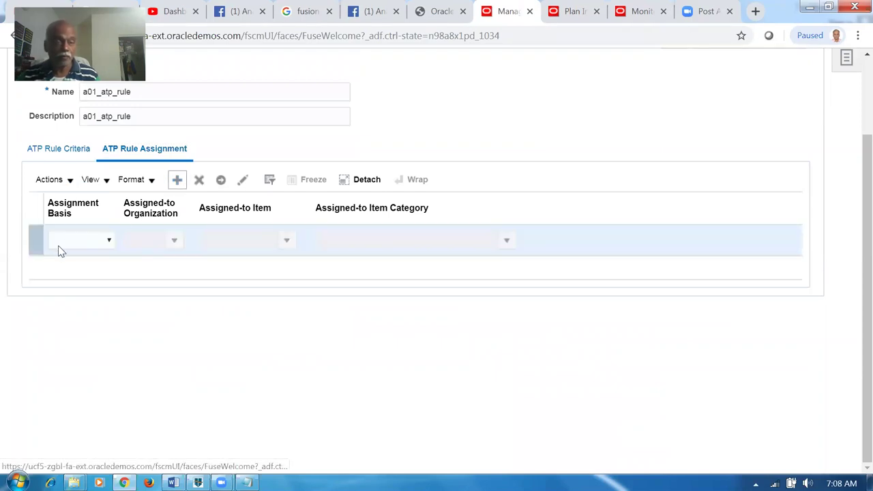
left_click(60, 242)
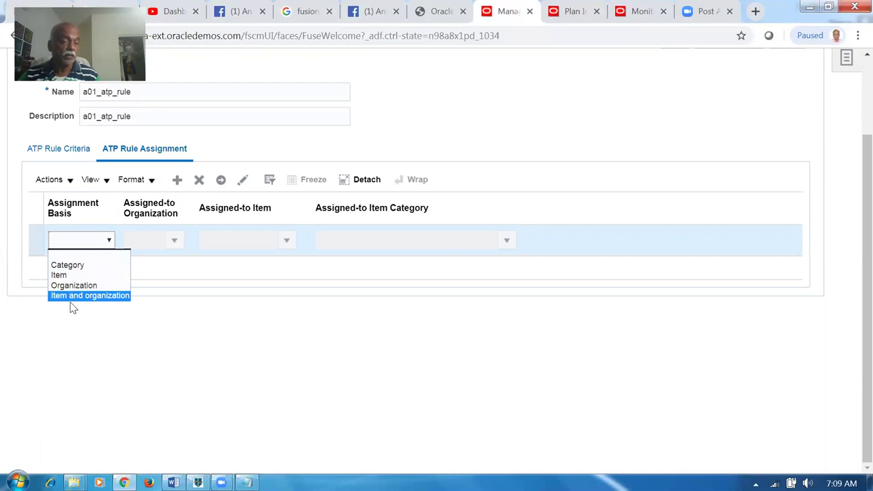
left_click(85, 266)
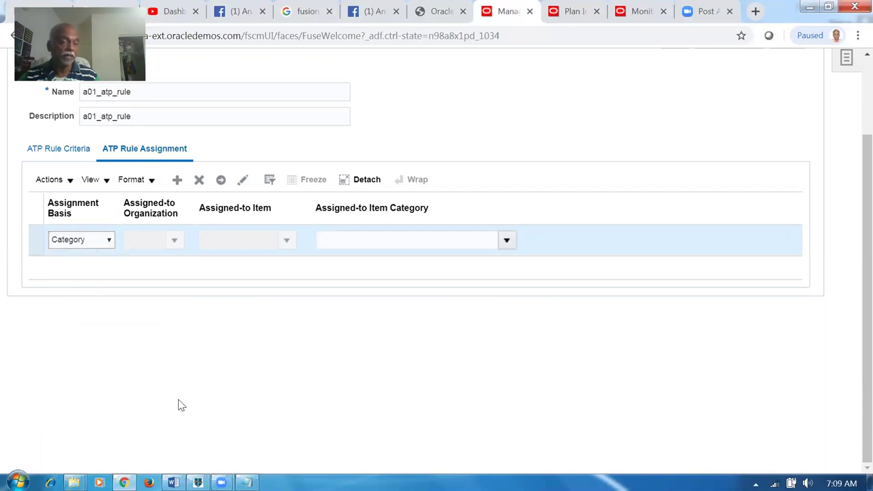
Search item categories starting with a01 and assign the ATP rule to category a01_computers.
left_click(350, 244)
type("a0")
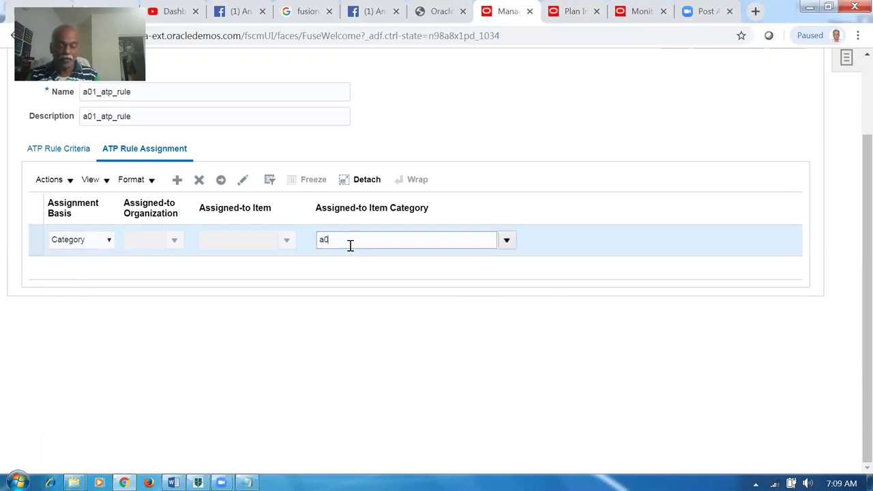
type("1")
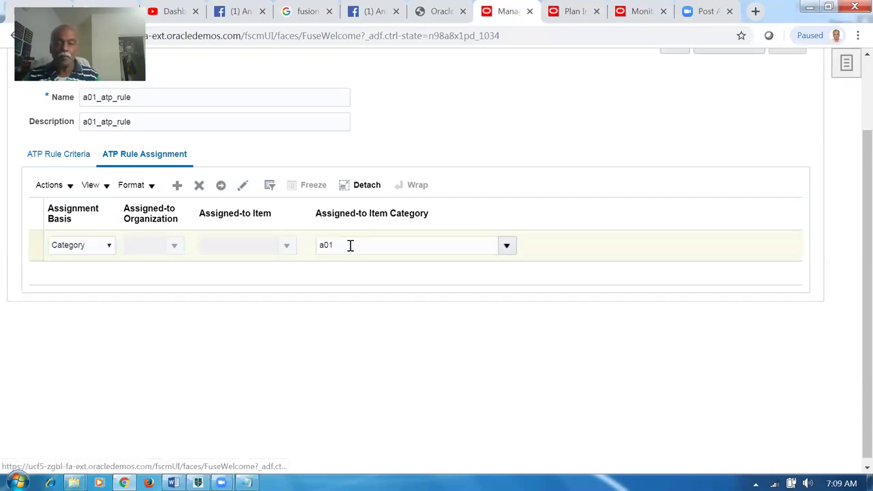
left_click(508, 245)
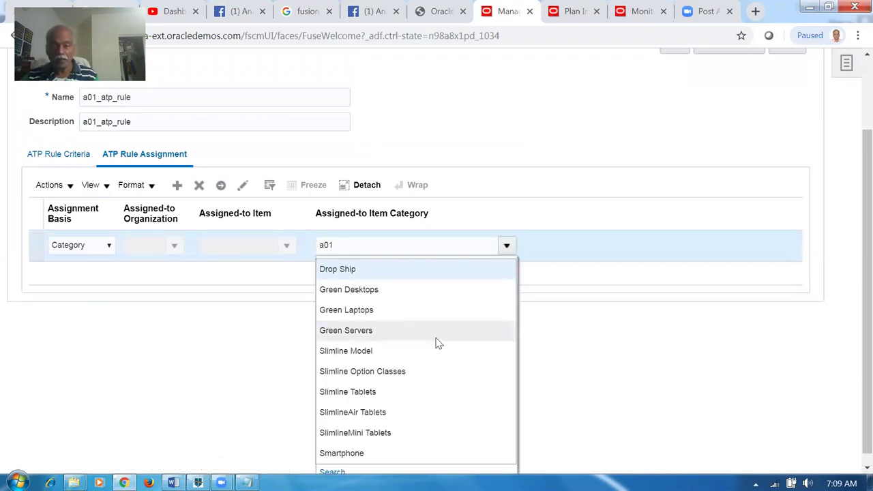
left_click(327, 468)
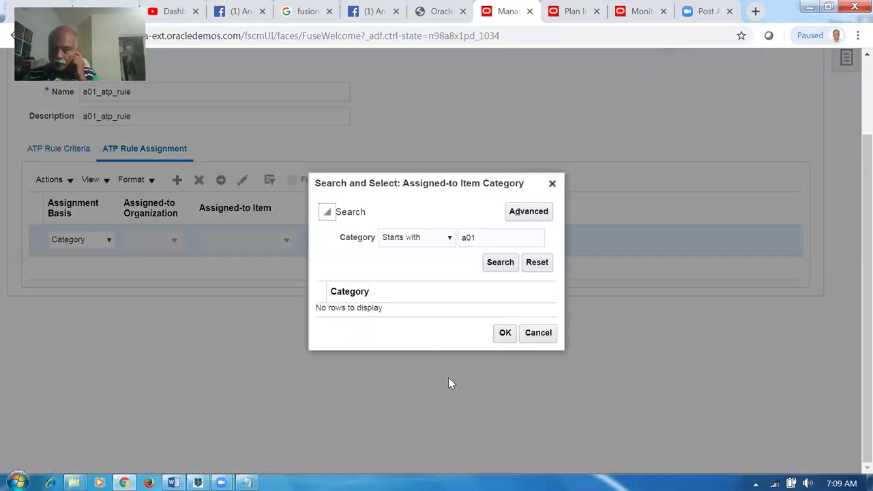
left_click(499, 262)
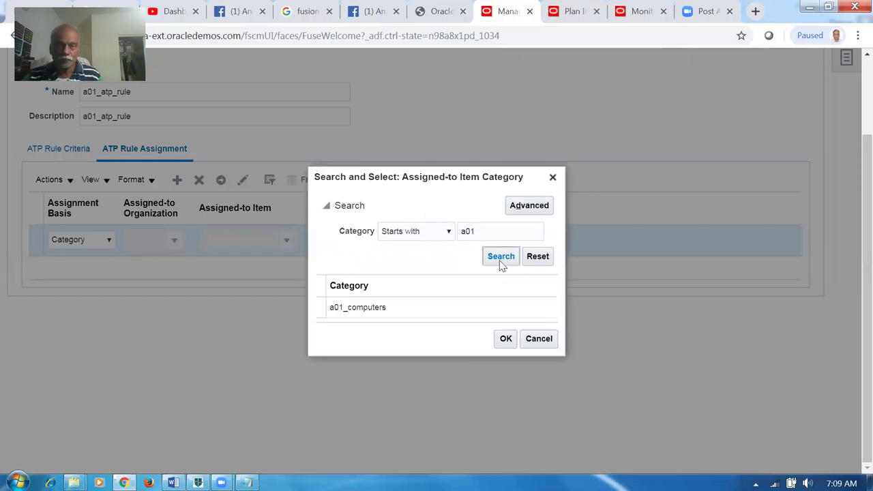
left_click(455, 309)
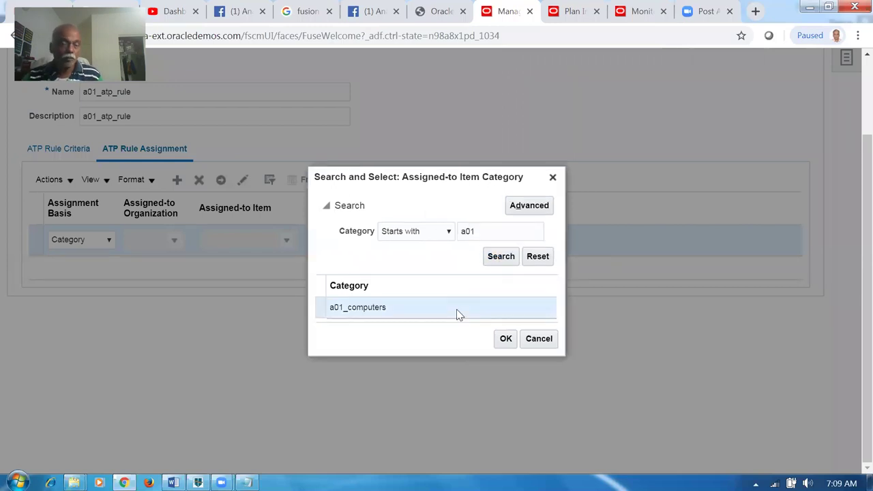
left_click(501, 341)
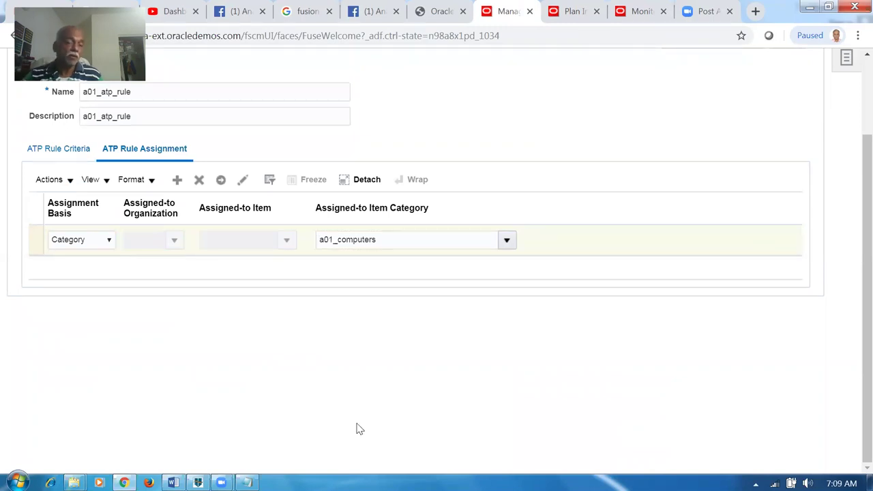
left_click(84, 244)
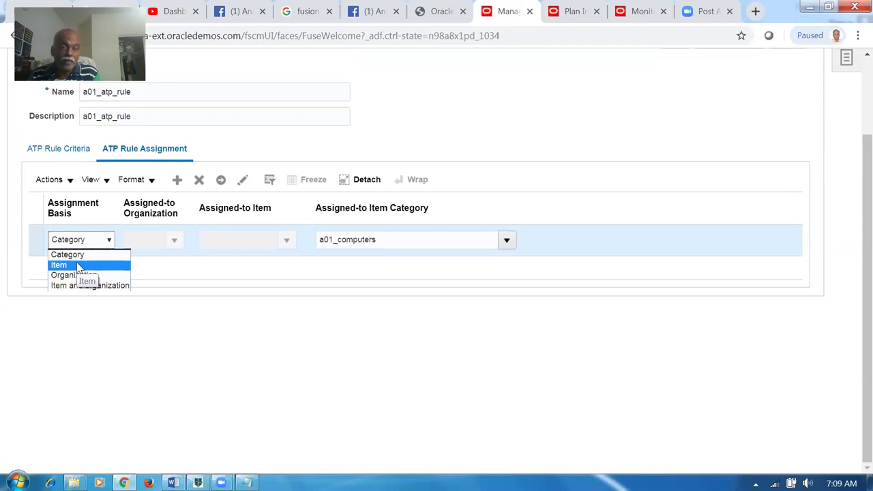
left_click(87, 348)
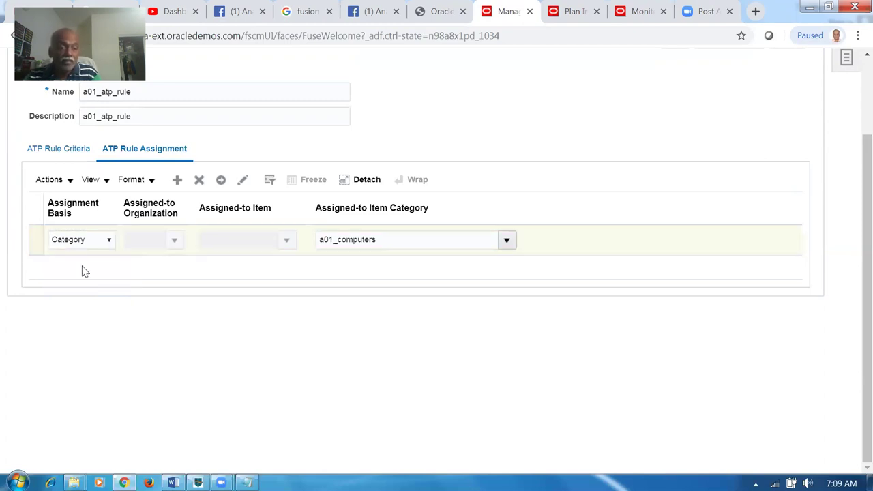
left_click(49, 181)
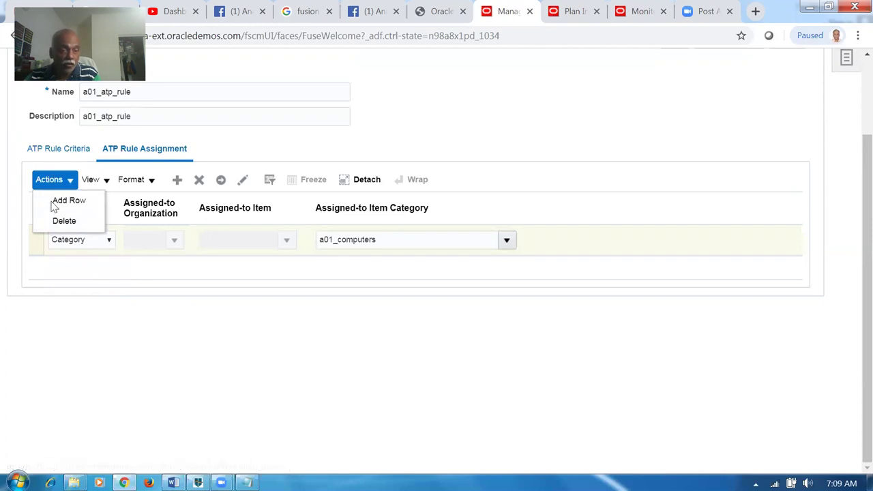
left_click(144, 376)
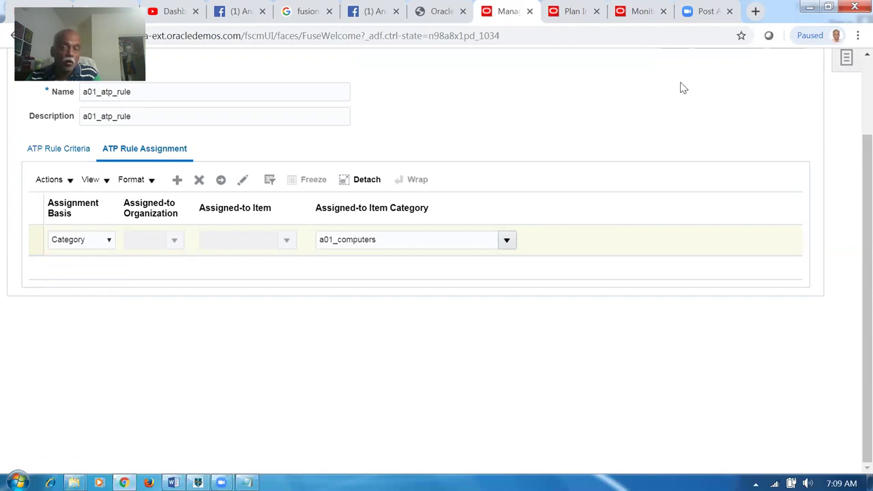
Save and close the ATP rule, and finish managing ATP rules to return to Global Order Promising.
scroll(854, 85, "up", 2)
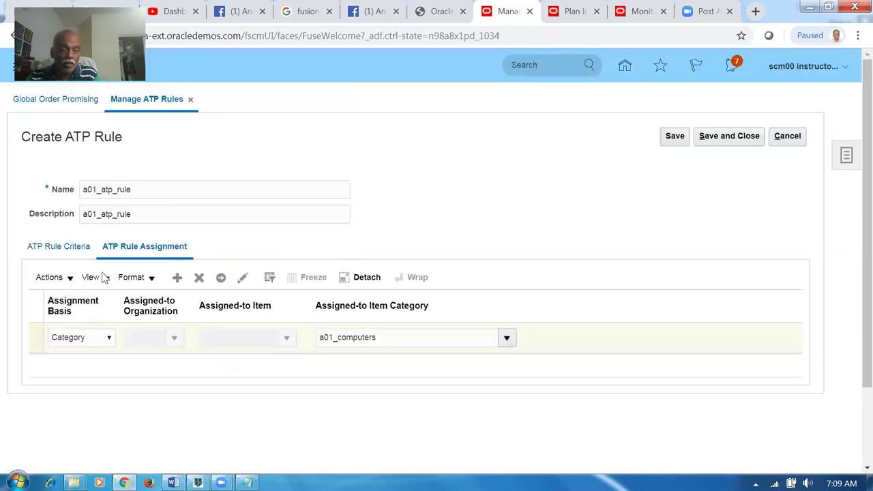
left_click(740, 139)
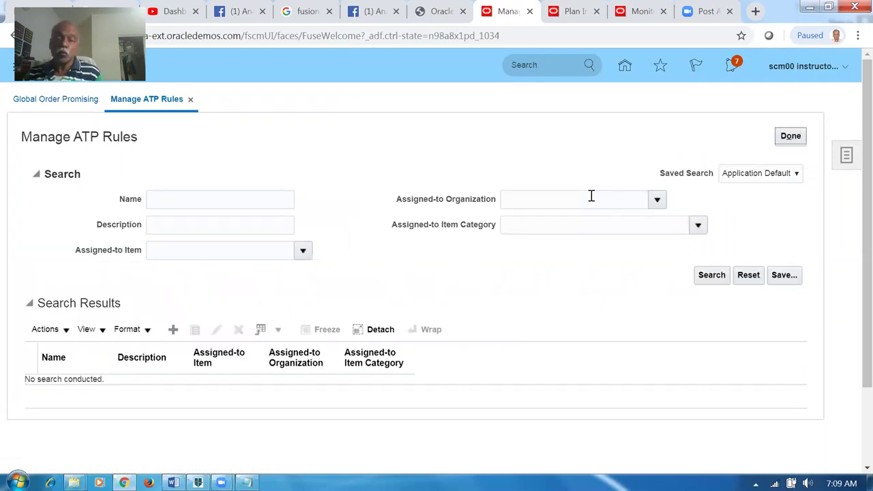
left_click(793, 136)
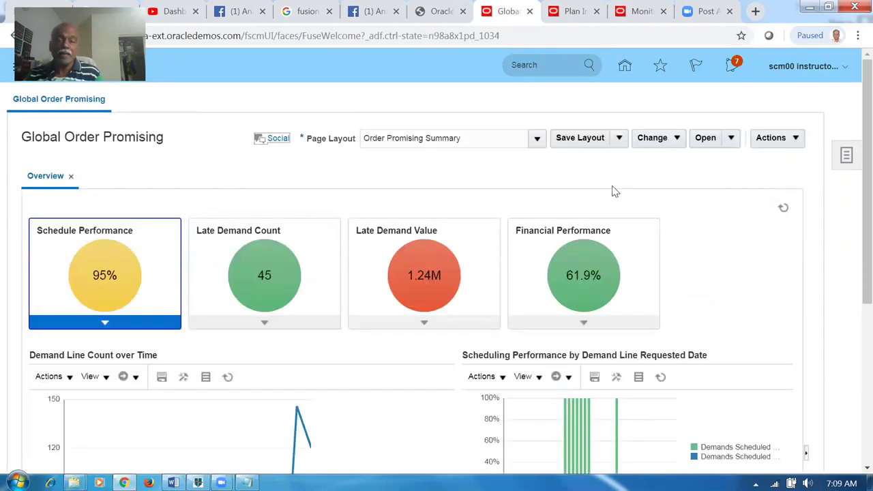
Go to Manage Sourcing Rules and start a new global sourcing rule named a01_Global_Buy.
left_click(846, 155)
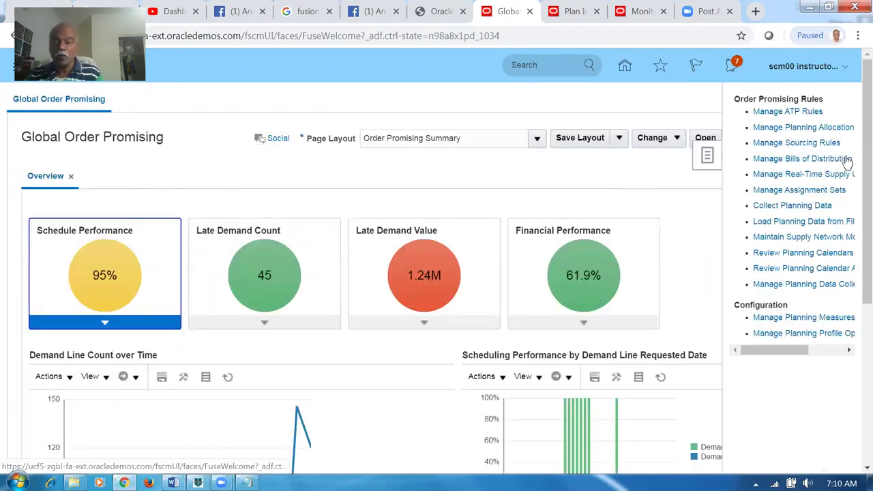
left_click(791, 143)
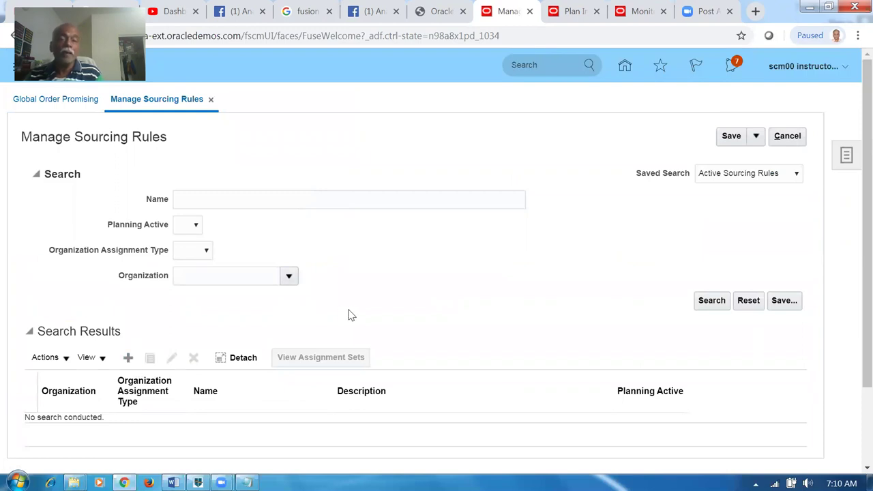
left_click(242, 176)
type("a")
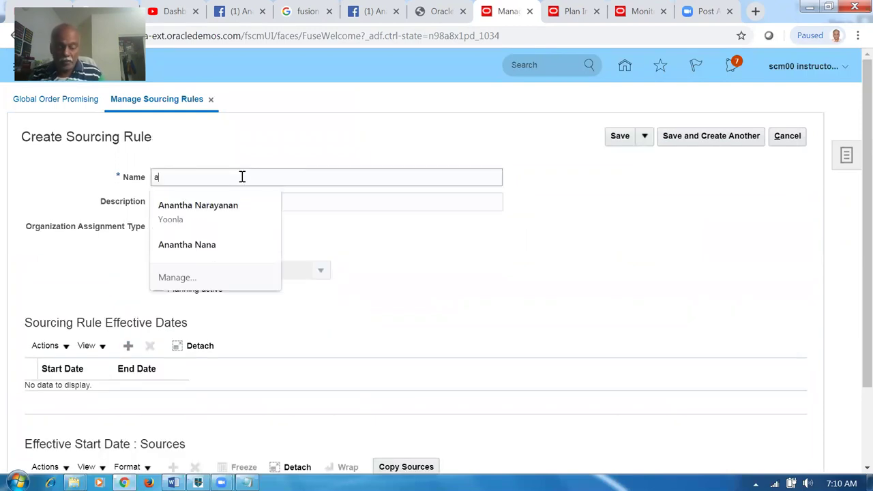
type("01_Global_Buy")
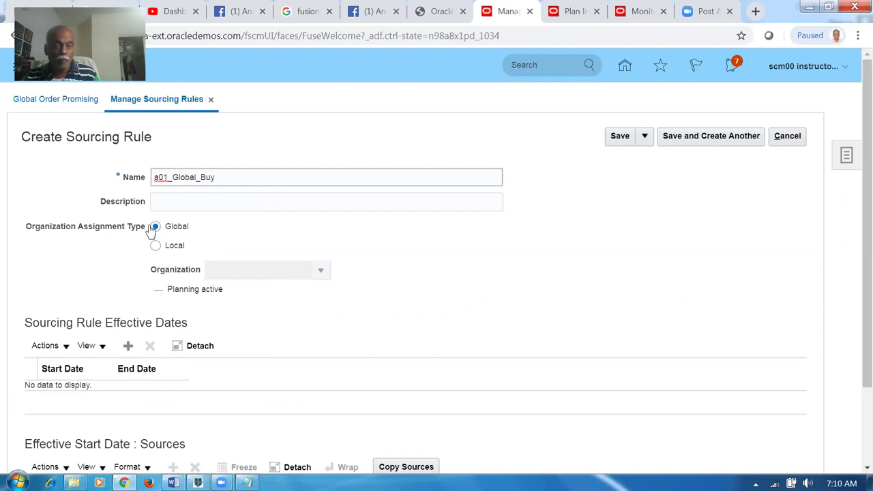
Add an effective date row with the default start date and a source row of type Buy from.
left_click(128, 346)
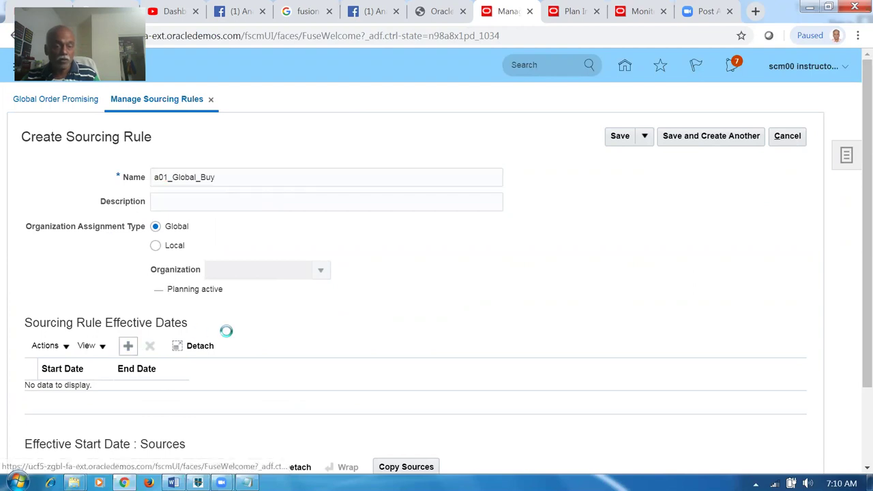
scroll(227, 331, "down", 3)
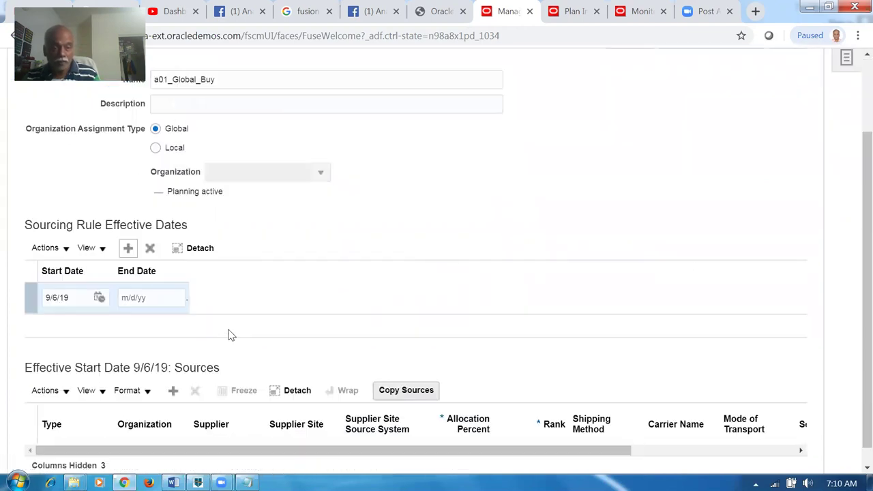
left_click(60, 372)
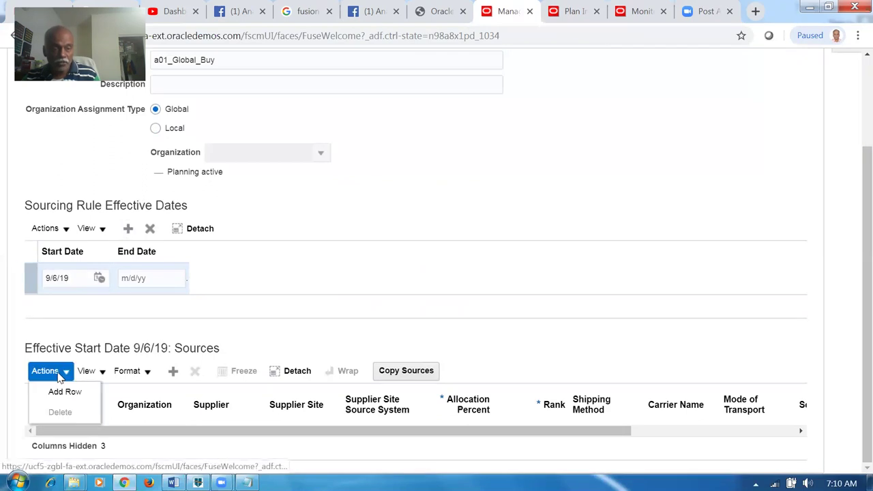
left_click(63, 392)
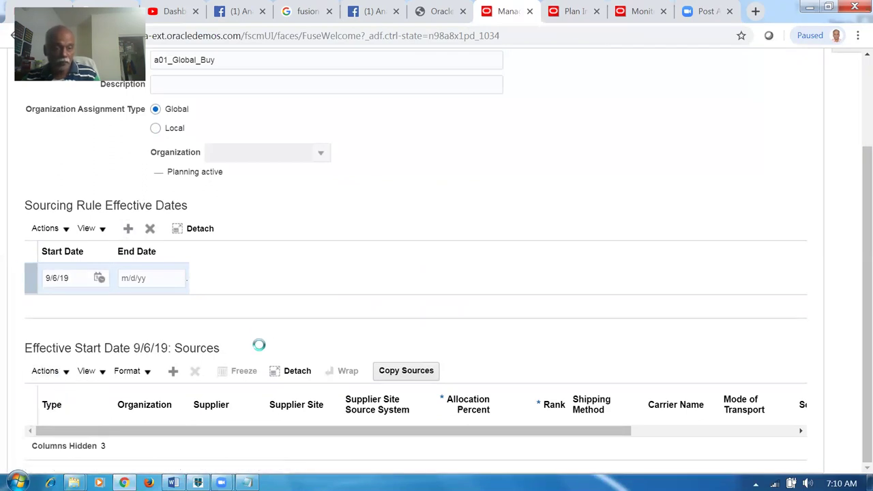
scroll(86, 405, "down", 1)
left_click(76, 409)
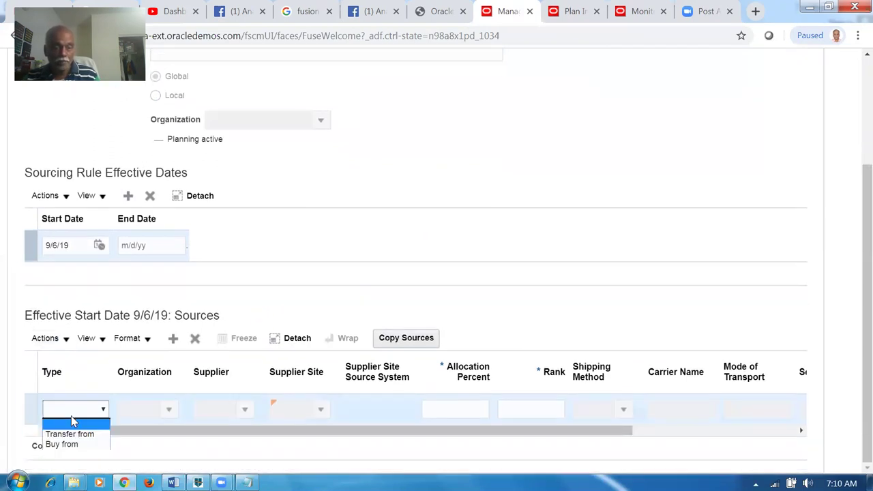
left_click(68, 444)
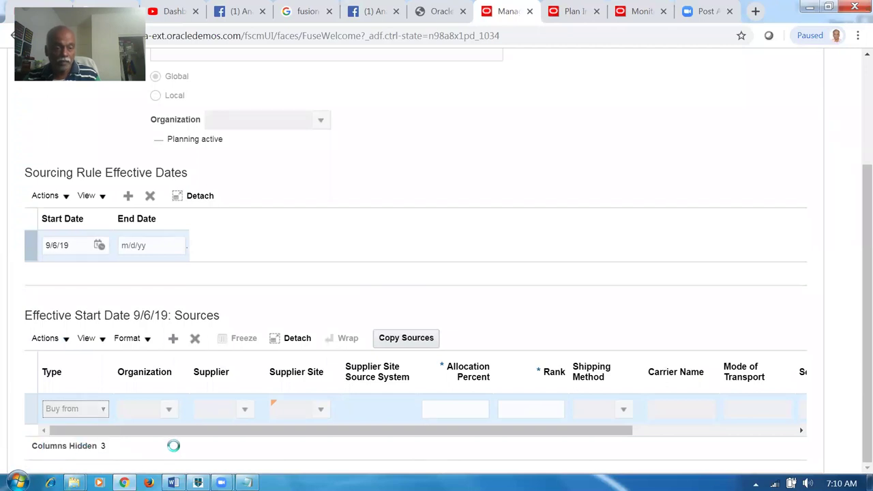
Search suppliers for ABC and select ABC Consulting as the source's supplier.
left_click(207, 413)
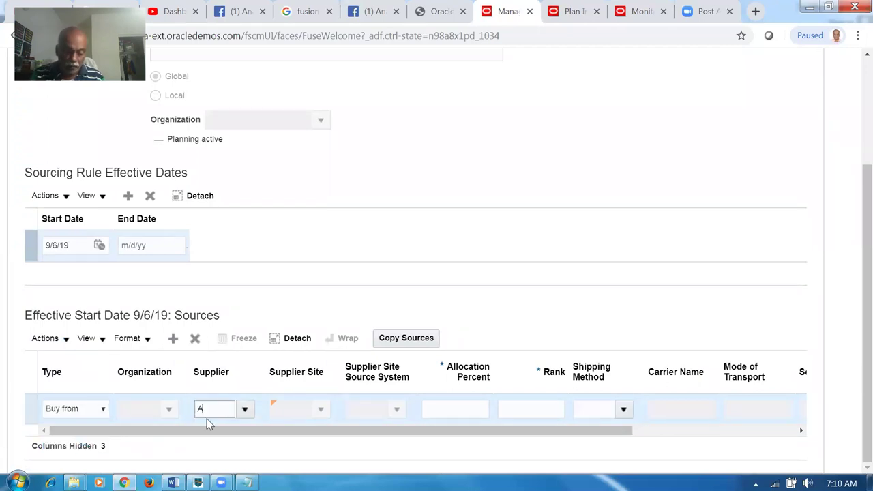
key("Tab")
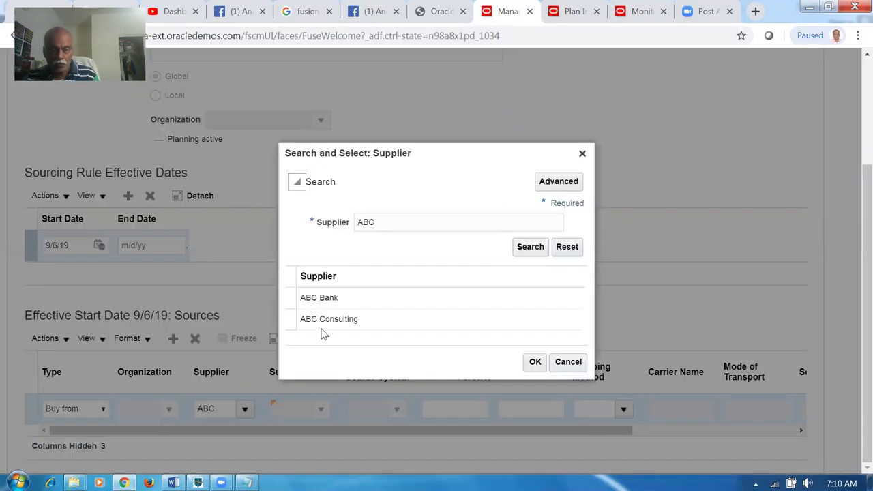
left_click(323, 324)
left_click(535, 362)
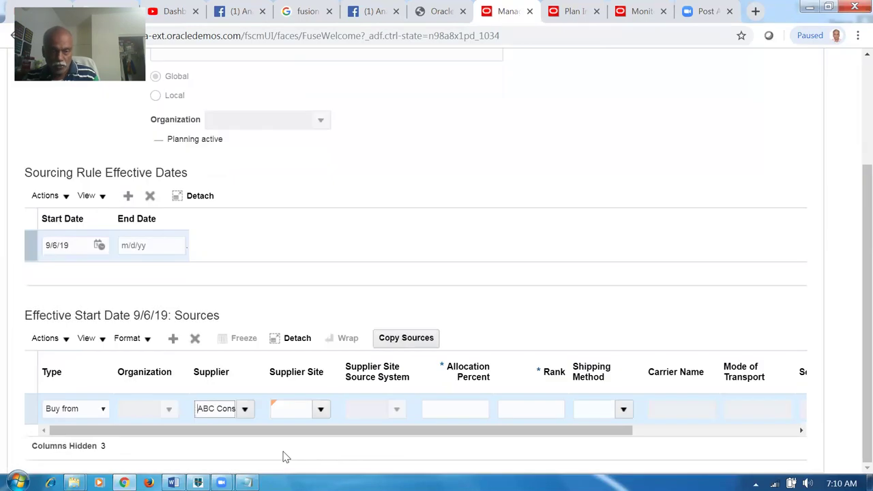
Set the source's supplier site to ABC US1 and its supplier site source system to OPS.
left_click(320, 409)
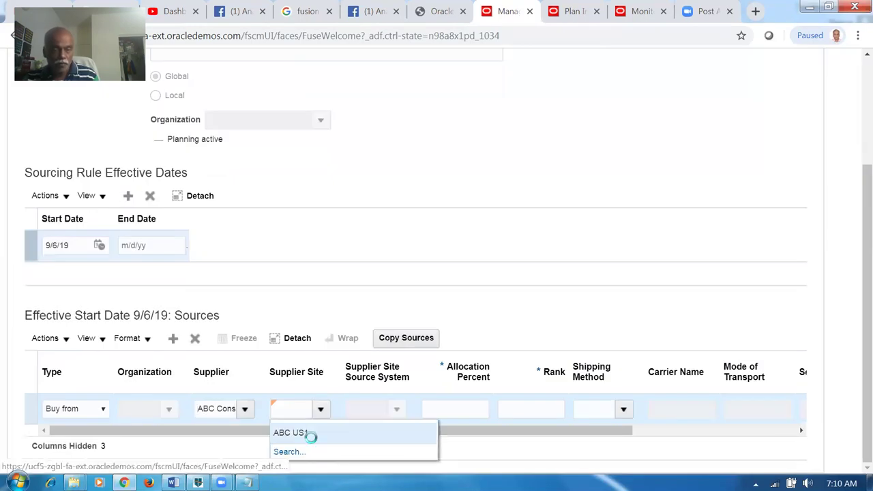
left_click(308, 434)
left_click(398, 411)
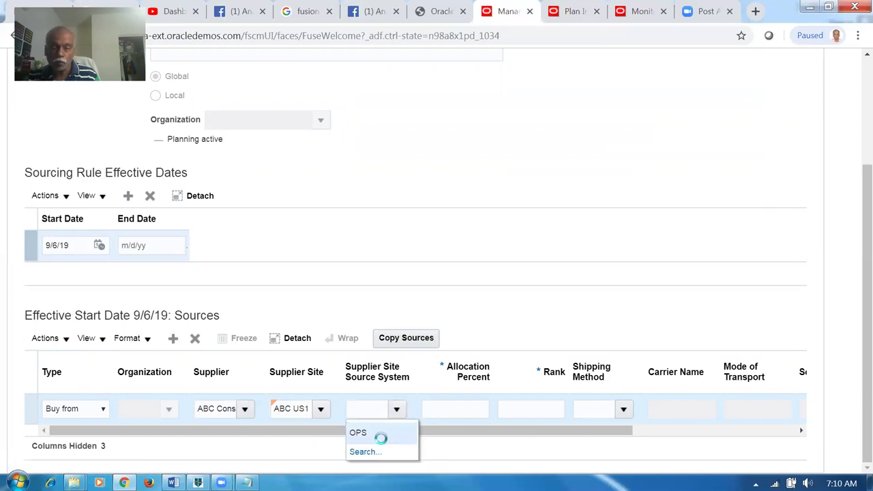
left_click(380, 432)
Set the source's allocation percent to 100 and its rank to 1.
left_click(444, 412)
type("100")
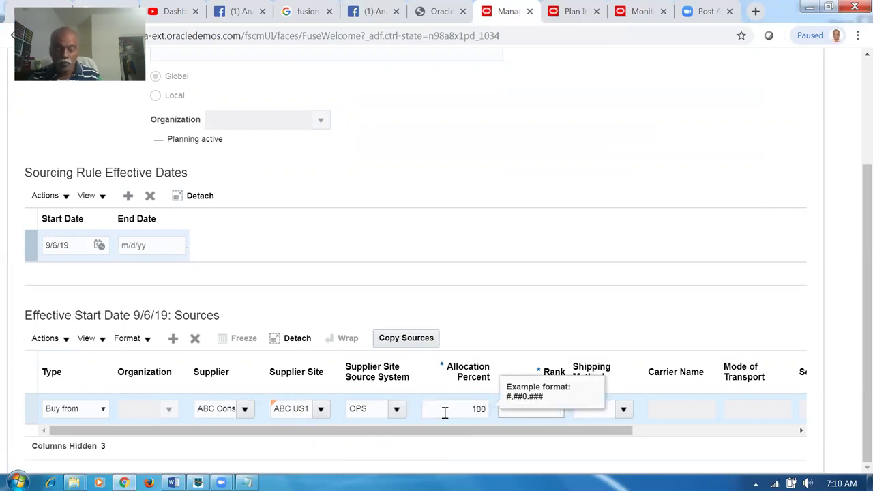
key("Tab")
type("1")
left_click(559, 235)
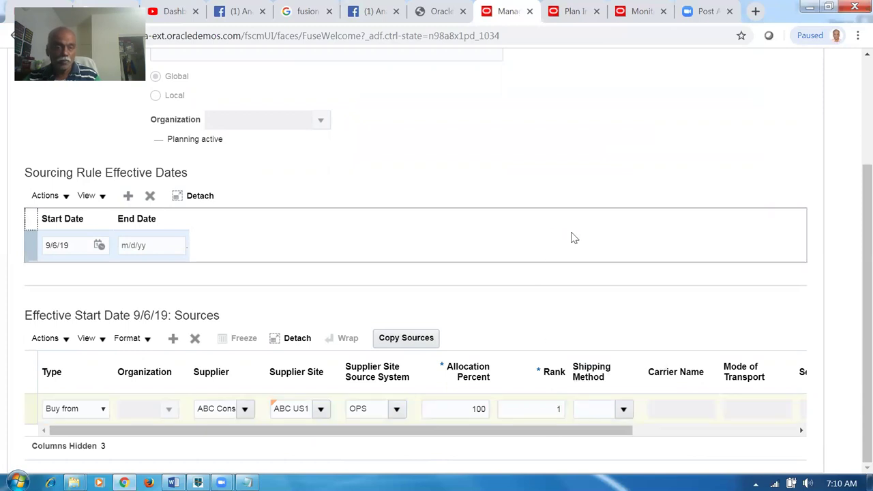
Save the a01_Global_Buy sourcing rule and close it.
scroll(572, 239, "up", 2)
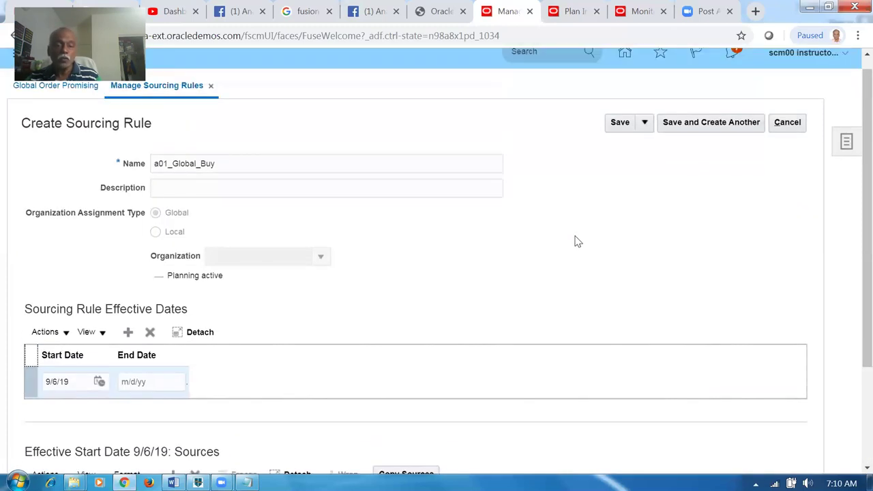
left_click(620, 124)
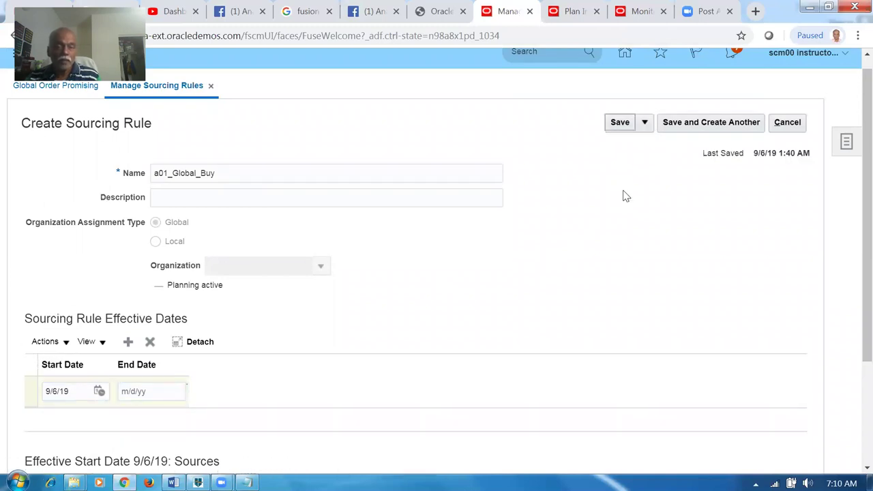
left_click(648, 125)
left_click(650, 145)
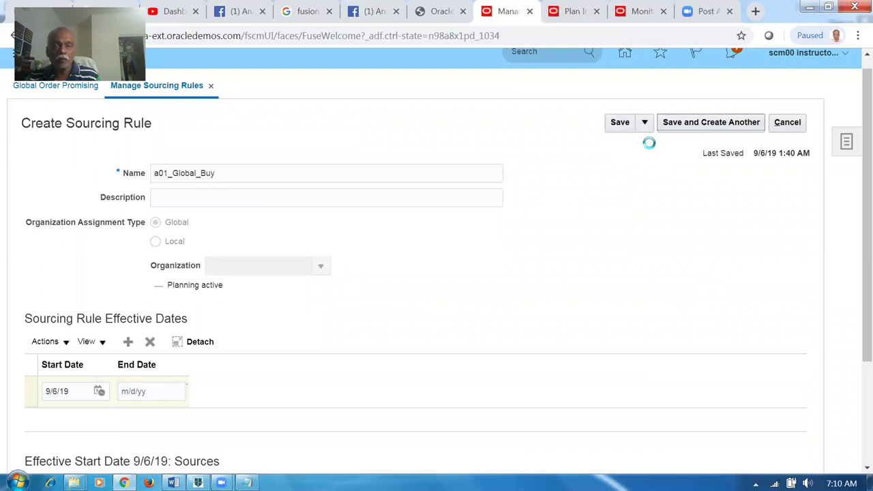
Start a new global sourcing rule with both its name and description set to a01_transfer_to_customer.
left_click(130, 344)
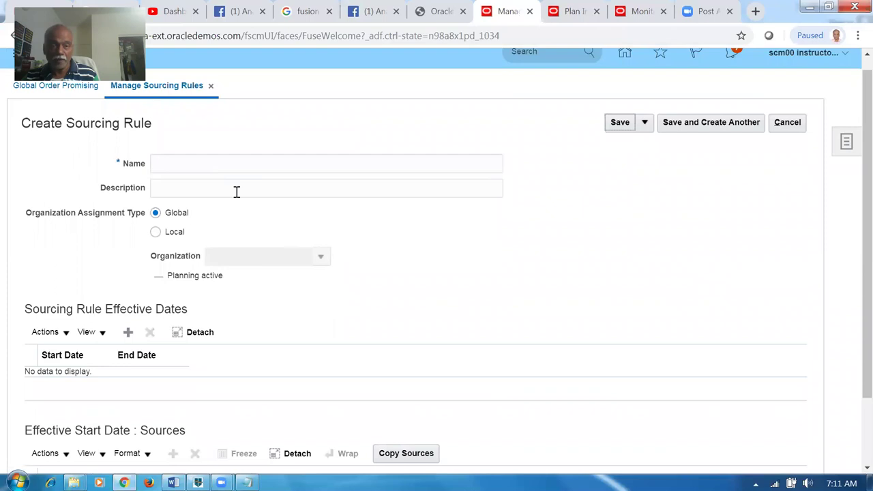
left_click(220, 162)
type("a01_transfer_to_customer")
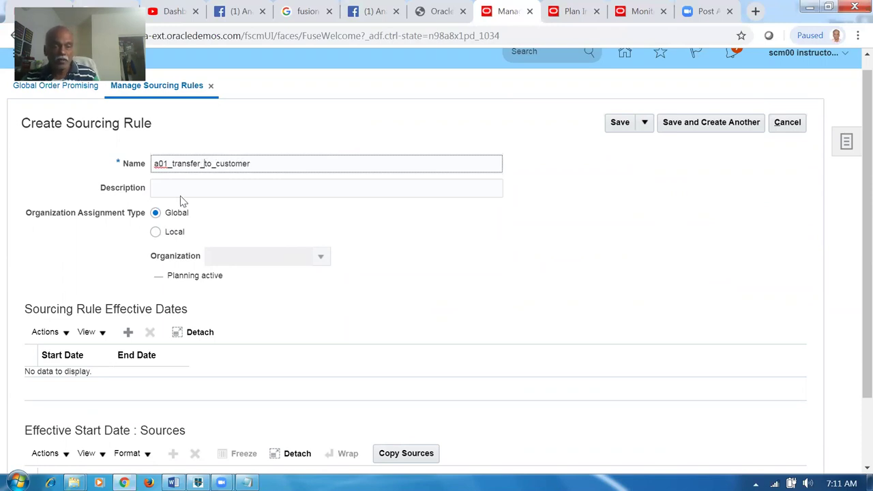
key("ctrl+a")
key("ctrl+c")
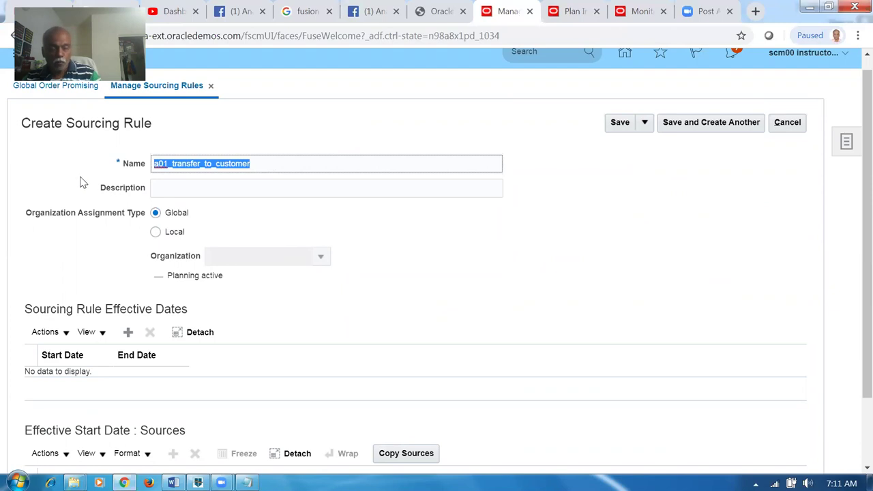
left_click(161, 189)
key("ctrl+v")
left_click(62, 278)
Add an effective date row with the default start date and a source row of type Transfer from.
scroll(64, 291, "down", 2)
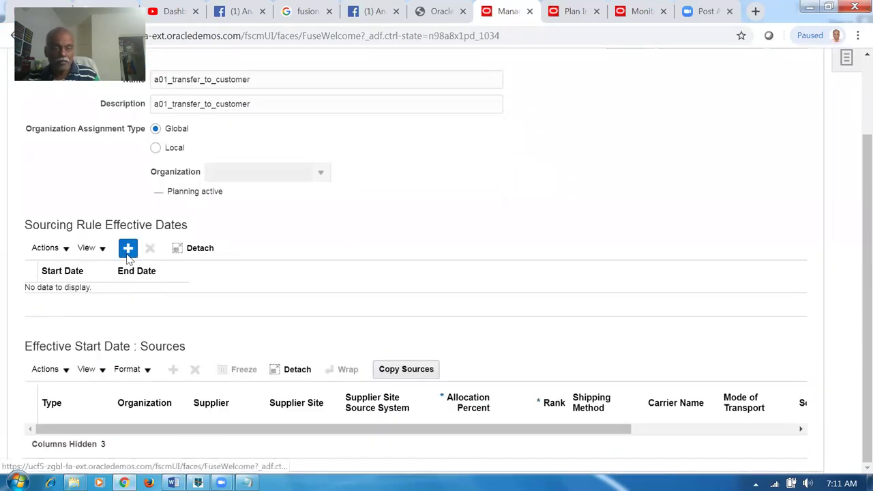
left_click(128, 249)
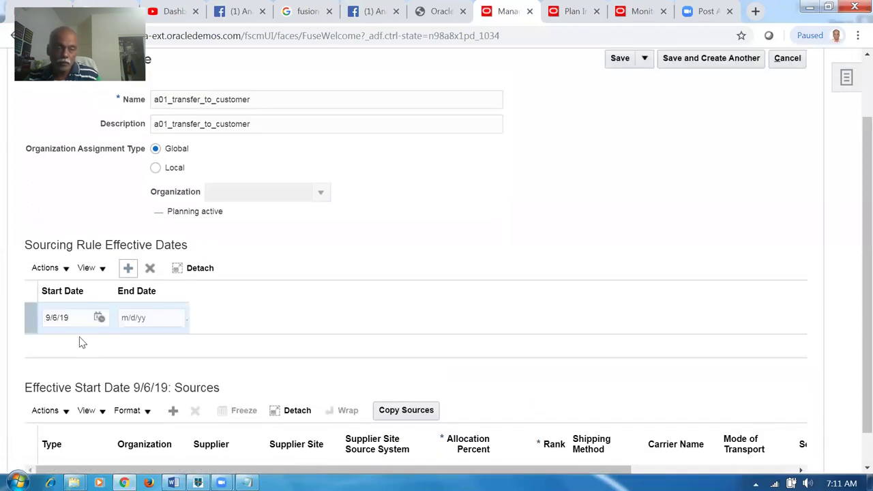
left_click(173, 411)
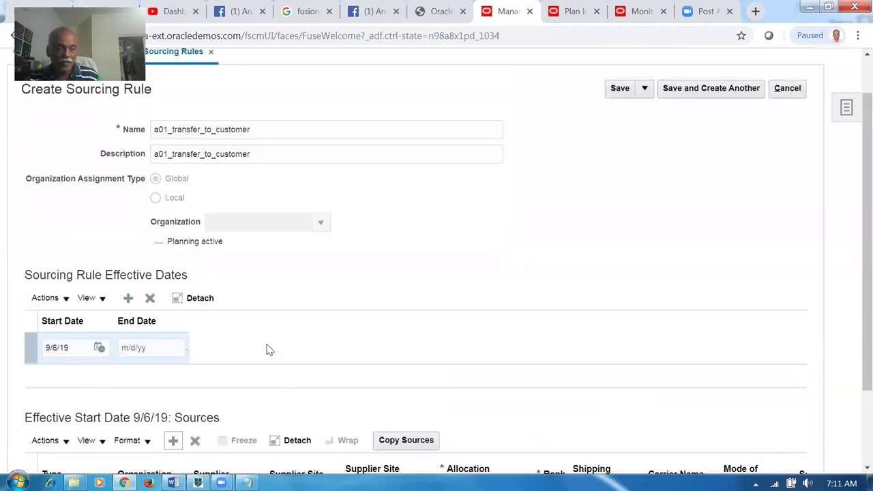
left_click(66, 411)
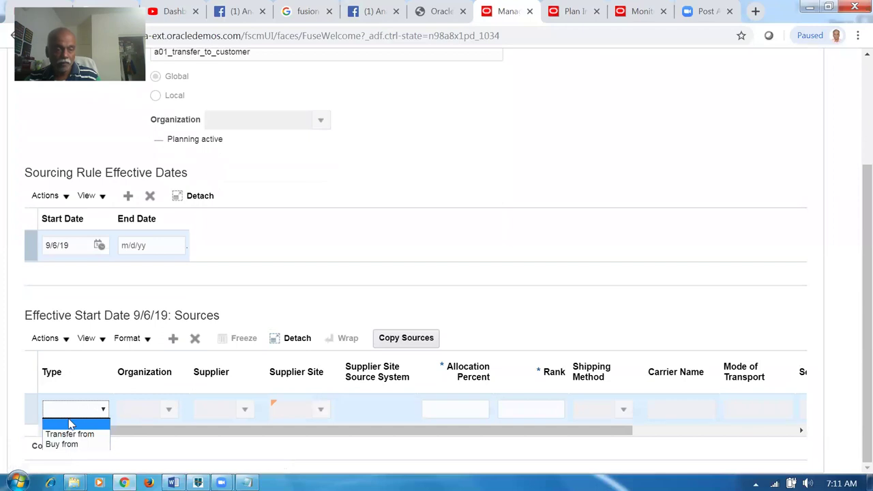
left_click(68, 432)
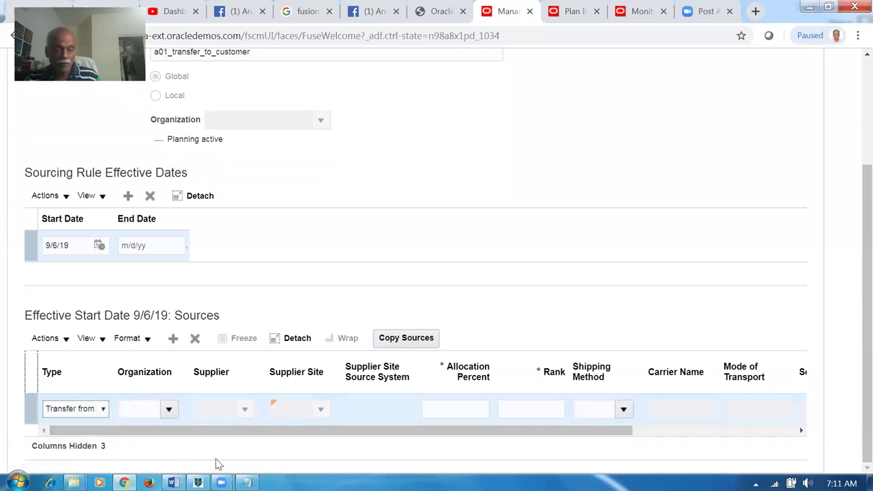
Set the transfer source's organization to 001, its allocation percent to 100 and its rank to 1.
left_click(136, 409)
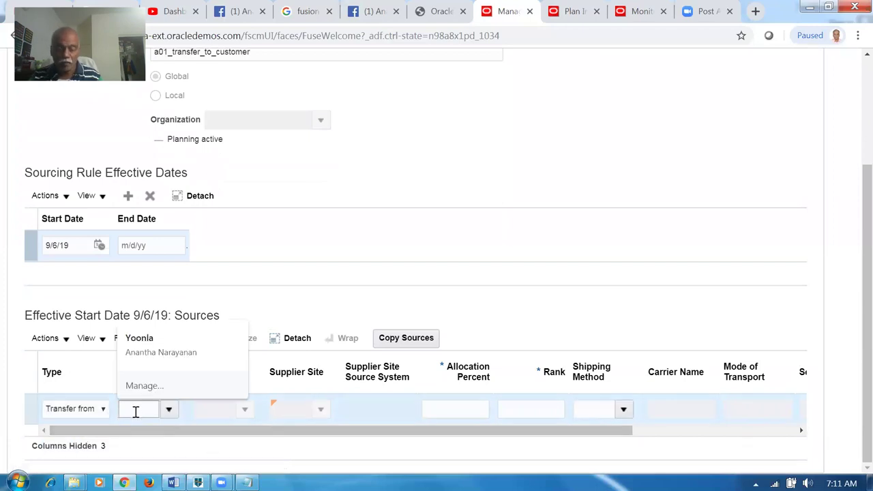
type("001")
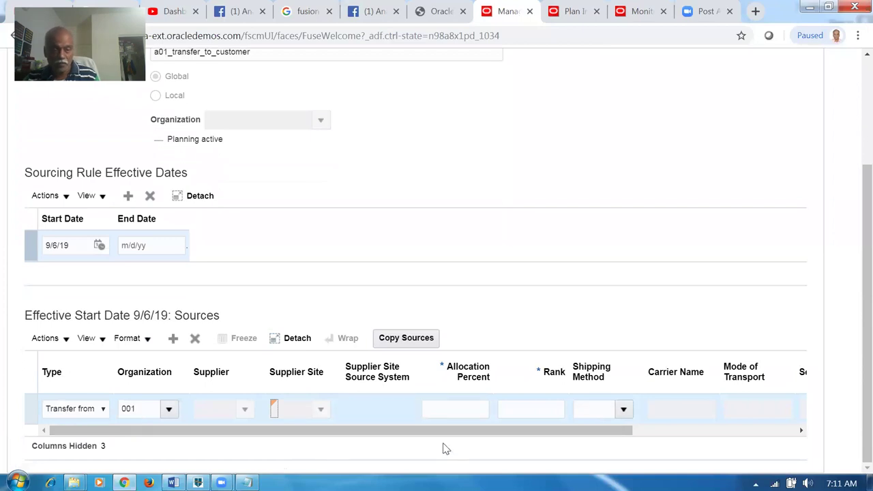
left_click(451, 409)
type("100")
key("Tab")
type("1")
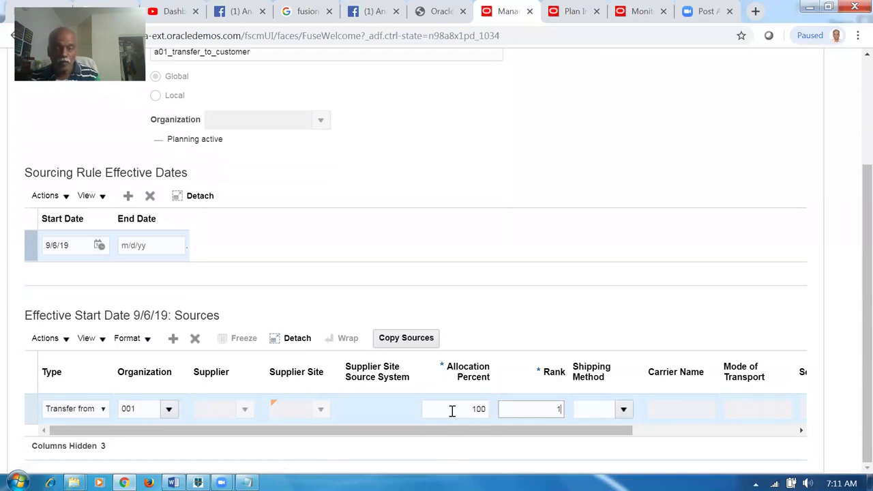
left_click(572, 229)
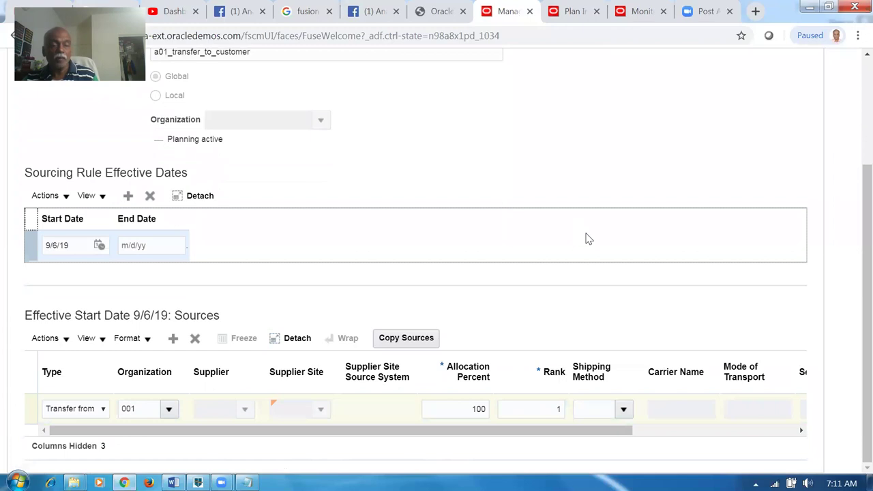
Save and close the a01_transfer_to_customer sourcing rule, and save and close the Manage Sourcing Rules page.
scroll(586, 240, "up", 3)
left_click(643, 122)
left_click(641, 144)
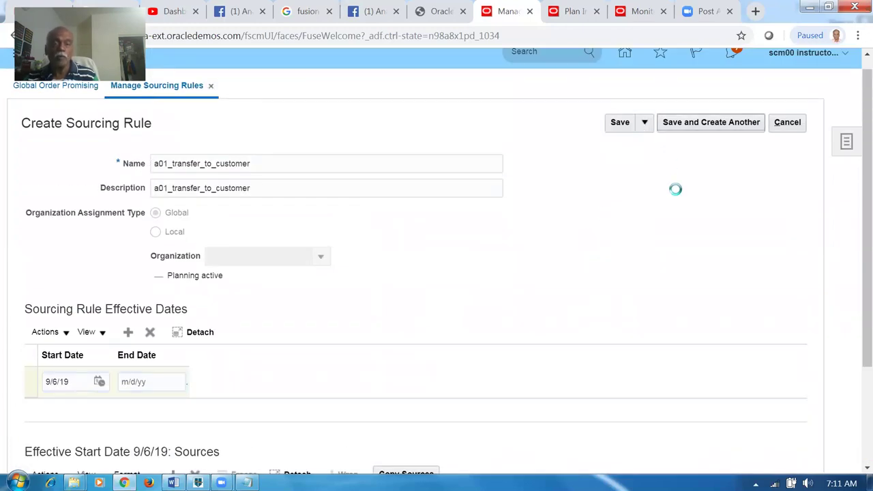
left_click(755, 122)
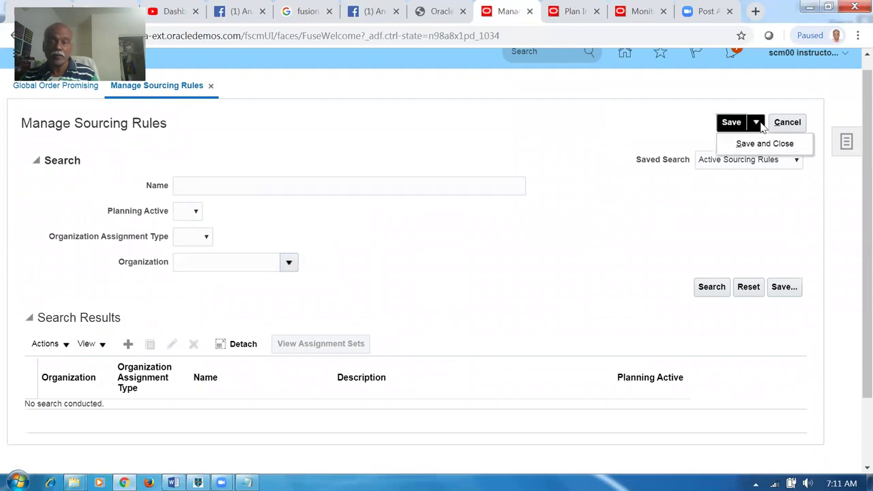
left_click(762, 147)
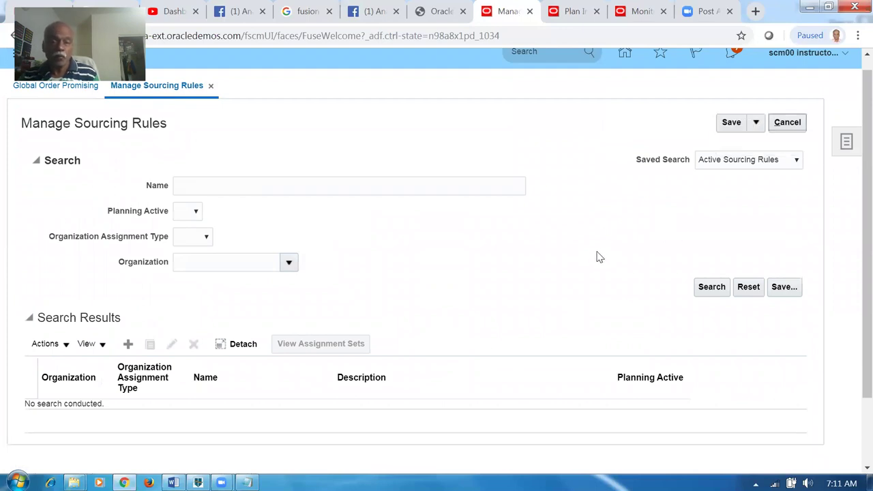
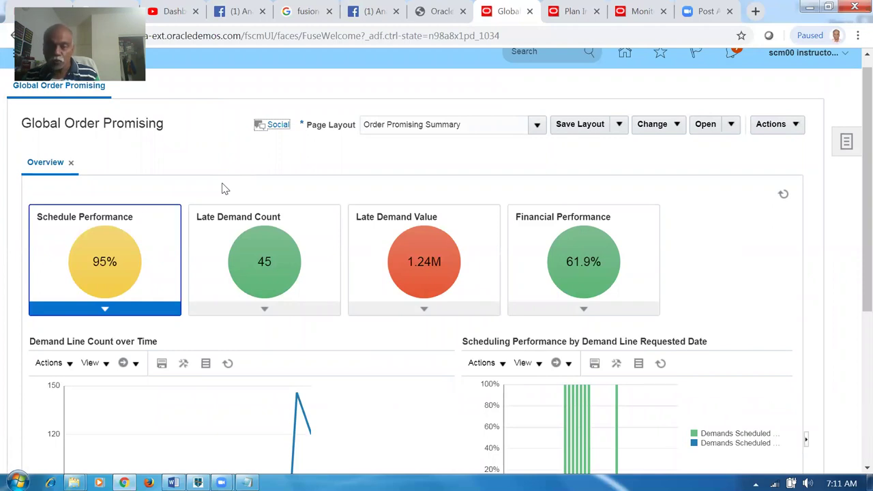
Search the Setup and Maintenance tasks for man%admin%pro% to find the administrator profile values task, and leave the search.
scroll(807, 60, "up", 1)
left_click(806, 60)
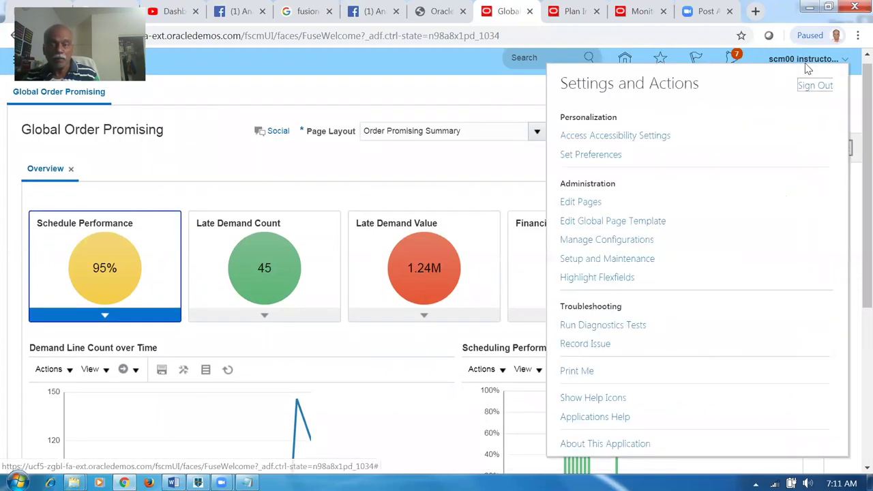
left_click(593, 260)
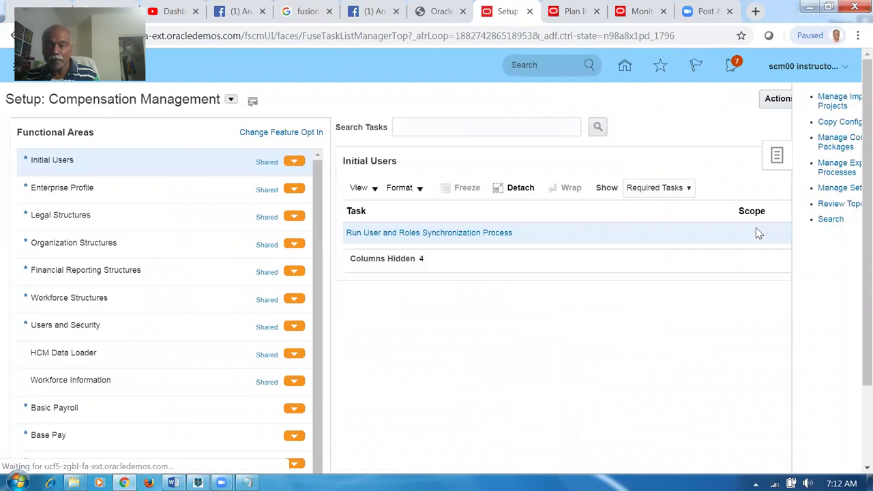
key("Return")
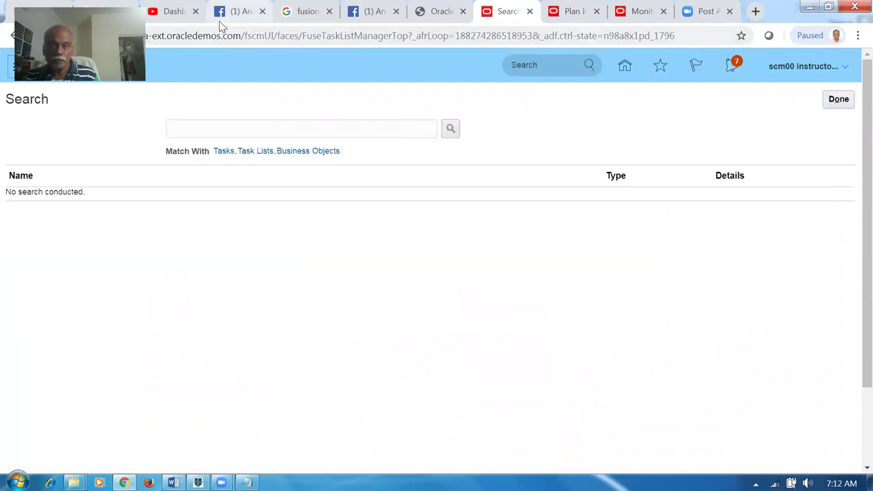
type("man%admin%pro%")
key("Return")
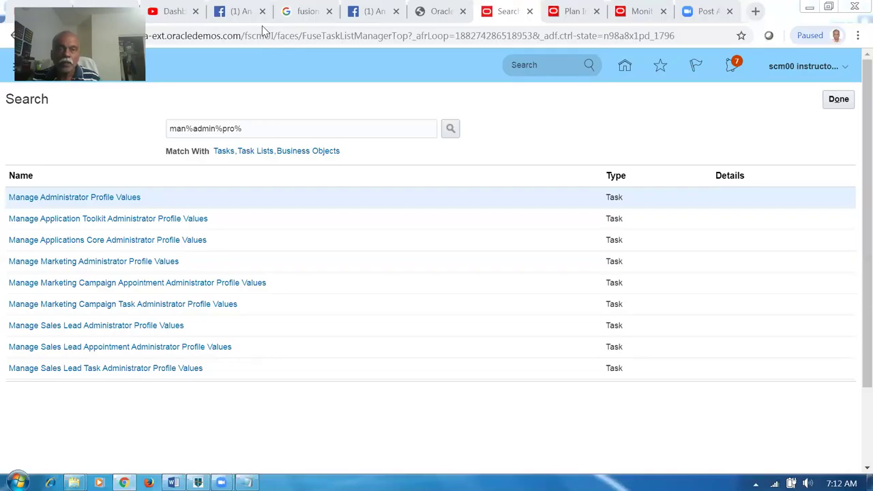
left_click(838, 101)
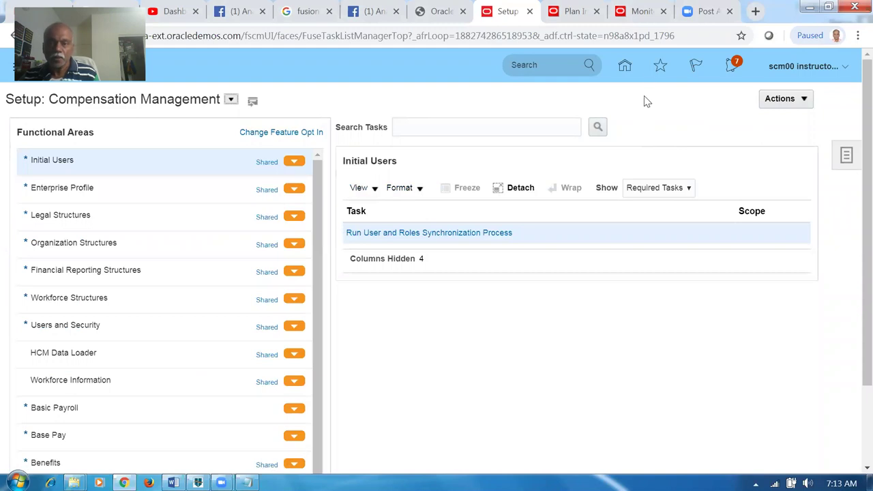
Open Manage Assignment Sets in Global Order Promising and start creating a new assignment set.
left_click(625, 64)
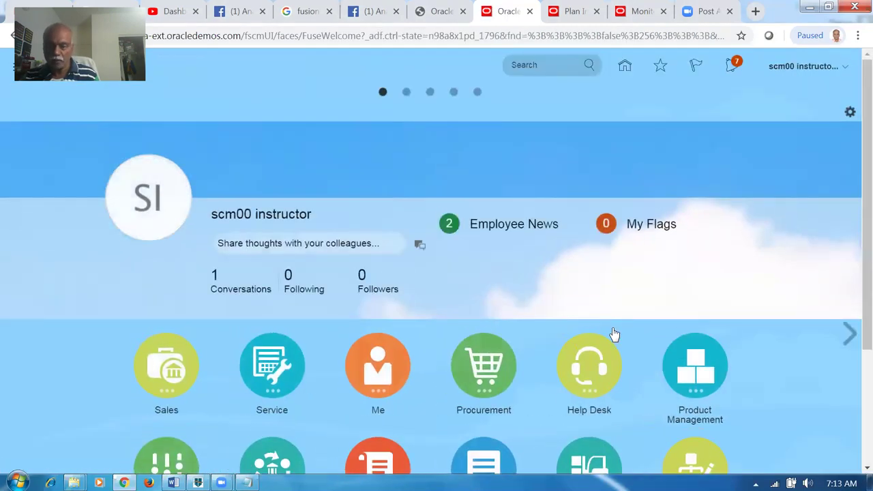
scroll(614, 334, "down", 2)
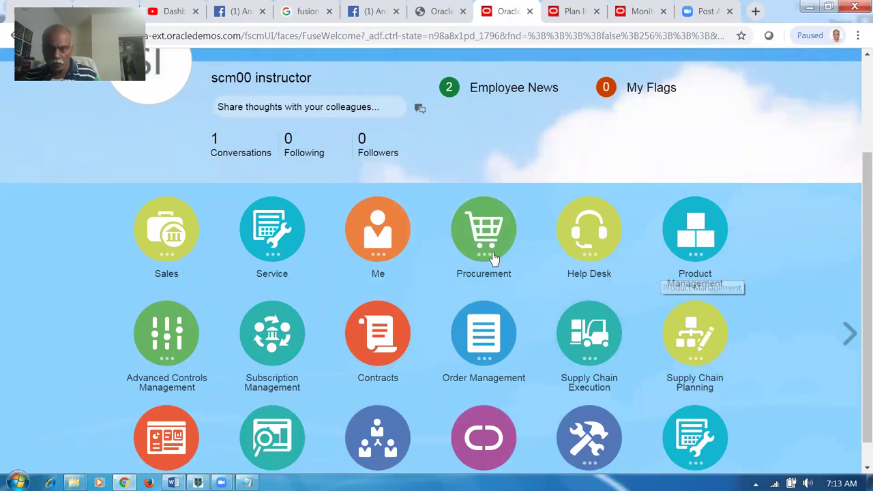
left_click(482, 341)
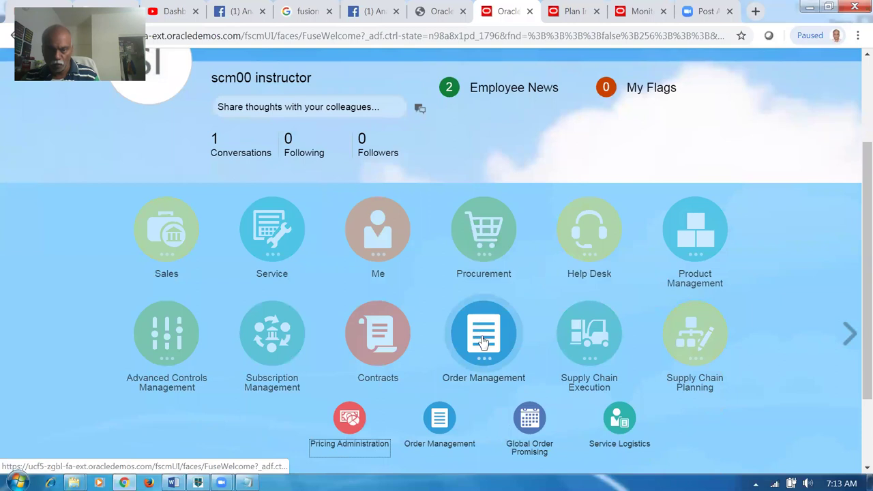
left_click(529, 417)
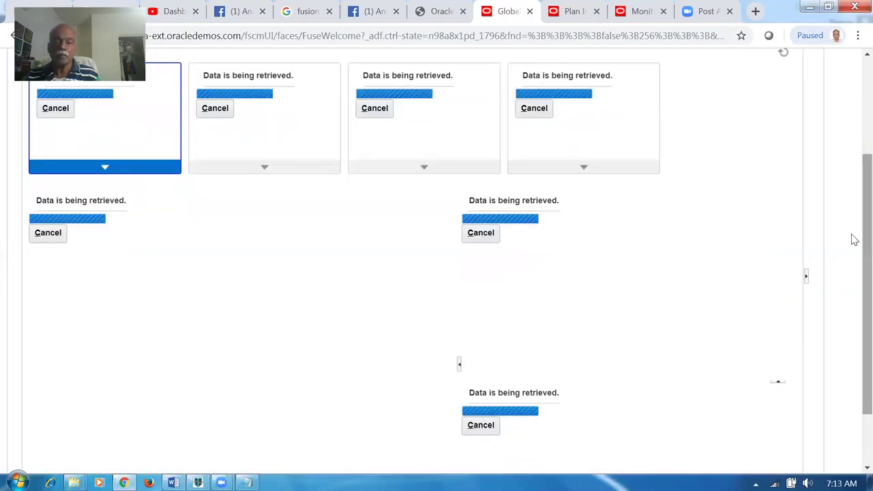
scroll(852, 238, "up", 3)
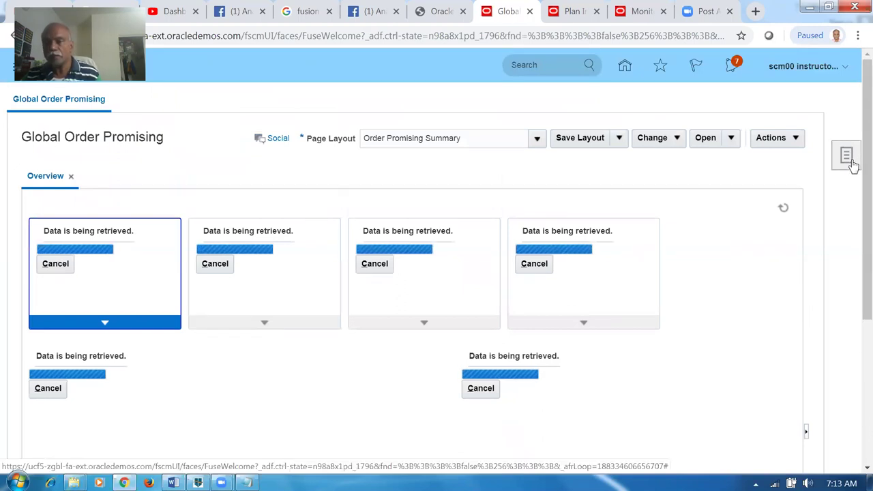
left_click(845, 155)
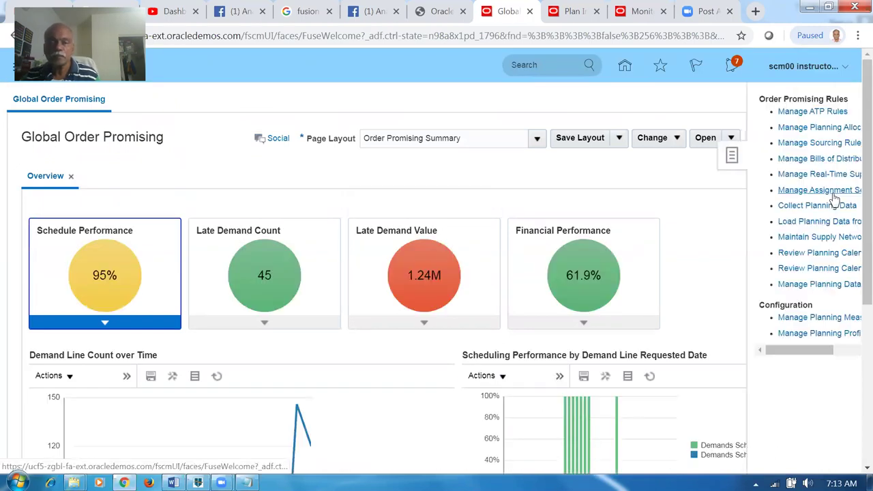
left_click(784, 190)
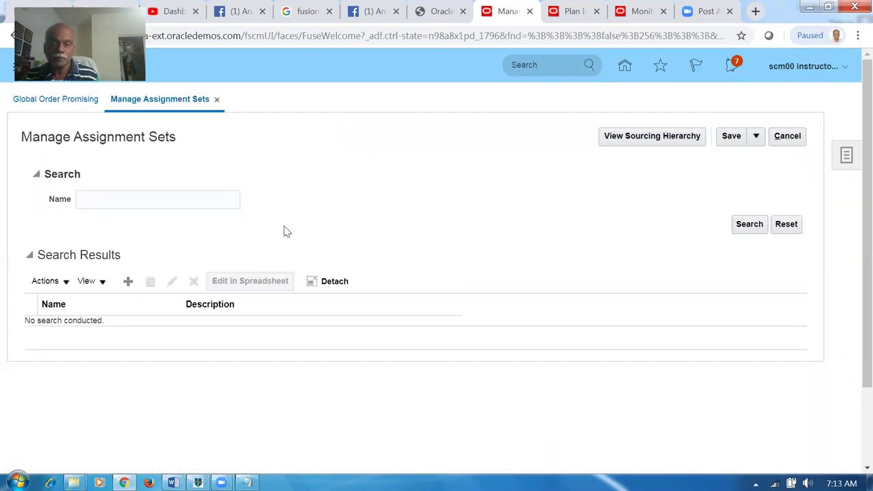
left_click(127, 279)
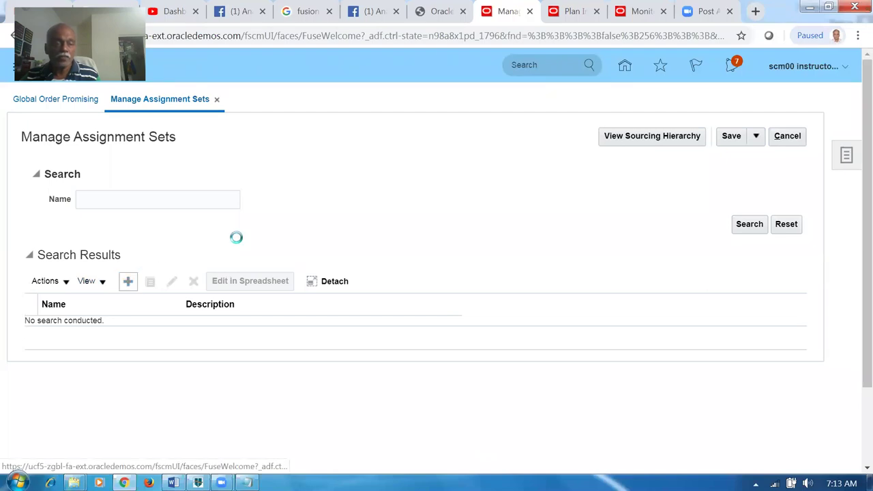
Create an assignment set with A01_ASSIGN_SET as both its name and description, keep the Planning Catalog, and save and close it.
left_click(141, 178)
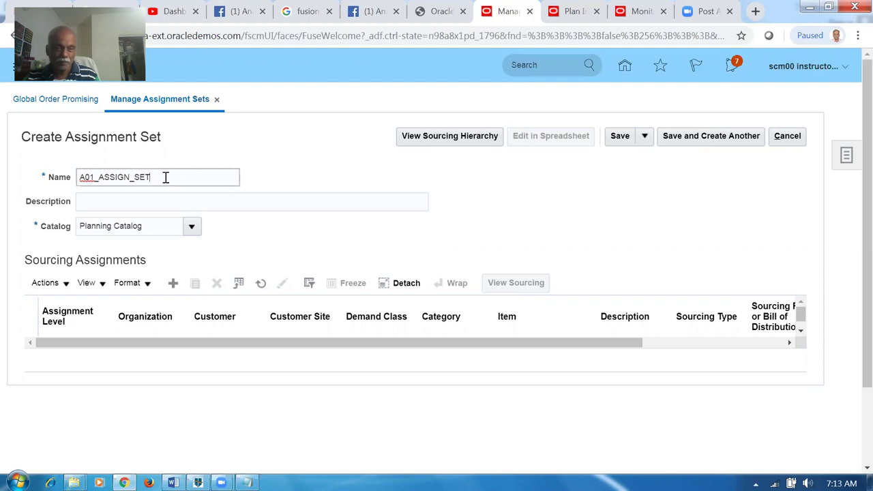
left_click_drag(165, 177, 2, 179)
key("ctrl+c")
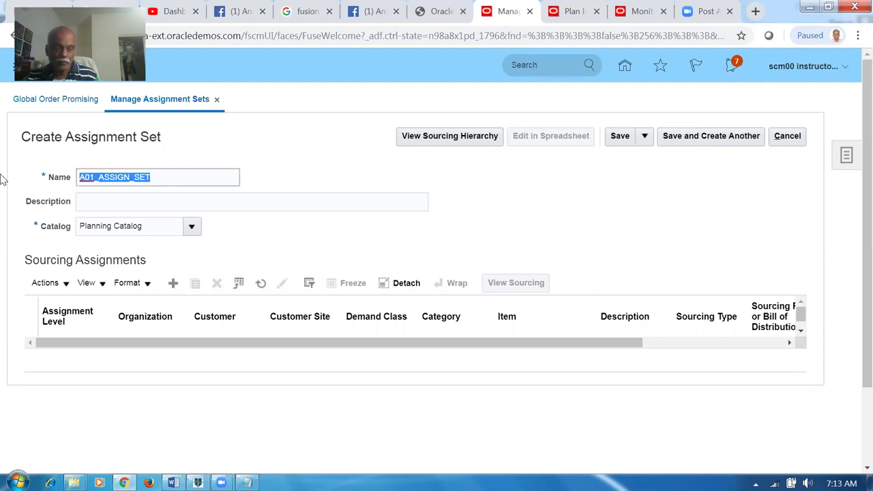
left_click(85, 201)
key("ctrl+v")
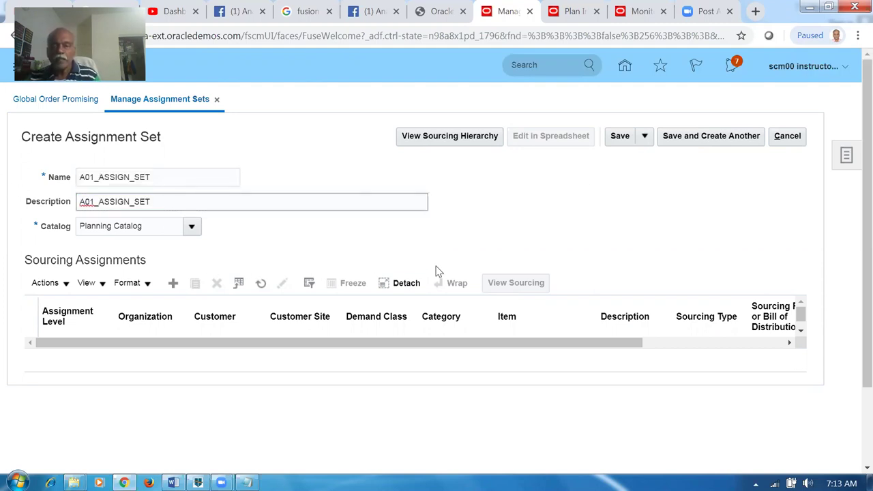
left_click(644, 135)
left_click(653, 156)
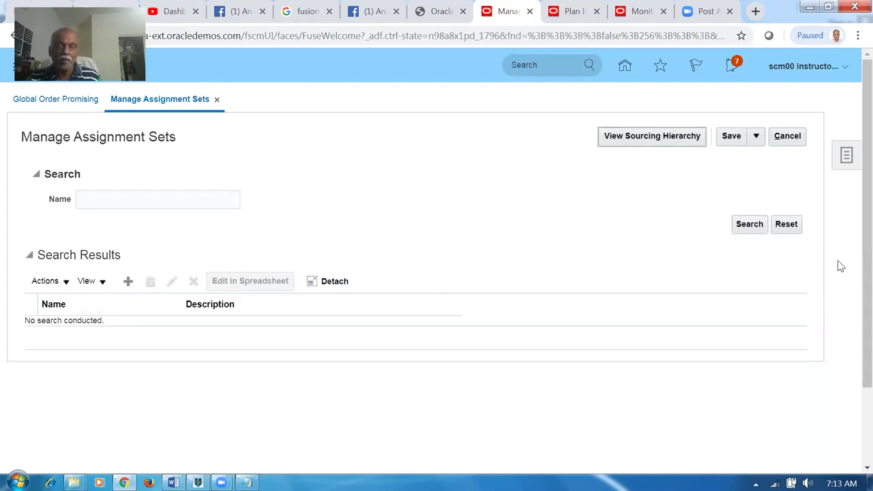
Save and close the Manage Assignment Sets page to return to Global Order Promising.
left_click(759, 139)
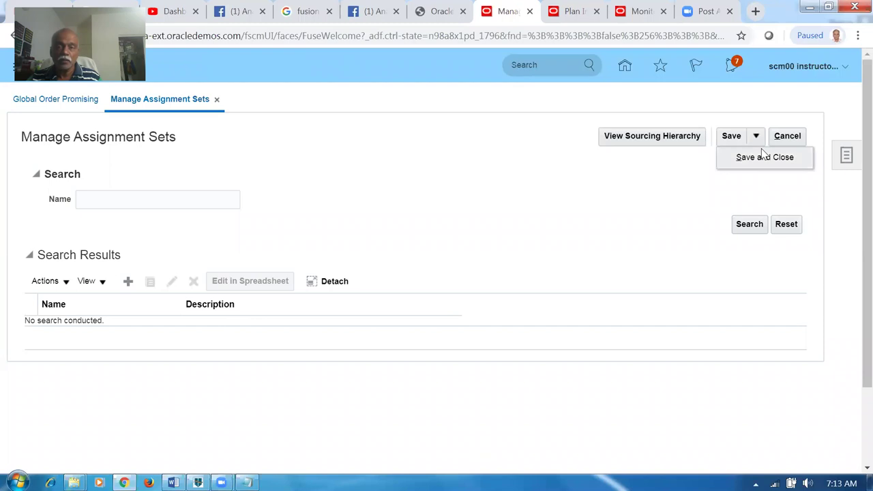
left_click(761, 155)
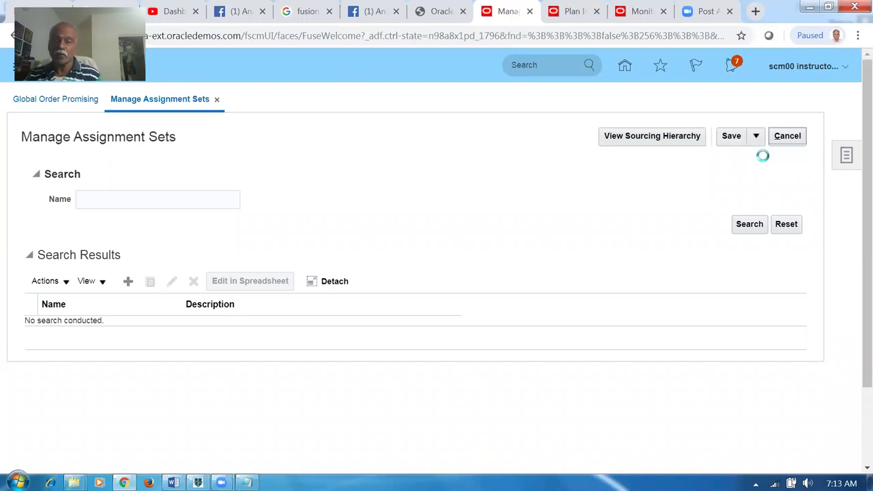
left_click(848, 165)
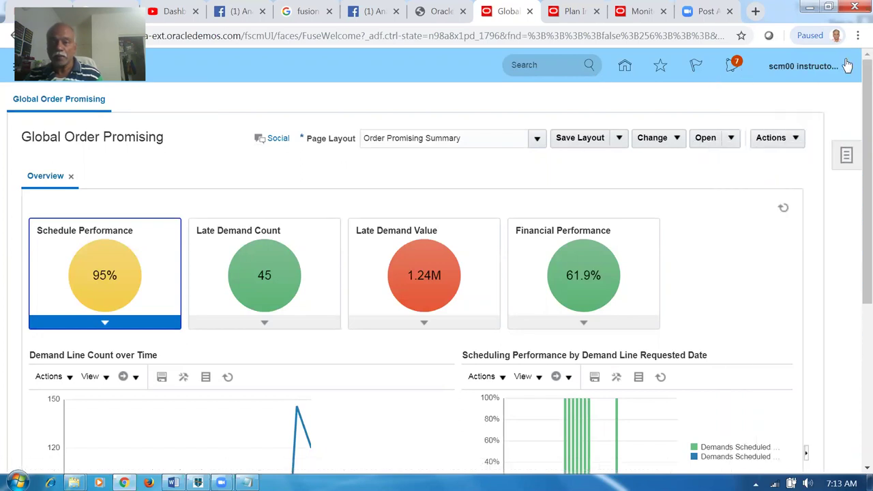
Go to Setup and Maintenance and open its task search page.
left_click(805, 69)
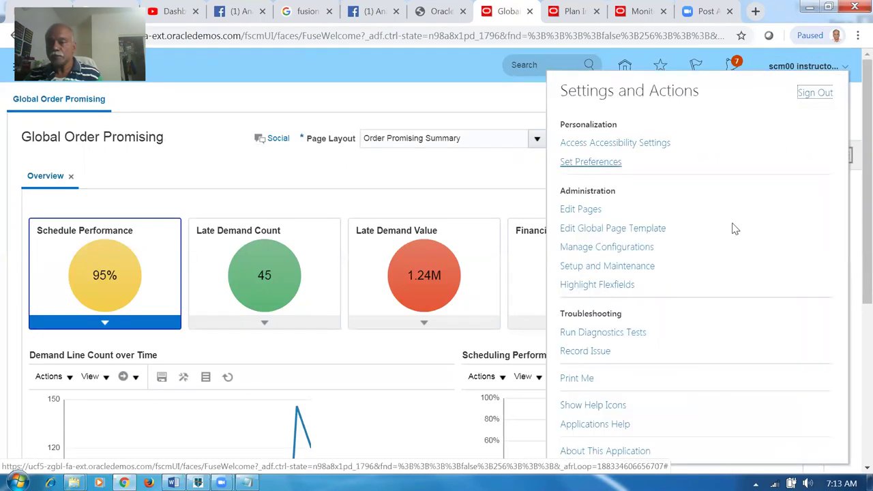
left_click(609, 269)
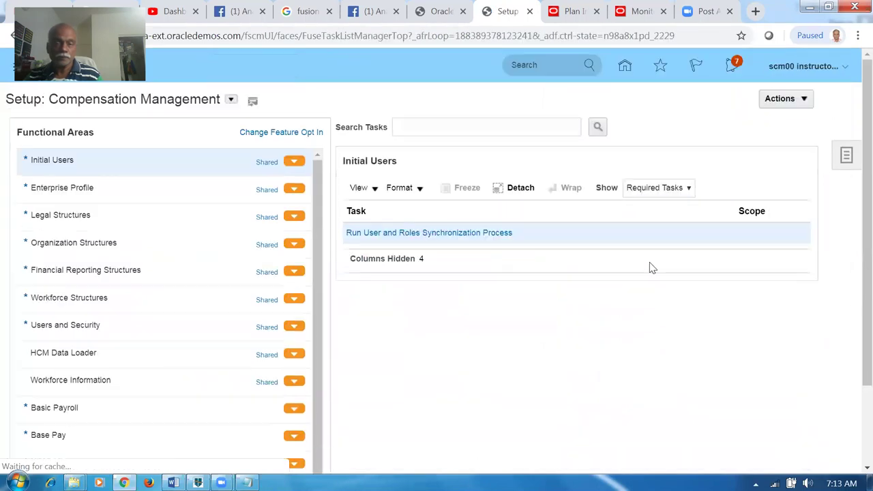
left_click(848, 157)
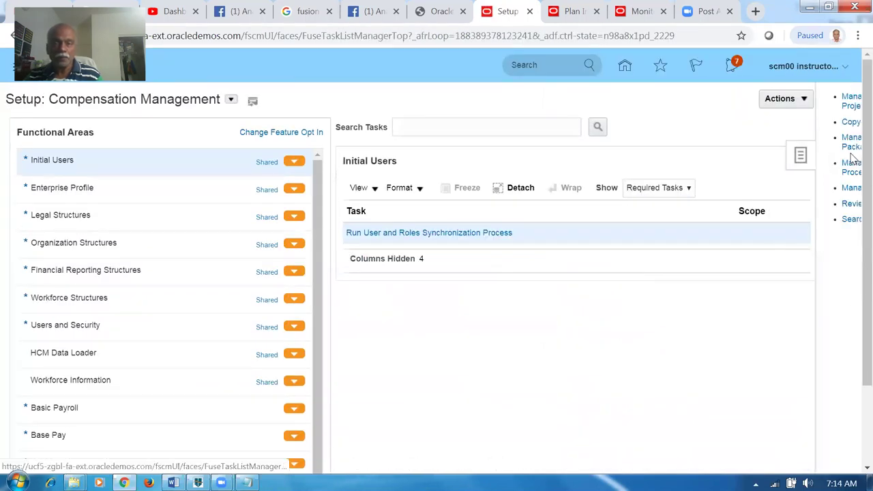
left_click(760, 218)
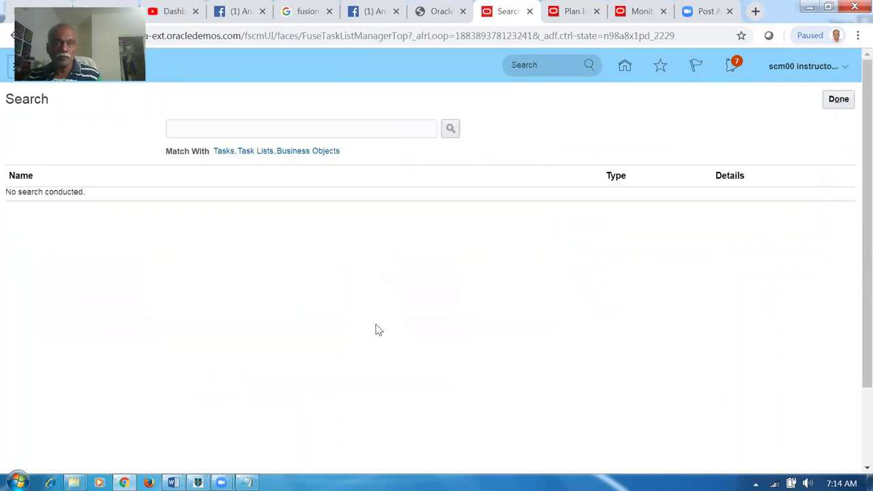
Search the setup tasks for man%admin%pro% and open Manage Administrator Profile Values.
left_click(240, 126)
type("man%admin%")
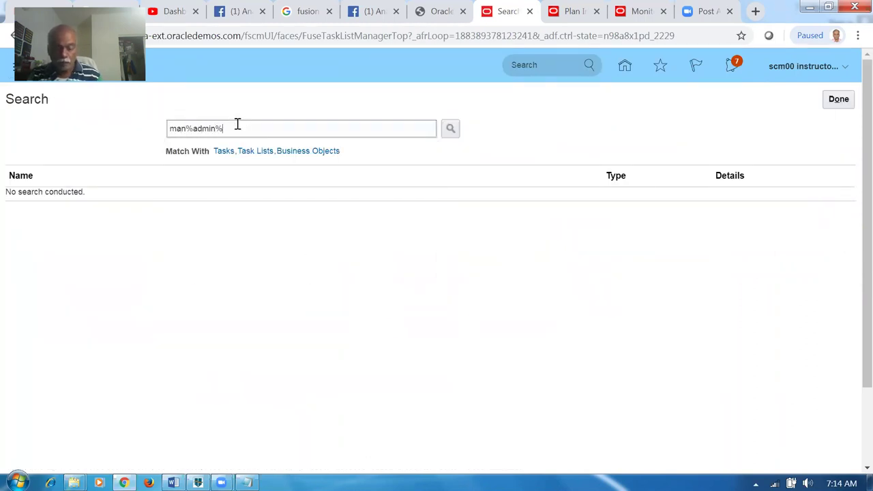
type("pro%")
key("Return")
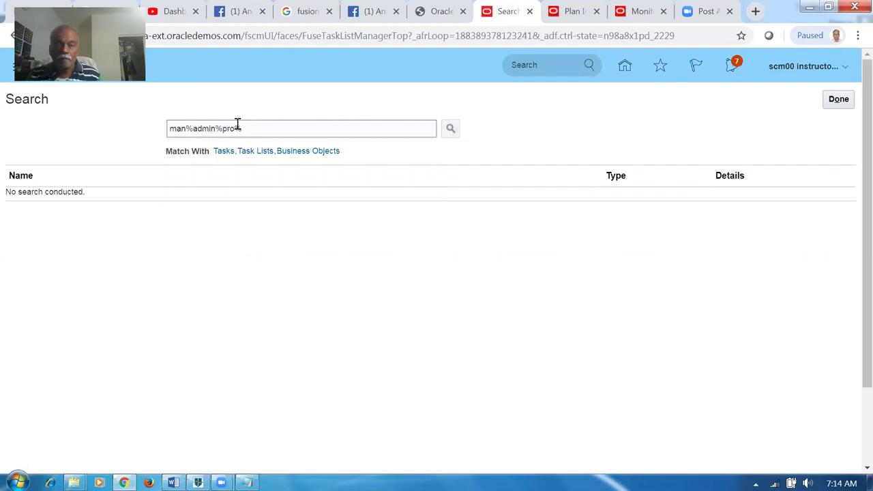
left_click(105, 201)
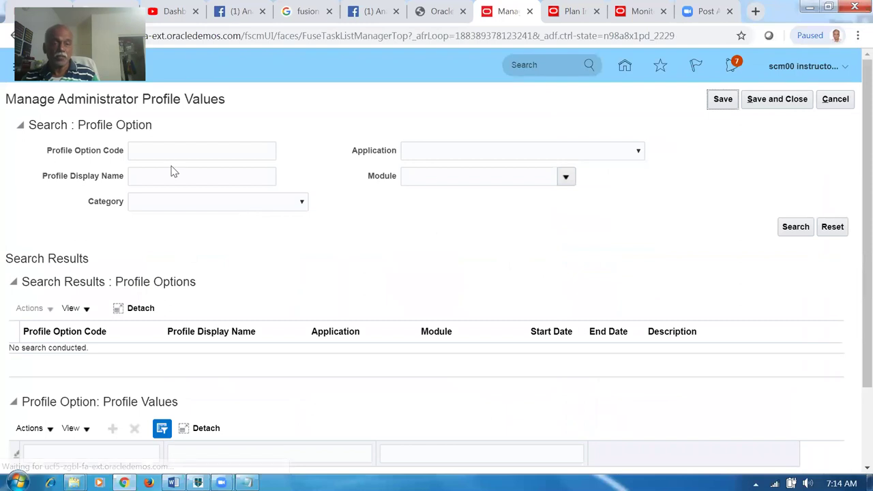
Search the profile options for the code MSP%DEF%.
left_click(167, 150)
type("MSP%DEF%")
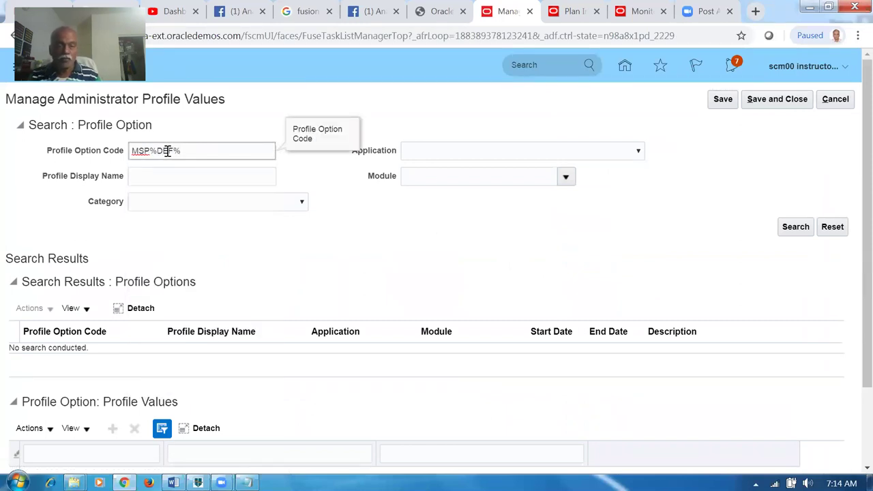
key("Return")
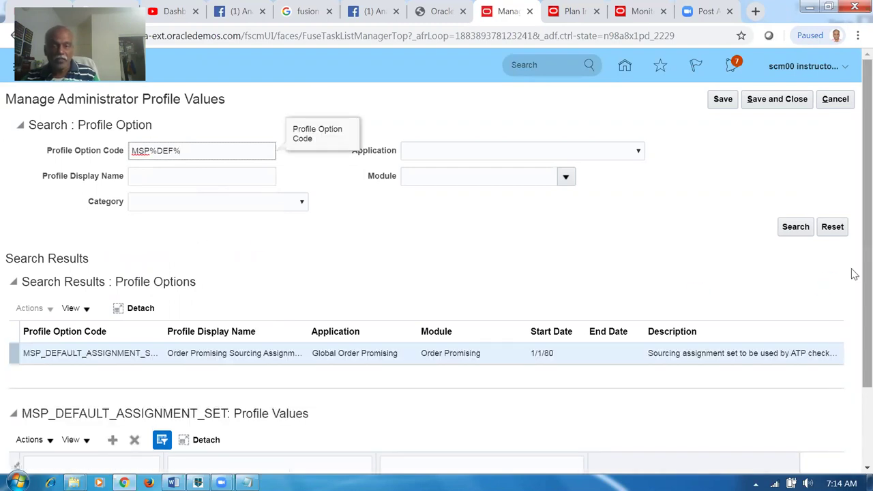
Set the Site-level value of MSP_DEFAULT_ASSIGNMENT_SET to A01_ASSIGN_SET, save and close the profile values, and leave the task search.
scroll(853, 327, "down", 2)
left_click(707, 419)
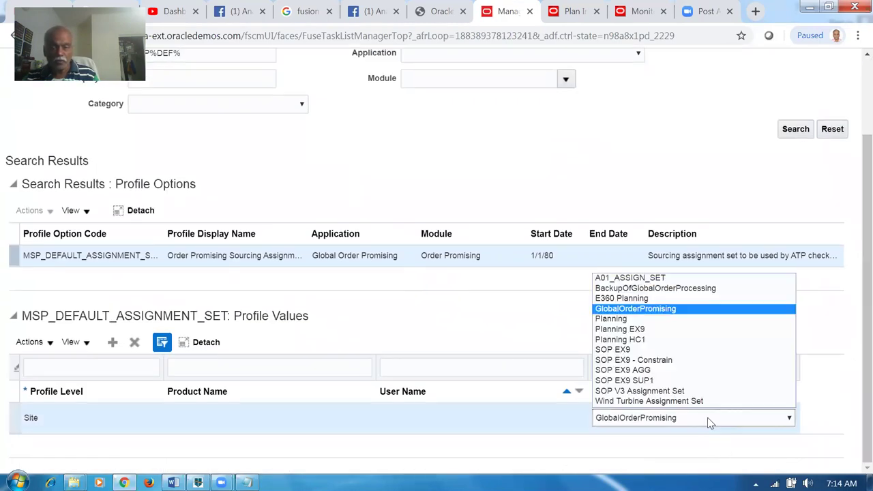
left_click(651, 272)
left_click(649, 423)
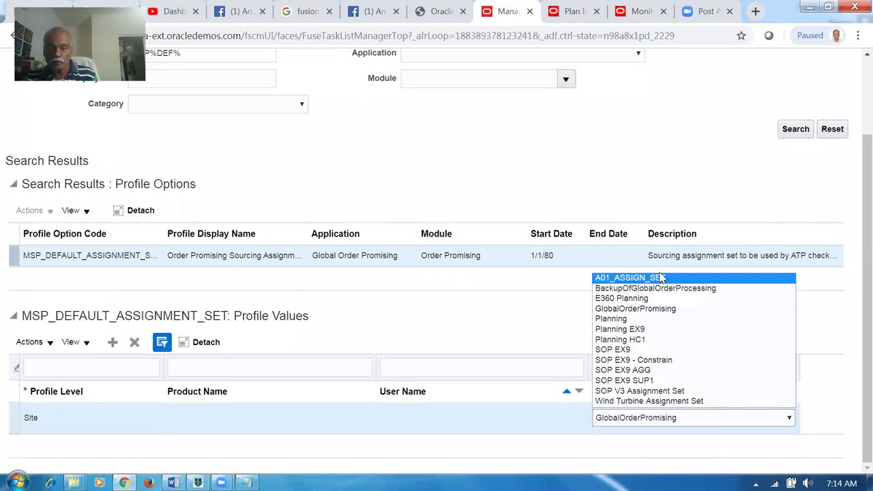
left_click(669, 308)
left_click(649, 422)
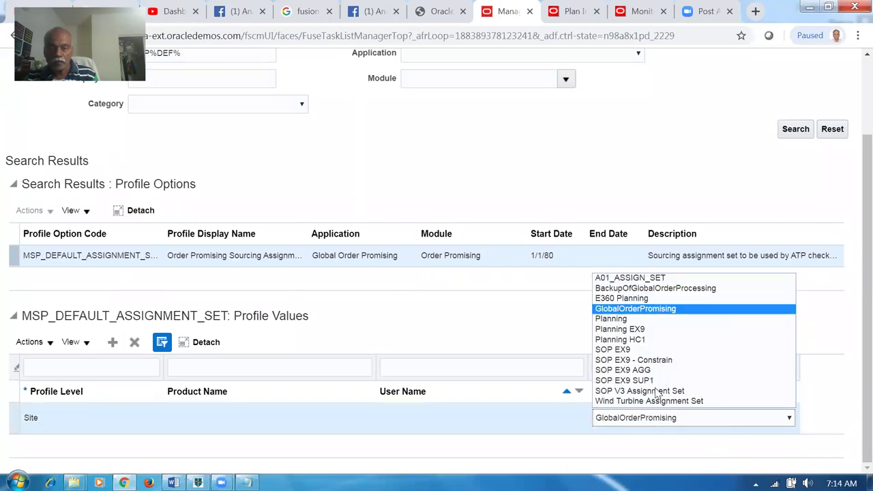
left_click(661, 279)
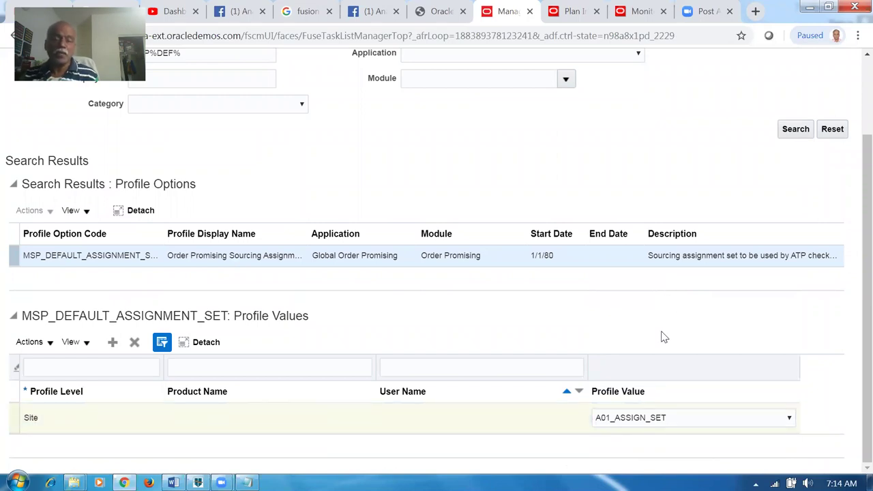
scroll(851, 311, "up", 2)
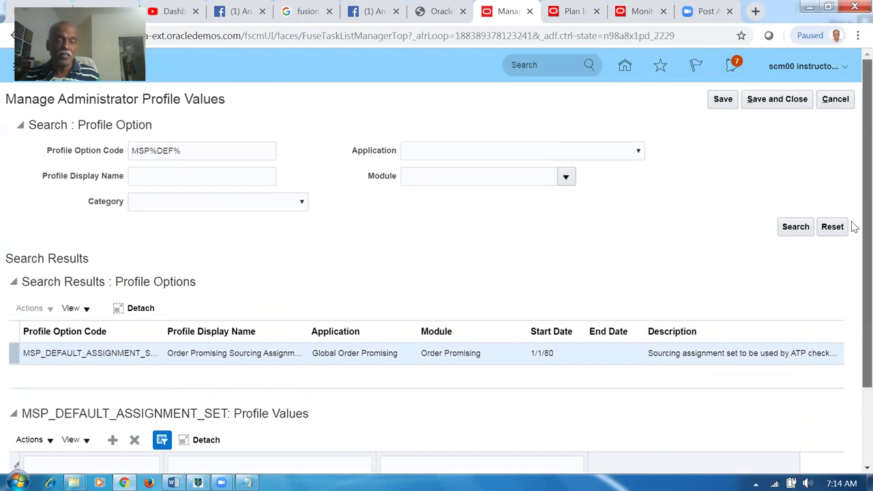
left_click(785, 103)
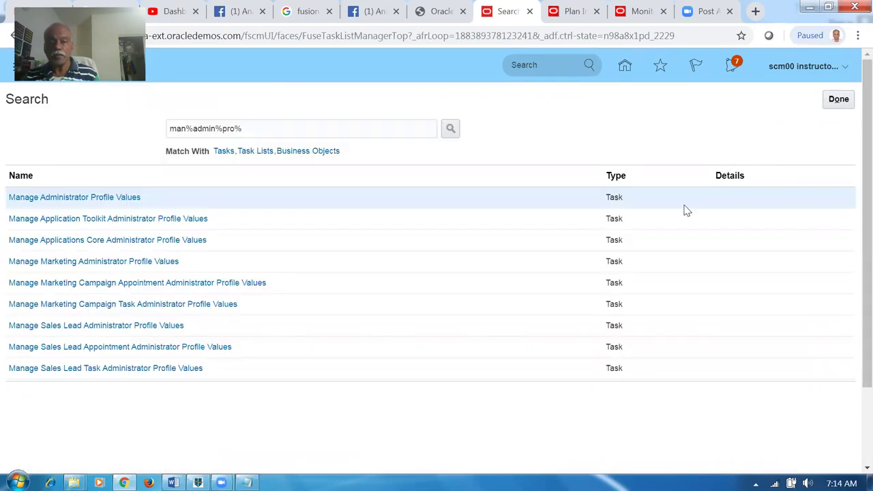
left_click(837, 99)
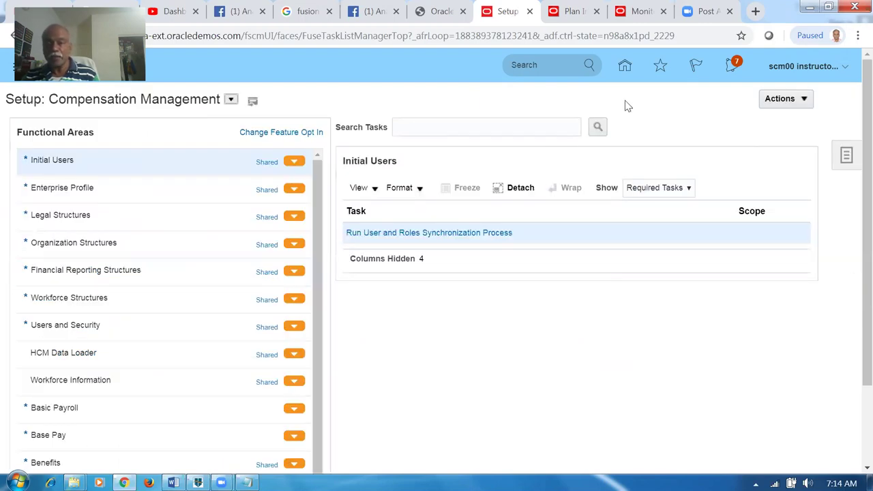
Return to the home page and open Plan Inputs under Supply Chain Planning.
left_click(624, 65)
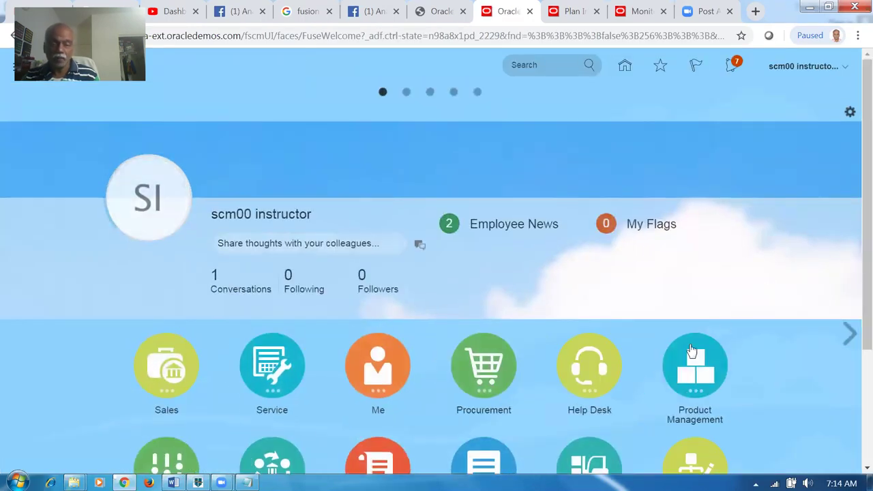
scroll(716, 343, "down", 1)
scroll(762, 396, "down", 1)
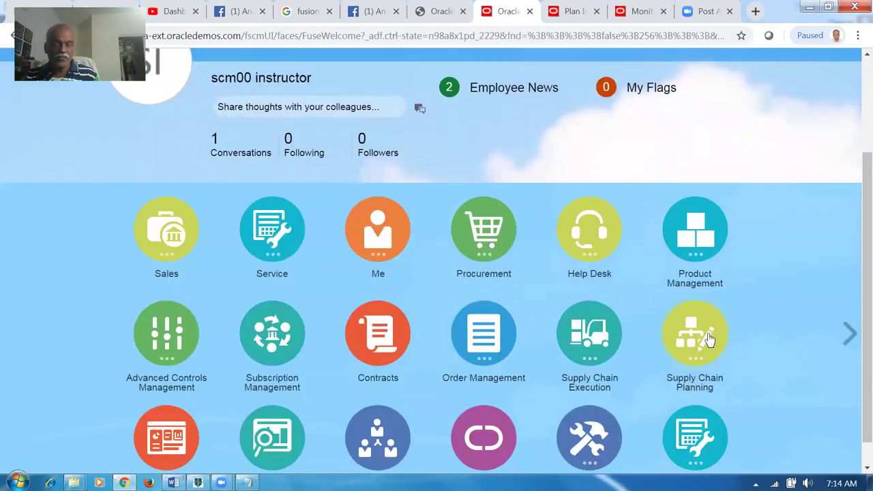
left_click(706, 335)
left_click(176, 423)
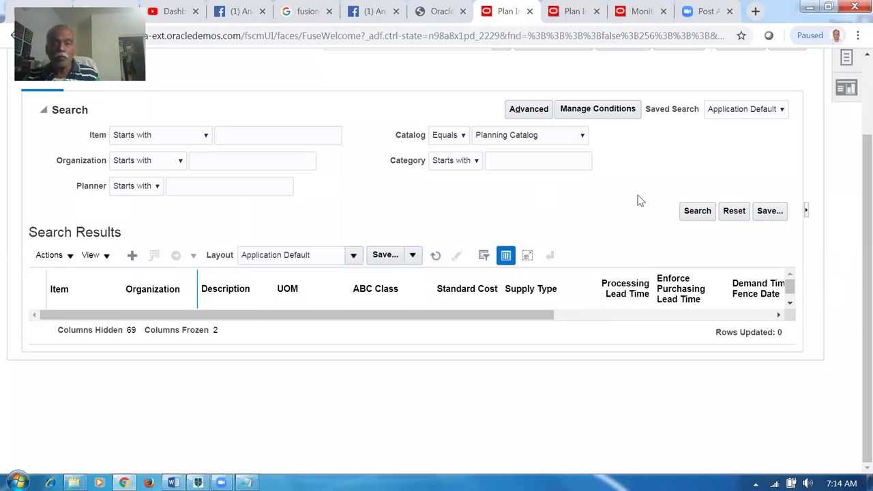
Search the plan input items for names starting with A01 and select the a01_BtoB_Buy row.
left_click(316, 137)
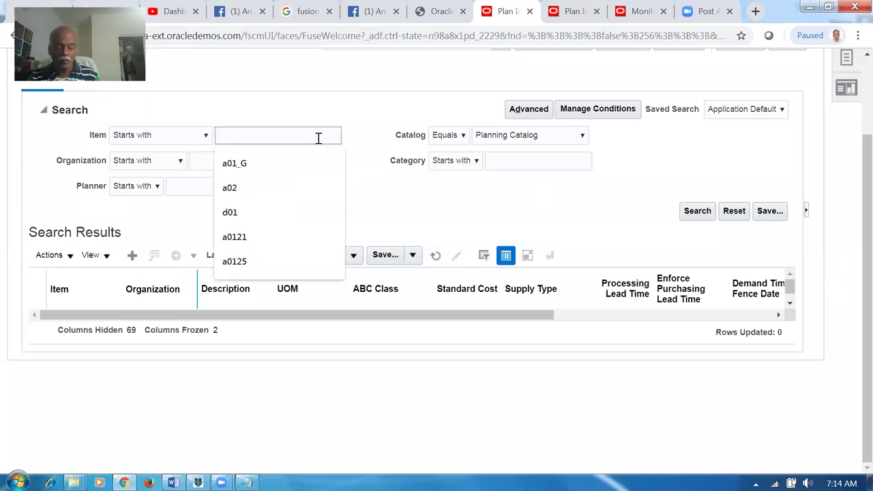
type("A01")
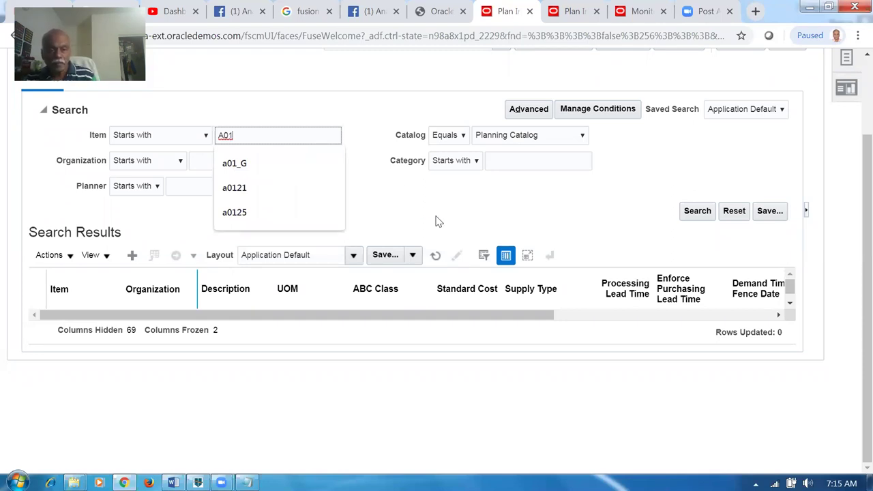
left_click(697, 211)
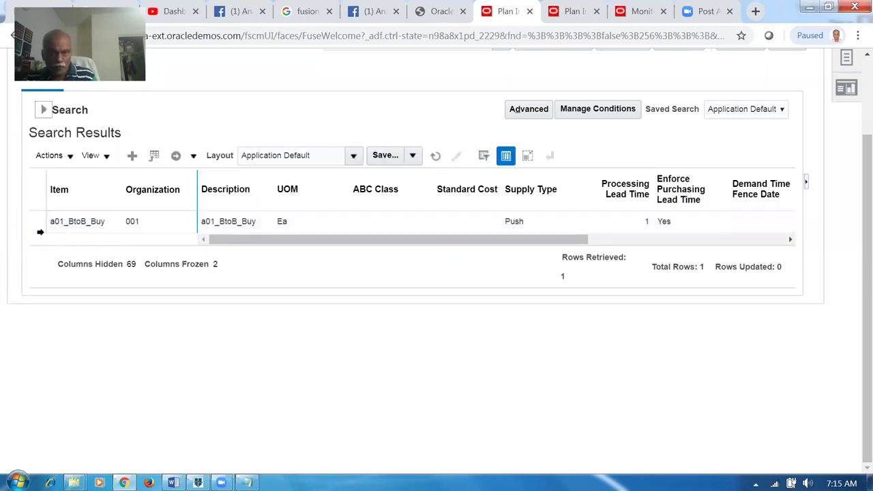
left_click(40, 228)
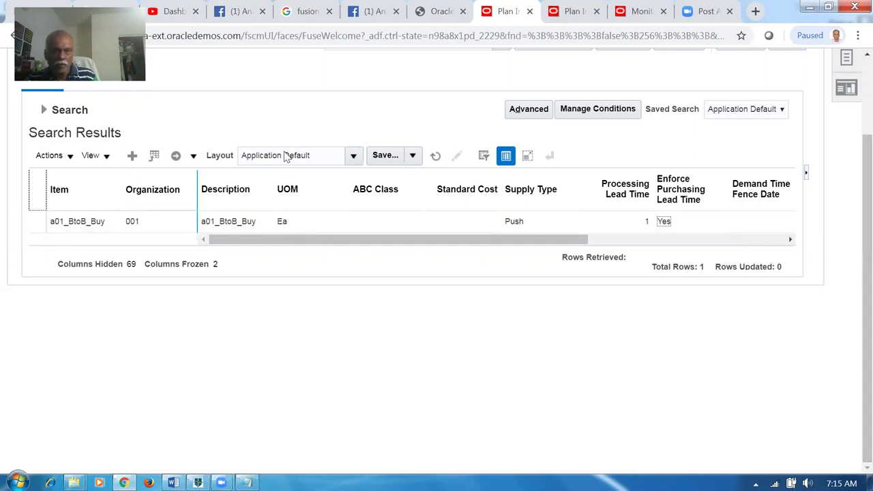
Expand the item search criteria, cancel out of Plan Inputs, and return to the home page's application list.
scroll(284, 158, "up", 3)
left_click(789, 138)
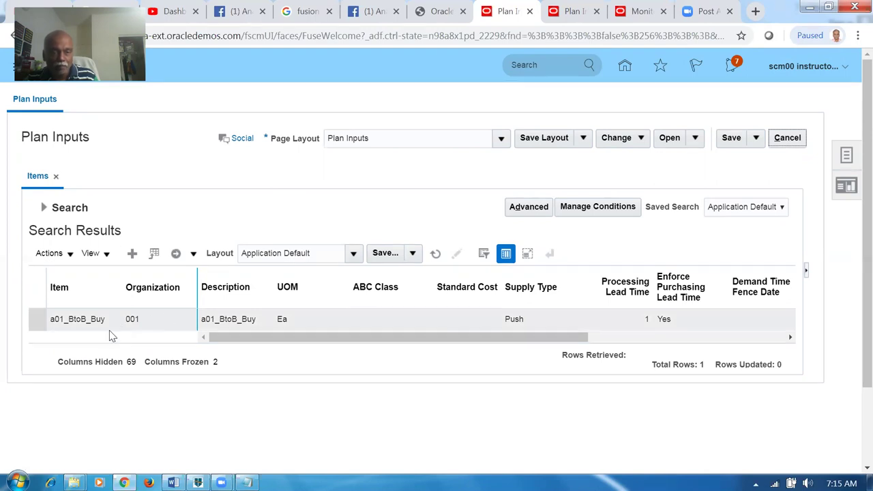
left_click(44, 207)
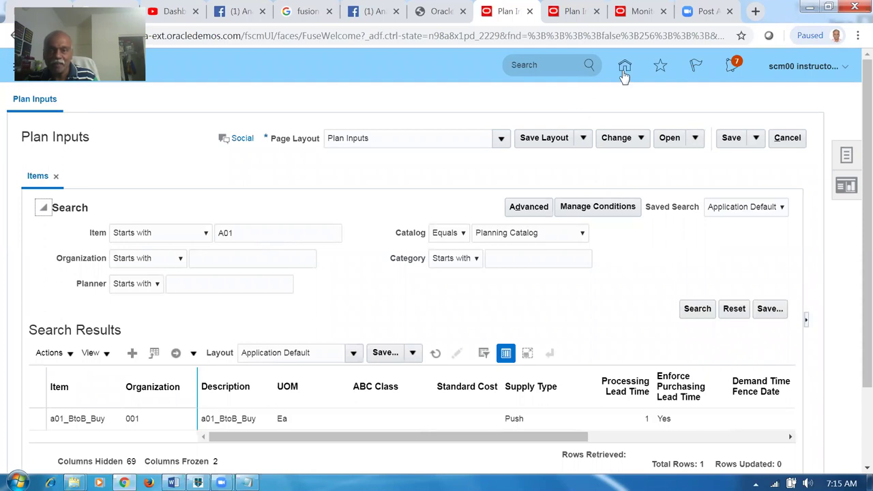
left_click(788, 138)
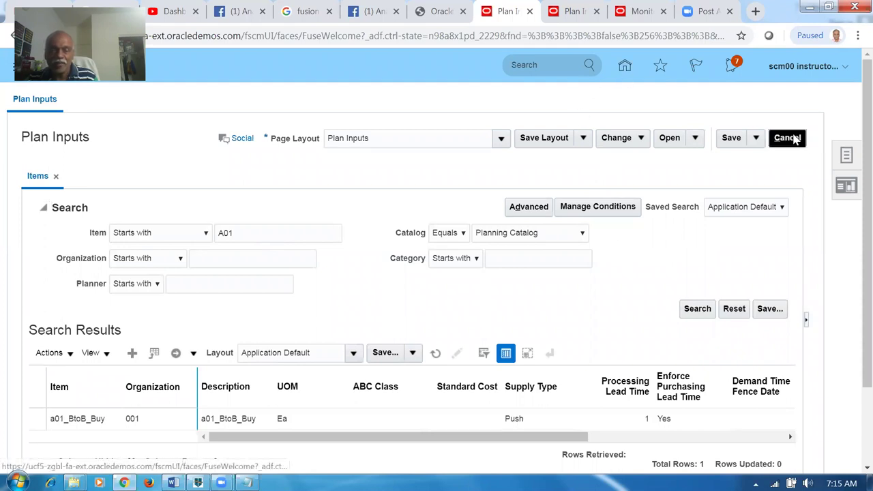
left_click(625, 64)
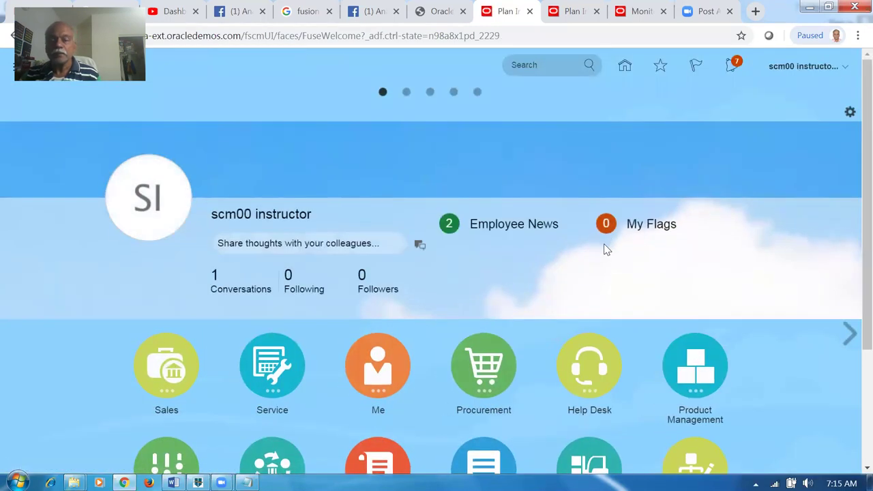
scroll(603, 244, "down", 3)
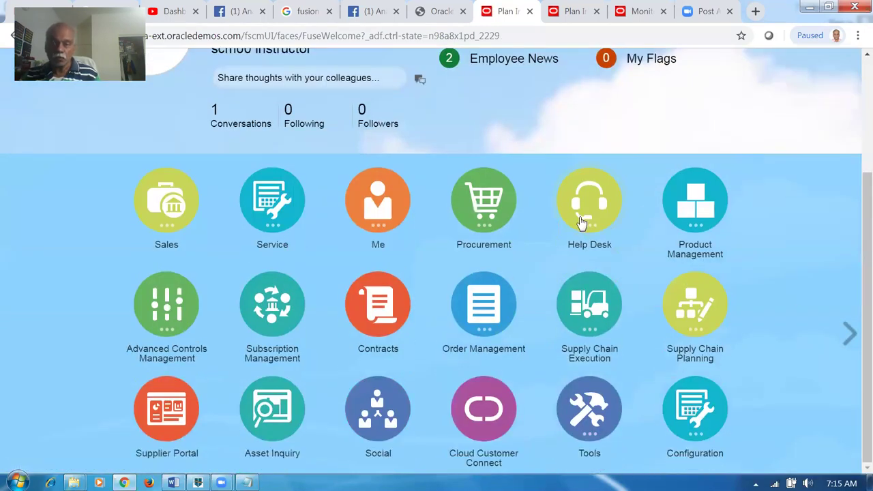
Open Global Order Promising under Order Management and go to Manage Assignment Sets.
left_click(473, 331)
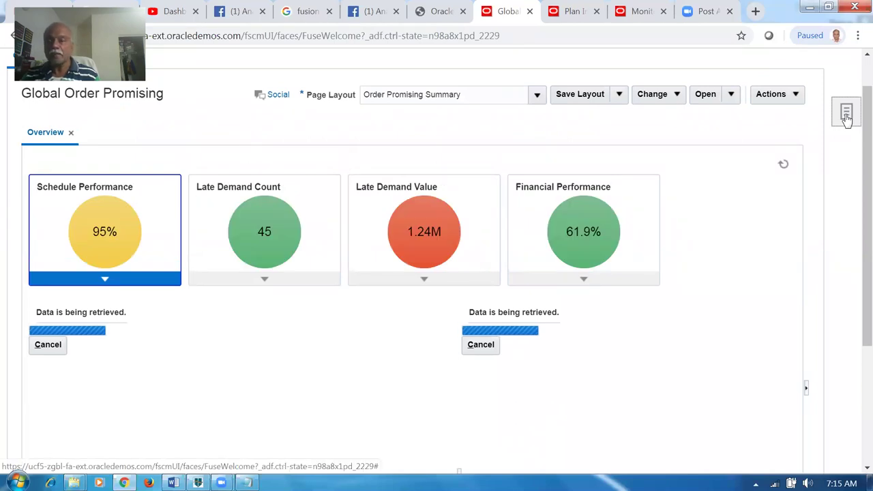
left_click(845, 117)
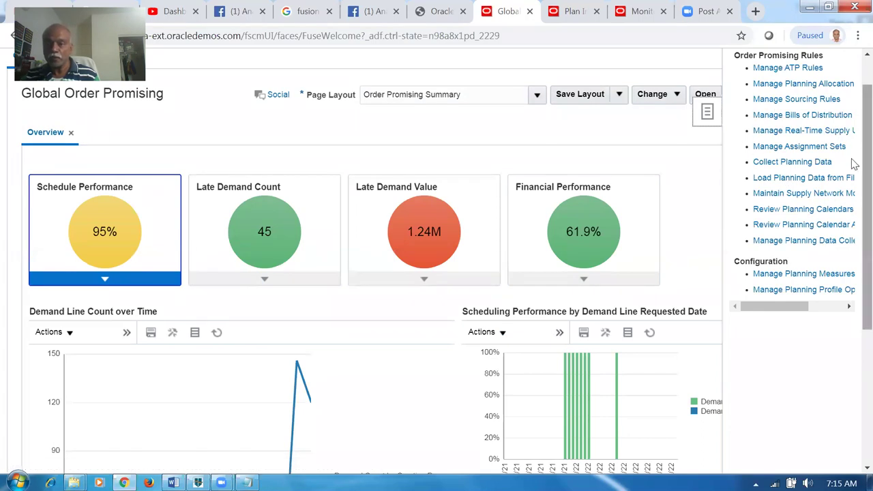
scroll(852, 137, "up", 1)
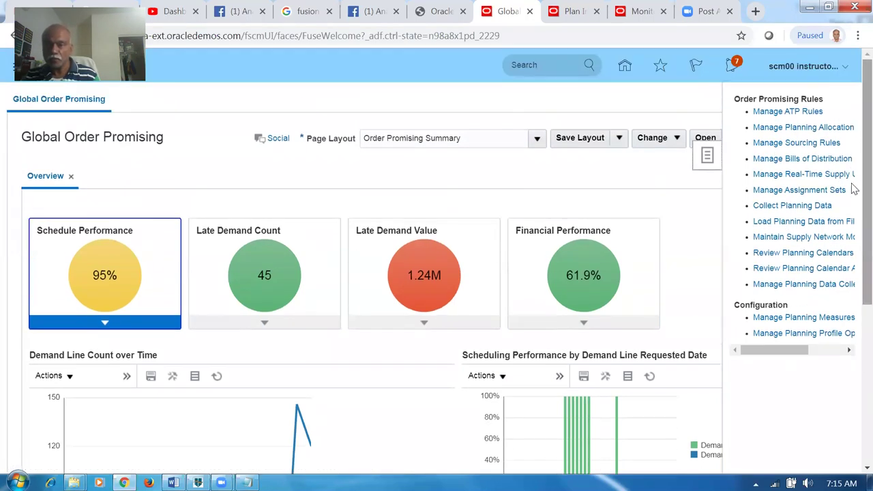
left_click(795, 191)
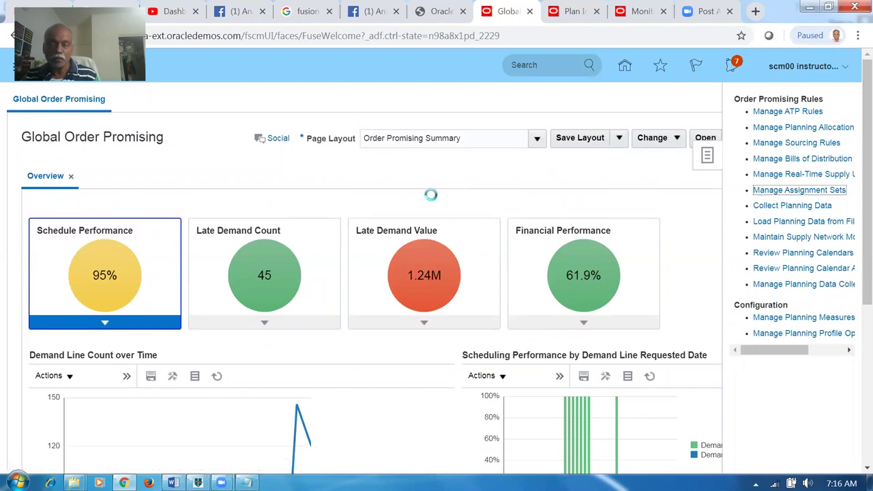
Search the assignment sets for names starting with a01 and open A01_ASSIGN_SET for editing.
left_click(202, 200)
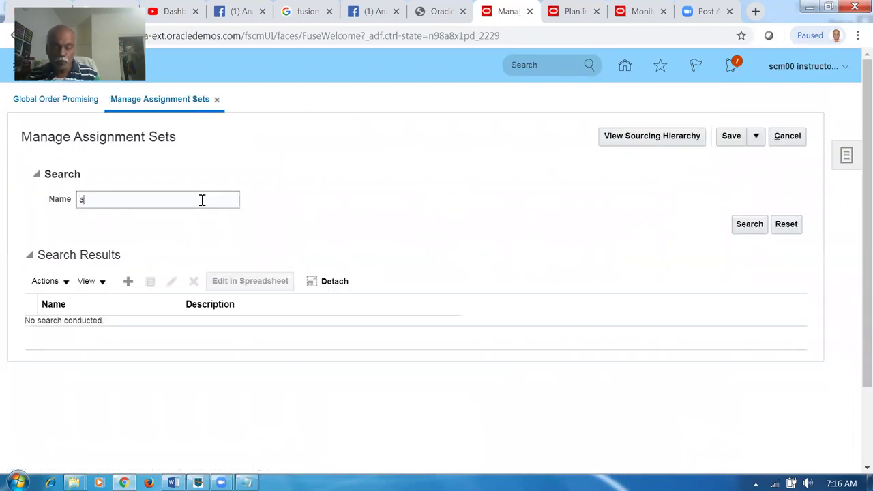
type("a01")
key("Return")
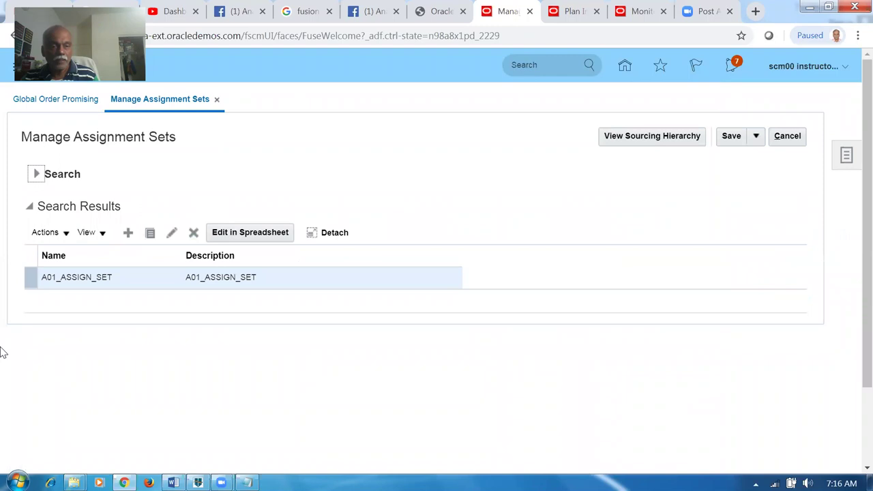
left_click(172, 233)
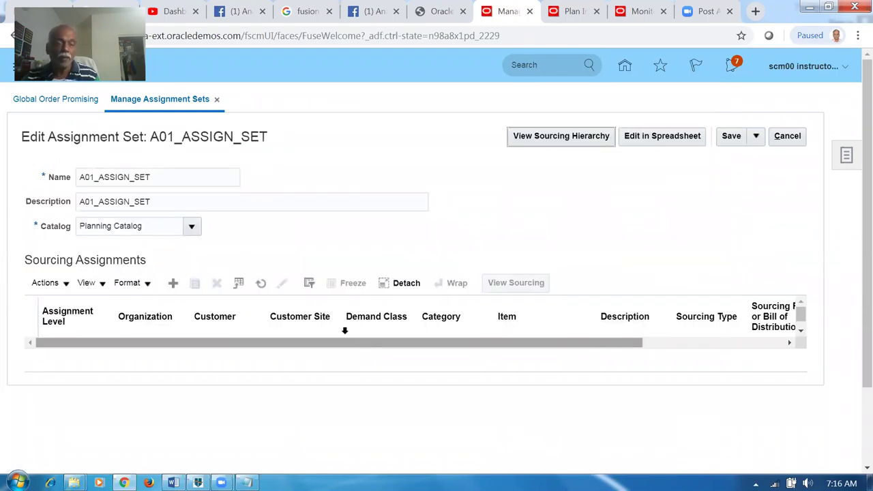
Add a sourcing assignment to A01_ASSIGN_SET with the assignment level Category and organization.
left_click(174, 283)
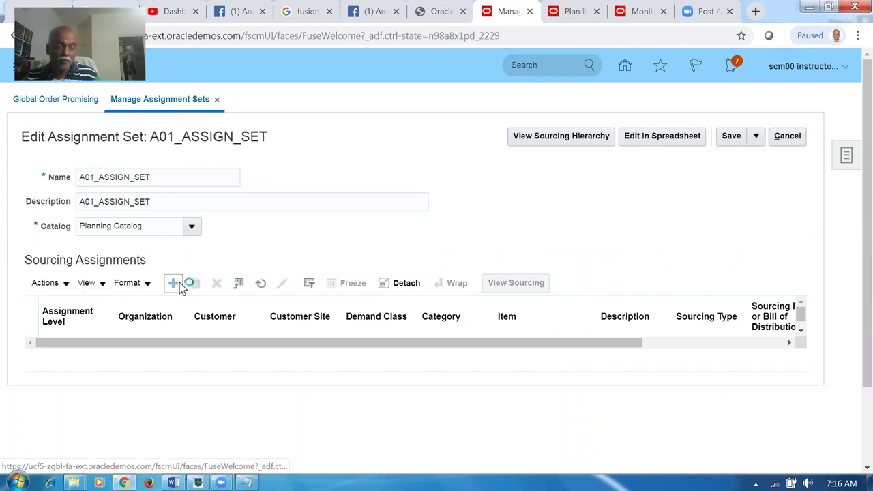
left_click(73, 356)
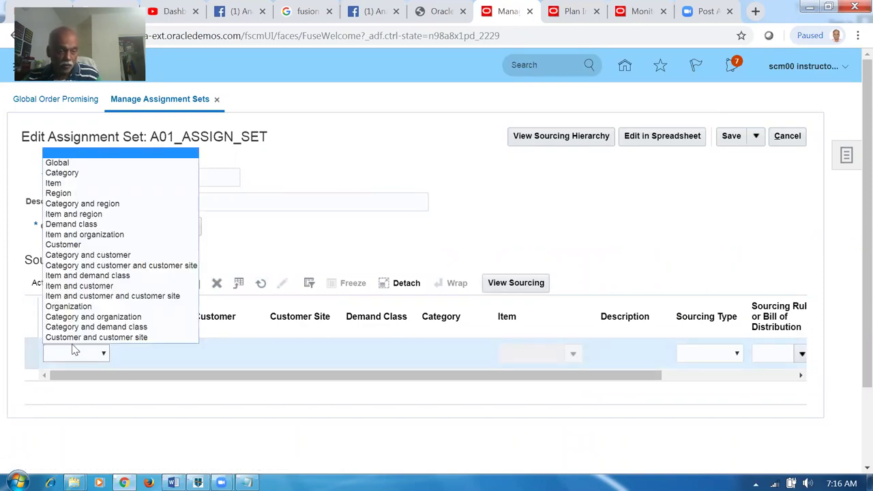
left_click(76, 317)
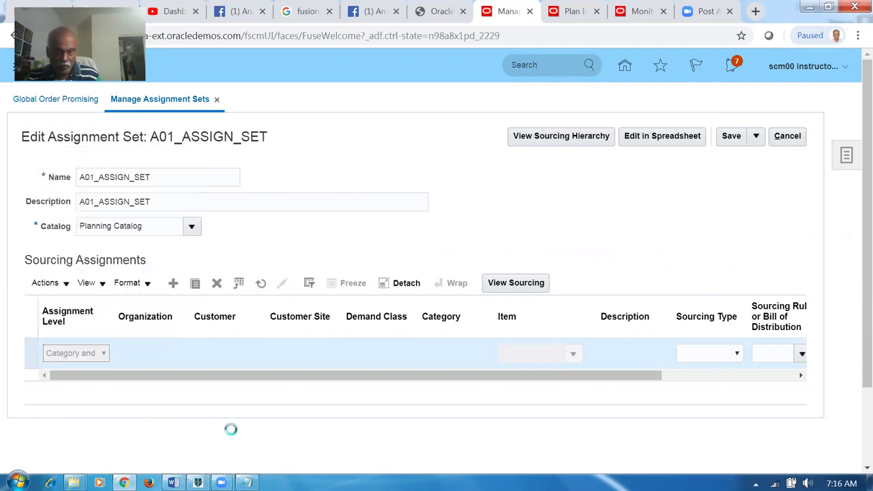
left_click(434, 348)
type("a01")
key("Tab")
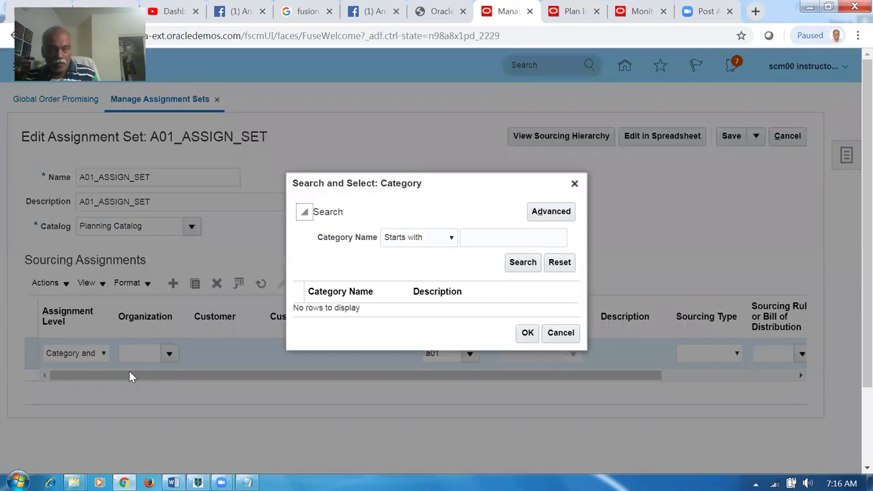
left_click(559, 332)
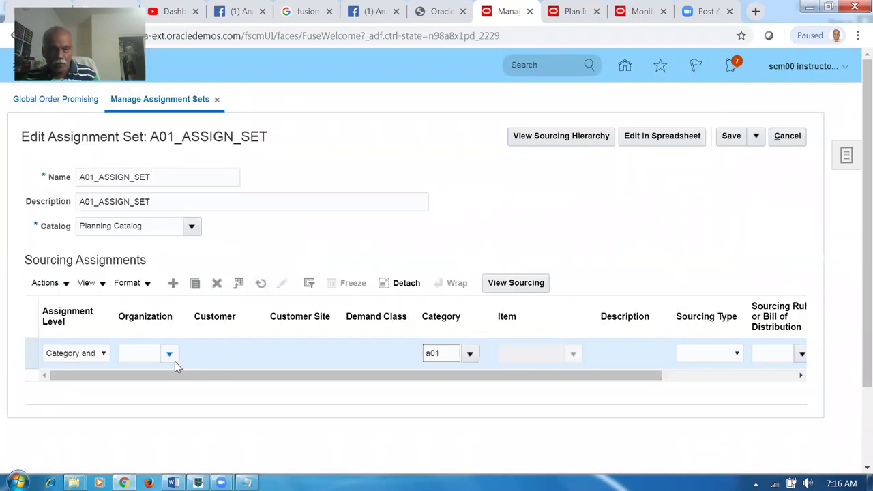
Set the new assignment's organization to 001 and its category to a01_computers.
left_click(169, 353)
type("001")
key("Tab")
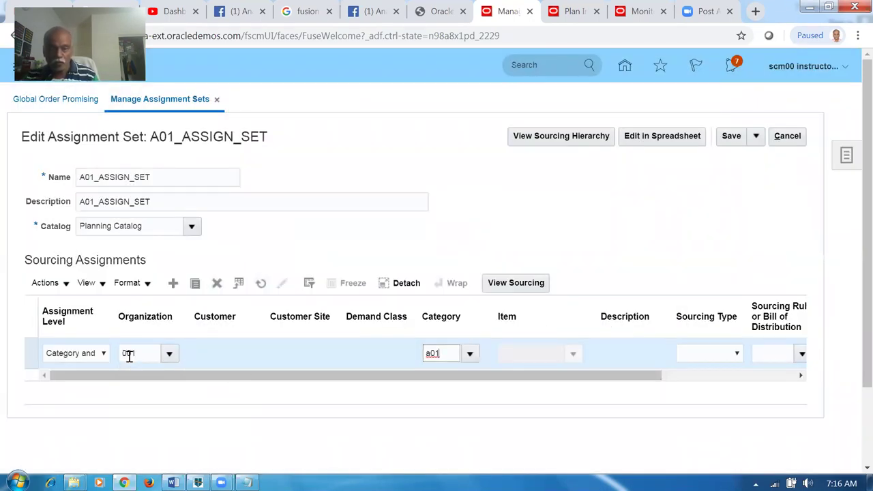
double_click(452, 352)
type("a01")
key("Tab")
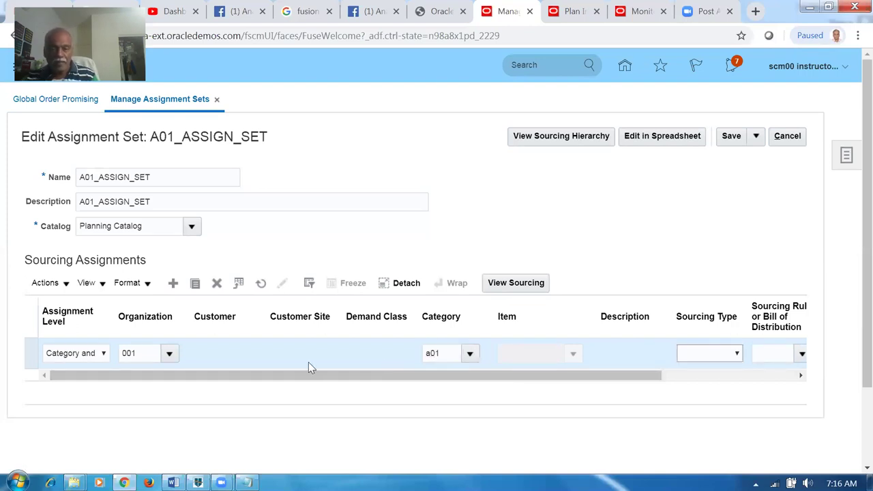
left_click(469, 354)
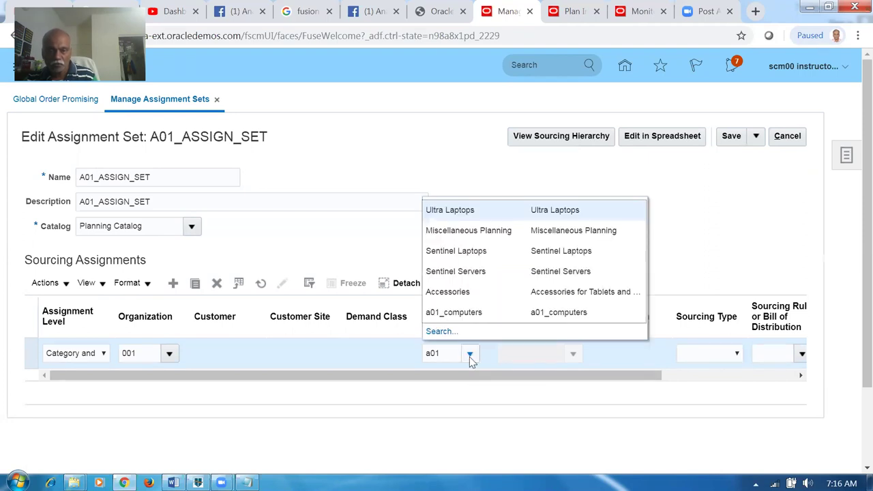
left_click(453, 311)
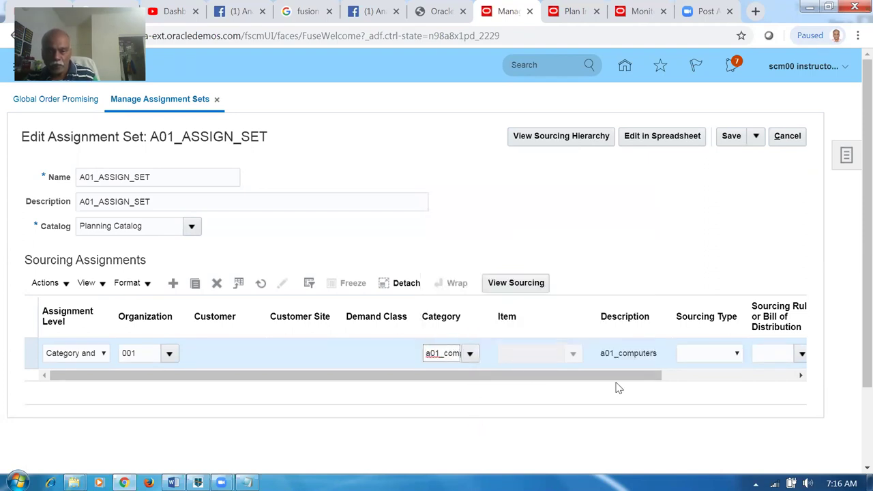
Set the category assignment's sourcing type to Sourcing rule and select the rule a01_Global_Buy.
left_click(704, 359)
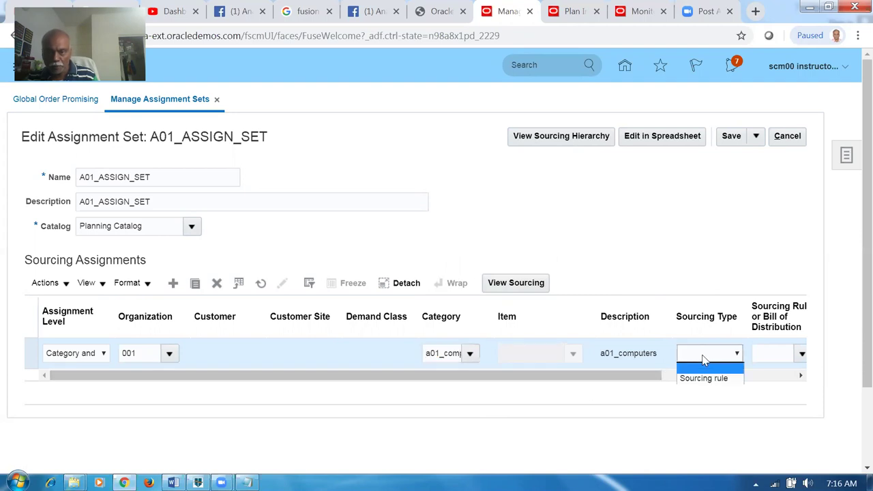
left_click(704, 379)
left_click(767, 357)
type("a")
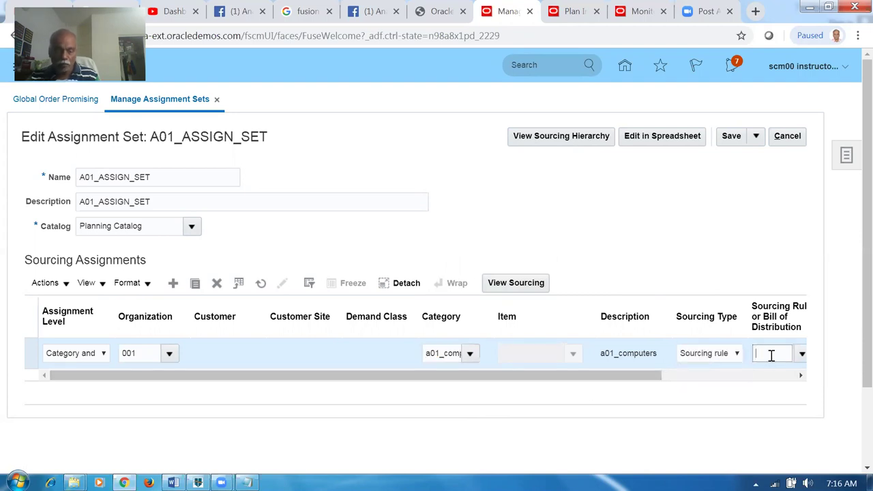
type("01")
key("Tab")
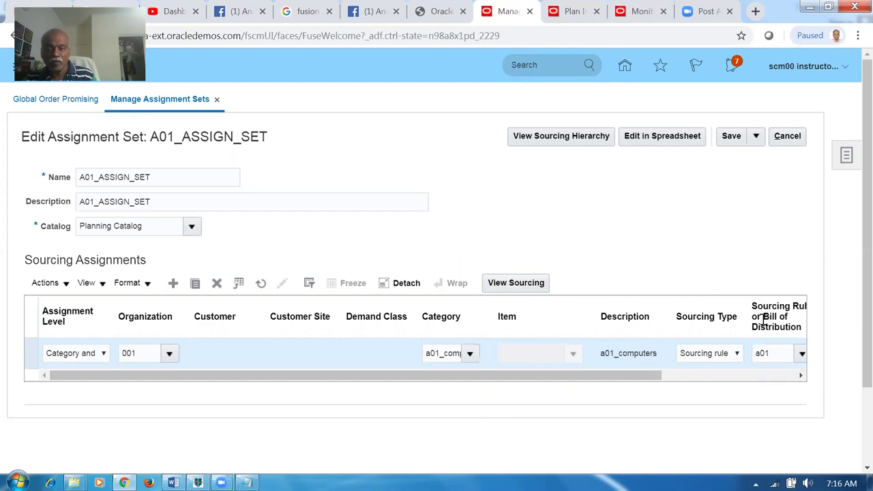
left_click(436, 290)
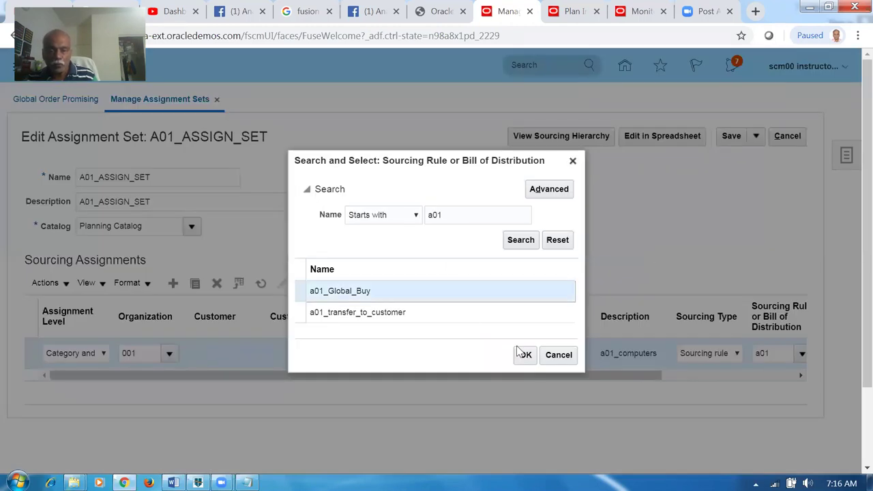
left_click(523, 354)
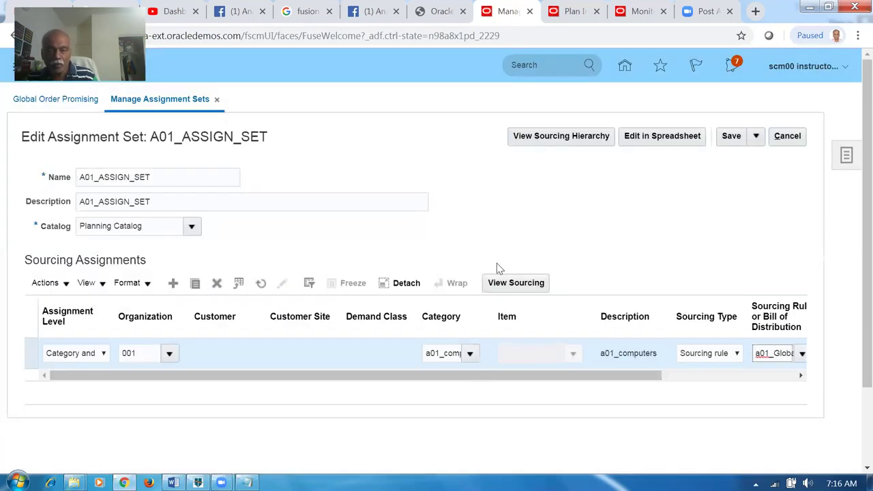
Add a second sourcing assignment at the Global level with sourcing type Sourcing rule and the rule a01_transfer_to_customer.
left_click(174, 284)
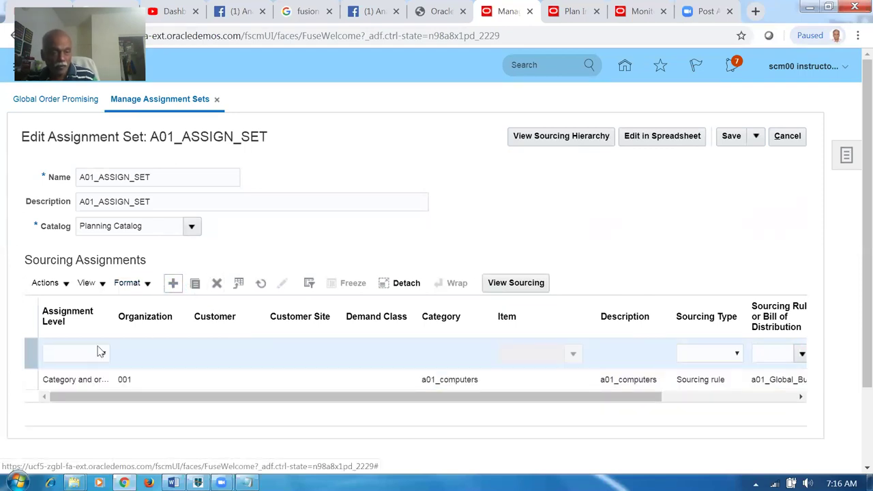
left_click(58, 359)
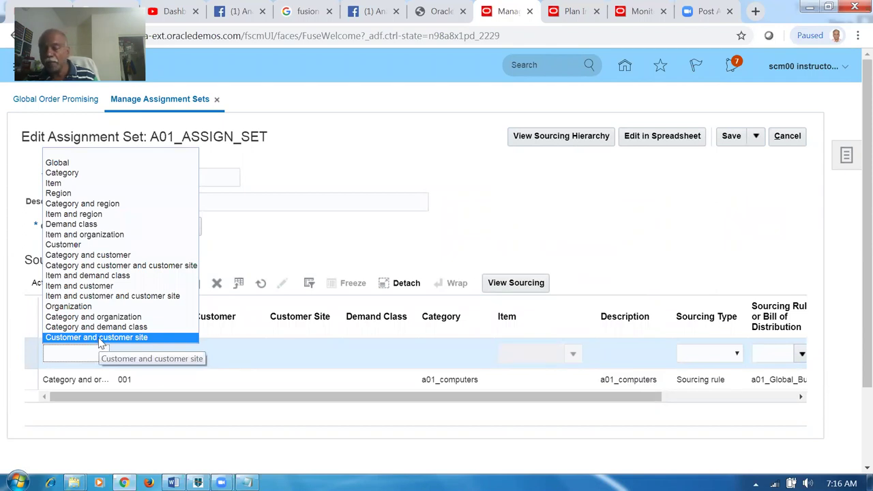
left_click(56, 163)
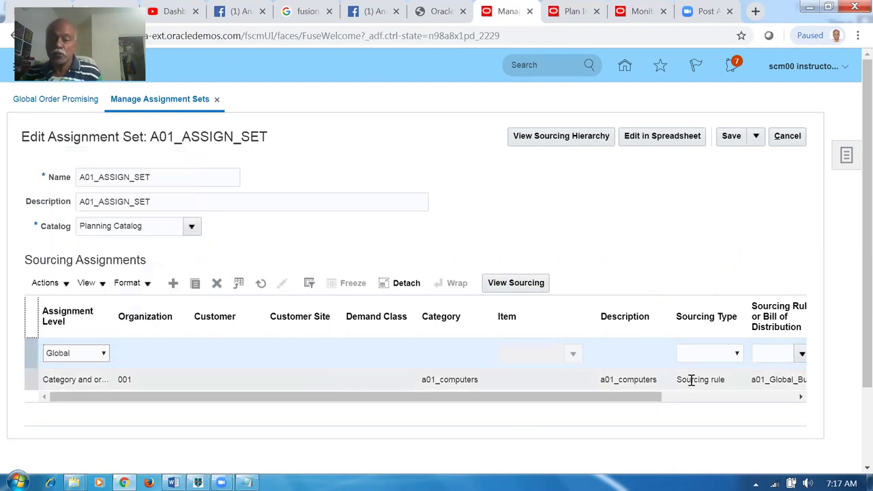
left_click(713, 357)
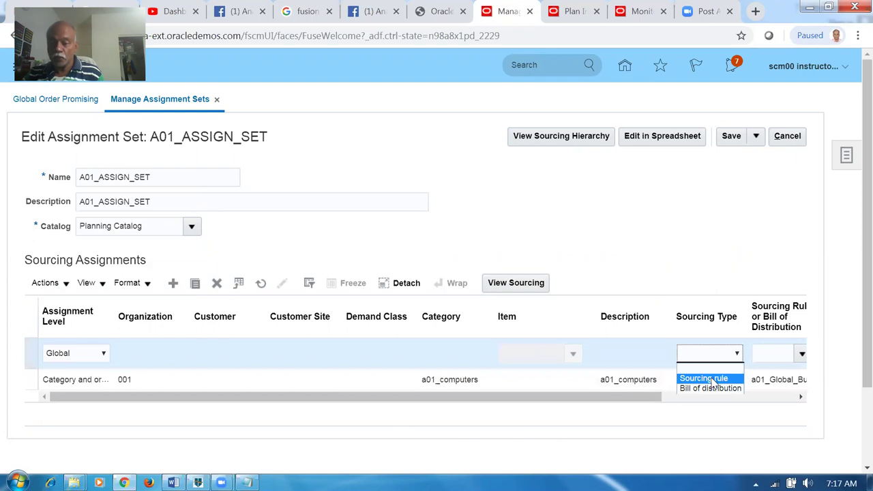
left_click(706, 379)
left_click(765, 360)
type("a01")
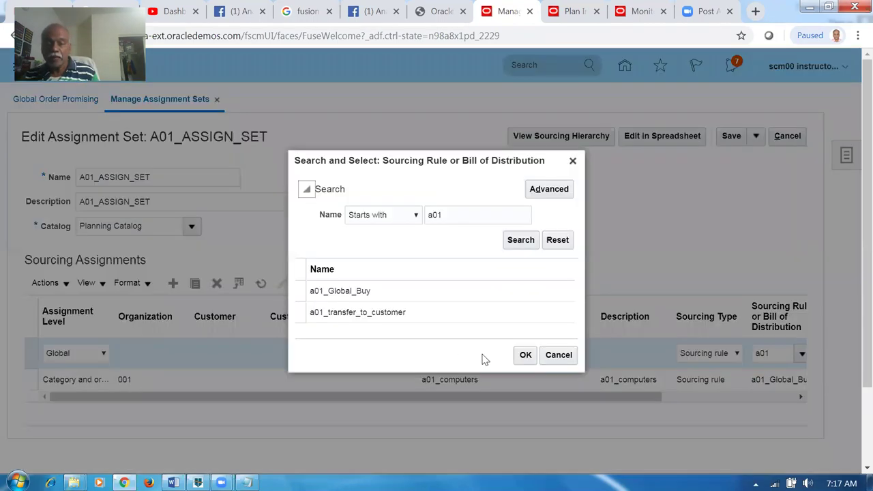
left_click(409, 315)
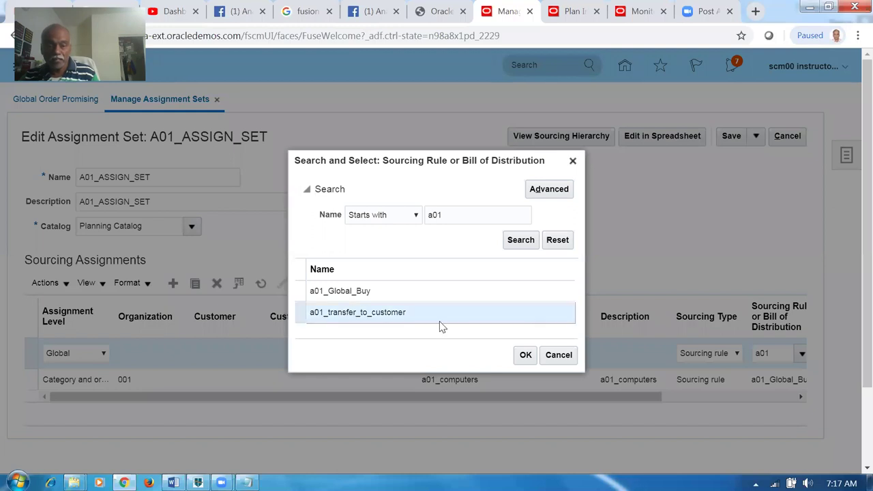
left_click(523, 356)
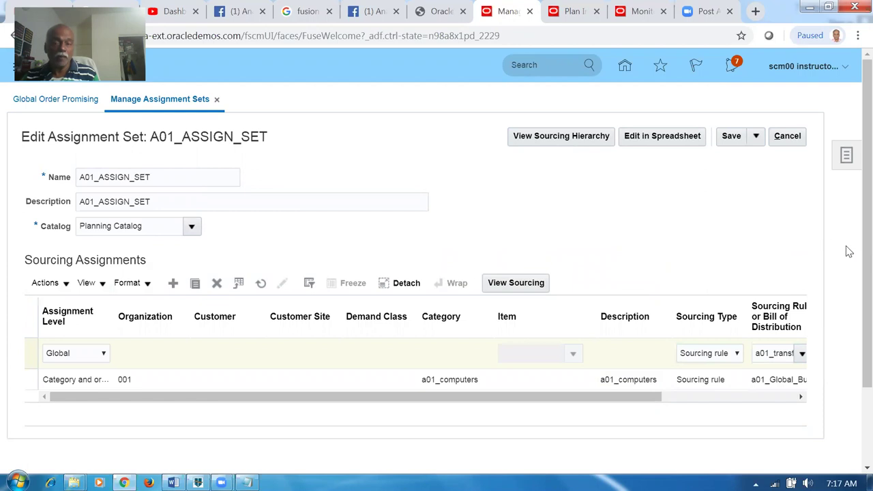
Save and close A01_ASSIGN_SET, and save and close Manage Assignment Sets.
left_click(757, 142)
left_click(756, 157)
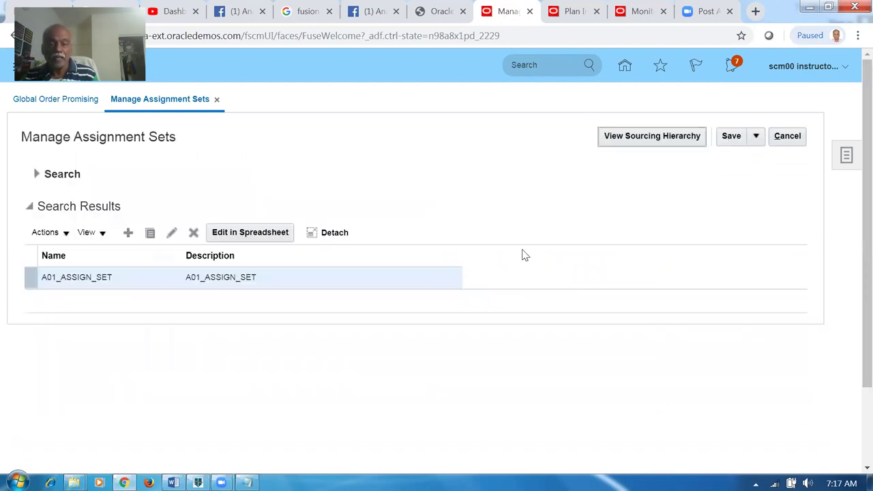
left_click(754, 137)
left_click(743, 156)
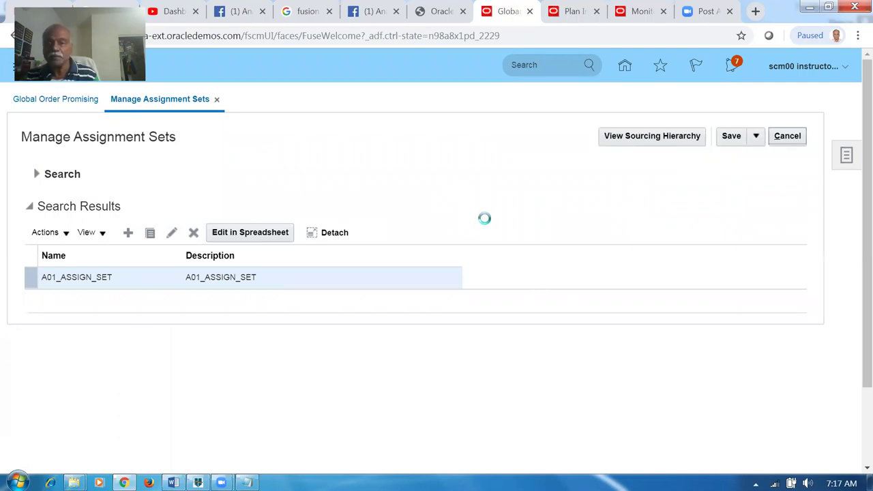
Return to the home page and open Plan Inputs under Supply Chain Planning.
left_click(625, 66)
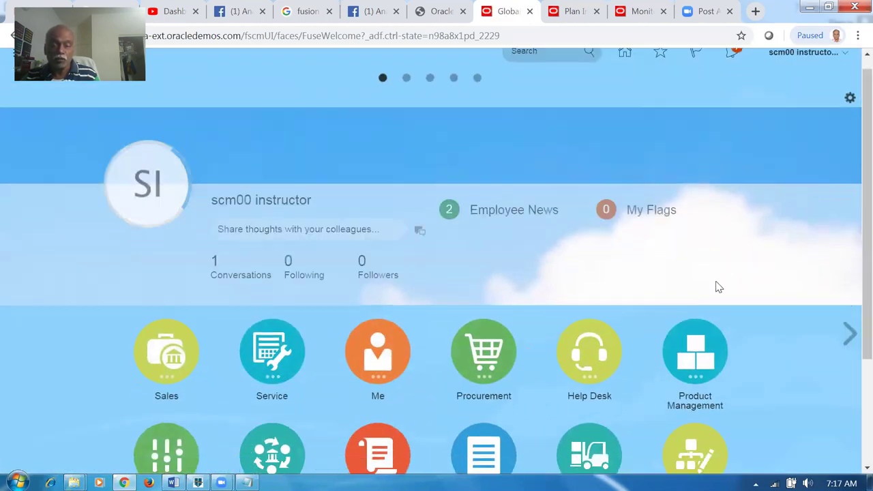
scroll(715, 286, "down", 2)
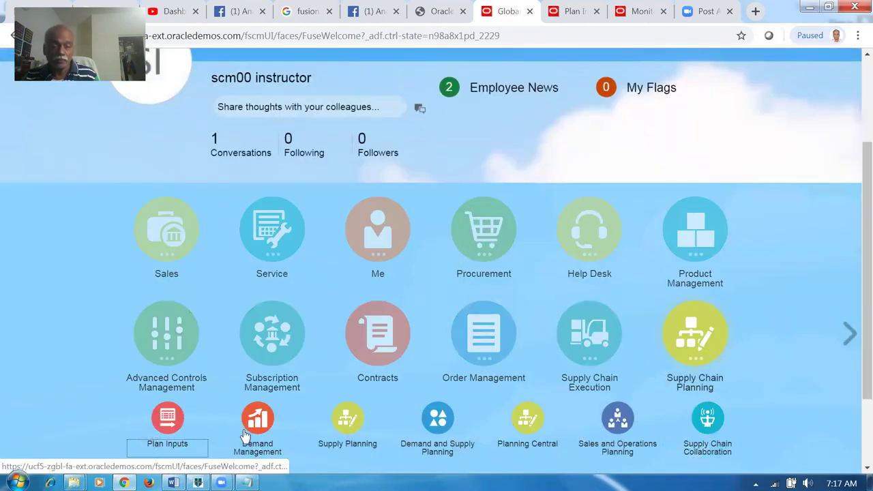
left_click(163, 417)
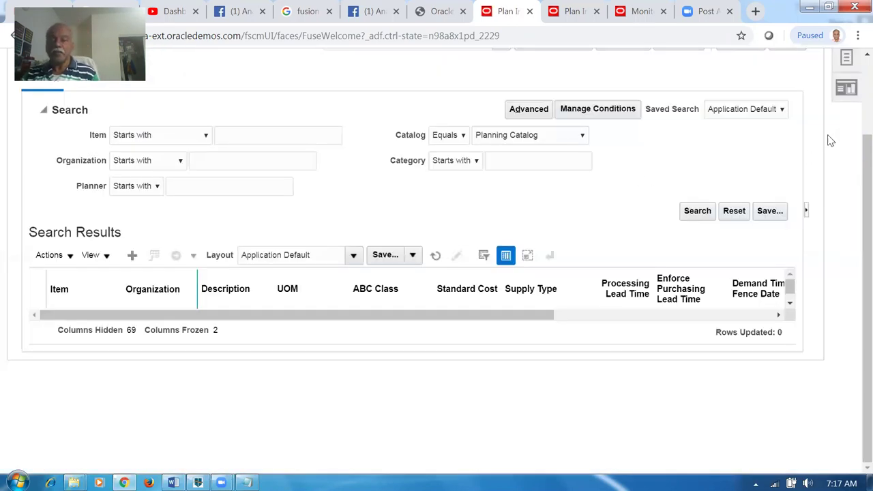
Start Collect Planning Data and set the source system to OPS.
scroll(851, 189, "up", 2)
left_click(846, 152)
left_click(792, 112)
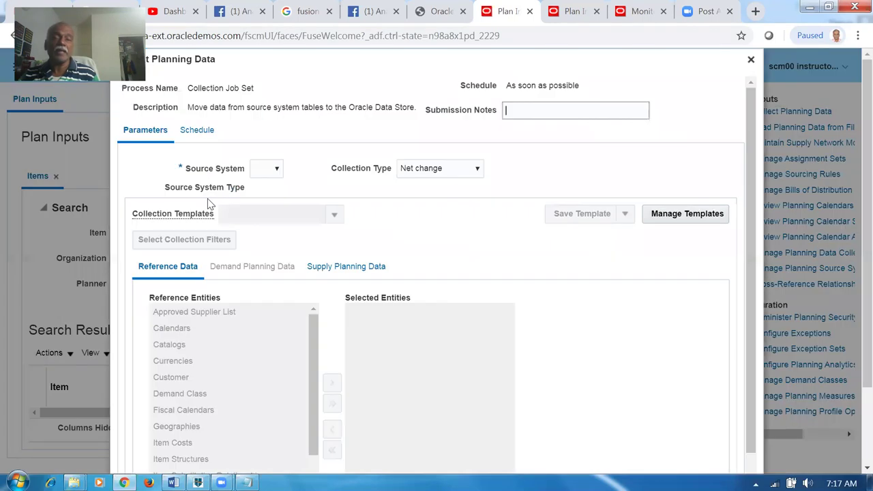
left_click(257, 172)
left_click(260, 193)
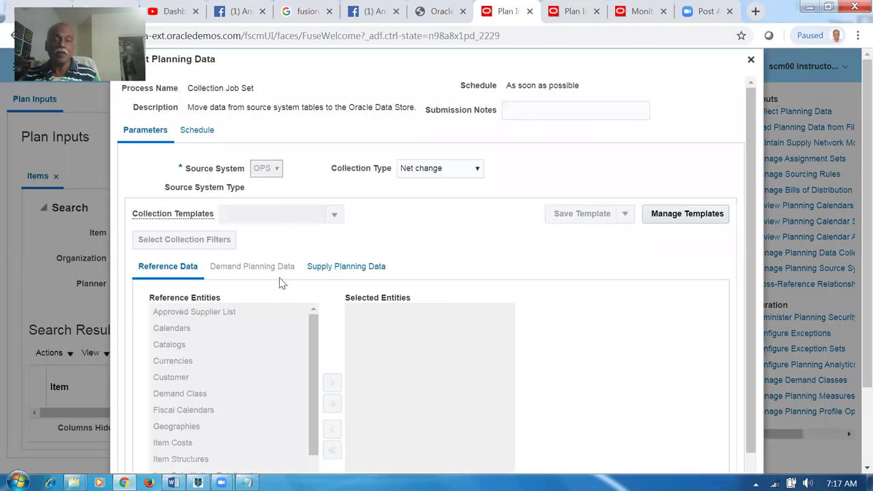
Add Order Orchestration Reference Objects to the selected reference entities and submit the net change collection, accepting the warning.
scroll(432, 267, "down", 3)
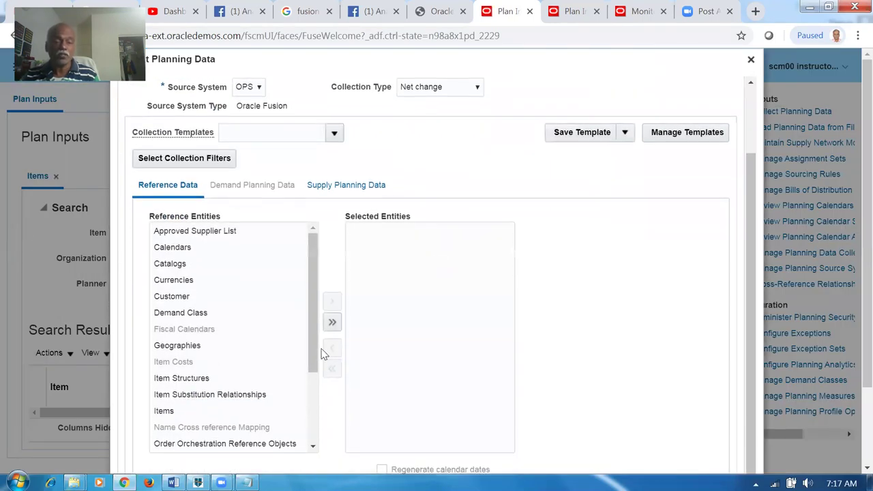
scroll(314, 352, "down", 2)
left_click(282, 409)
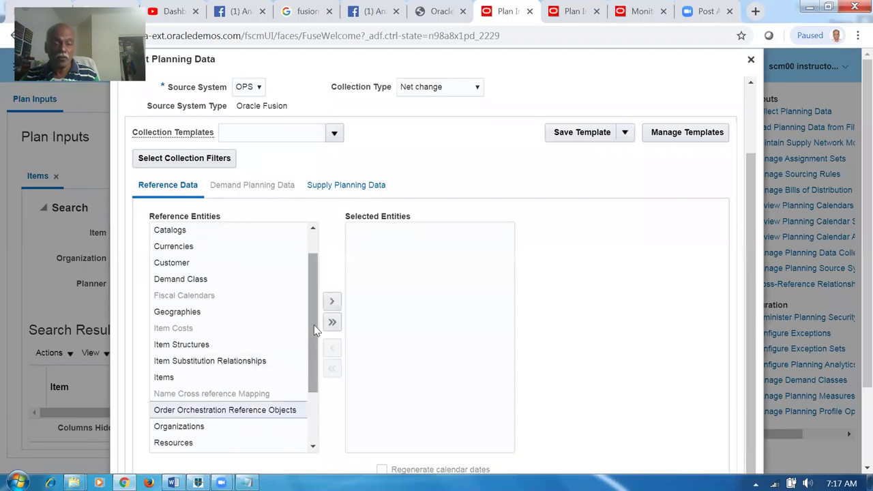
left_click(330, 304)
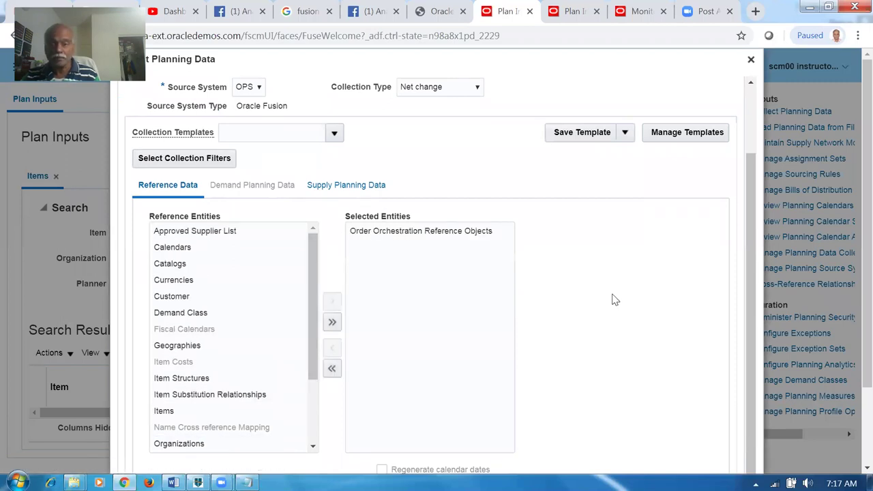
scroll(613, 298, "down", 3)
left_click(683, 421)
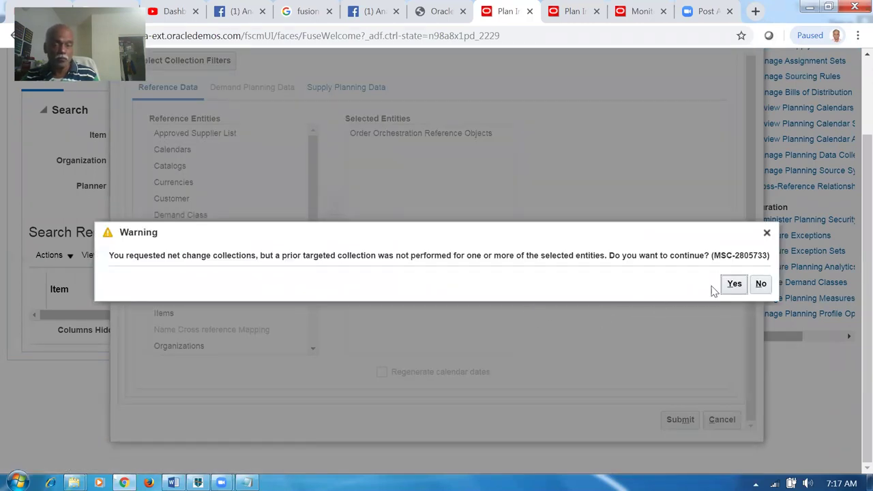
left_click(734, 284)
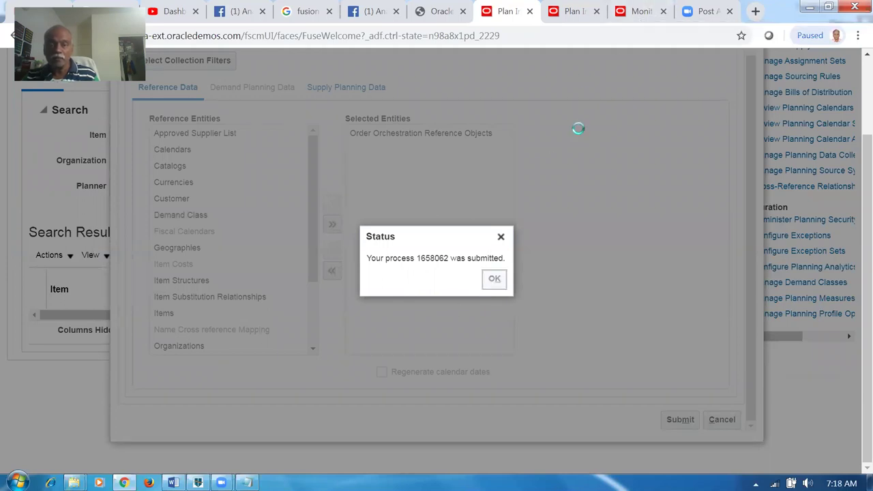
Switch to the scheduled processes list and refresh it to check the status of the planning data collection.
left_click(652, 11)
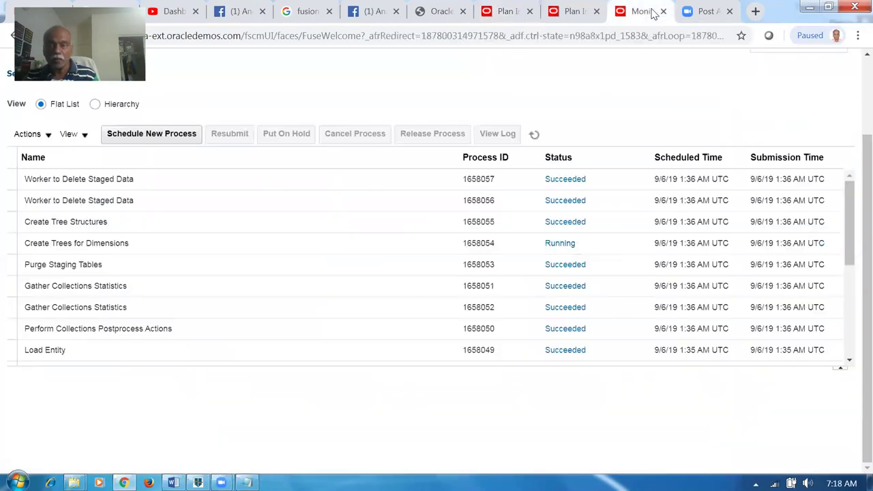
left_click(536, 135)
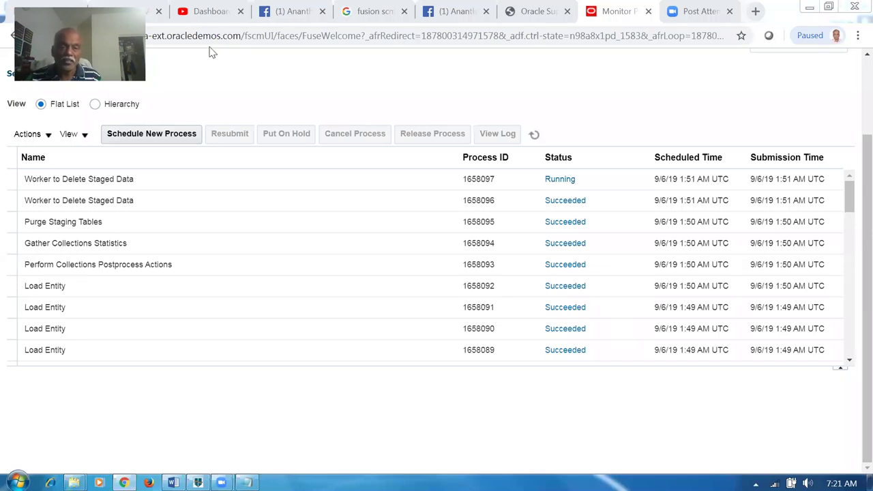
left_click(535, 135)
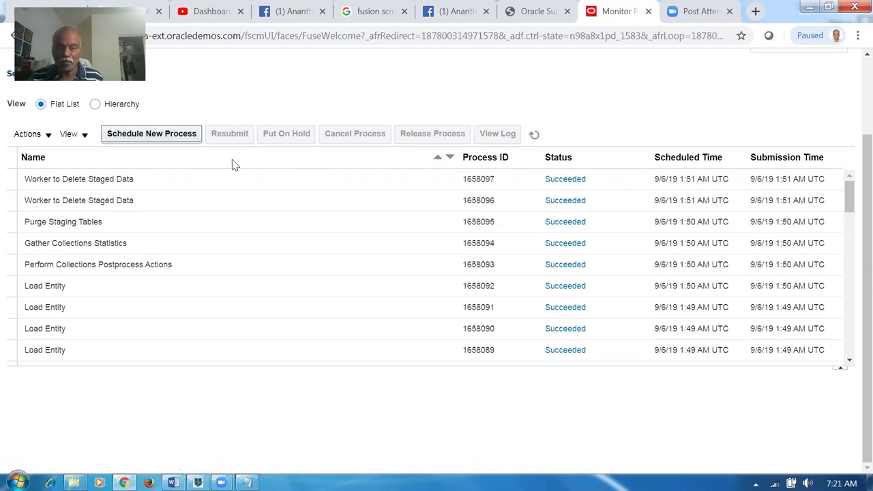
Schedule a new job for the process Refresh and Start the Order Promising Server.
left_click(153, 133)
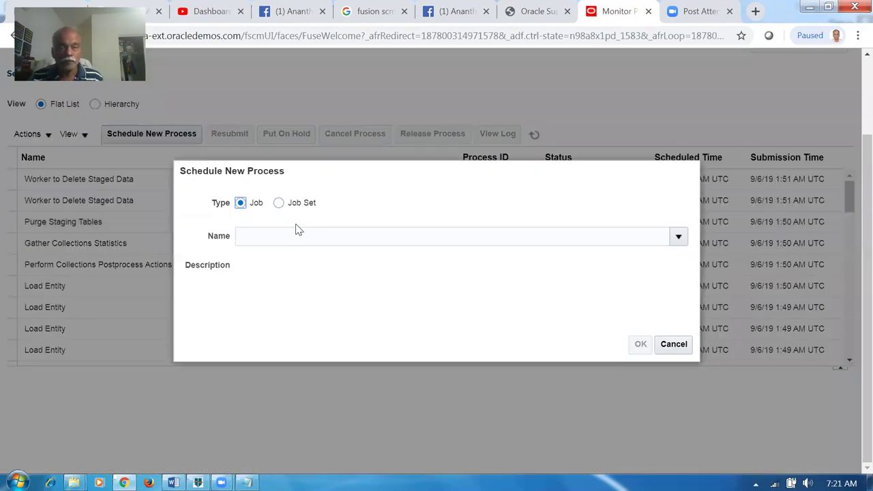
left_click(298, 232)
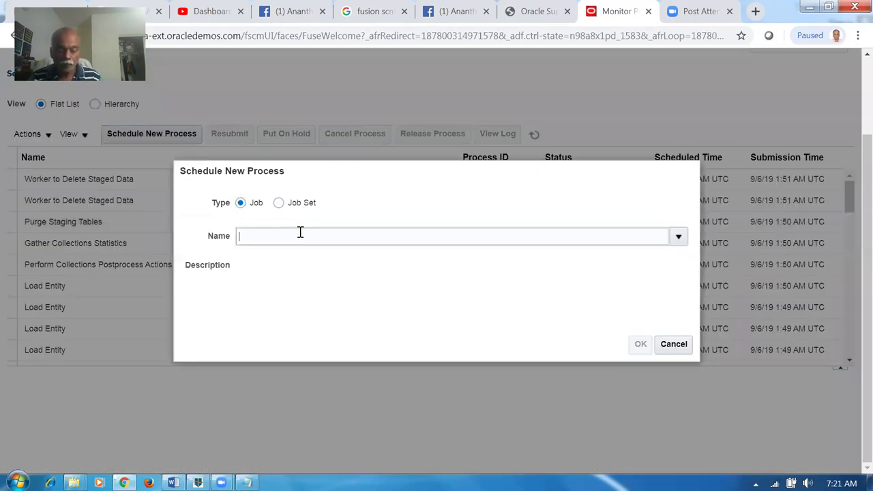
type("ref%start%")
key("Tab")
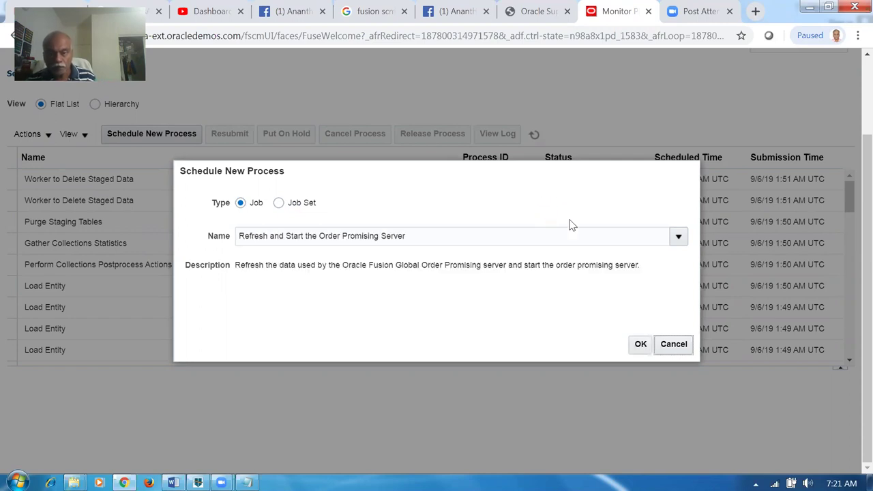
left_click(641, 344)
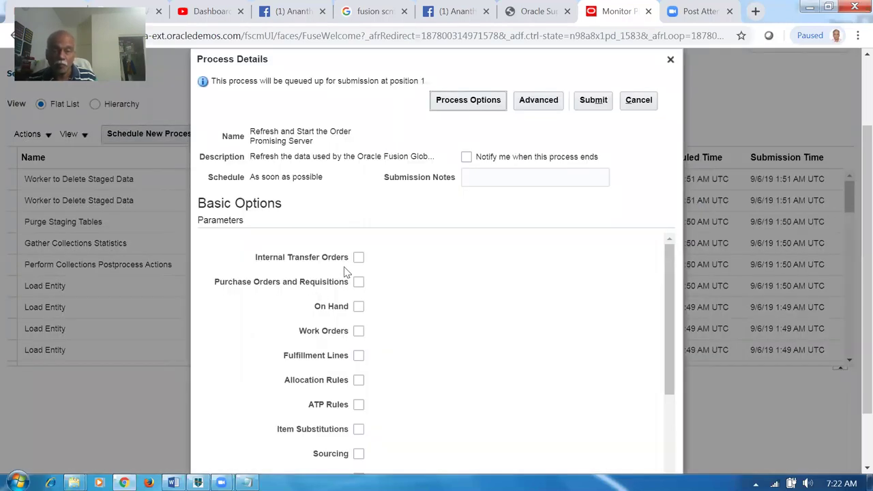
Include Internal Transfer Orders, Purchase Orders and Requisitions, On Hand, Work Orders, Fulfillment Lines, Allocation Rules and ATP Rules in the refresh.
left_click(357, 259)
left_click(358, 282)
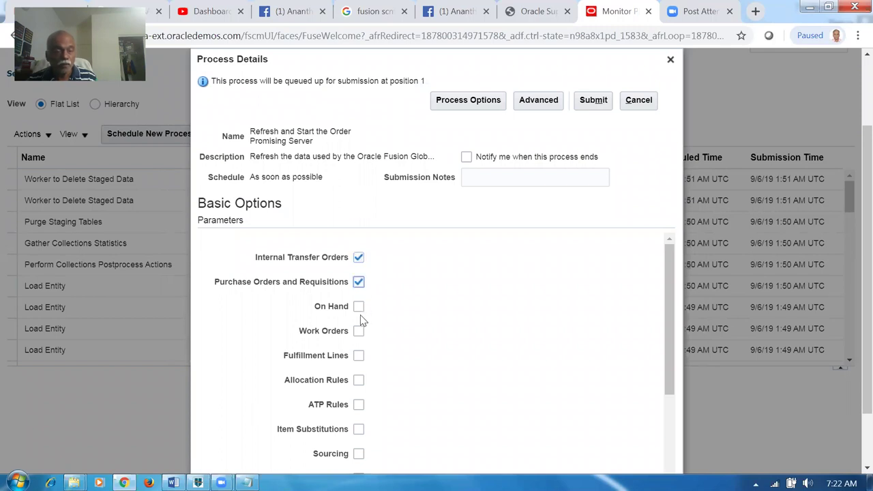
left_click(358, 307)
left_click(359, 332)
left_click(359, 357)
left_click(359, 382)
left_click(359, 405)
Include Item Substitutions, Sourcing, Calendars and Calendar Associations, Customers, Interlocation Shipping Networks, Items, Organizations, Regions and Zones, and Resources in the refresh.
left_click_drag(666, 310, 675, 382)
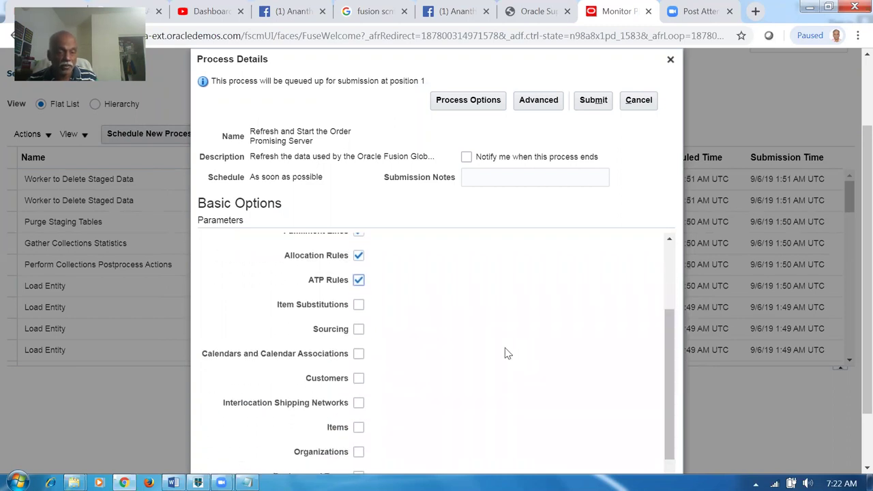
left_click(358, 306)
left_click(359, 330)
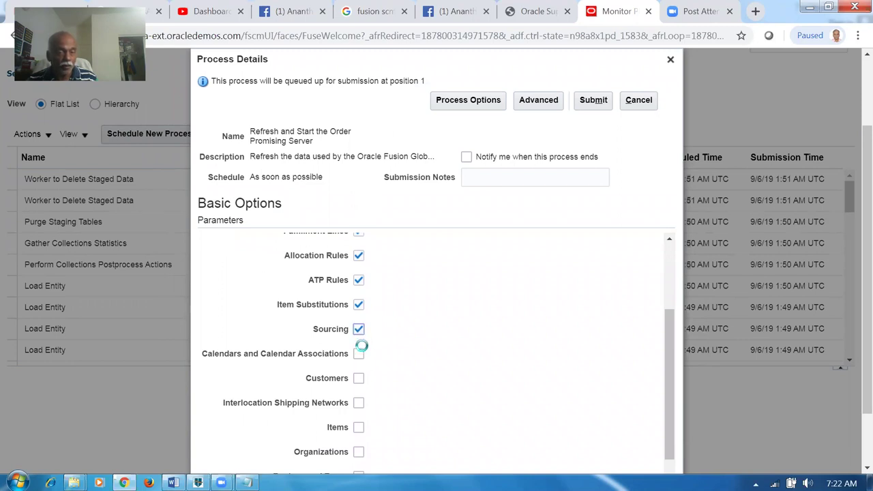
left_click(358, 354)
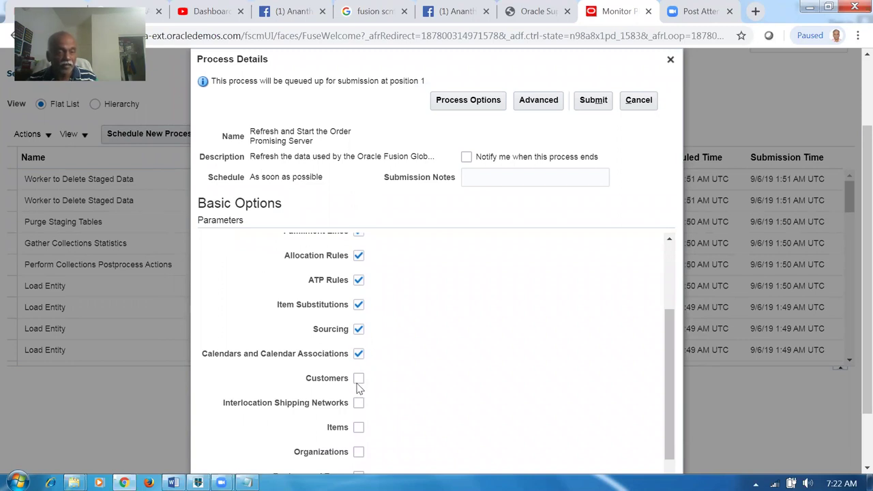
left_click(358, 403)
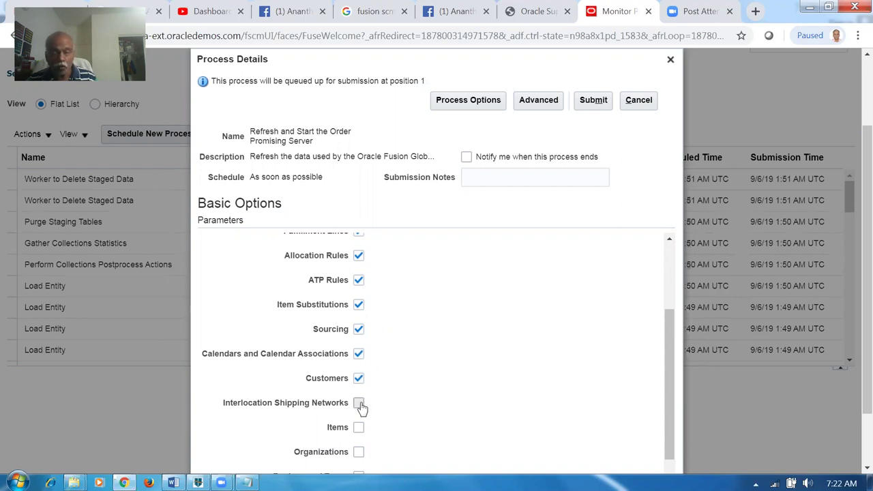
left_click(359, 427)
left_click(358, 452)
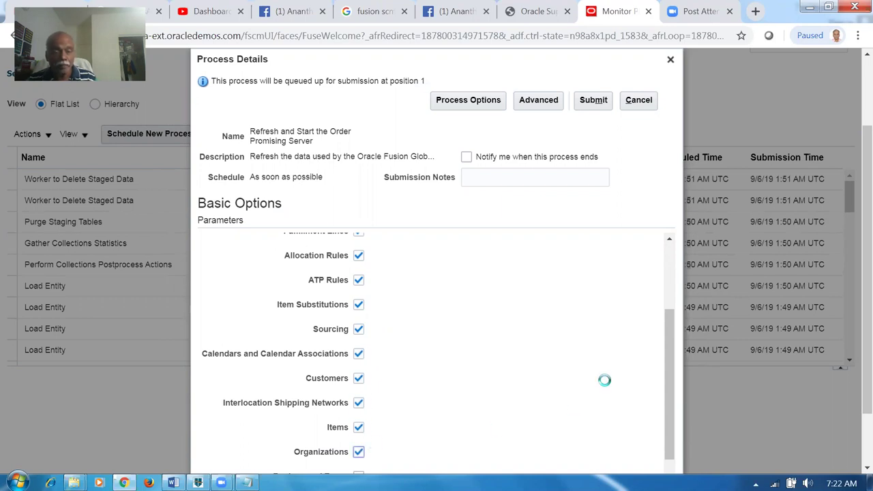
scroll(852, 295, "down", 2)
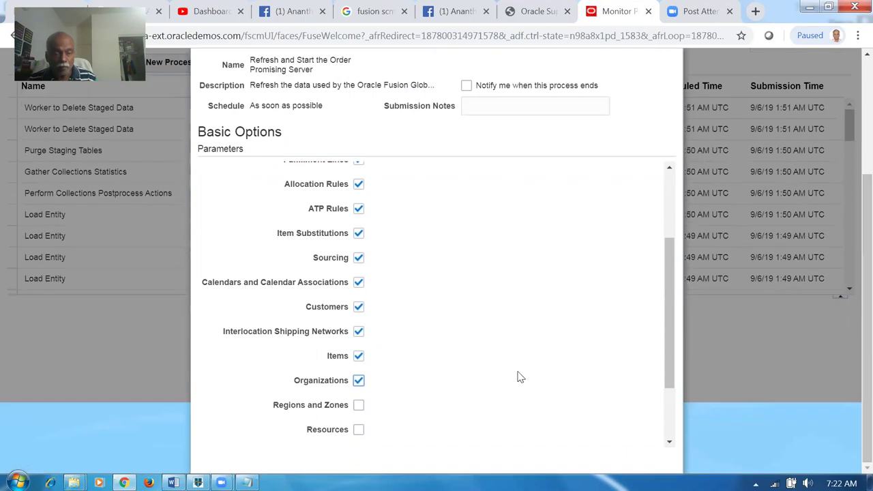
left_click(358, 405)
left_click(359, 430)
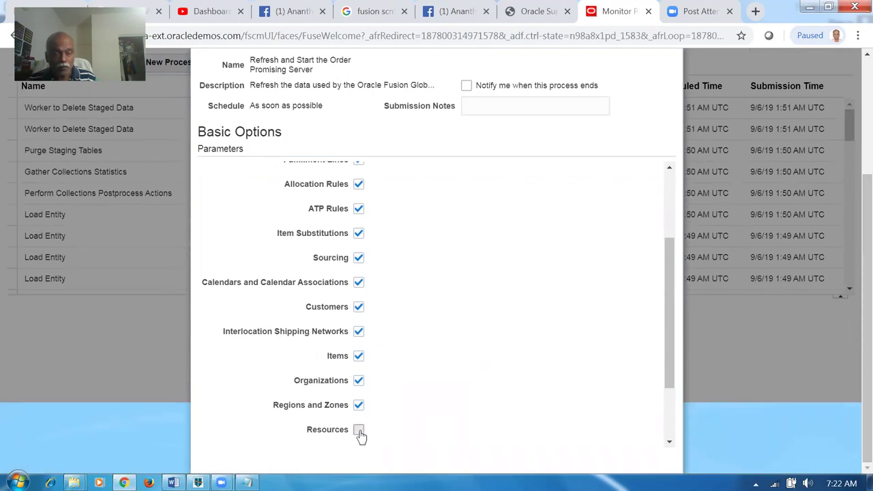
Submit the order promising server refresh and update the process list to check its status.
scroll(525, 386, "up", 2)
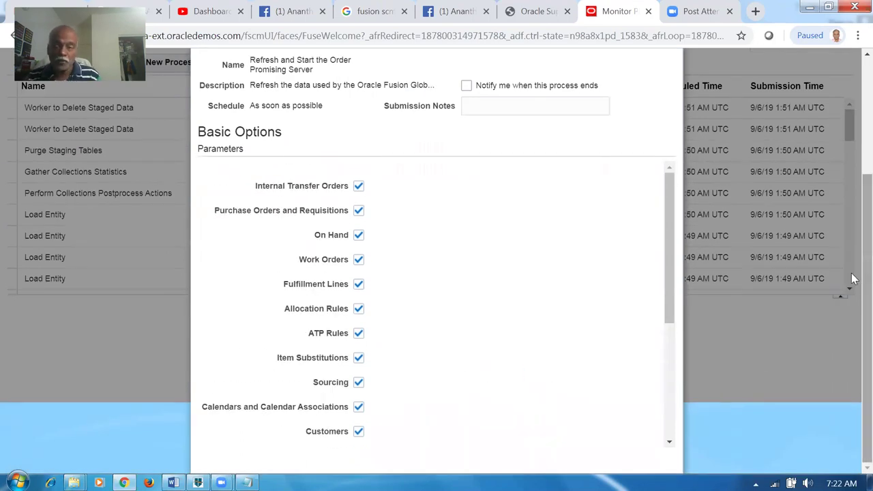
scroll(853, 279, "up", 5)
left_click(602, 200)
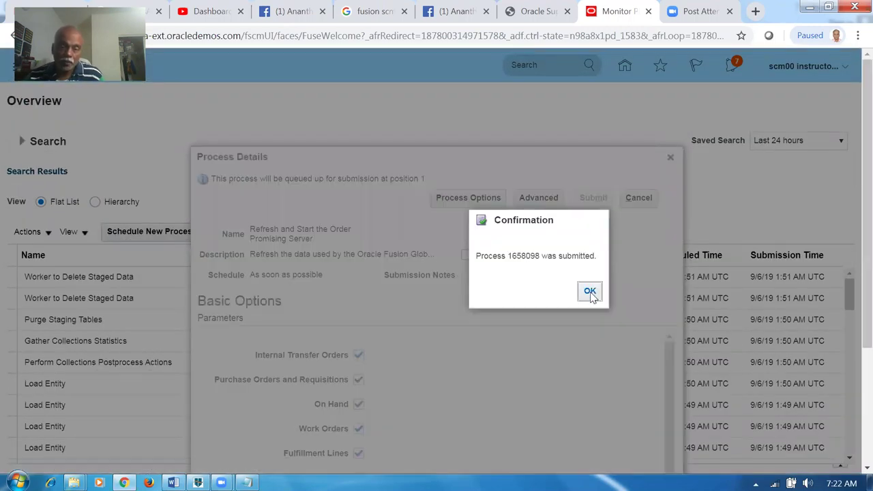
left_click(589, 290)
left_click(535, 233)
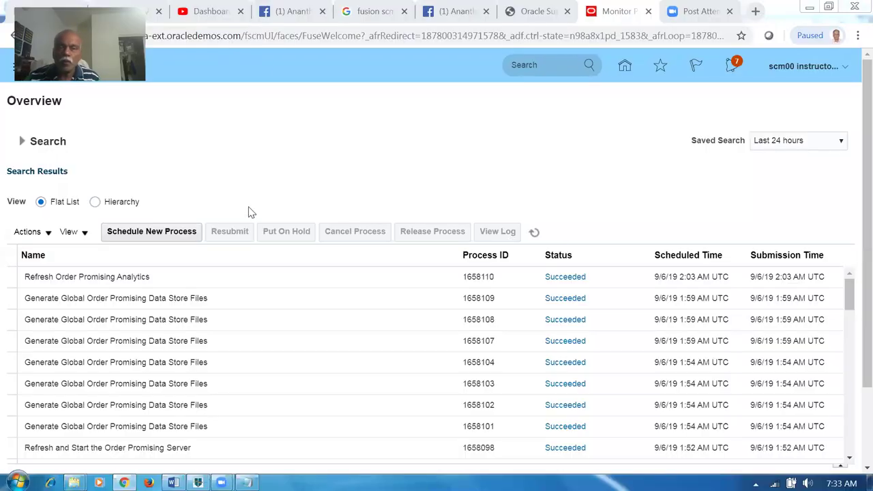
left_click(194, 280)
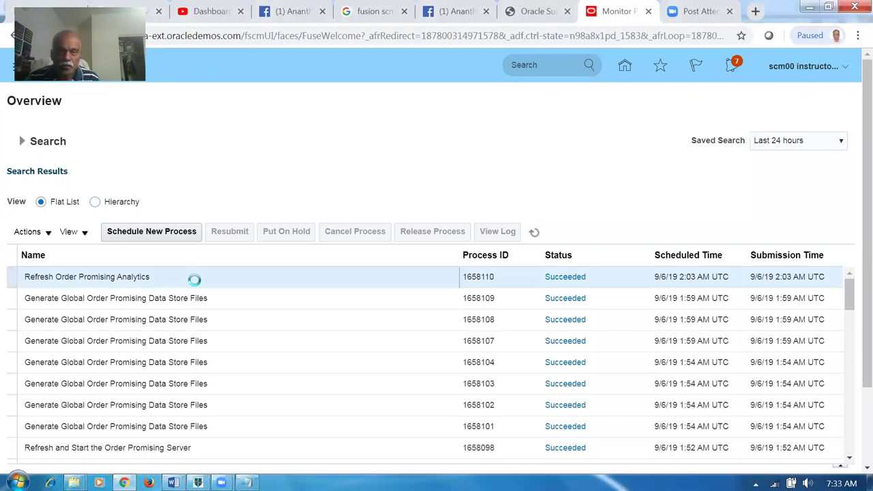
Sign out of Oracle Applications Cloud and sign back in with the prefilled credentials.
left_click(827, 69)
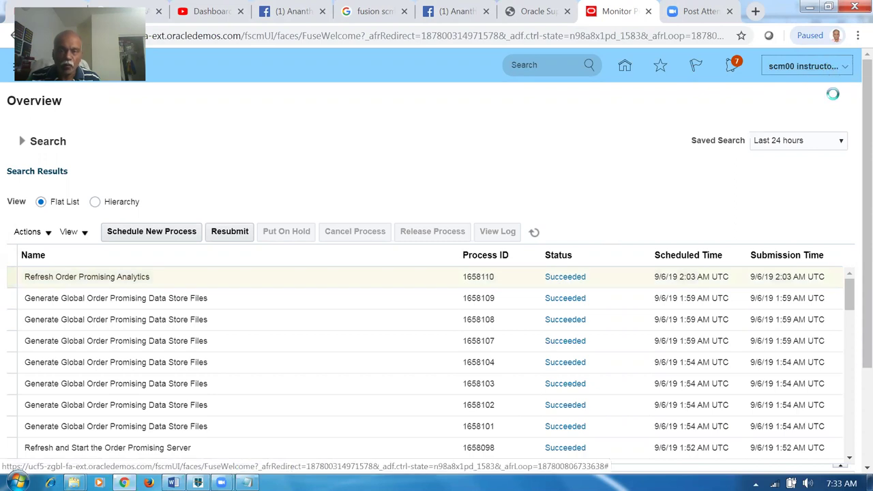
left_click(822, 97)
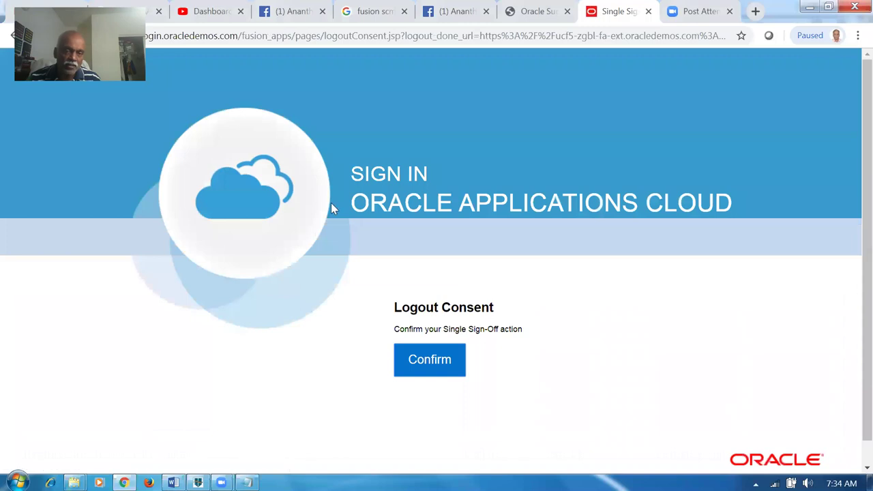
left_click(411, 364)
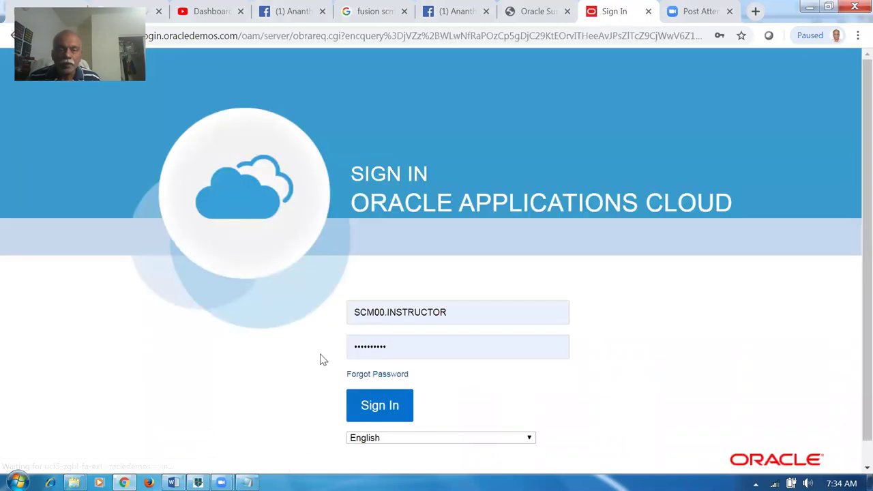
left_click(378, 409)
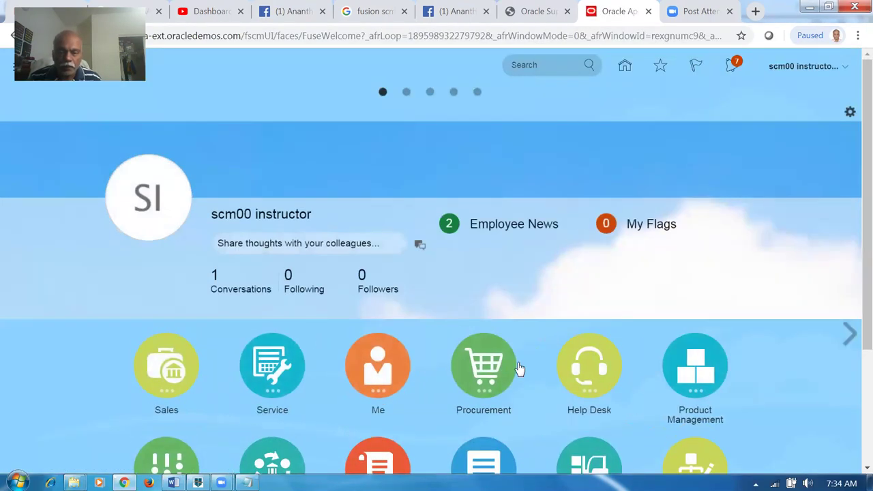
Open Order Management from the home page and create a new order.
scroll(518, 369, "down", 2)
left_click(475, 340)
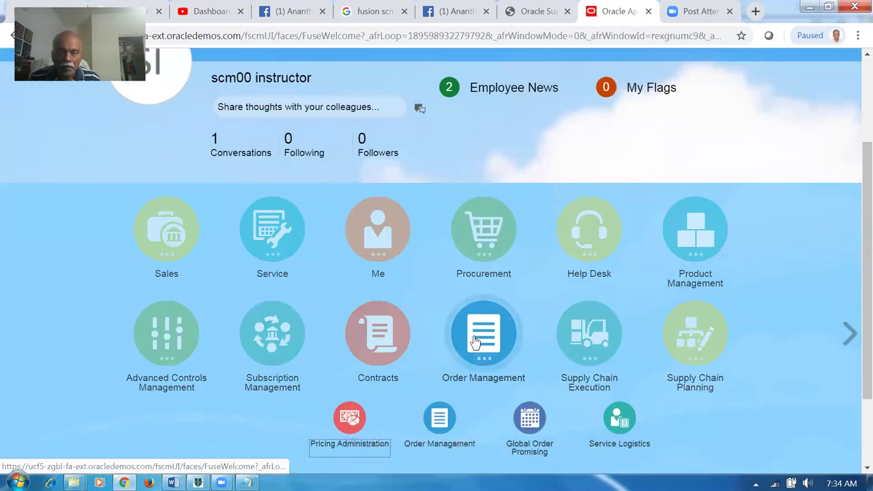
left_click(437, 424)
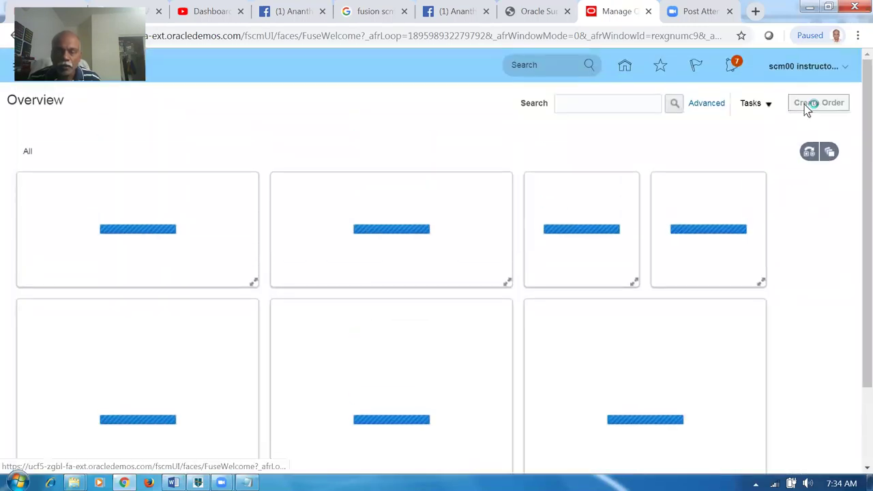
left_click(799, 104)
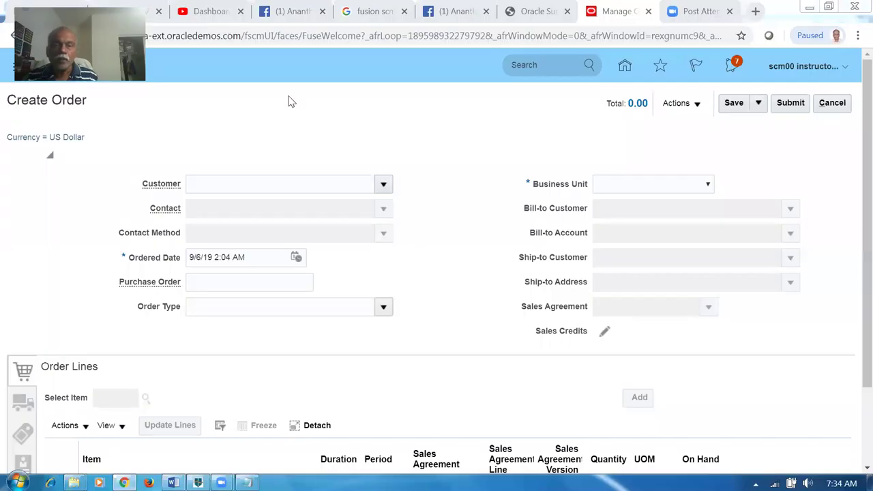
Set the new order's business unit to US1 Business Unit.
left_click(682, 183)
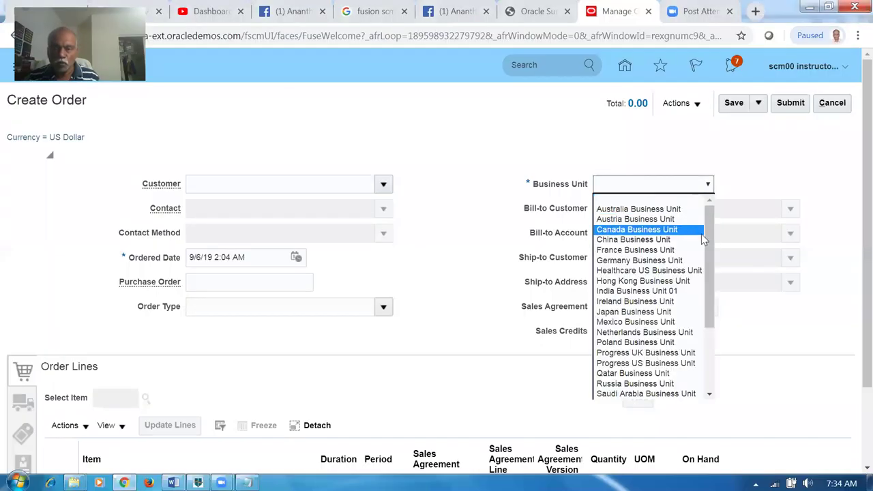
scroll(720, 315, "down", 3)
scroll(679, 349, "up", 2)
left_click_drag(708, 341, 711, 387)
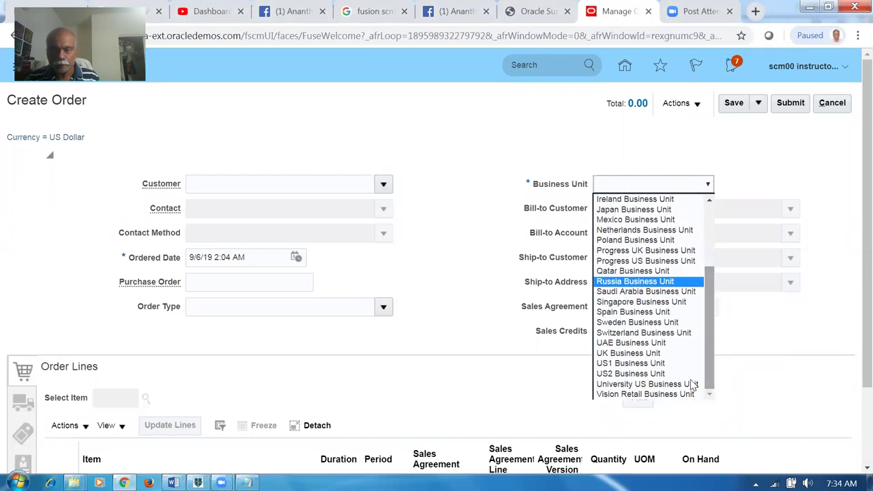
left_click(644, 363)
Set the order's customer to Computer Service and Rentals and select the item a01_BtoB_Buy for its order line.
left_click(241, 179)
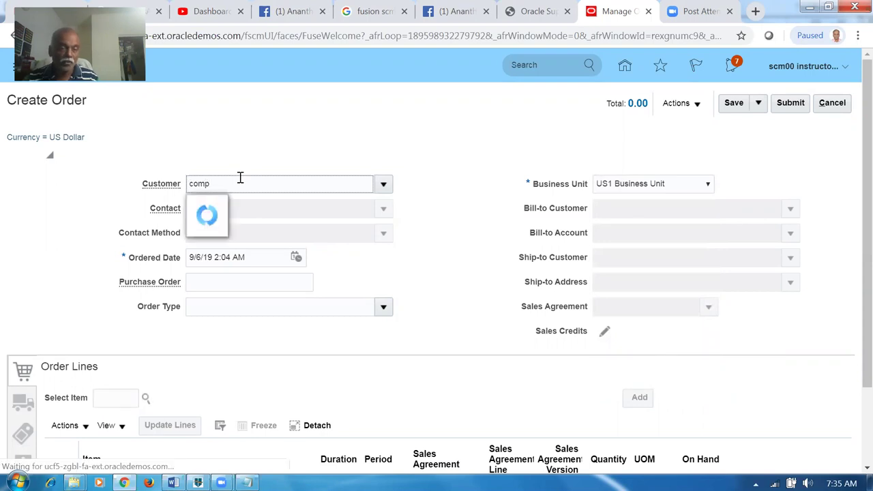
left_click(285, 208)
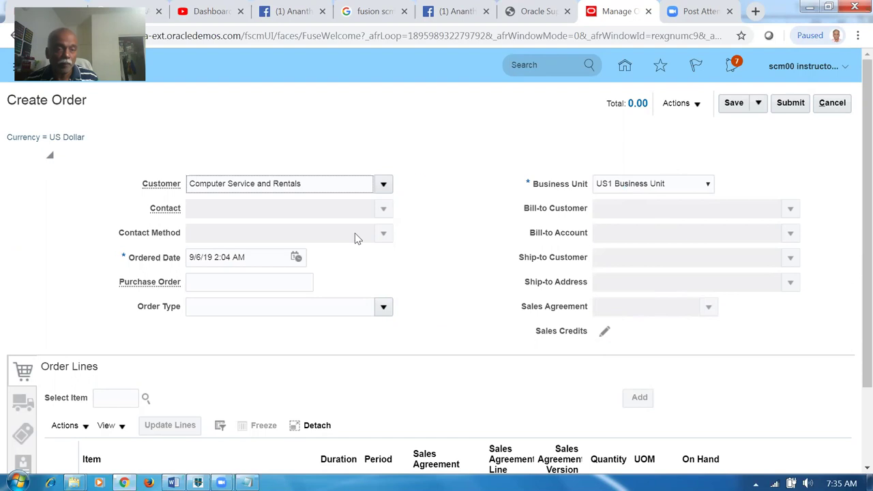
left_click(128, 391)
type("a01_BtoB_")
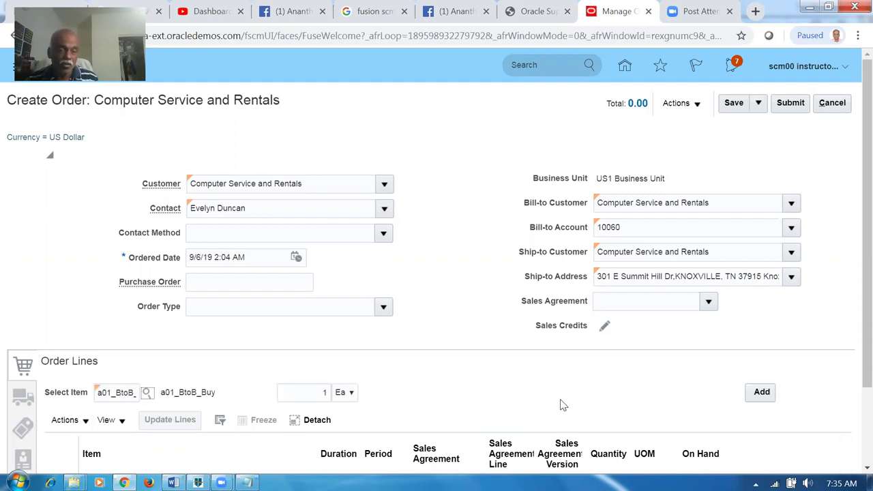
Duplicate the browser session and open Manage Price Lists in Pricing Administration.
right_click(608, 12)
left_click(630, 60)
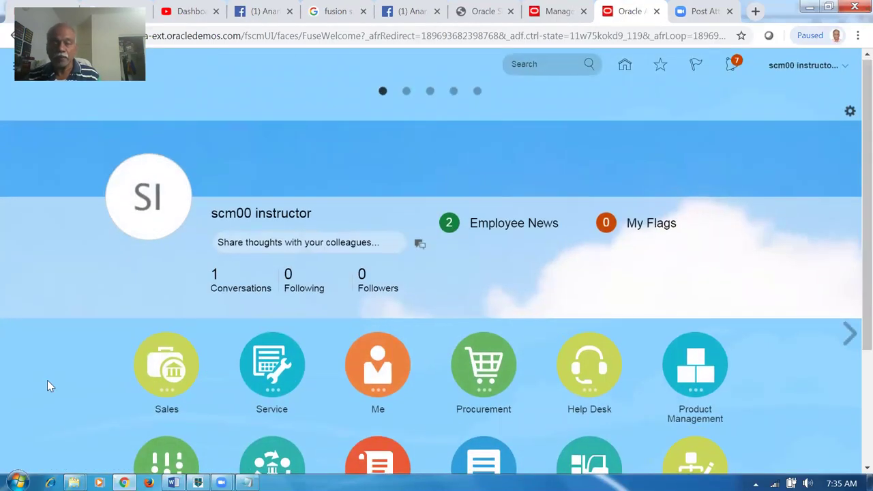
scroll(137, 385, "down", 2)
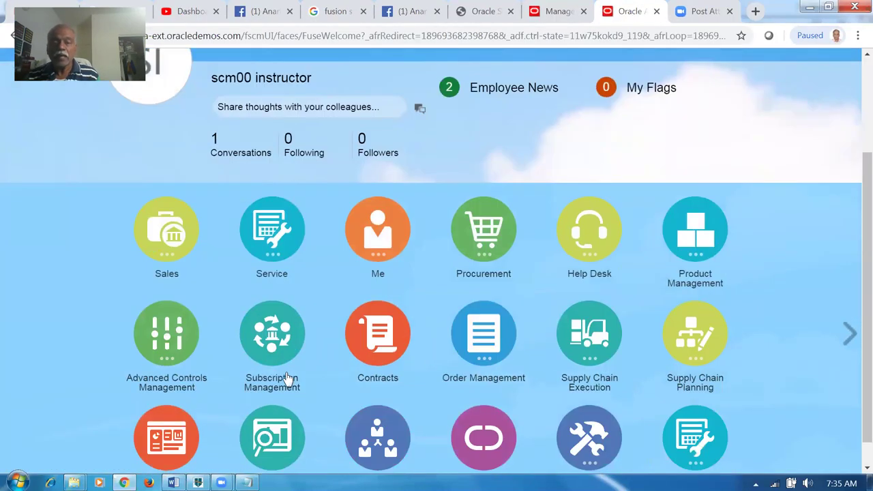
left_click(508, 347)
left_click(351, 349)
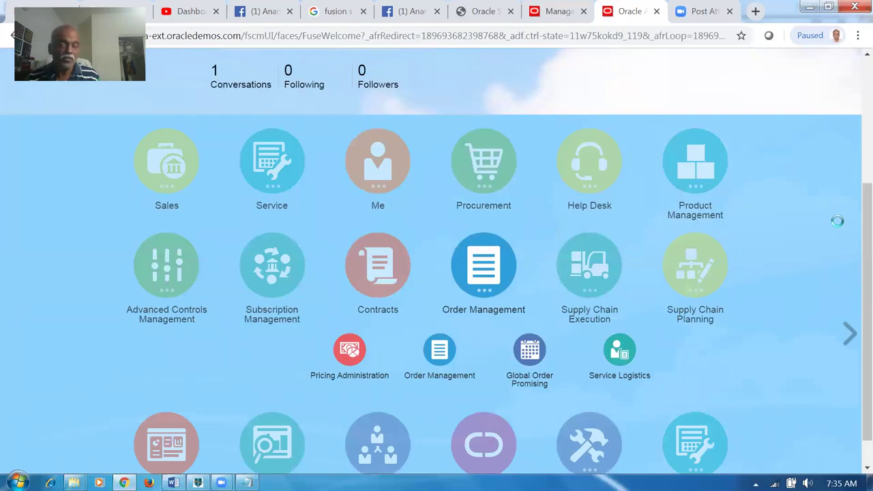
scroll(838, 221, "up", 3)
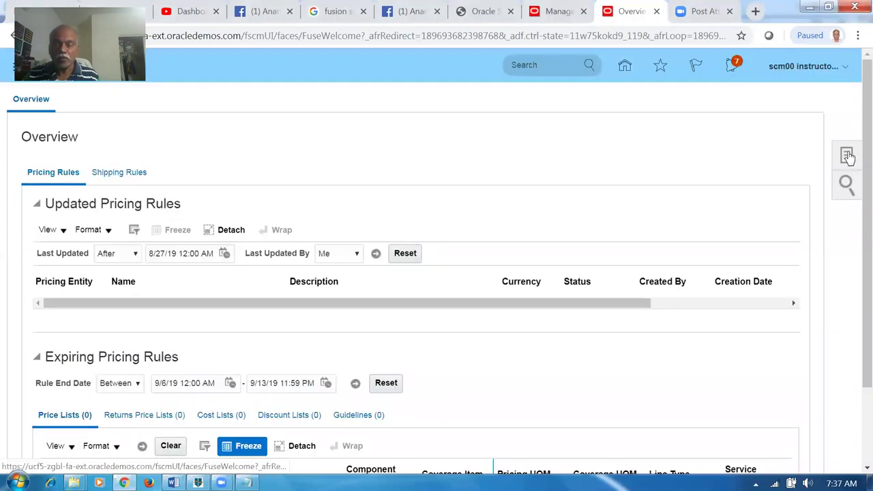
left_click(847, 155)
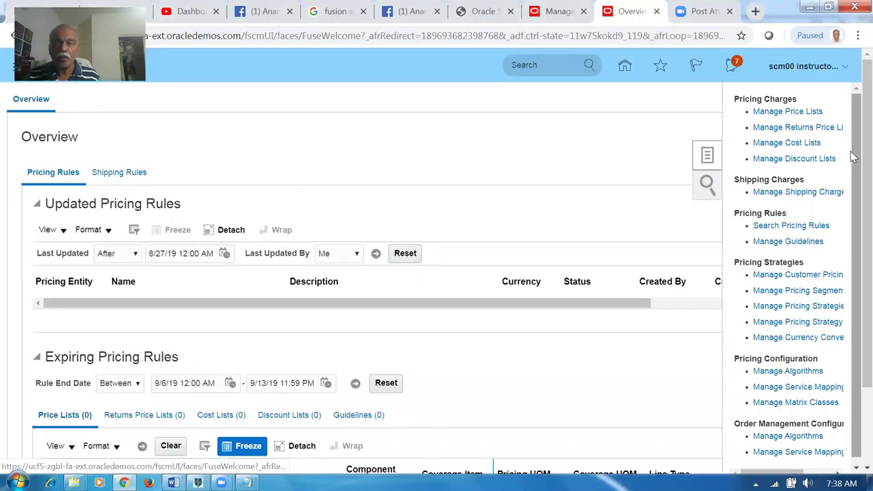
left_click(789, 113)
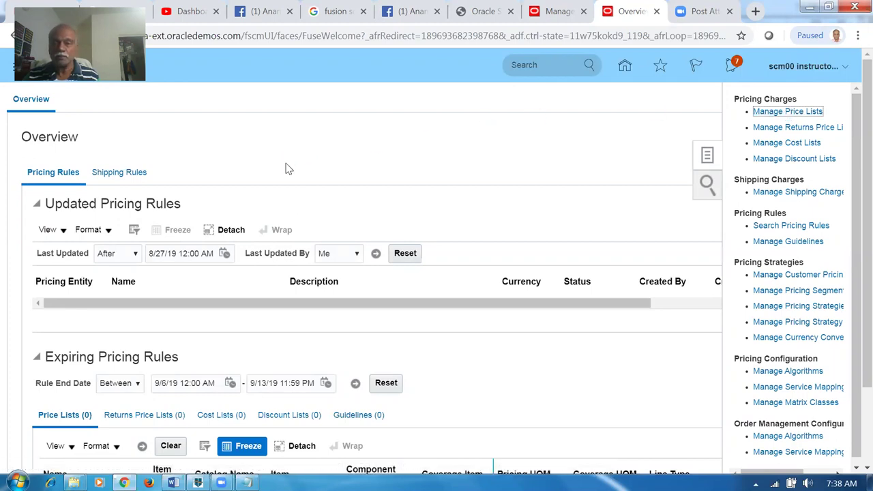
Search for price lists starting with Corp and open the Corporate Segment Price List.
left_click(236, 221)
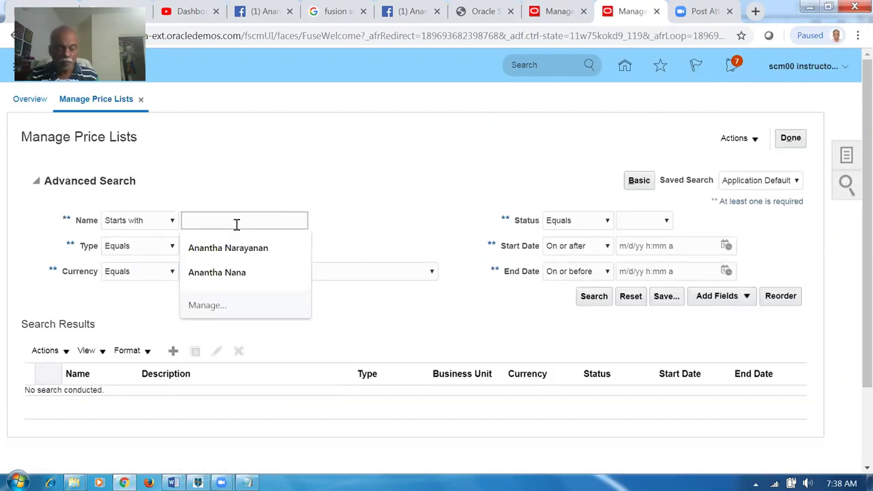
type("Corp")
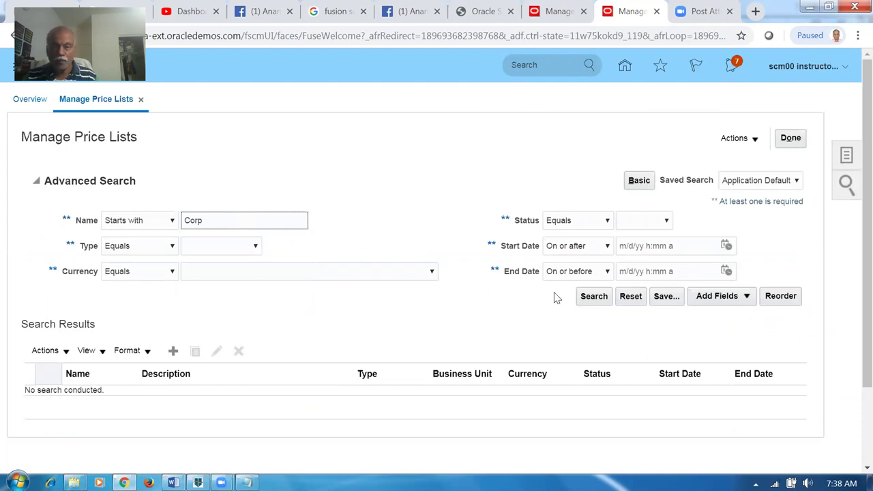
left_click(594, 296)
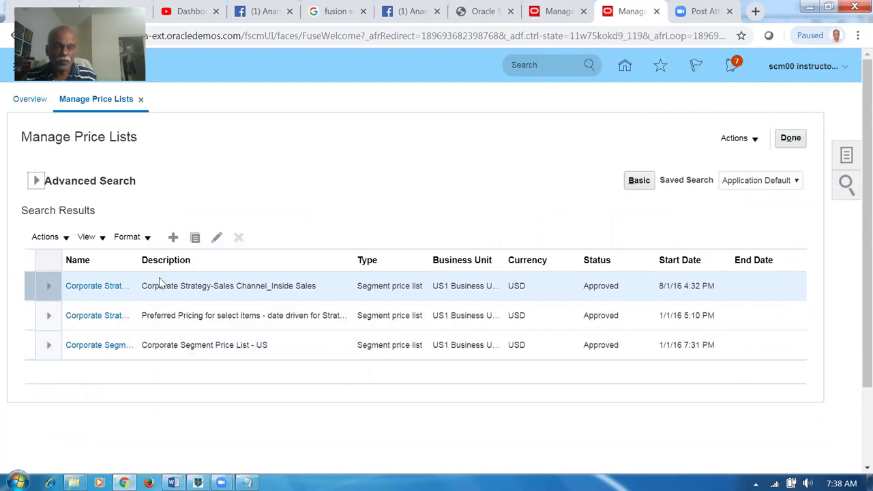
left_click_drag(137, 259, 230, 260)
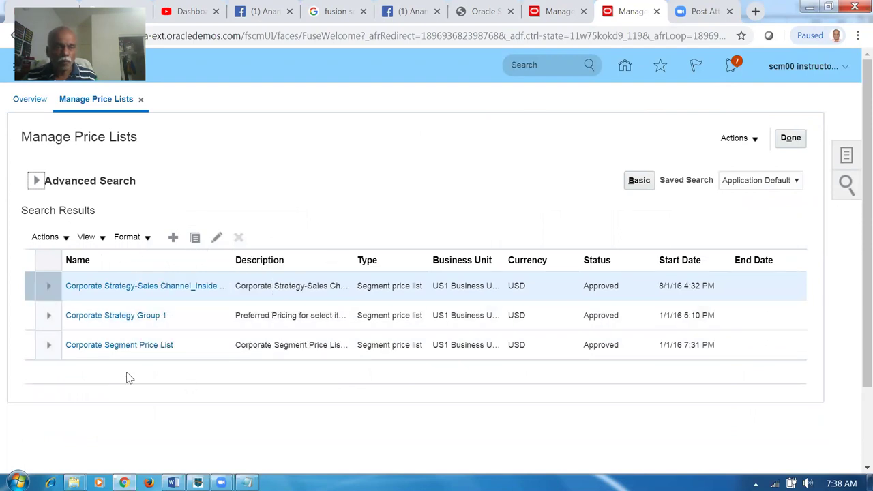
left_click(100, 348)
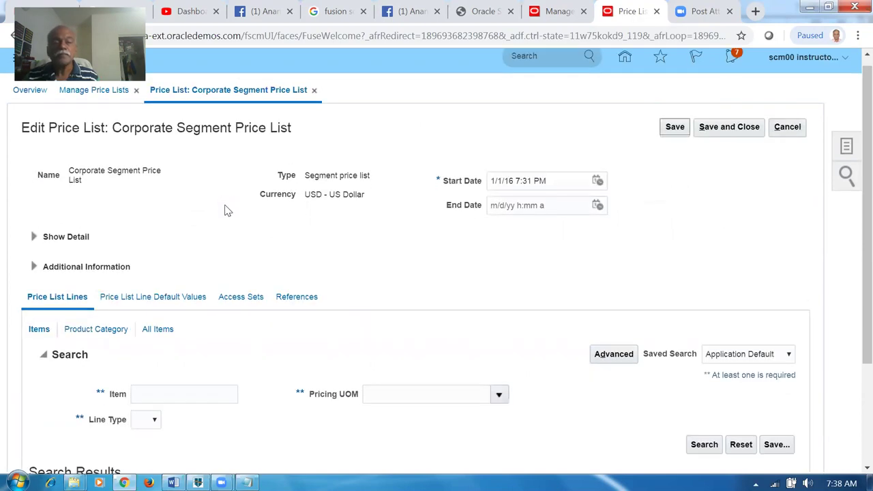
Add an All Items line to the price list with pricing UOM Ea and line type Buy.
scroll(136, 218, "down", 2)
left_click(157, 188)
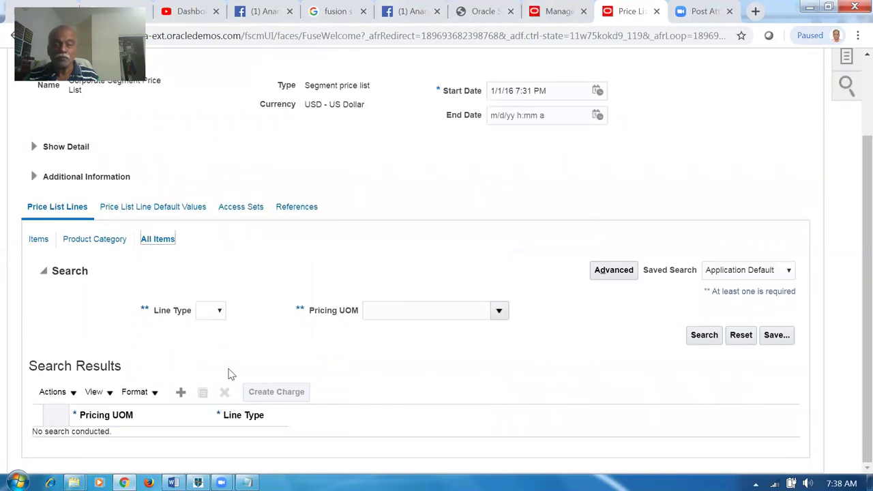
left_click(182, 393)
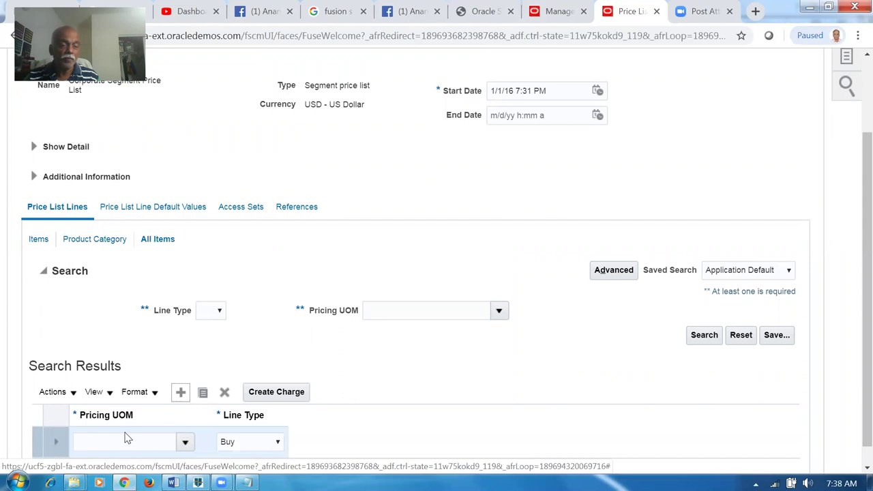
left_click(122, 440)
key("Tab")
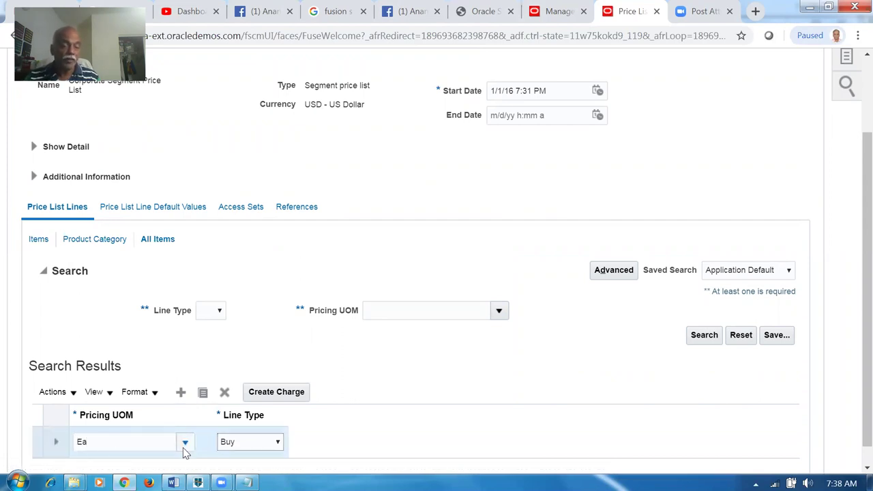
Create a Sale Price charge for the Ea line with a base price of 1 USD and start date 9/6/19 2:08 AM.
left_click(259, 393)
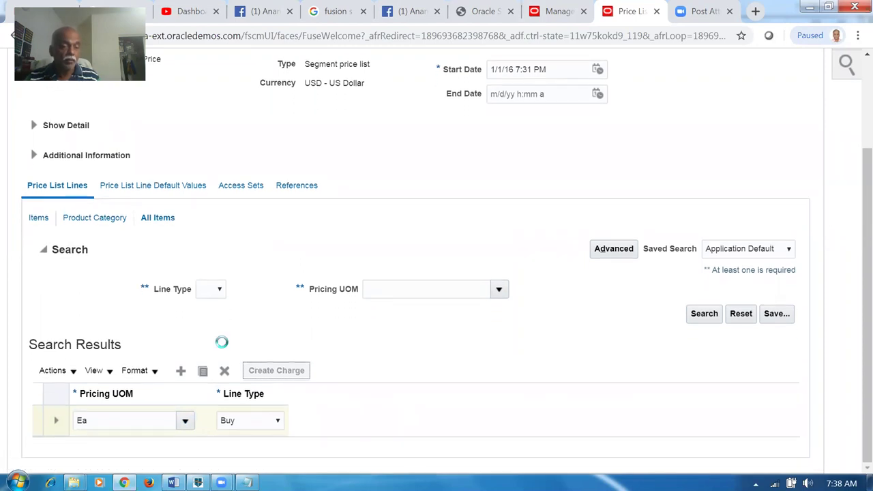
scroll(224, 347, "down", 5)
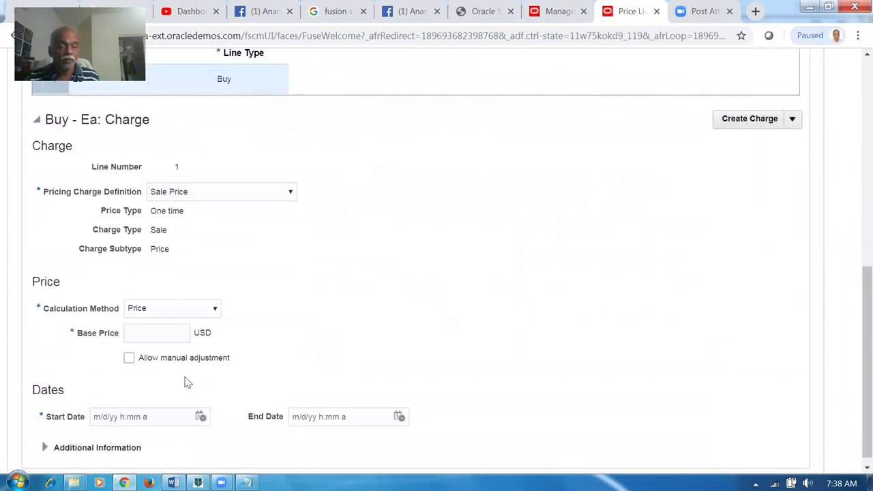
left_click(167, 334)
type("1")
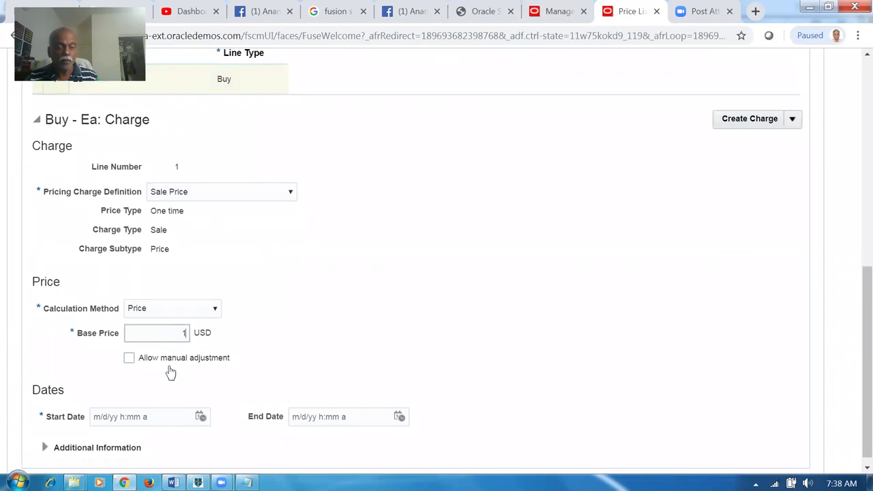
left_click(199, 416)
left_click(333, 390)
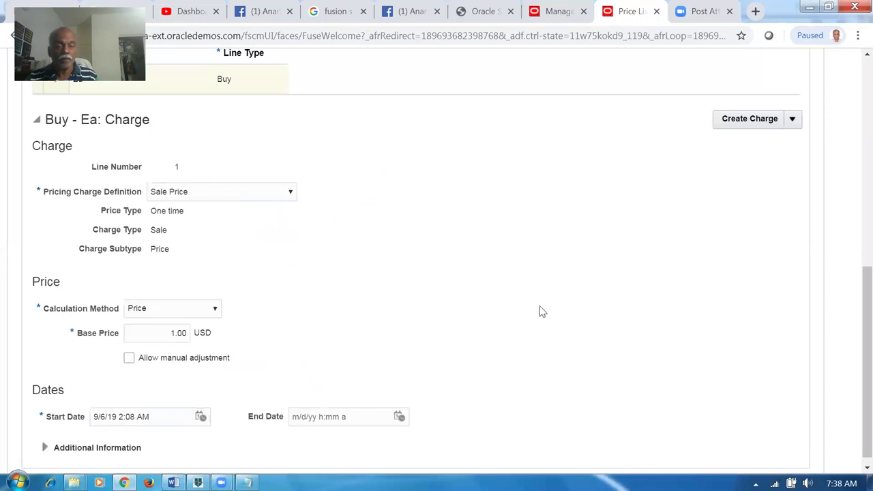
Save and close the Corporate Segment Price List and finish managing price lists.
scroll(534, 312, "up", 10)
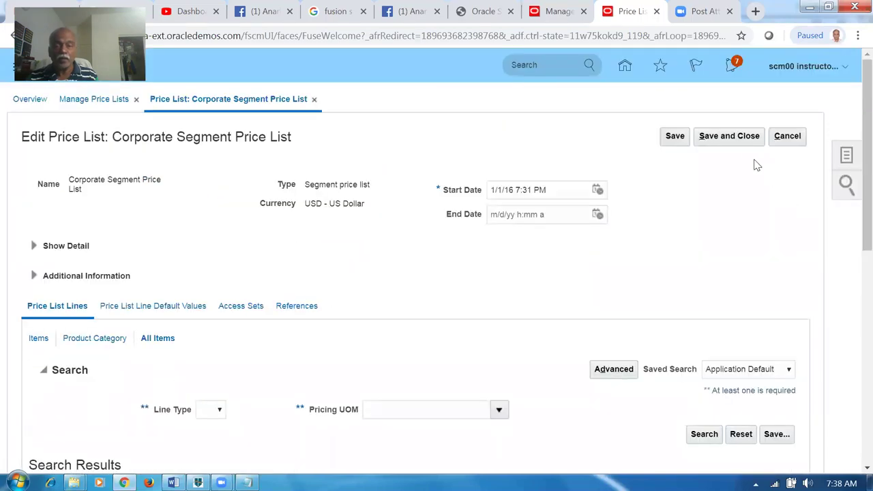
left_click(740, 140)
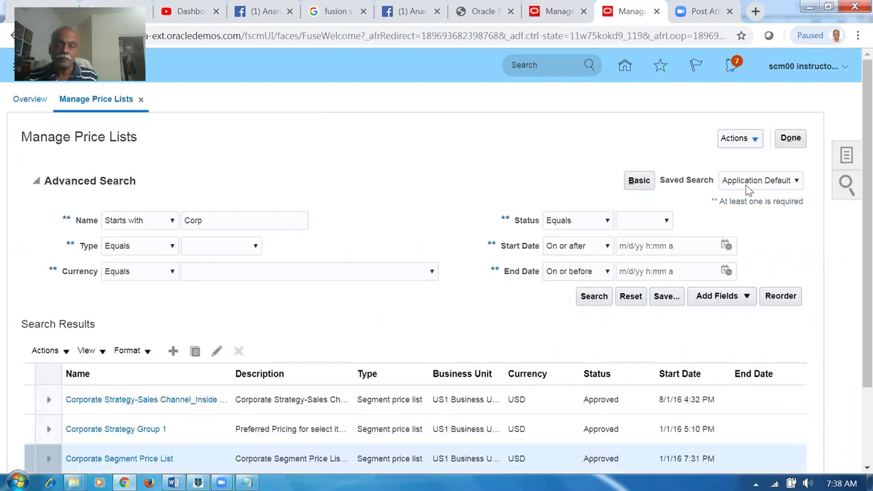
left_click(790, 139)
Return to the Computer Service and Rentals order and price item a01_BtoB_Buy at quantities of 2 and 5.
left_click(563, 17)
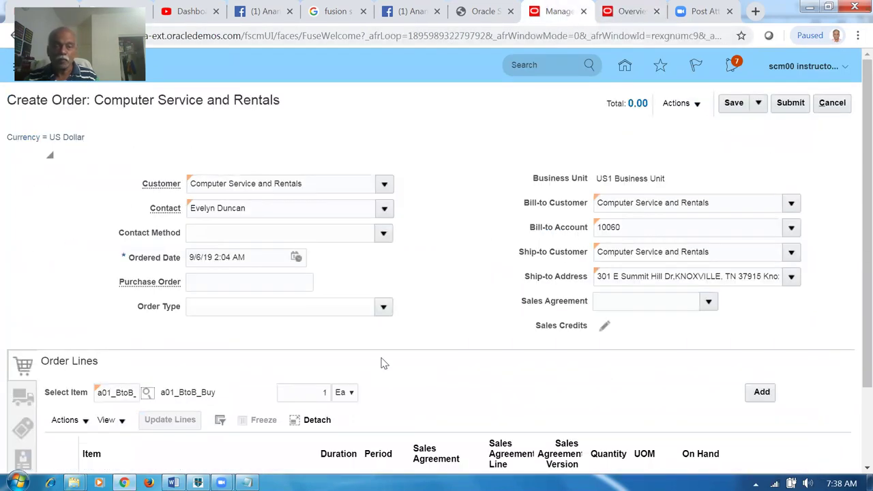
left_click(328, 393)
type("2")
key("Tab")
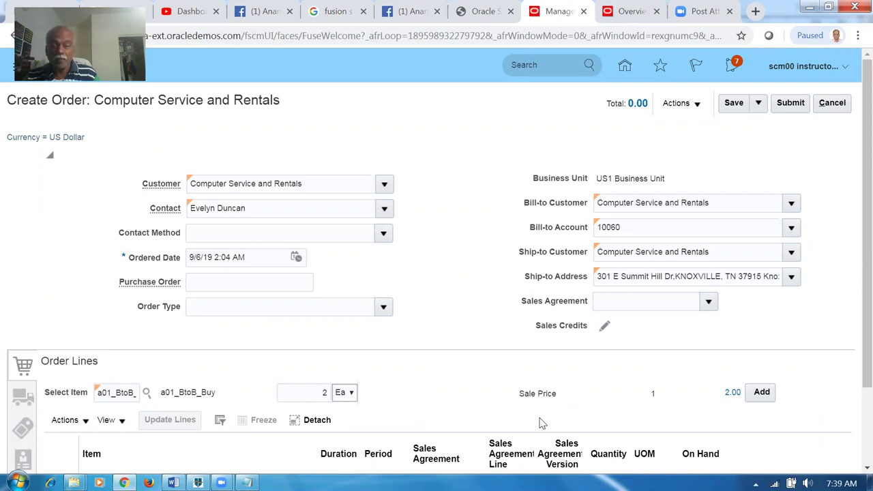
double_click(296, 398)
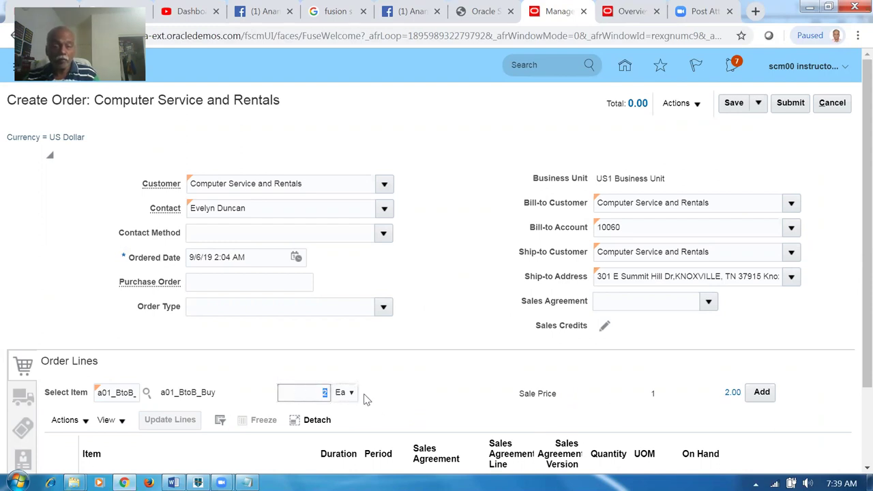
type("5")
key("Tab")
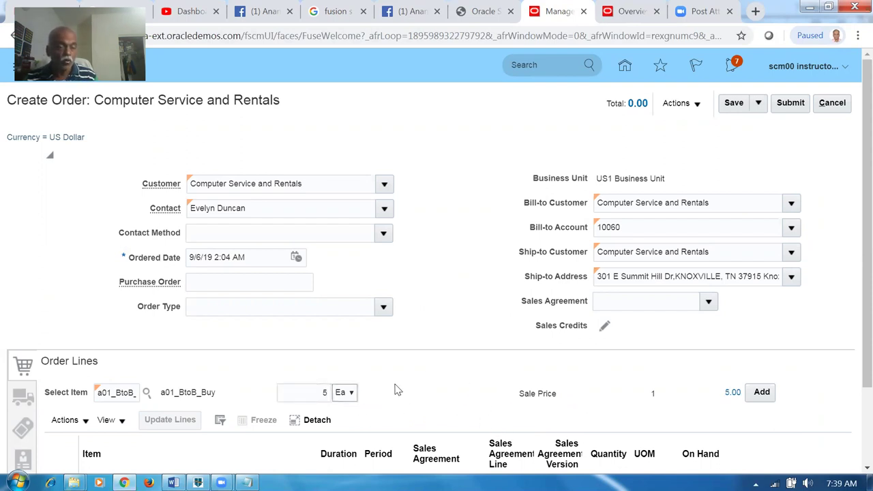
Discard the unsaved Computer Service and Rentals order and create a new order.
left_click(832, 103)
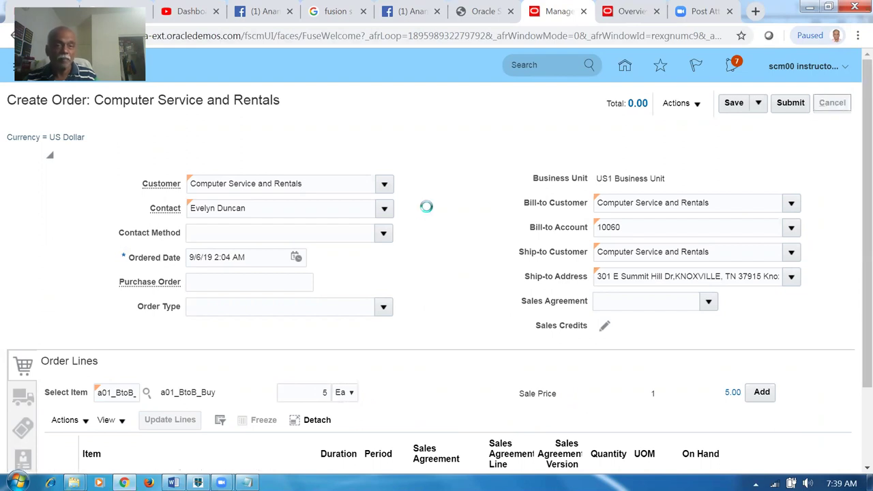
left_click(267, 278)
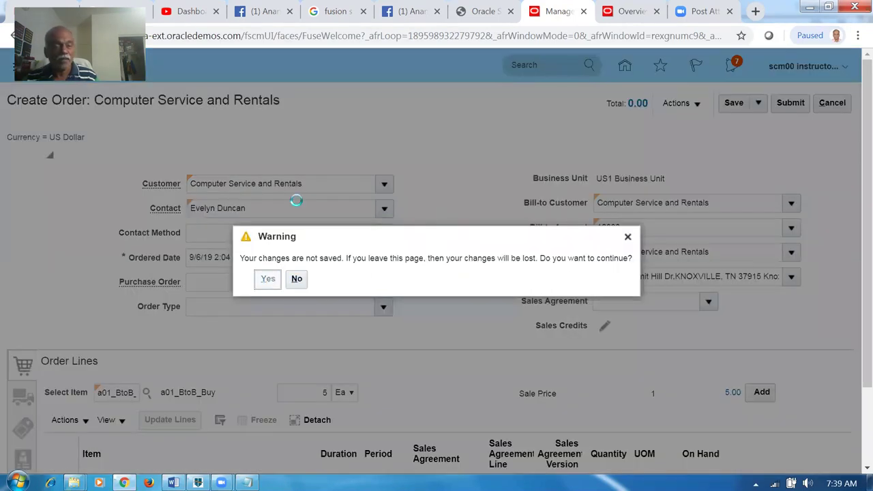
left_click(820, 103)
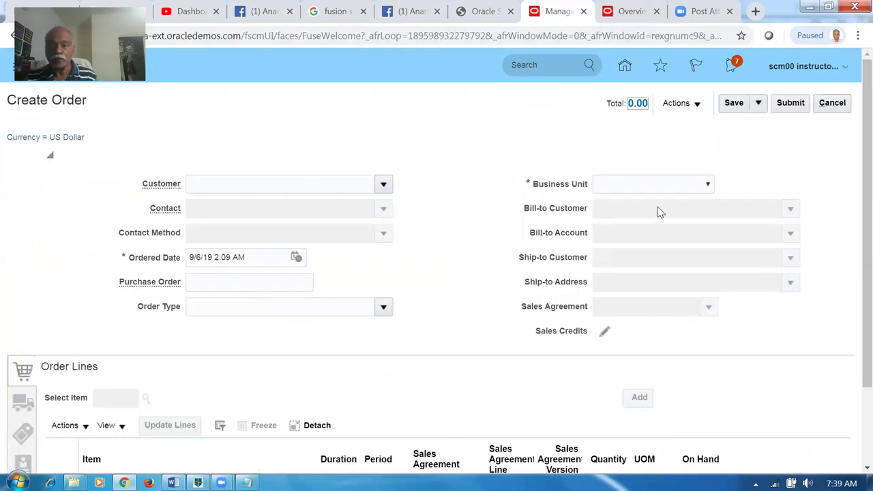
Set the new order's business unit to US1 Business Unit and its customer to Computer Service and Rentals.
left_click(657, 184)
scroll(709, 270, "down", 2)
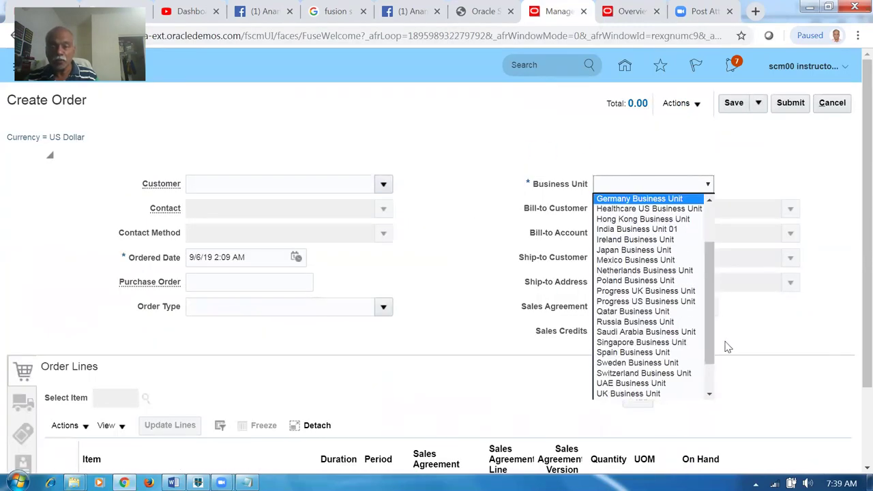
scroll(712, 369, "down", 2)
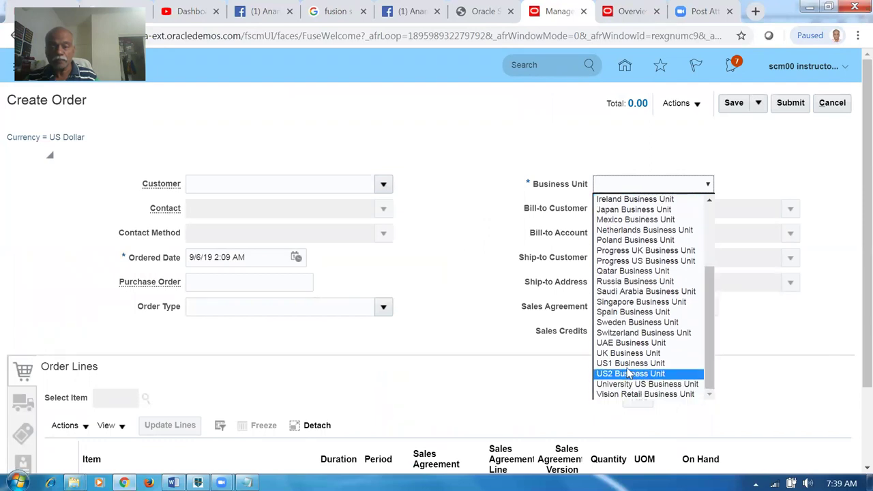
left_click(629, 363)
left_click(279, 189)
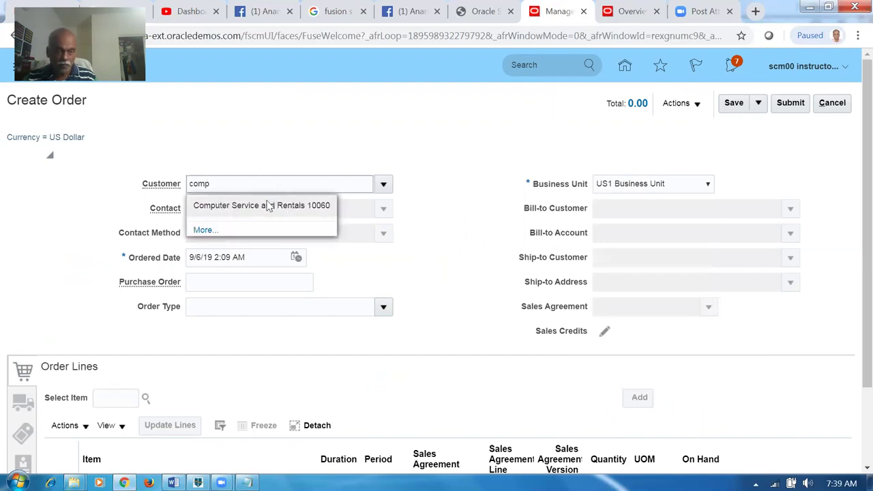
left_click(269, 206)
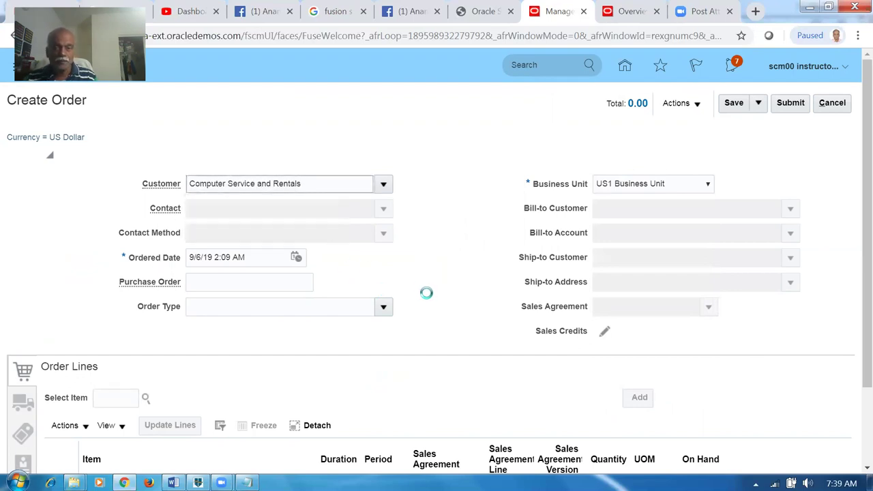
Add item a01_BtoB_Buy to the order lines with a quantity of 5 Ea.
scroll(419, 307, "down", 3)
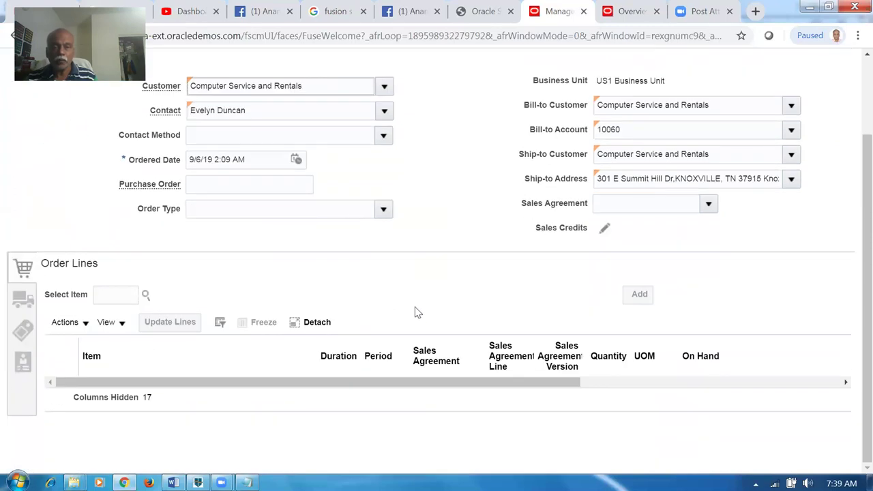
scroll(418, 312, "up", 2)
left_click(118, 362)
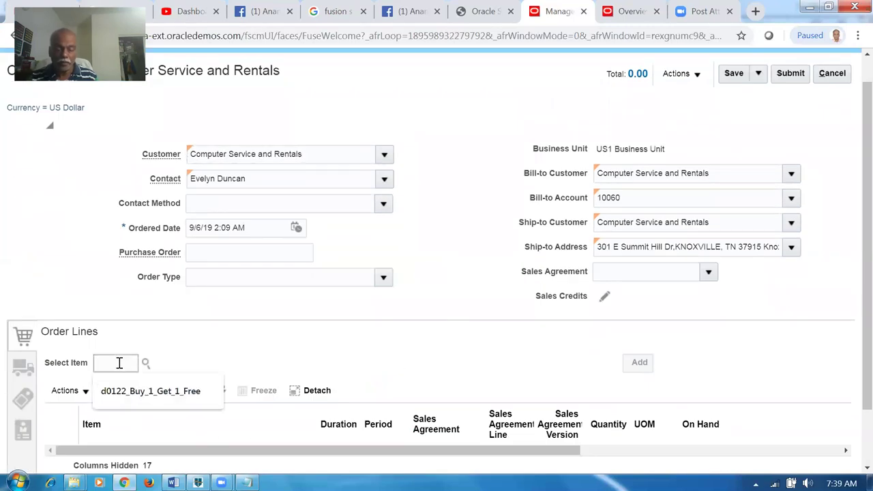
type("a01_BtoB_")
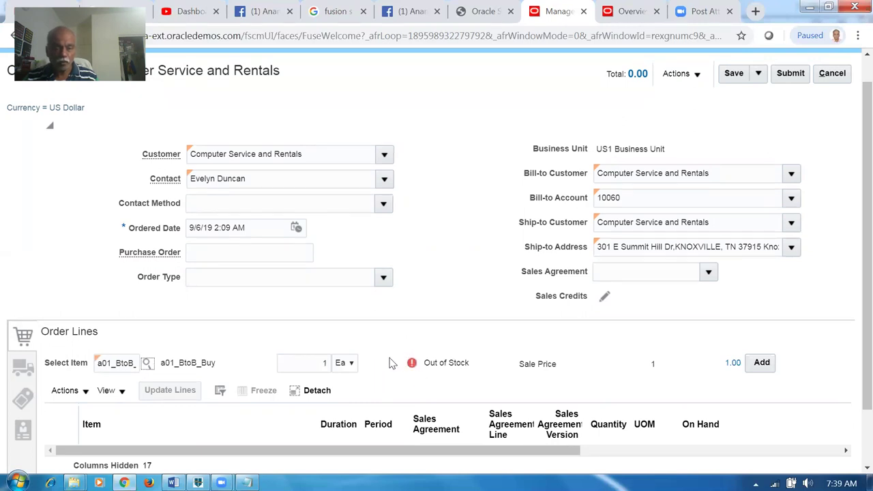
double_click(321, 363)
type("5")
key("Tab")
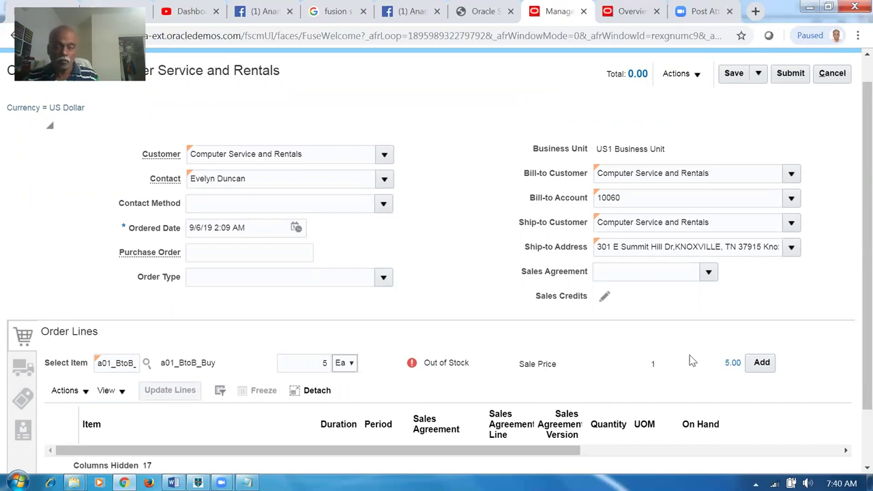
left_click(766, 366)
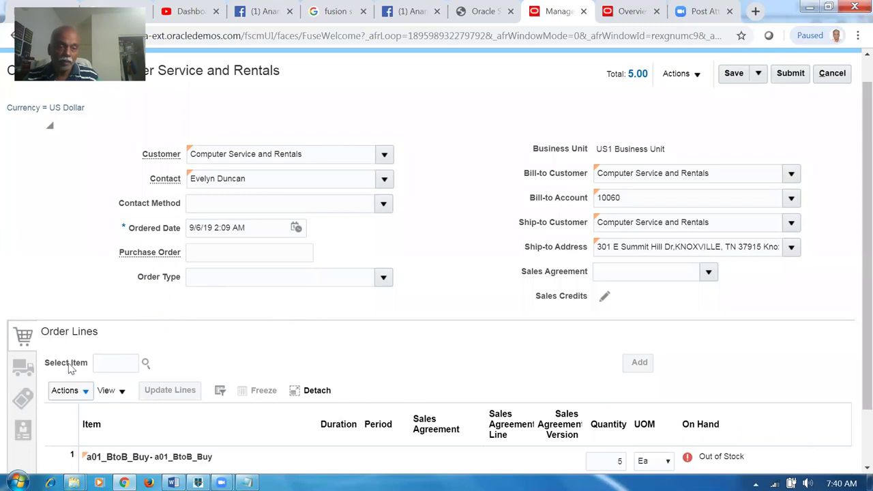
Set the requested date in the general shipment details to 9/10/19 2:09 AM and submit the order.
left_click(26, 371)
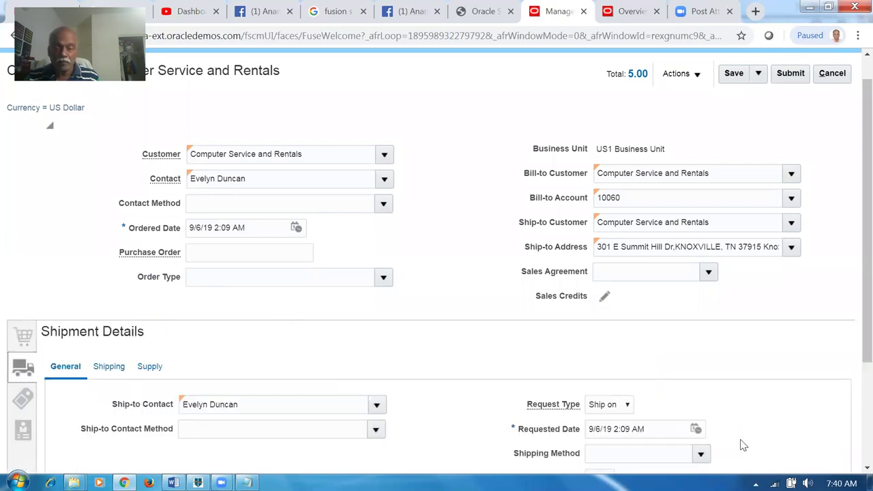
left_click(842, 482)
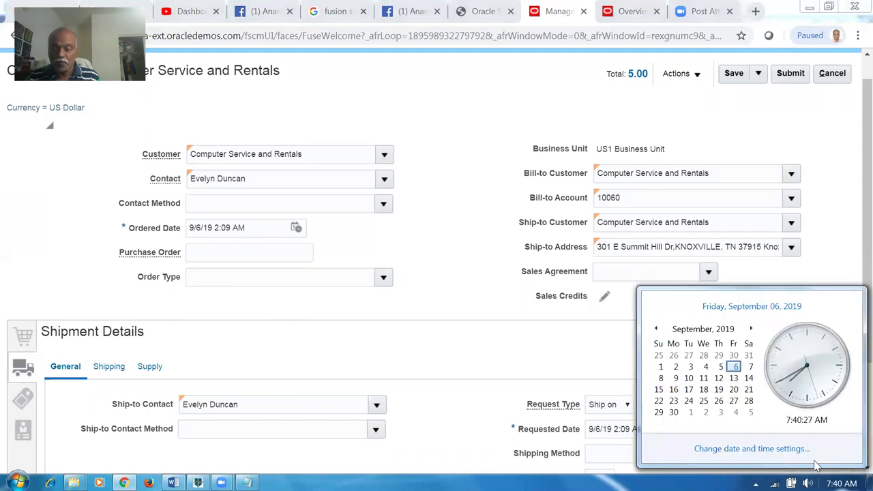
left_click(495, 351)
left_click(597, 428)
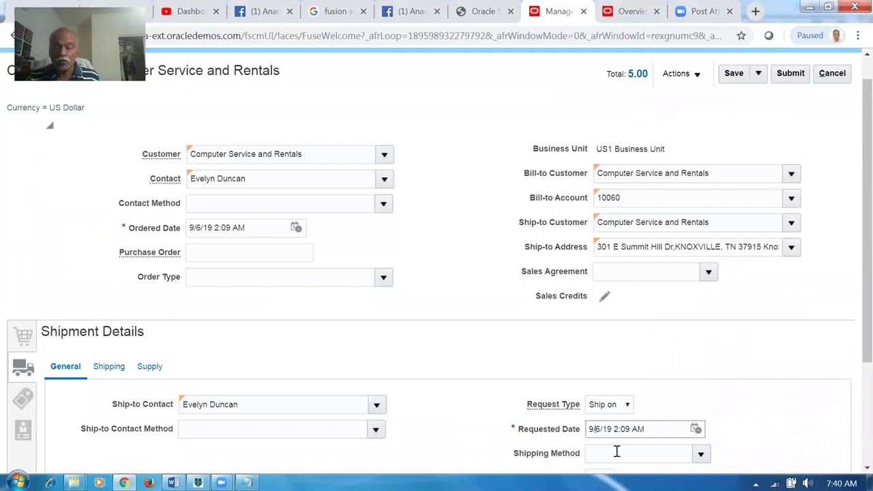
key("BackSpace")
type("10")
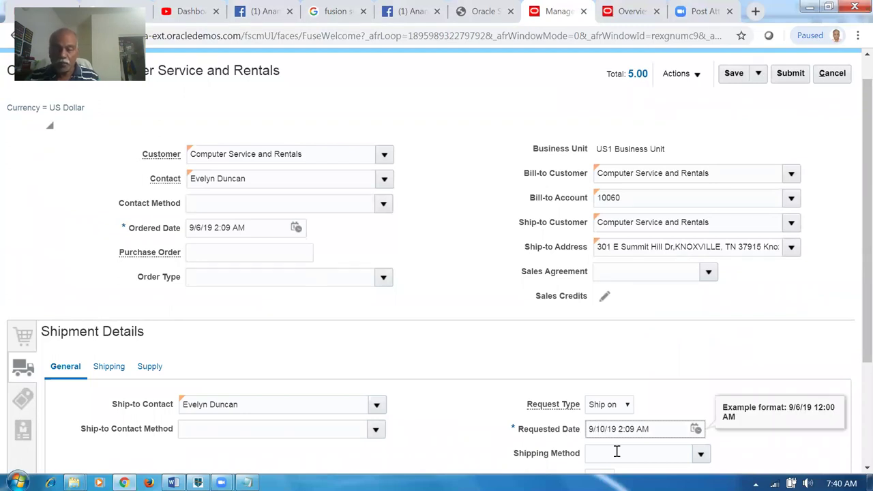
left_click(460, 365)
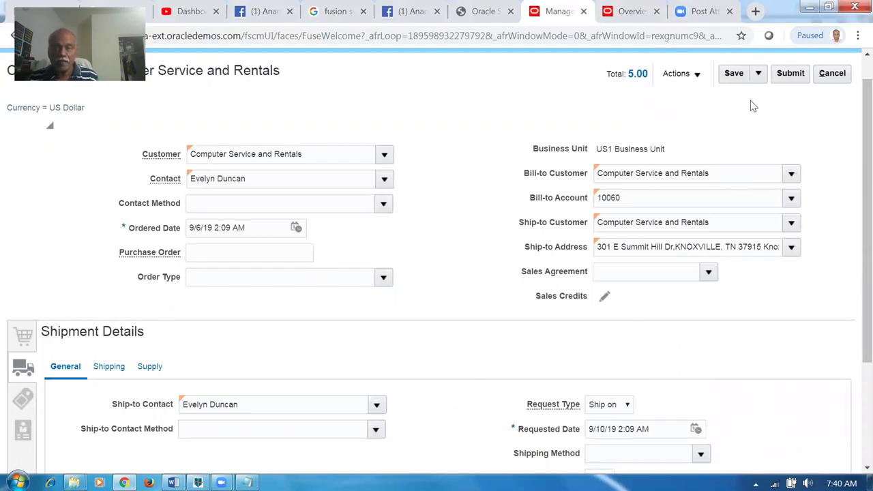
left_click(785, 75)
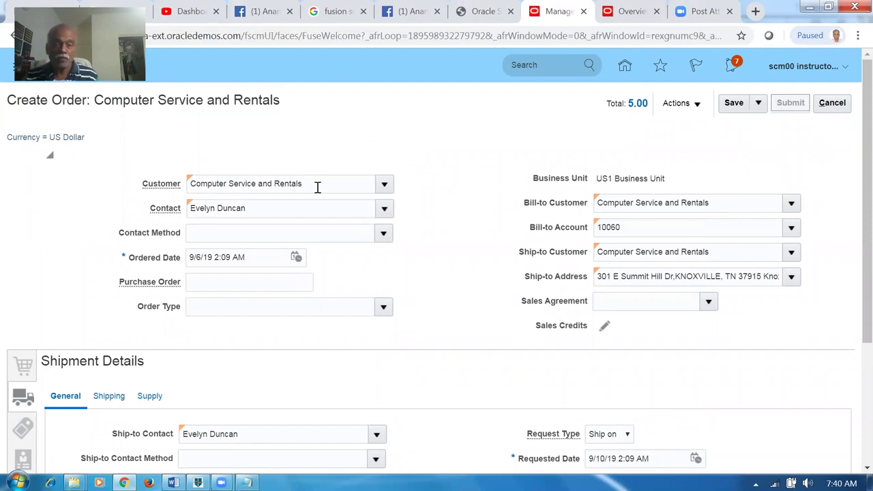
Open the DOO_SCO workbook from Local Disk (C:) in Excel and maximize its window.
mouse_move(73, 482)
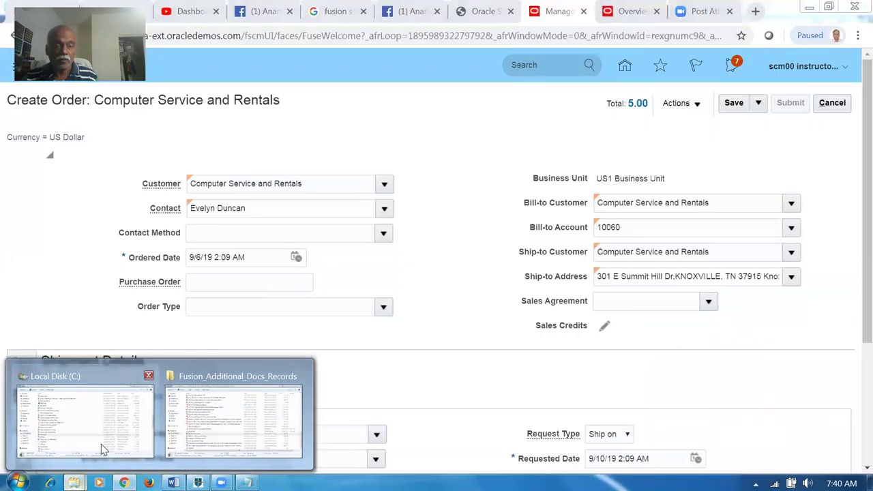
left_click(101, 444)
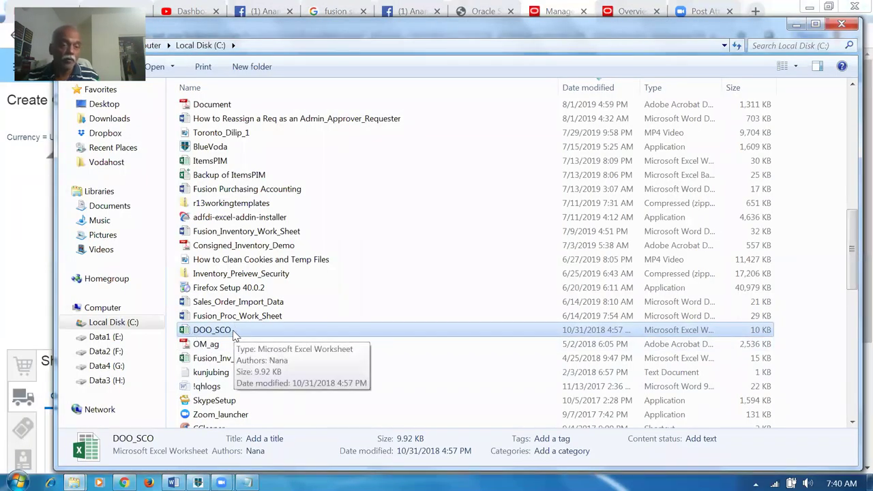
double_click(218, 330)
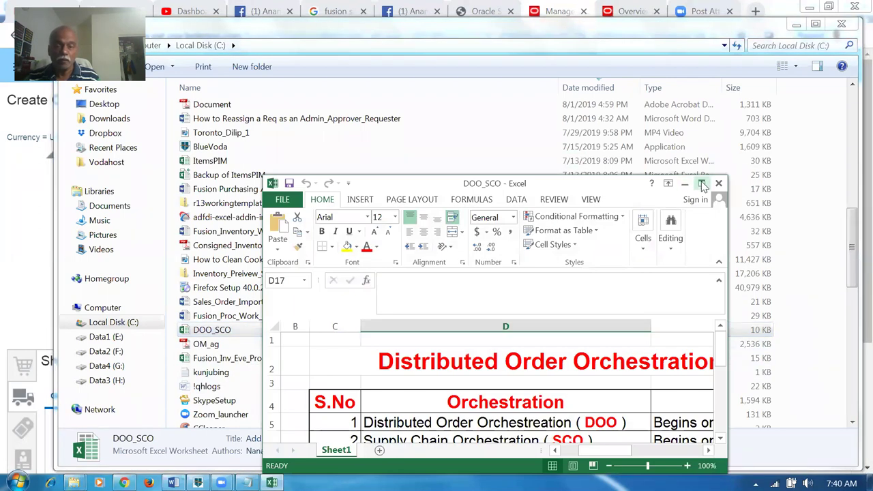
left_click(702, 184)
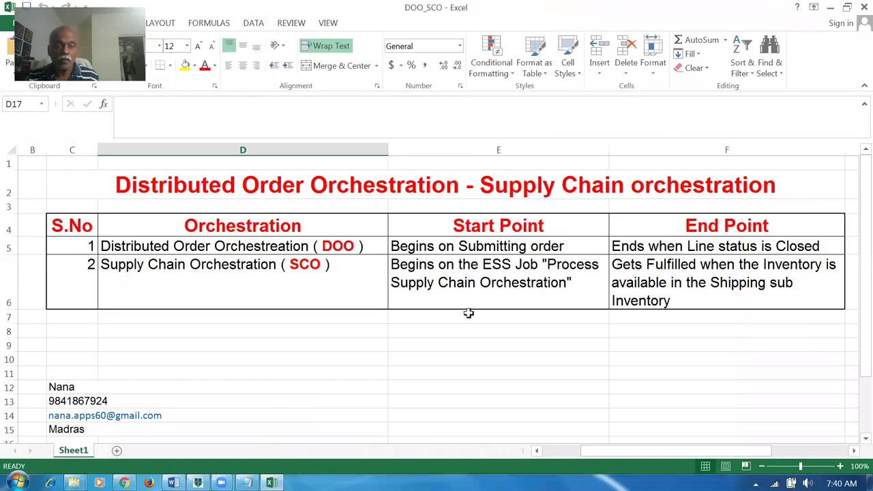
Examine the Distributed Order Orchestration and Supply Chain Orchestration rows, comparing the end points of the two processes.
left_click(235, 249)
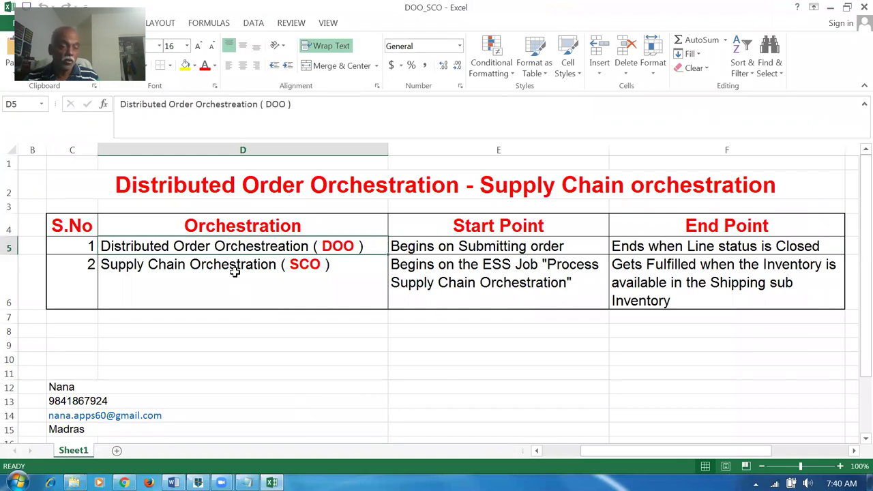
left_click(228, 280)
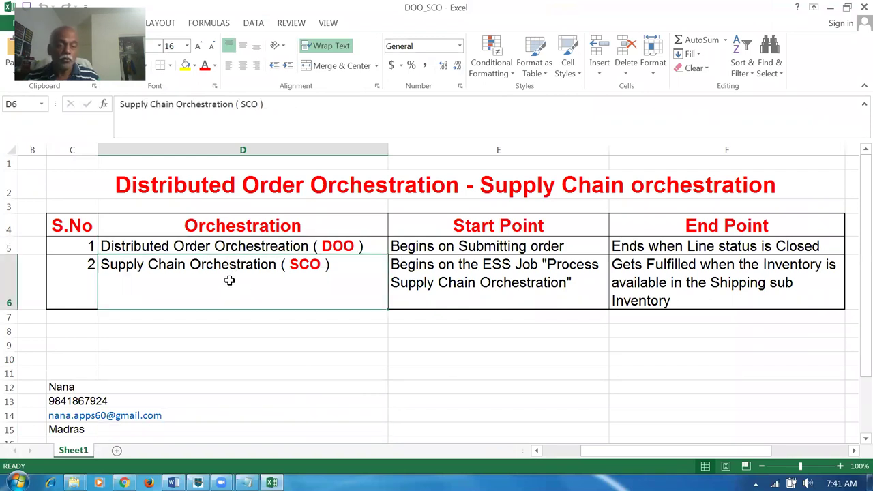
left_click(248, 247)
left_click(248, 276)
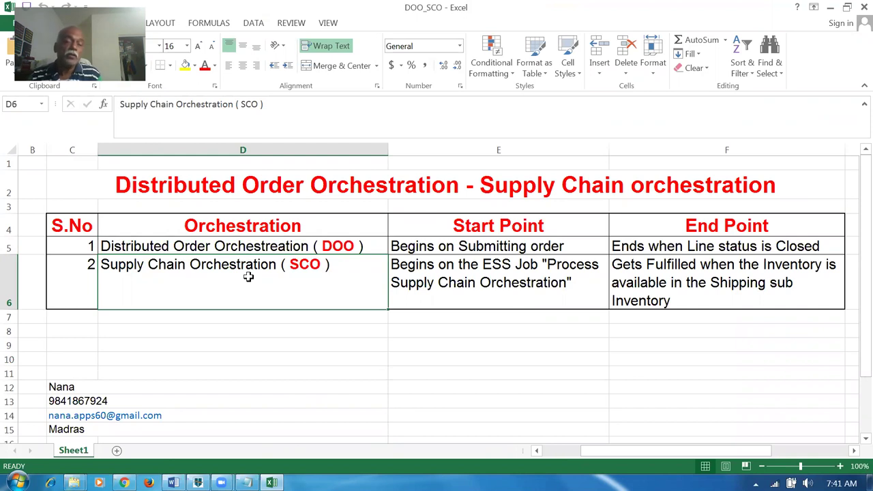
left_click(698, 294)
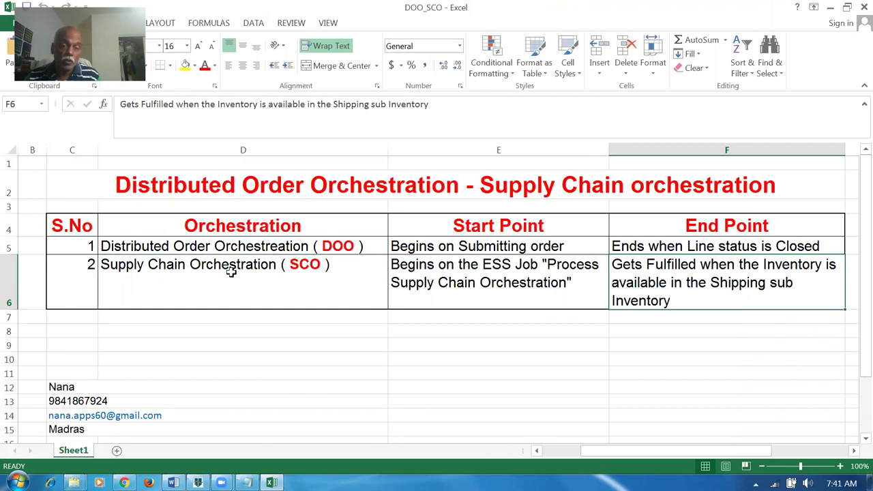
left_click(225, 246)
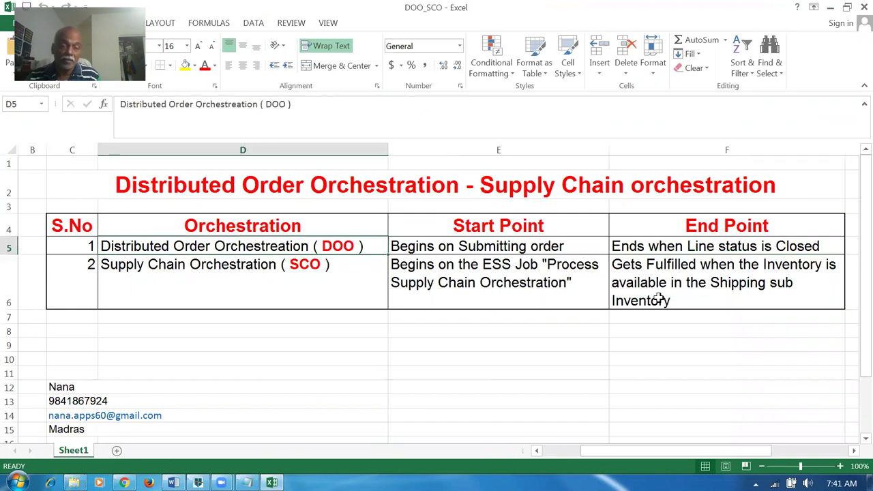
left_click(724, 248)
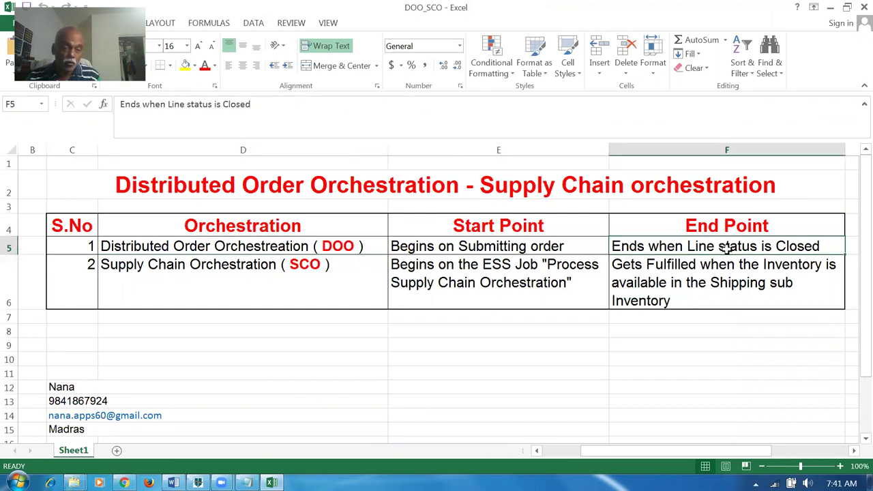
left_click(232, 250)
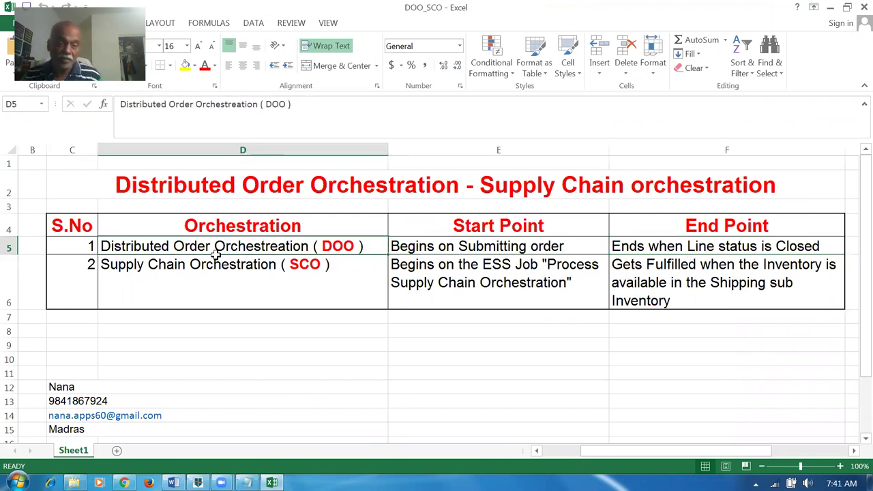
left_click(210, 276)
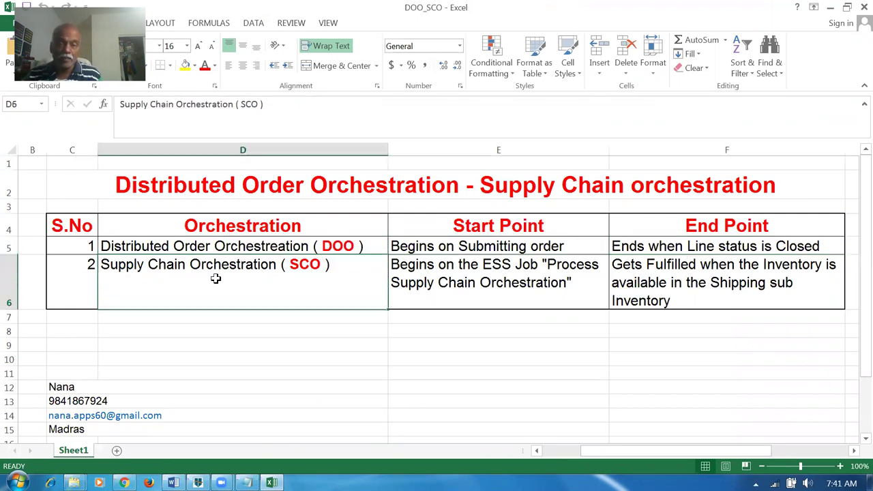
left_click(740, 287)
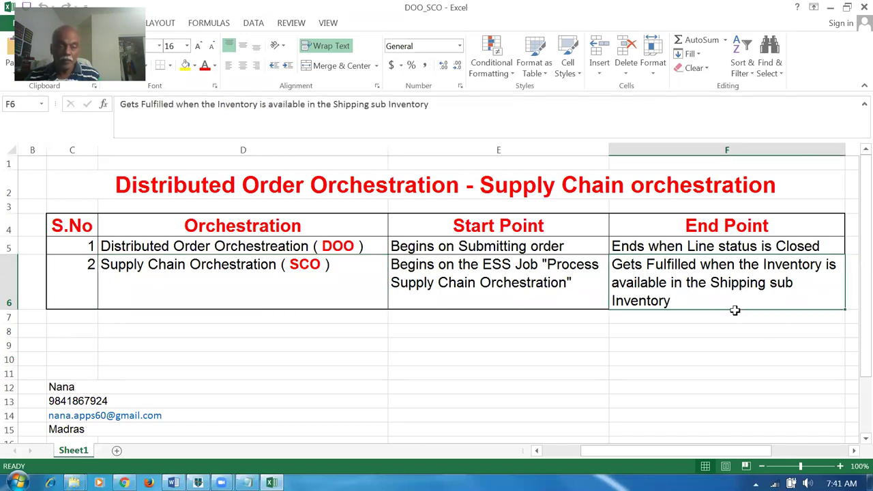
Switch back to the order in Chrome, acknowledge the submission, and refresh the order repeatedly to update its status.
left_click(124, 482)
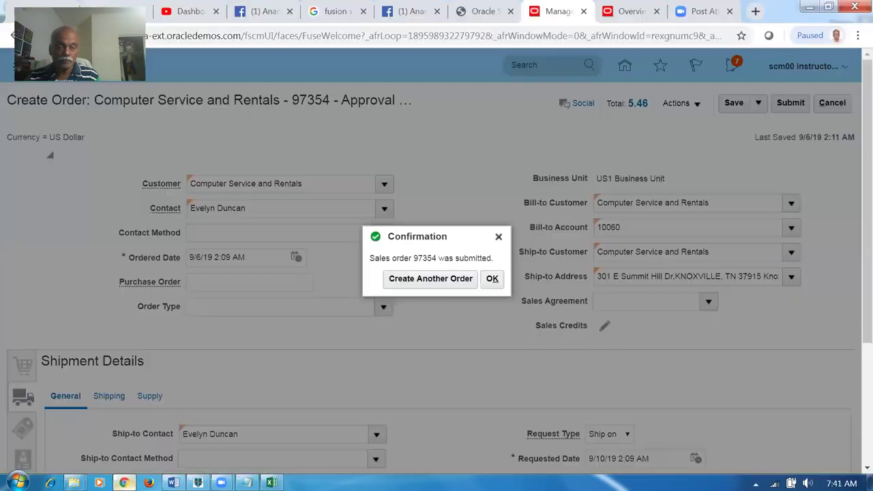
left_click(492, 278)
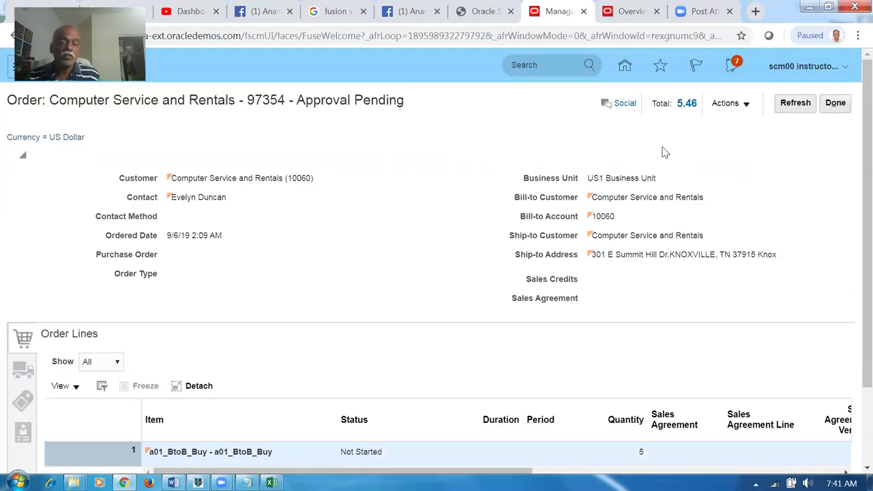
left_click(727, 103)
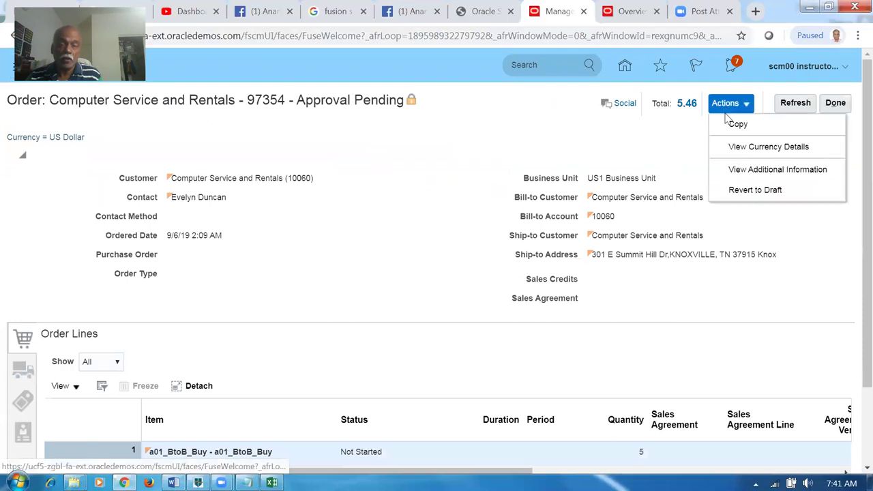
left_click(795, 103)
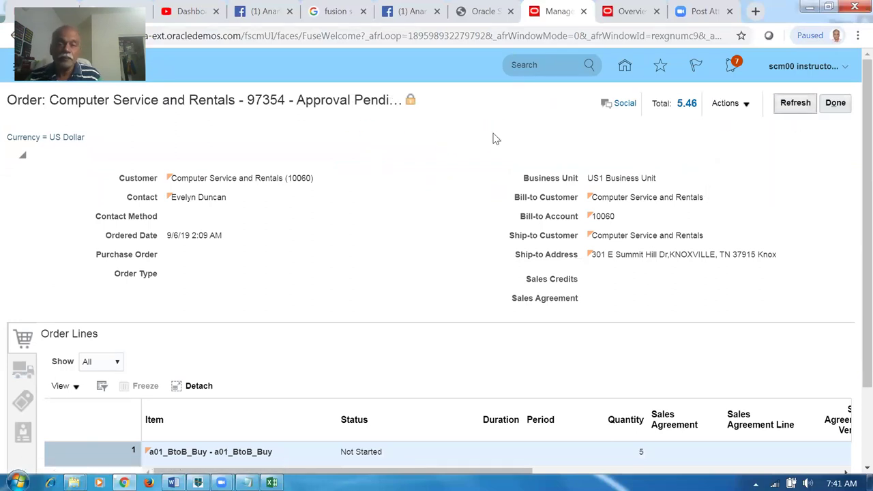
left_click(790, 103)
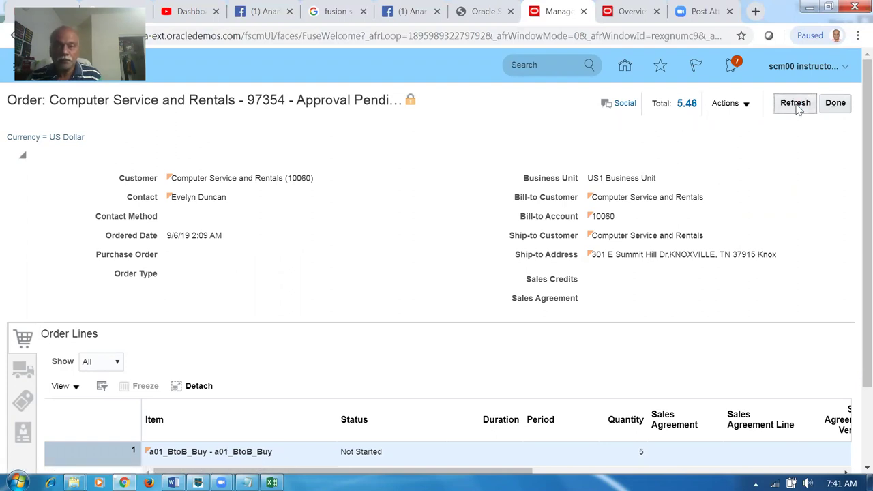
left_click(797, 108)
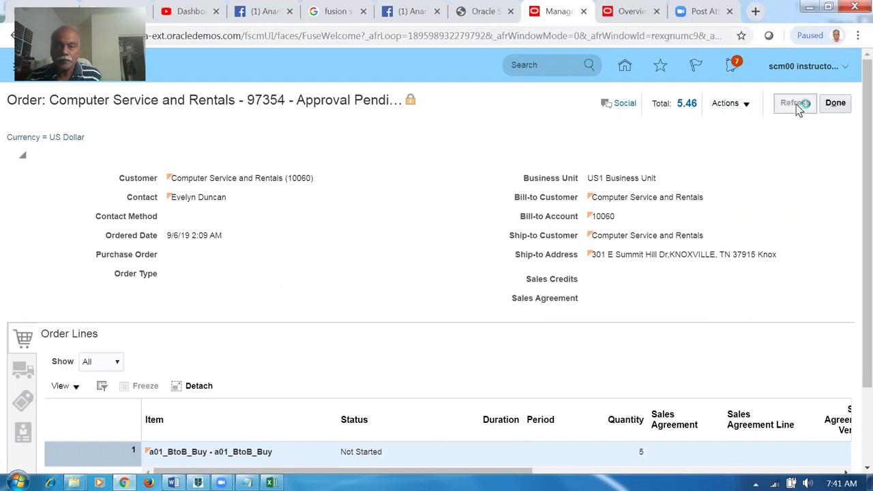
left_click(797, 105)
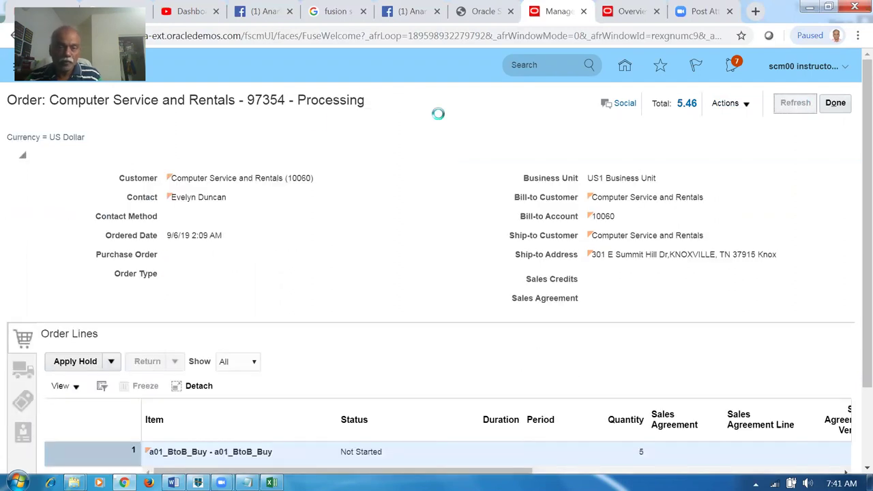
Switch the sales order to Fulfillment View and display its fulfillment lines.
left_click(715, 107)
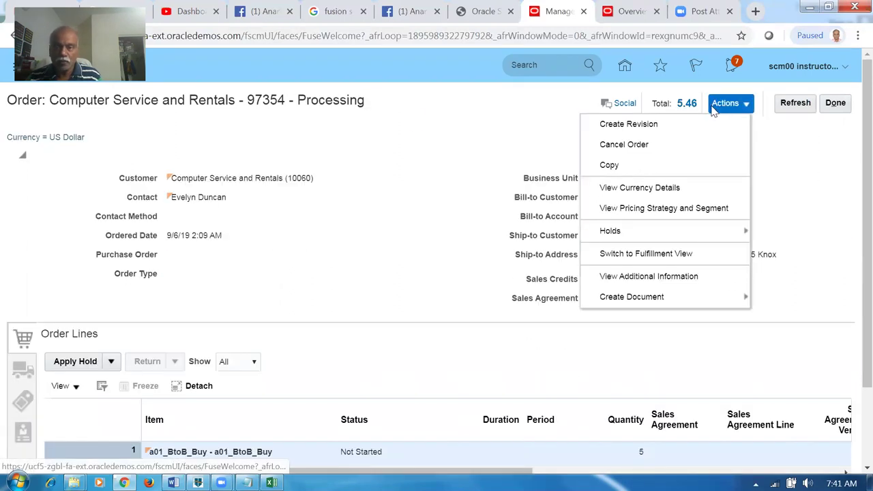
left_click(647, 253)
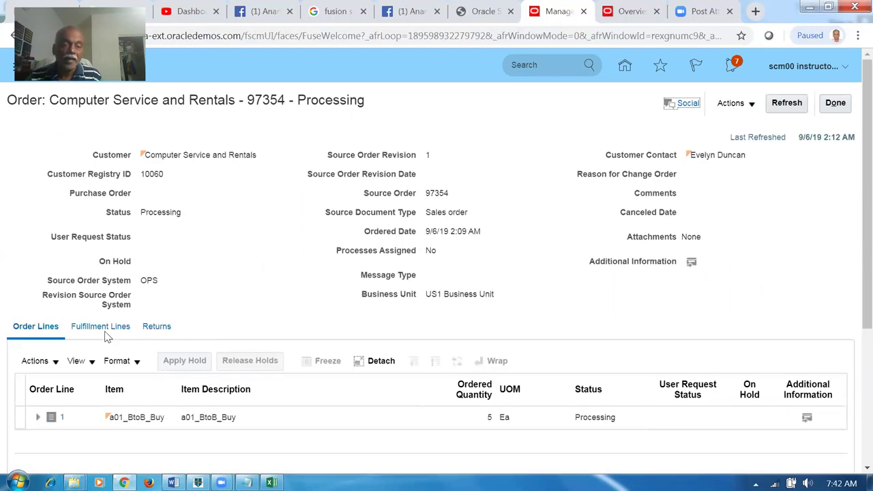
left_click(127, 326)
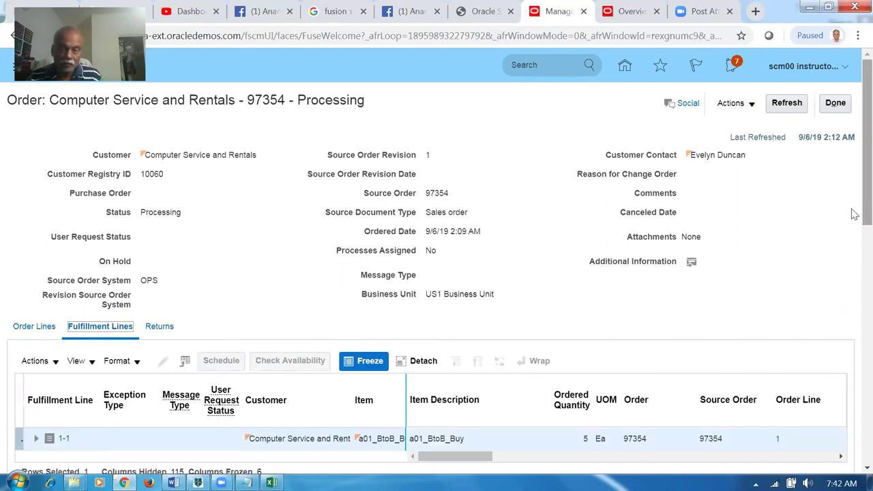
scroll(854, 214, "down", 2)
mouse_move(459, 374)
left_mouse_down()
mouse_move(522, 384)
mouse_move(450, 379)
left_mouse_up()
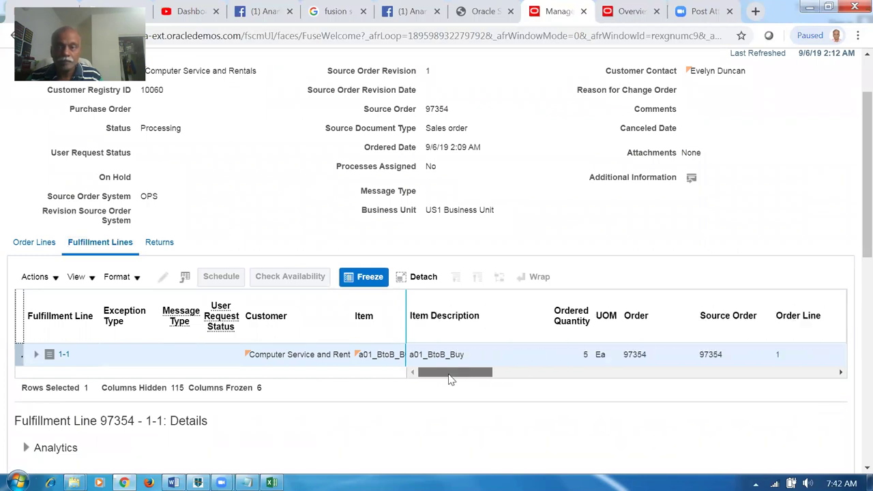
scroll(854, 225, "up", 2)
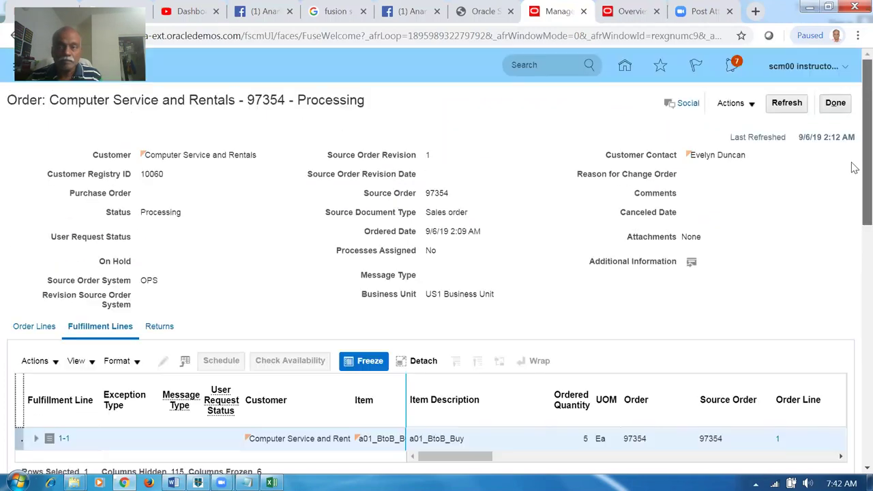
Refresh the order and open the orchestration process assigned to fulfillment line 1-1.
left_click(786, 103)
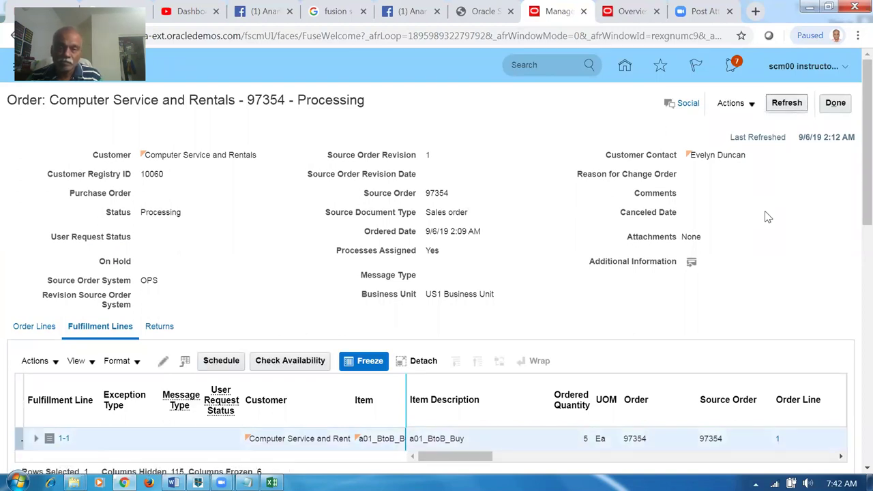
scroll(853, 197, "down", 2)
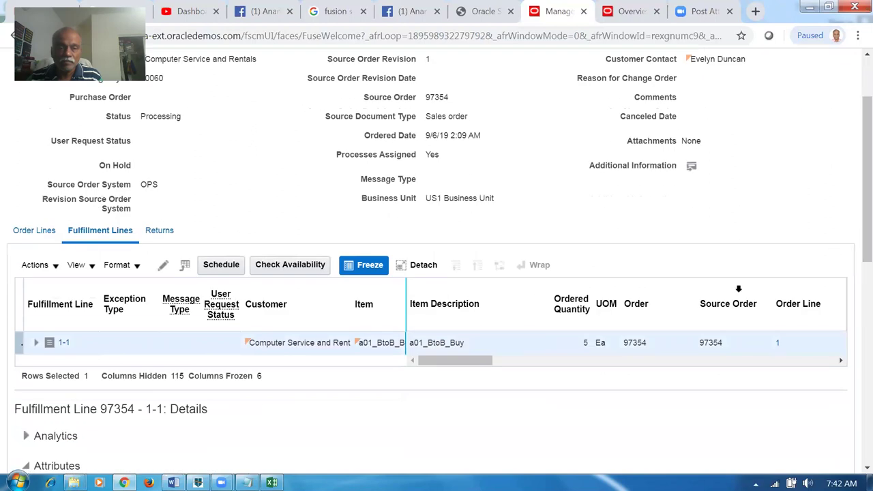
left_click_drag(431, 360, 465, 361)
left_click(743, 344)
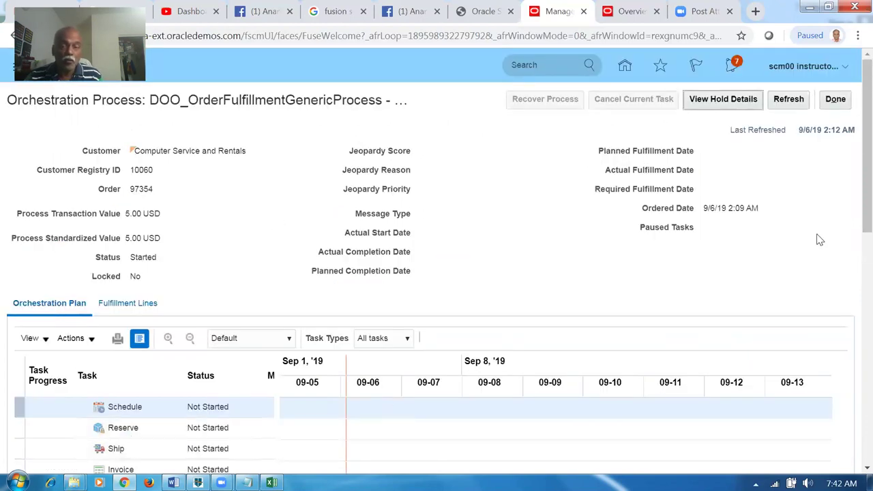
Examine the orchestration plan's tasks and refresh the process repeatedly to track scheduling and the supply request.
scroll(443, 306, "down", 2)
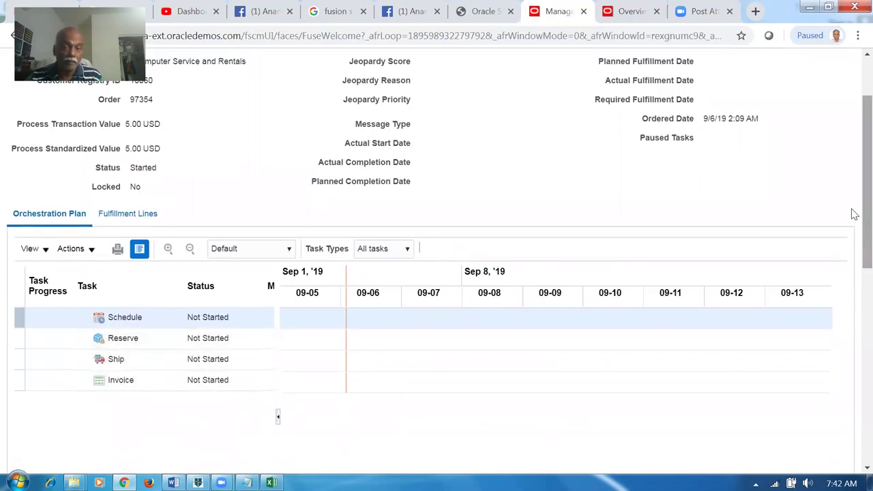
scroll(852, 204, "up", 2)
left_click(802, 99)
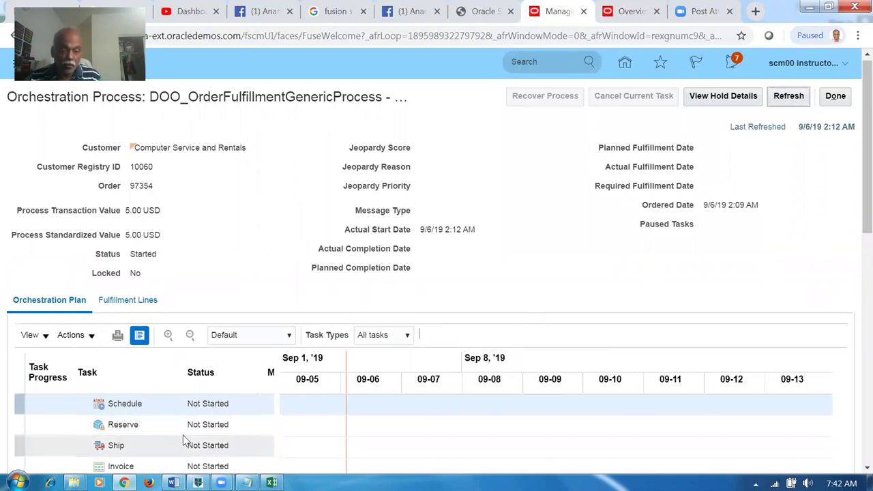
left_click(790, 101)
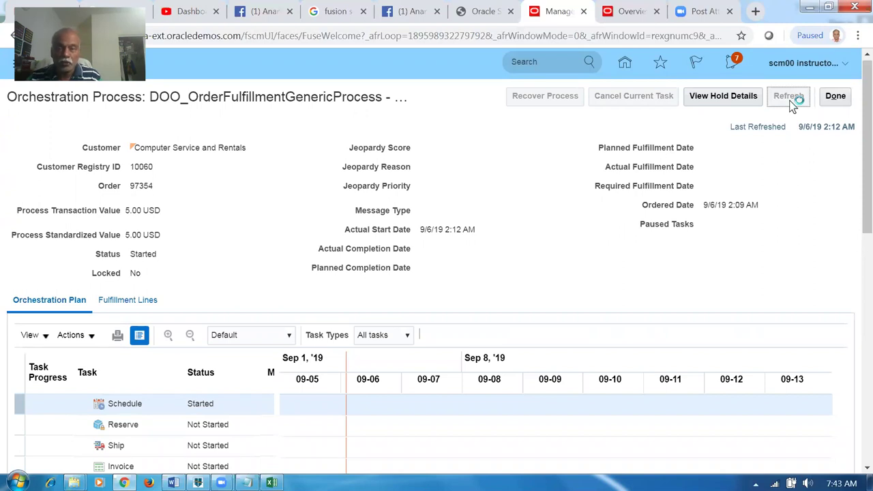
left_click(790, 101)
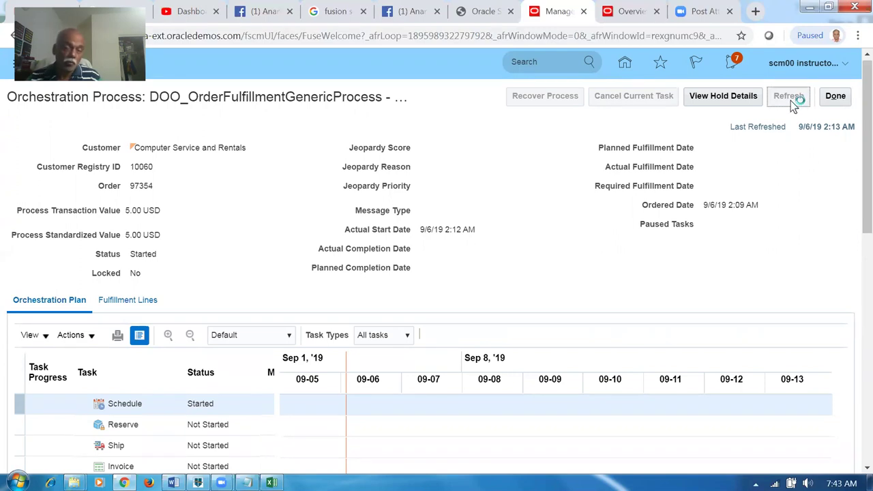
left_click(791, 101)
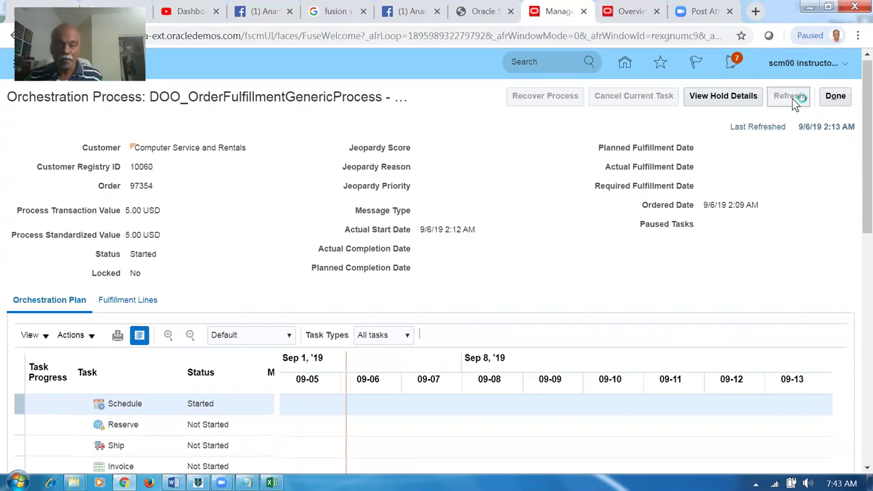
left_click(791, 100)
left_click(791, 100)
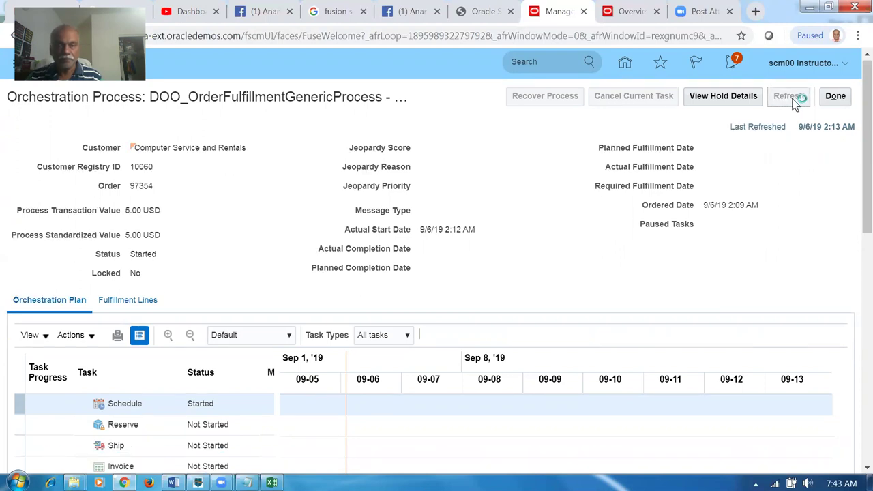
left_click(793, 101)
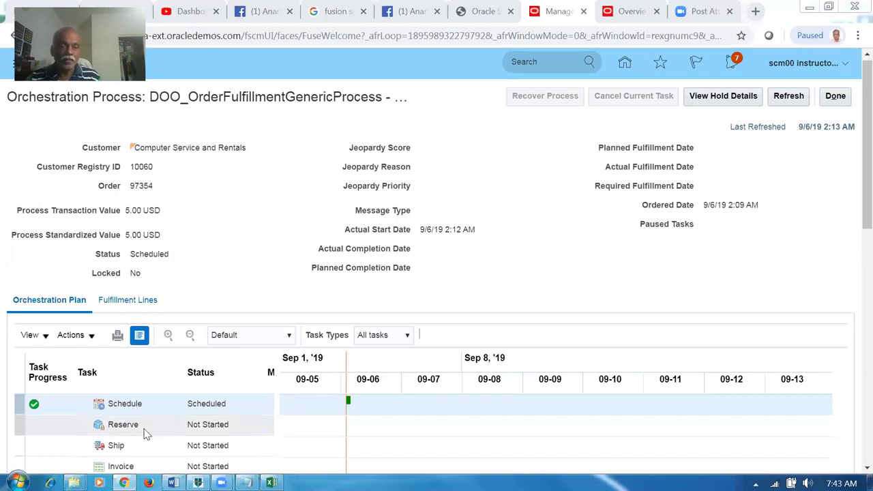
left_click(793, 97)
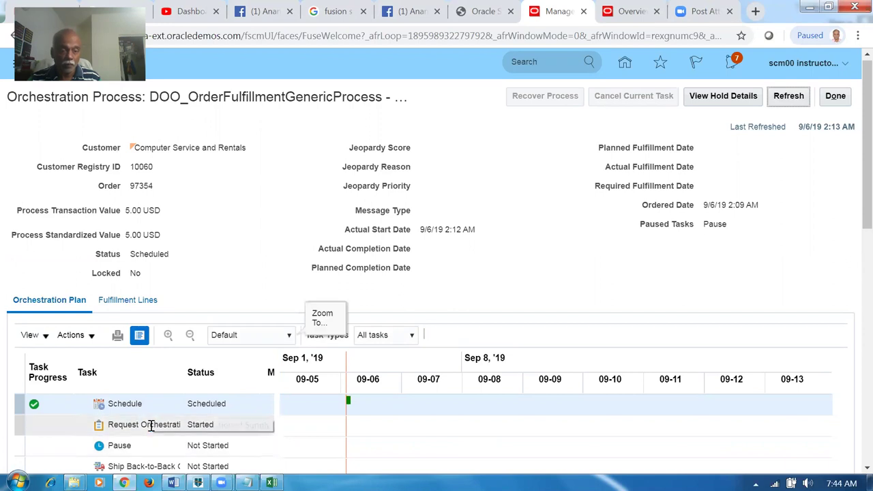
left_click(787, 96)
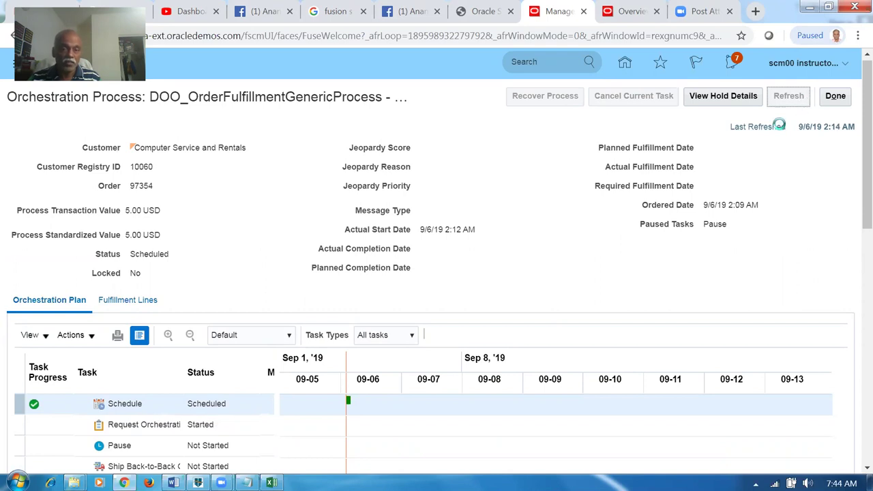
Examine the supply details of fulfillment line 1-1, including its scheduled dates and the Back-to-Back section.
left_click(121, 299)
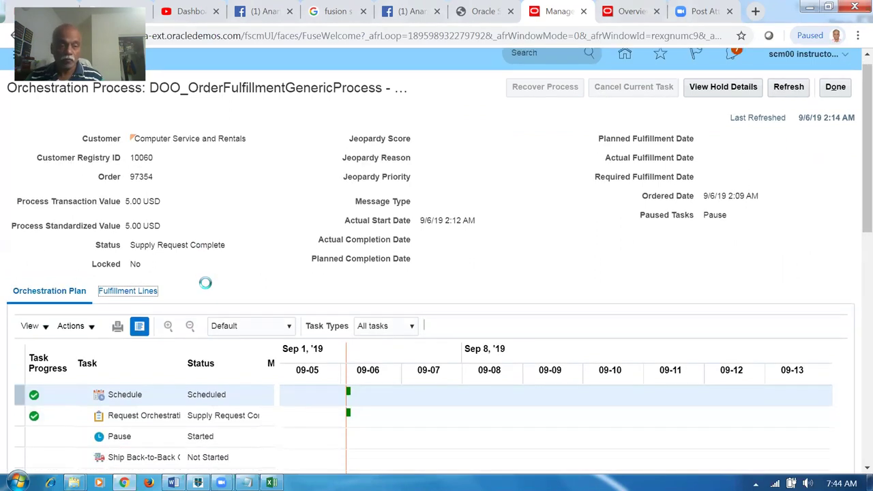
scroll(205, 282, "down", 3)
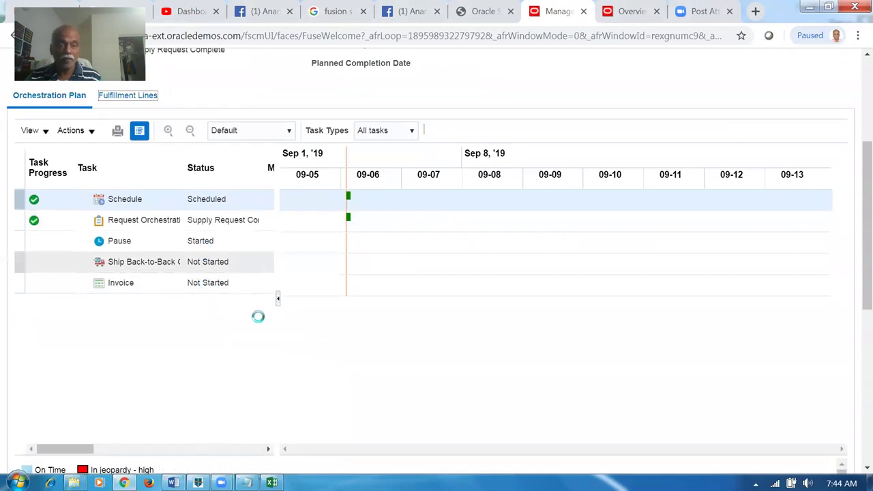
left_click(86, 357)
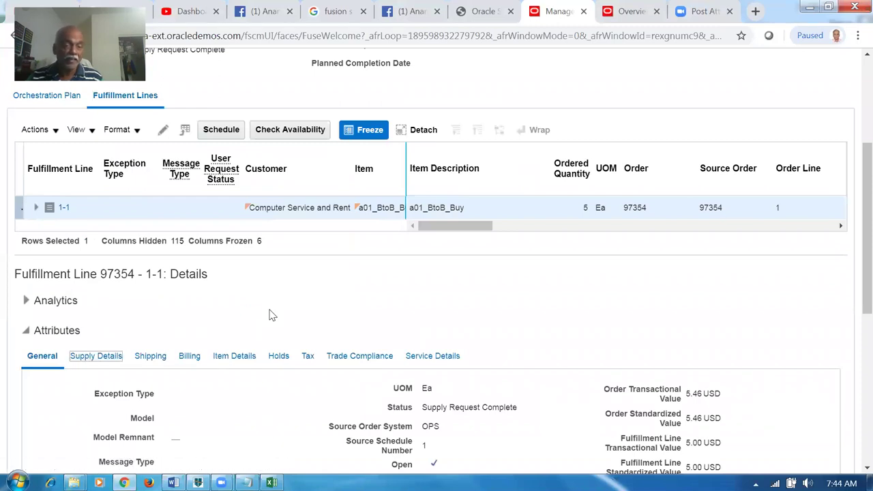
scroll(270, 315, "down", 4)
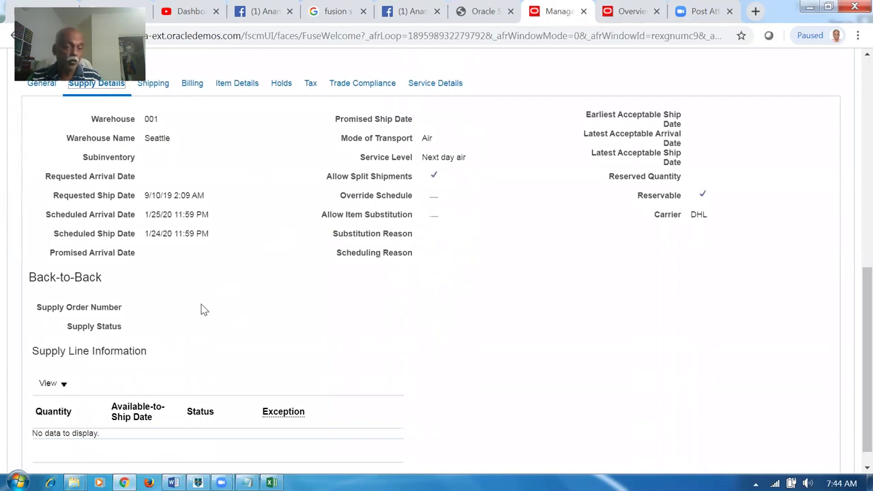
scroll(201, 308, "up", 3)
scroll(202, 308, "up", 2)
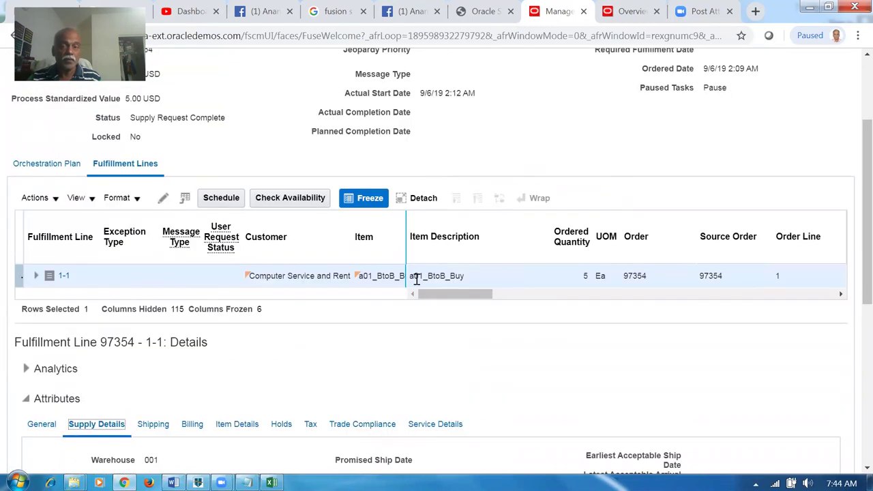
scroll(416, 280, "up", 2)
Refresh the process, return to the orchestration plan, and keep refreshing it to check the Pause task's status.
left_click(789, 96)
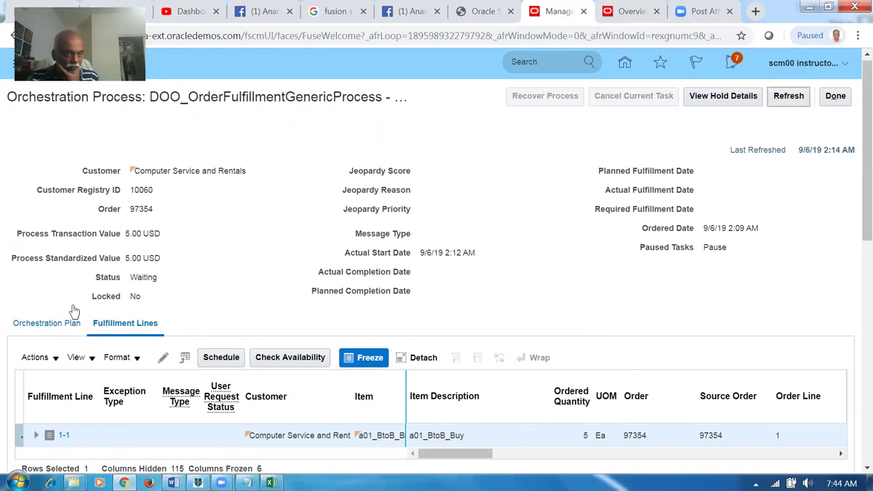
left_click(48, 300)
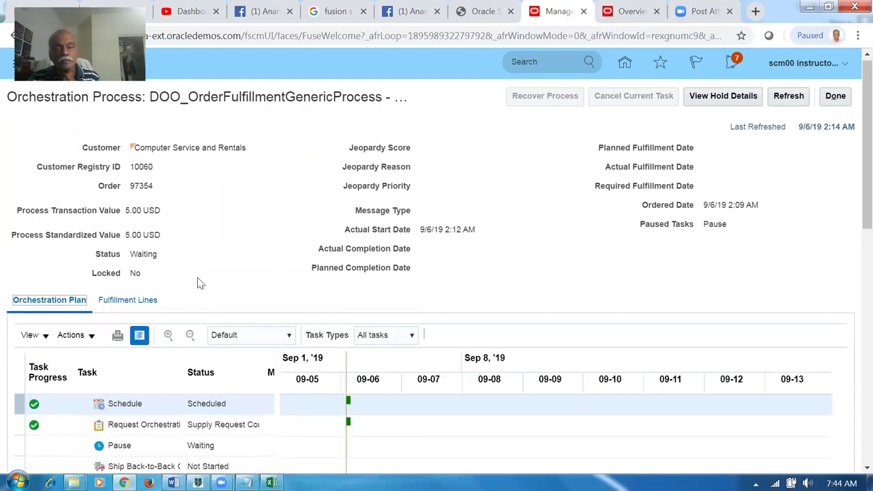
scroll(200, 285, "down", 2)
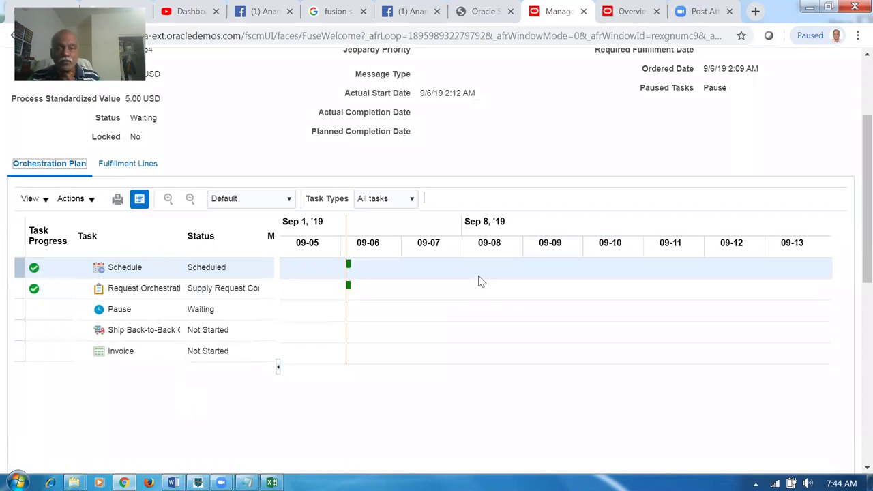
scroll(478, 275, "up", 2)
left_click(794, 97)
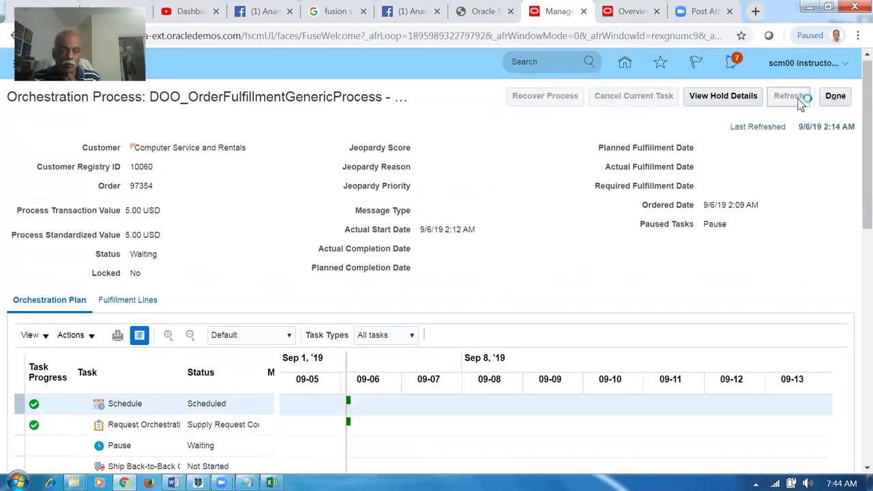
left_click(795, 97)
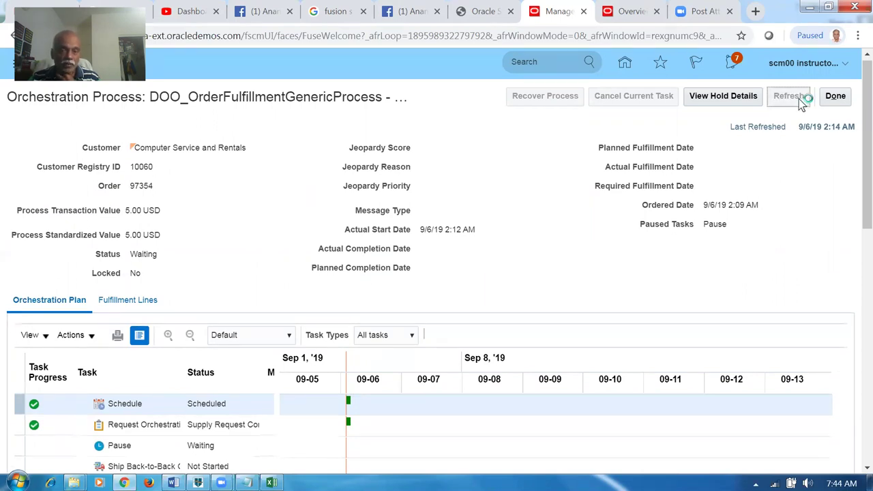
left_click(799, 99)
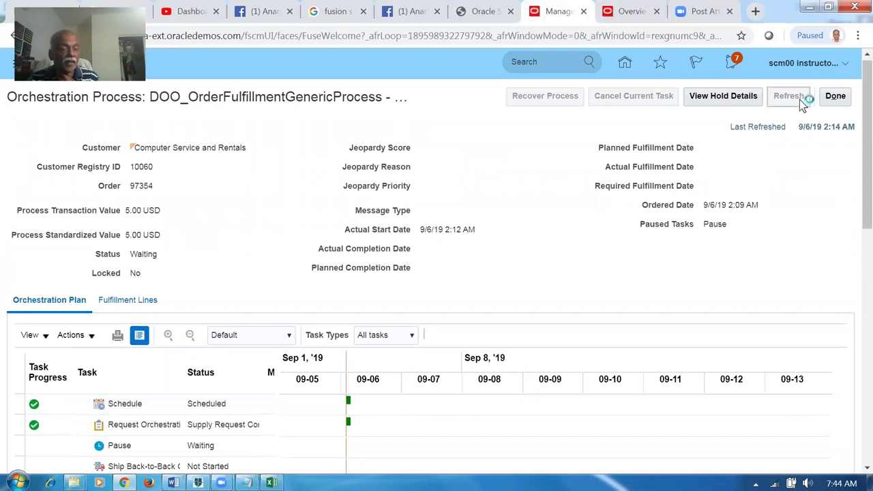
left_click(799, 99)
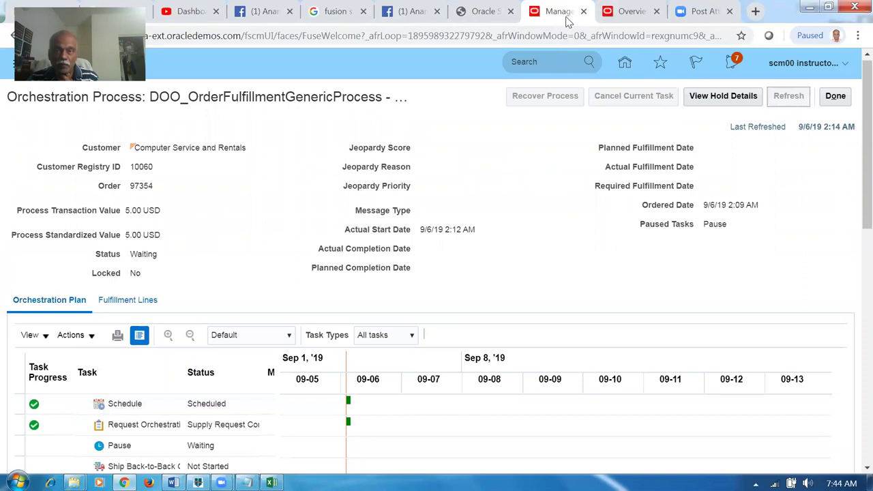
Open the Scheduled Processes work area from the home page in the other Oracle browser tab.
left_click(631, 11)
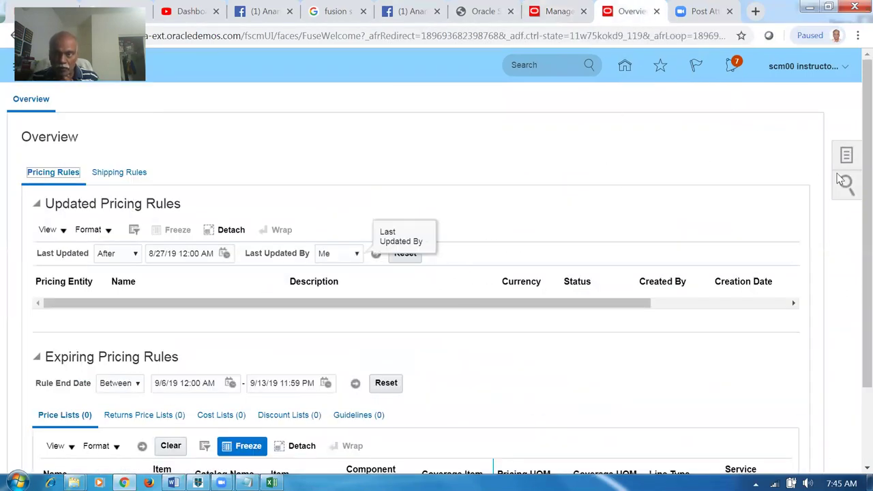
left_click(625, 67)
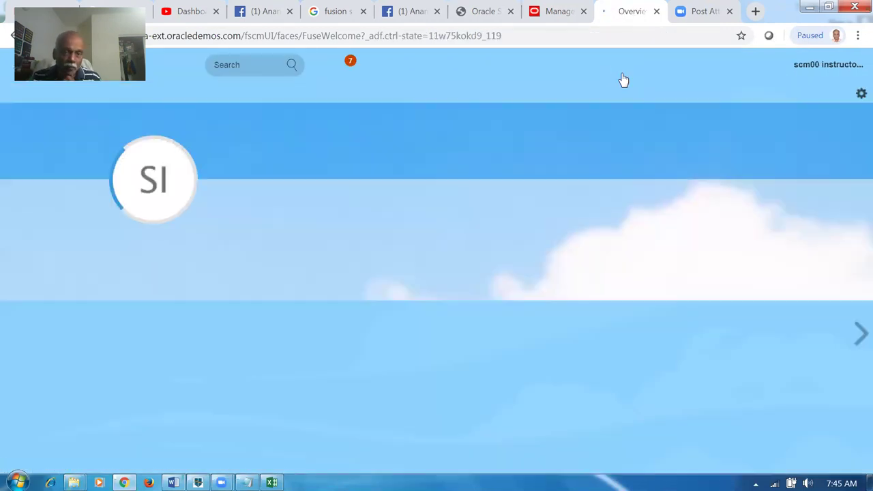
scroll(504, 341, "down", 3)
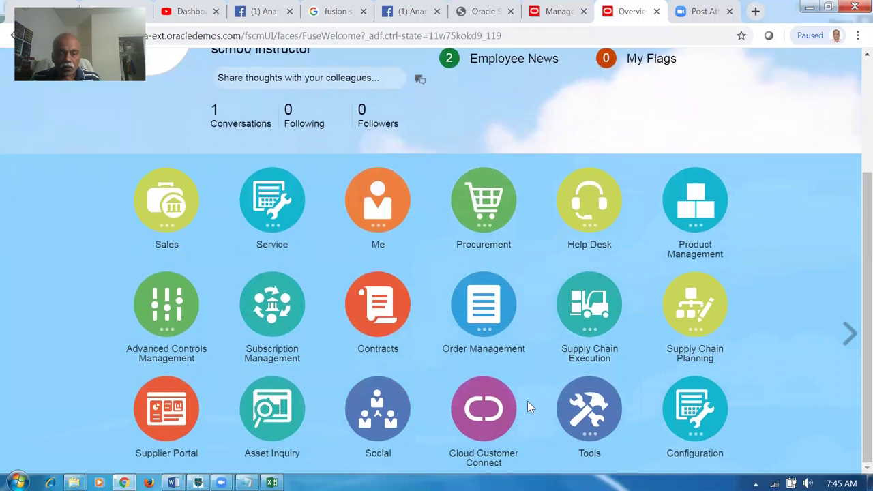
left_click(593, 414)
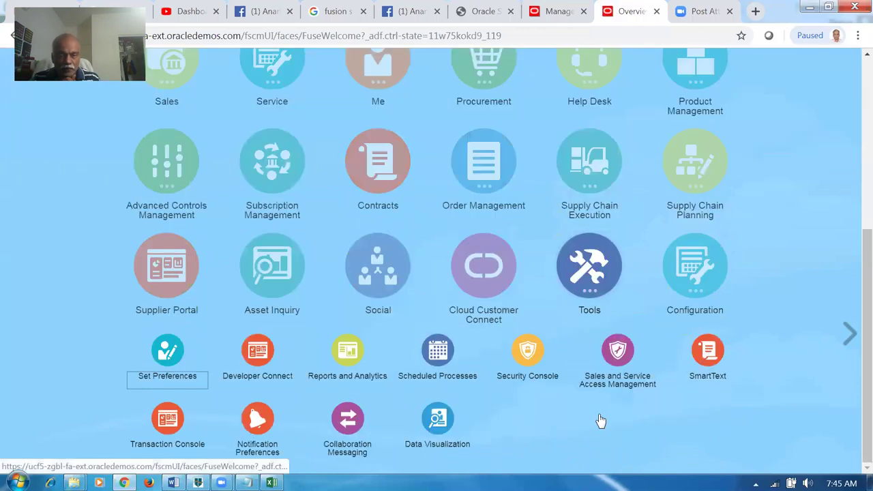
left_click(440, 364)
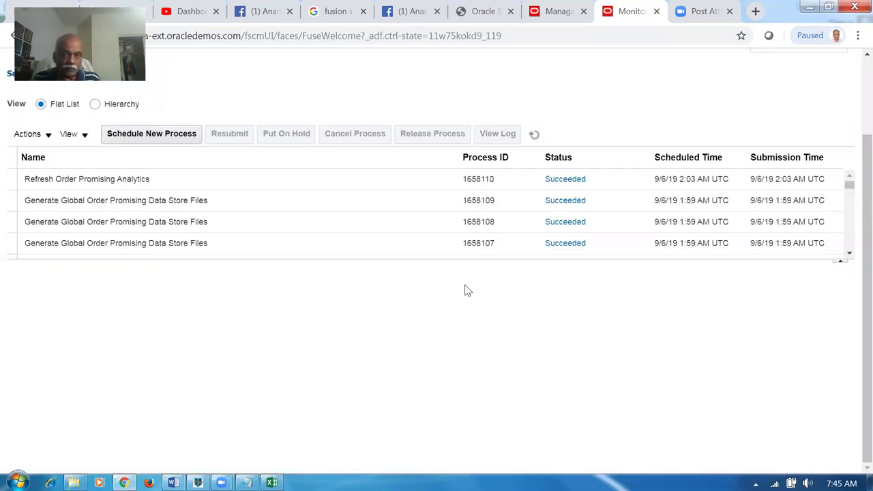
Schedule a new job by finding Release Pause Tasks with the name pattern rel%pau%task% and open its process details.
left_click(156, 132)
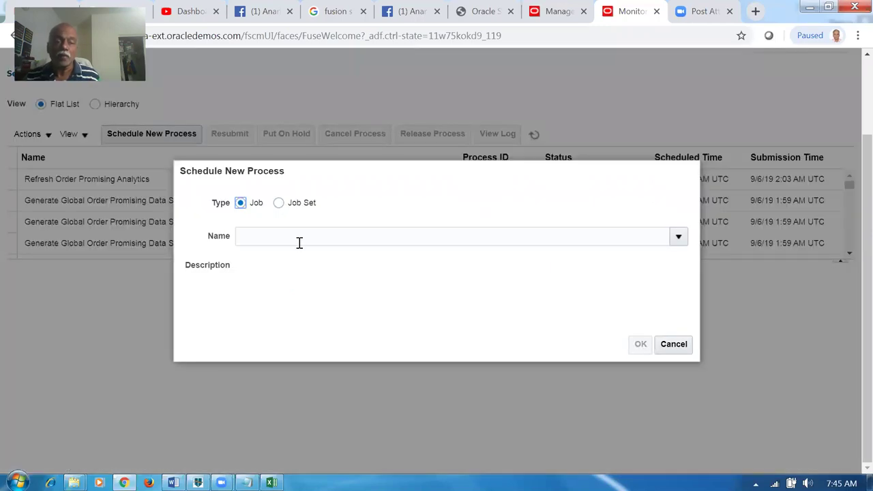
left_click(315, 232)
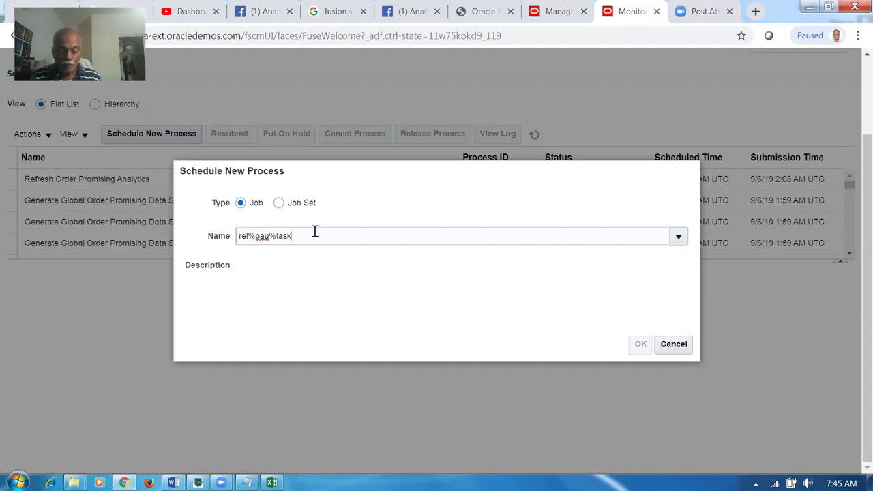
key("Tab")
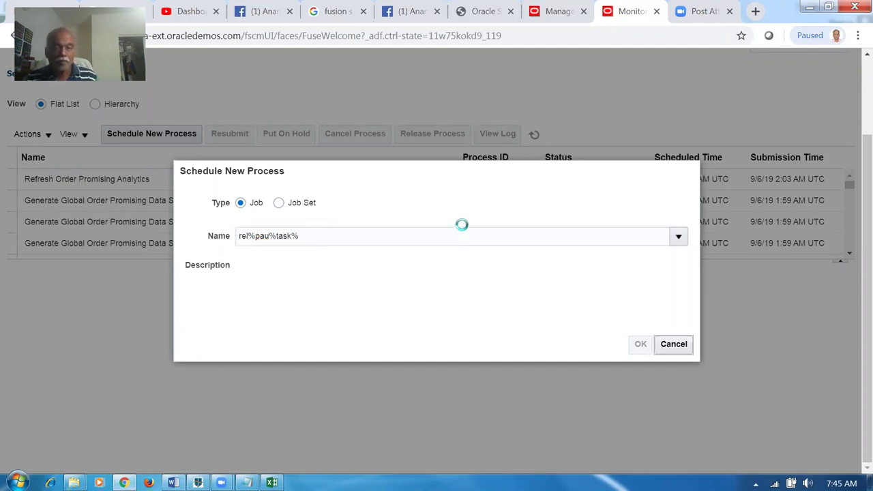
left_click(640, 343)
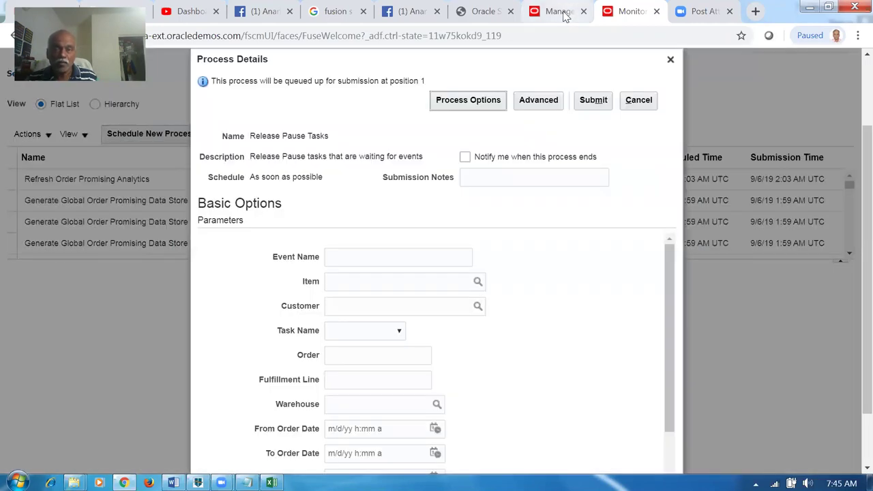
Submit Release Pause Tasks with the customer registry ID from the orchestration process entered as the order parameter.
left_click(567, 15)
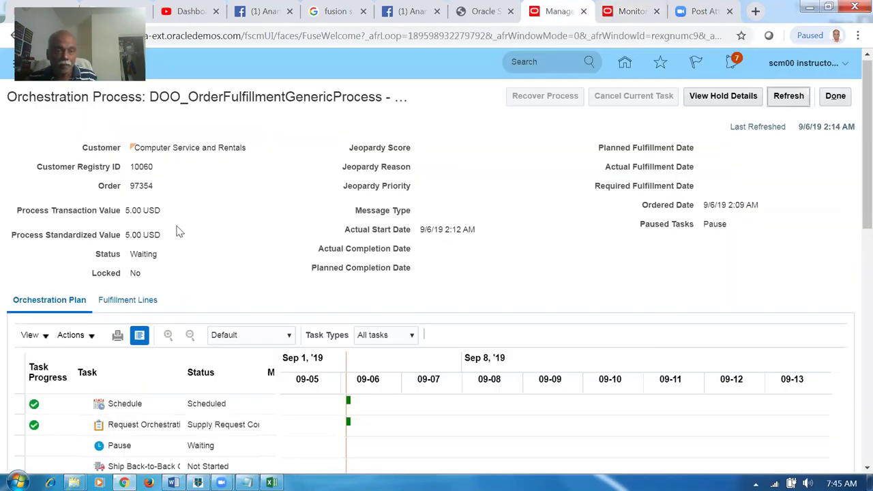
left_click_drag(132, 167, 154, 167)
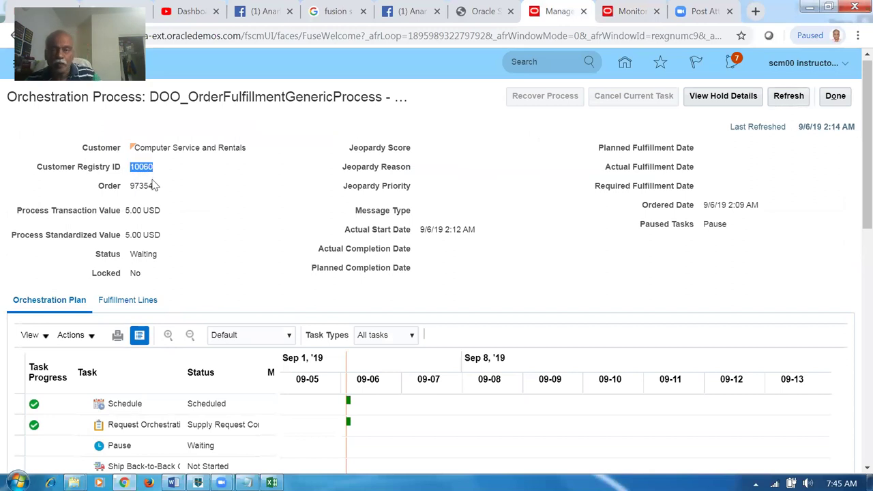
left_click(637, 11)
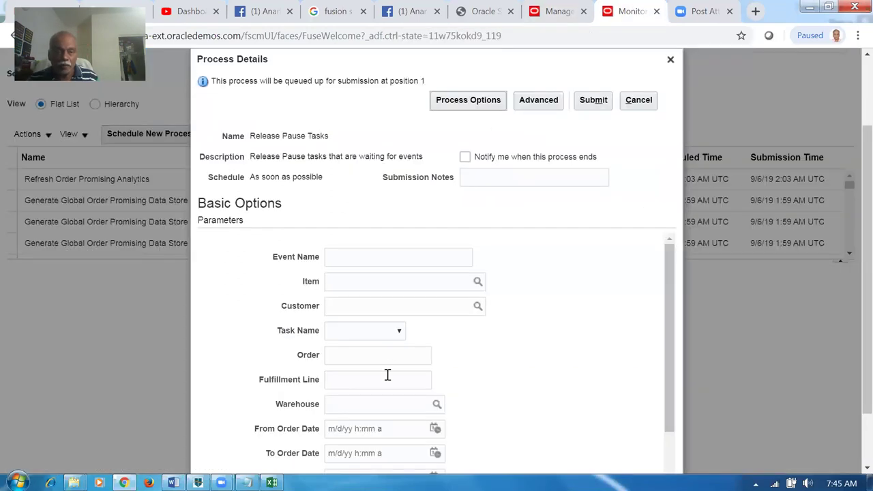
scroll(379, 380, "down", 3)
left_click(387, 237)
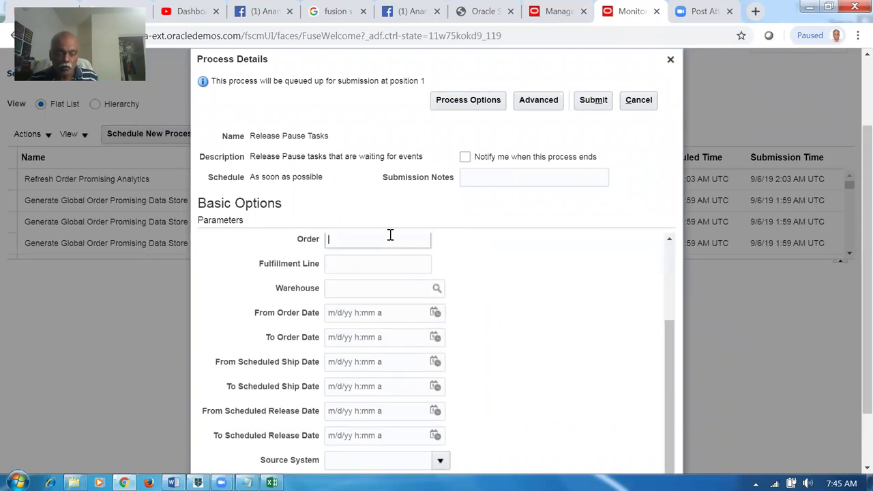
type("10060")
left_click(535, 302)
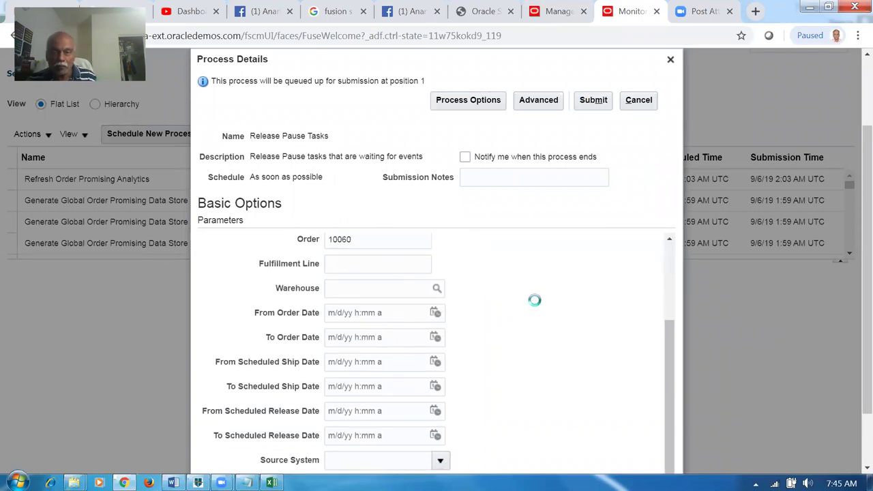
left_click(595, 197)
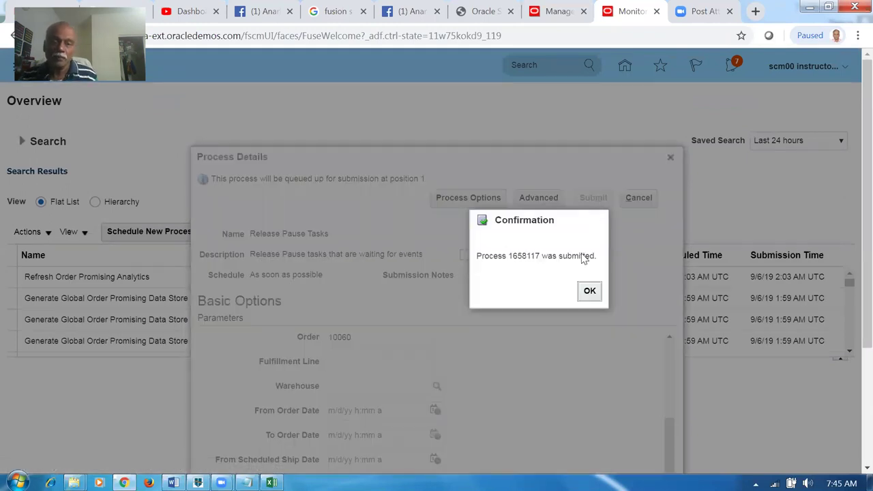
left_click(589, 291)
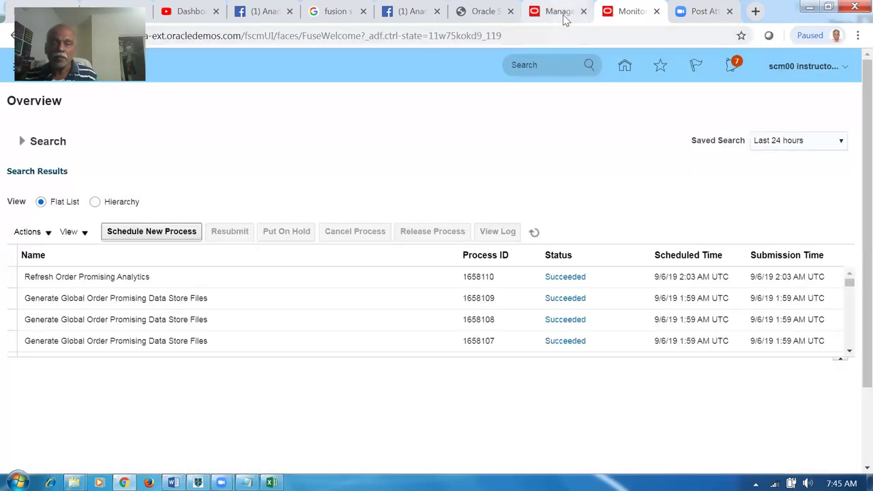
Review the orchestration plan and fulfillment line 1-1's supply details, including the scheduled arrival and ship dates.
left_click(555, 11)
scroll(114, 361, "down", 3)
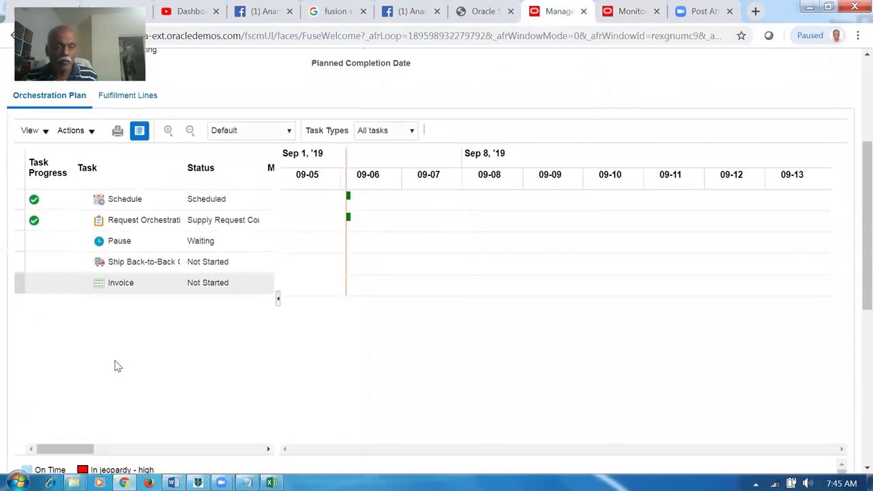
scroll(133, 331, "up", 2)
left_click(128, 232)
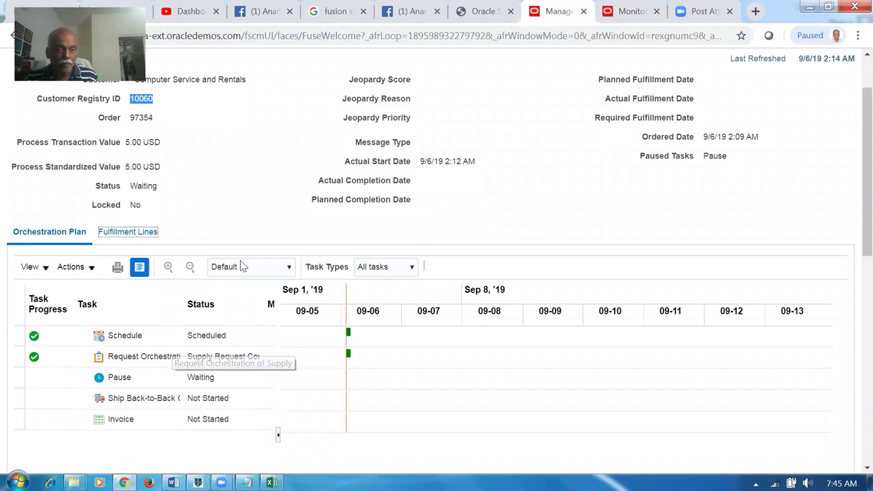
scroll(232, 226, "down", 4)
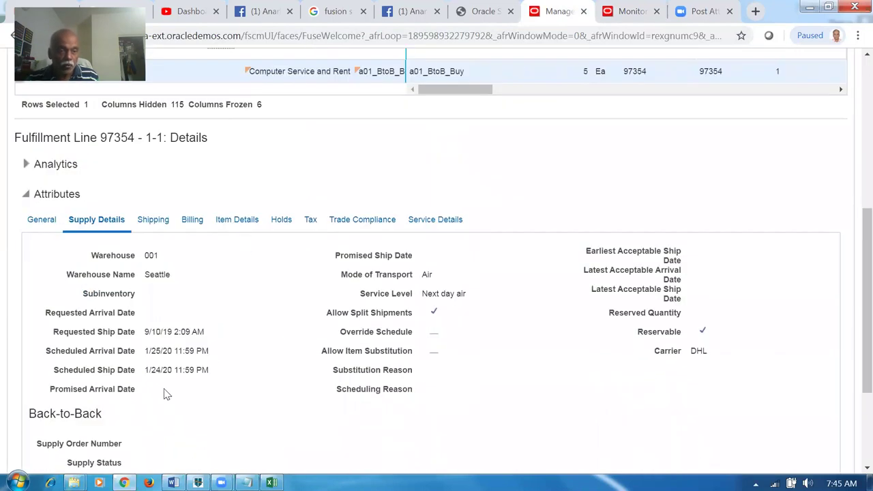
left_click_drag(147, 352, 174, 371)
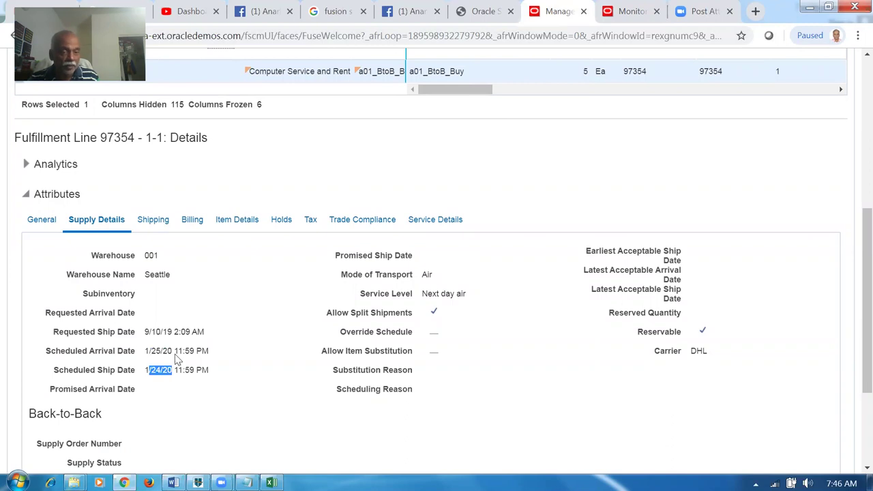
left_click_drag(145, 334, 175, 350)
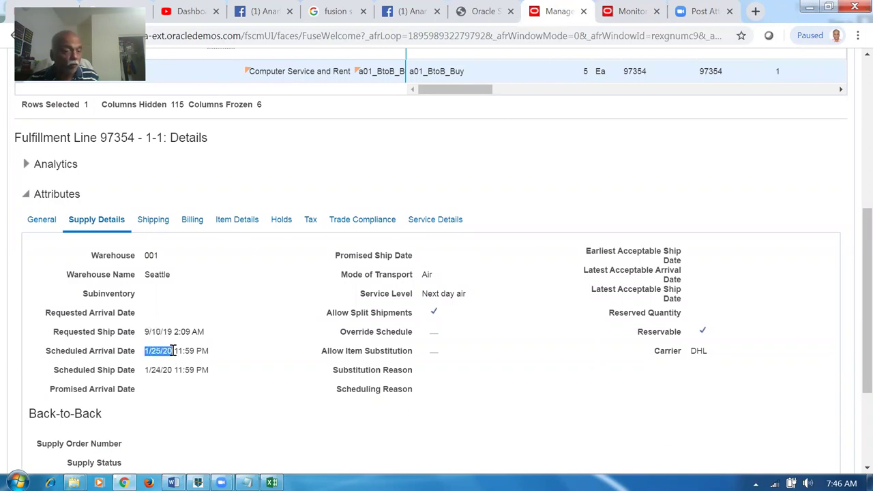
left_click(232, 333)
scroll(225, 339, "down", 1)
scroll(223, 340, "up", 3)
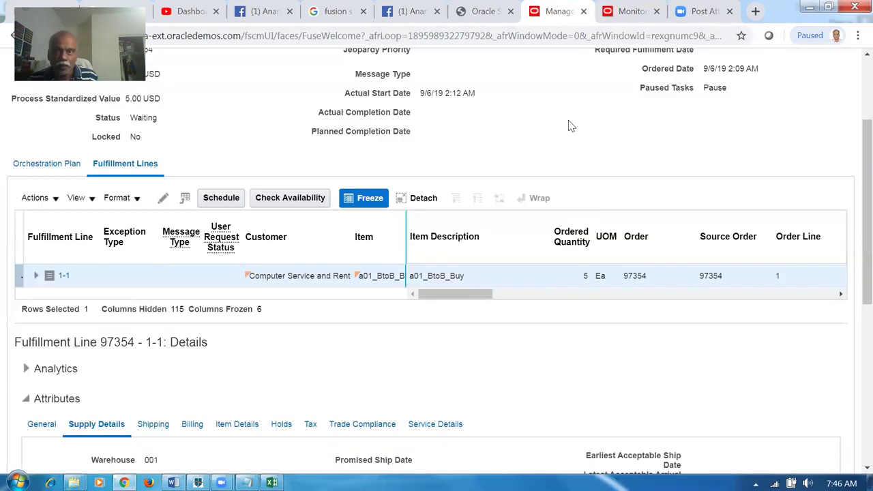
Refresh the scheduled process list and the orchestration plan to check the Release Pause Tasks run and the Pause task's status.
left_click(632, 12)
left_click(533, 232)
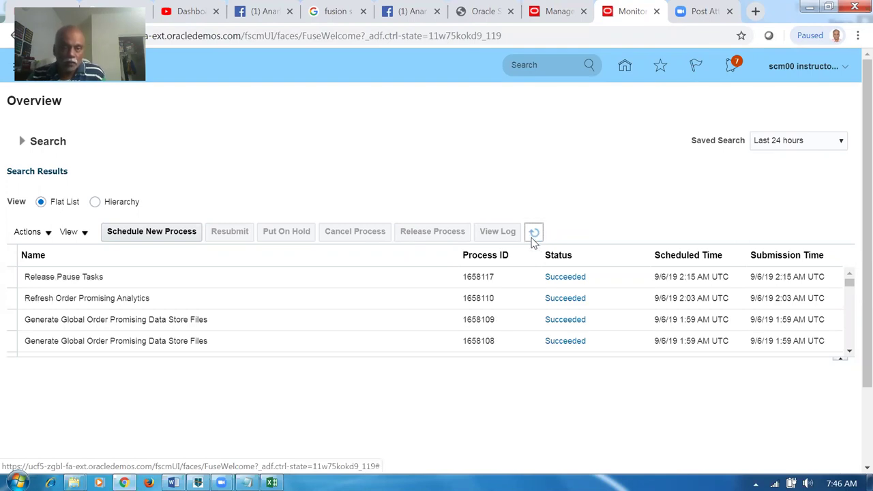
left_click(565, 14)
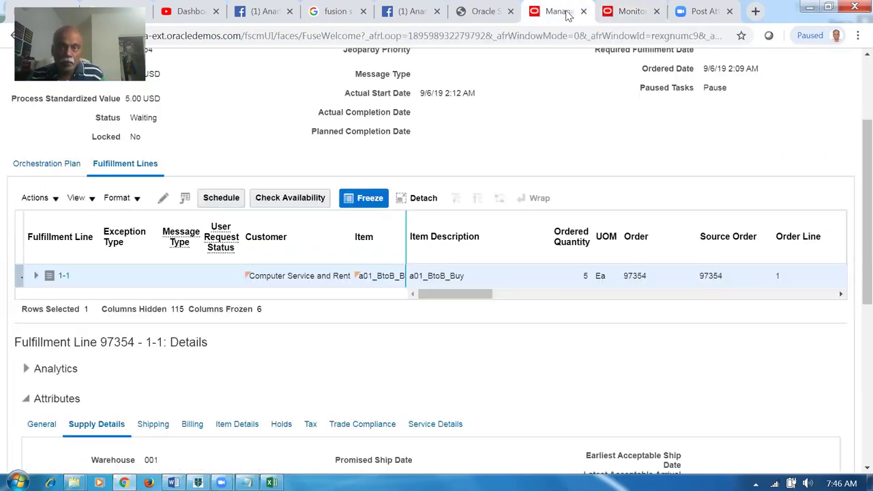
scroll(634, 214, "up", 3)
left_click(784, 99)
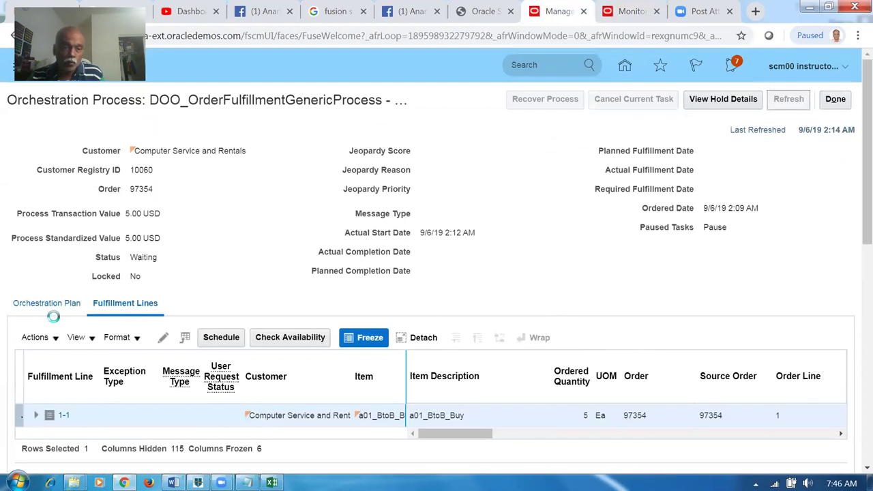
left_click(47, 303)
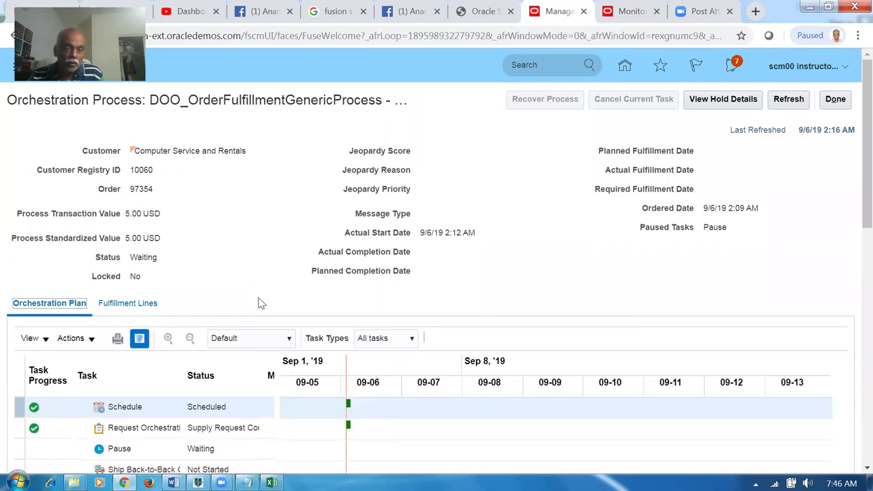
scroll(261, 300, "down", 1)
scroll(261, 302, "up", 1)
left_click(787, 99)
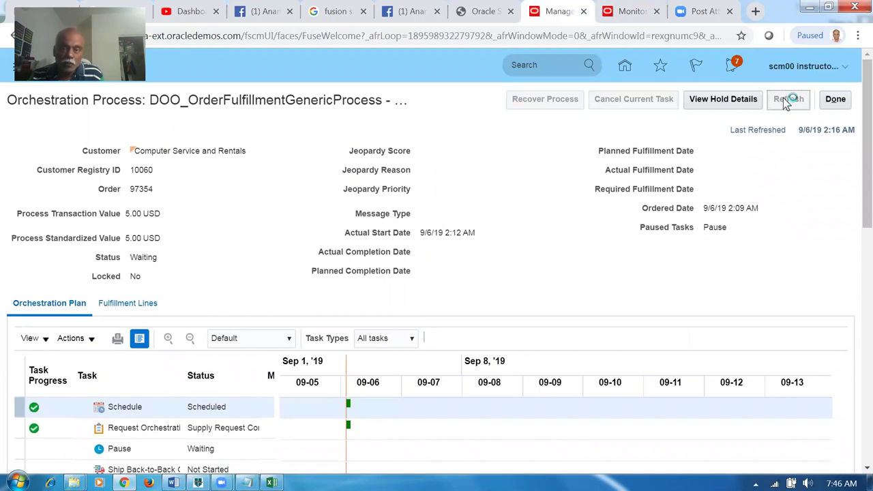
left_click(787, 100)
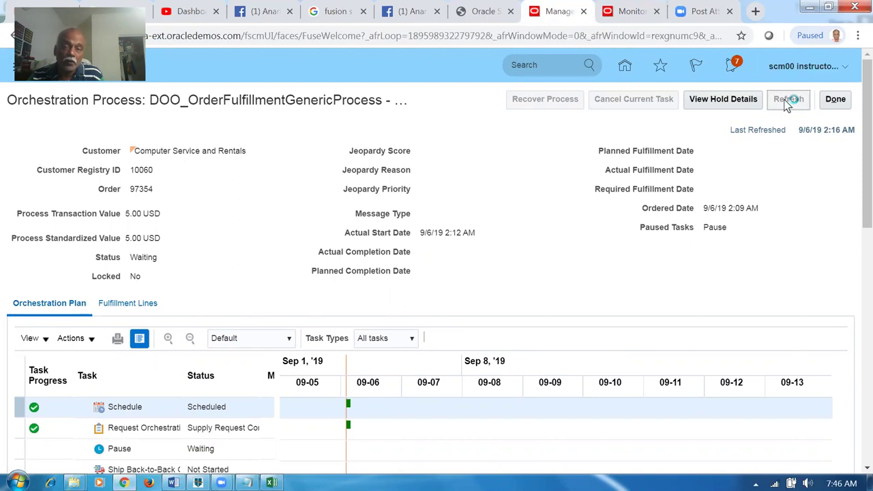
left_click(788, 100)
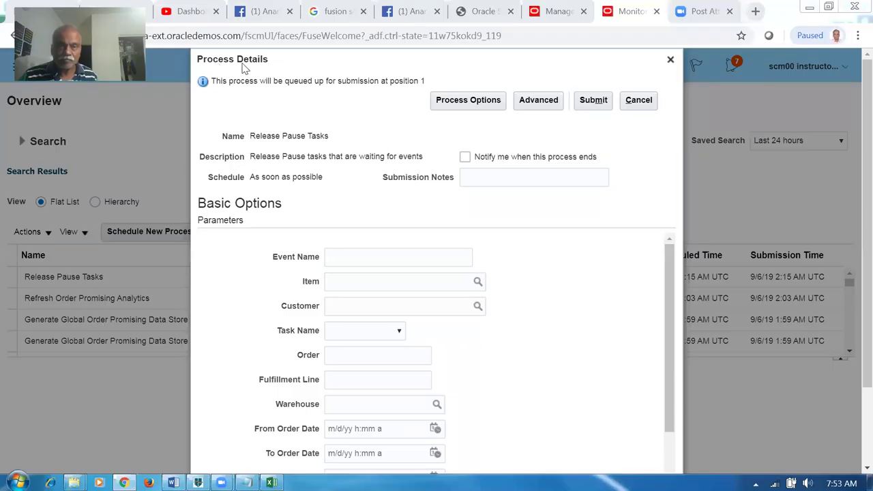
Copy the order number from the orchestration process into the Order parameter of Release Pause Tasks and submit the process.
left_click(560, 10)
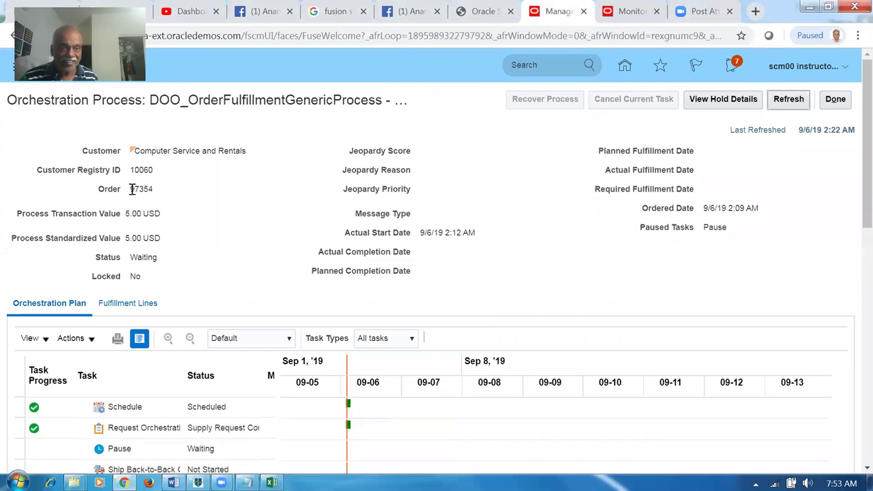
left_click_drag(131, 189, 156, 193)
key("ctrl+c")
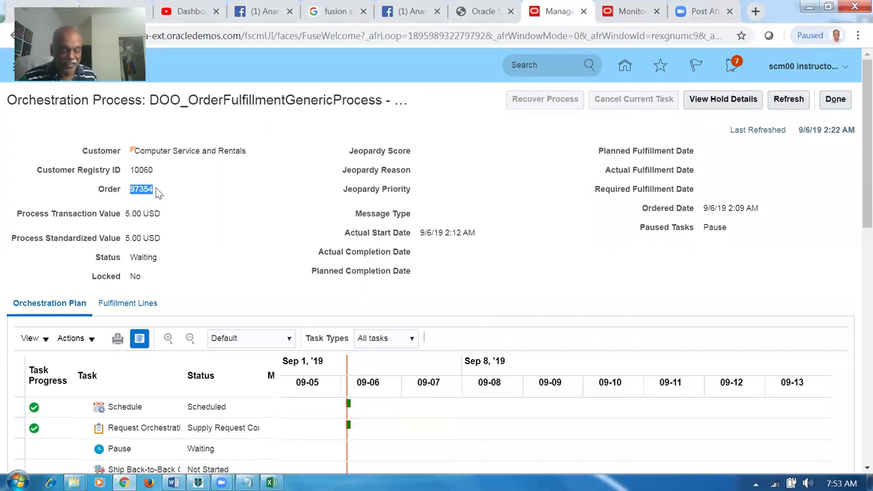
left_click(634, 12)
left_click(357, 360)
key("ctrl+v")
key("Tab")
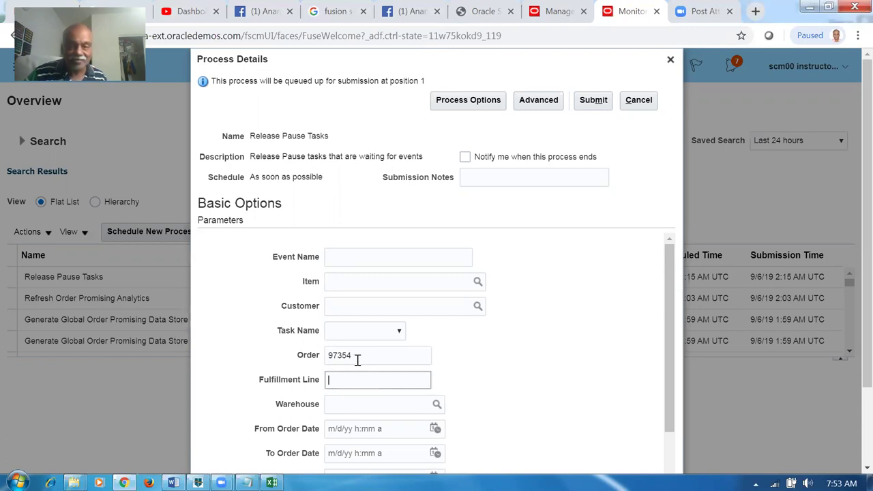
left_click(593, 100)
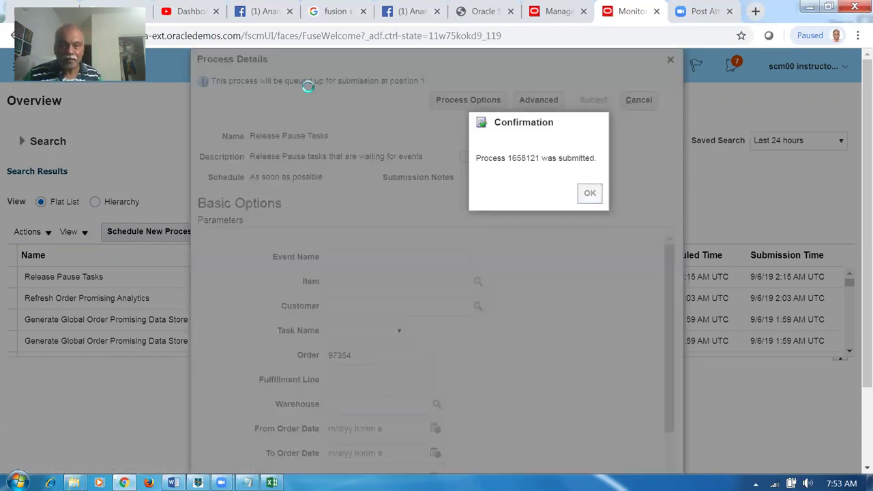
key("Return")
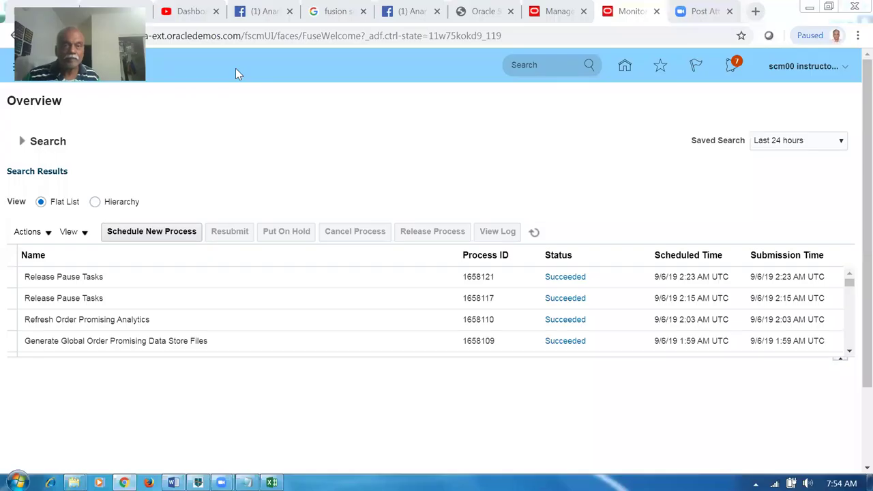
Refresh the order's orchestration process and check the Pause and Ship Back-to-Back task statuses in the orchestration plan.
left_click(559, 12)
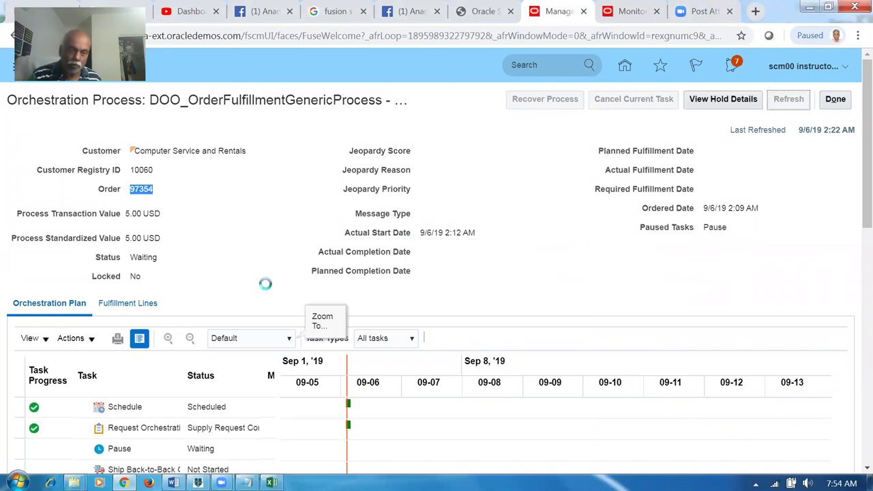
scroll(276, 296, "down", 2)
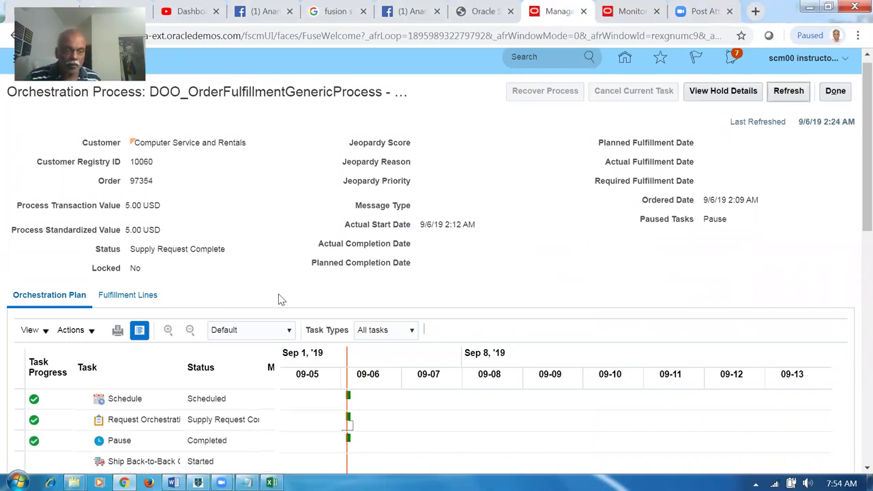
scroll(818, 187, "up", 2)
left_click(789, 101)
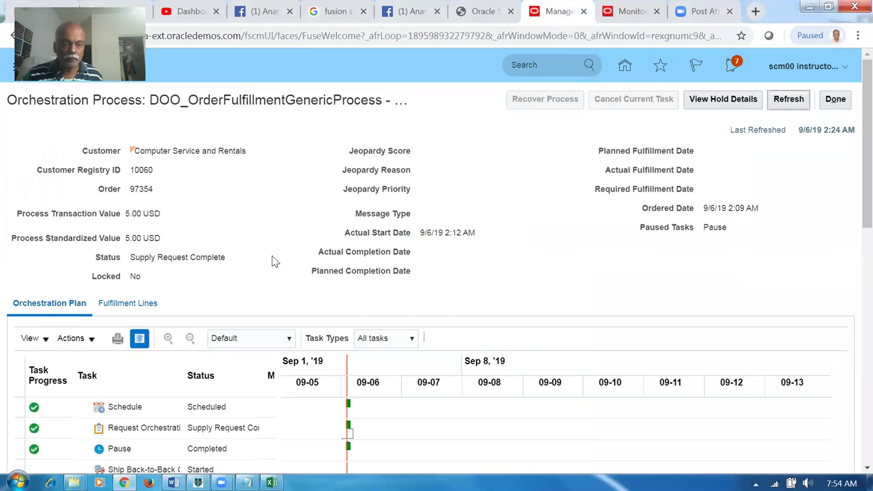
scroll(272, 261, "down", 2)
scroll(682, 163, "up", 2)
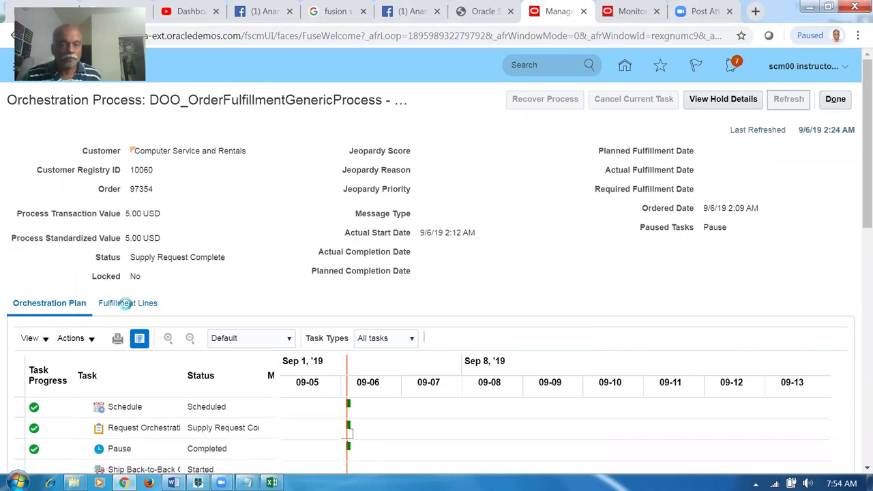
Open the order's fulfillment lines and review the supply details and back-to-back supply information of line 1-1.
scroll(125, 307, "down", 1)
left_click(117, 236)
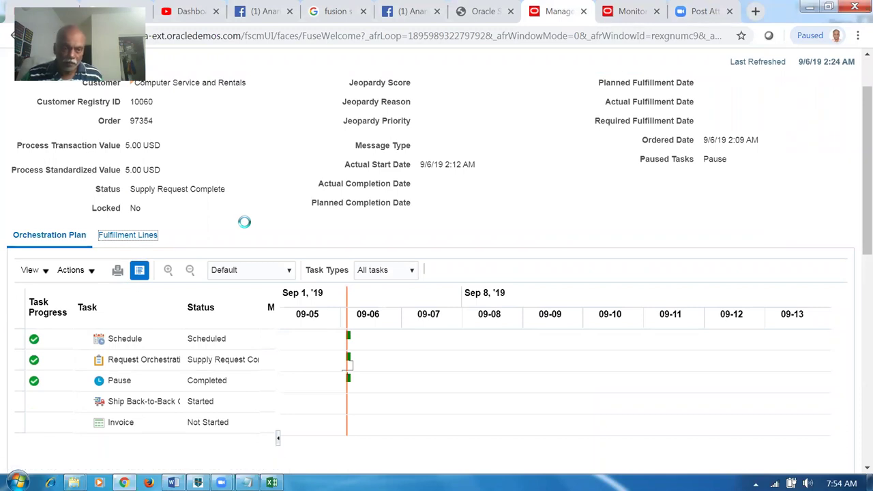
scroll(244, 212, "down", 6)
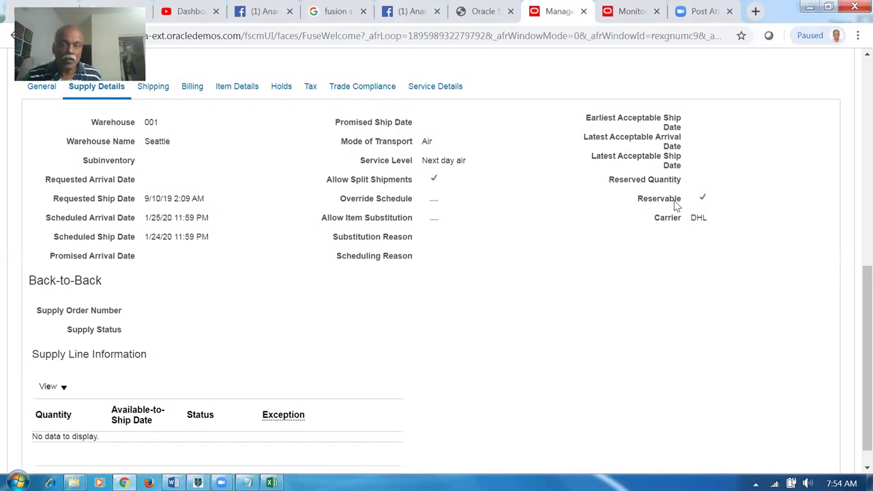
scroll(675, 204, "up", 4)
scroll(780, 145, "up", 3)
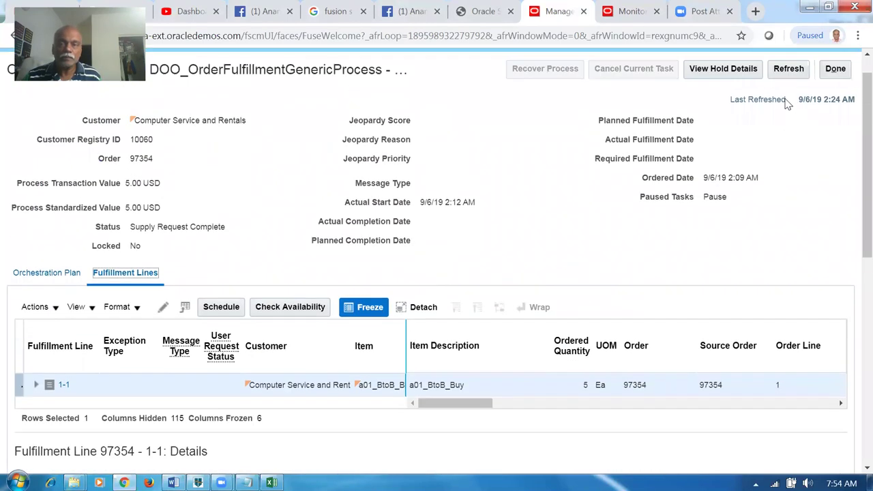
Refresh the orchestration process, then recheck the line's supply details and the progress of the orchestration plan tasks.
left_click(788, 100)
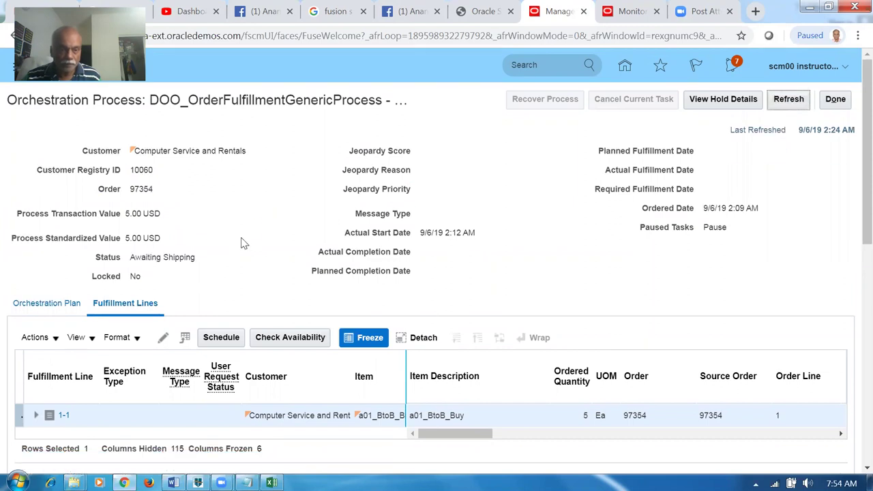
scroll(242, 242, "down", 3)
scroll(244, 244, "down", 4)
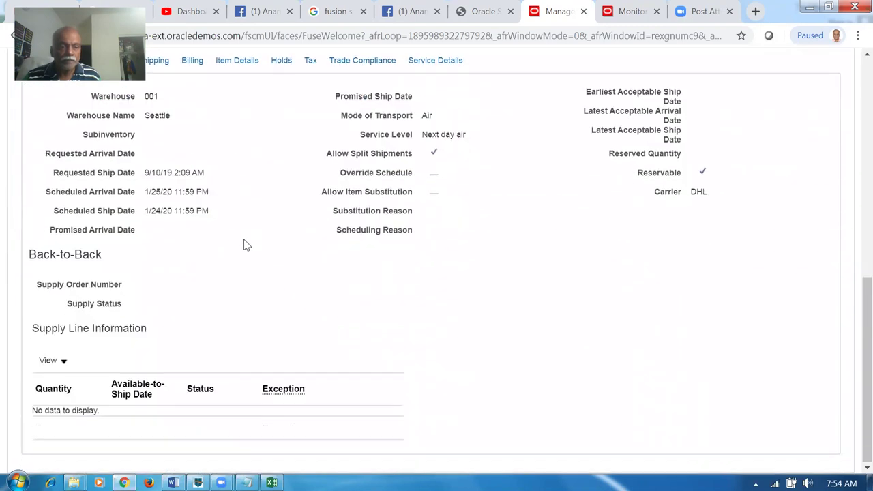
scroll(244, 243, "up", 5)
left_click(44, 140)
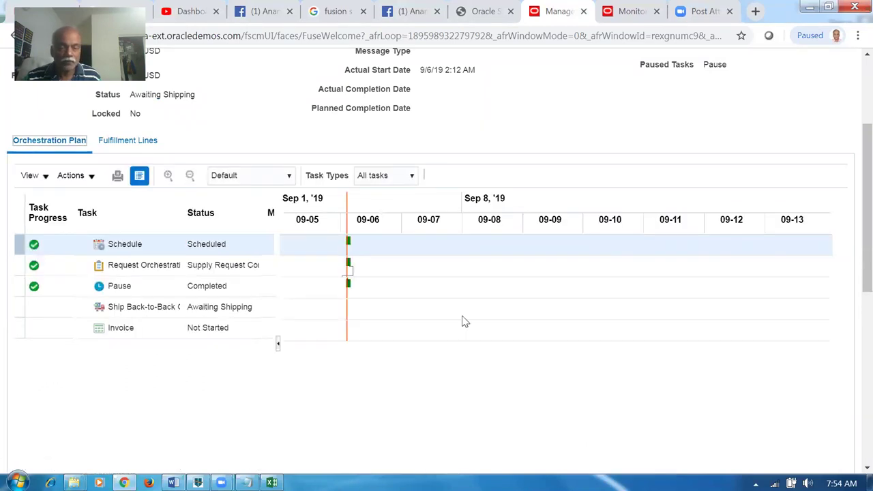
scroll(477, 323, "up", 3)
left_click(793, 106)
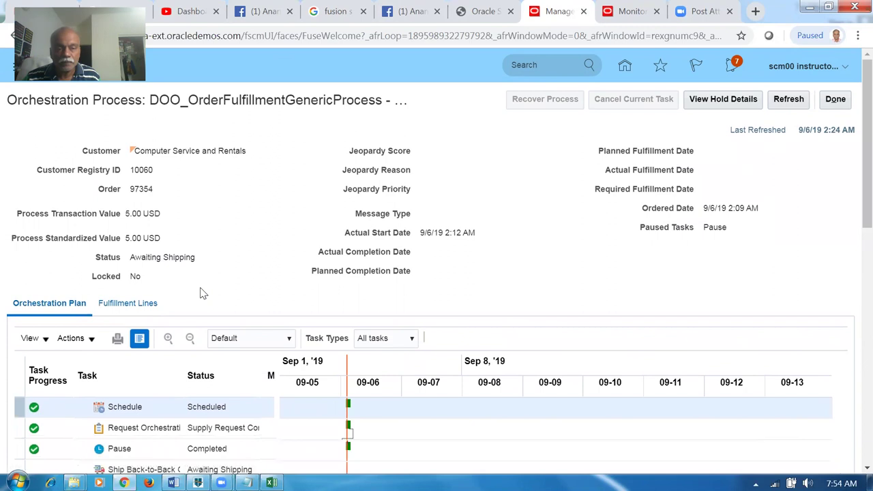
Examine fulfillment line 1-1's Back-to-Back section again for its supply order number, supply status and supply line information.
left_click(123, 308)
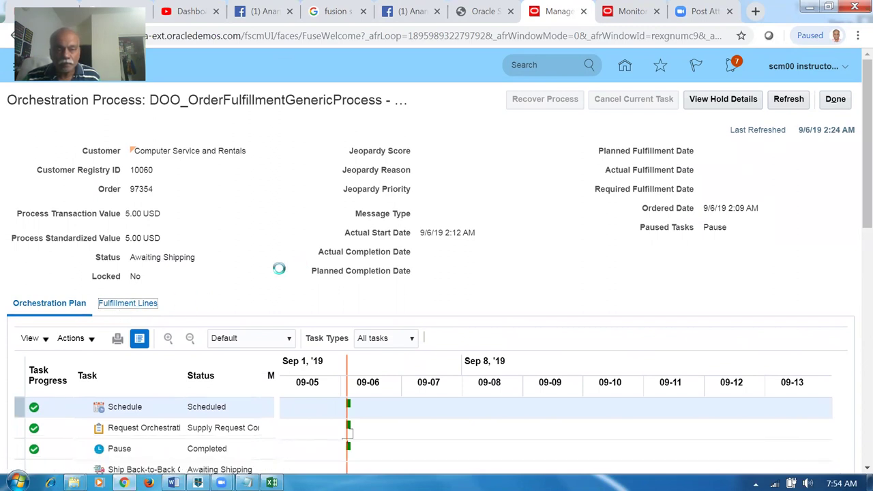
scroll(279, 273, "down", 7)
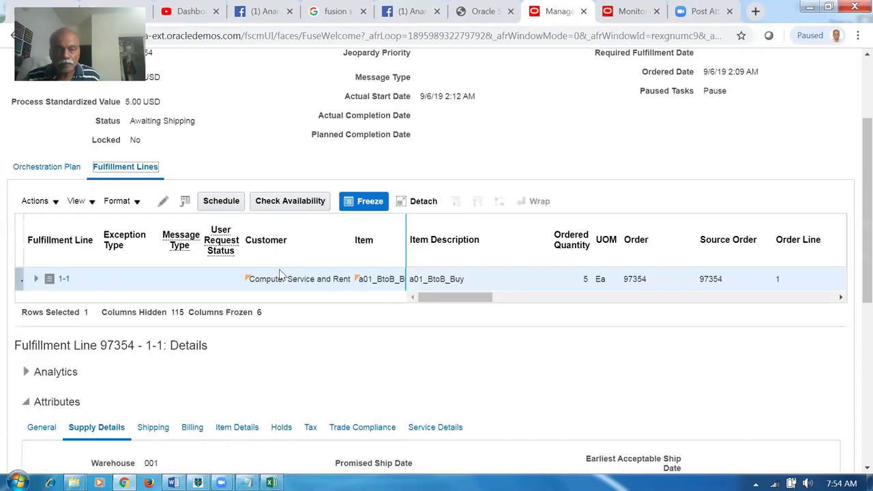
scroll(283, 274, "up", 4)
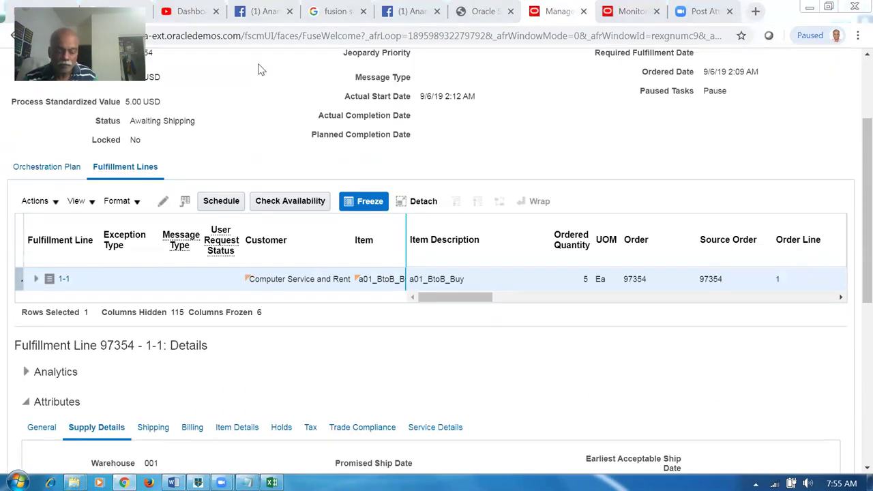
scroll(260, 69, "up", 2)
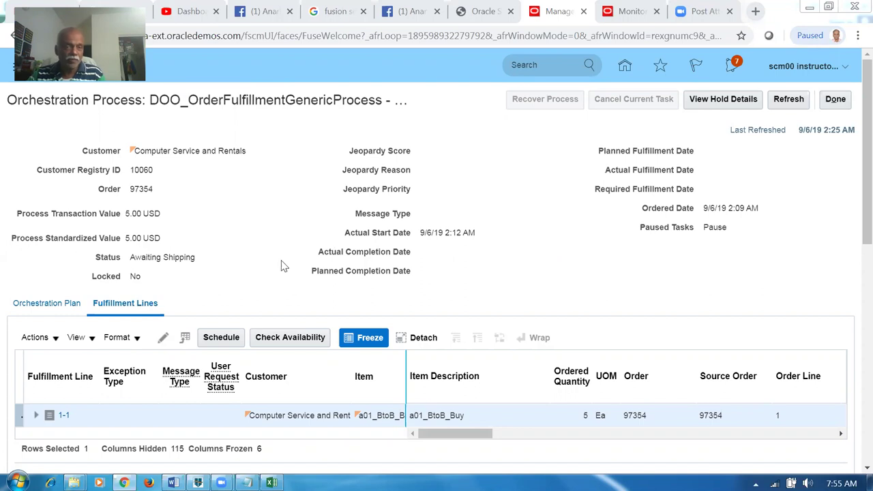
scroll(280, 266, "down", 7)
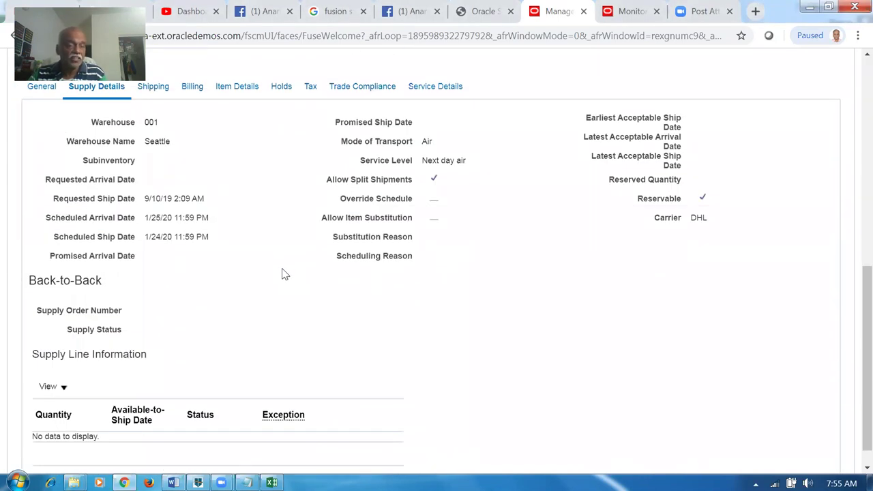
scroll(285, 275, "up", 2)
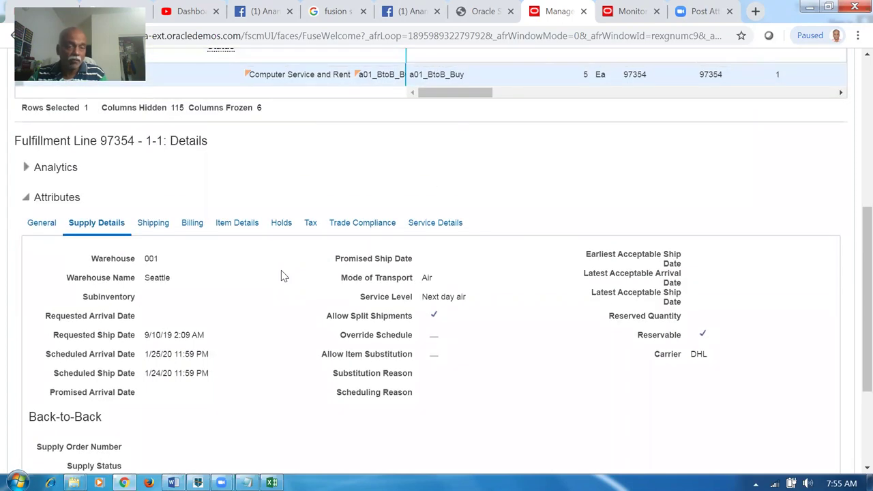
scroll(284, 276, "up", 2)
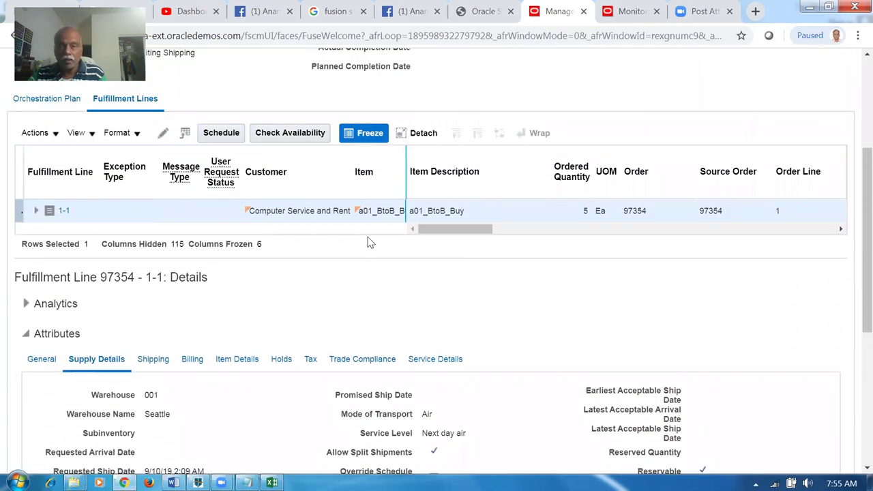
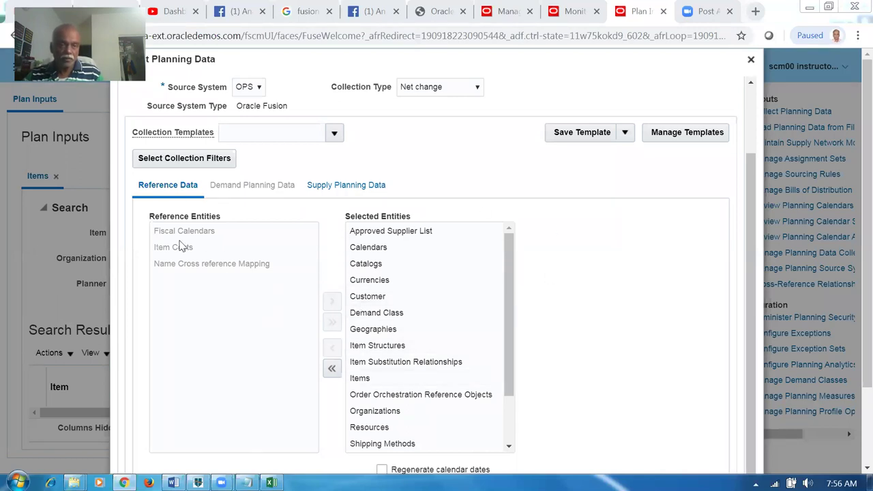
Submit a net change planning data collection for source system OPS with the selected reference and supply entities, and refresh the scheduled process list.
left_click(349, 188)
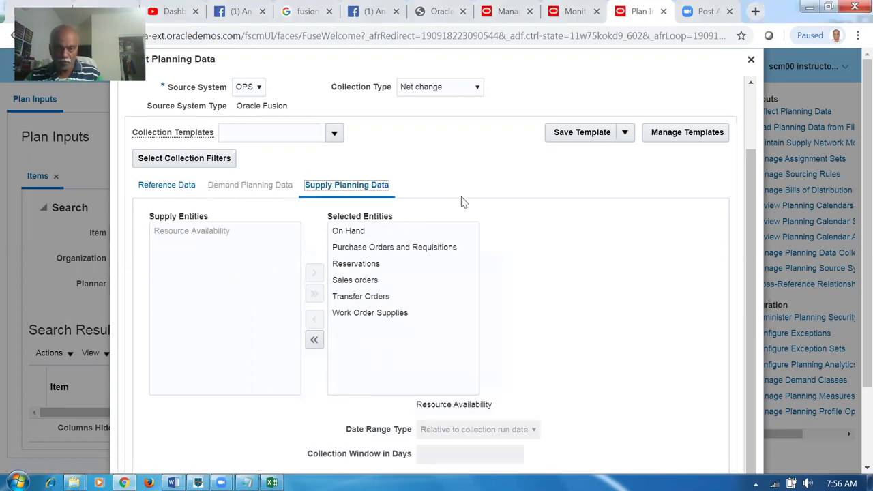
scroll(463, 205, "down", 1)
scroll(672, 271, "down", 3)
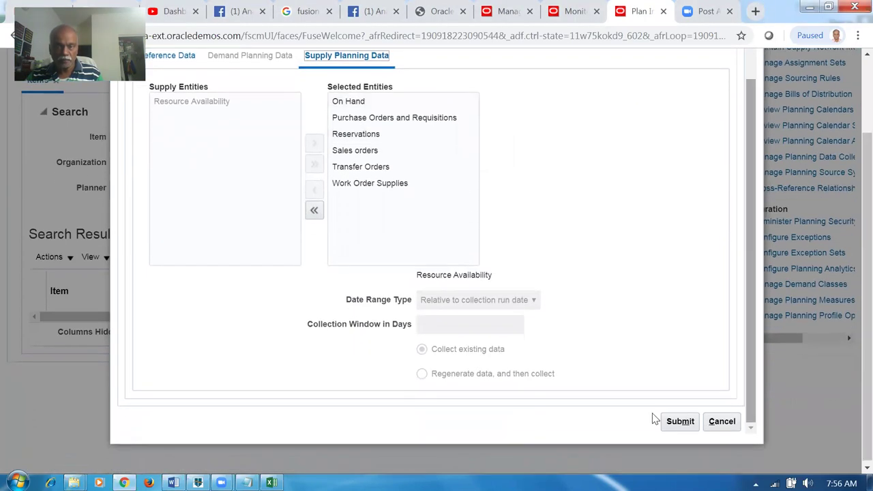
left_click(678, 422)
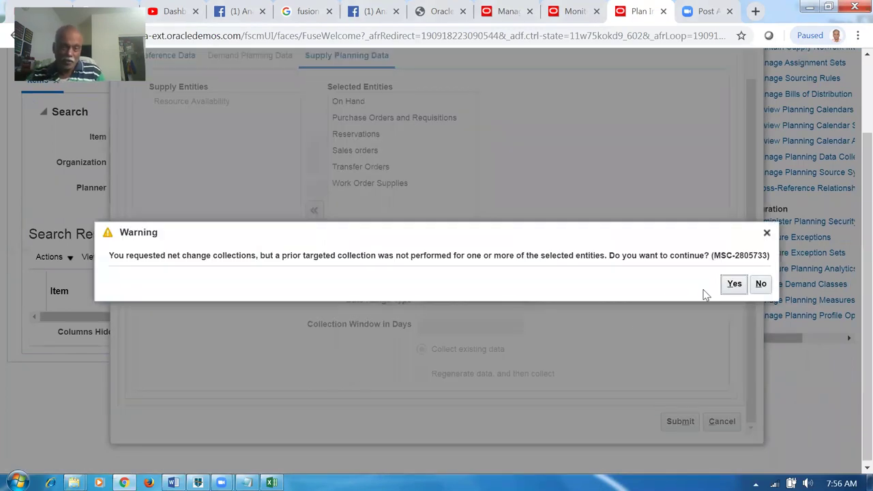
left_click(734, 284)
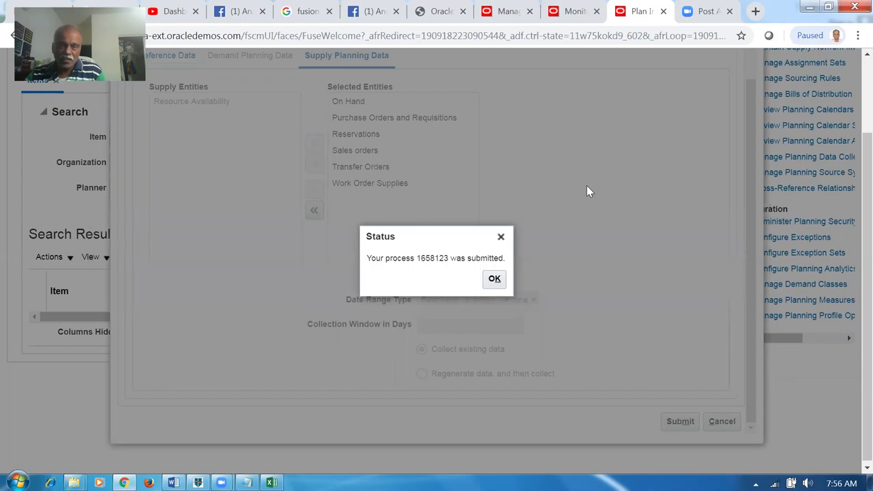
left_click(493, 280)
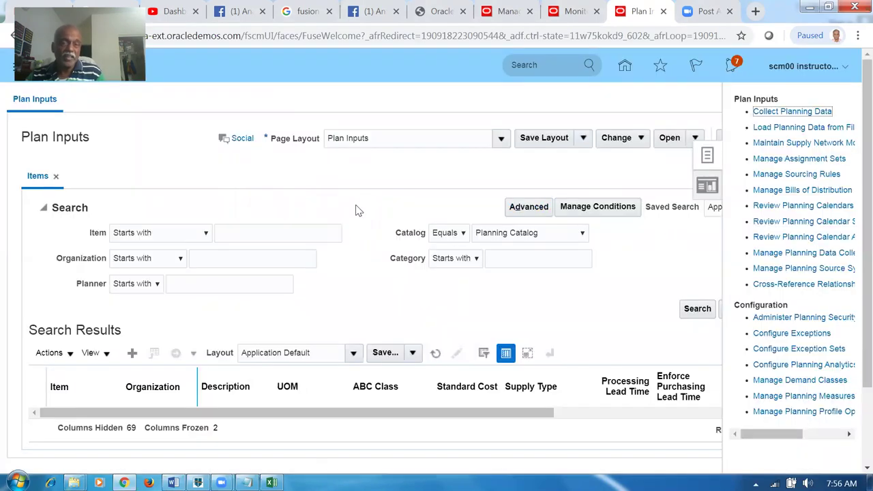
left_click(570, 14)
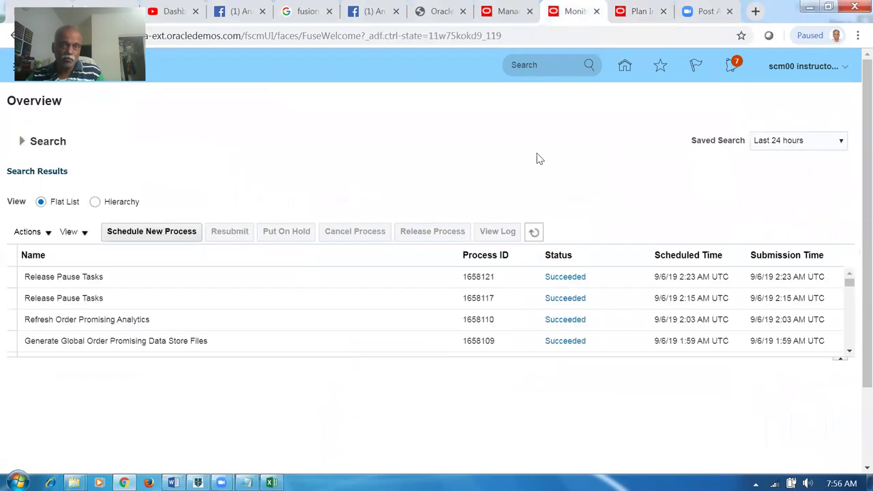
left_click(534, 233)
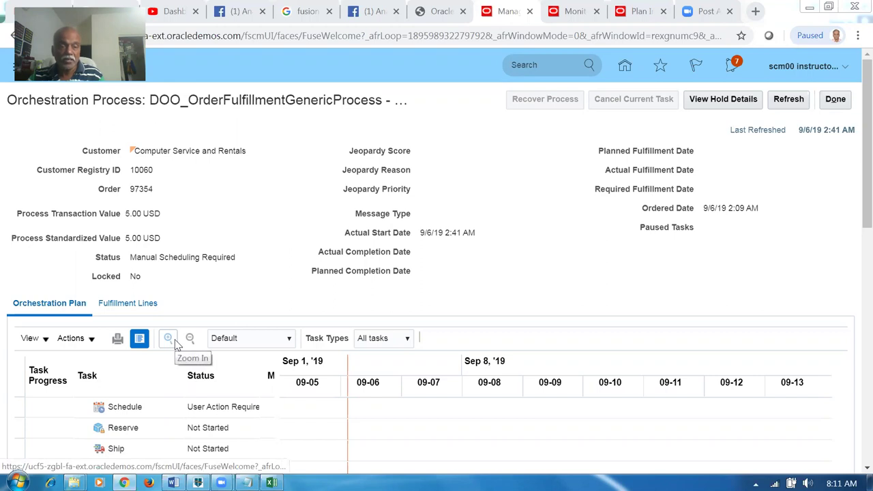
Inspect fulfillment line 1-1 of the order's orchestration process, including the further columns of the lines table.
left_click(114, 308)
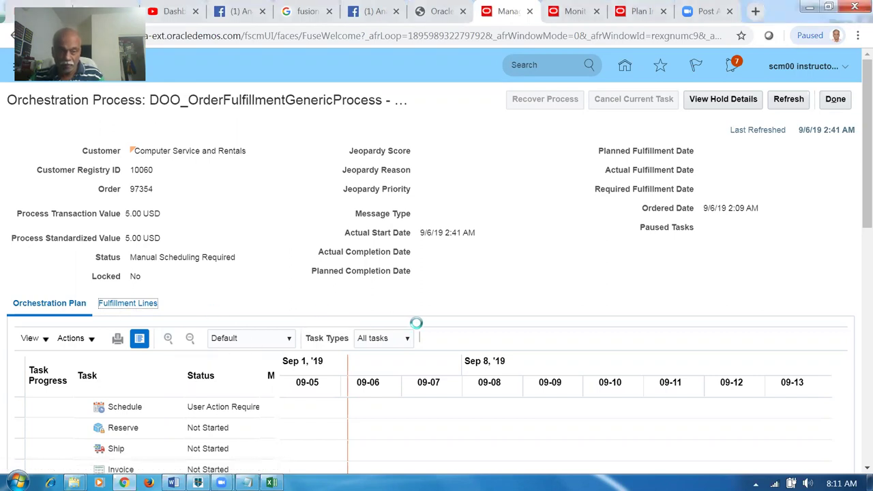
scroll(493, 303, "down", 1)
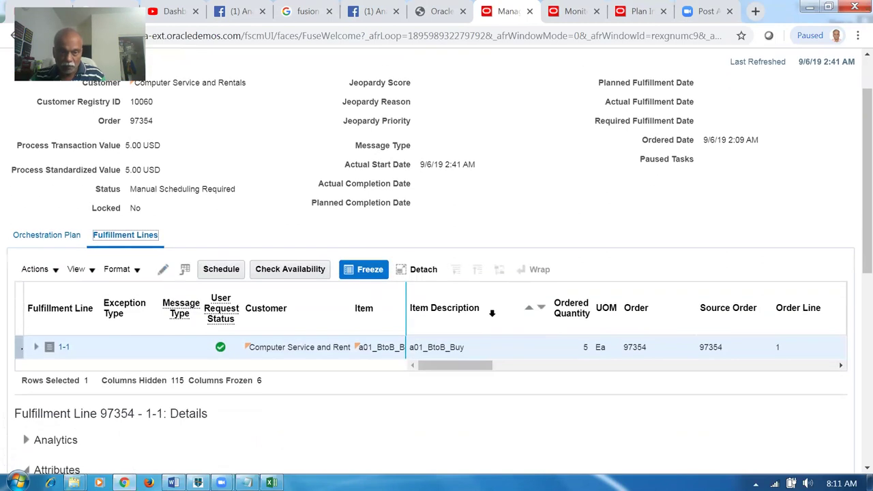
left_click_drag(471, 370, 514, 372)
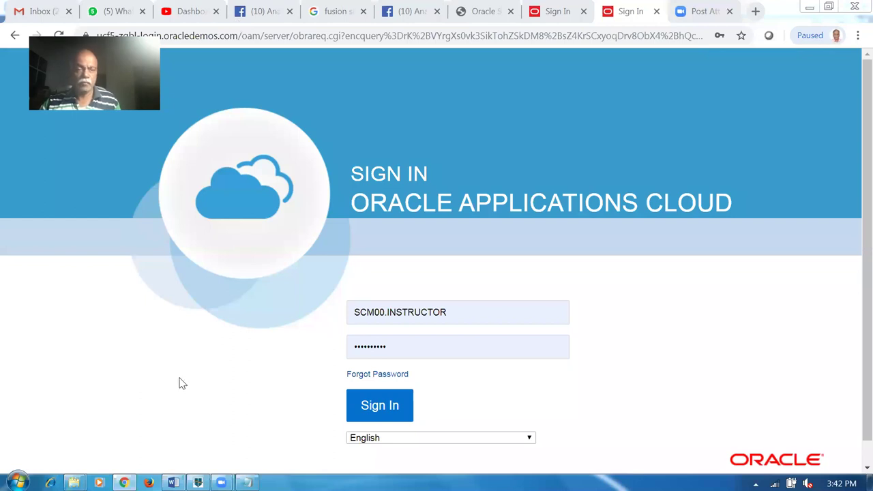
Sign in to Oracle Applications Cloud with the saved instructor credentials.
left_click(394, 412)
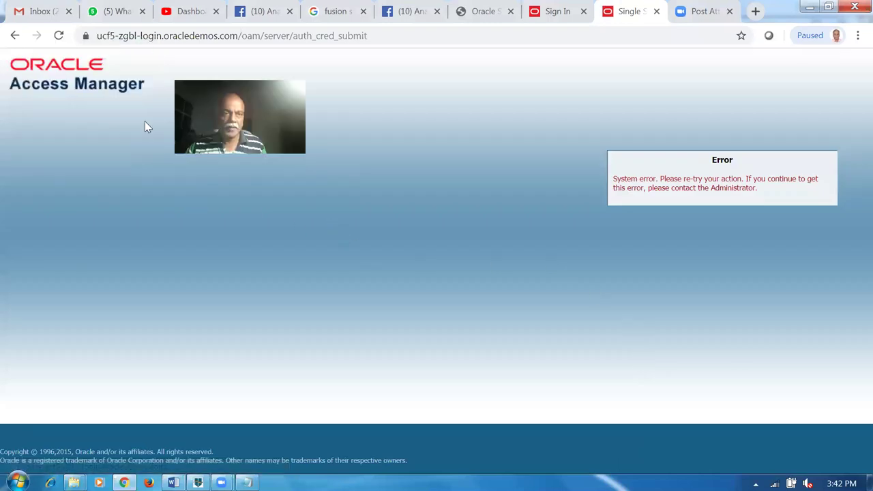
left_click(15, 35)
left_click(384, 413)
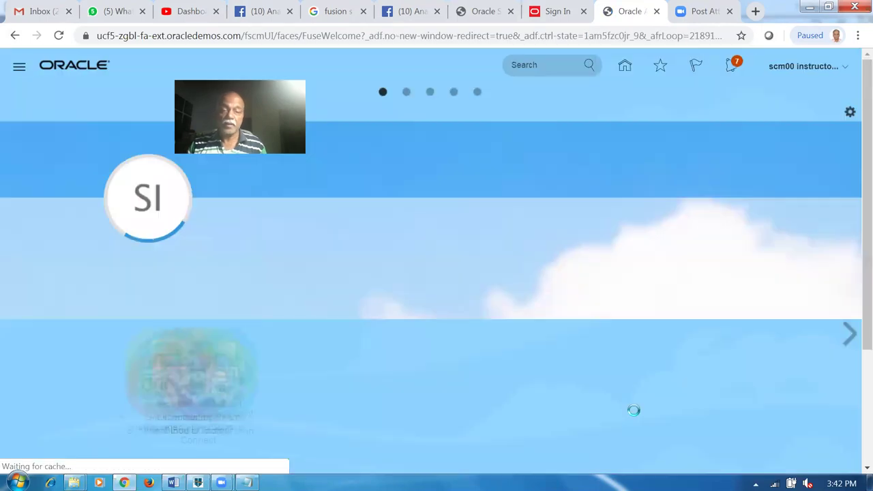
Start a new sales order for US1 Business Unit with customer Computer Service and Rentals.
left_click_drag(867, 218, 852, 300)
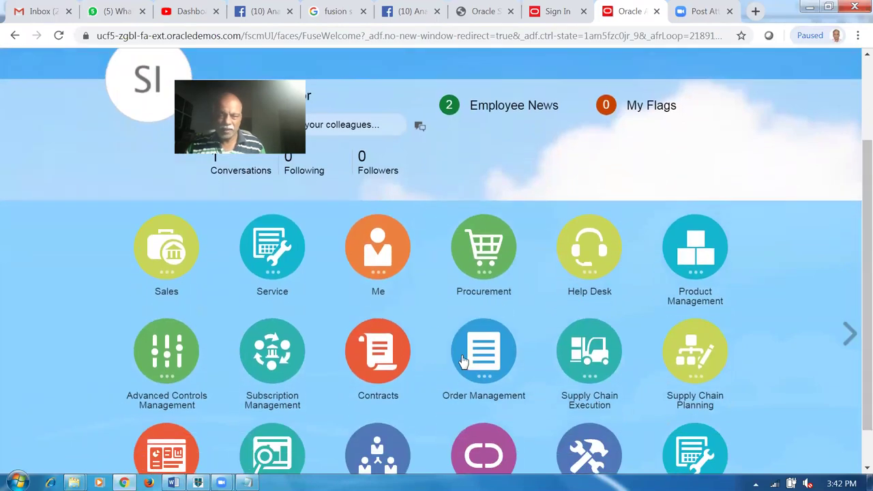
left_click(487, 369)
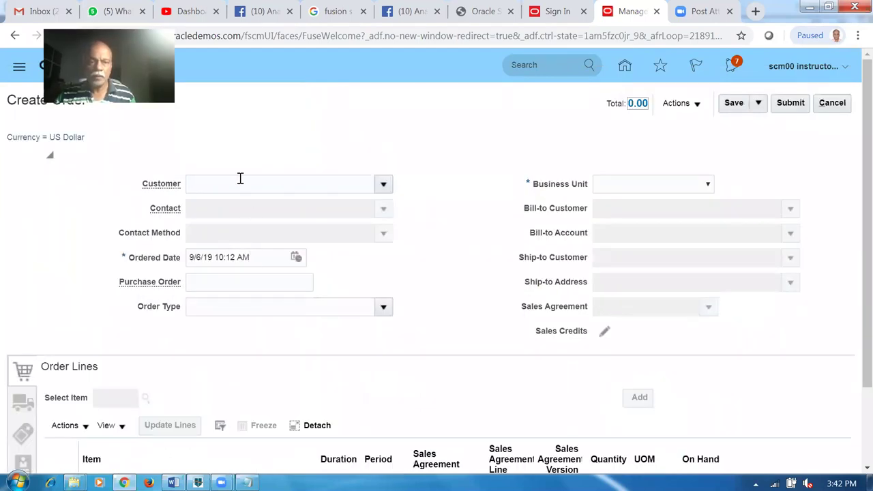
left_click(630, 185)
left_click_drag(709, 273, 720, 346)
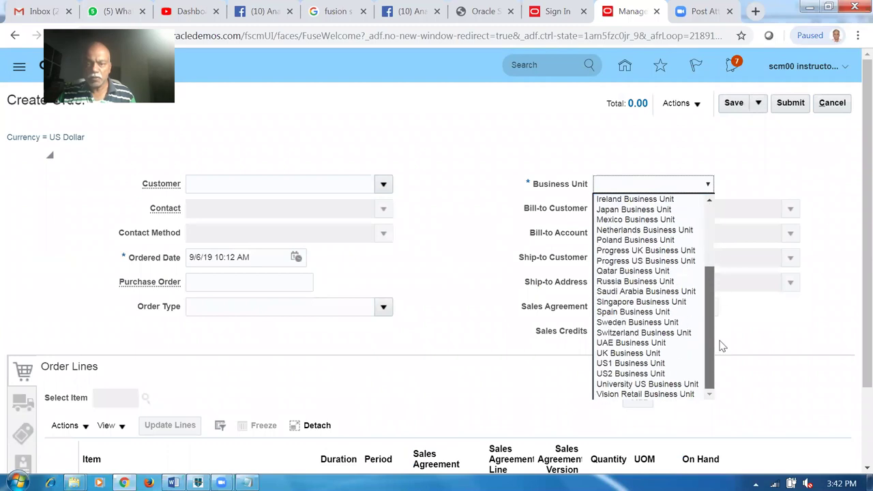
left_click(630, 363)
left_click(216, 179)
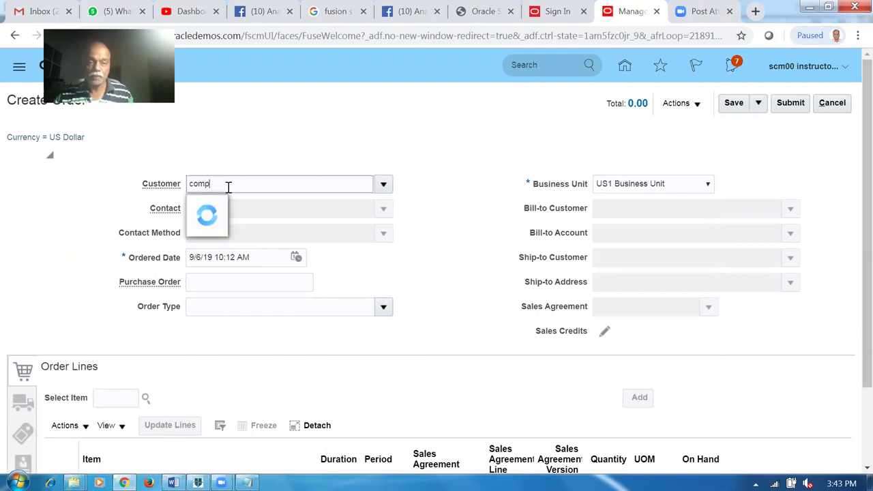
left_click(249, 204)
Add item a01_BtoB_Buy to the order lines with a quantity of 7 Ea.
left_click(123, 397)
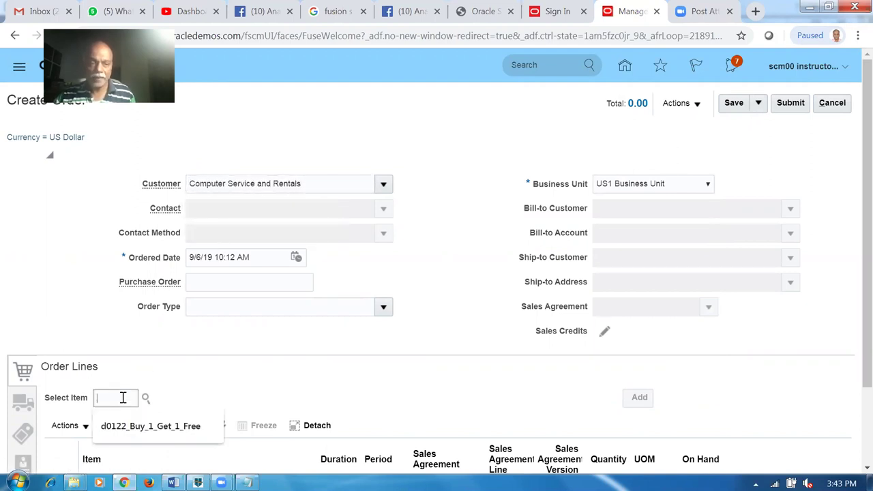
type("a01")
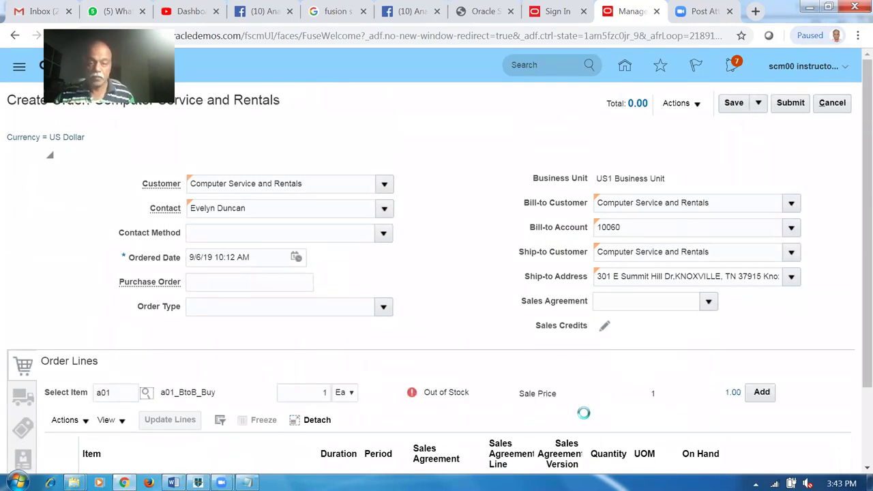
type("7")
key("Tab")
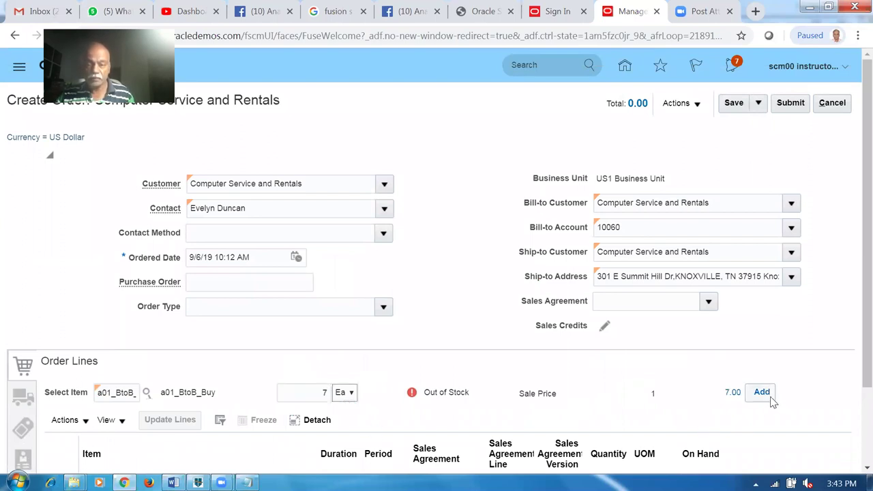
left_click(772, 399)
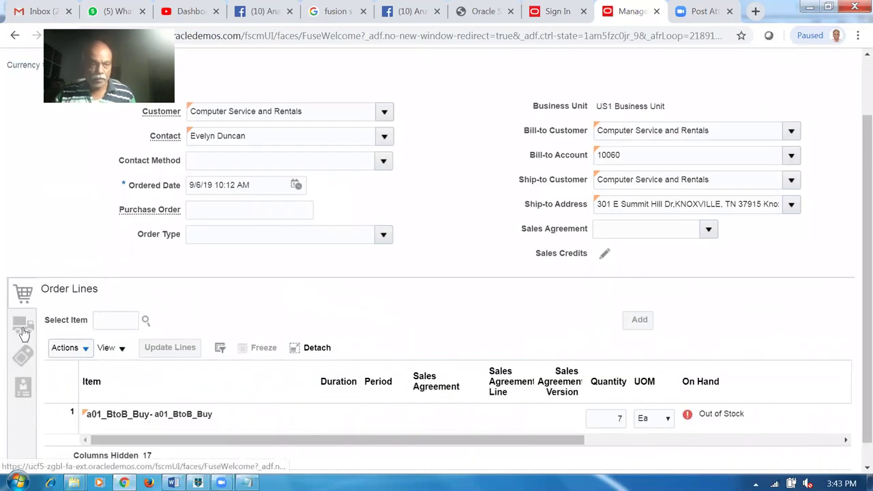
Set the shipment's requested date to 9/10/19 and submit the sales order, acknowledging the confirmation.
left_click(22, 326)
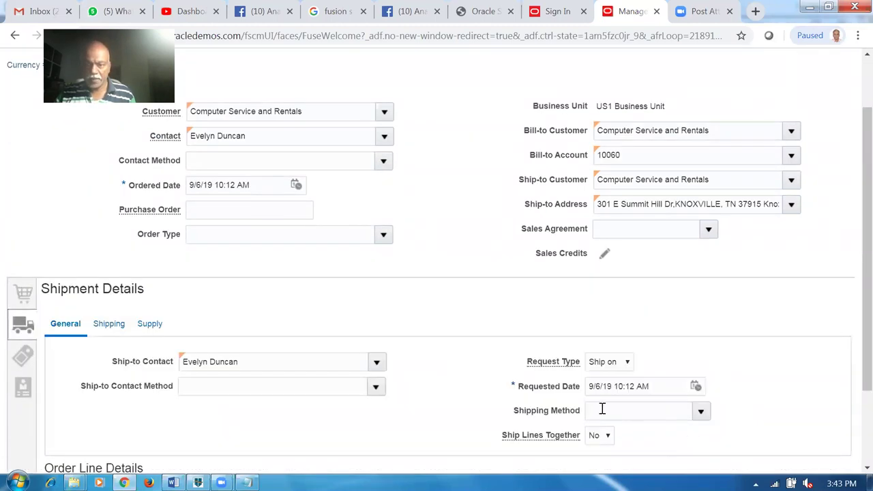
left_click(597, 388)
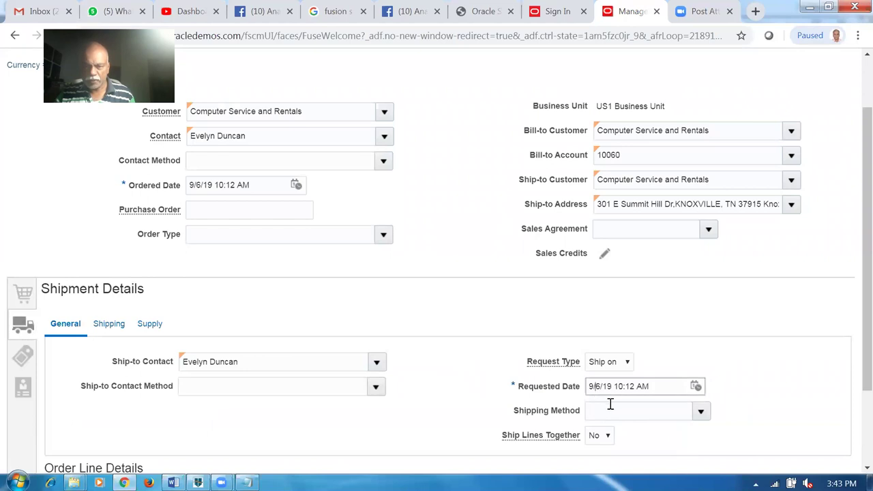
type("0")
left_click(515, 277)
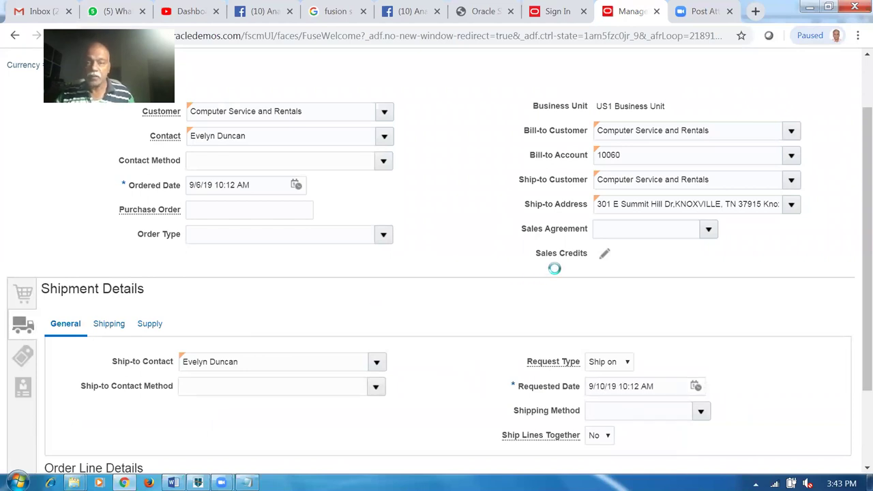
scroll(554, 268, "up", 2)
left_click(793, 103)
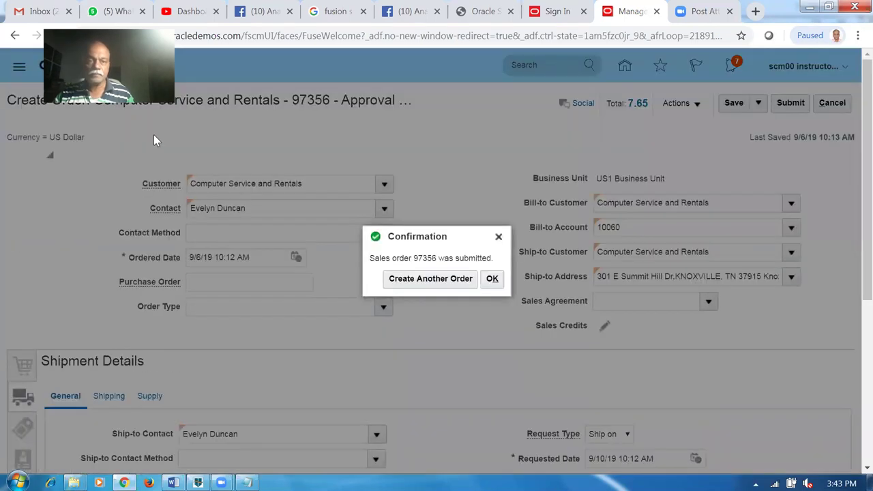
left_click(492, 279)
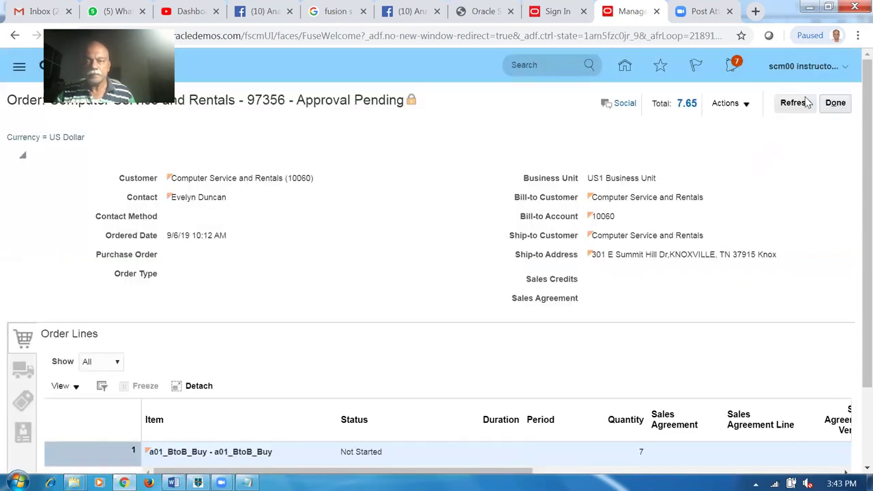
Refresh the submitted order's status and switch the order to its fulfillment view.
left_click(794, 103)
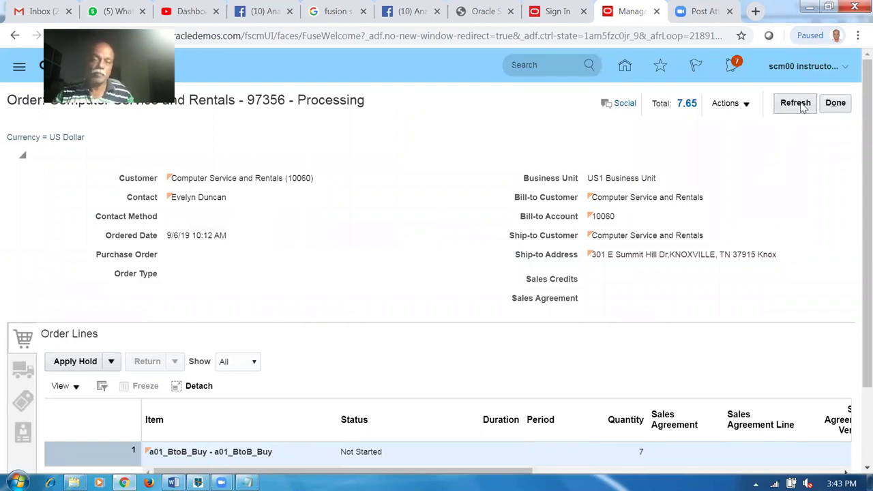
left_click(791, 106)
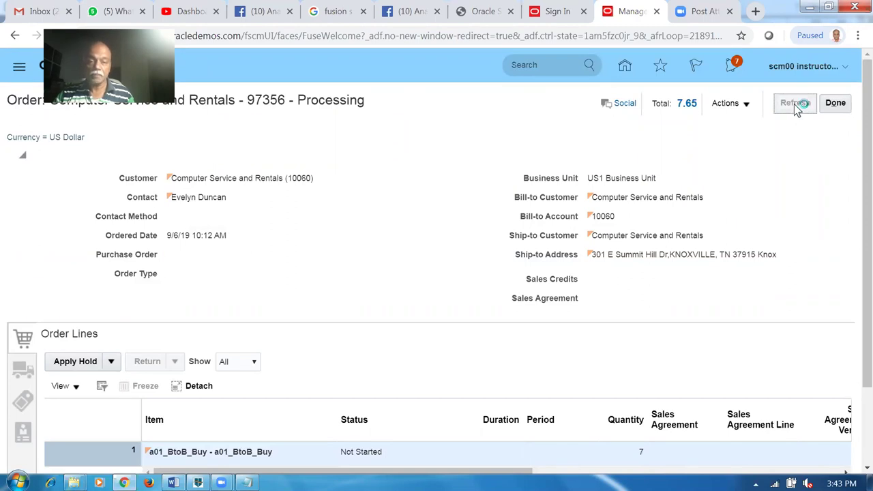
left_click(717, 109)
left_click(715, 111)
left_click(716, 111)
left_click(660, 253)
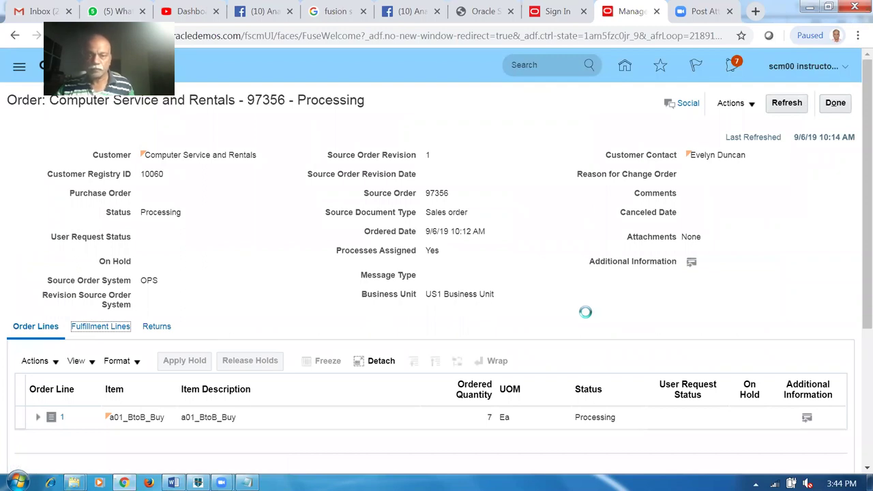
Open the orchestration process of fulfillment line 1-1 from the order's fulfillment lines table.
scroll(586, 316, "down", 1)
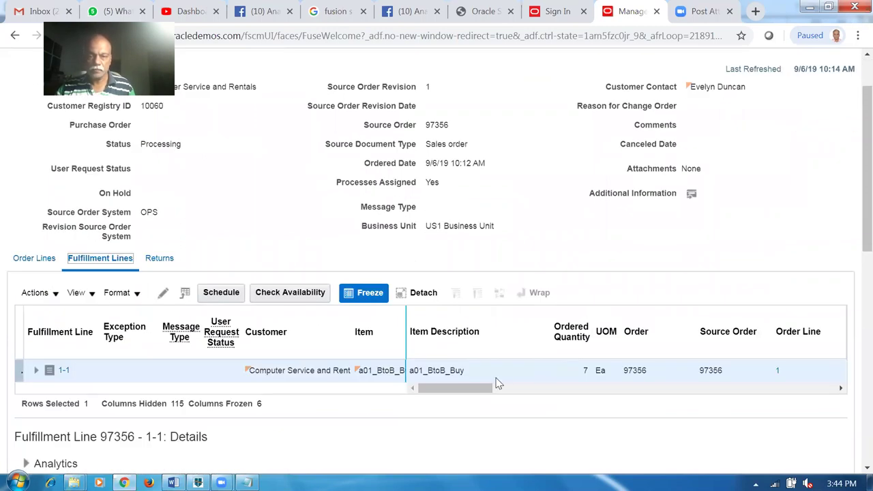
left_click_drag(468, 389, 534, 396)
left_click(568, 371)
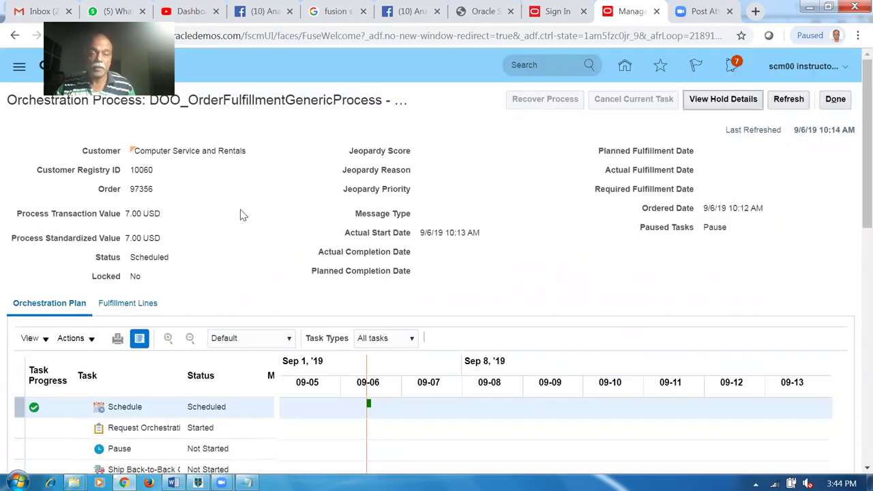
Review the orchestration plan's task statuses, refreshing the process repeatedly to follow its progress.
scroll(293, 320, "down", 3)
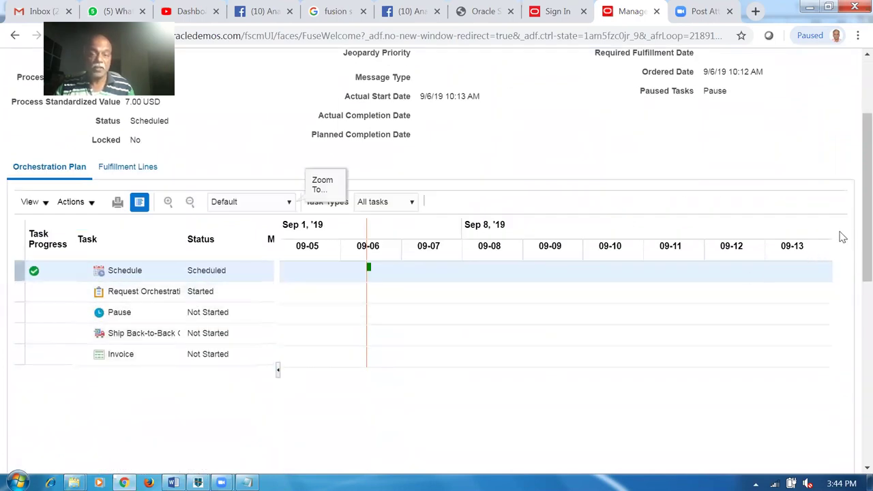
scroll(853, 231, "up", 3)
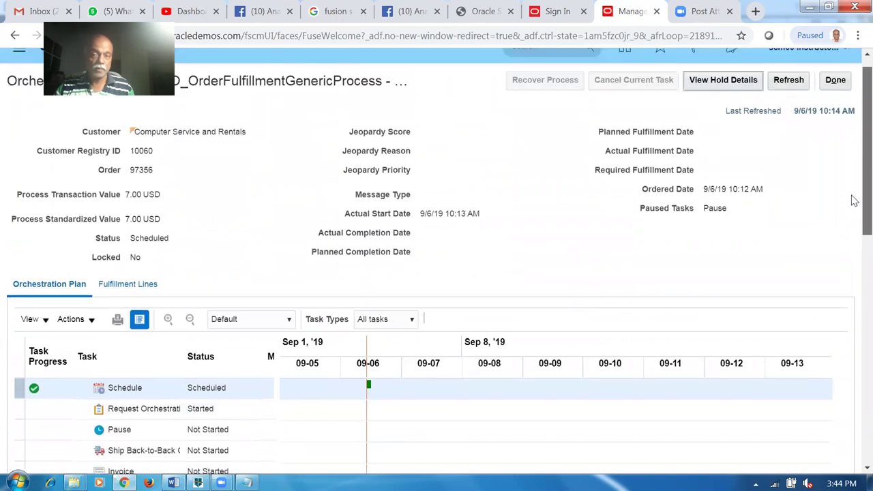
left_click(790, 82)
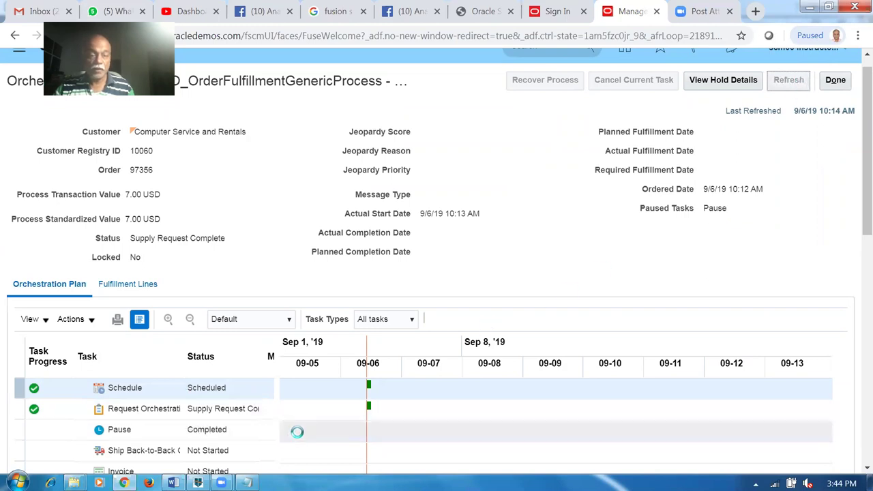
left_click(784, 85)
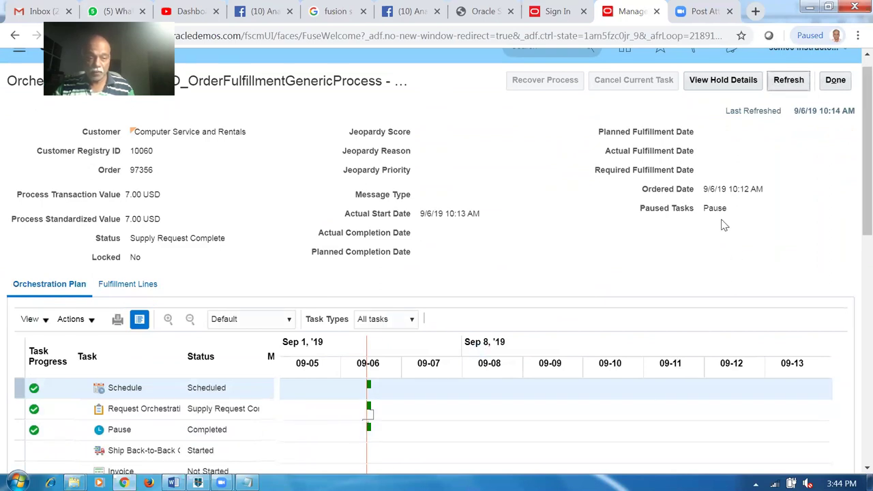
left_click(789, 83)
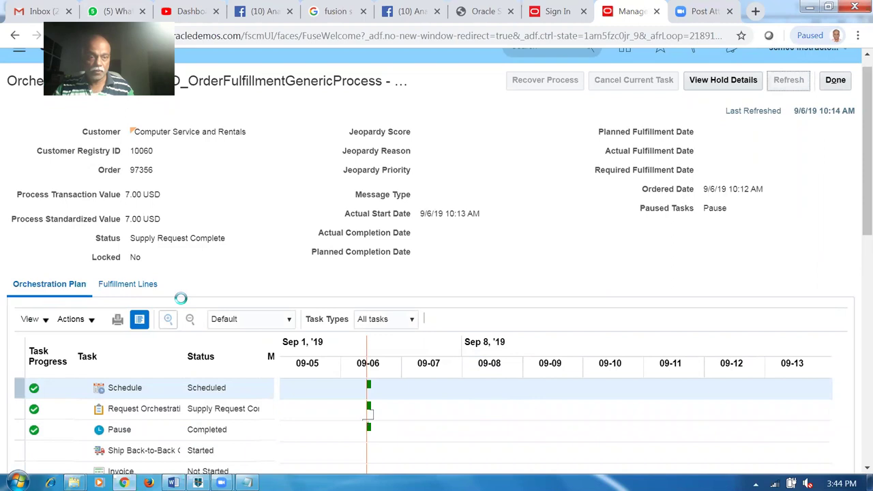
scroll(179, 300, "down", 1)
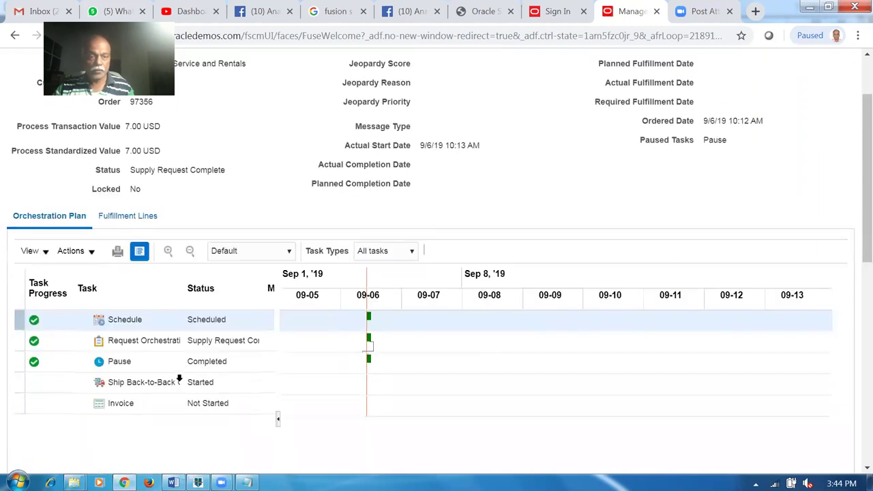
scroll(178, 378, "up", 1)
Show the supply details of fulfillment line 1-1 and check its warehouse, schedule dates and Back-to-Back section.
left_click(129, 305)
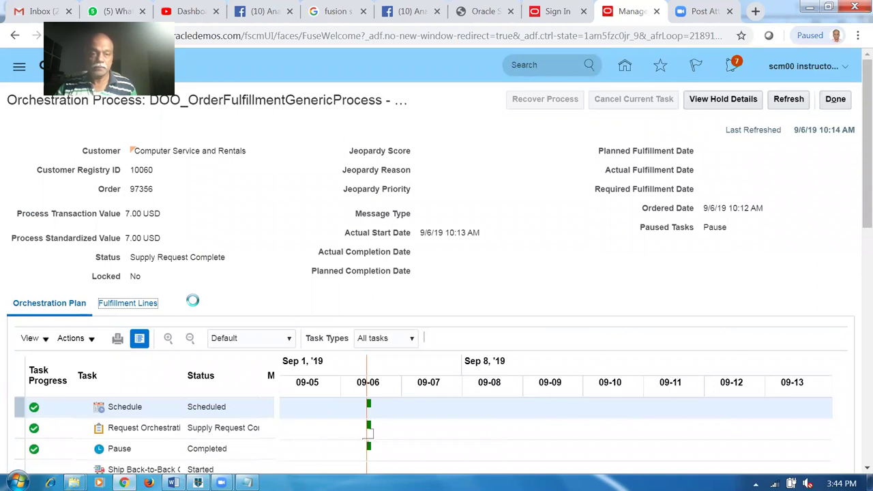
scroll(193, 307, "down", 2)
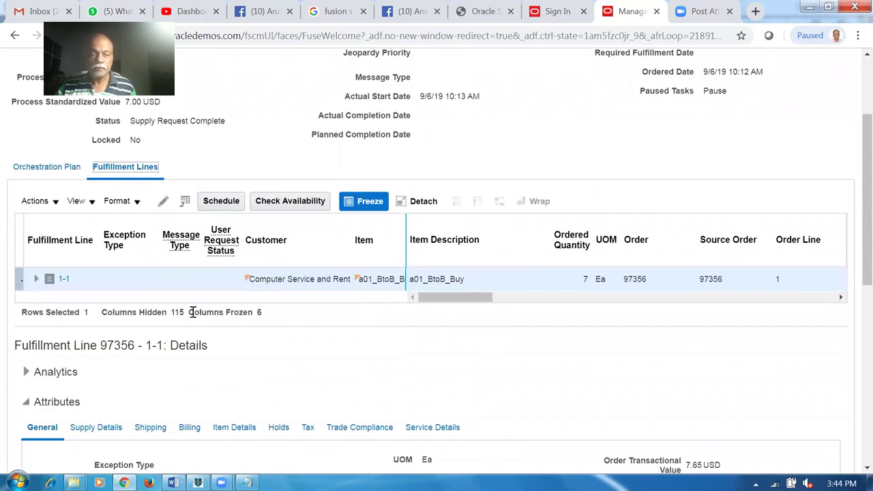
scroll(151, 359, "down", 2)
left_click(99, 292)
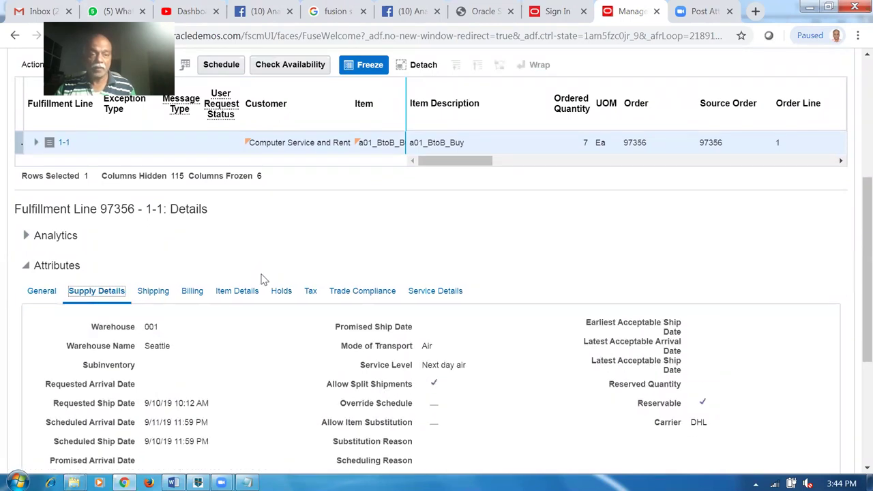
scroll(264, 279, "down", 2)
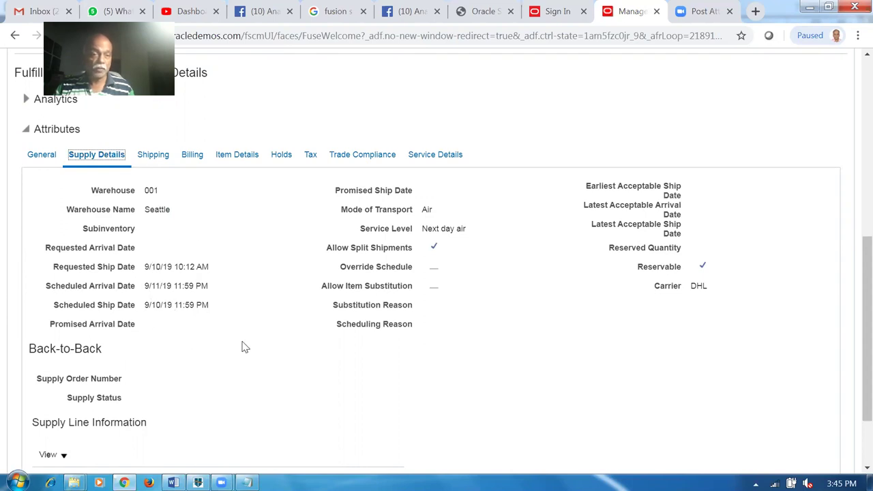
Refresh the orchestration process and recheck the fulfillment line's Back-to-Back supply order number and supply status.
scroll(664, 361, "up", 5)
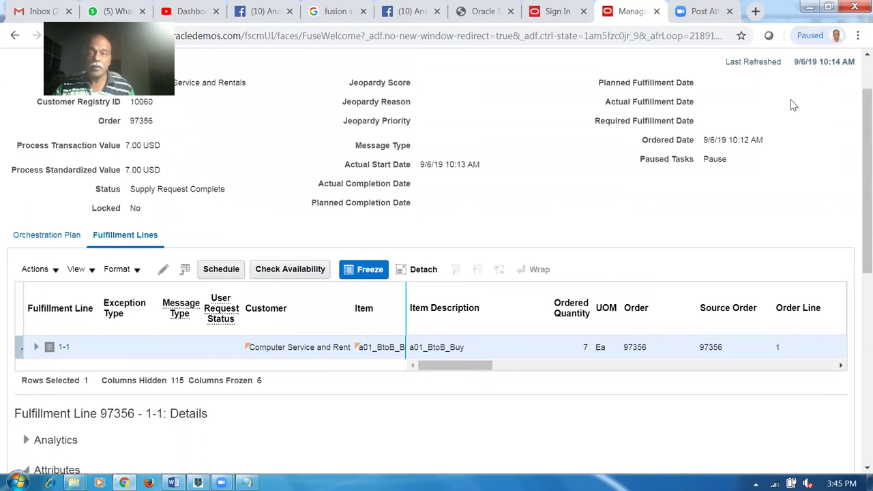
scroll(793, 109, "up", 1)
left_click(788, 100)
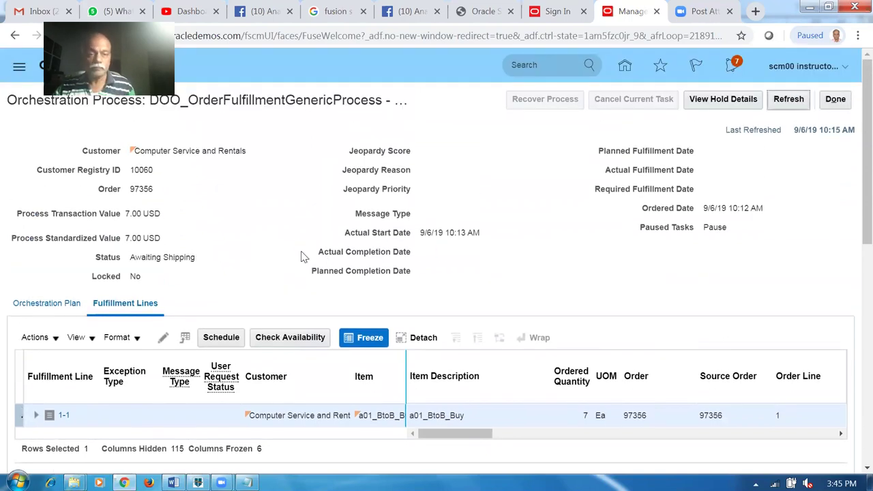
scroll(303, 256, "down", 6)
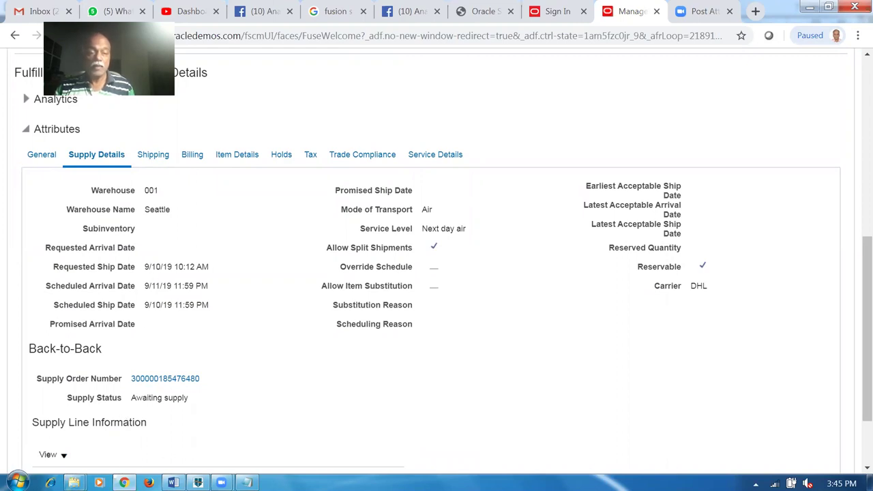
Open the supply order from the fulfillment line's Back-to-Back section, select supply line 1.1 and refresh its details.
left_click(165, 381)
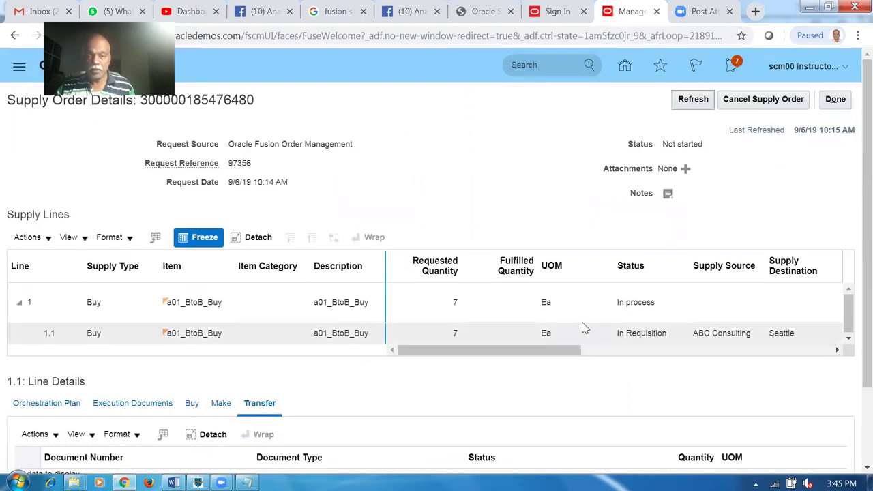
left_click(267, 335)
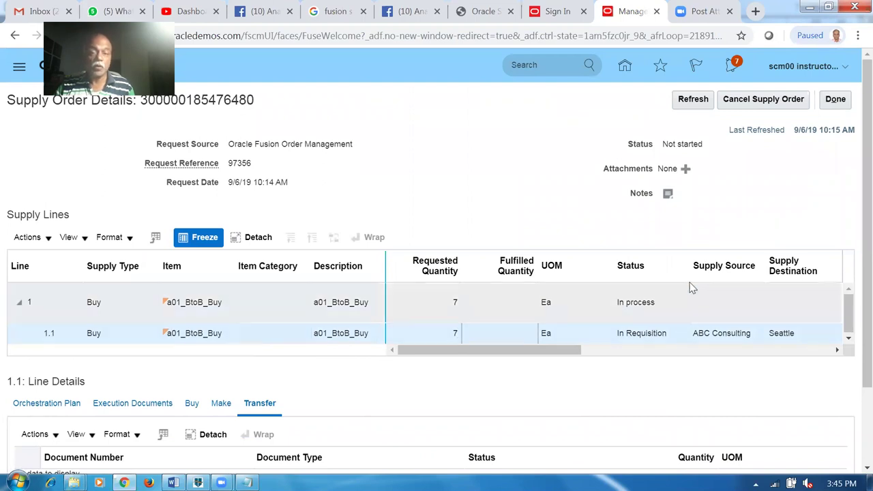
left_click(694, 100)
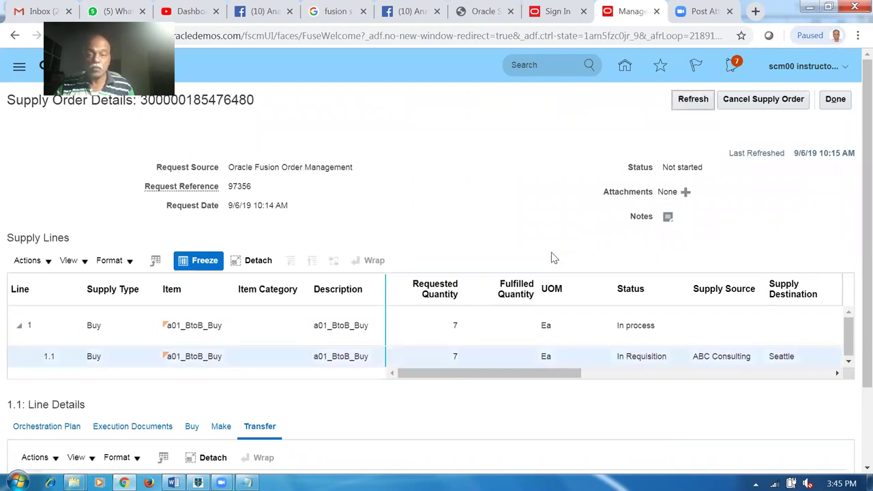
Check the Buy details of supply line 1.1 and return to the order's orchestration process.
scroll(549, 274, "down", 2)
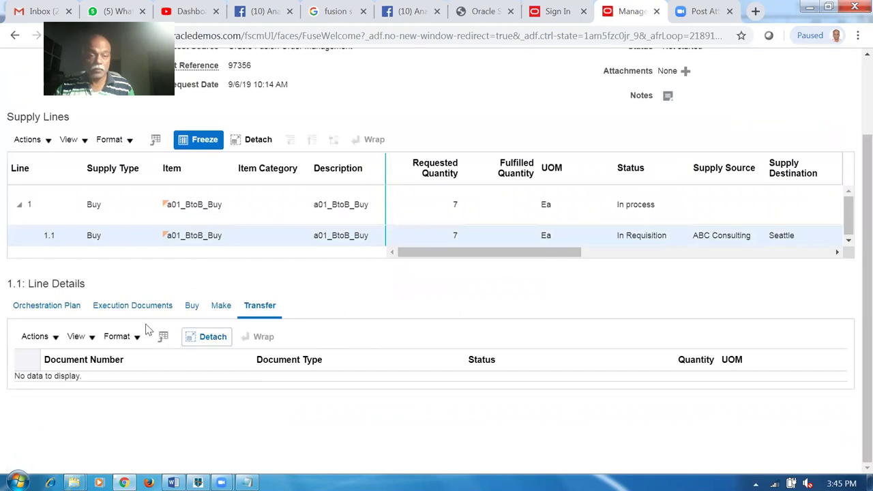
left_click(190, 310)
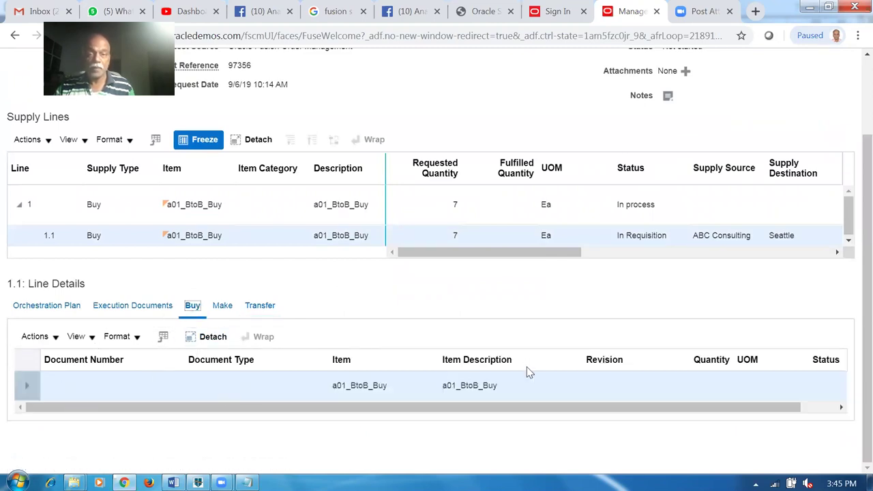
scroll(529, 371, "up", 2)
left_click(834, 99)
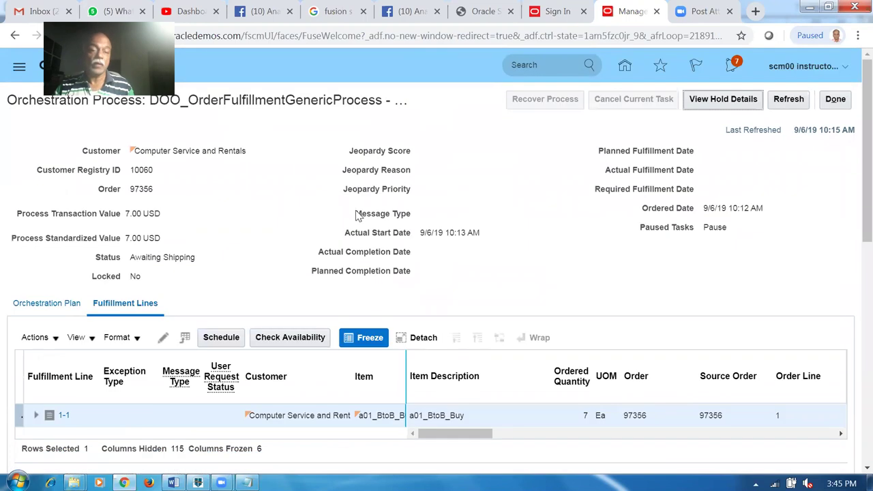
scroll(351, 218, "down", 2)
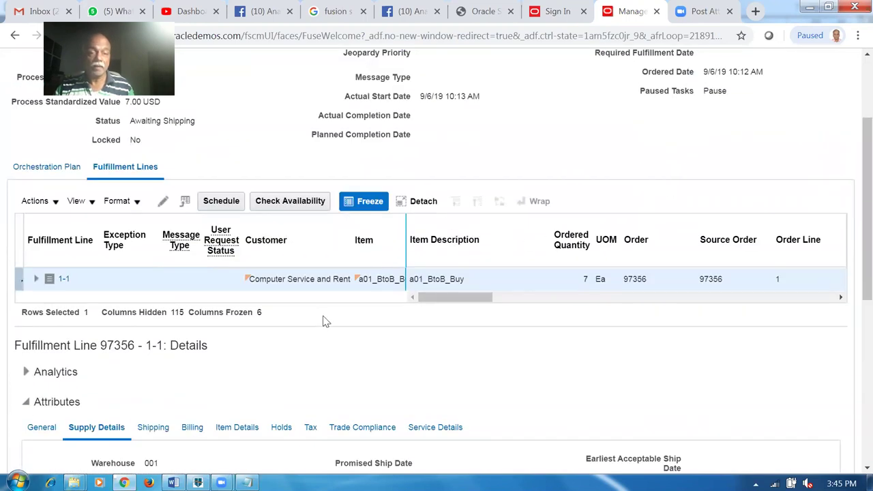
Duplicate the orchestration process in a second browser tab and go from there to the home page.
right_click(631, 20)
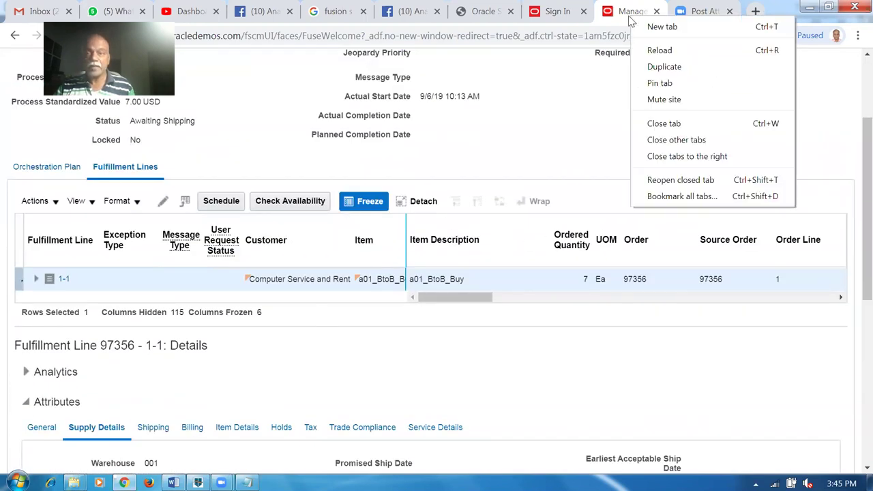
left_click(659, 65)
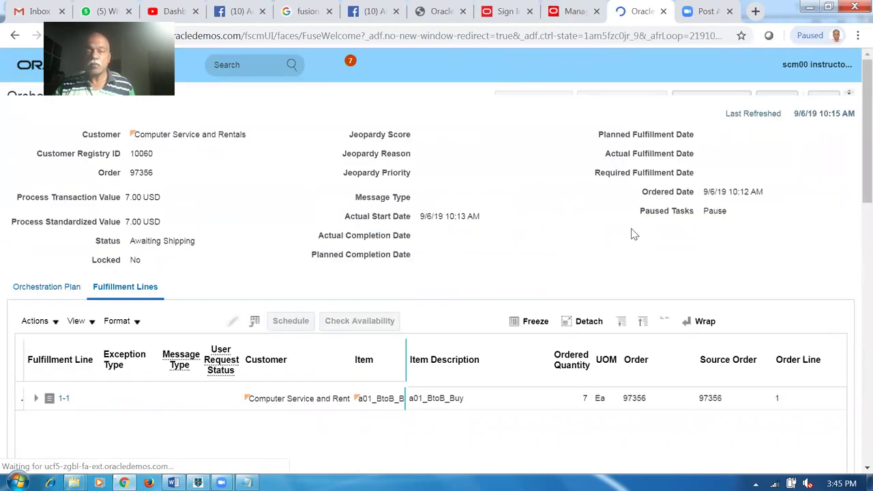
left_click(826, 102)
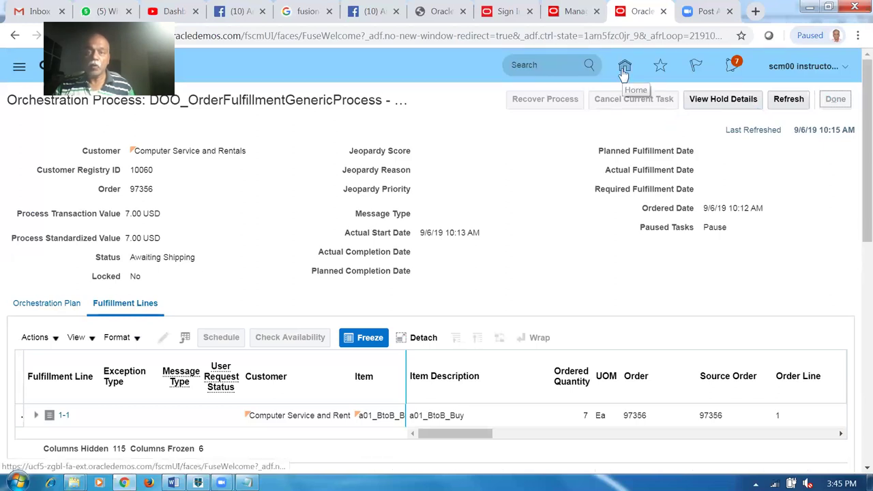
left_click(833, 103)
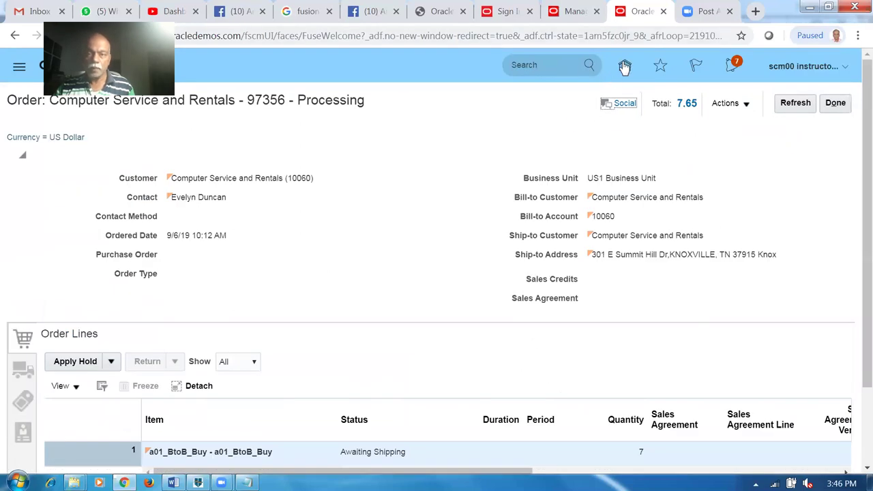
left_click(624, 66)
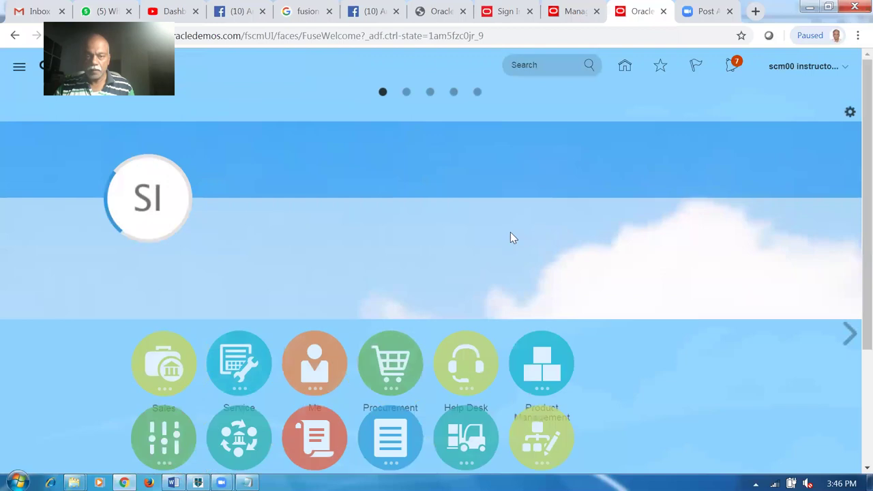
Open the Supply Orchestration work area from the Supply Chain Execution group.
scroll(513, 237, "down", 5)
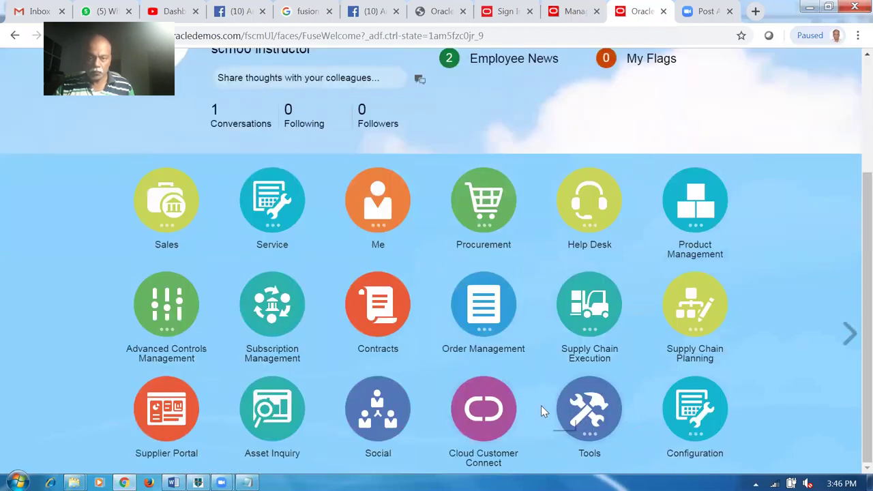
left_click(602, 302)
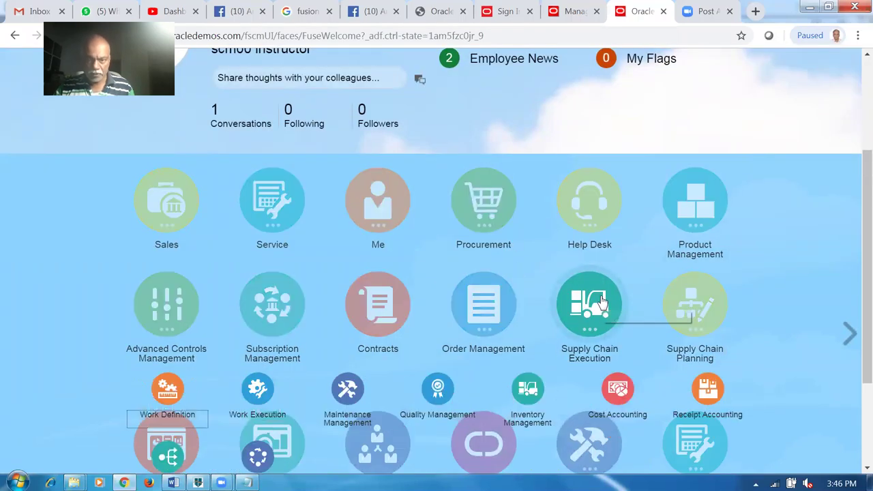
scroll(602, 306, "down", 2)
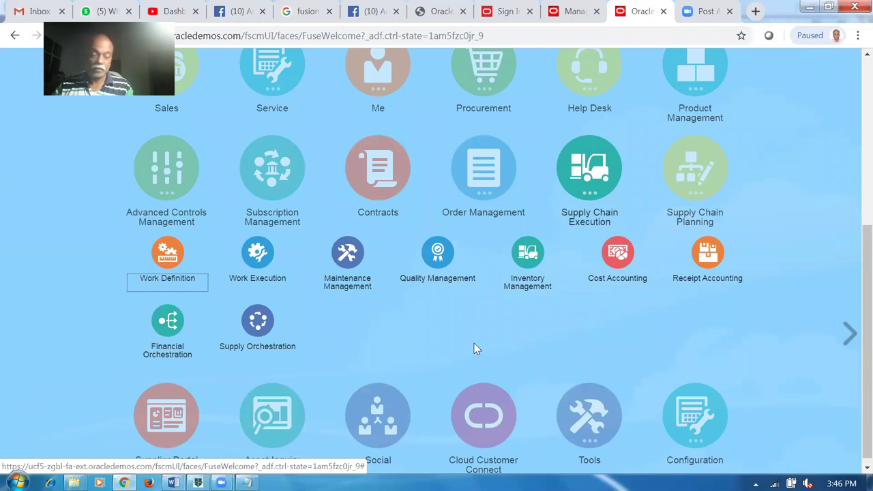
left_click(257, 321)
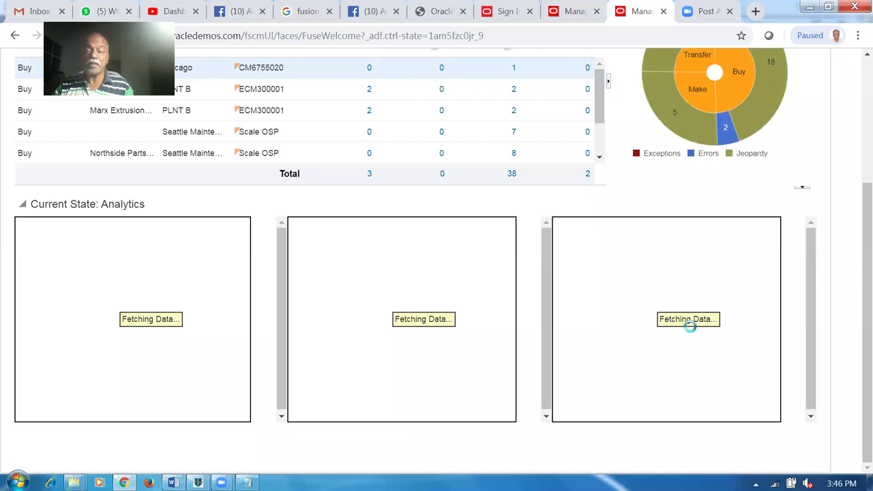
scroll(855, 236, "up", 3)
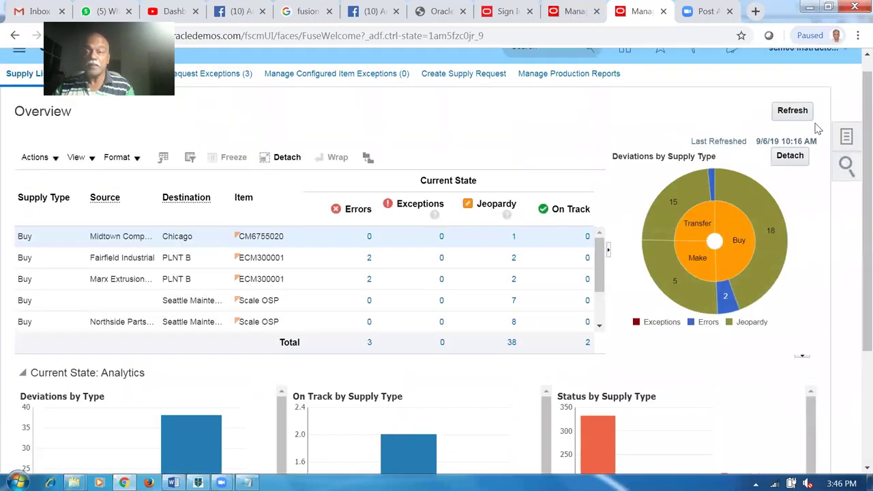
Open the supply line management task and search by Supply Request Reference Number, using the sales order's number.
left_click(846, 138)
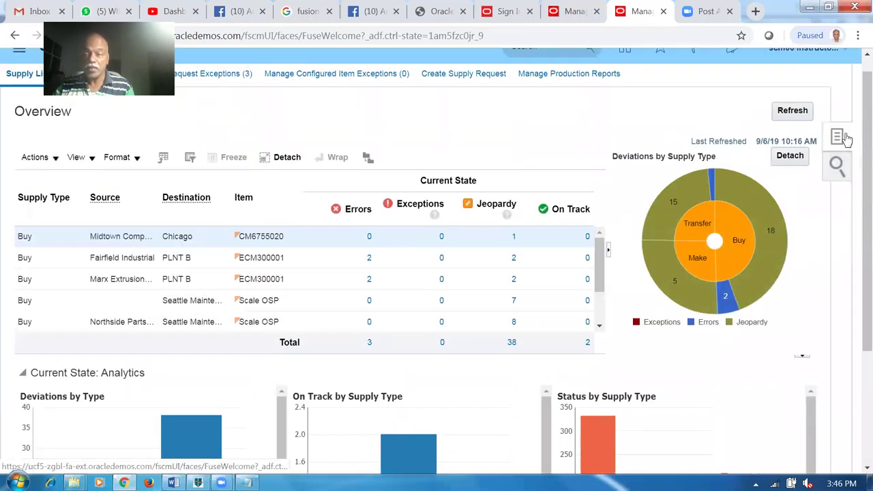
left_click(759, 94)
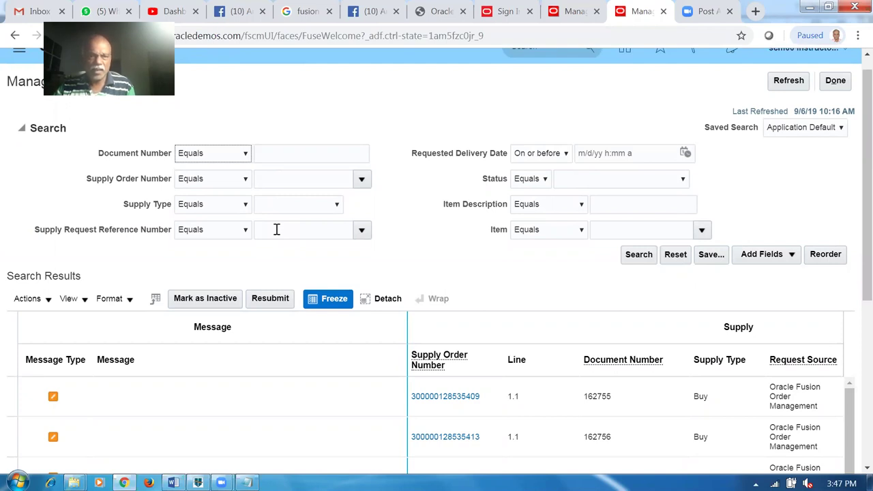
left_click(275, 231)
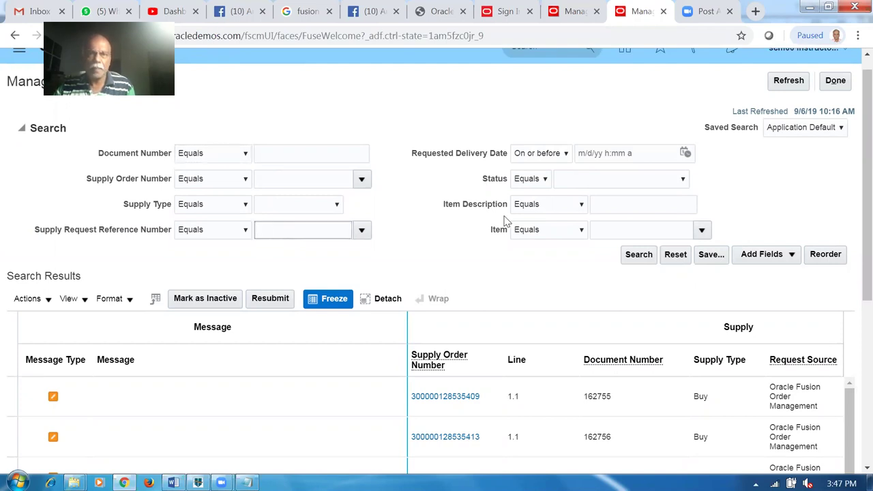
left_click(574, 13)
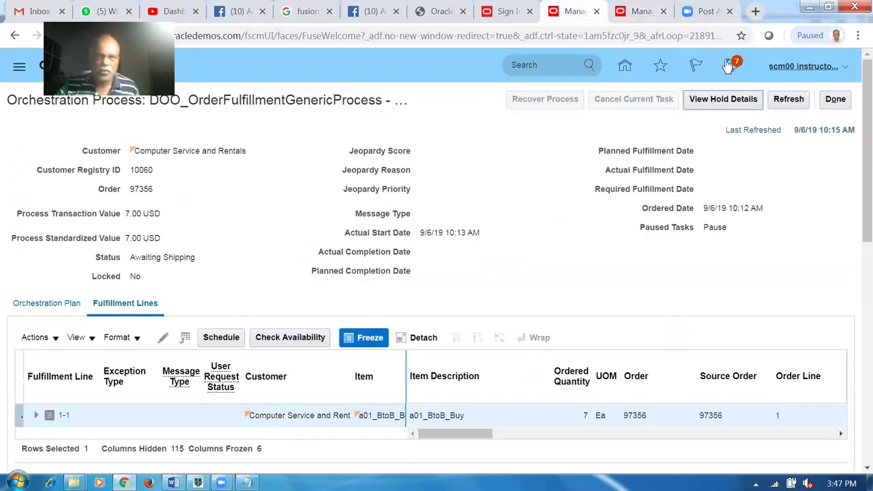
left_click(634, 11)
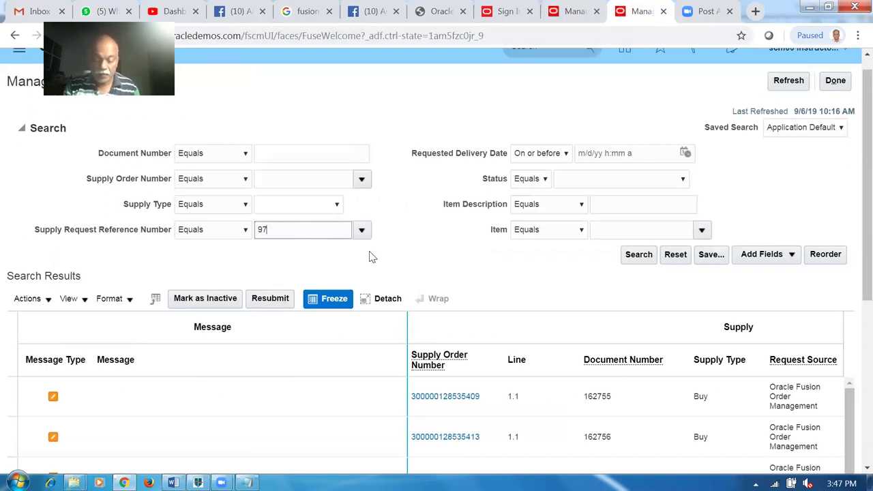
key("Tab")
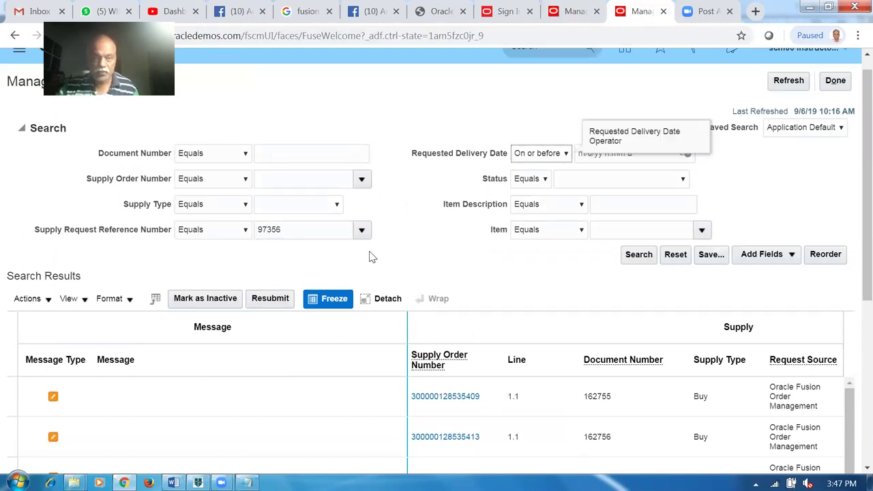
left_click(646, 258)
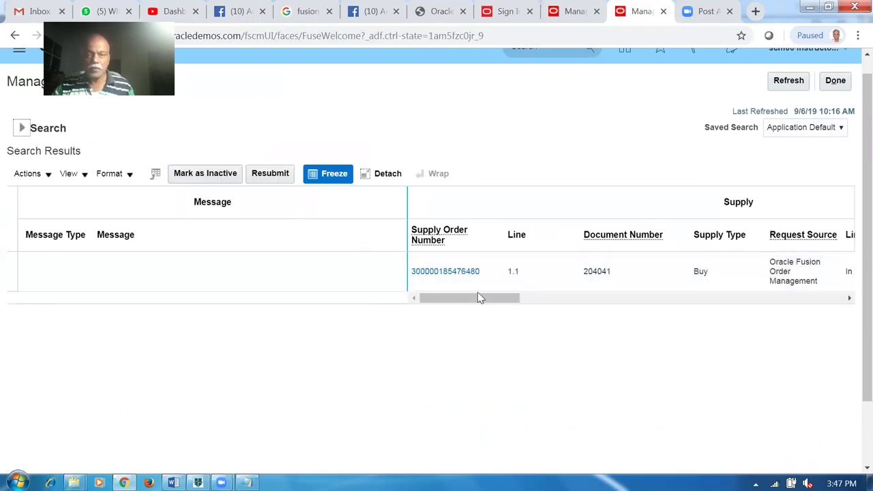
Check the found supply line's document number, status and source, and open its supply order.
left_click_drag(483, 300, 520, 306)
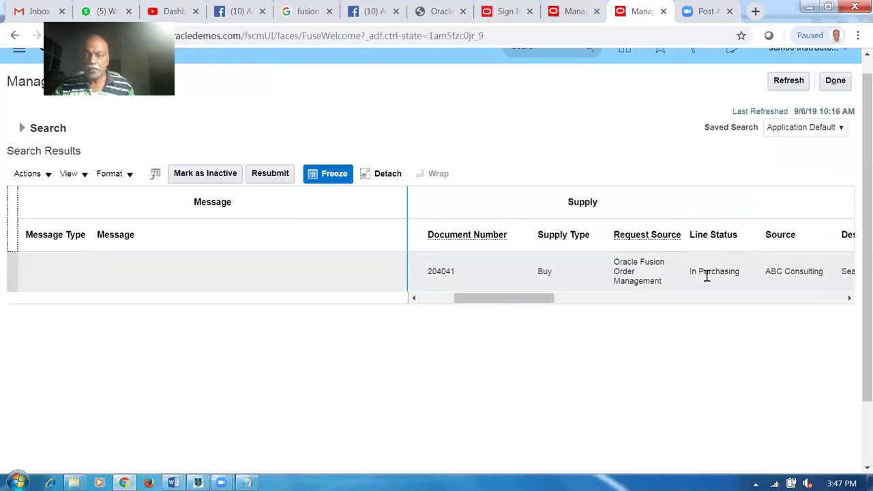
left_click_drag(543, 306, 427, 333)
left_click(441, 276)
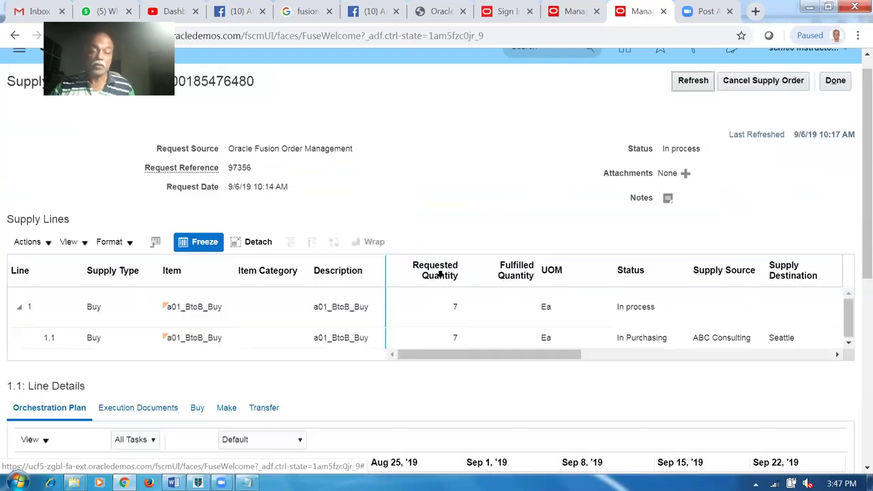
Select supply line 1.1 and review its orchestration plan tasks and execution documents.
left_click(129, 316)
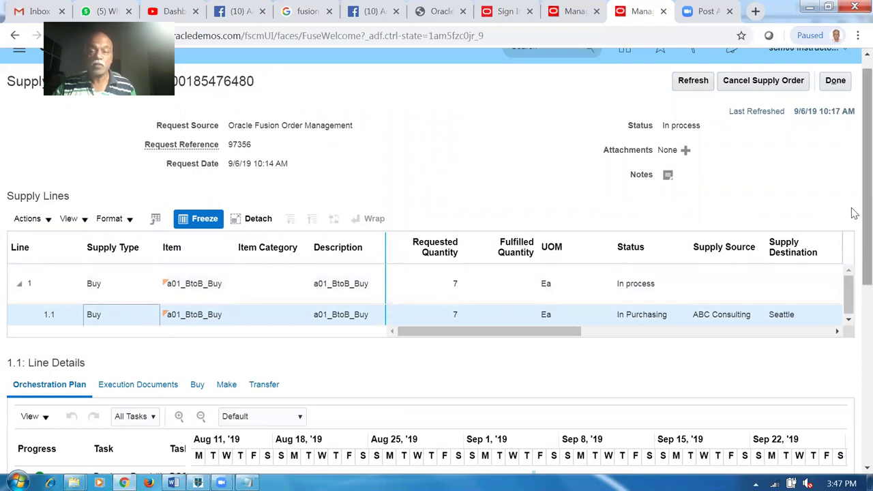
scroll(854, 214, "down", 2)
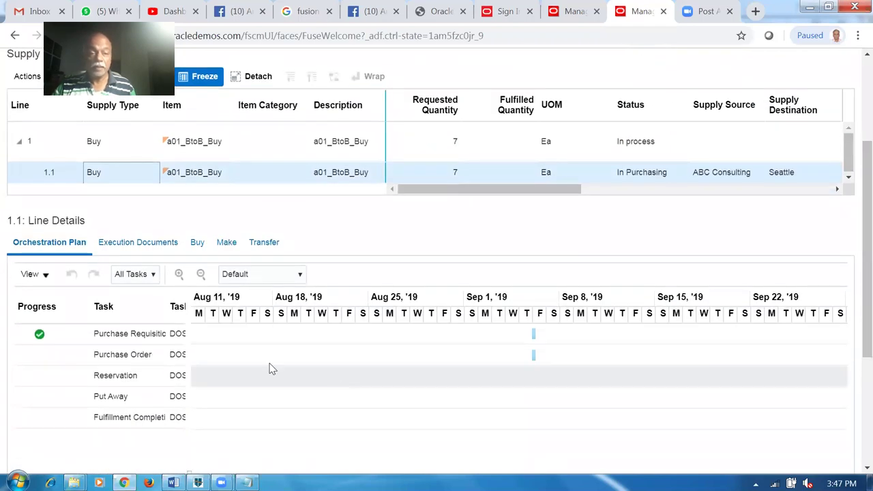
left_click(144, 243)
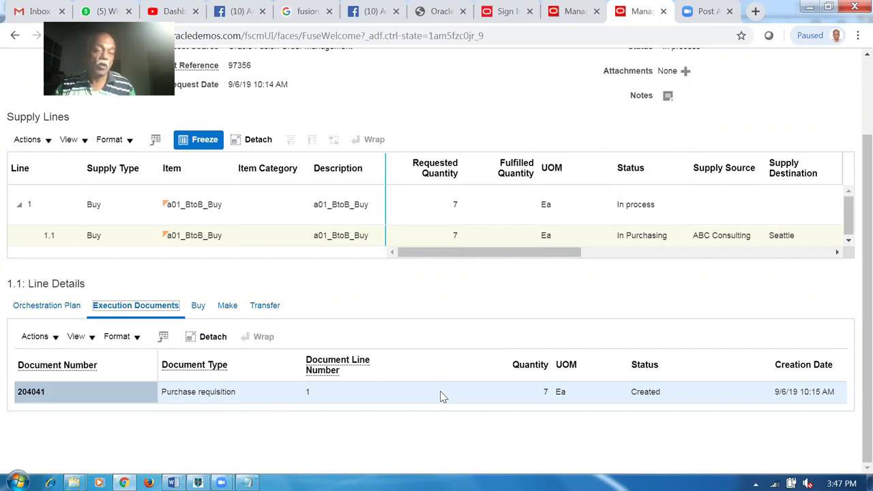
left_click(502, 240)
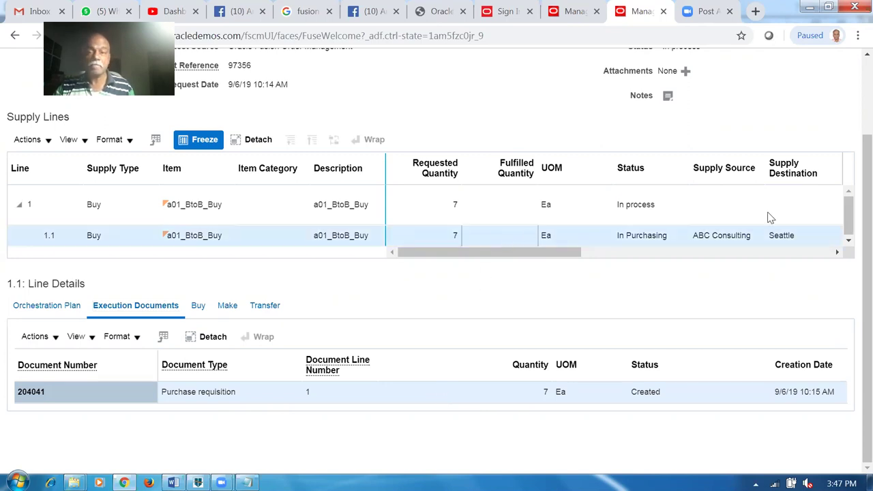
Refresh the supply order and recheck line 1.1's purchase requisition document and orchestration plan progress.
scroll(854, 197, "up", 2)
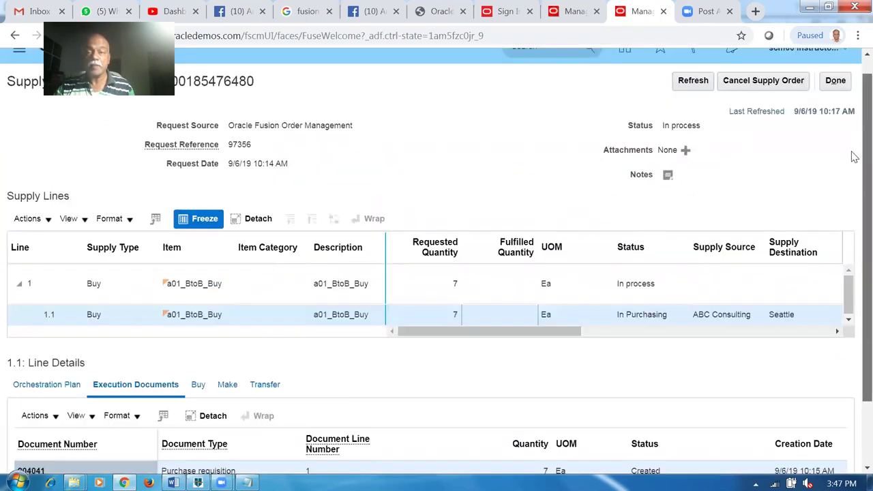
left_click(693, 81)
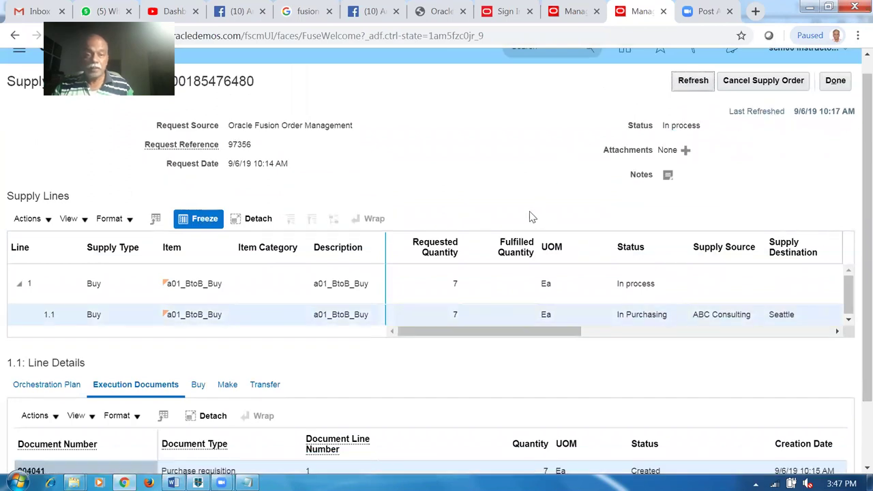
scroll(530, 223, "down", 2)
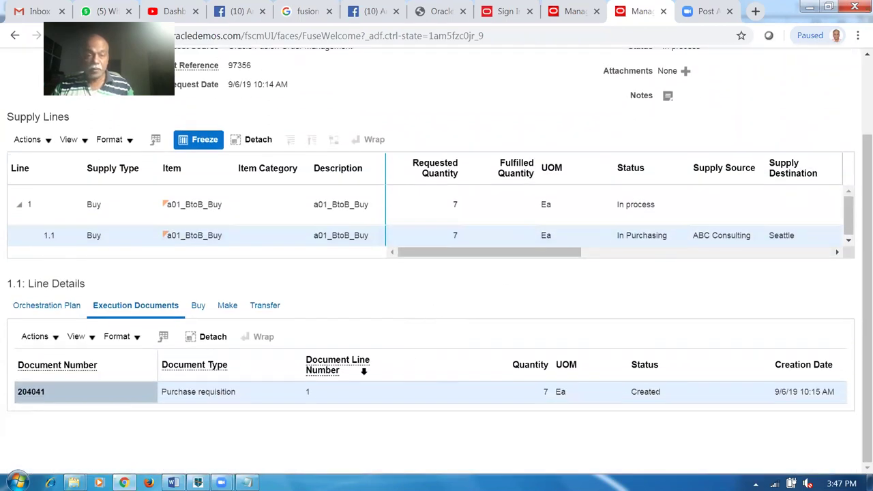
left_click(245, 401)
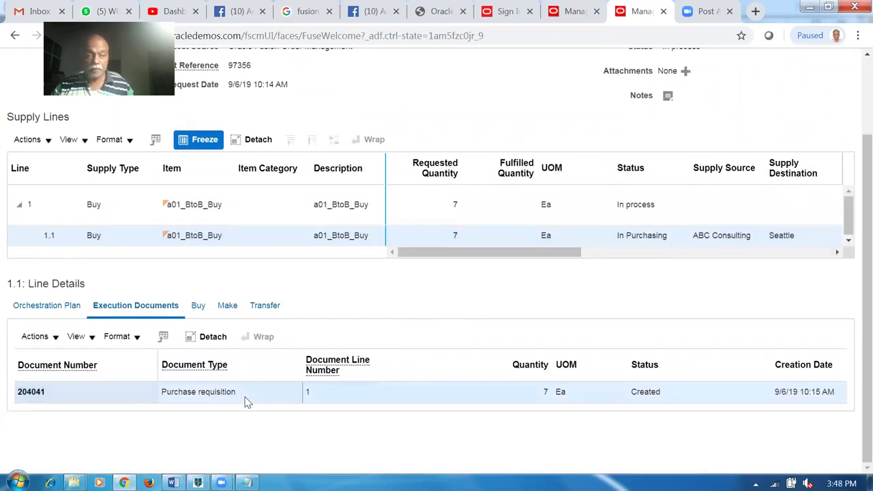
left_click(31, 308)
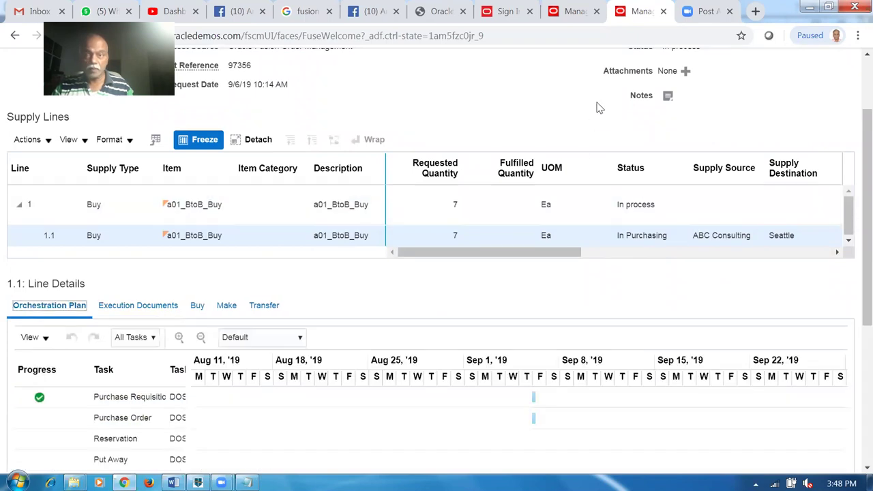
Duplicate the supply order page in another browser tab.
right_click(646, 12)
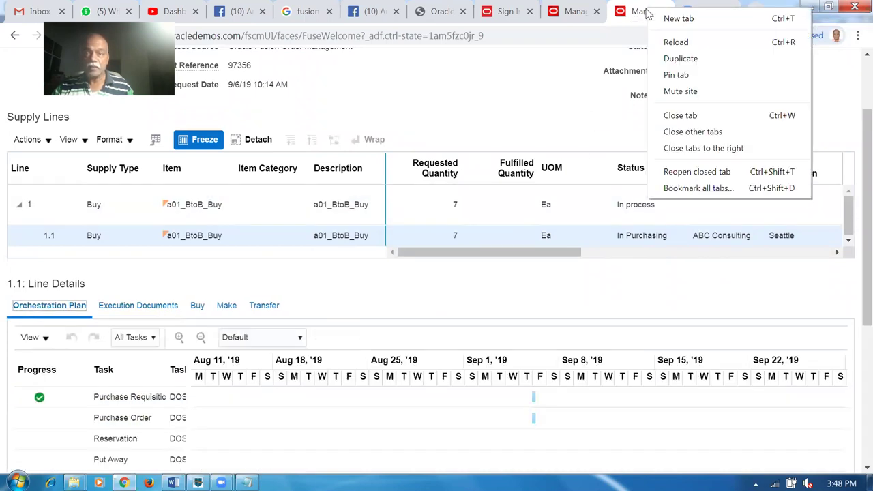
left_click(680, 59)
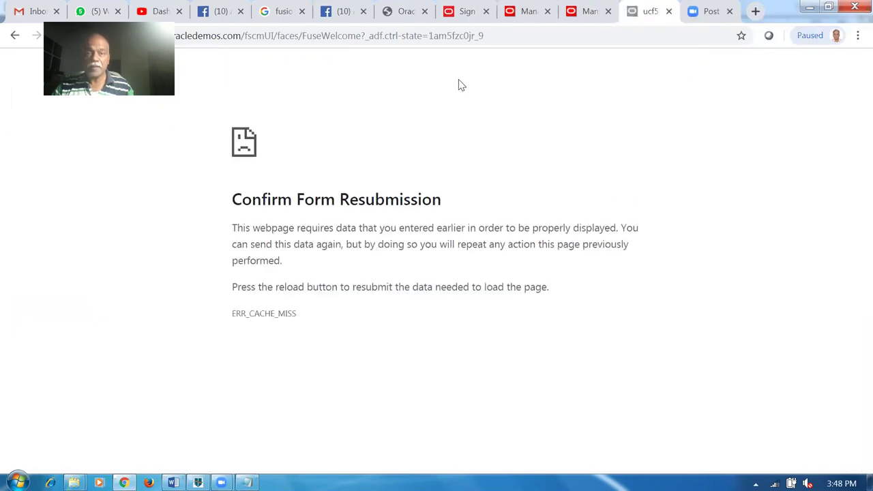
Reload the Fusion welcome page and open Inventory Management from Supply Chain Execution.
left_click(447, 35)
key("Return")
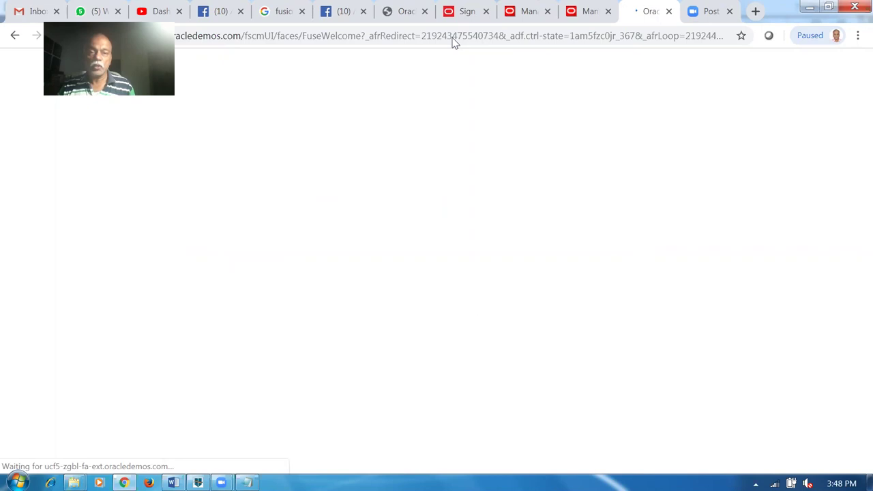
scroll(559, 358, "down", 3)
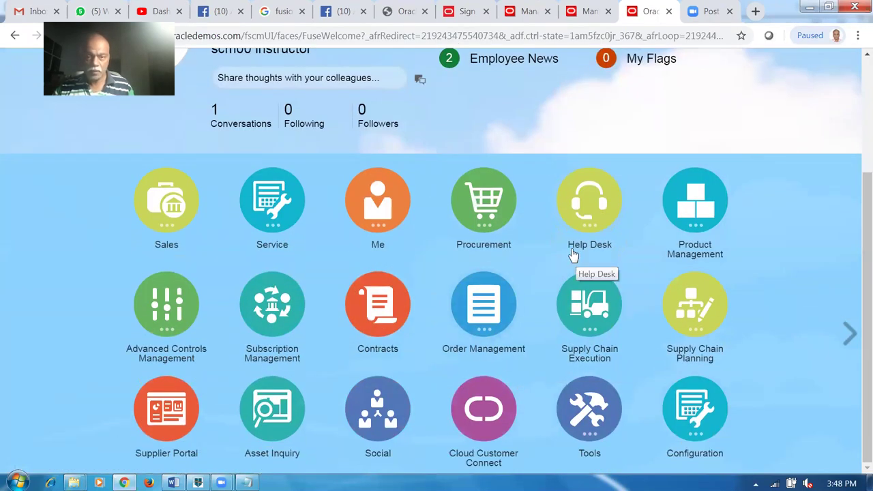
left_click(591, 301)
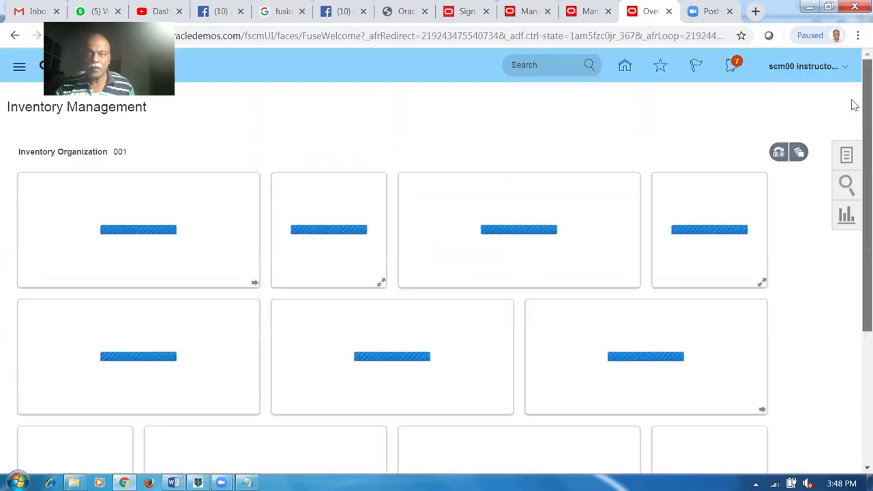
Show the Receipts tasks and open Receive Expected Shipments, ready to search by purchase order.
left_click(846, 157)
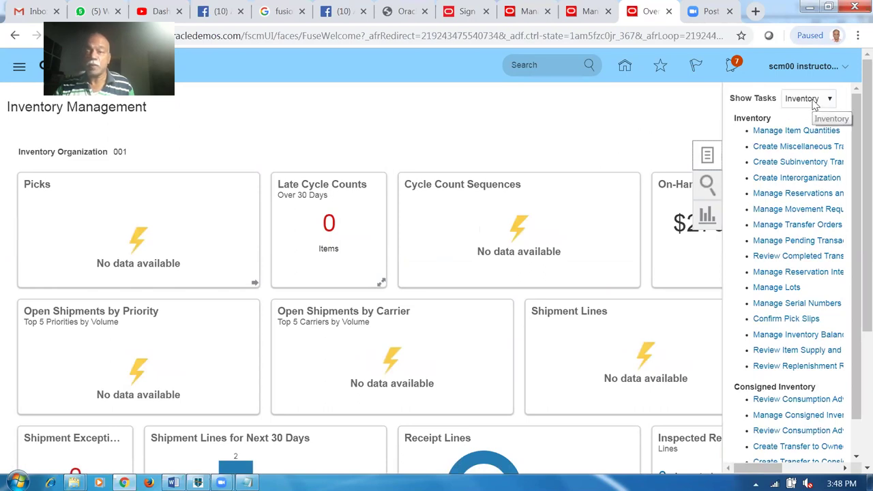
left_click(815, 99)
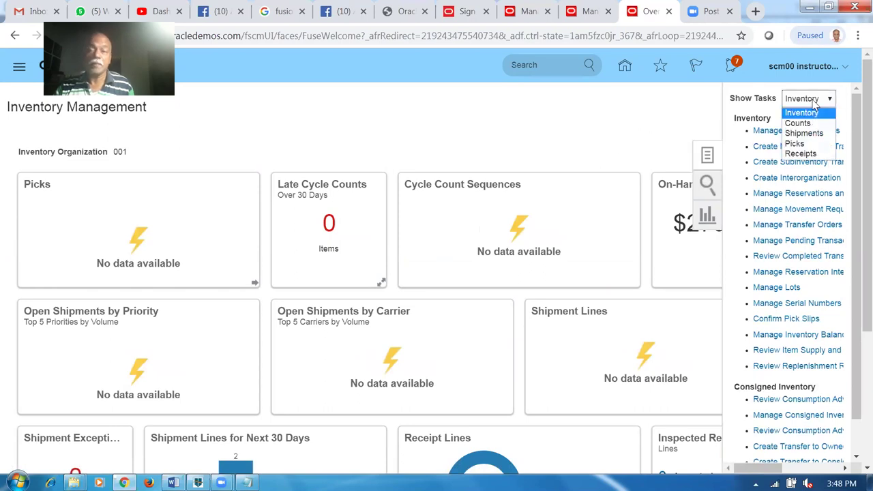
left_click(811, 153)
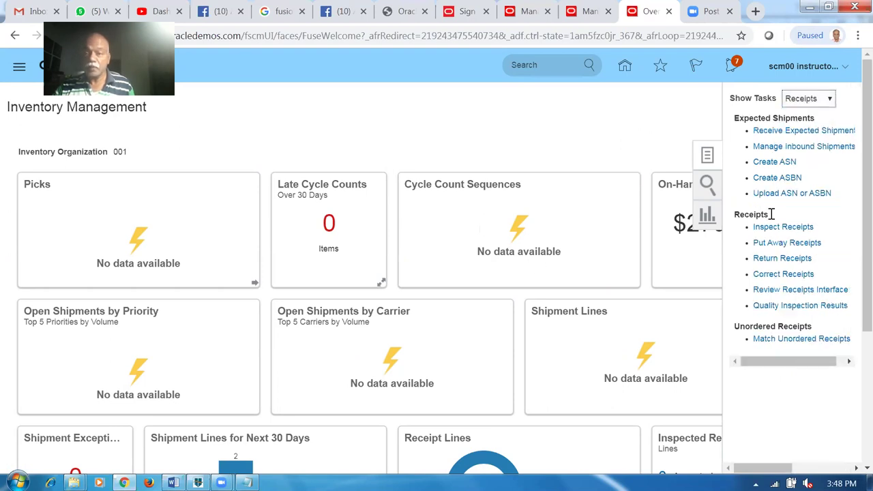
left_click(810, 132)
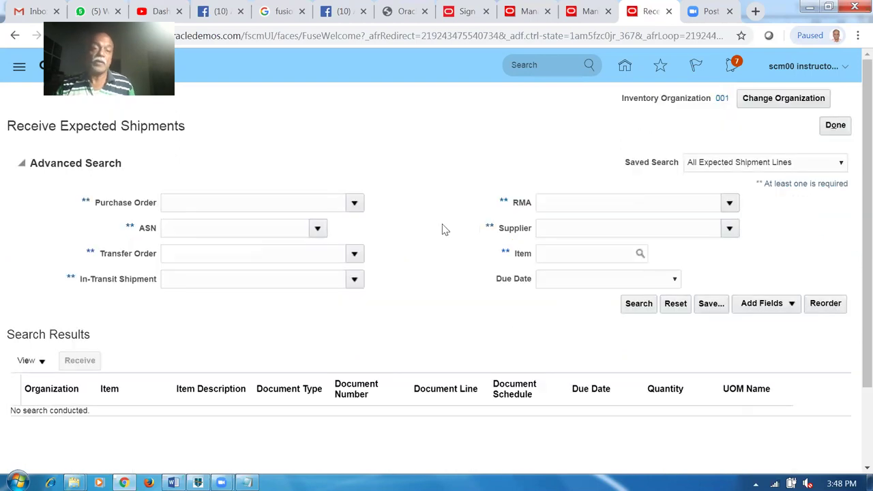
left_click(198, 208)
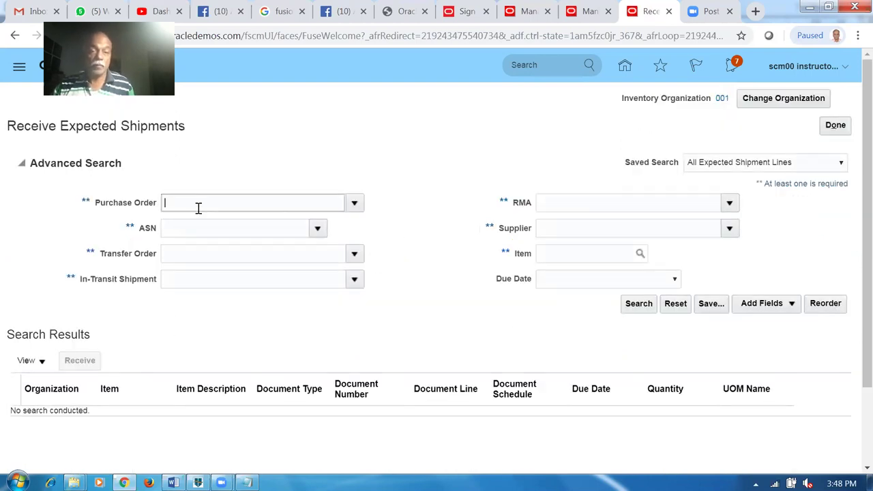
Refresh the supply order details and check the orchestration plan and execution documents of supply line 1.1.
left_click(593, 13)
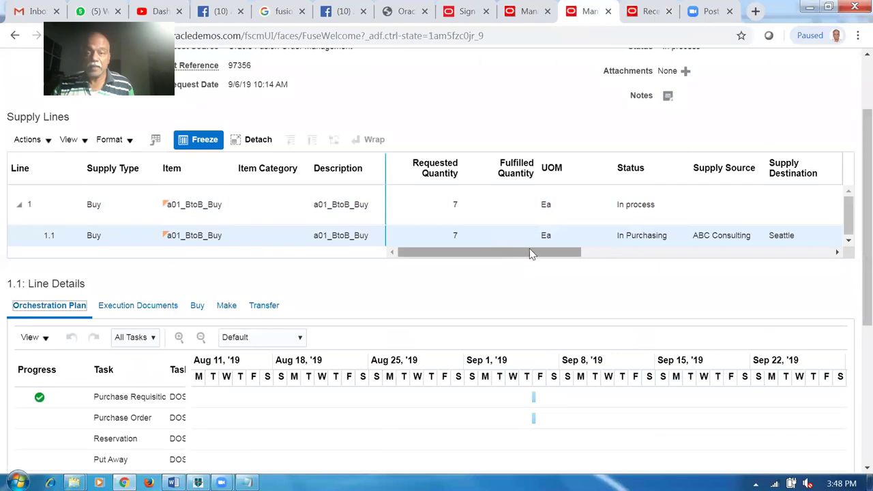
scroll(658, 136, "up", 3)
left_click(688, 102)
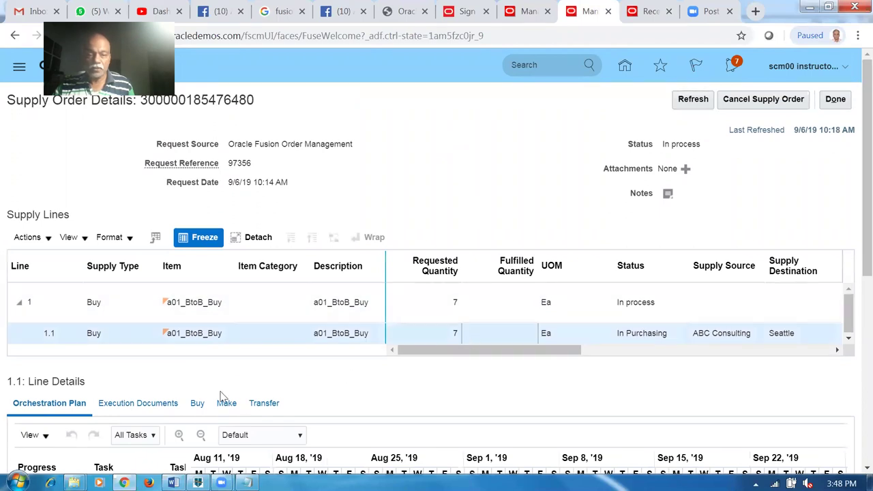
scroll(220, 396, "down", 2)
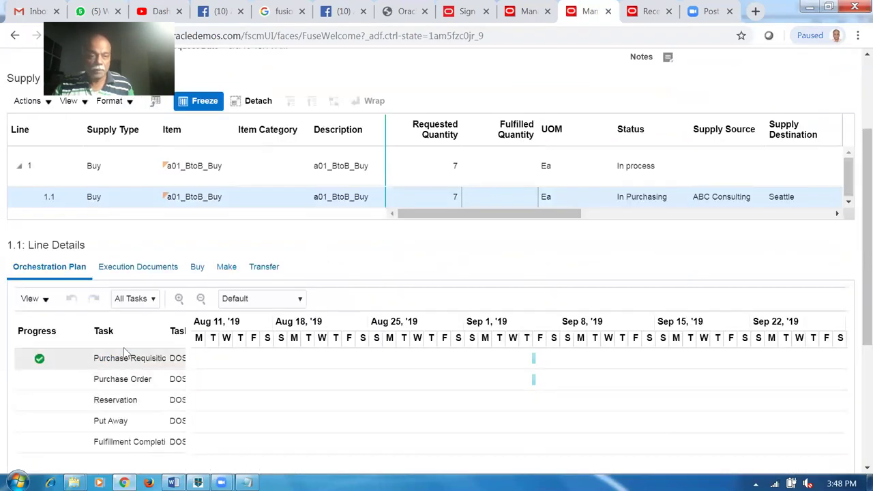
left_click(157, 268)
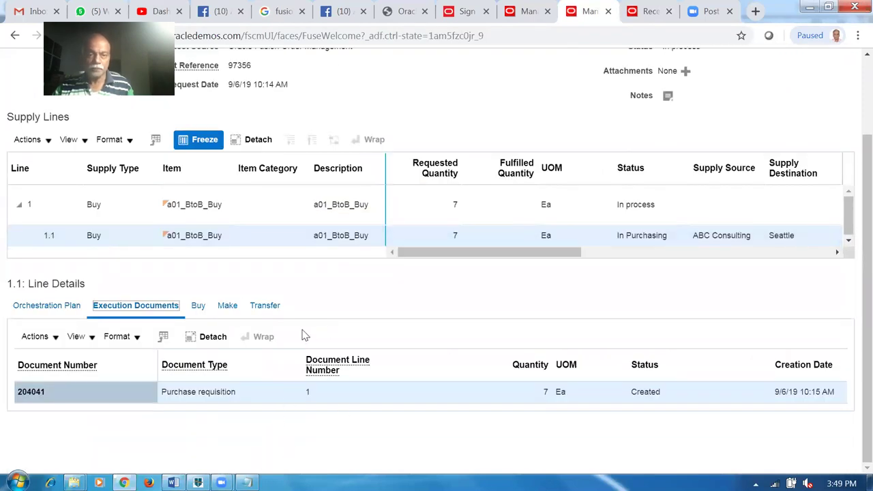
scroll(529, 245, "up", 2)
left_click(693, 99)
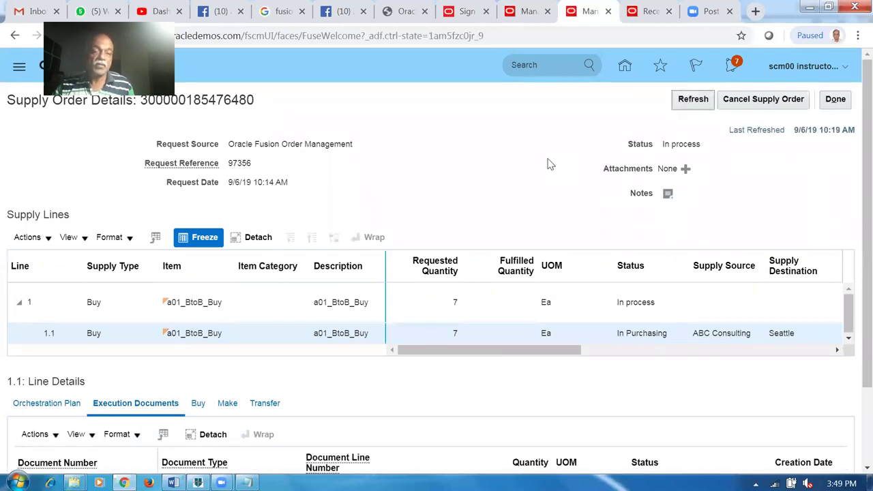
scroll(535, 218, "down", 2)
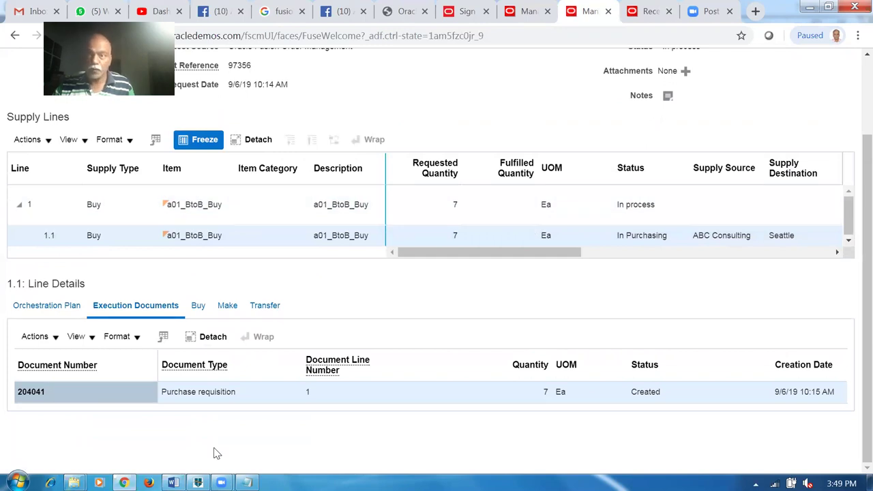
Duplicate the Receive Expected Shipments browser tab and open the Manage Orders page of Procurement's Purchase Orders in the copy.
left_click(654, 12)
right_click(656, 13)
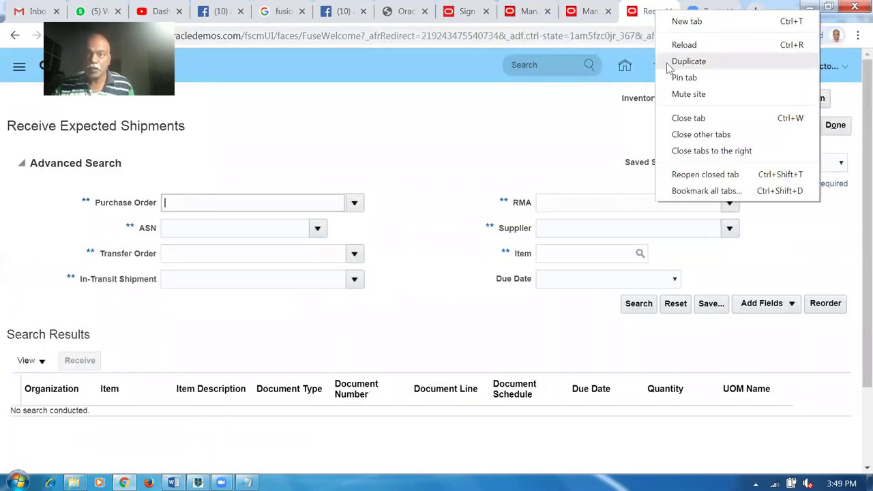
left_click(687, 62)
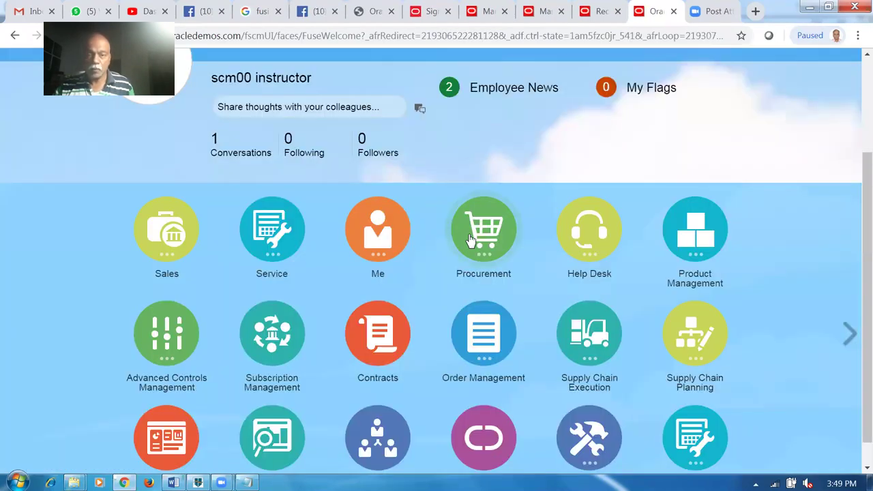
left_click(470, 240)
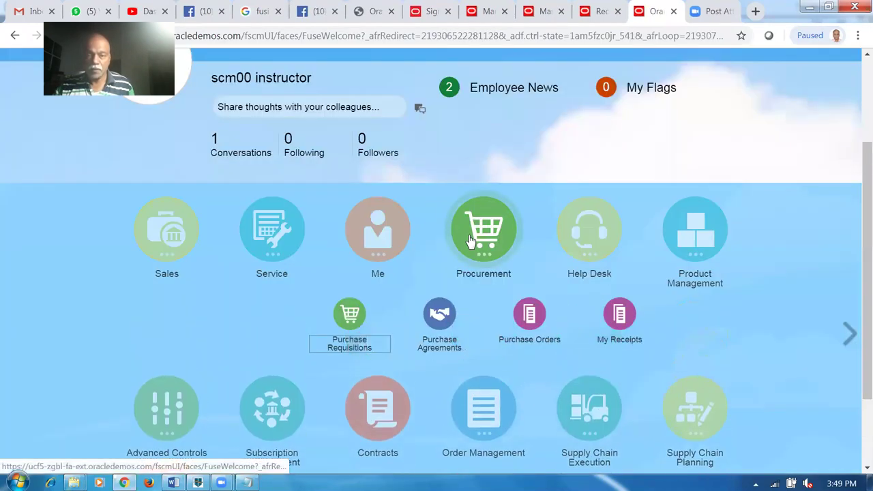
left_click(526, 334)
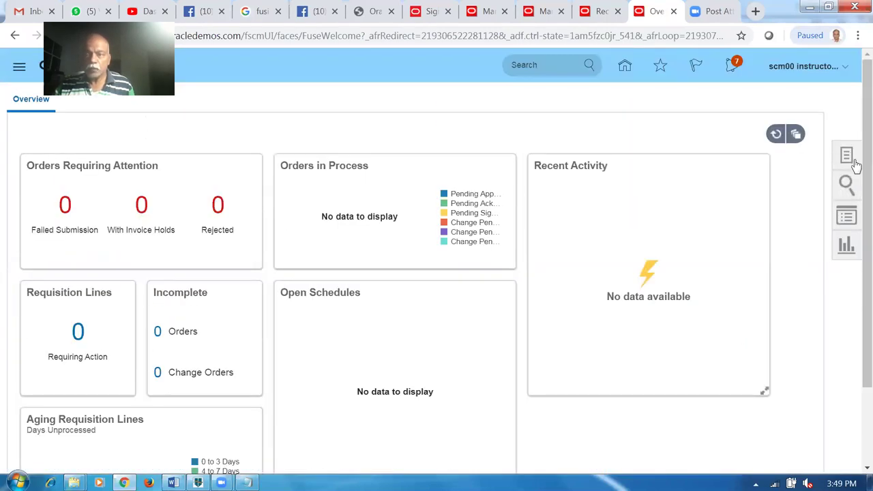
left_click(846, 156)
left_click(776, 177)
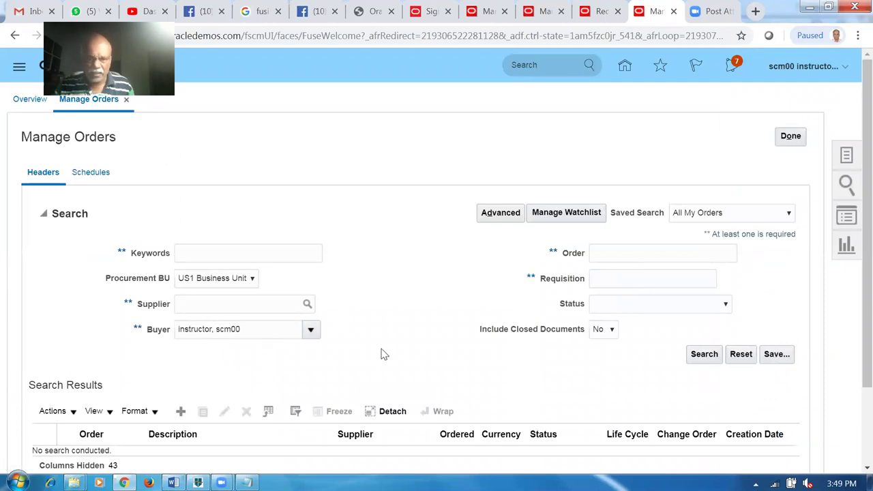
Search the orders by the purchase requisition number from the supply order's execution documents, with Include Closed Documents set to No.
left_click(610, 281)
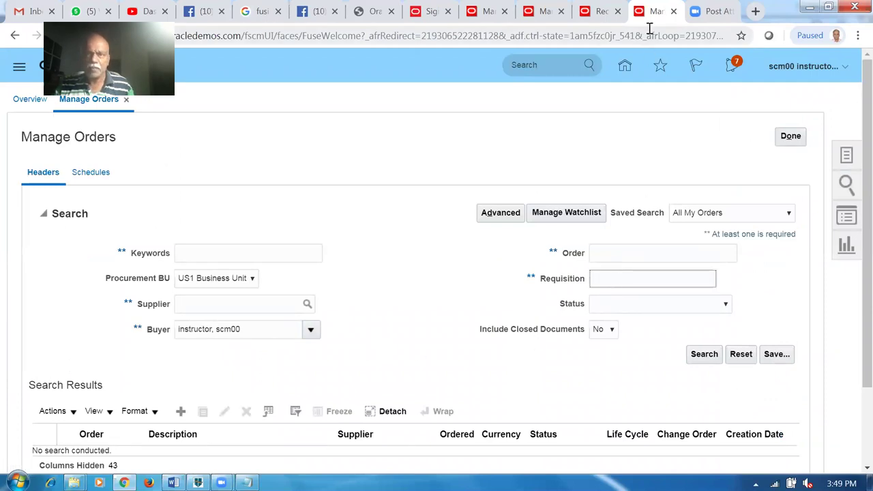
left_click(604, 13)
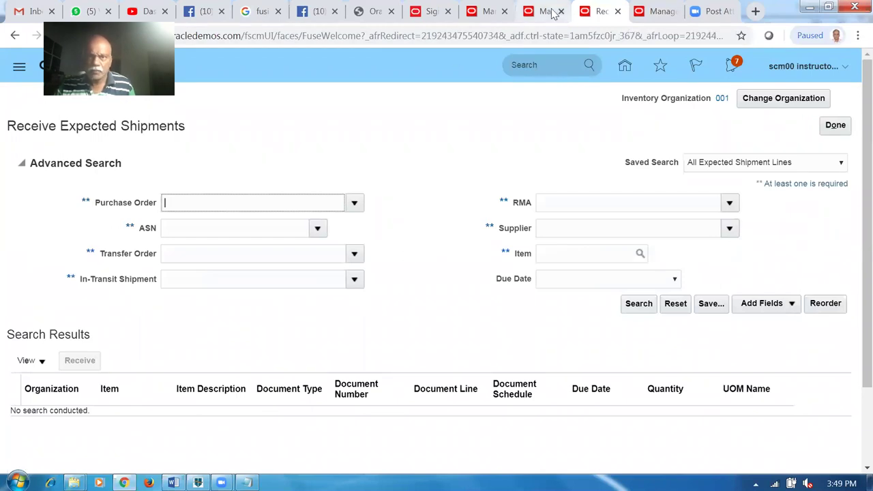
left_click(658, 12)
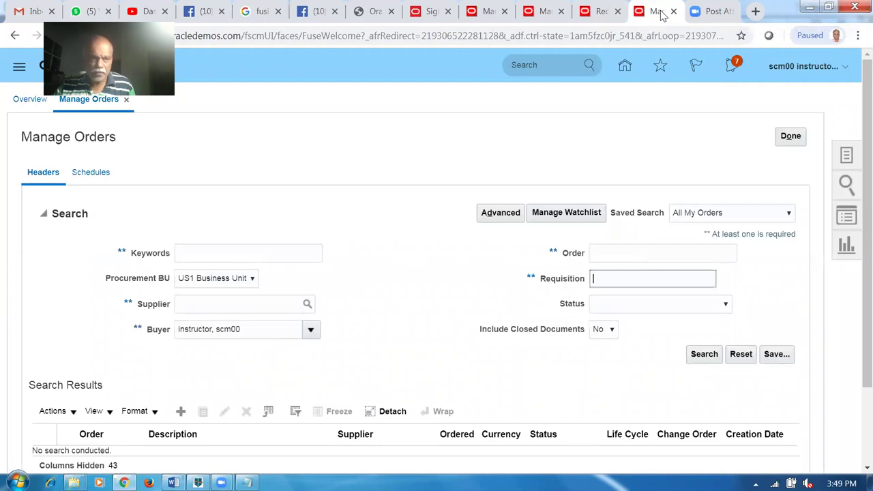
left_click(543, 12)
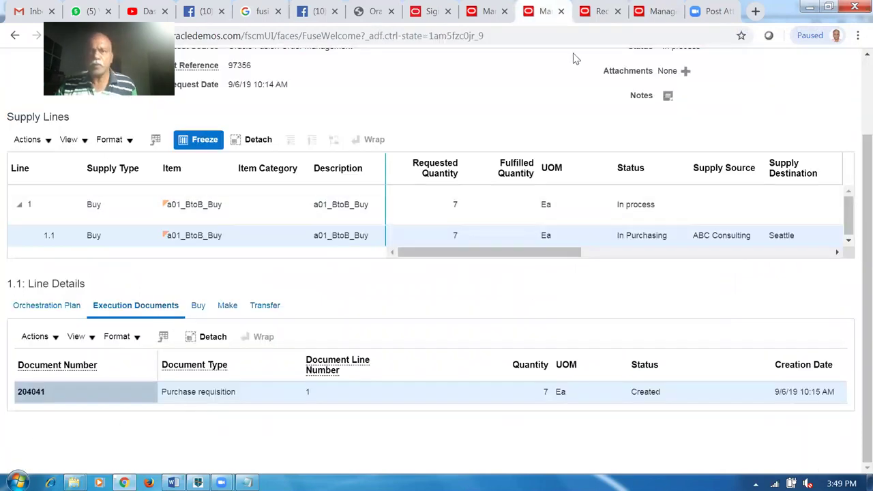
left_click(660, 12)
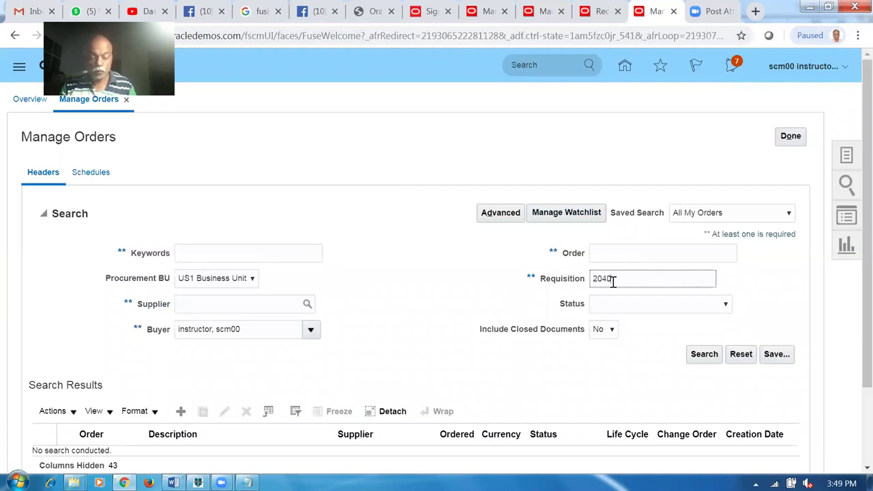
key("Tab")
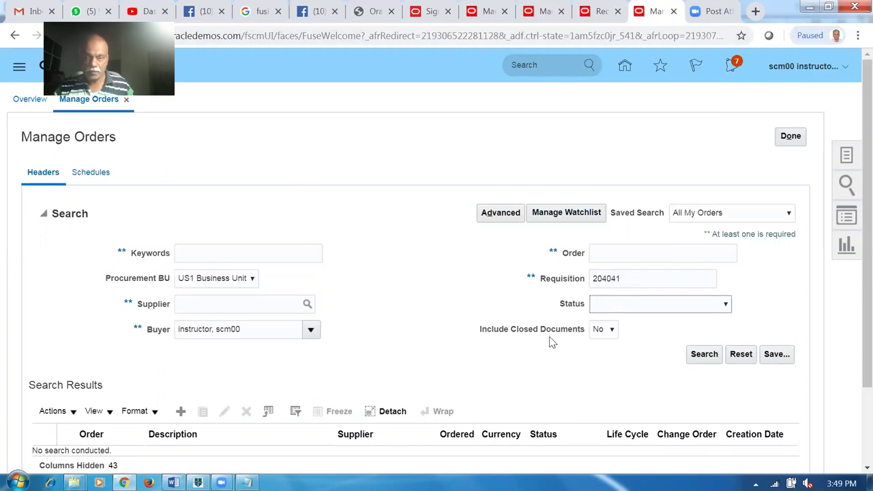
left_click(606, 331)
left_click(617, 377)
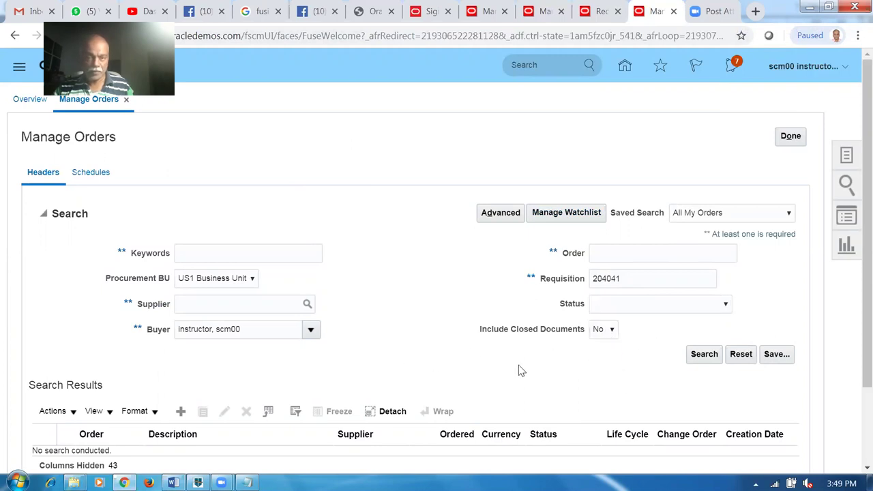
left_click(702, 354)
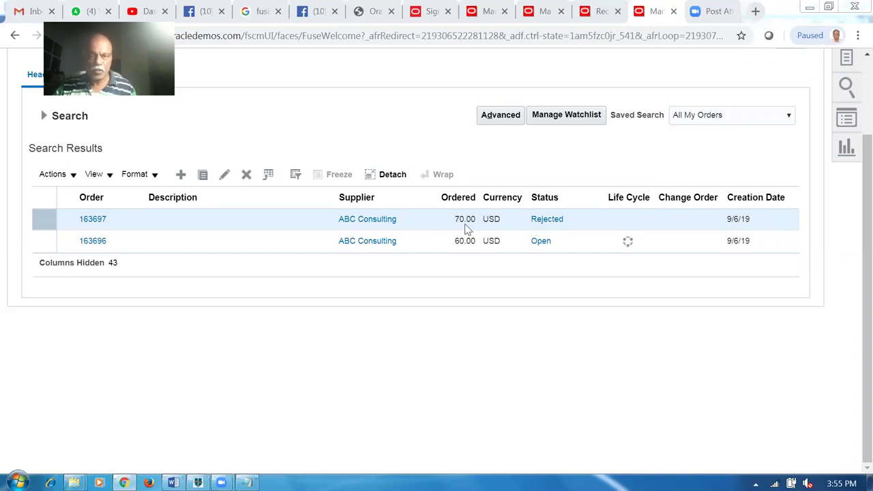
Review the document history of the rejected 70.00 USD ABC Consulting order and return to the order results.
left_click(549, 219)
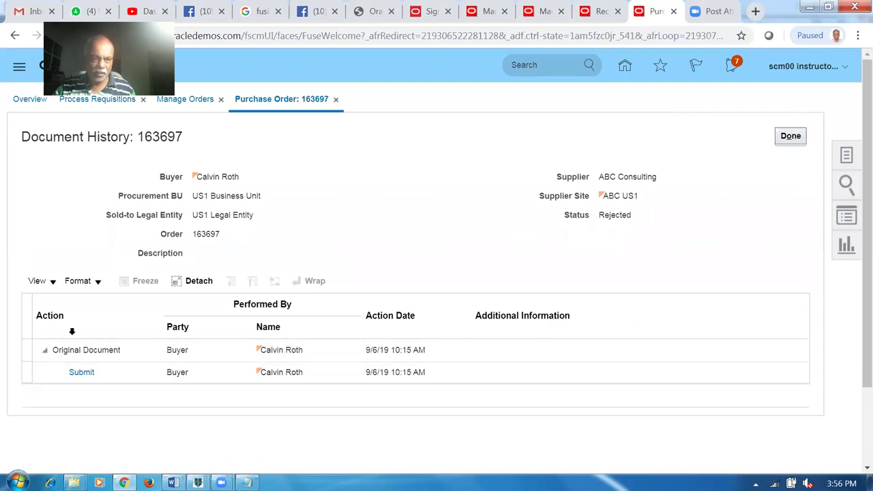
left_click(793, 137)
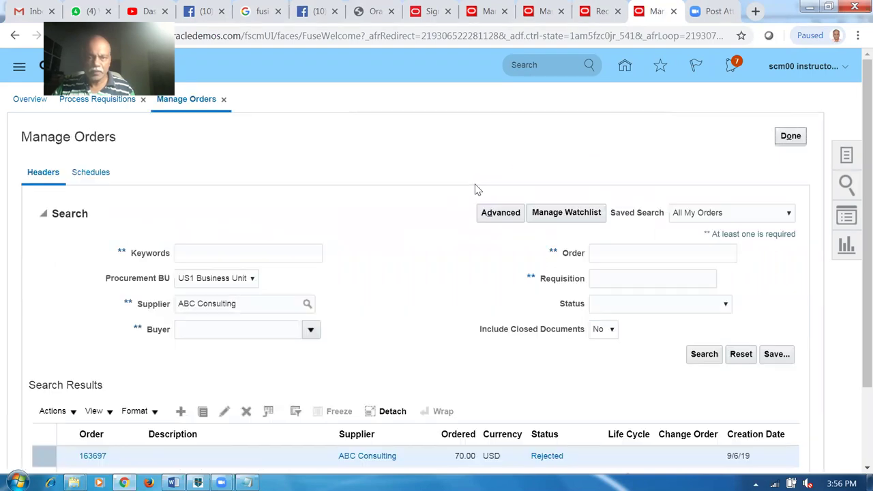
scroll(416, 238, "down", 2)
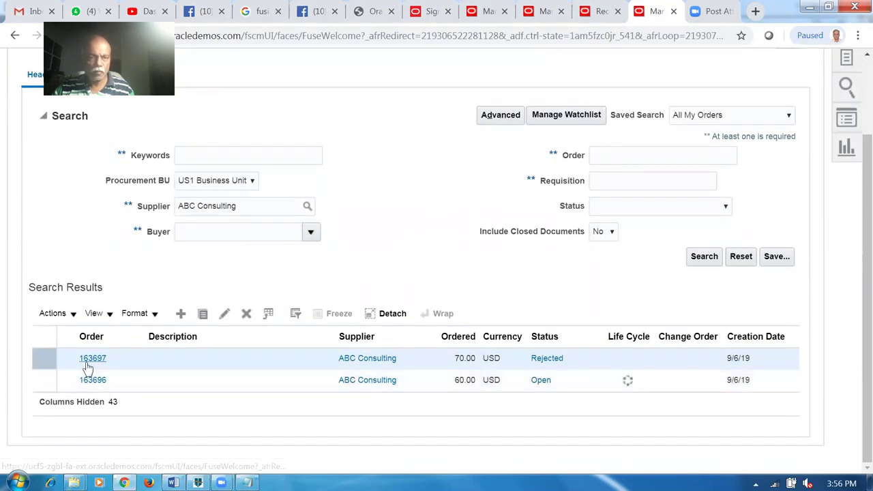
Open the rejected 70.00 USD ABC Consulting purchase order for editing.
left_click(88, 359)
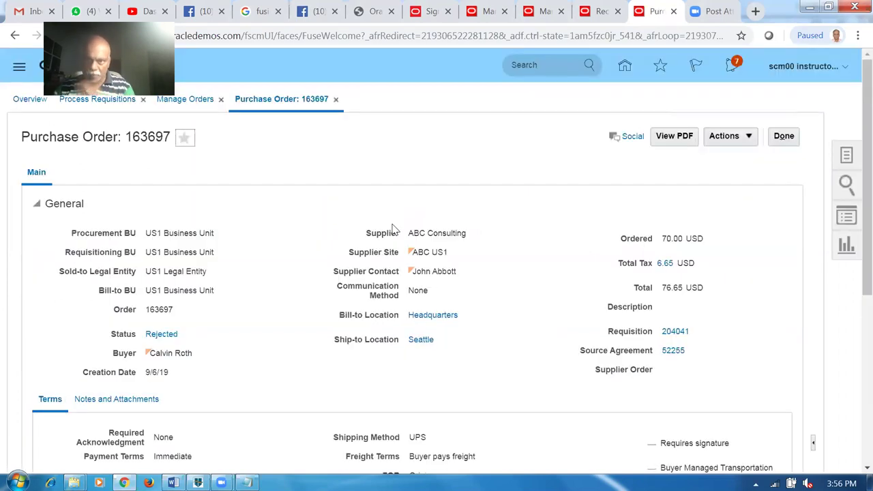
left_click(739, 136)
left_click(731, 158)
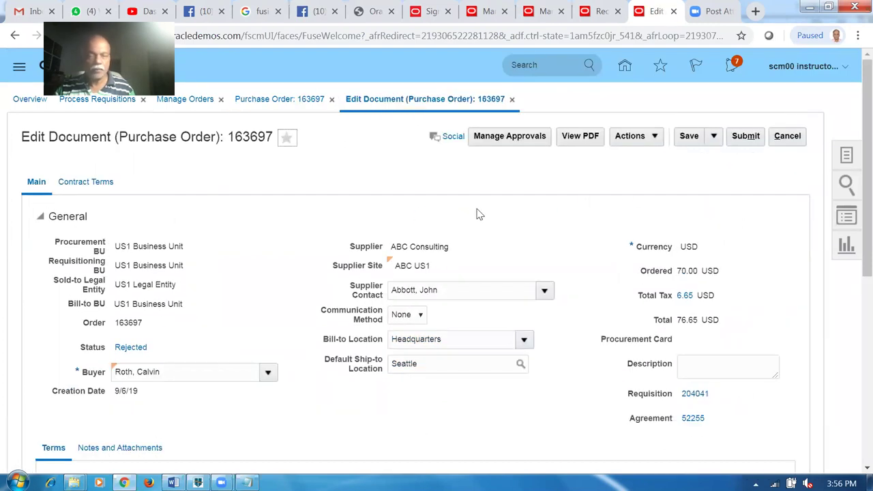
Check the purchase order's approval routing in Manage Approvals and return to the document without submitting.
left_click(510, 139)
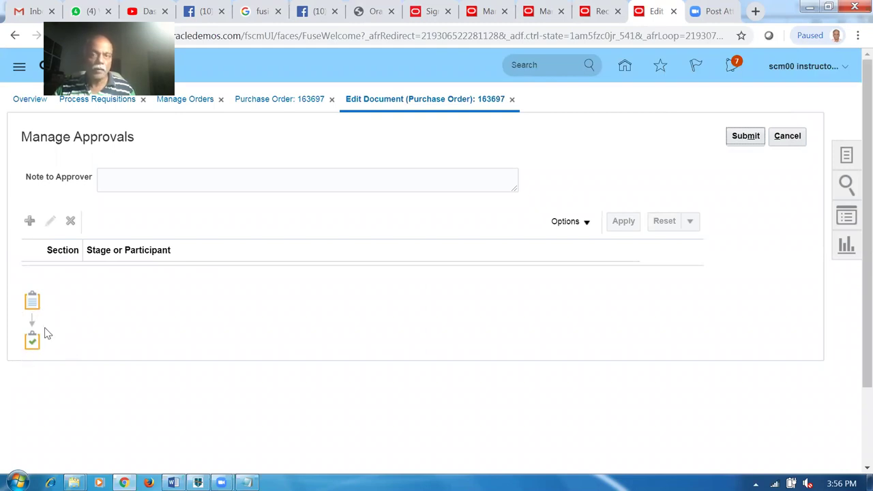
left_click(785, 136)
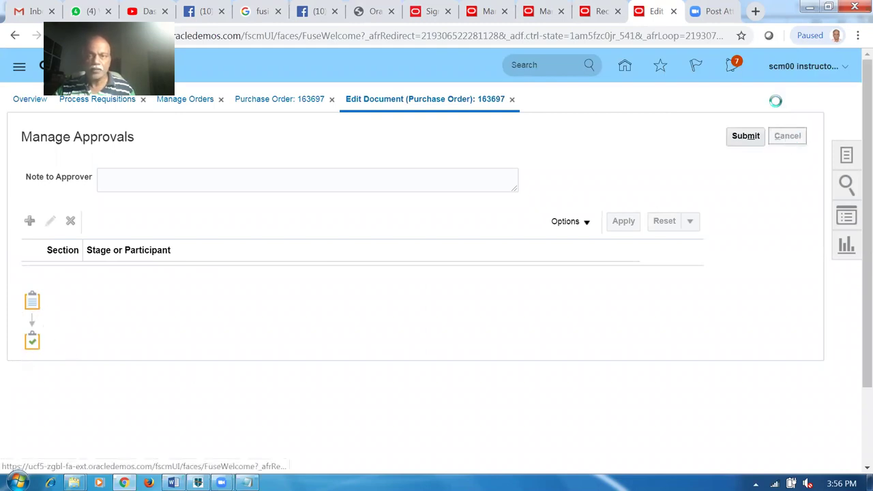
Open Setup and Maintenance in a duplicate of the purchase order's browser tab.
right_click(664, 15)
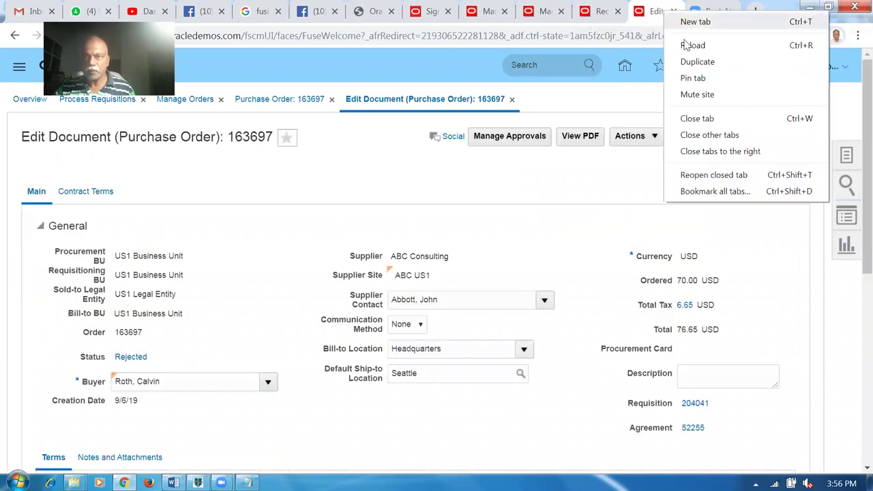
left_click(694, 63)
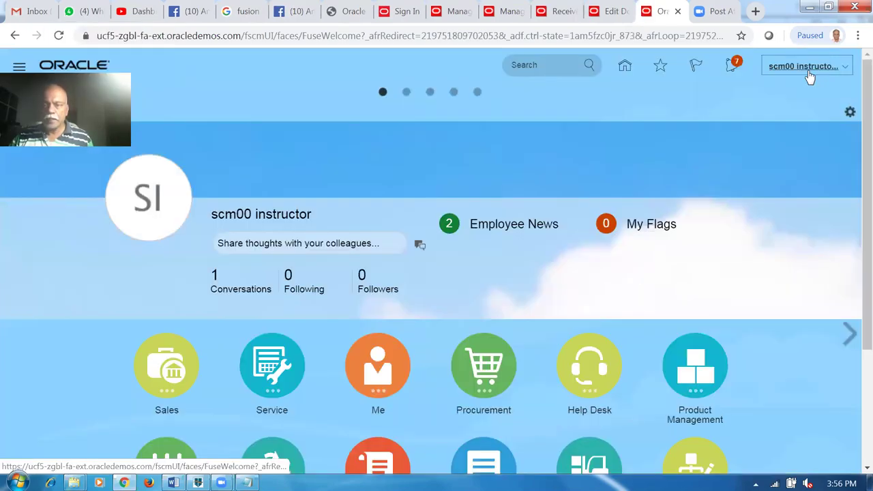
left_click(807, 68)
left_click(646, 273)
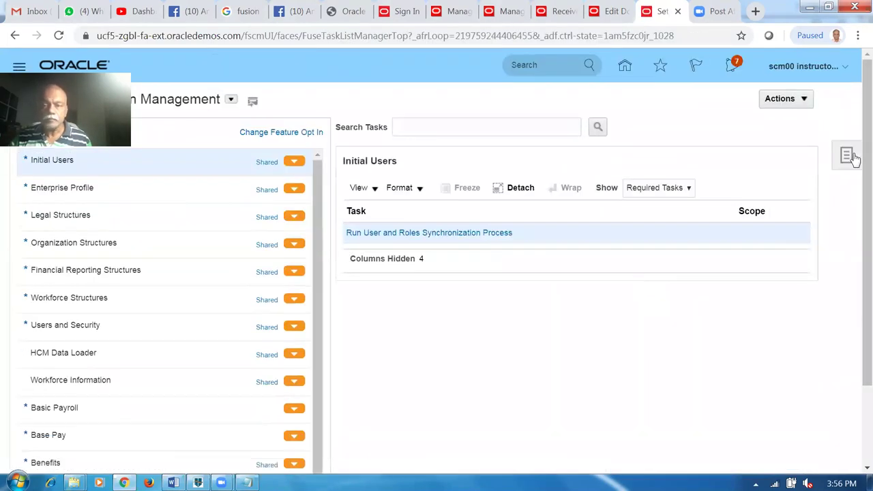
Search the setup tasks for man%doc%app% and open Manage Purchasing Document Approvals.
left_click(850, 156)
left_click(756, 223)
left_click(323, 129)
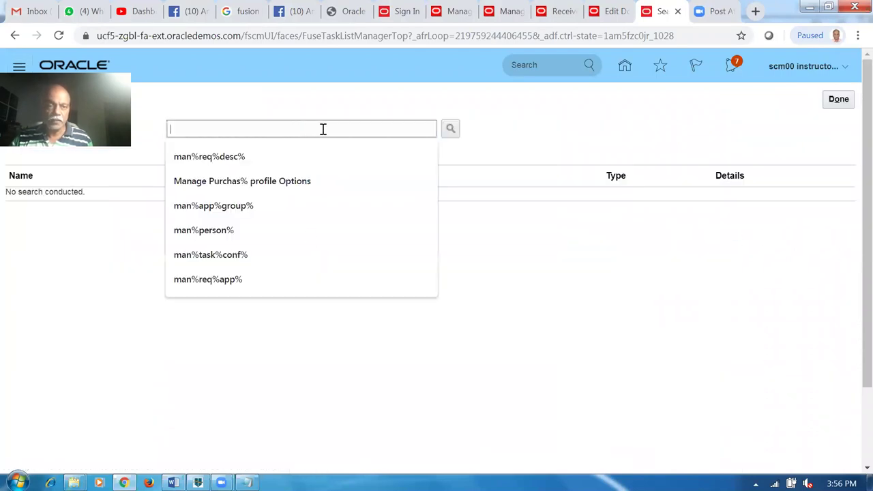
type("man%do")
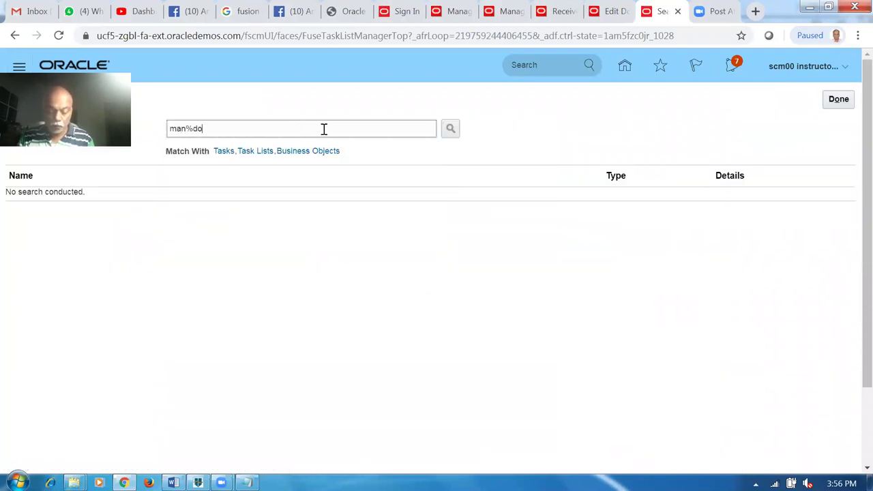
type("c%app%")
key("Return")
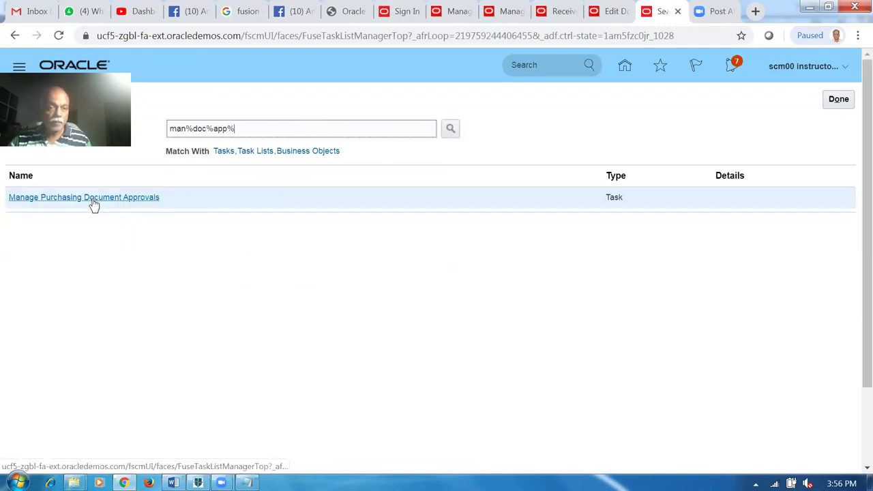
left_click(94, 199)
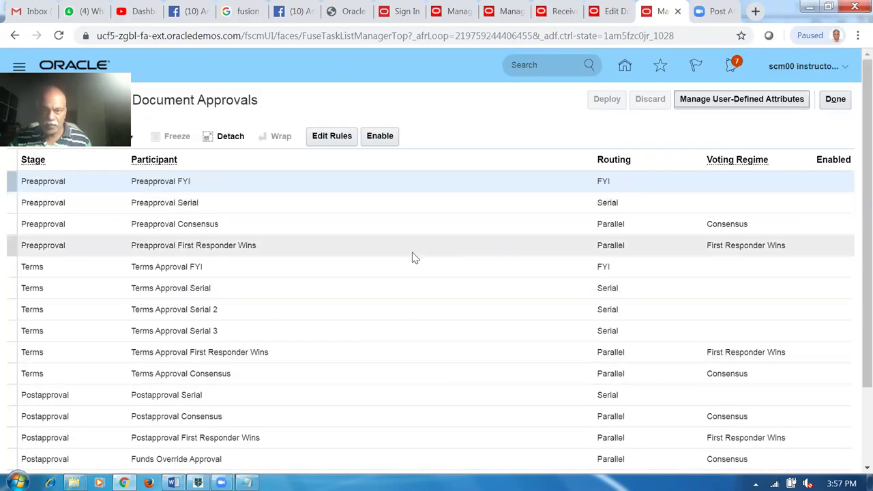
Review the rules of the Terms Approval Serial participant and return to the participant list without changing them.
left_click(289, 289)
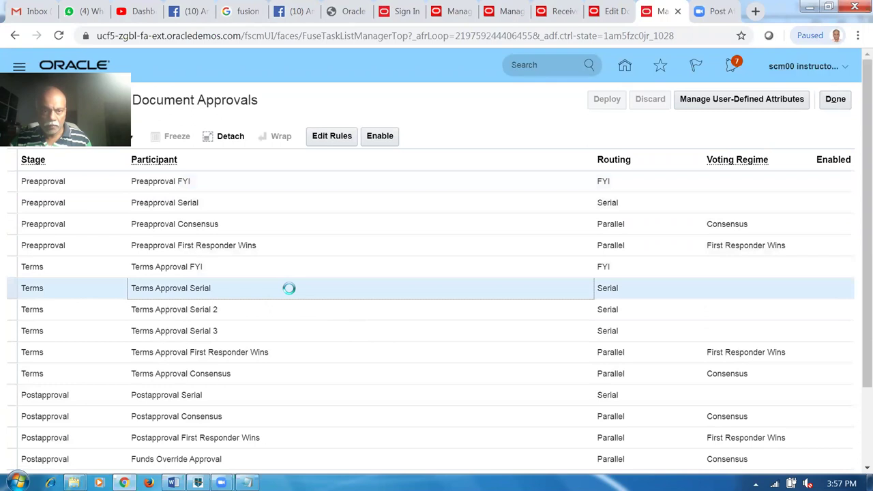
left_click(333, 136)
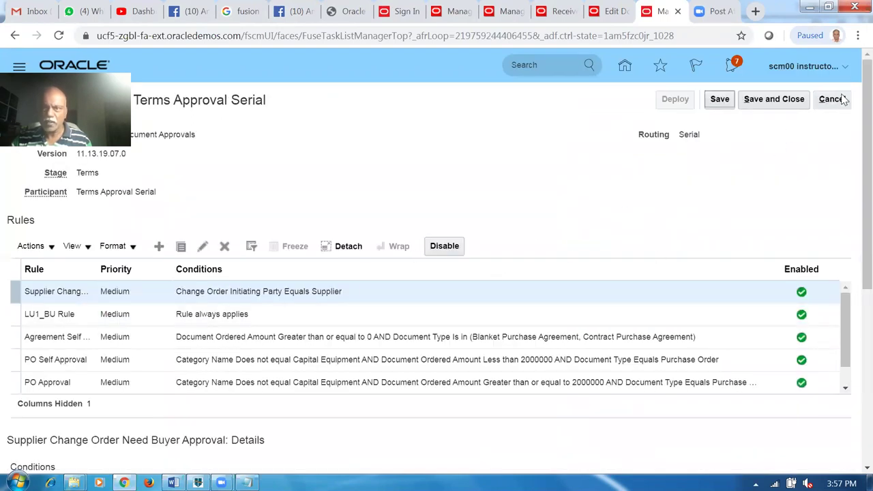
left_click(841, 100)
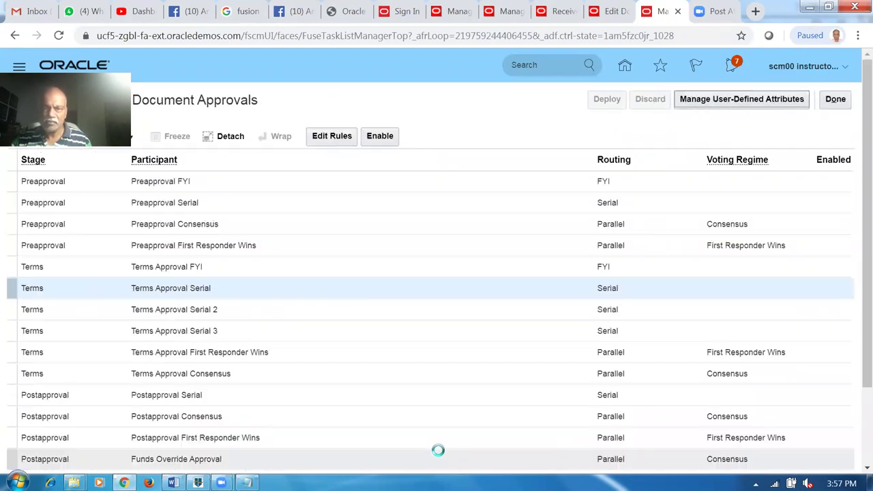
Create a medium-priority rule named Automatic rule for Preapproval Serial, with the same text as description and set to always apply.
left_click(406, 205)
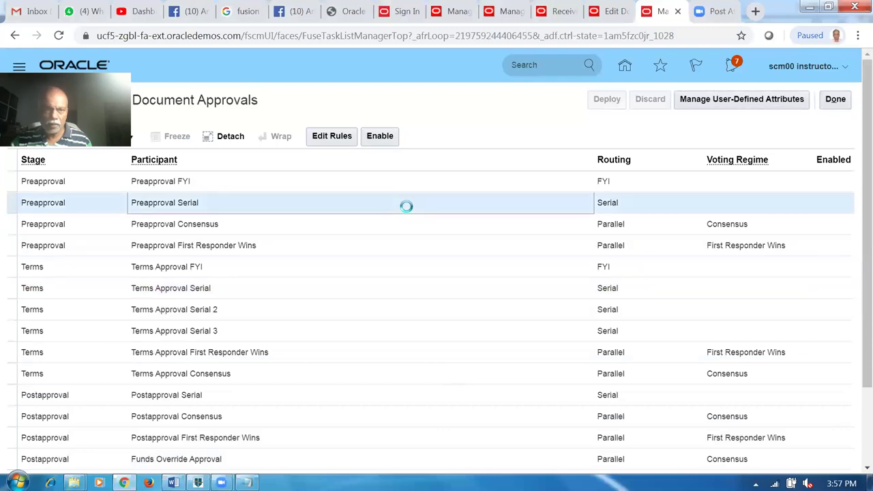
left_click(336, 138)
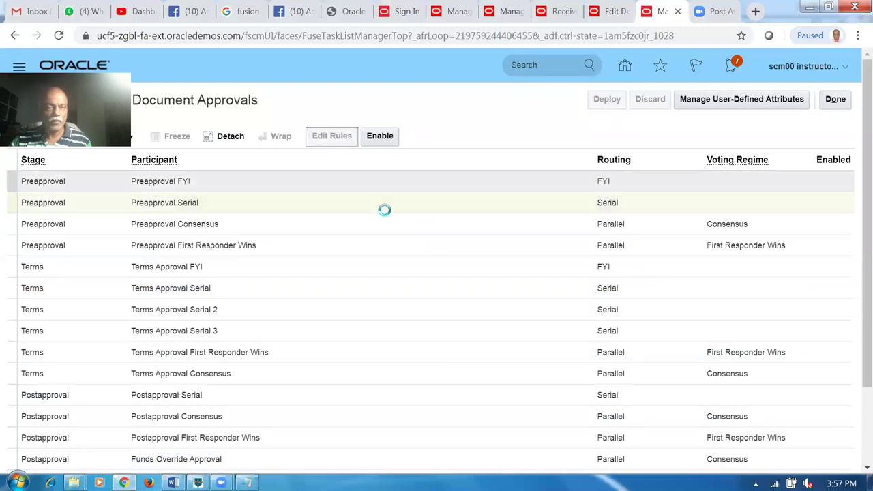
left_click(161, 251)
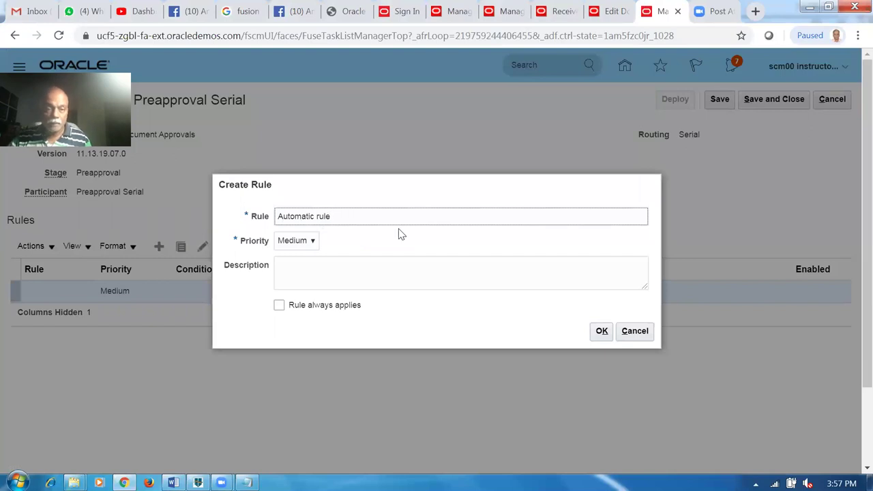
left_click_drag(366, 218, 180, 223)
key("ctrl+c")
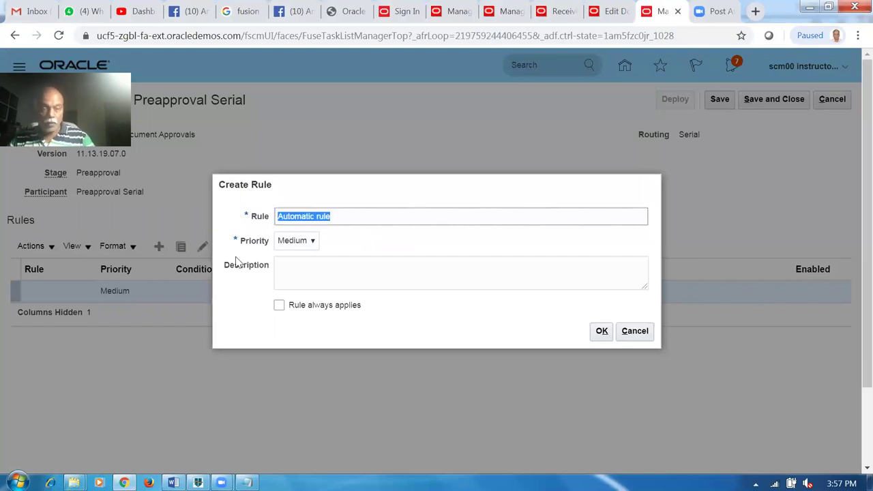
left_click(284, 271)
key("ctrl+v")
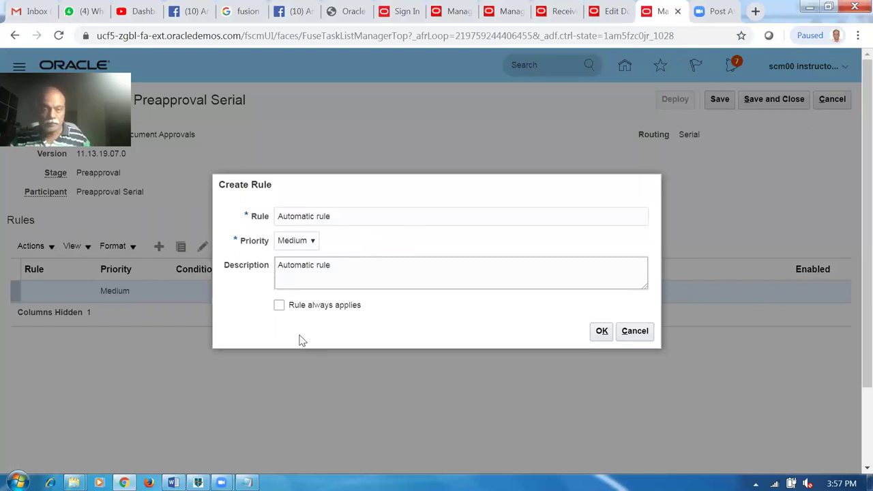
left_click(278, 307)
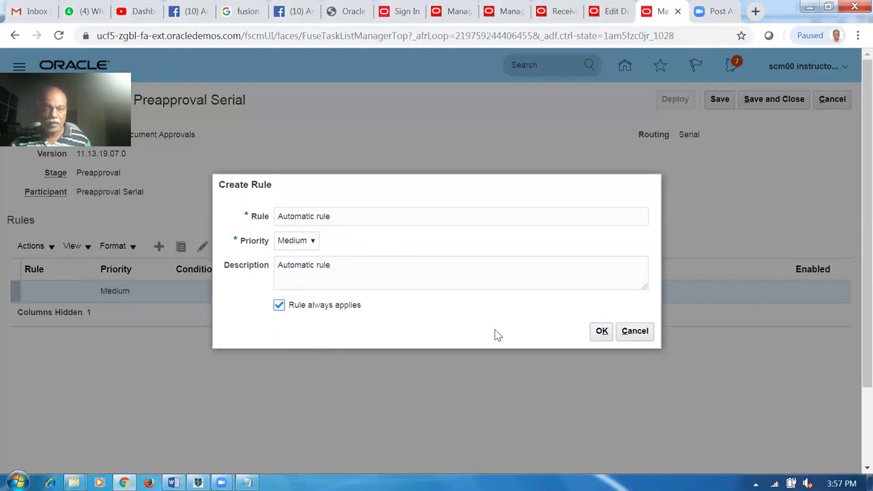
left_click(601, 334)
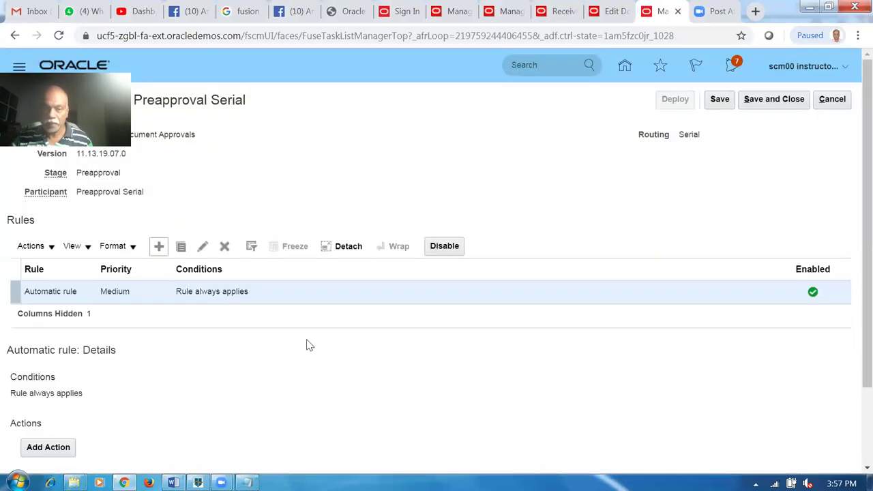
Add an action to the Automatic rule with action type Automatic and outcome Approved.
scroll(95, 400, "down", 1)
left_click(51, 379)
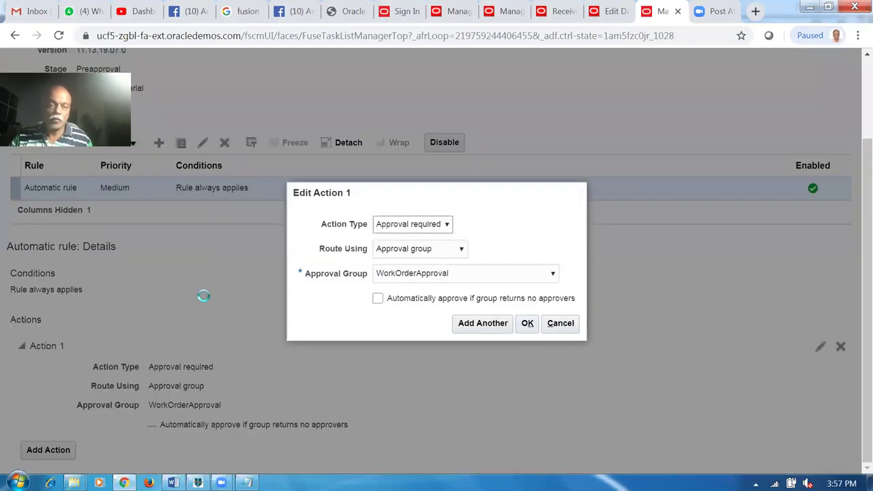
left_click(415, 224)
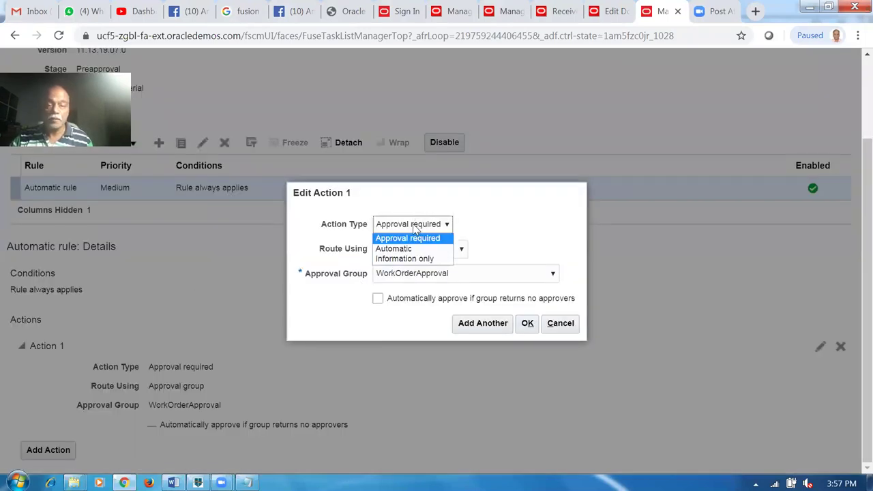
left_click(396, 249)
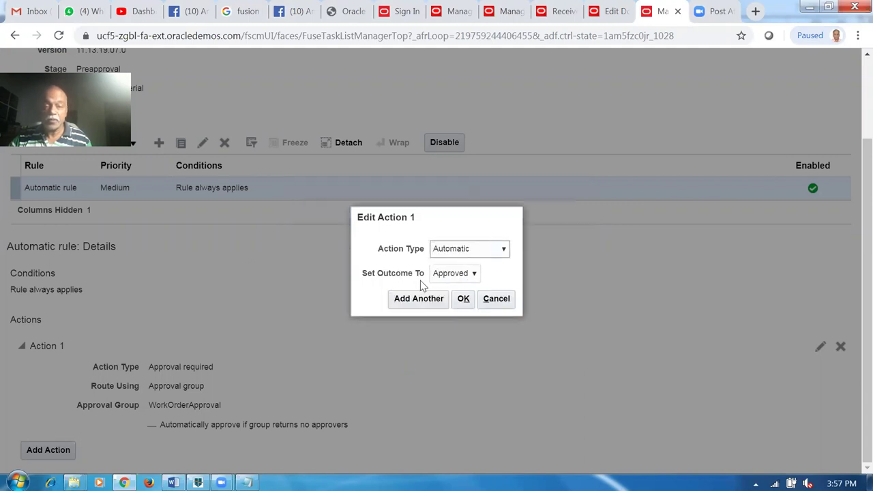
left_click(463, 298)
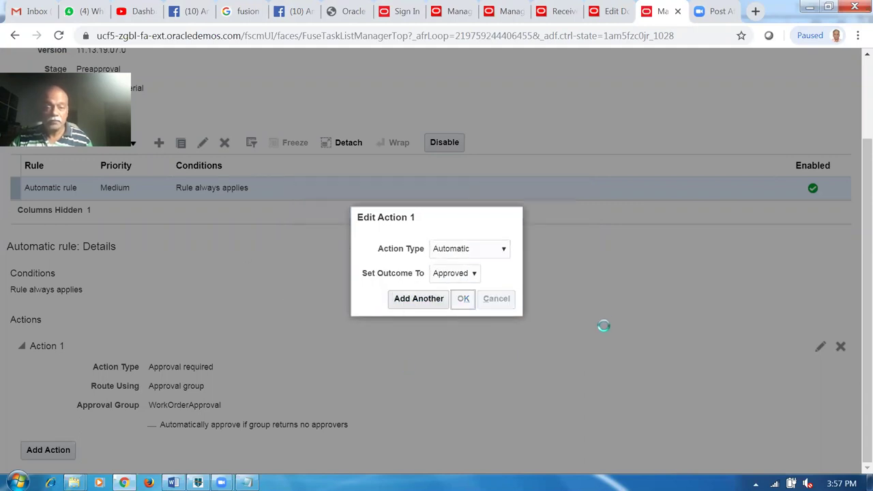
scroll(606, 358, "up", 2)
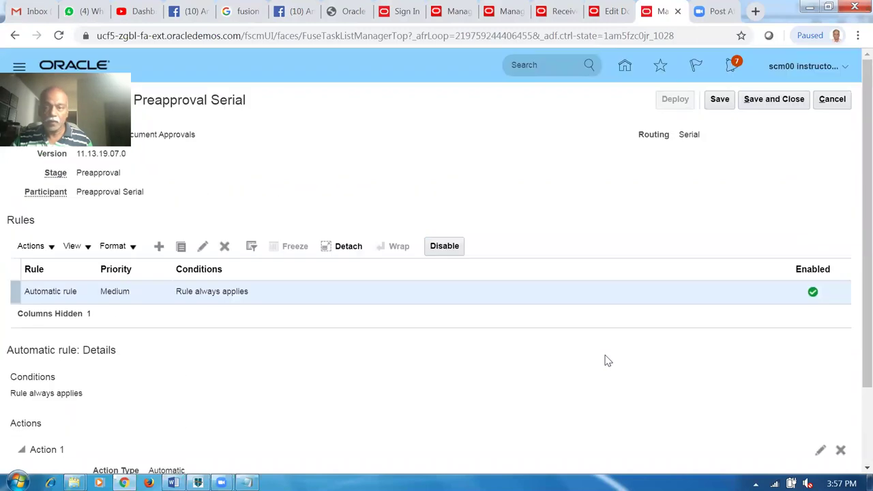
Save the Preapproval Serial rules and deploy them across all participants.
left_click(718, 102)
left_click(675, 102)
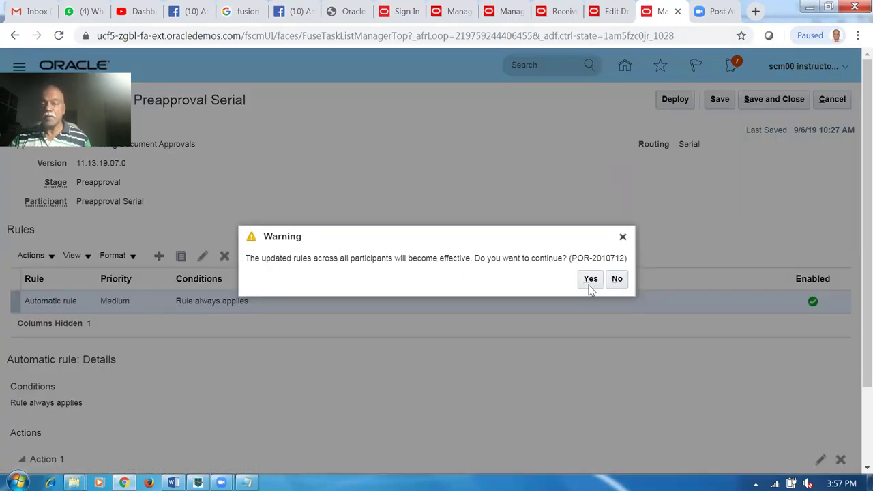
left_click(588, 285)
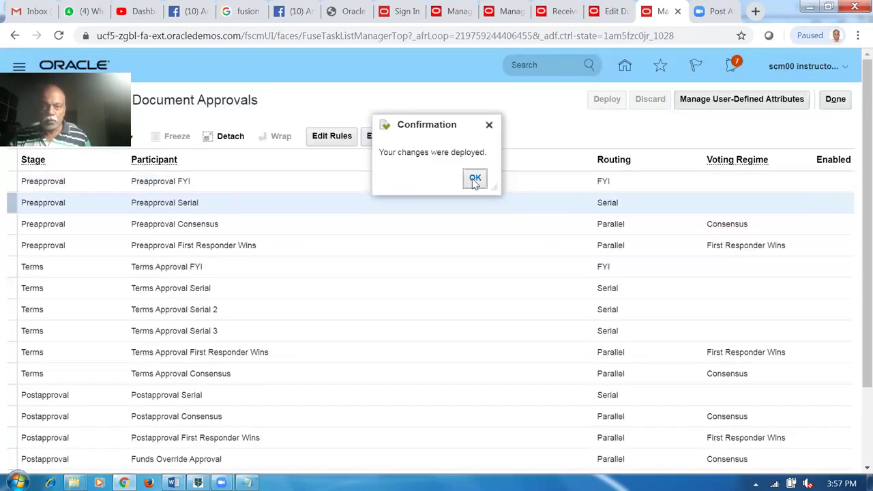
left_click(475, 178)
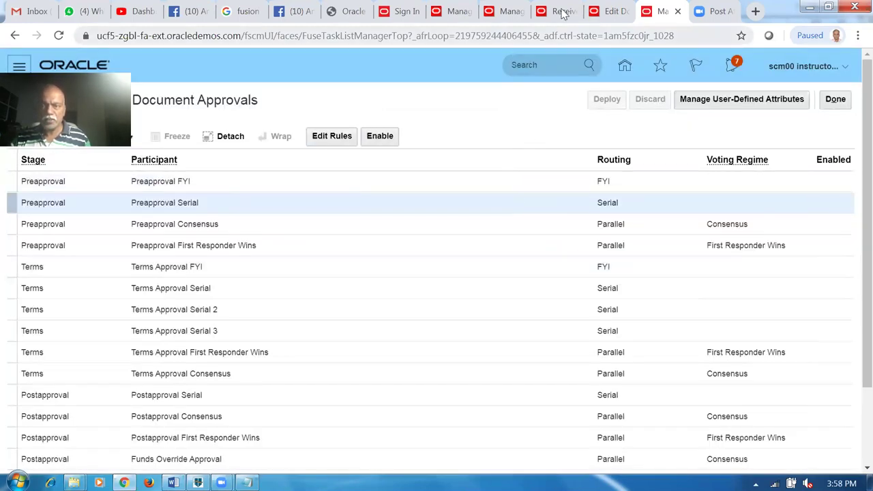
Recheck the rejected purchase order's routing in Manage Approvals and leave it without submitting.
left_click(613, 11)
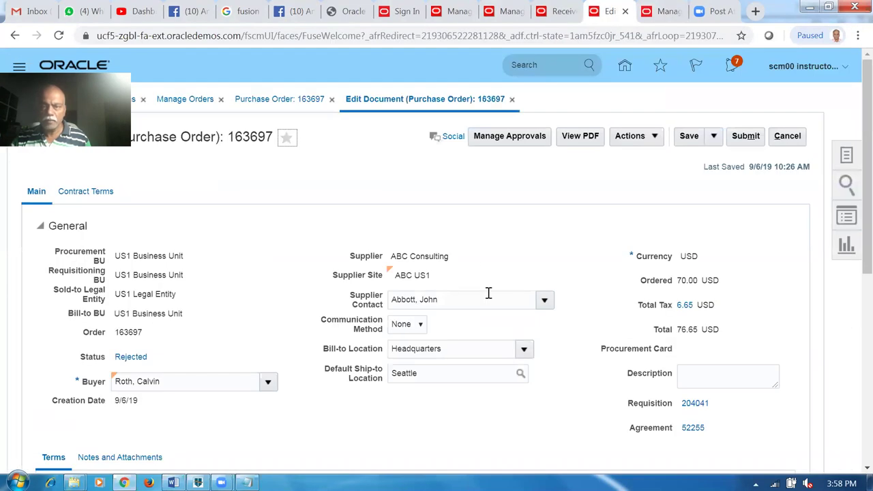
left_click(518, 141)
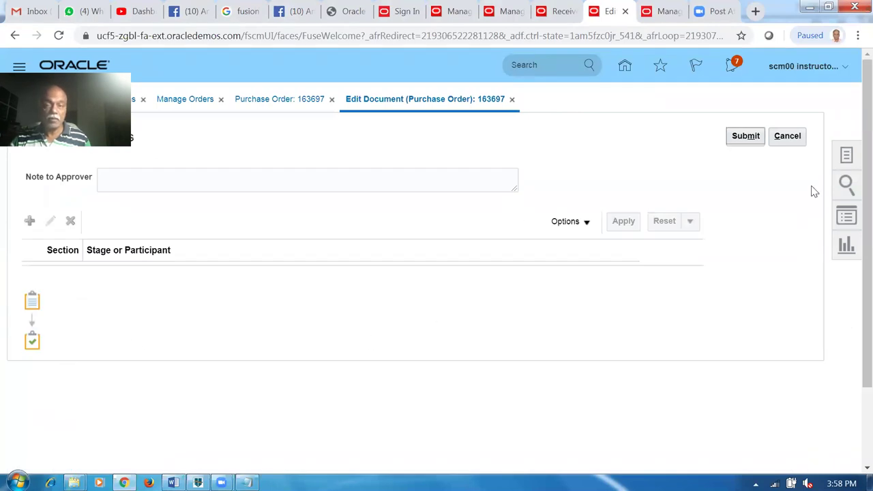
left_click(791, 138)
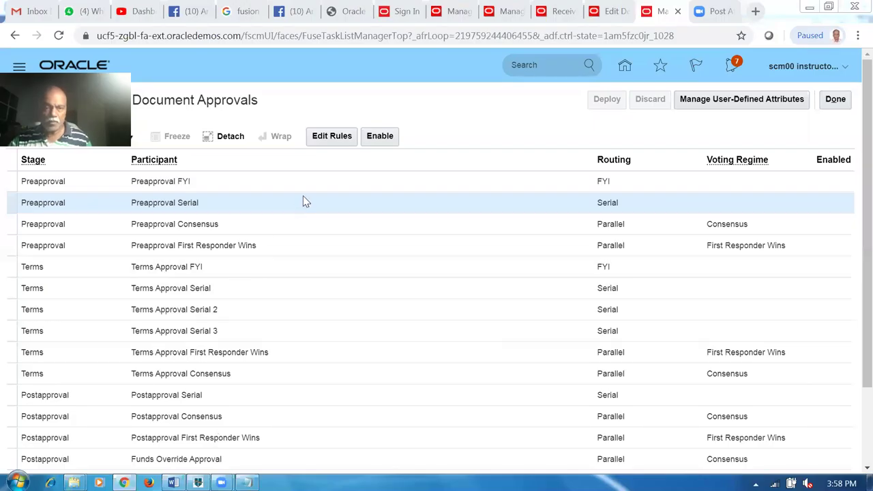
Enable the Preapproval Serial participant, finish the approval setup, and return to the rejected purchase order.
left_click(385, 143)
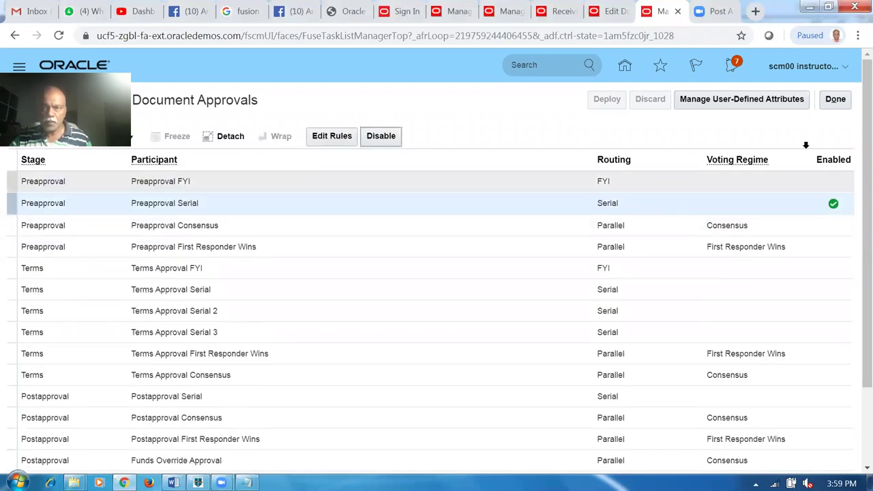
left_click(835, 99)
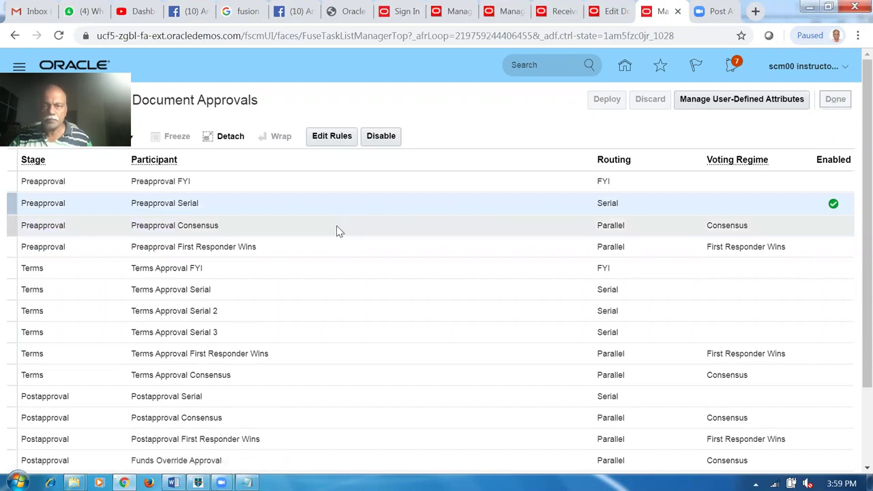
left_click(617, 20)
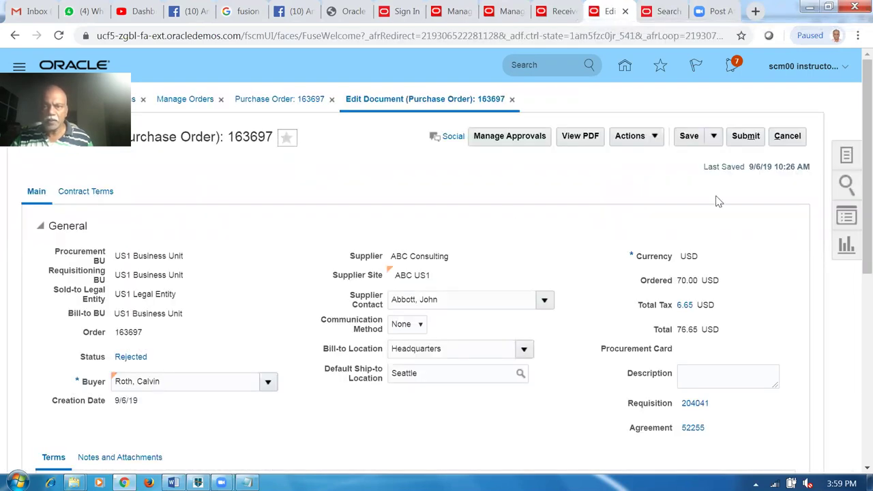
Save the purchase order, review its Preapproval Stage routing in Manage Approvals, and submit it for approval.
left_click(687, 139)
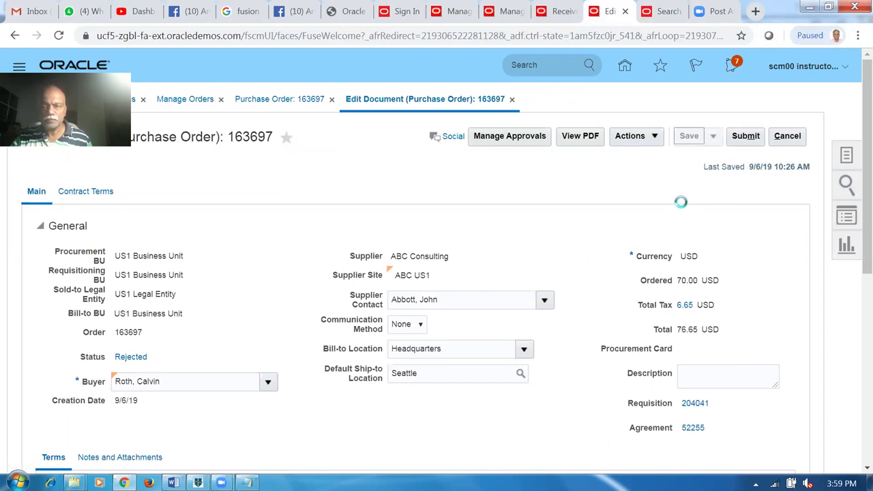
left_click(508, 138)
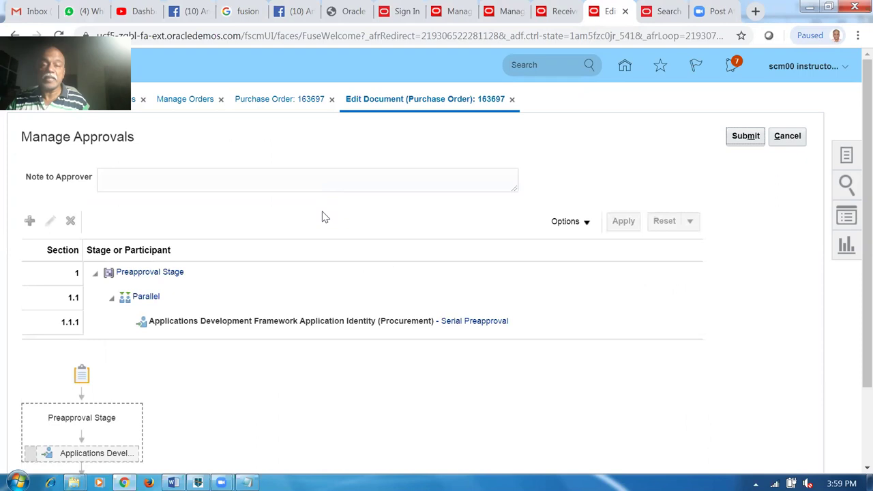
scroll(323, 216, "down", 2)
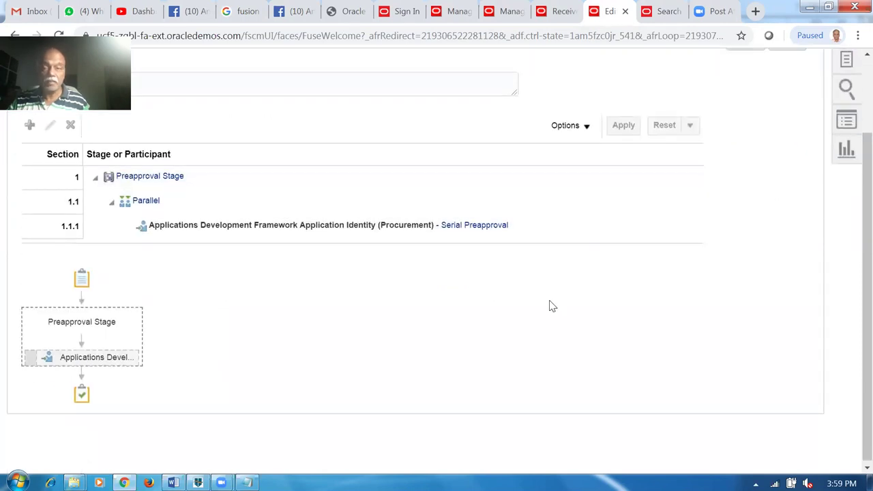
scroll(549, 306, "up", 2)
left_click(754, 135)
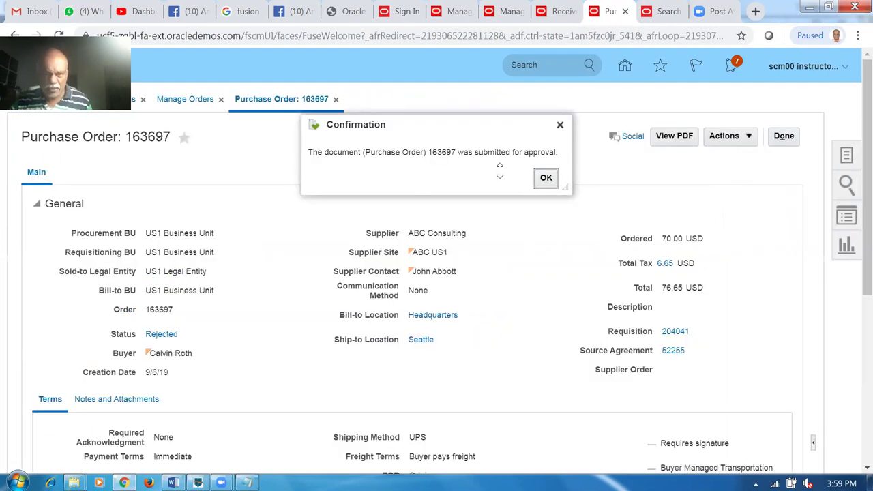
Dismiss the submission confirmation, return to Manage Orders, and rerun the ABC Consulting order search.
left_click(546, 178)
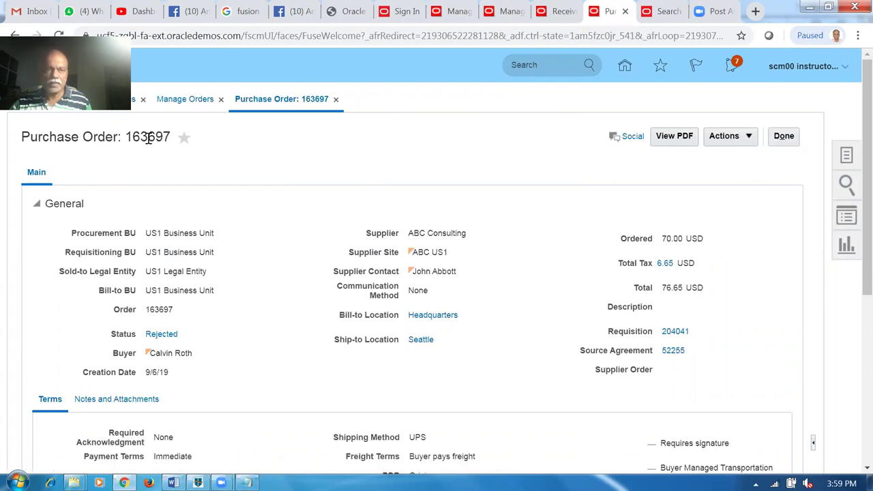
left_click(783, 136)
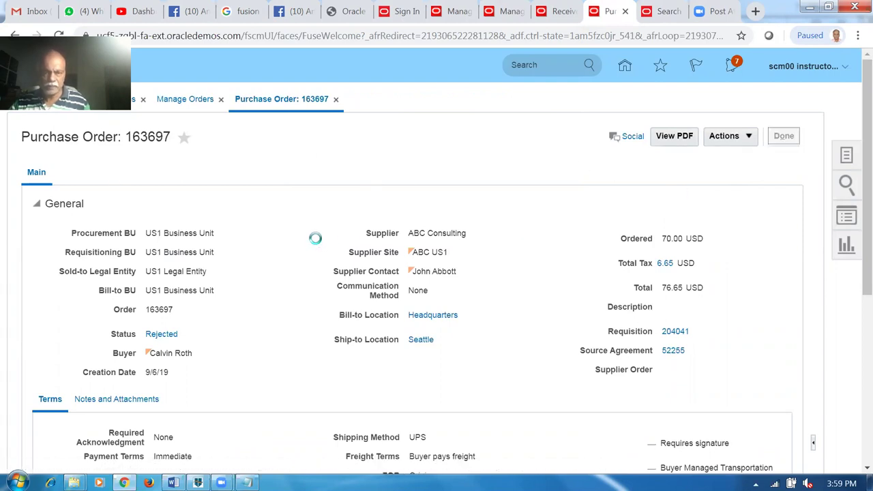
scroll(320, 252, "down", 2)
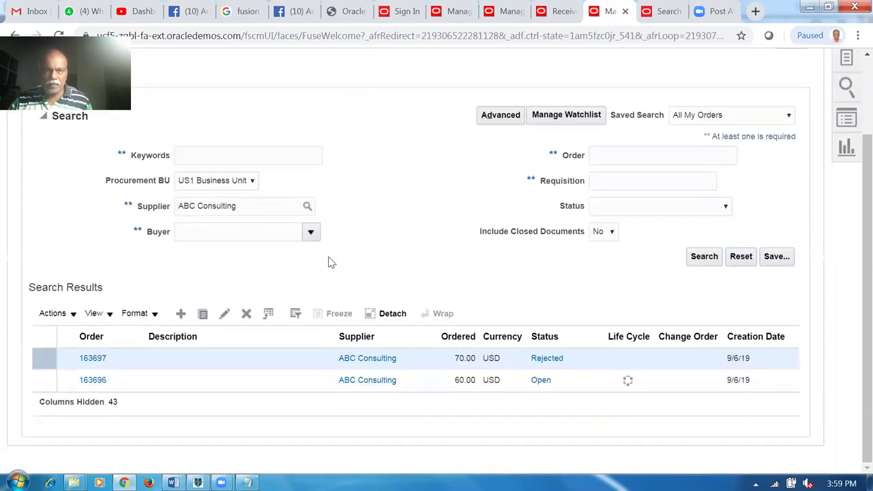
left_click(692, 257)
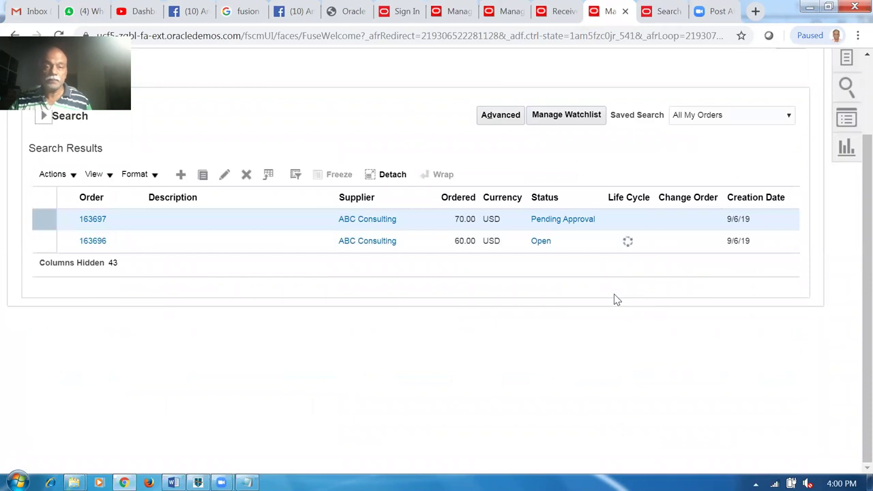
Review the approval routing of the resubmitted purchase order and rerun the order search to check its status.
left_click(566, 220)
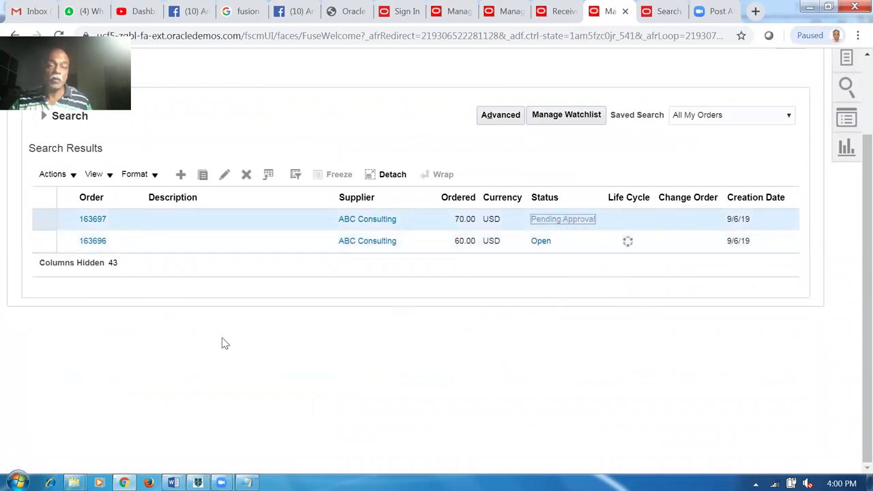
scroll(213, 329, "down", 2)
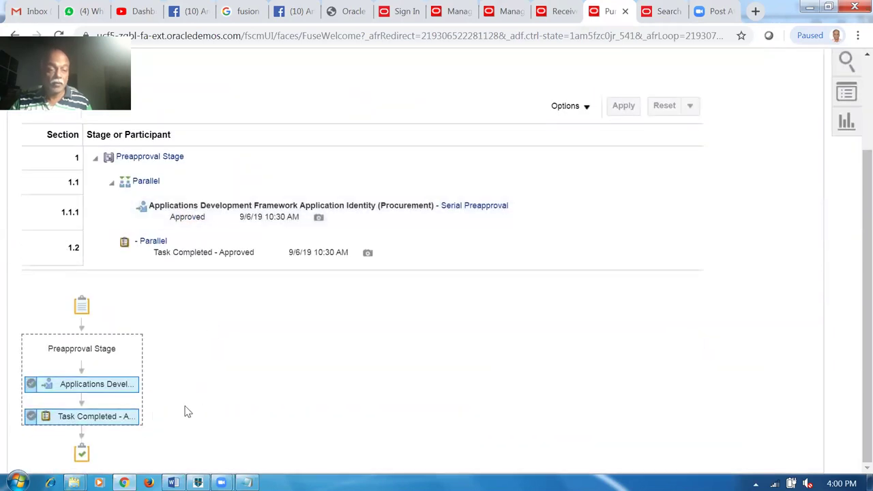
mouse_move(105, 418)
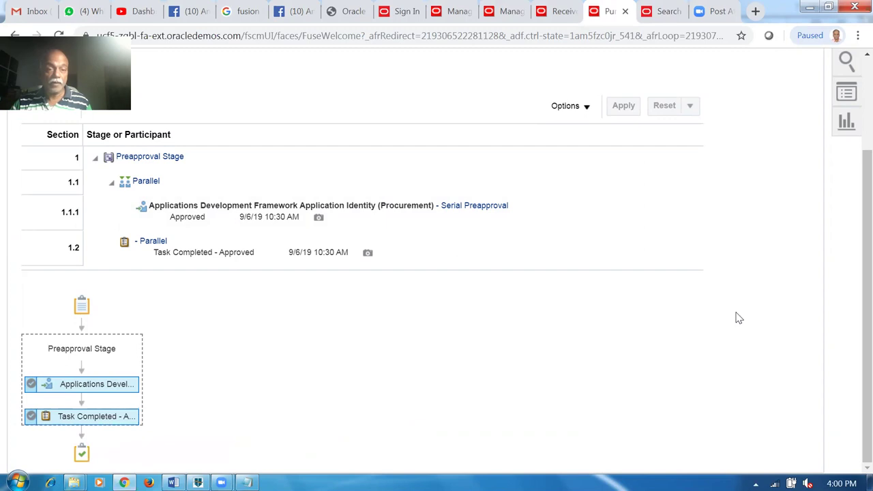
scroll(738, 318, "up", 3)
left_click(790, 135)
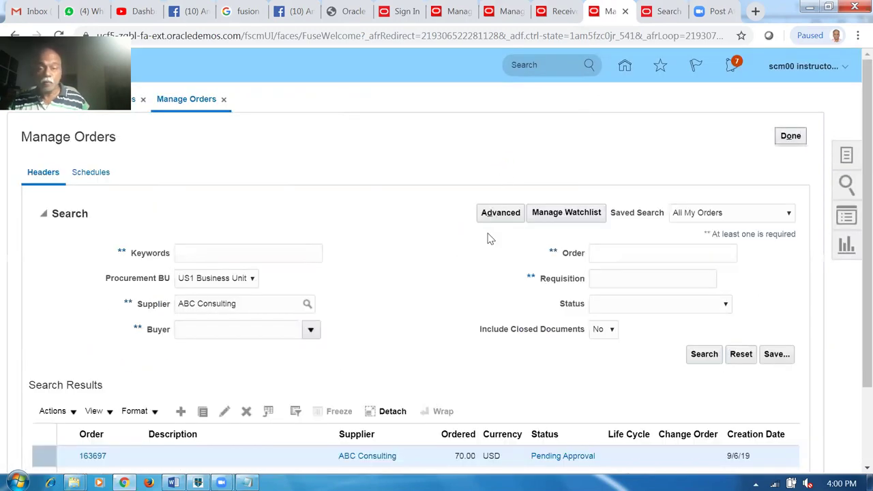
scroll(496, 292, "down", 3)
left_click(702, 257)
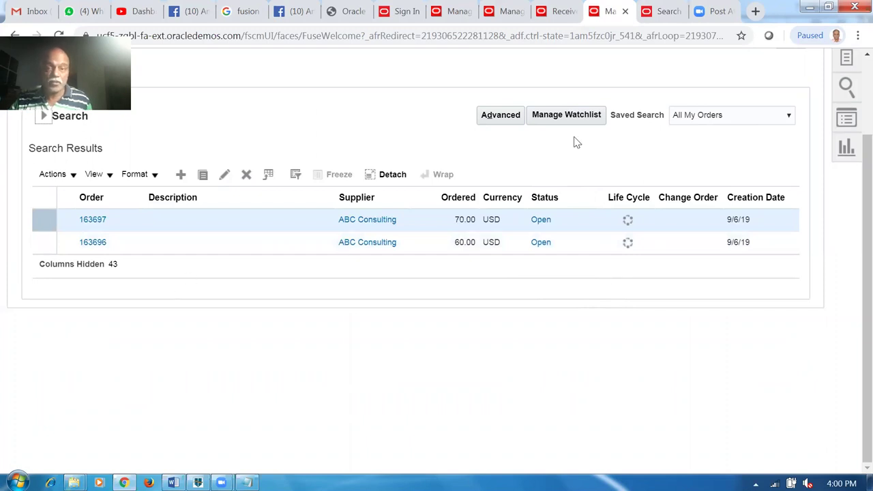
Refresh the supply order details and check the Buy documents for supply line 1.1.
left_click(508, 11)
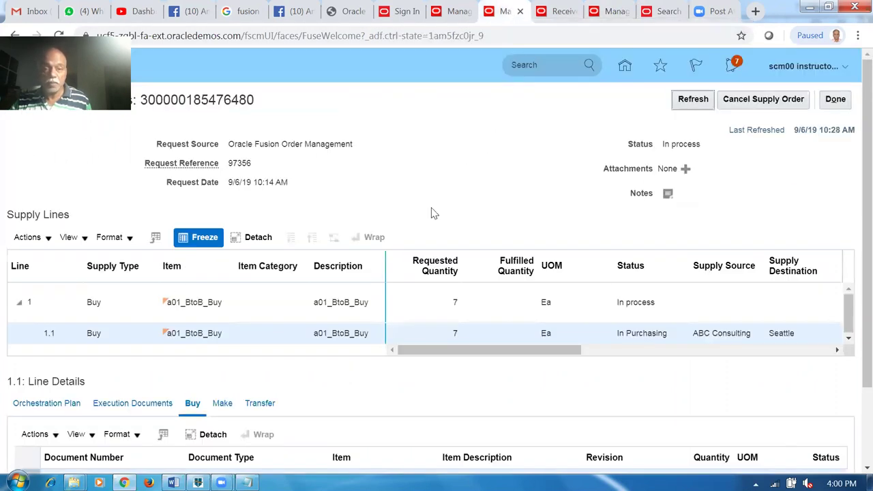
left_click(690, 99)
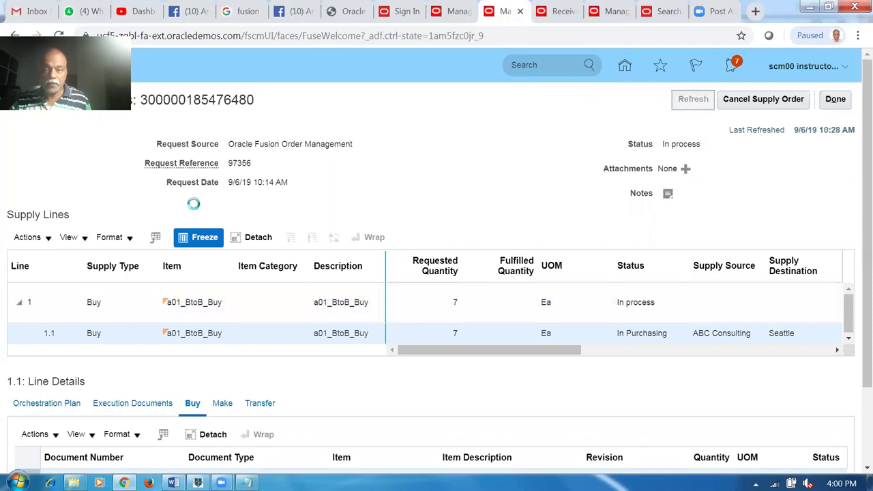
scroll(406, 202, "down", 2)
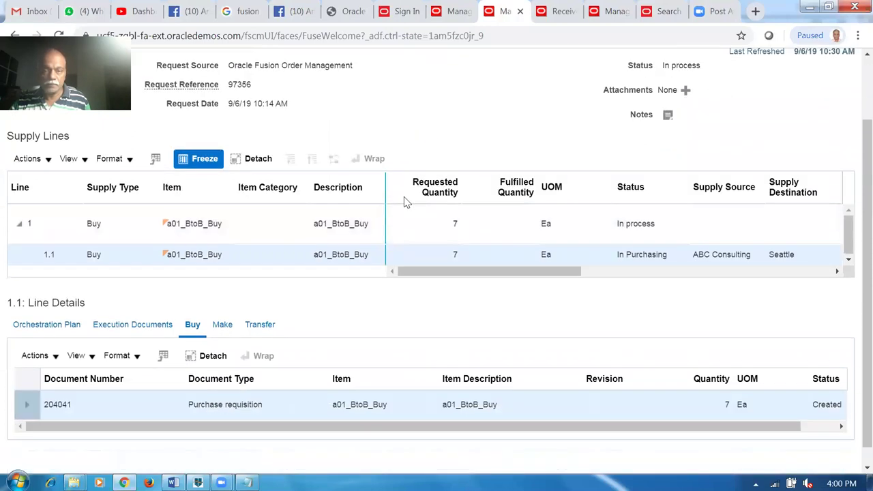
scroll(406, 202, "down", 1)
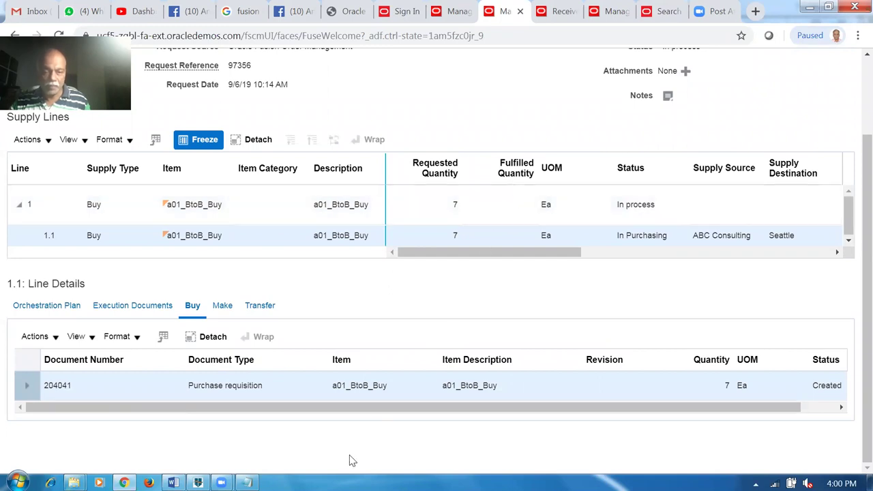
scroll(349, 461, "up", 2)
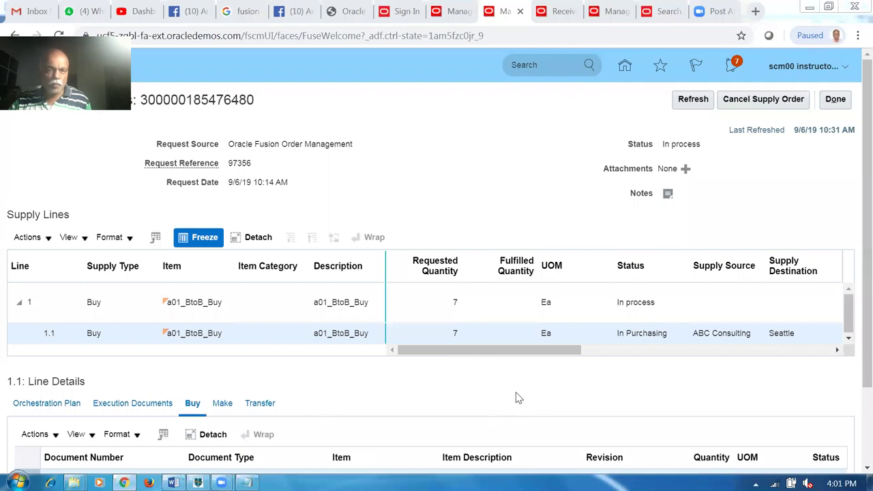
scroll(399, 388, "down", 2)
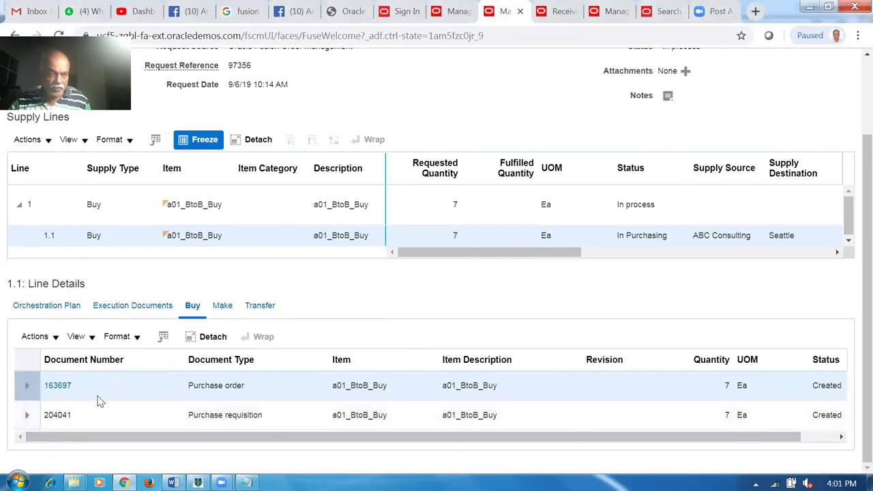
Examine the orchestration plan and execution documents for supply line 1.1, refreshing the supply order in between.
left_click(39, 308)
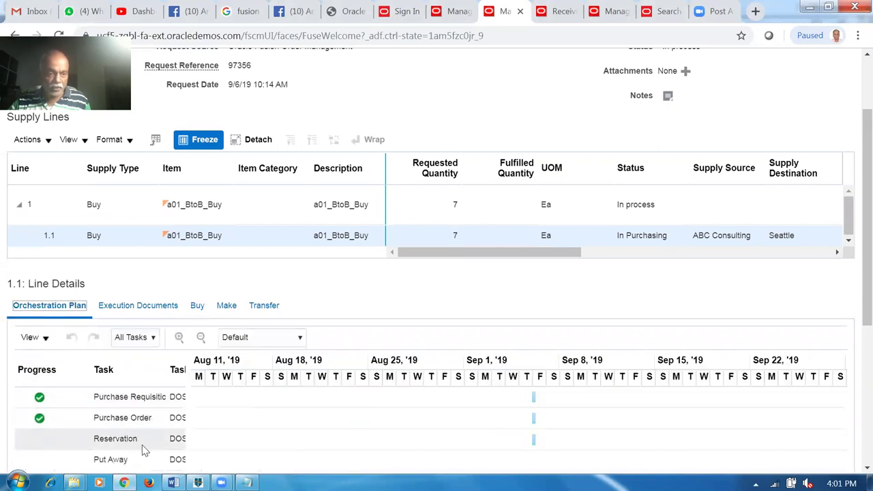
scroll(853, 293, "down", 2)
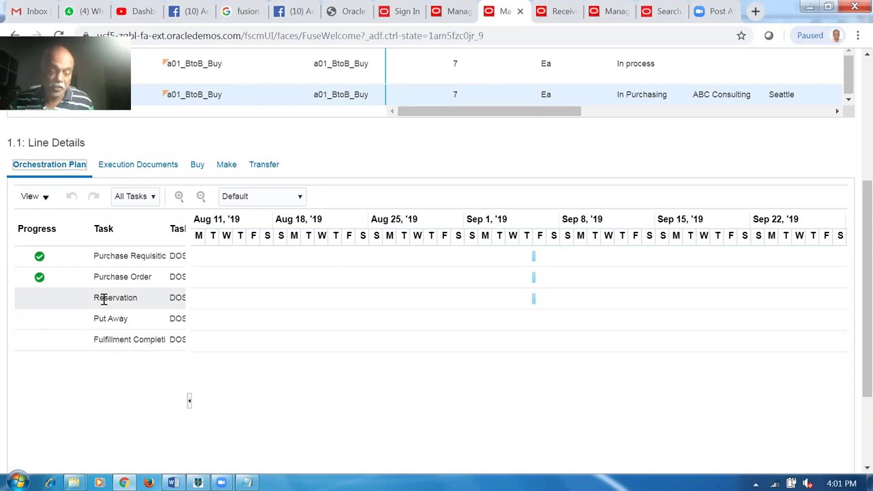
scroll(406, 326, "up", 2)
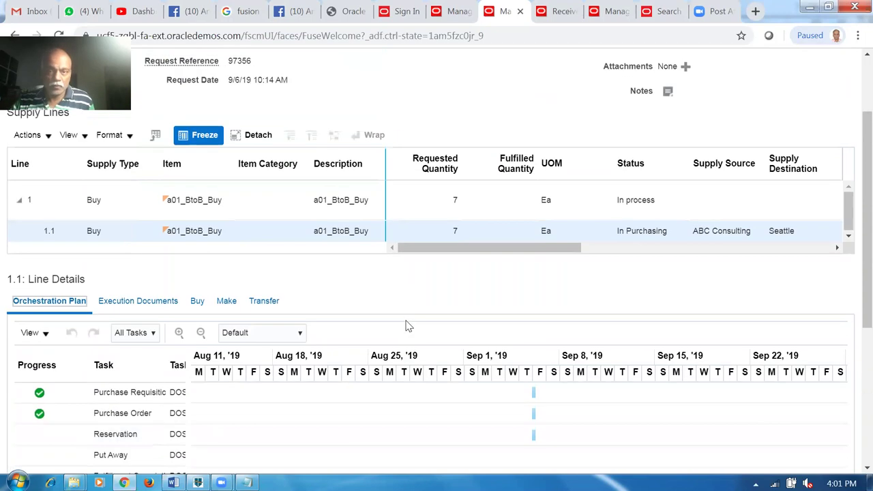
scroll(546, 294, "up", 1)
left_click(695, 103)
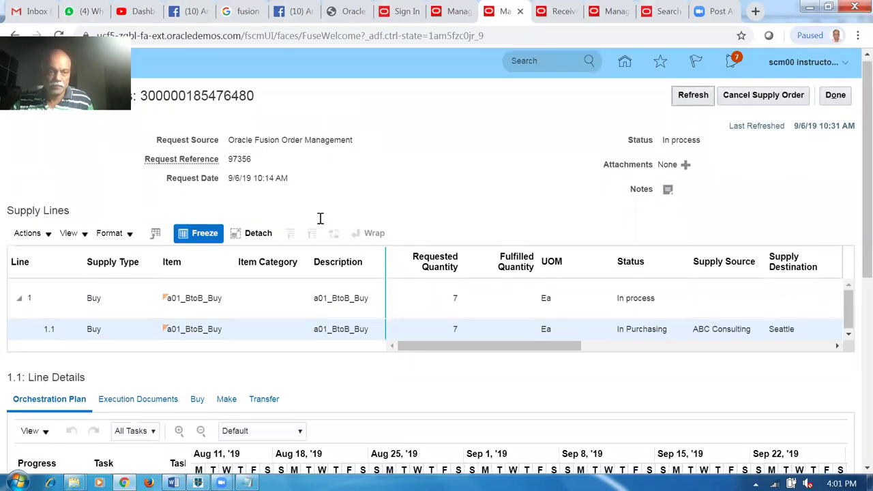
scroll(320, 218, "down", 2)
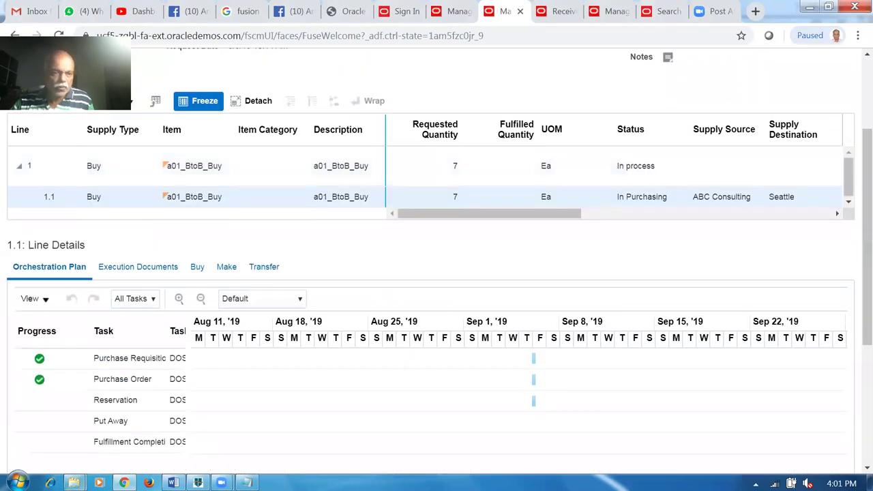
left_click(128, 270)
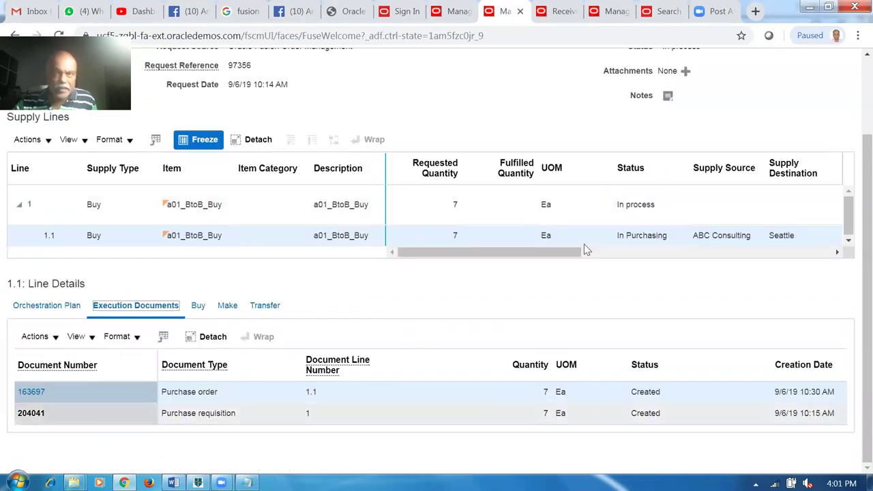
Enter the approved purchase order's number as the search criterion in Receive Expected Shipments.
left_click(558, 15)
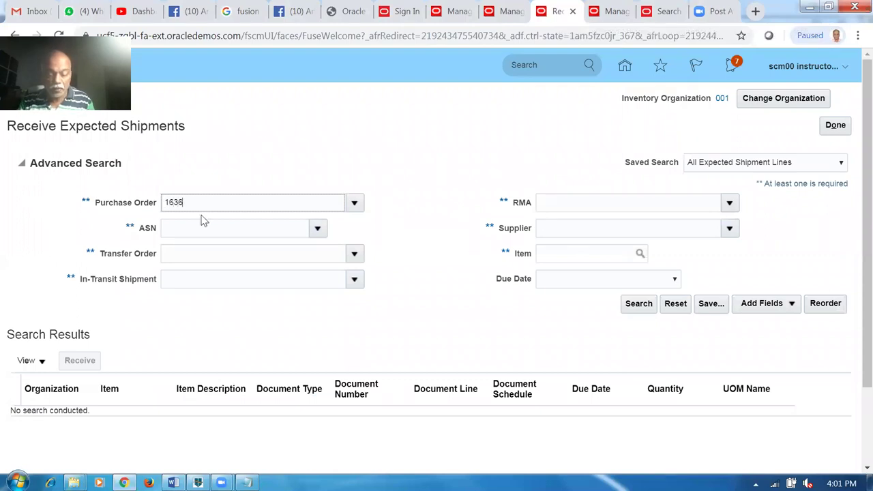
key("Tab")
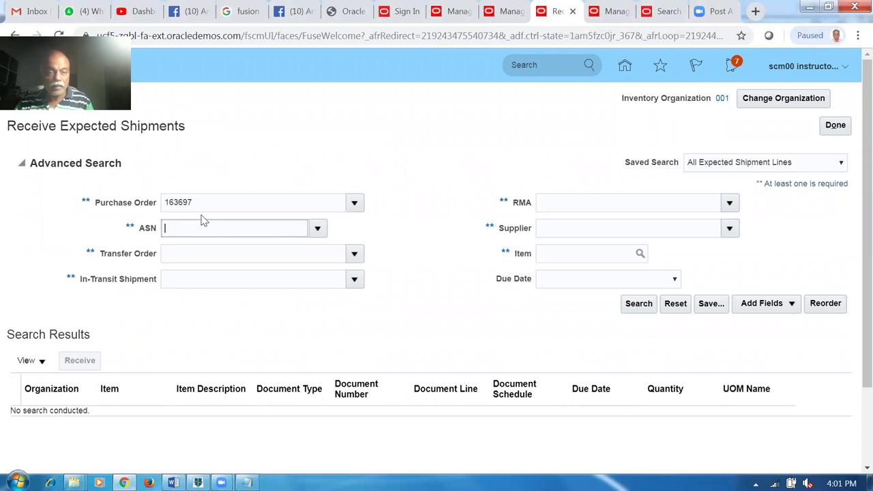
Dismiss the application errors and return both open supply order detail pages to Manage Supply Lines.
left_click(453, 13)
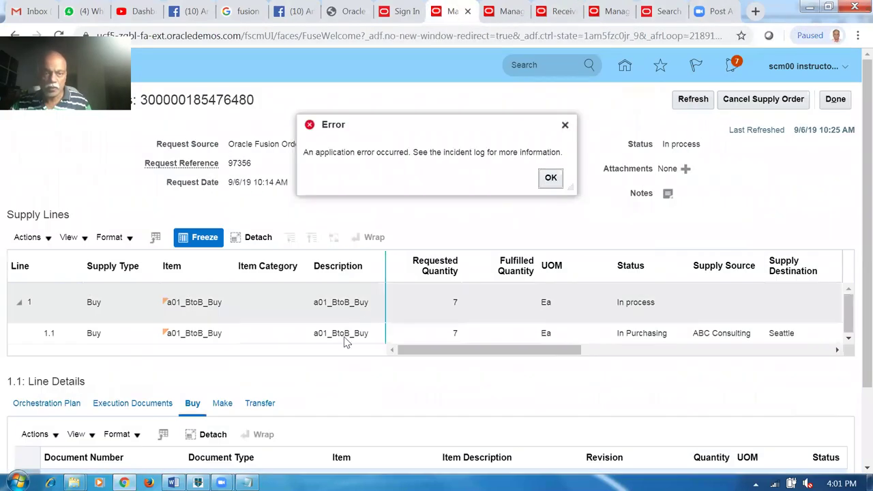
left_click(548, 178)
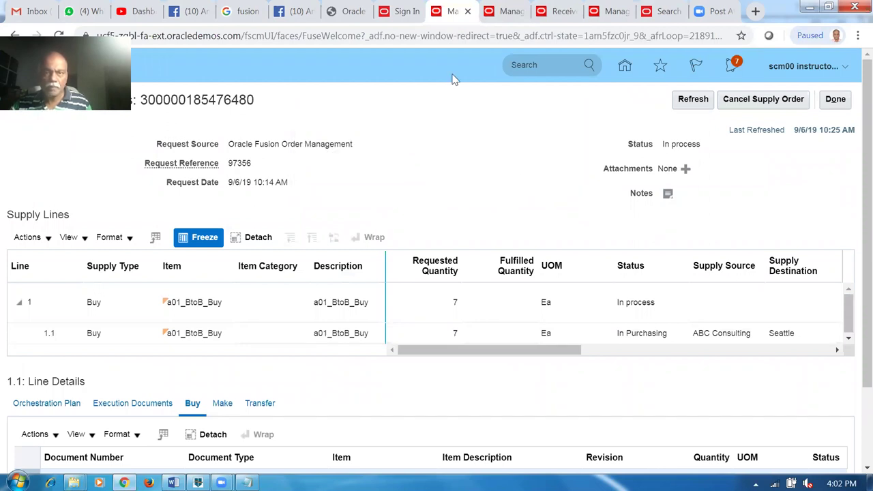
left_click(400, 18)
left_click(450, 12)
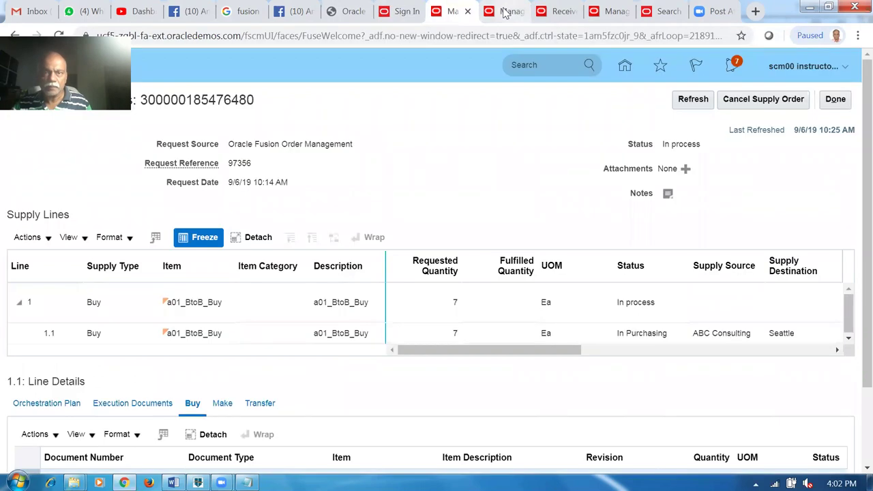
left_click(504, 14)
scroll(537, 278, "up", 2)
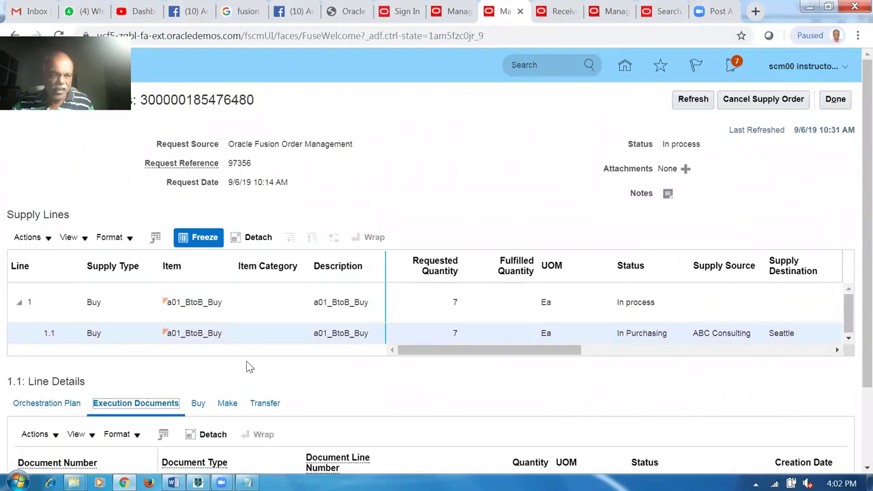
left_click(452, 13)
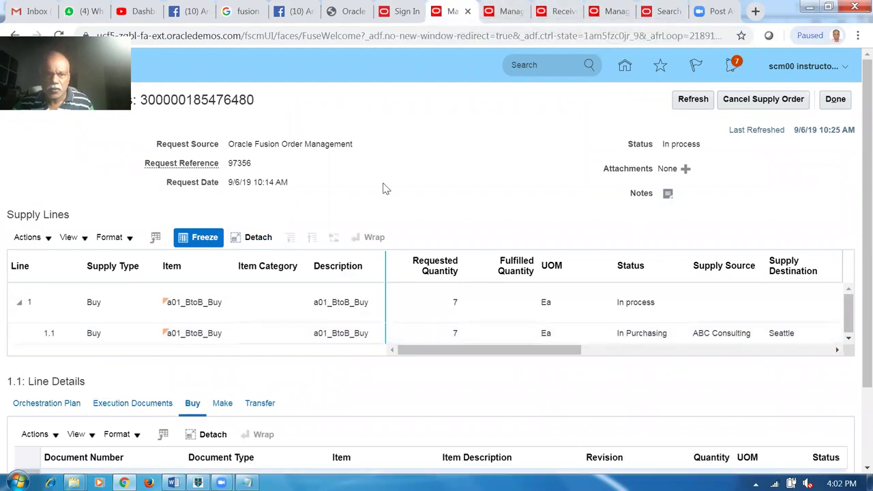
left_click(832, 97)
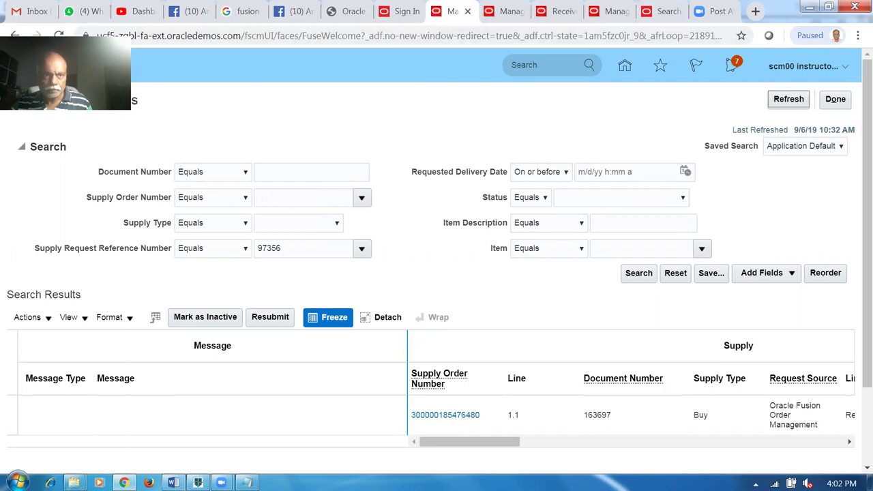
left_click(510, 12)
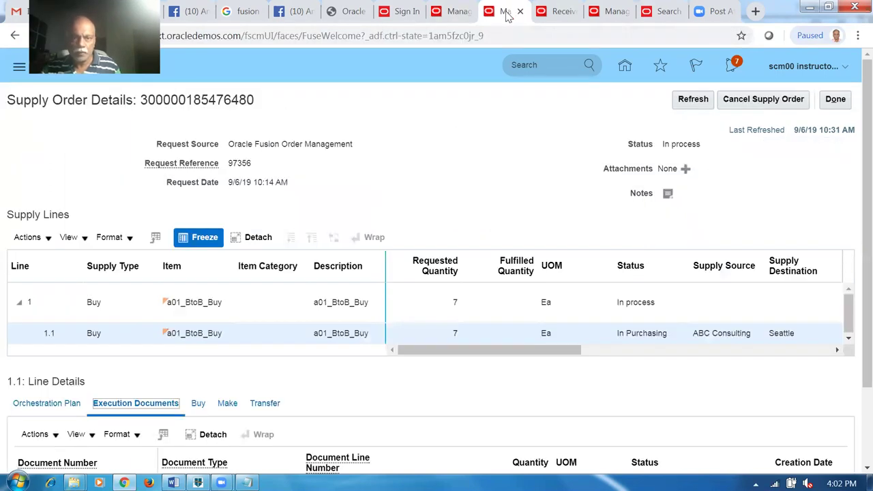
left_click(843, 100)
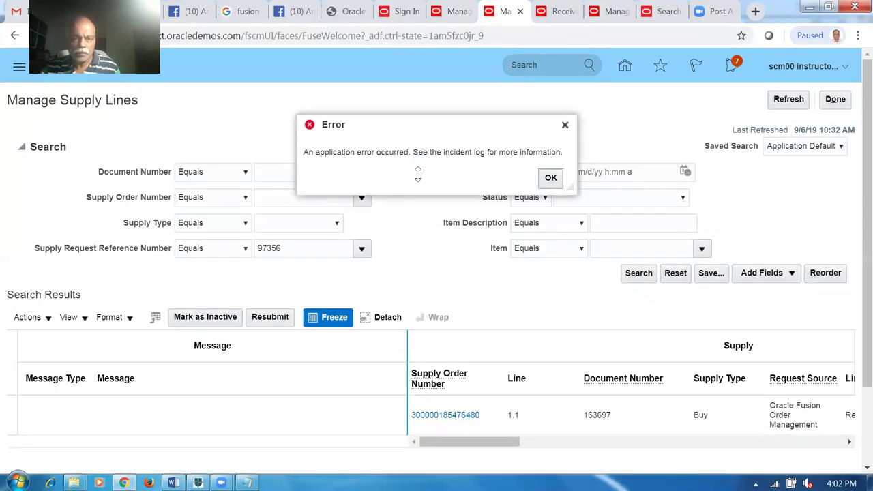
left_click(549, 178)
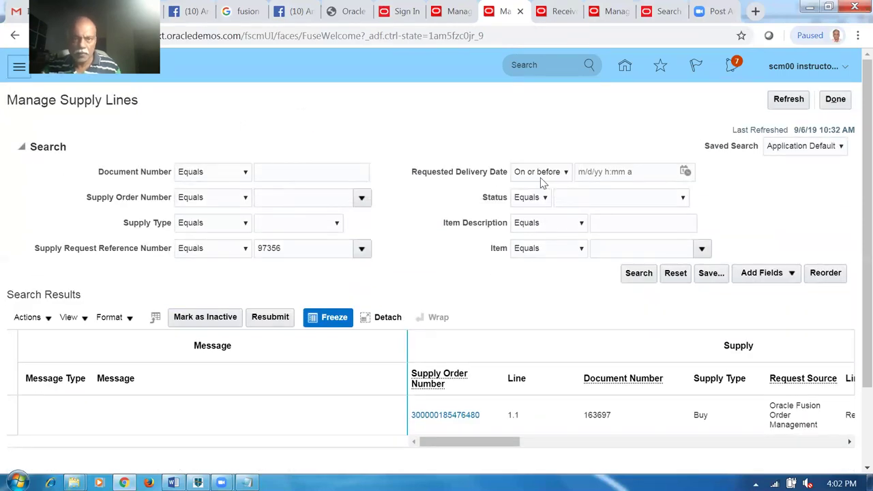
Check the reference numbers noted in Notepad and leave Receive Expected Shipments for the Inventory Management overview.
left_click(558, 11)
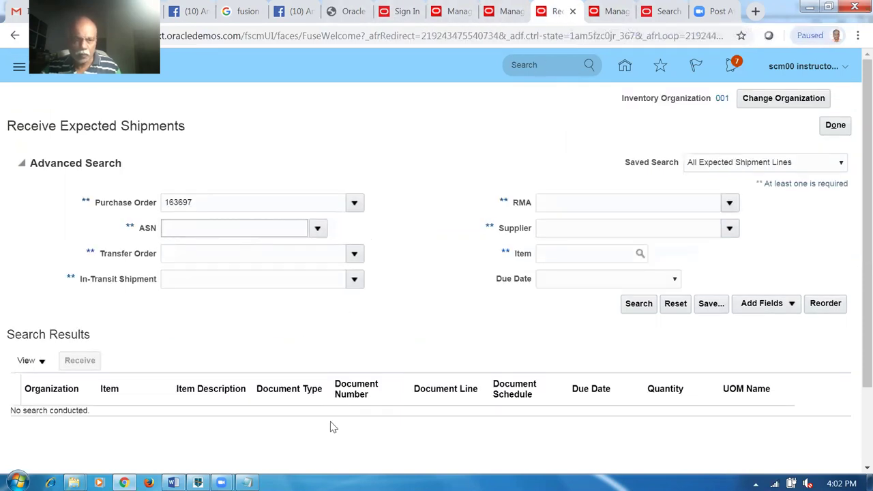
left_click(247, 482)
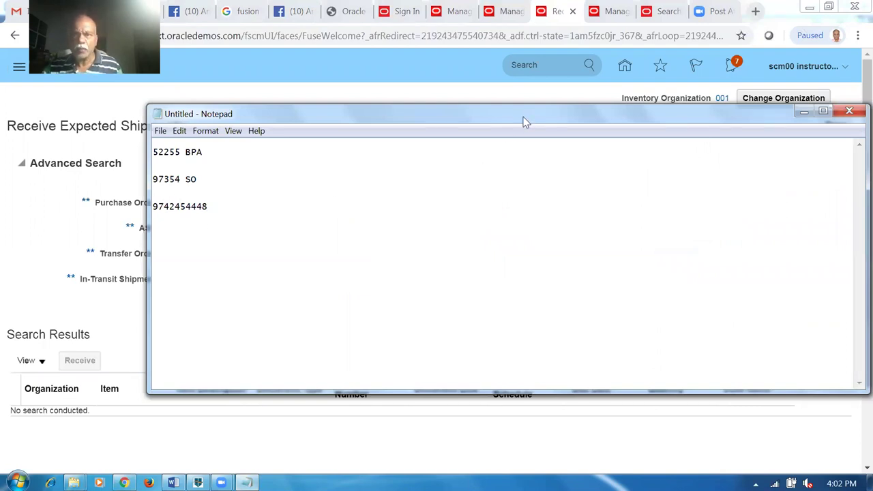
key("alt+Tab")
left_click(833, 126)
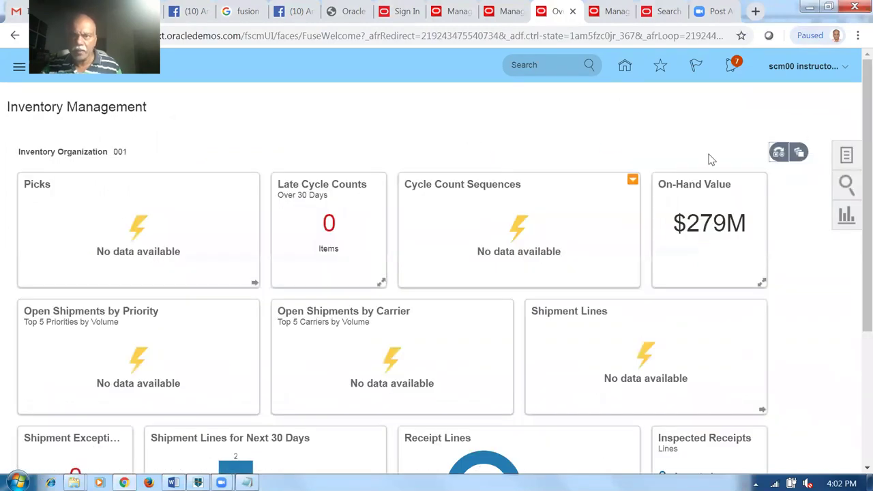
Leave Inventory Management and open the Order Management overview from the home page.
left_click(624, 65)
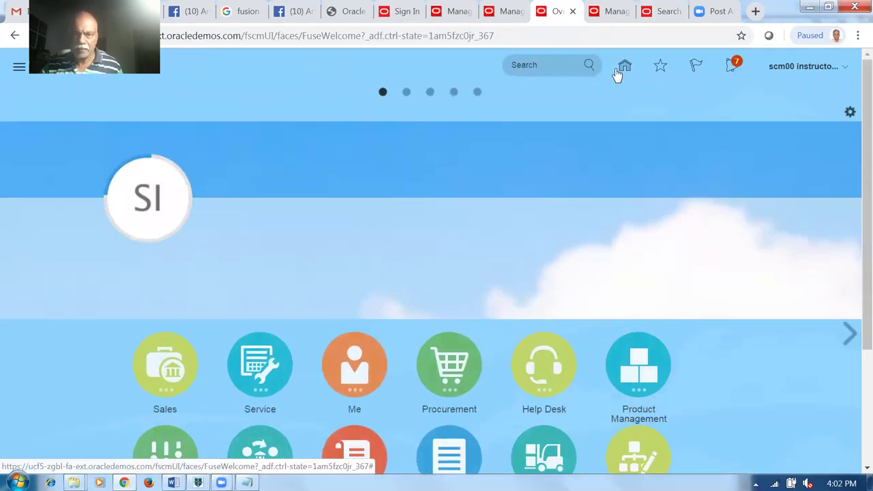
scroll(549, 349, "down", 2)
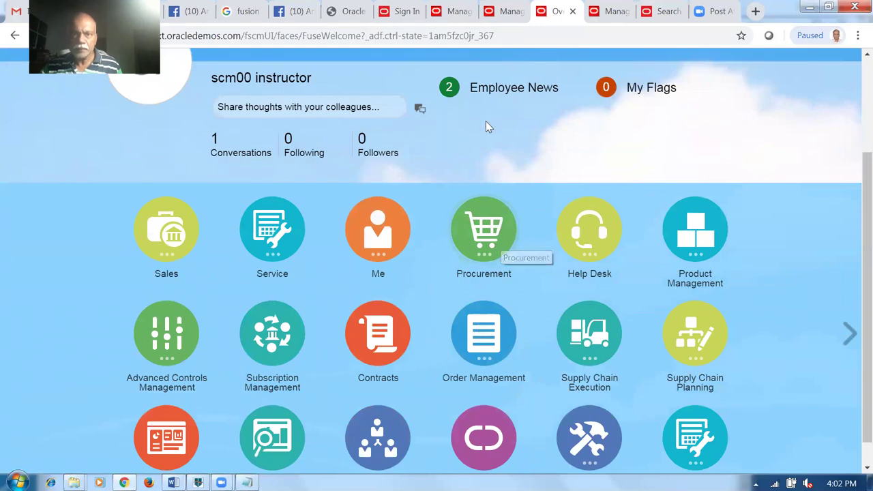
left_click(488, 354)
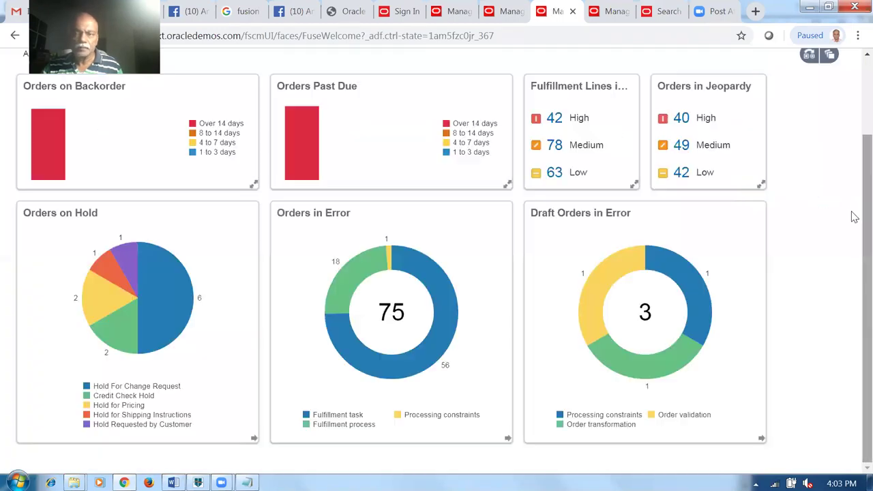
Search for the sales order by number, checking it against the Notepad notes, and return to the Order Management overview.
left_click(632, 88)
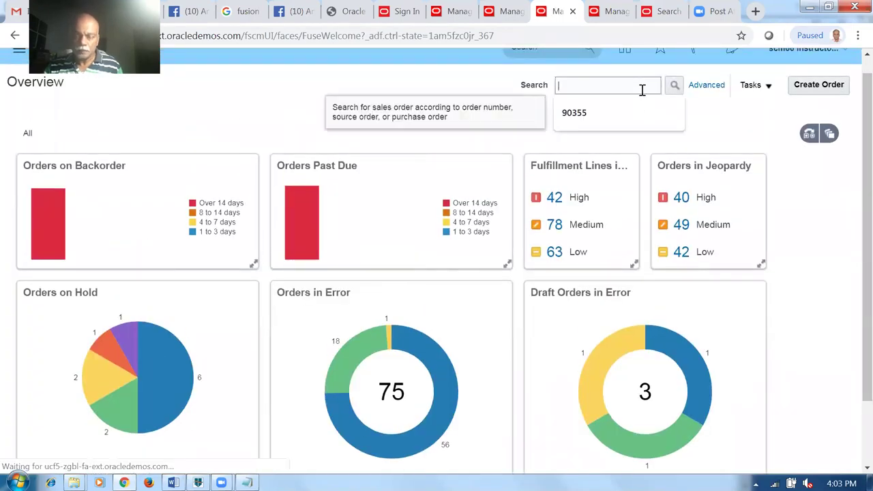
type("95357")
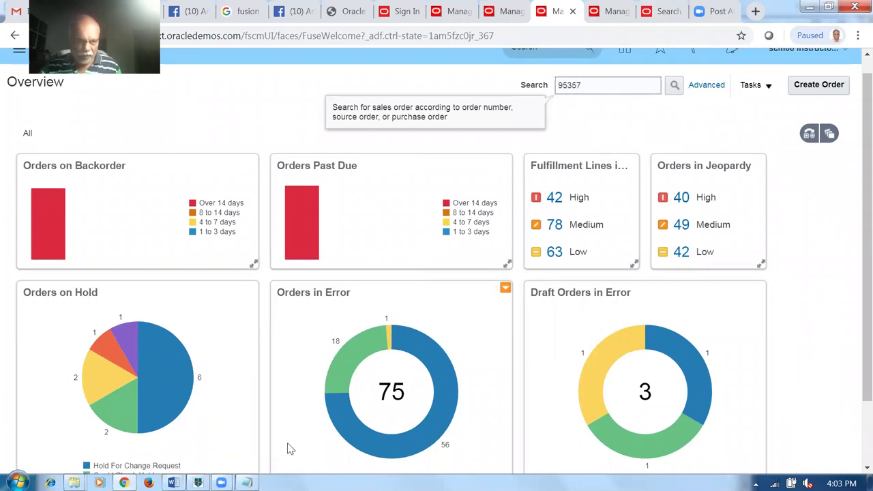
left_click(247, 482)
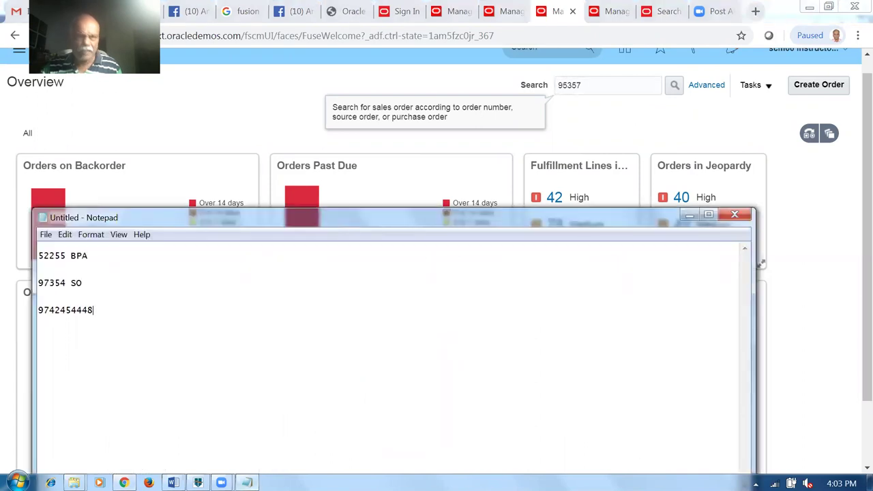
left_click(588, 85)
key("BackSpace")
key("BackSpace")
key("BackSpace")
key("BackSpace")
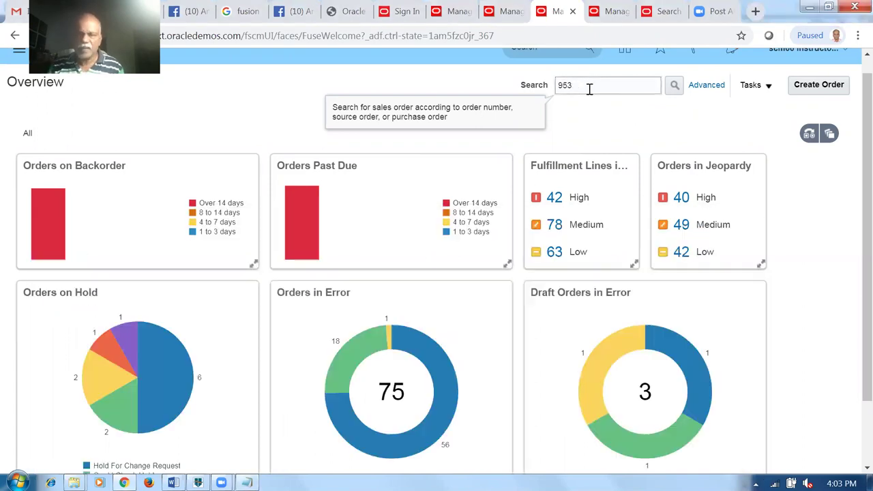
type("7357")
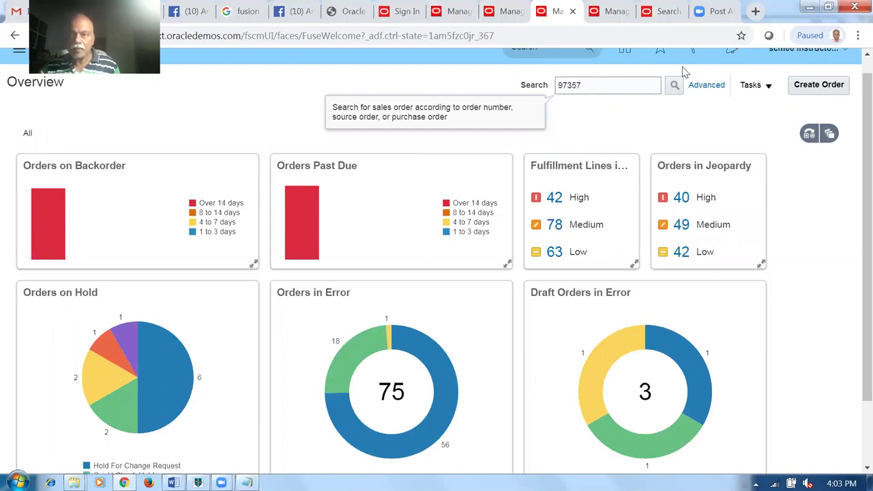
left_click(673, 85)
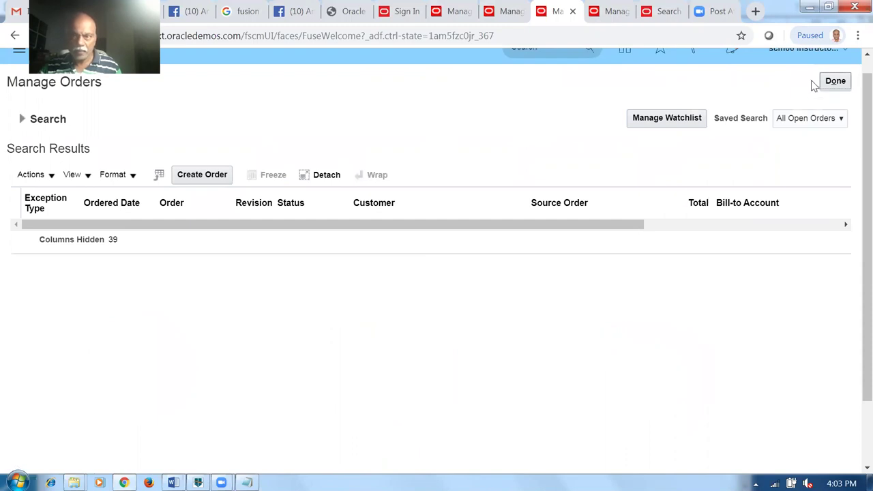
left_click(833, 82)
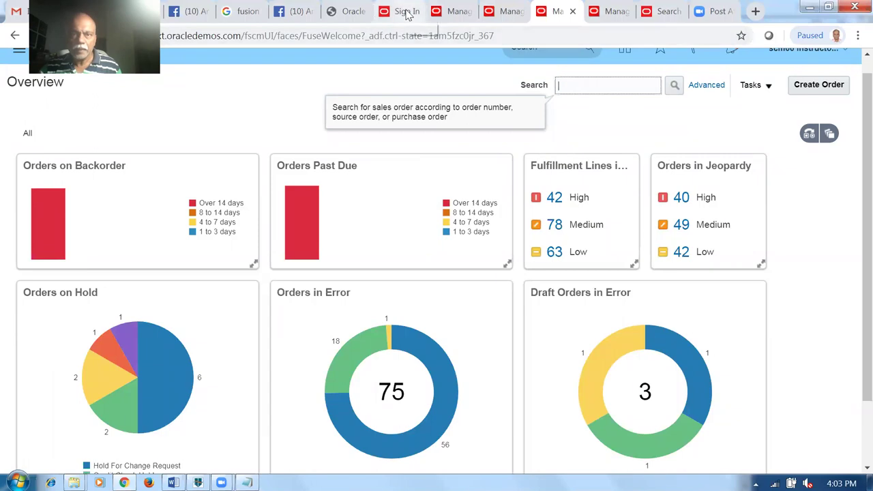
Leave Manage Supply Lines for the Supply Lines overview and close the unused Sign In page while reviewing the open pages.
left_click(456, 12)
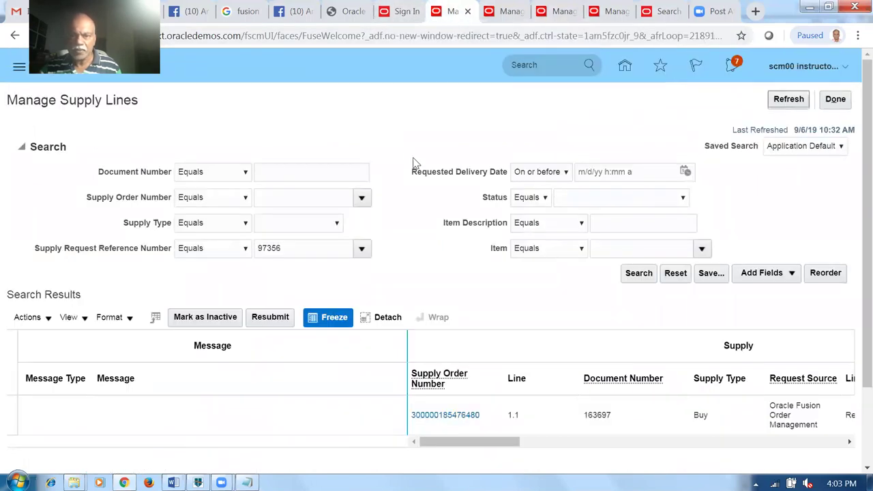
left_click(835, 99)
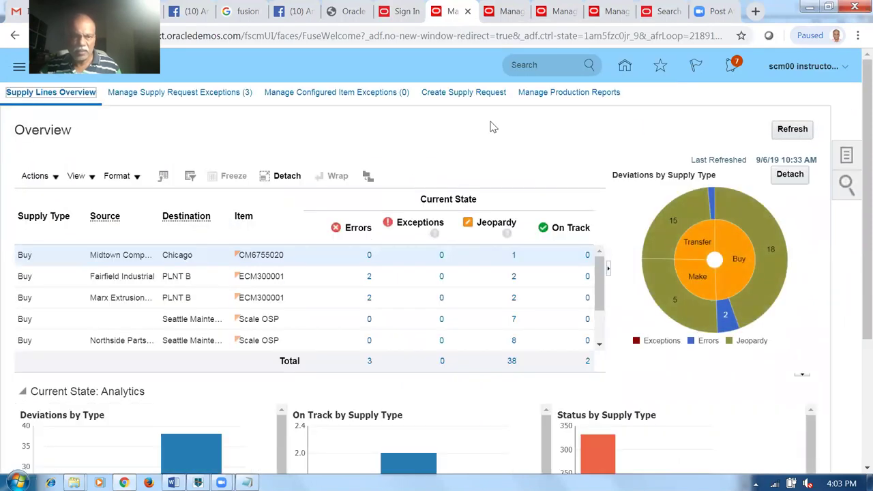
left_click(510, 12)
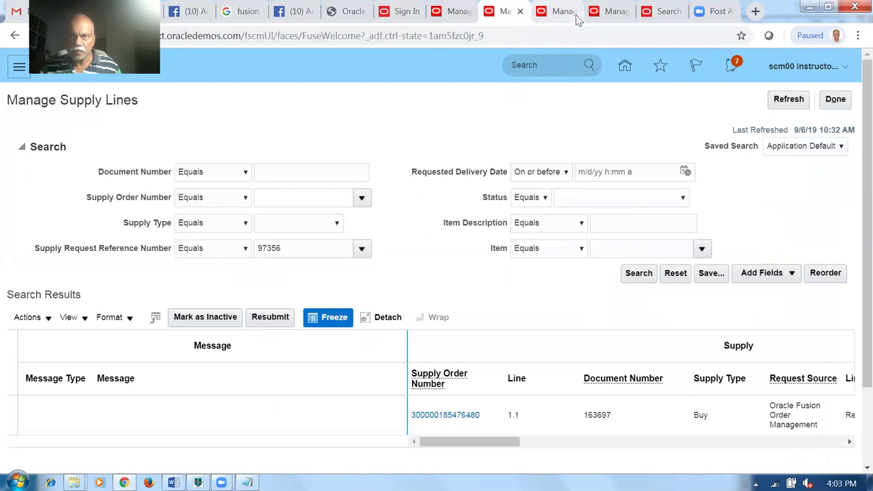
left_click(562, 13)
left_click(607, 12)
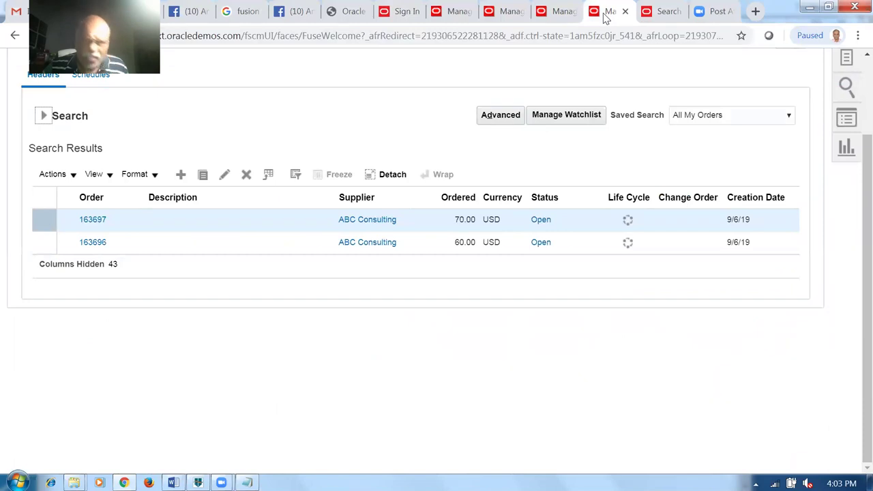
left_click(658, 14)
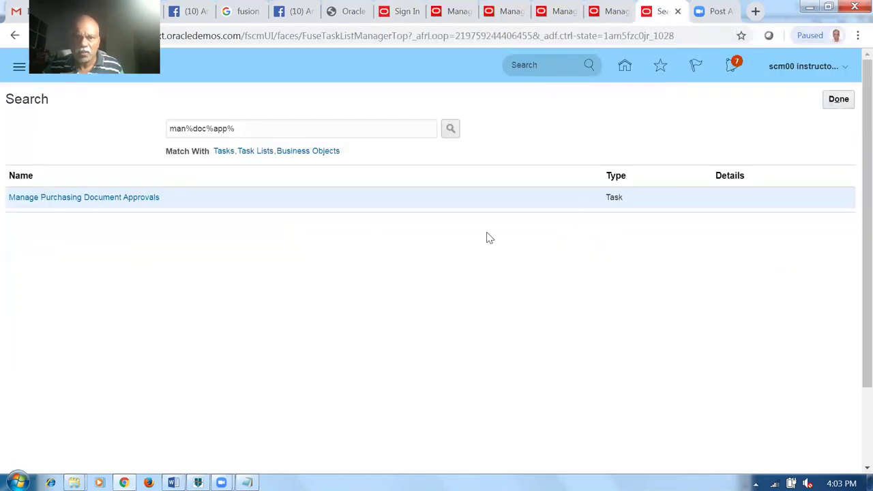
left_click(452, 15)
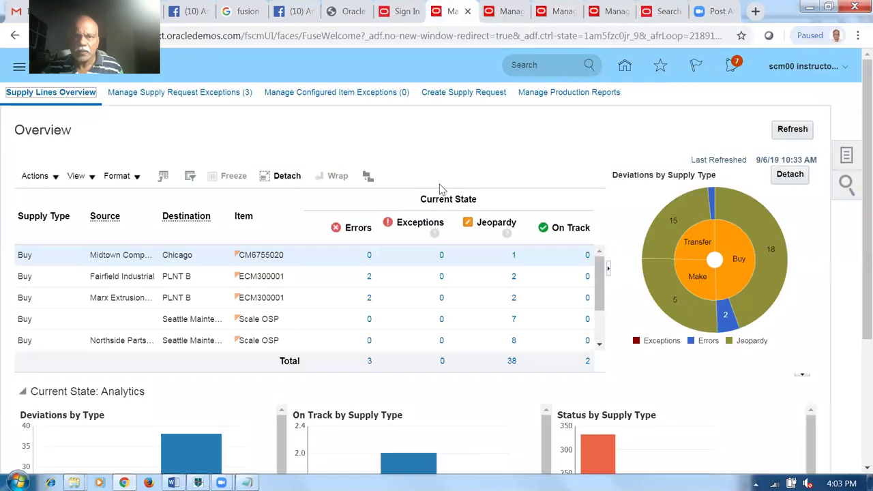
left_click(407, 15)
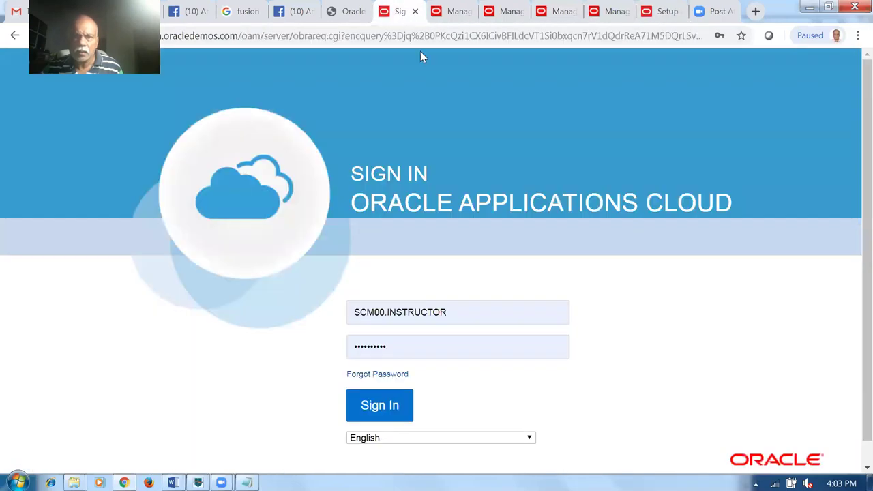
left_click(414, 11)
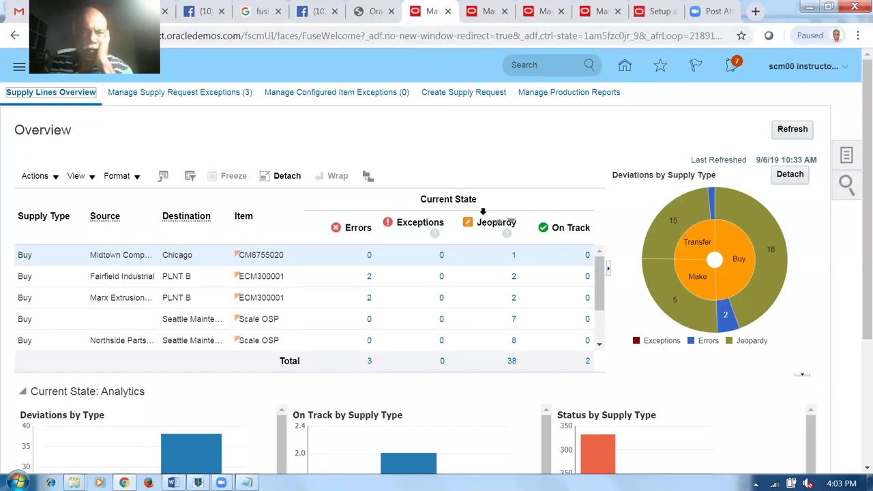
Open Order Management from the home page and bring up the advanced order search in Manage Orders.
left_click(625, 65)
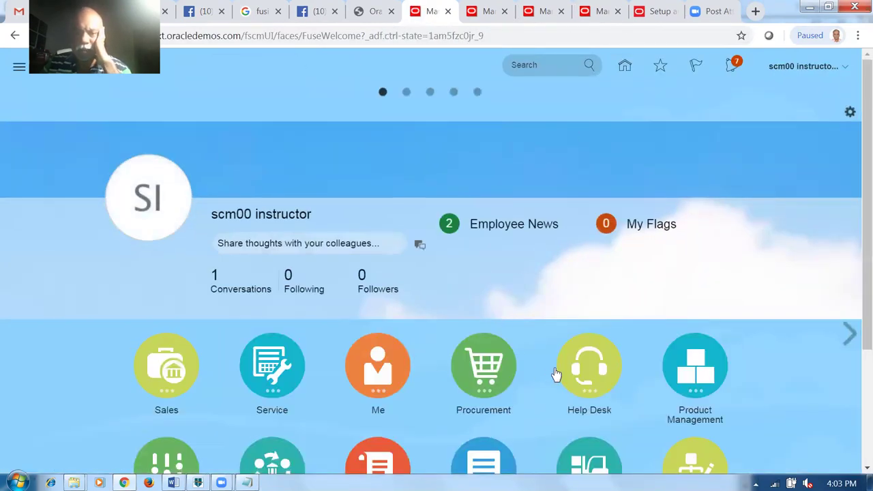
scroll(549, 375, "down", 2)
left_click(498, 356)
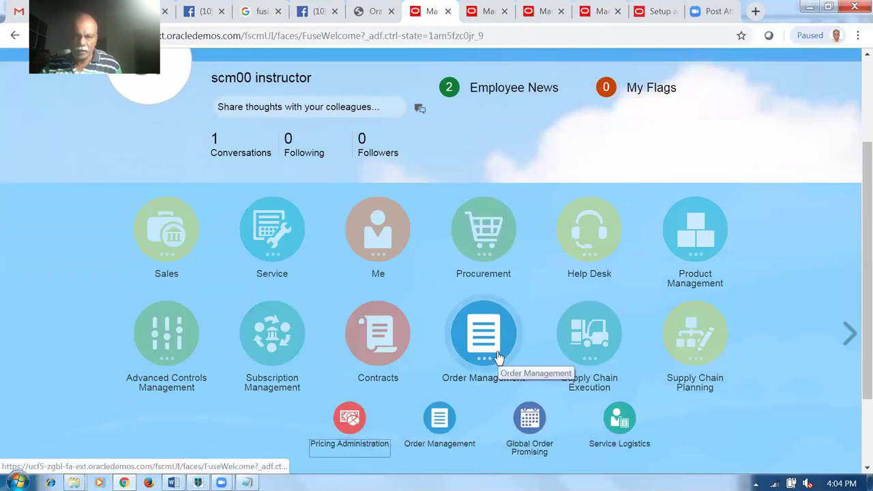
left_click(438, 417)
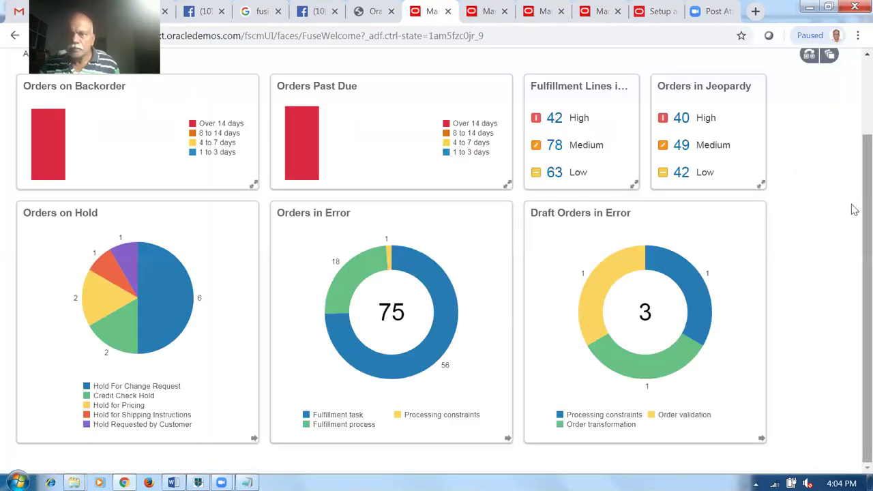
left_click(705, 103)
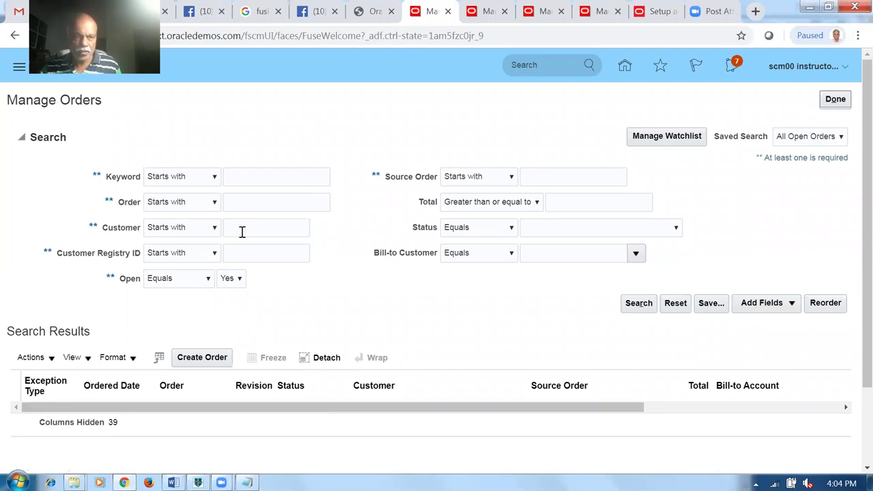
Search for open orders starting with the first four digits of the sales order number noted in Notepad.
left_click(252, 204)
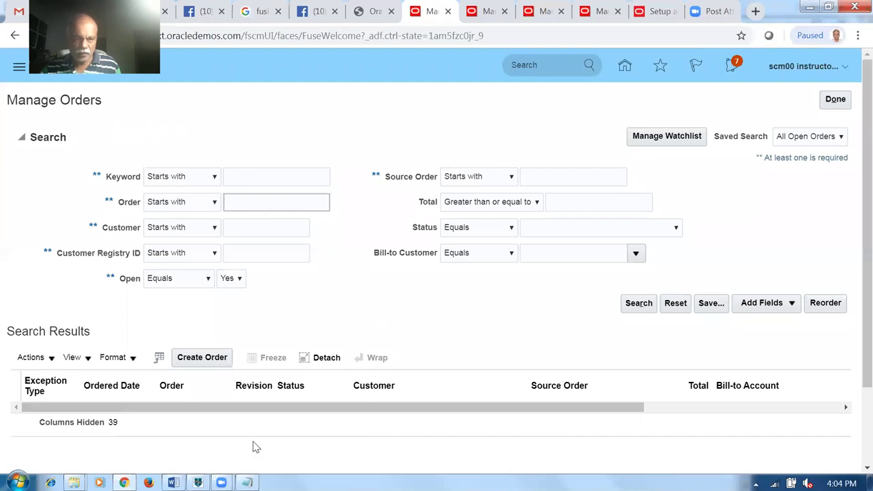
left_click(247, 482)
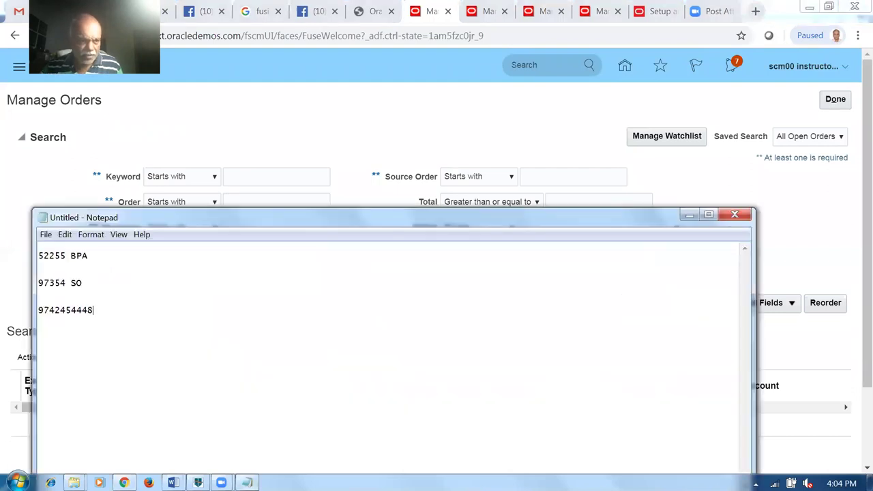
left_click(247, 482)
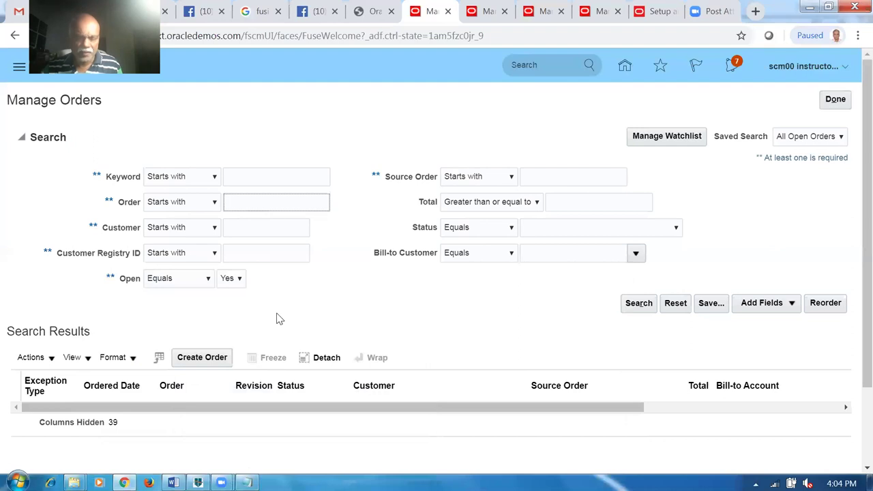
type("9735")
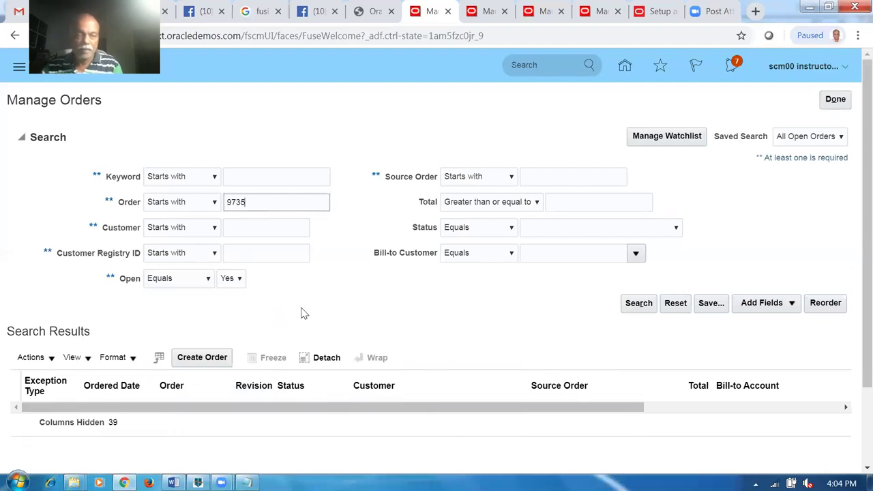
left_click(639, 306)
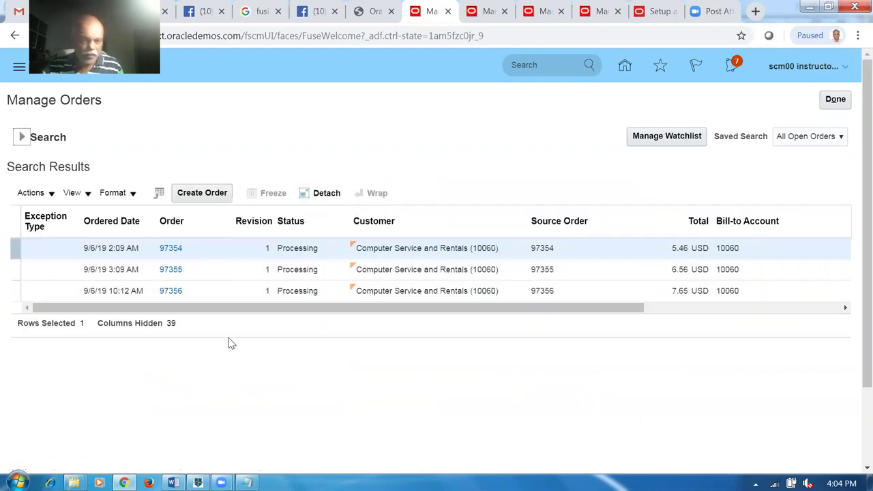
Open the Computer Service and Rentals order dated 9/6/19 10:12 AM and switch to its fulfillment view.
left_click(169, 298)
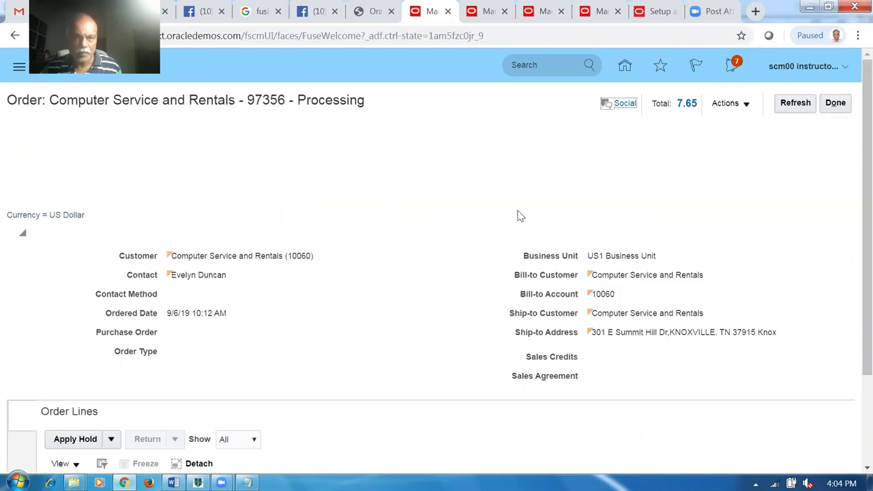
left_click(728, 105)
left_click(674, 255)
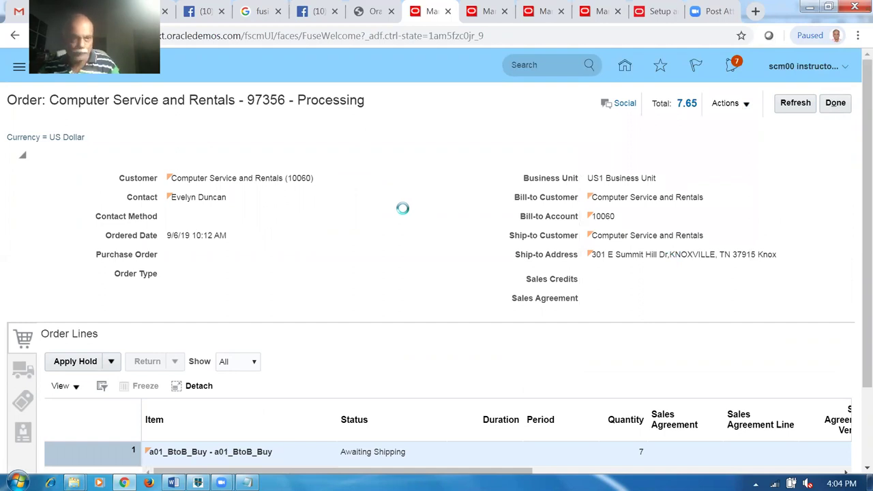
Examine the supply details of fulfillment line 1-1, including its back-to-back supply status and supply line information.
scroll(77, 199, "down", 3)
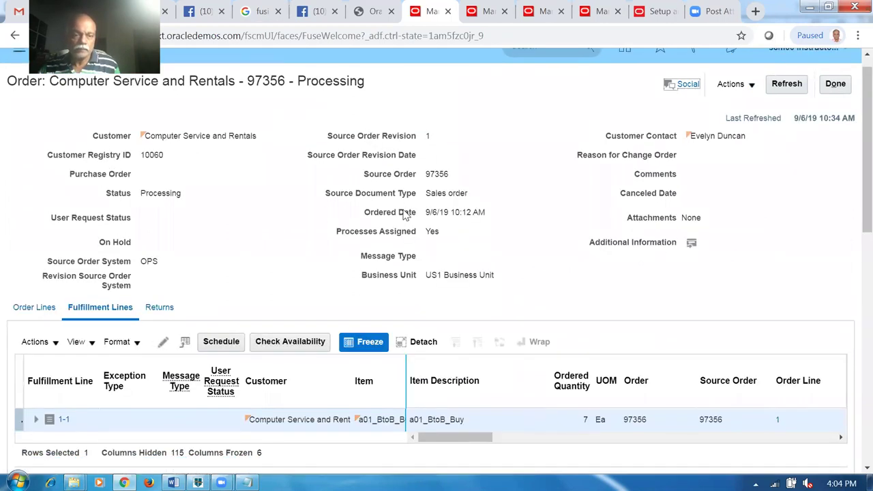
scroll(152, 230, "down", 3)
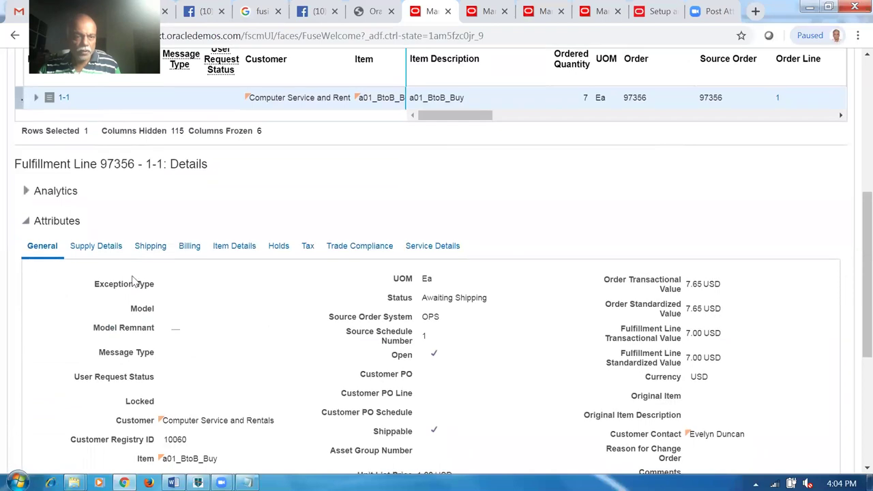
left_click(104, 250)
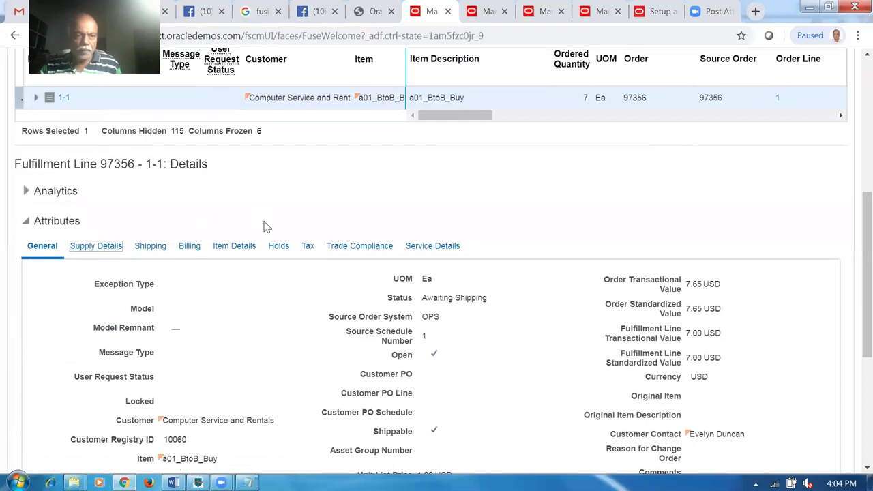
scroll(266, 228, "down", 3)
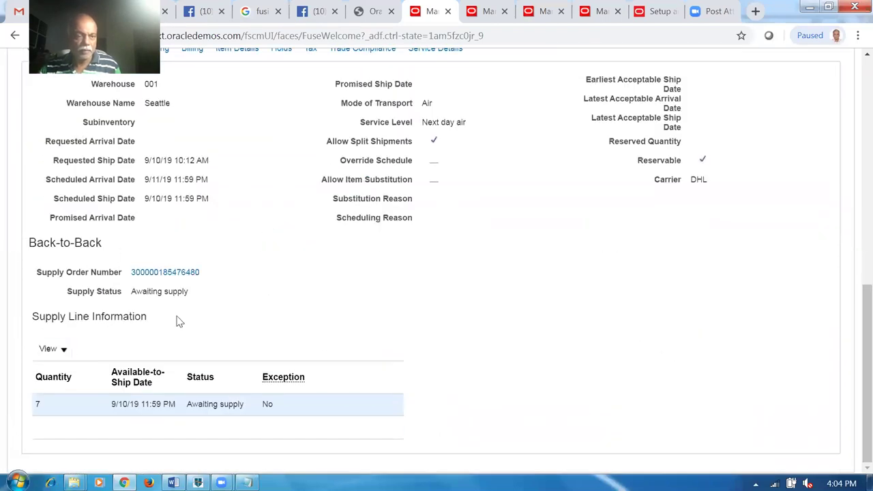
Open the orchestration process of fulfillment line 1-1 from the fulfillment lines table.
scroll(181, 322, "up", 4)
scroll(180, 317, "up", 2)
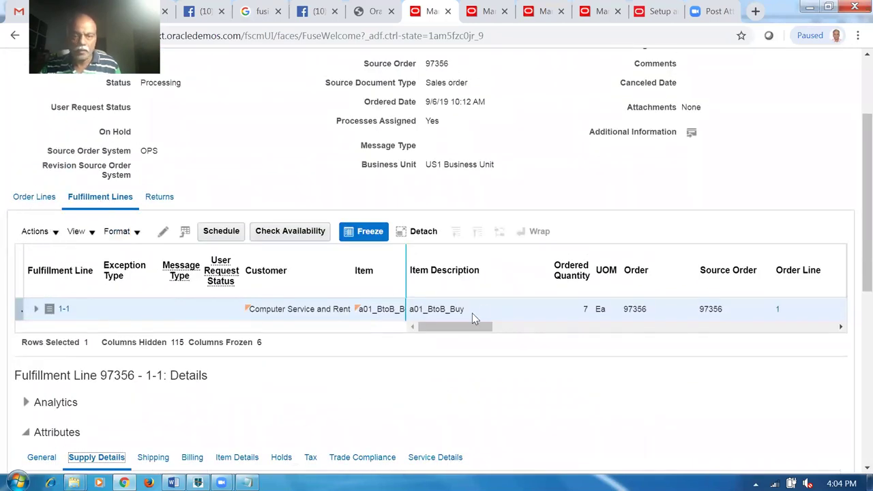
left_click_drag(475, 325, 523, 327)
left_click(668, 308)
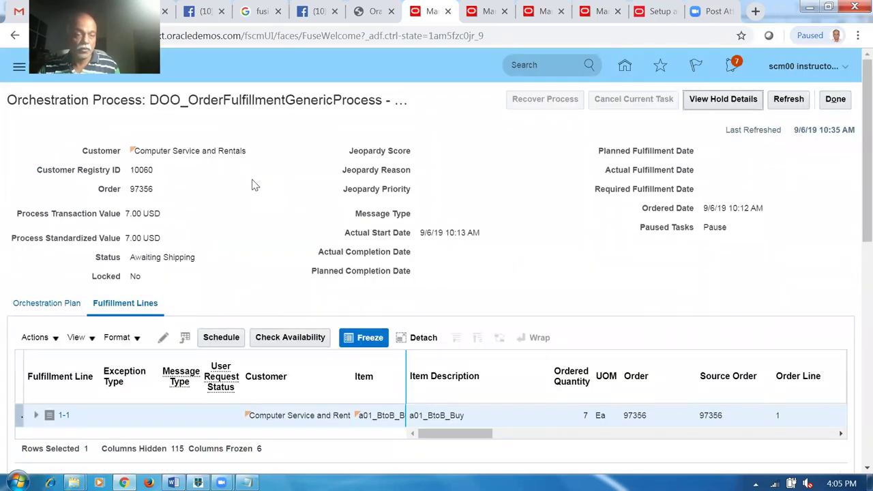
Examine the tasks and statuses in the orchestration plan of the order's fulfillment process.
scroll(253, 180, "down", 3)
scroll(252, 182, "up", 2)
left_click(32, 236)
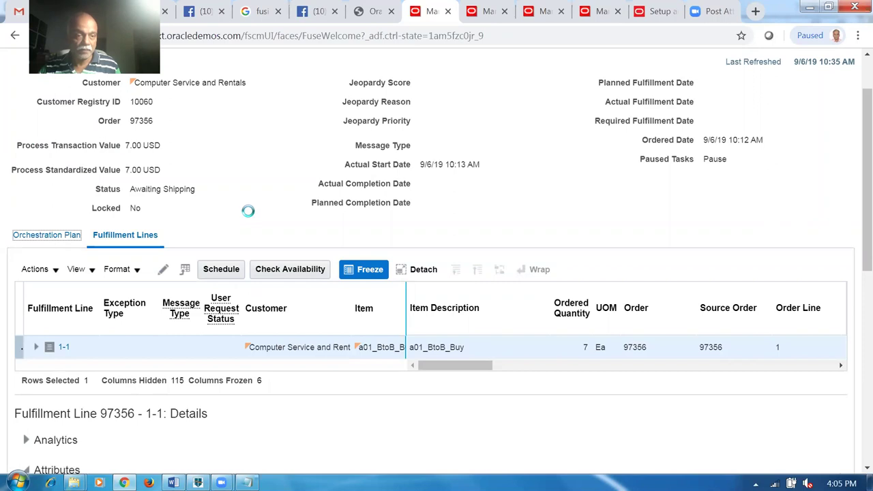
scroll(248, 216, "down", 2)
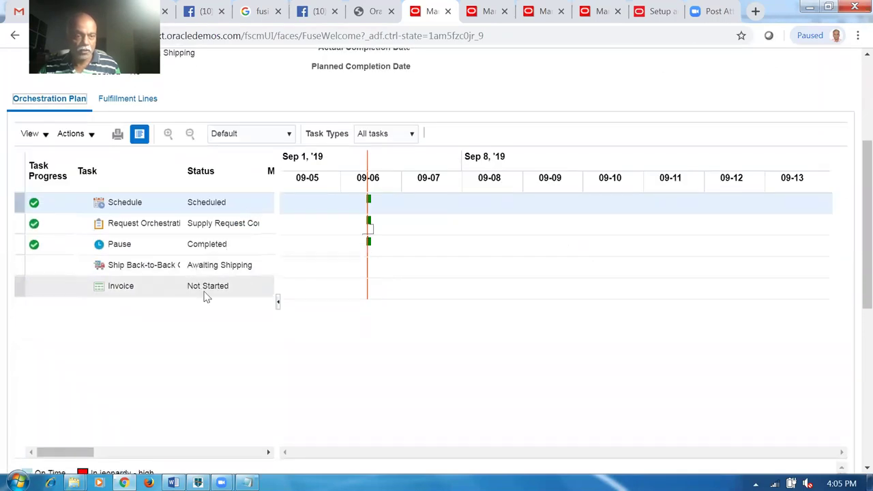
Examine the supply, shipping and general attributes of fulfillment line 1-1.
left_click(127, 99)
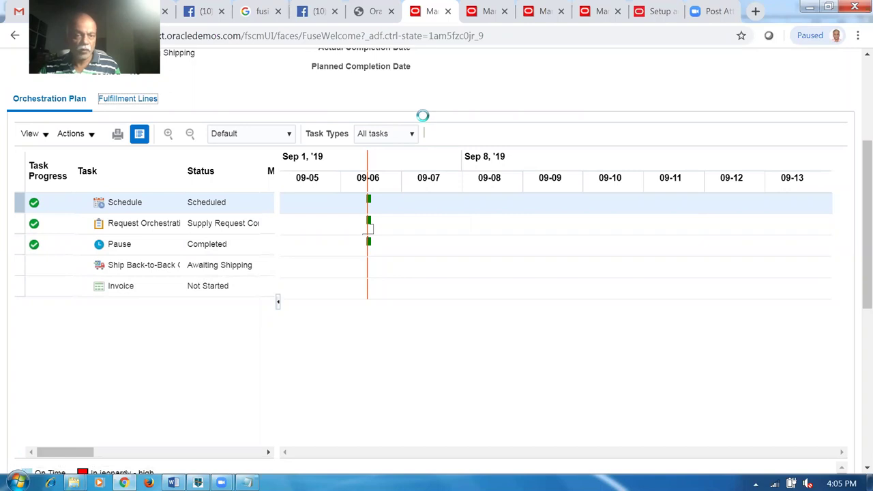
scroll(428, 322, "down", 4)
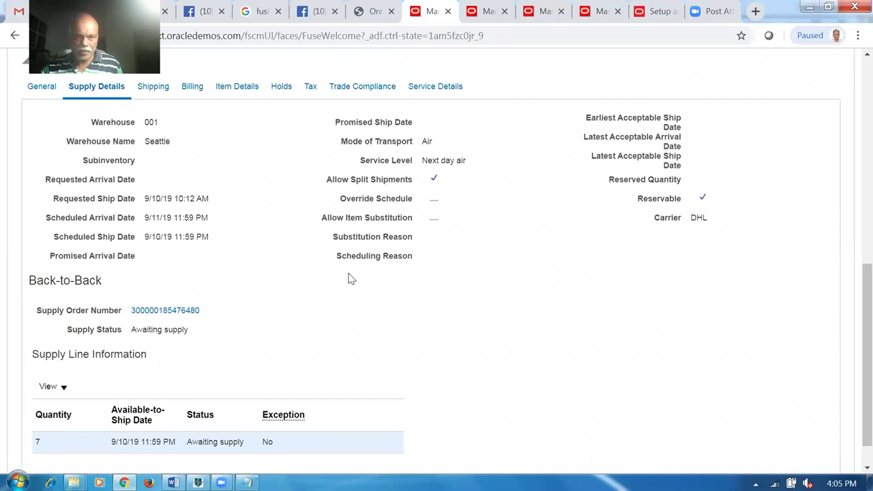
scroll(351, 278, "down", 1)
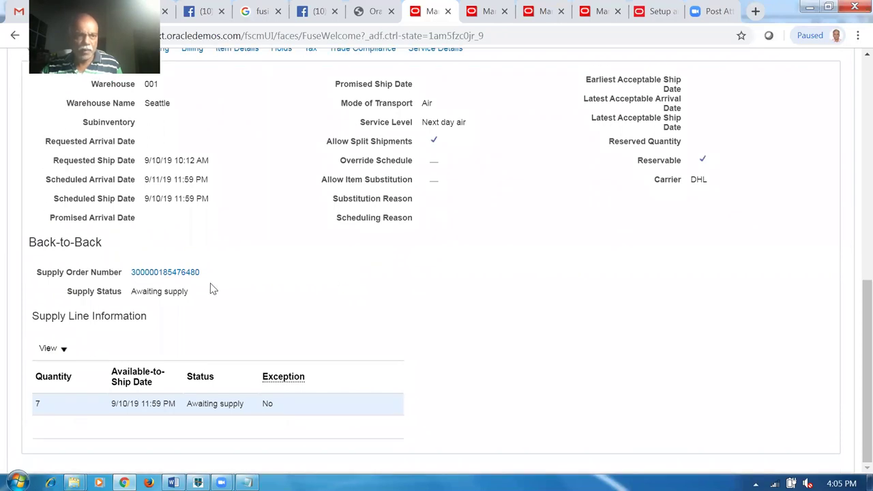
scroll(213, 287, "up", 4)
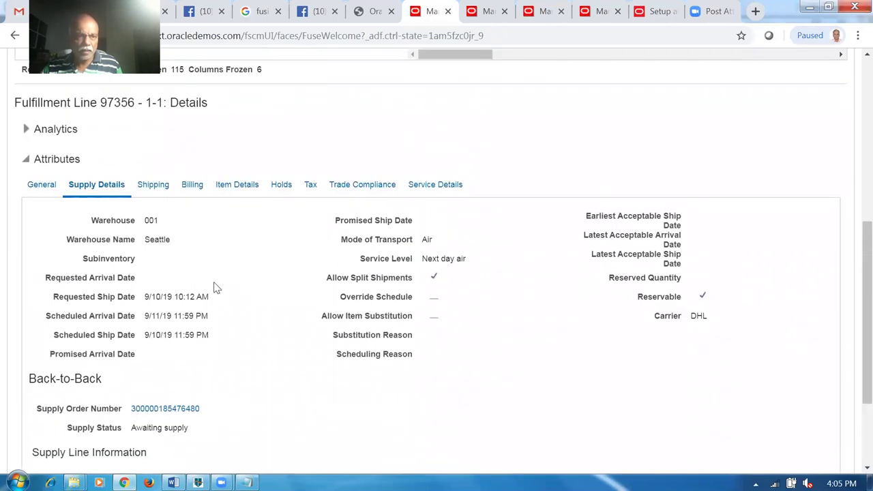
left_click(158, 190)
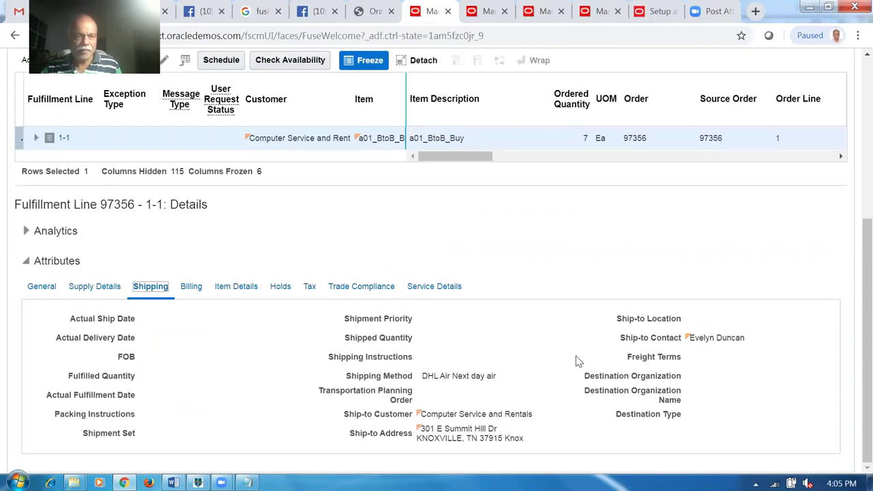
left_click(41, 287)
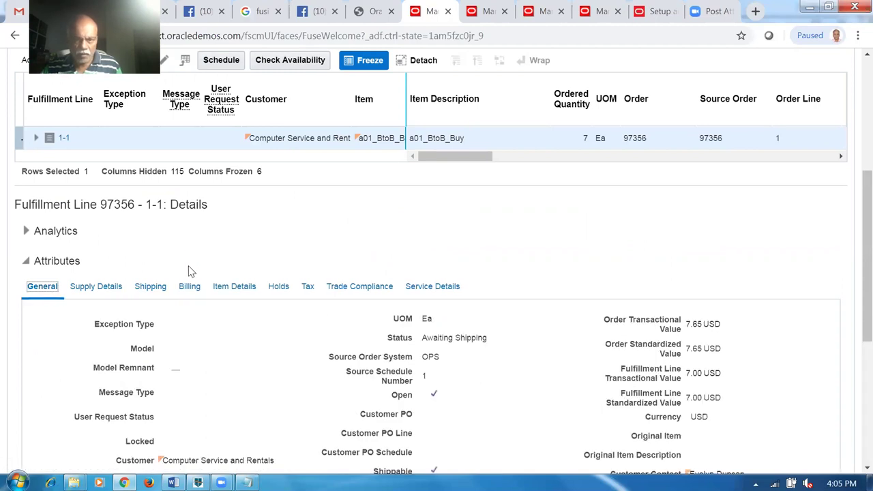
scroll(191, 271, "down", 3)
scroll(191, 272, "down", 2)
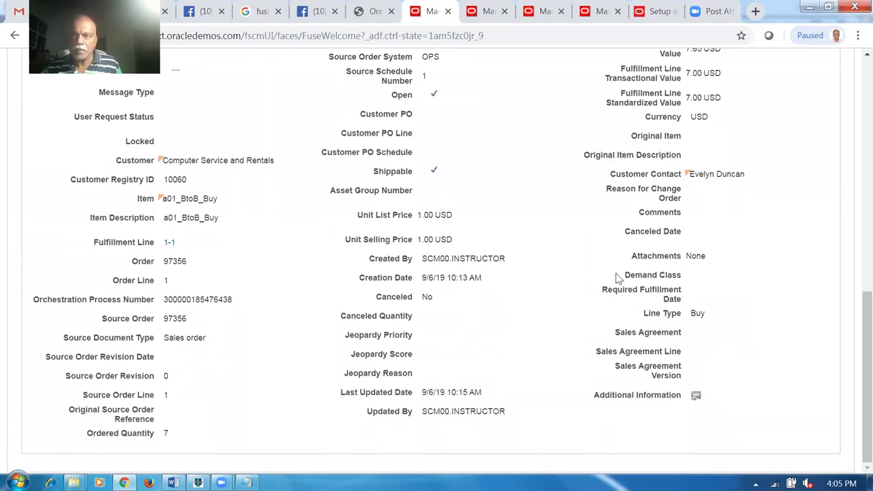
scroll(596, 314, "up", 2)
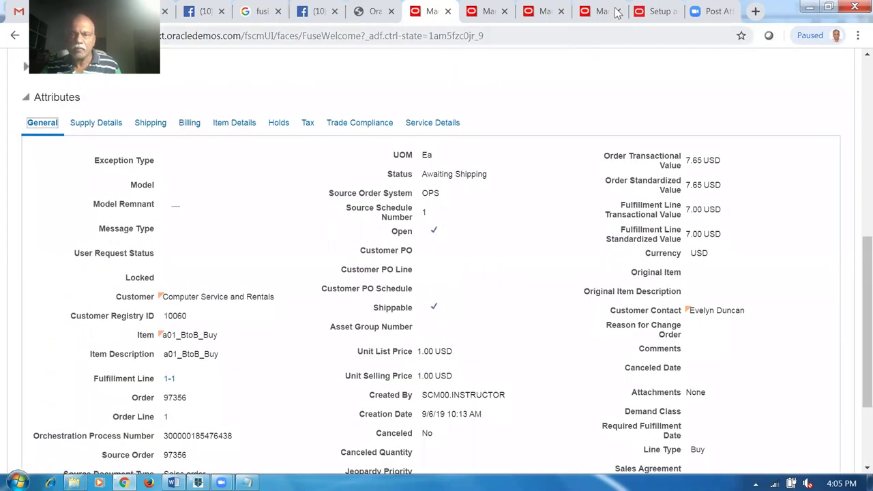
Leave the Compensation Management setup for the home page and open Inventory Management under Supply Chain Execution.
left_click(549, 17)
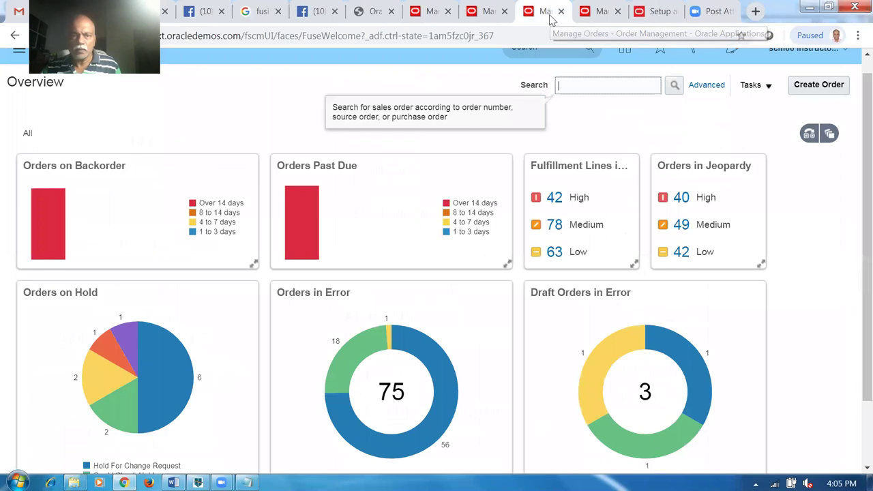
left_click(599, 13)
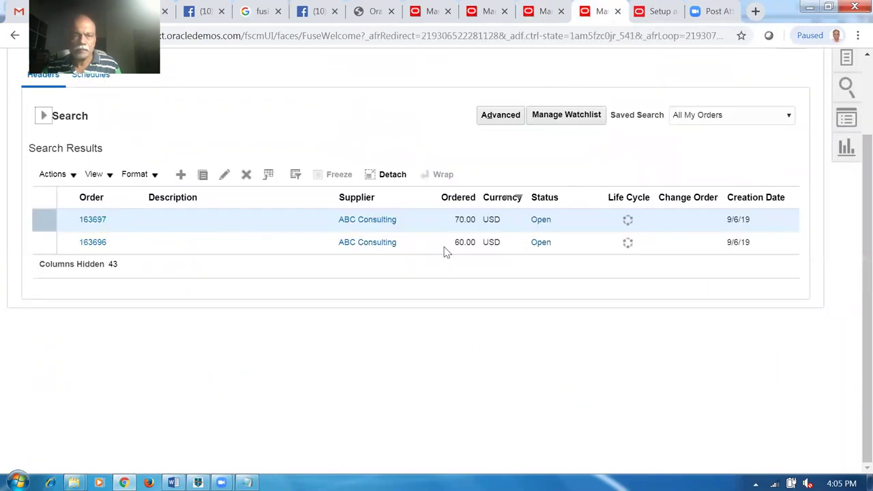
left_click(658, 13)
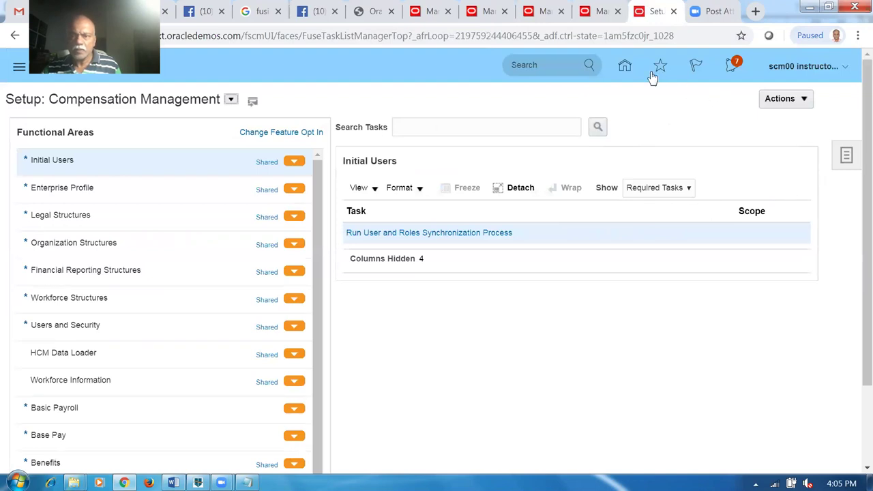
left_click(624, 65)
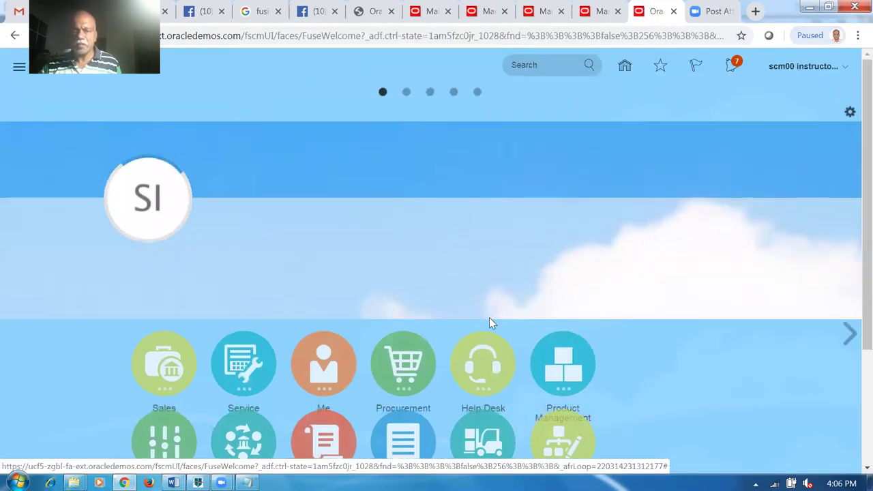
scroll(505, 379, "down", 1)
scroll(505, 378, "down", 2)
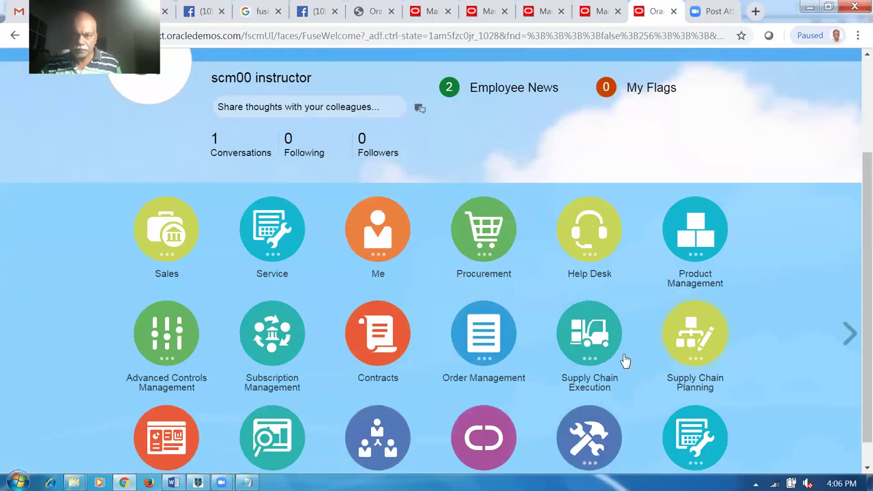
left_click(589, 356)
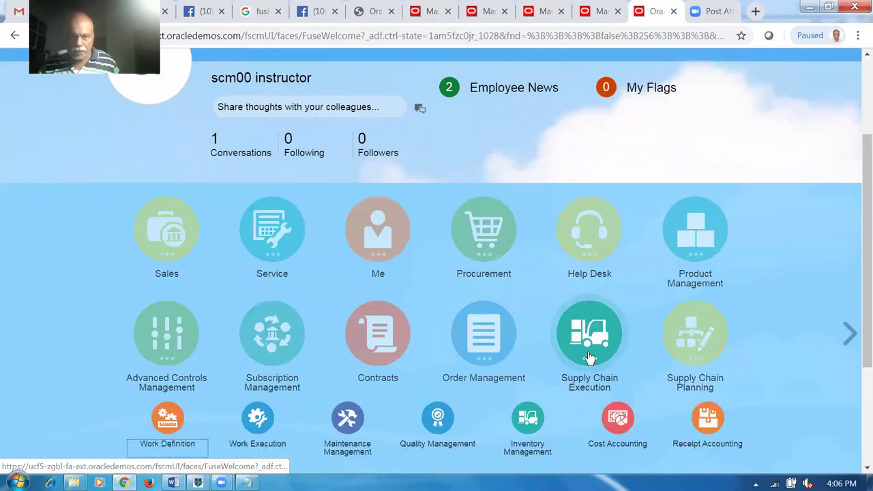
scroll(589, 356, "down", 1)
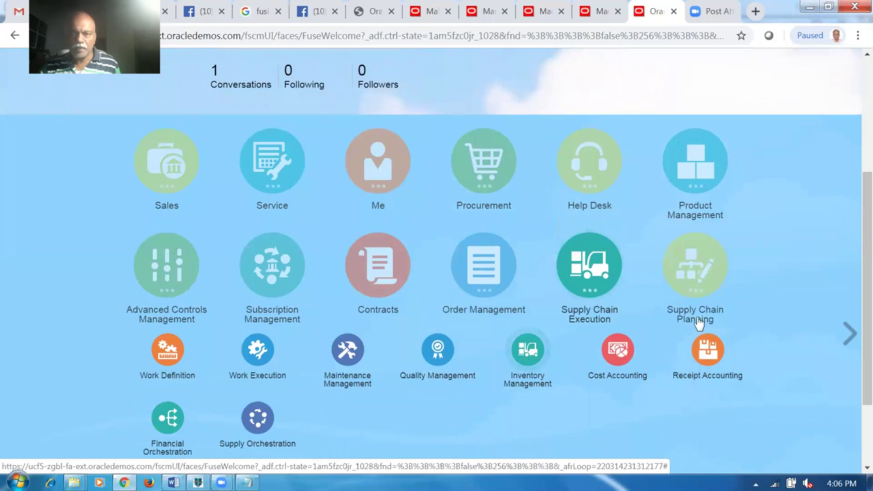
left_click(696, 323)
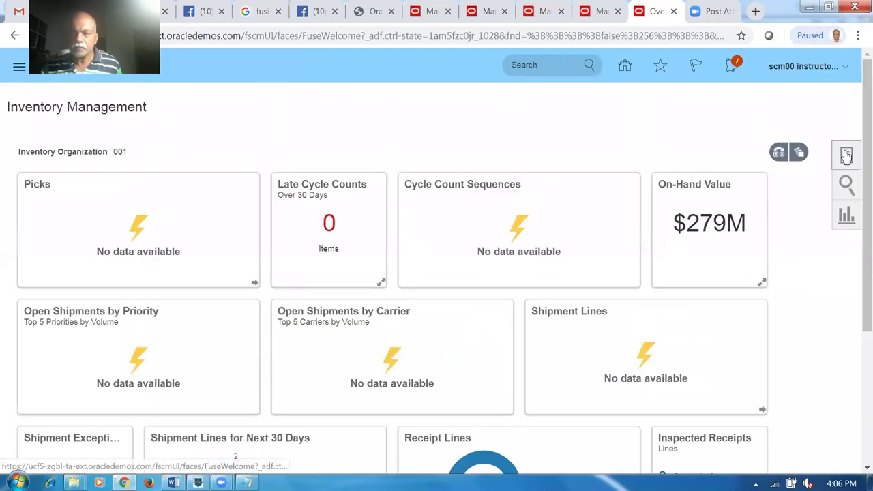
Open Receive Expected Shipments and search for the number of the 70.00 USD ABC Consulting purchase order.
left_click(845, 156)
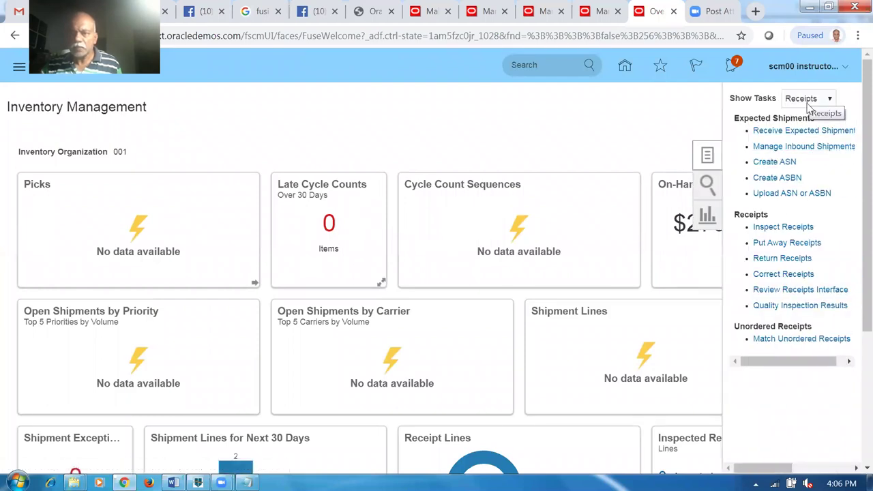
left_click(784, 131)
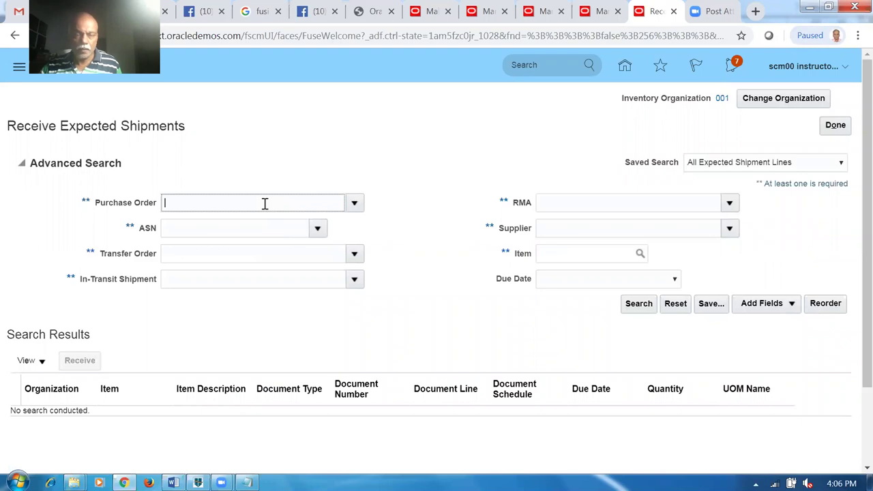
left_click(598, 11)
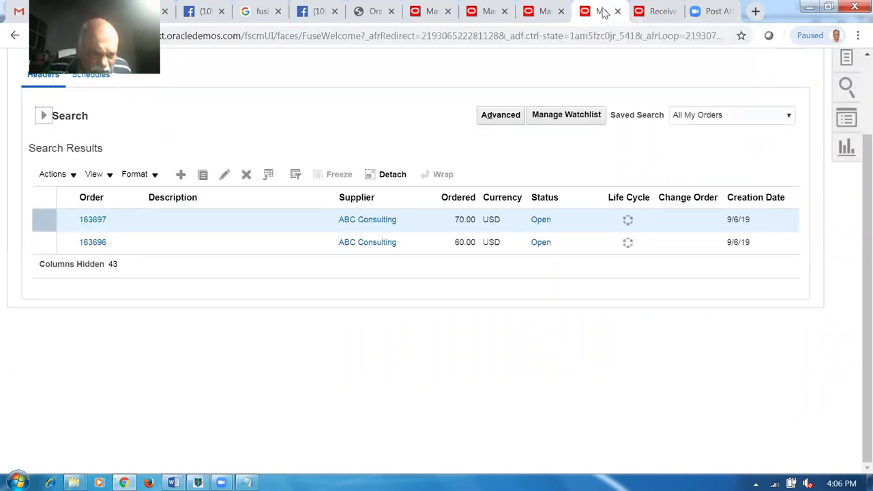
left_click(651, 11)
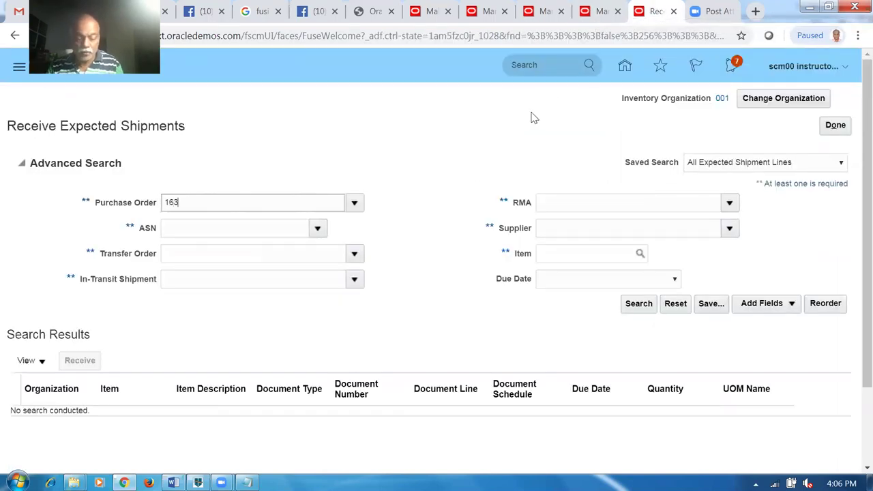
key("Tab")
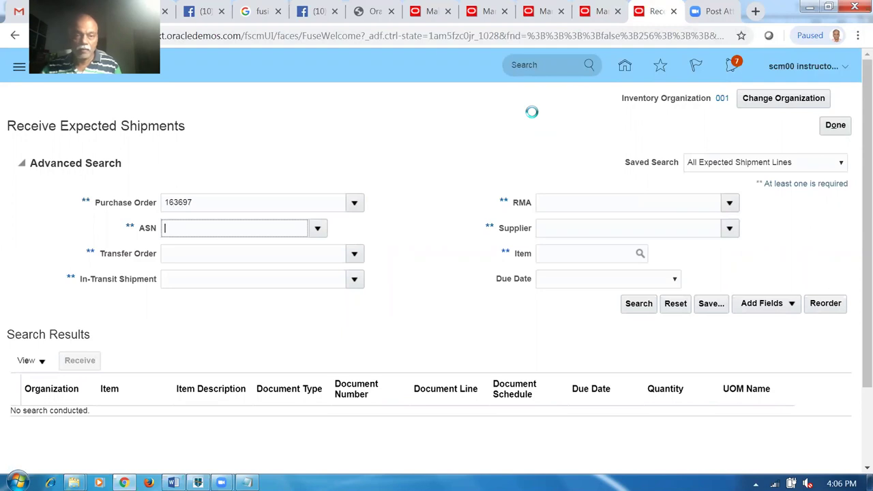
left_click(638, 307)
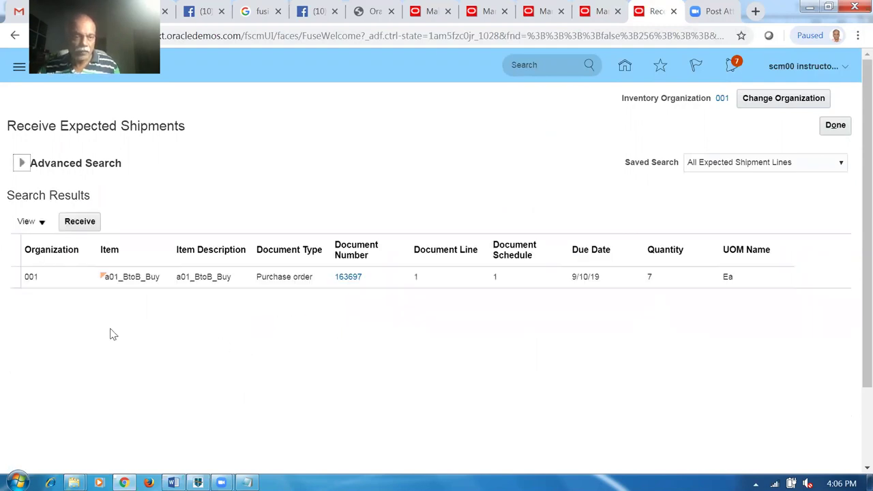
Receive the a01_BtoB_Buy purchase order line with its full receipt quantity of 7 and start creating the receipt.
left_click(19, 276)
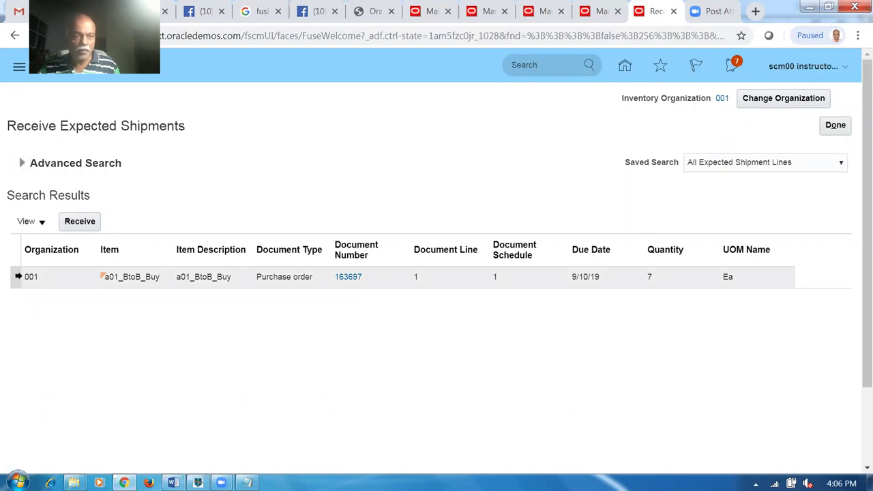
left_click(91, 221)
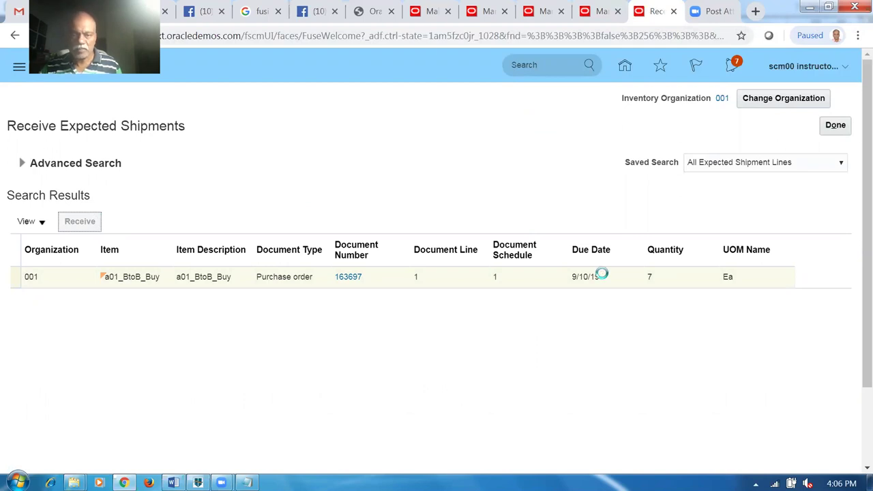
left_click(250, 175)
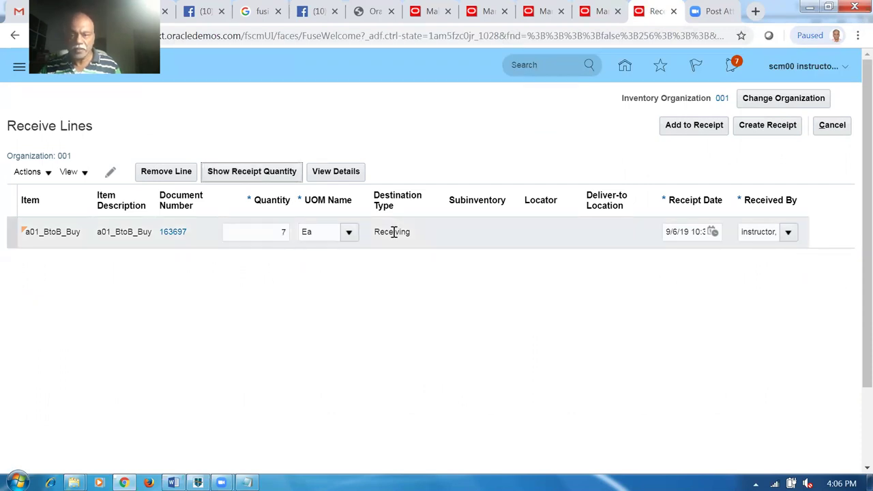
left_click(787, 125)
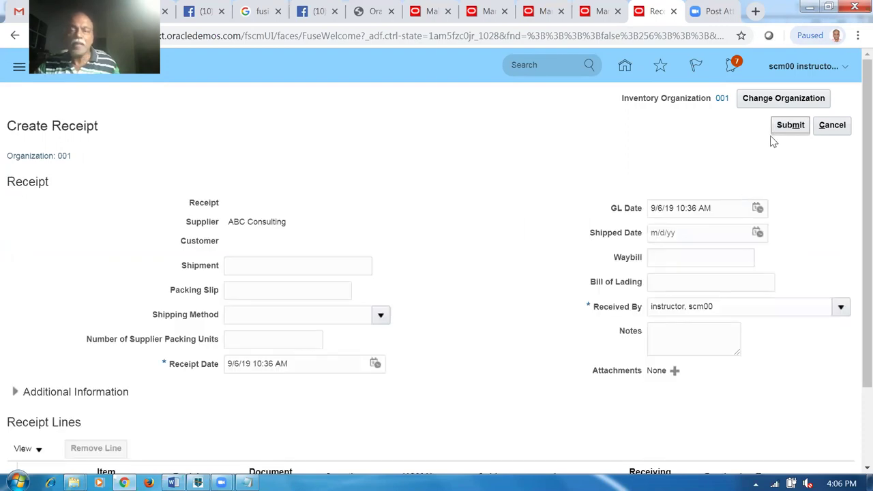
Fill in the receipt with shipment 123, waybill 456, bill of lading 6789 and the note "dfghuudr".
left_click(263, 271)
type("123")
left_click(679, 256)
left_click(677, 282)
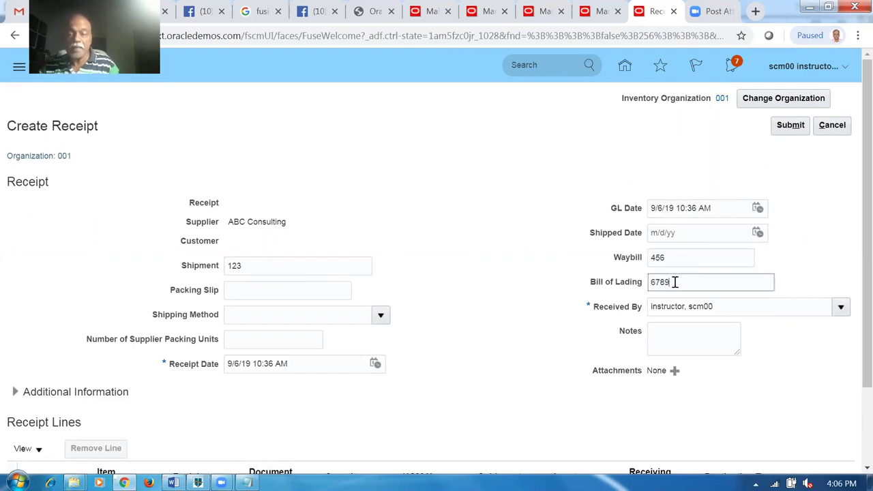
left_click(676, 342)
type("dfghuudr")
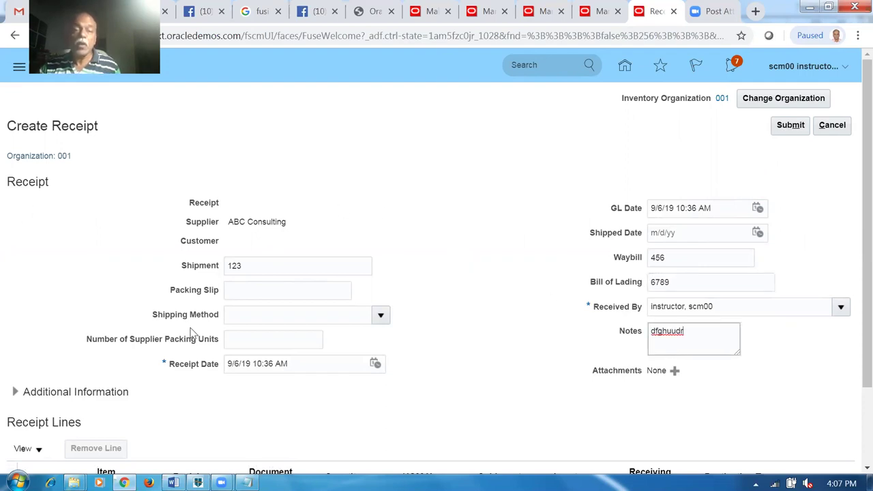
Set the receipt's packing slip to 54754 and the number of supplier packing units to 5, and submit the receipt.
left_click(273, 296)
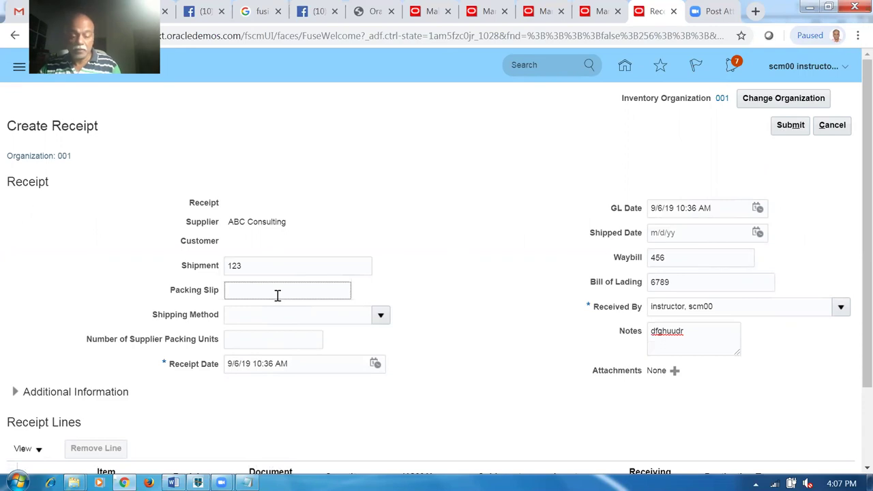
type("54754")
left_click(273, 341)
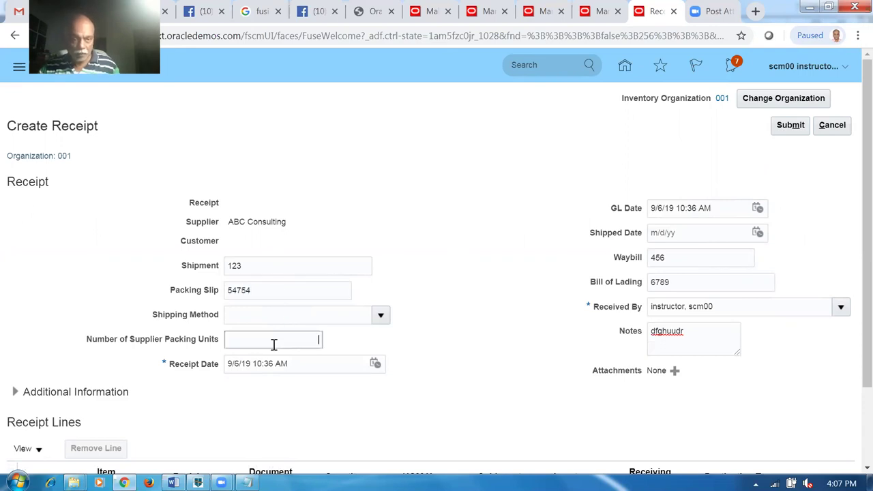
type("5")
left_click(477, 355)
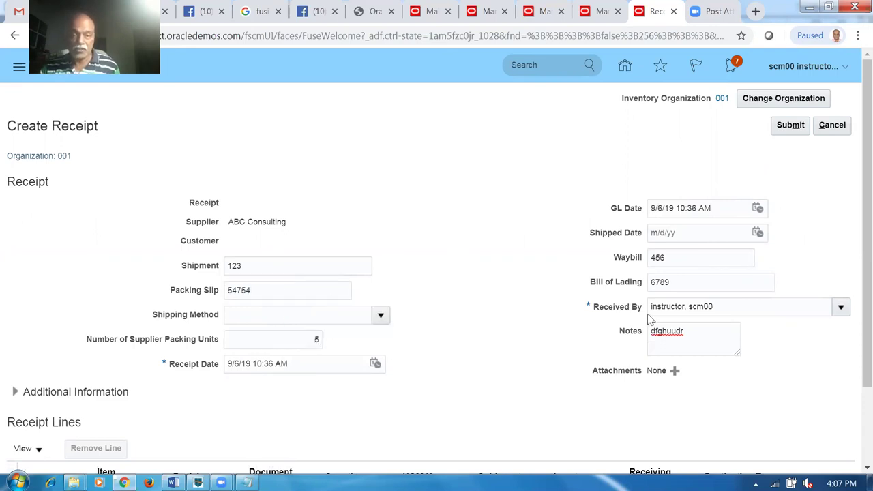
left_click(786, 130)
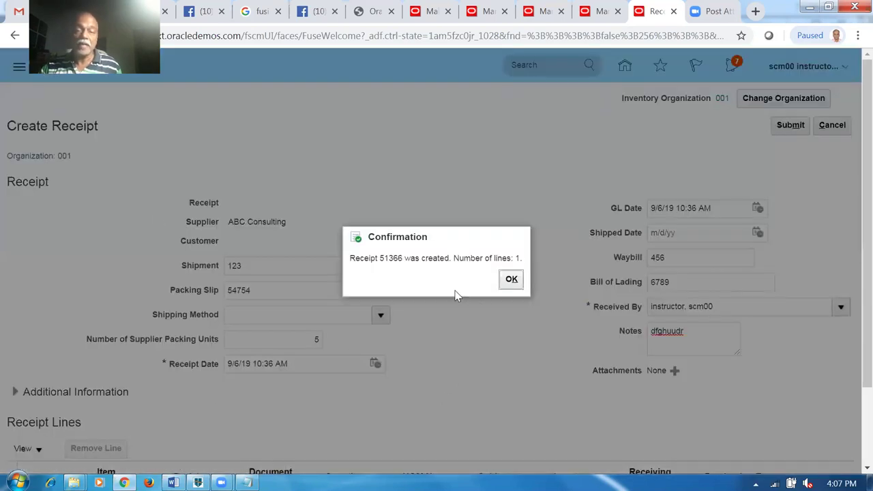
left_click(512, 281)
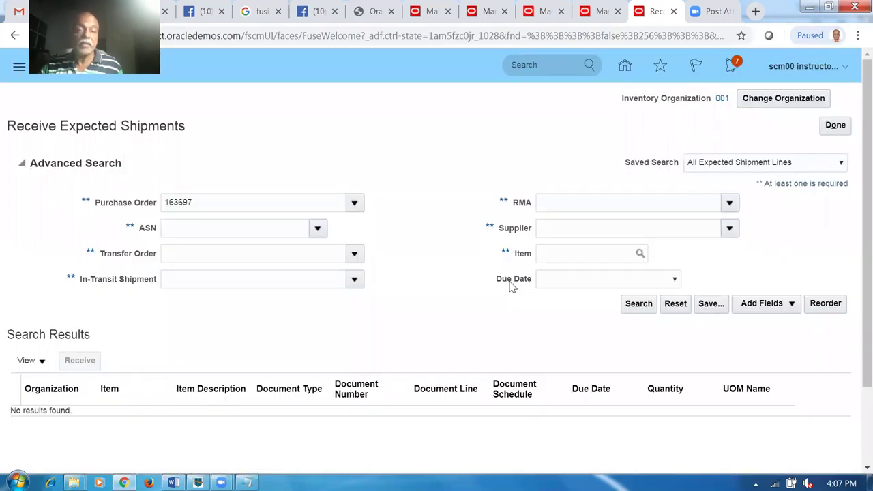
Close Receive Expected Shipments and return to the Inventory Management overview.
left_click(838, 126)
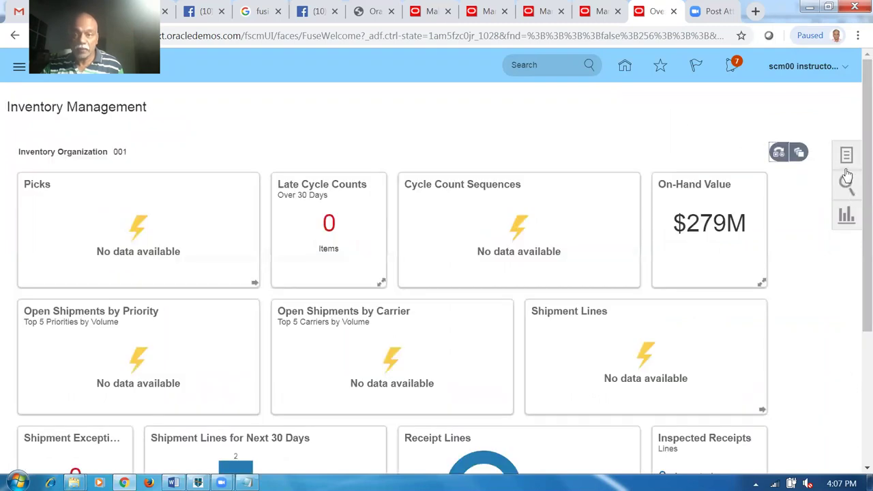
left_click(844, 164)
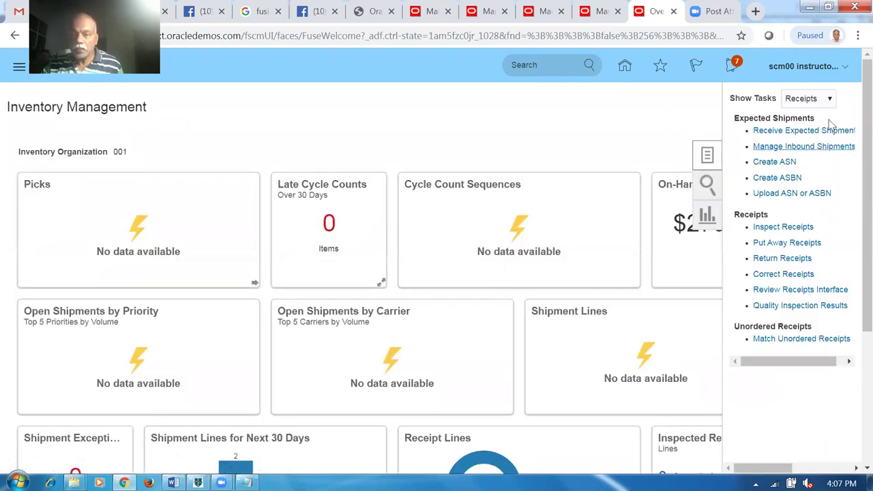
left_click(806, 98)
left_click(801, 113)
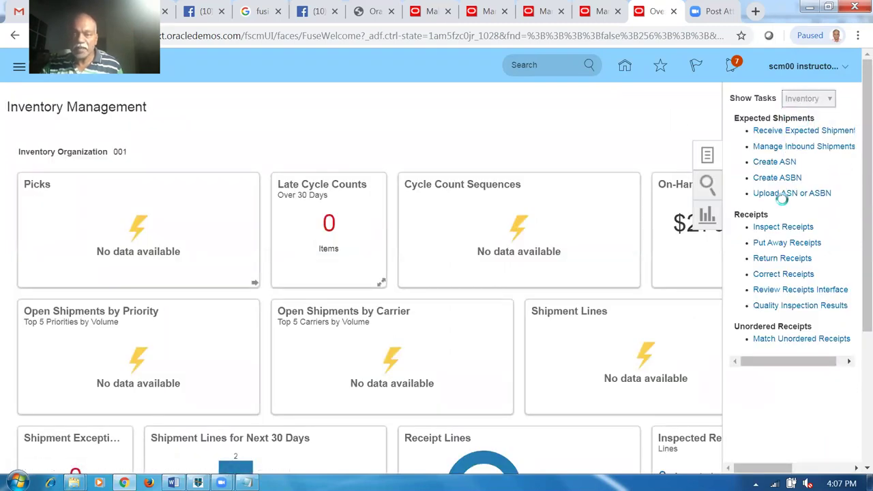
left_click(608, 143)
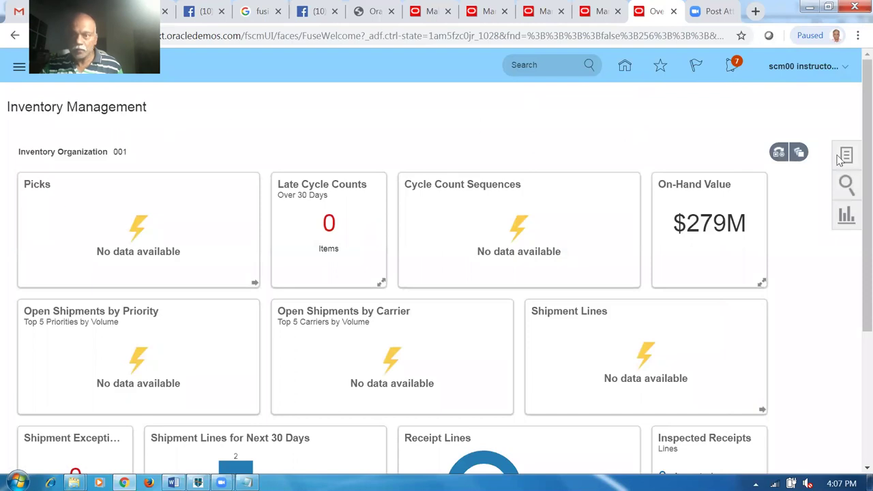
Open the Put Away Receipts task and search for the number of the 70.00 USD ABC Consulting purchase order.
left_click(846, 156)
left_click(808, 98)
left_click(802, 154)
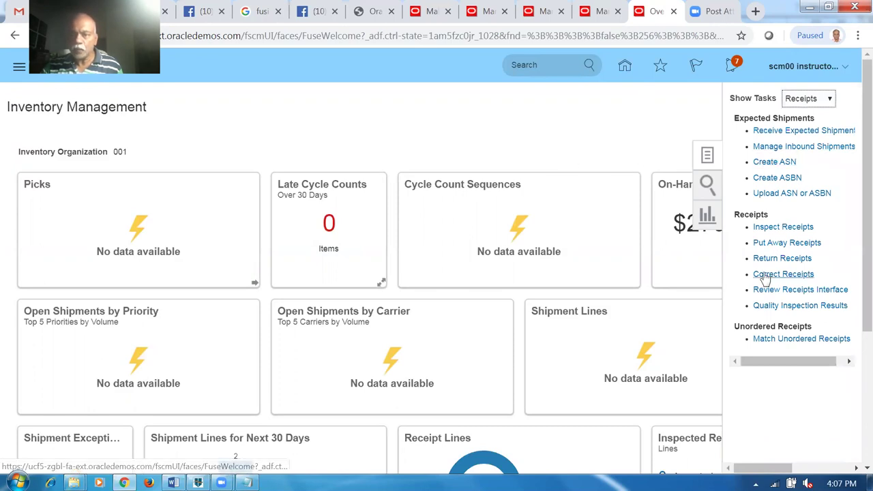
left_click(802, 245)
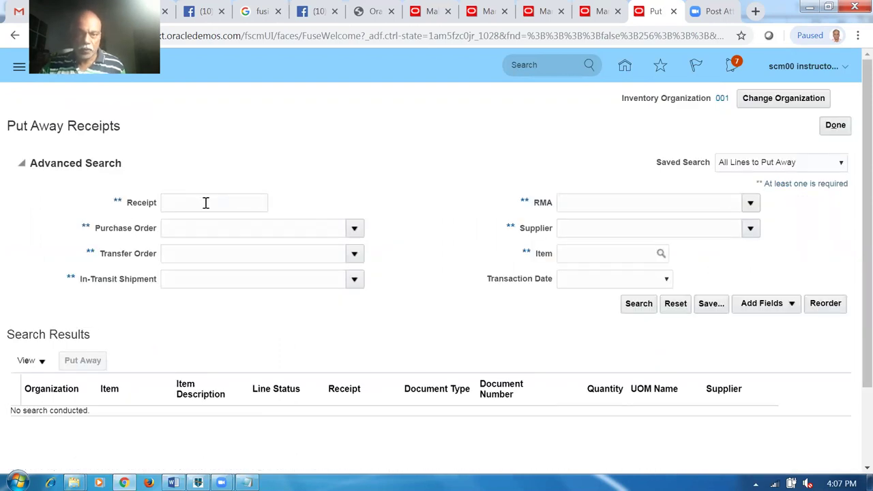
left_click(213, 228)
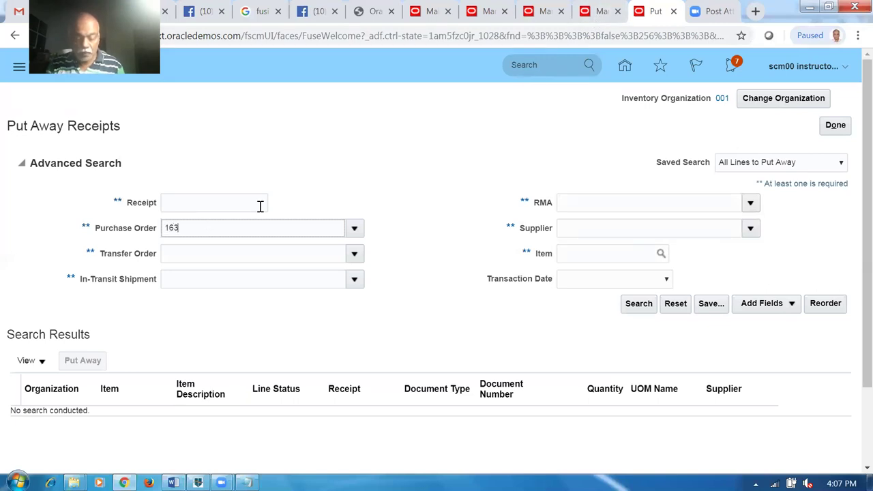
key("Tab")
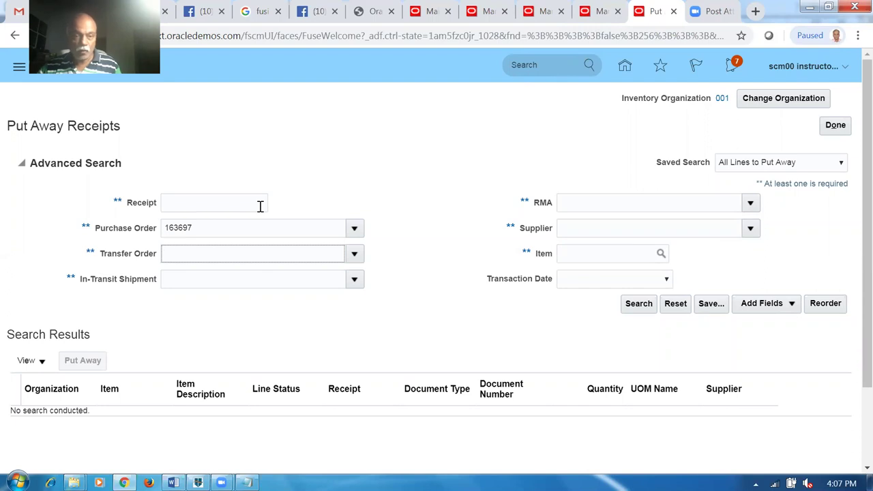
left_click(638, 305)
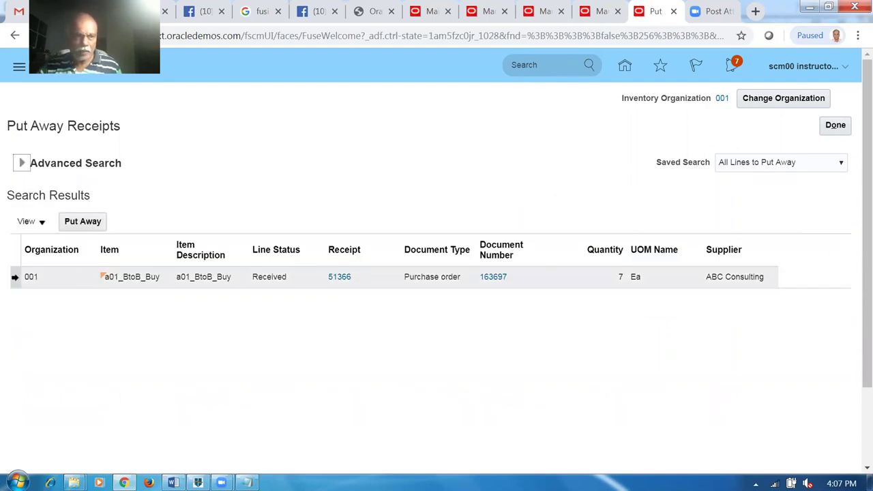
Put away the received a01_BtoB_Buy line into the Stores subinventory, submit it and return to the Inventory Management overview.
left_click(80, 227)
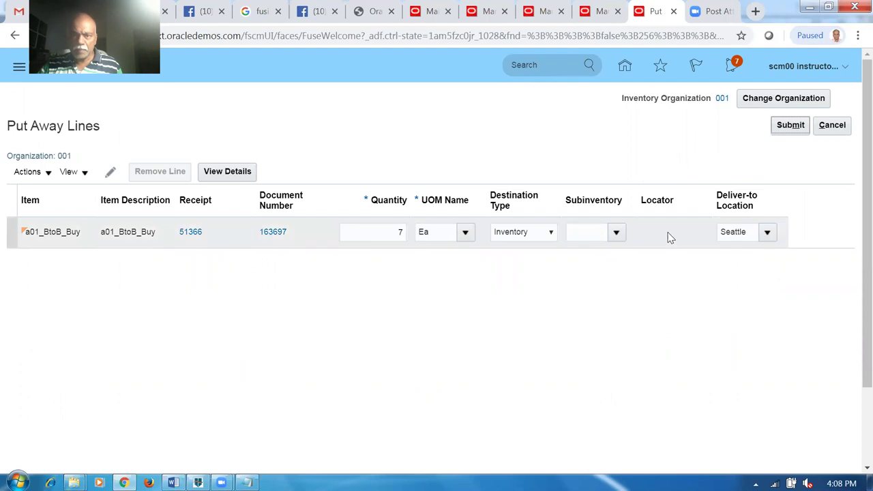
left_click(615, 231)
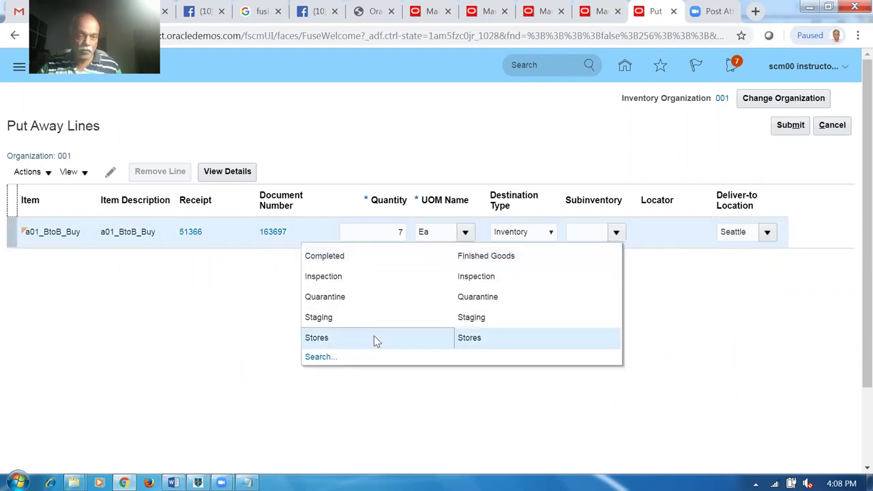
left_click(373, 339)
left_click(785, 127)
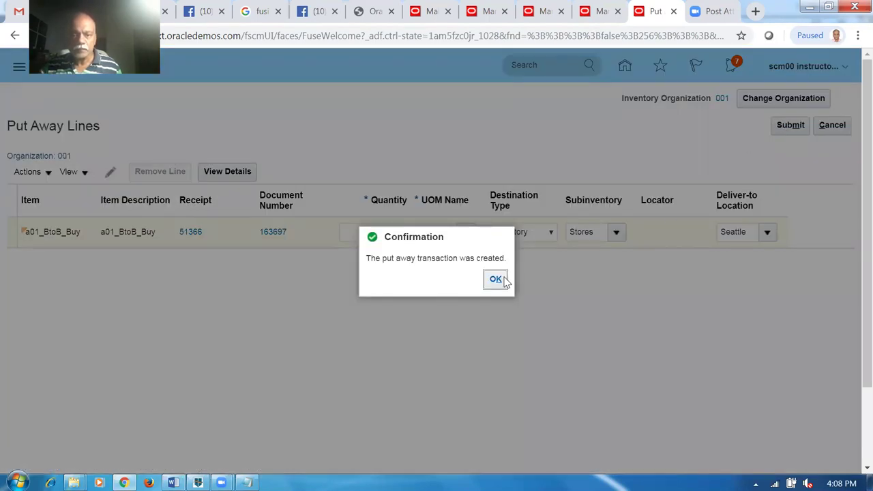
left_click(496, 279)
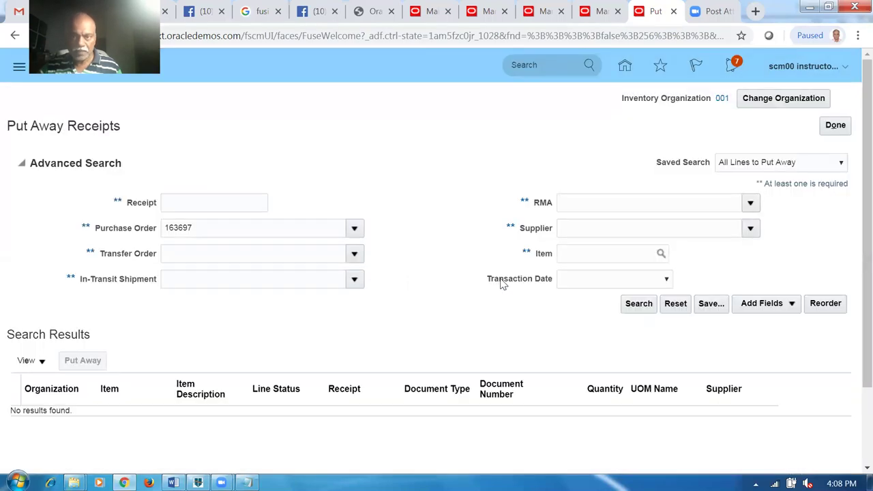
left_click(833, 125)
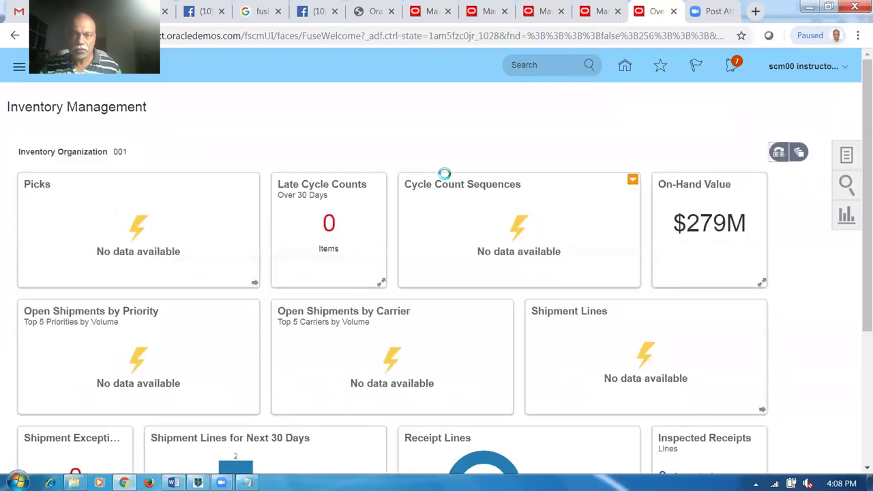
Open the 70.00 USD ABC Consulting purchase order from Manage Orders and check its status and order life cycle.
left_click(604, 12)
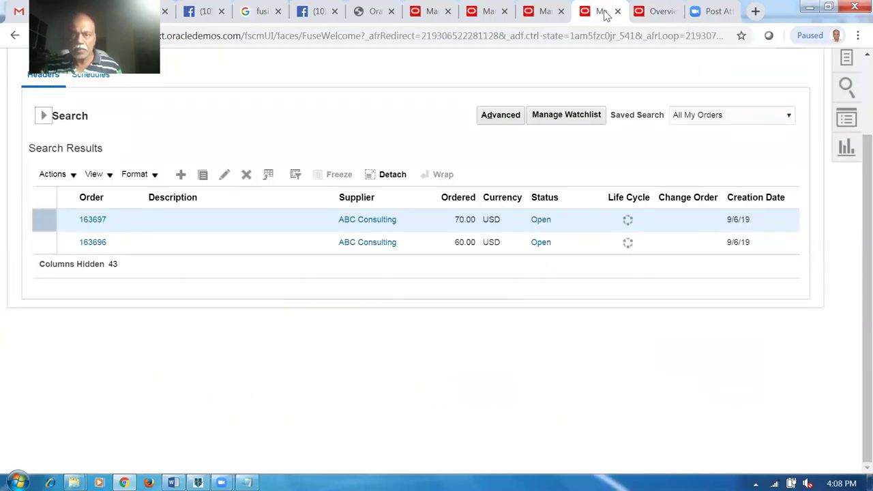
left_click(88, 221)
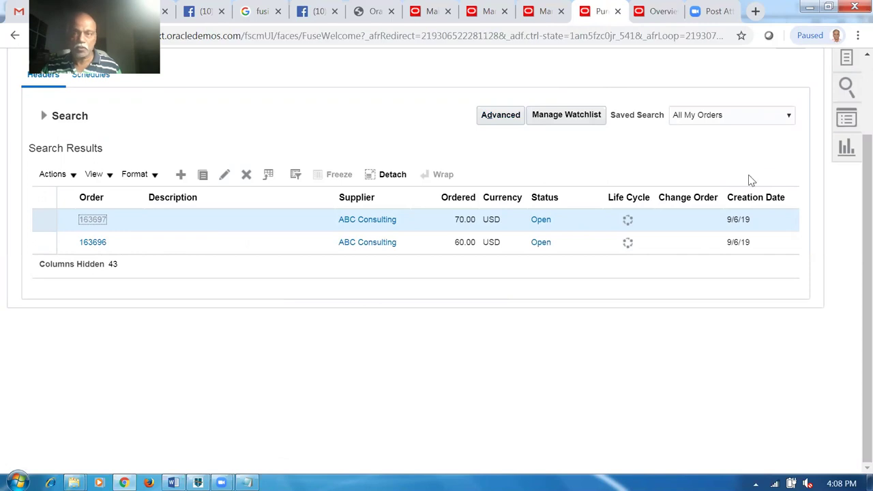
mouse_move(777, 188)
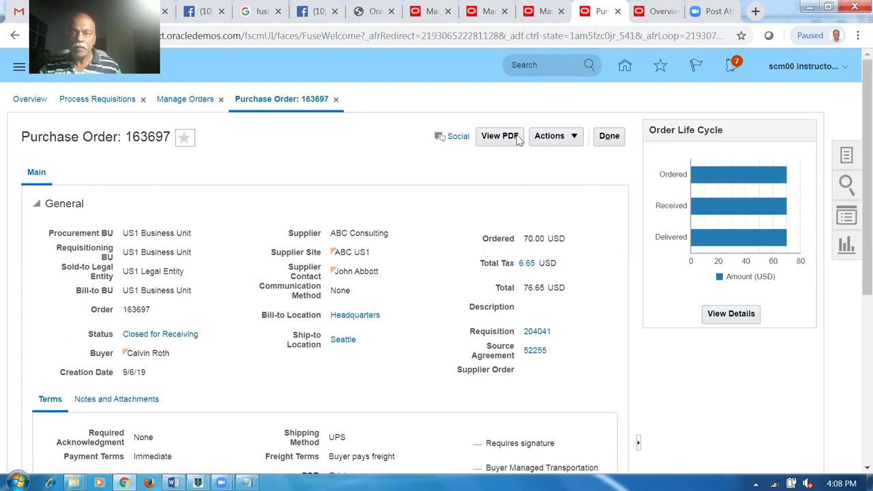
Refresh the sales order's orchestration process and check the back-to-back supply details of fulfillment line 1-1.
left_click(542, 14)
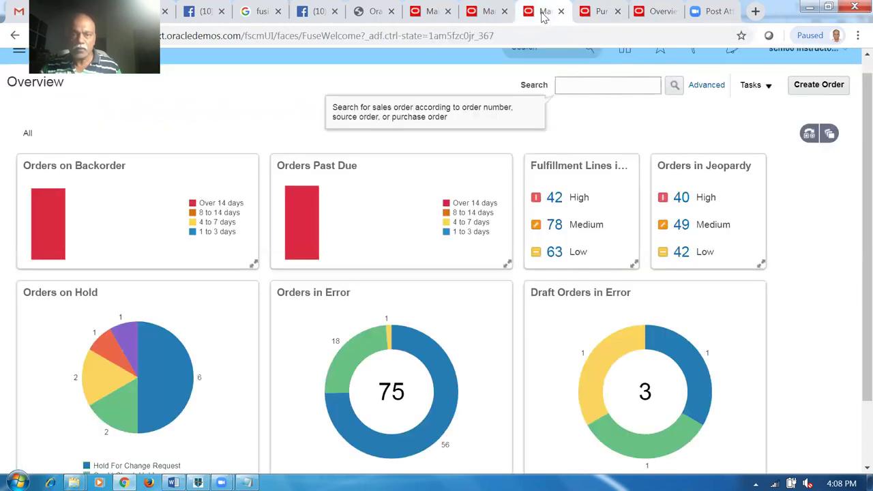
left_click(485, 11)
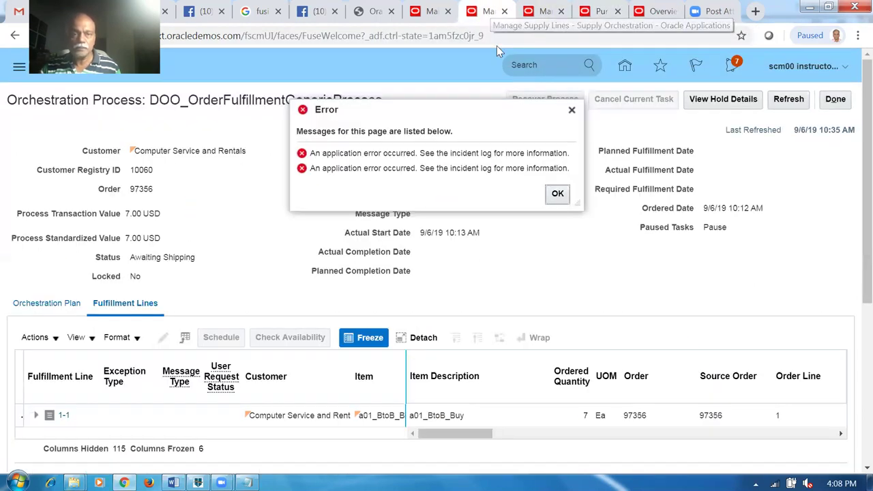
left_click(554, 195)
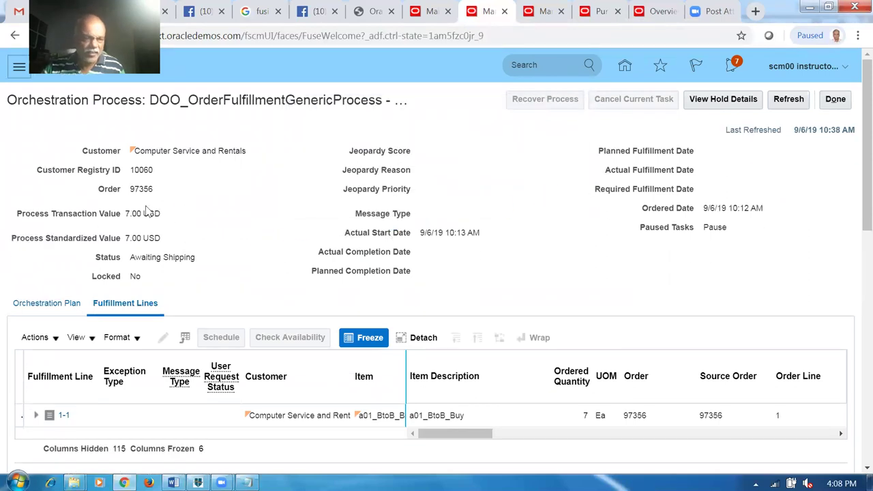
left_click(788, 101)
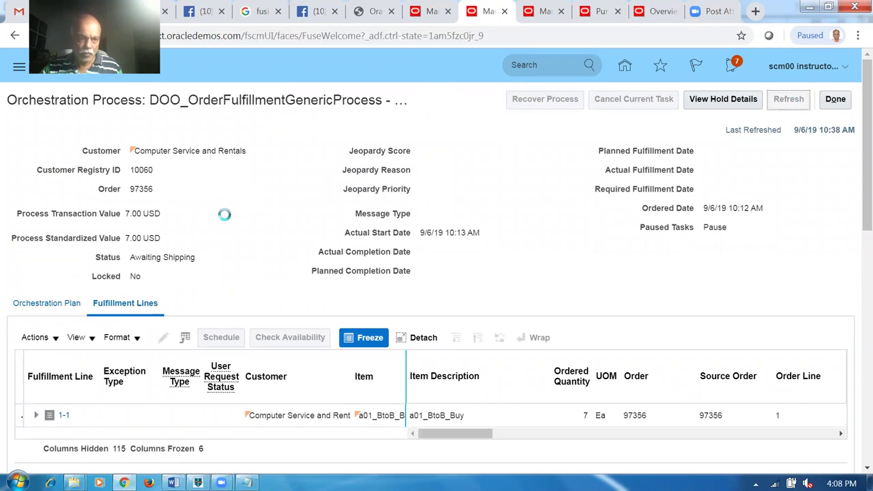
scroll(224, 215, "down", 5)
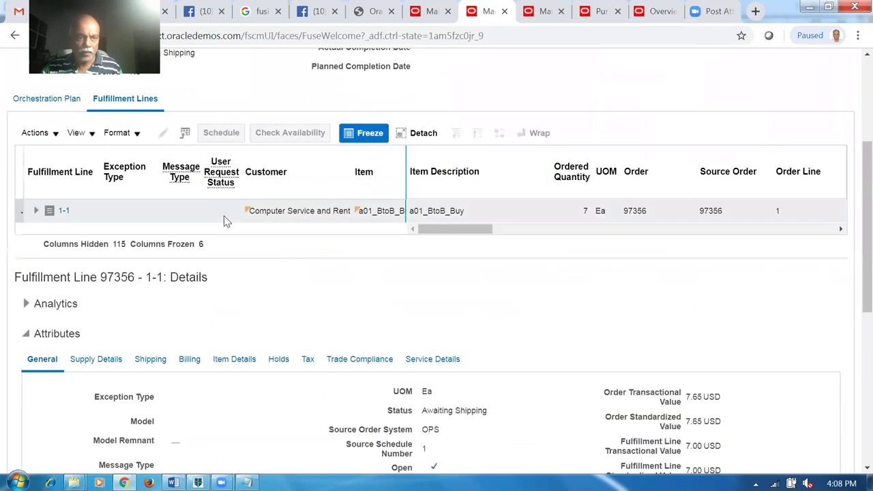
scroll(224, 218, "down", 2)
scroll(155, 195, "up", 2)
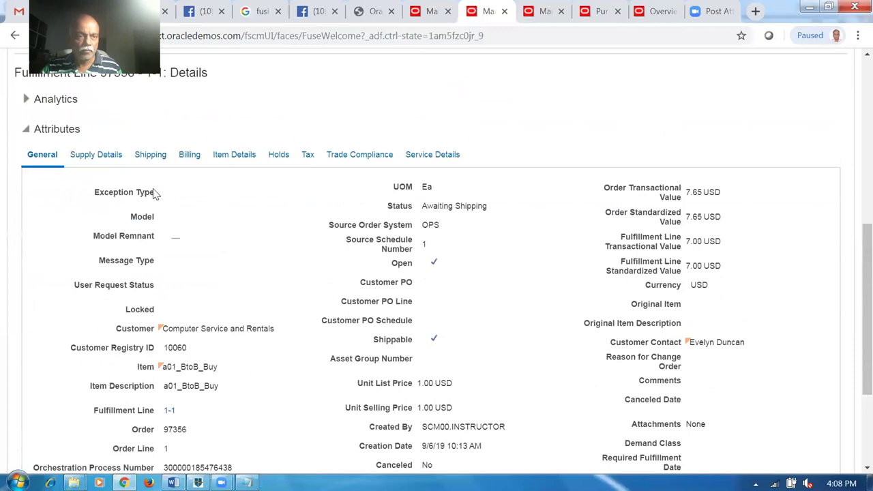
left_click(90, 159)
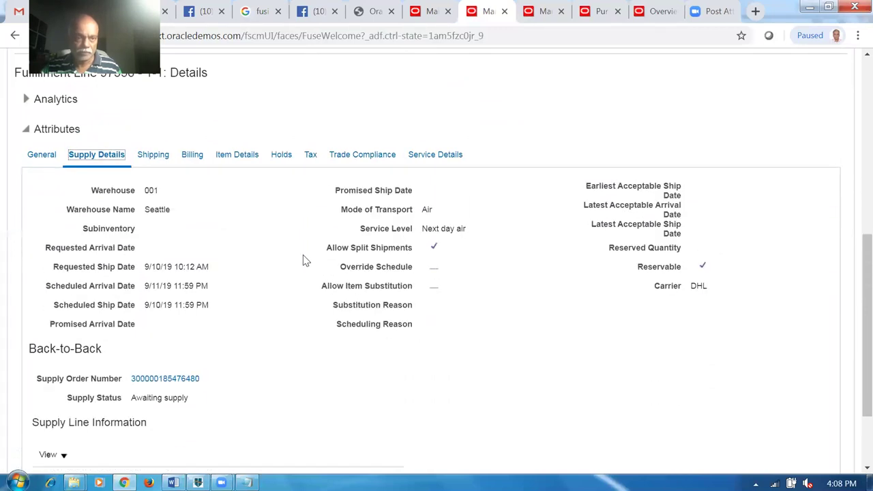
scroll(305, 259, "down", 3)
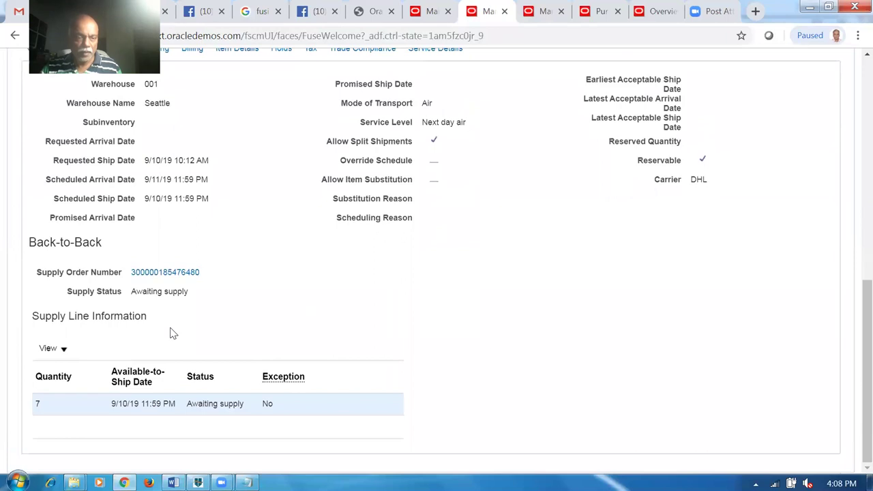
Open the linked back-to-back supply order, refresh it and examine the orchestration plan of supply line 1.1.
left_click(171, 272)
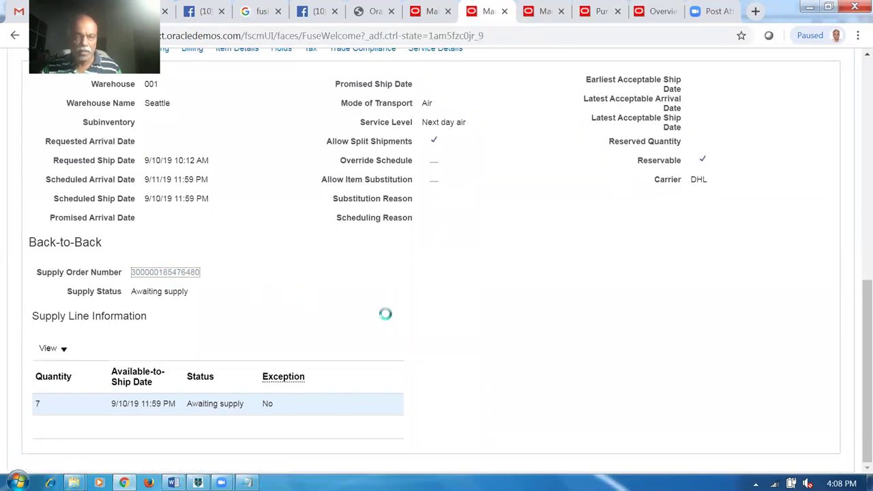
left_click(698, 102)
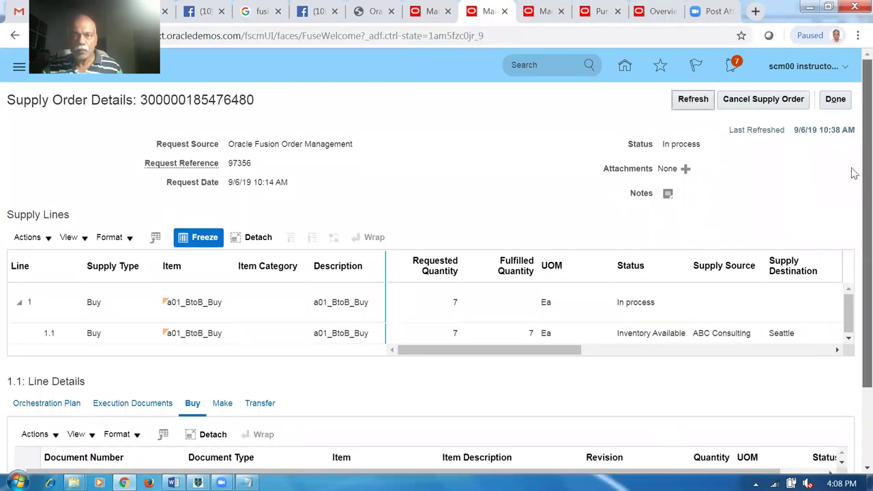
scroll(852, 204, "down", 3)
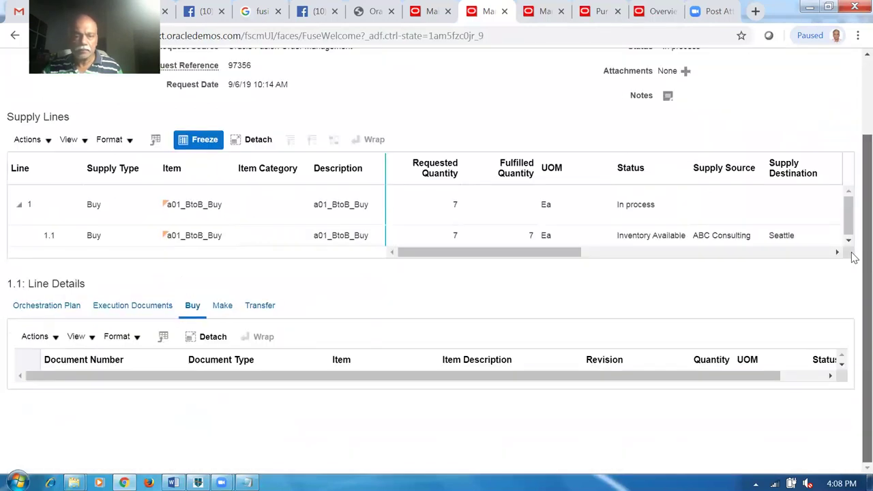
left_click(181, 237)
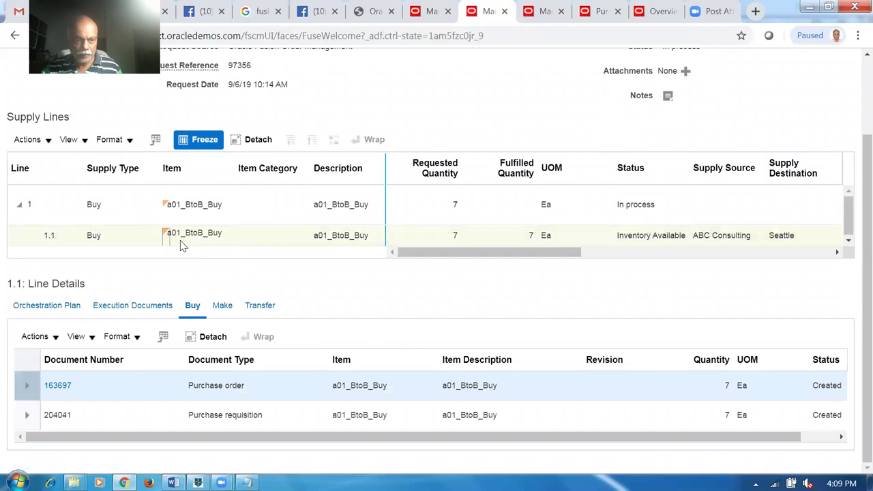
left_click(28, 309)
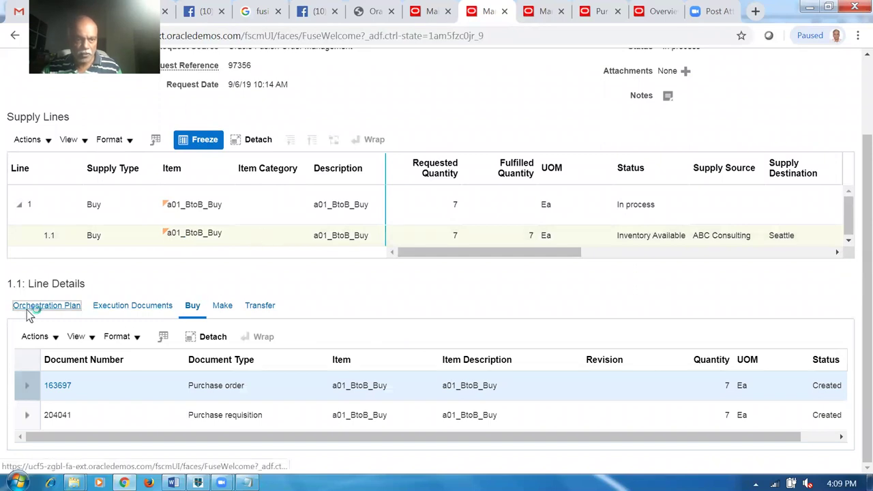
scroll(52, 331, "down", 2)
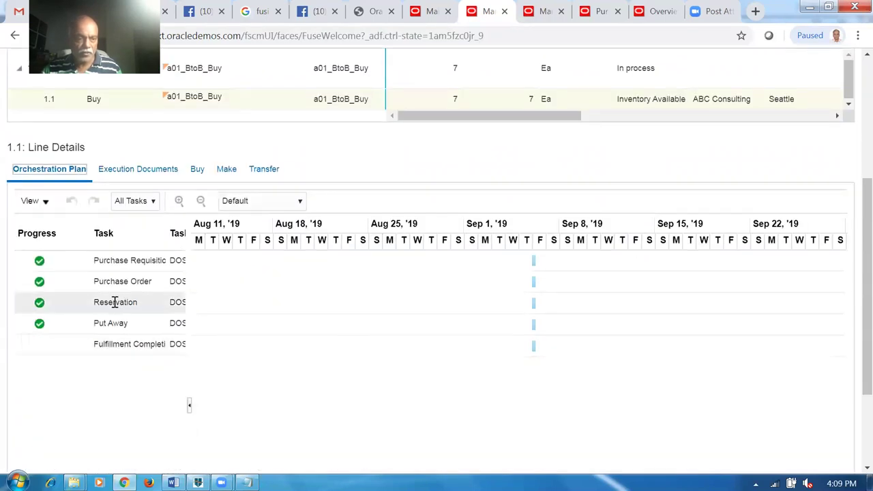
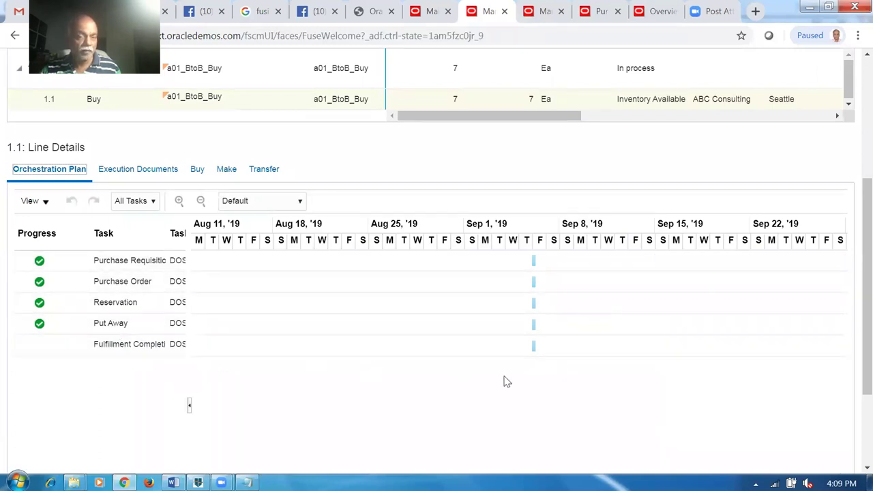
Refresh the supply order details to recheck the line statuses, and return to the sales order's orchestration process.
scroll(502, 380, "up", 1)
scroll(502, 379, "up", 3)
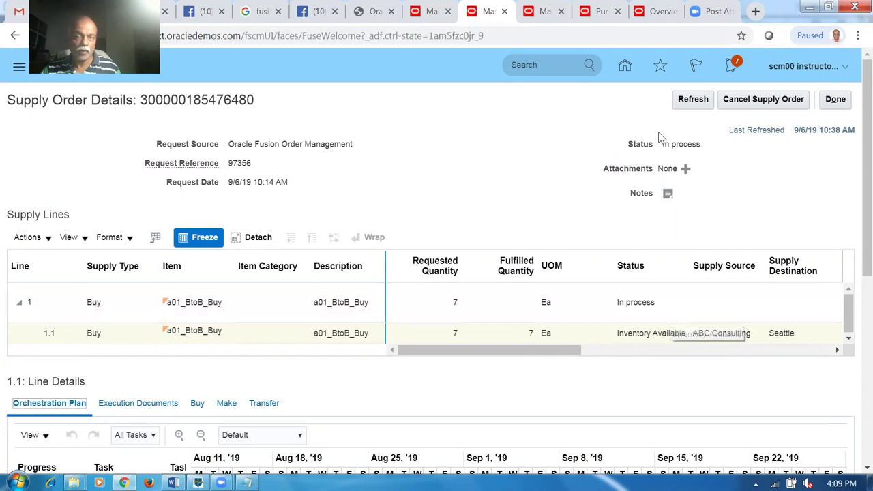
left_click(693, 100)
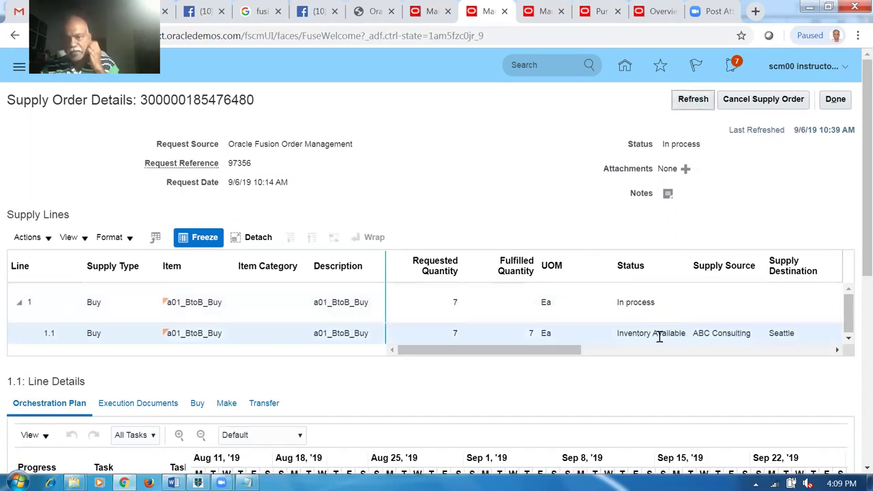
left_click(843, 102)
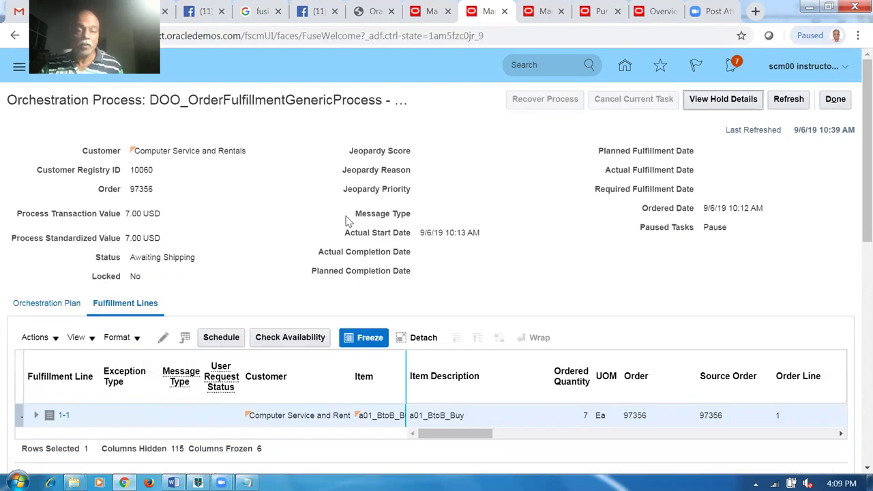
Check the back-to-back supply status and supply line information in the fulfillment line's supply details.
scroll(347, 222, "down", 5)
scroll(347, 222, "down", 3)
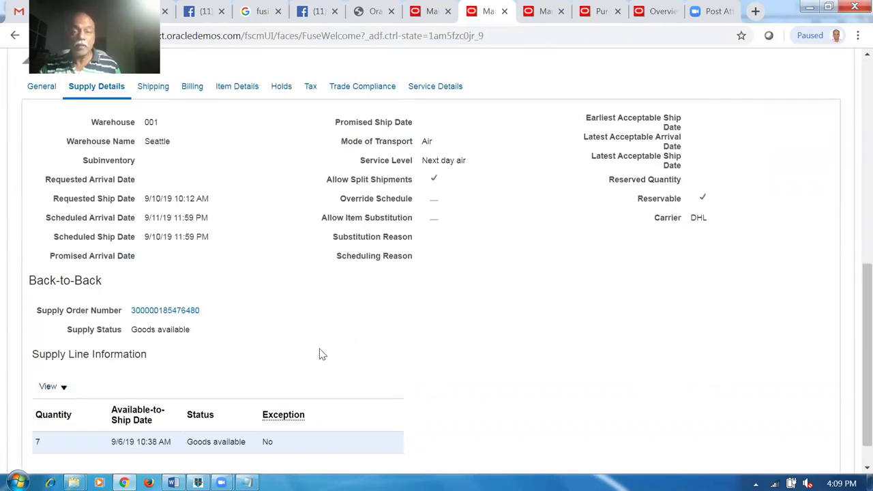
scroll(307, 291, "up", 4)
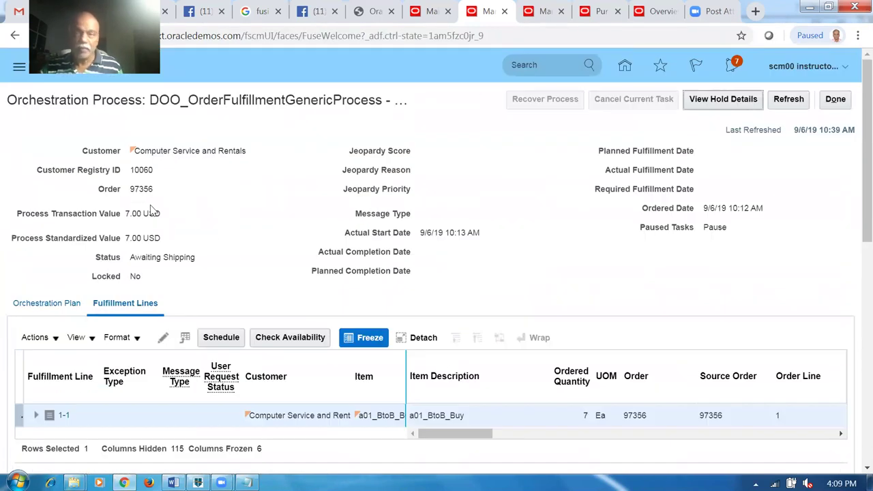
Close the ABC Consulting purchase order and Manage Orders pages, and open Inventory Management under Supply Chain Execution.
left_click(600, 12)
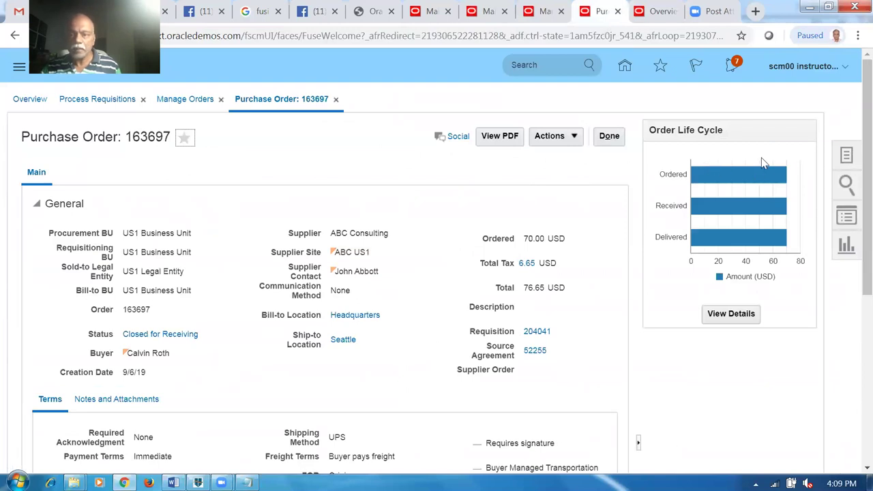
left_click(609, 136)
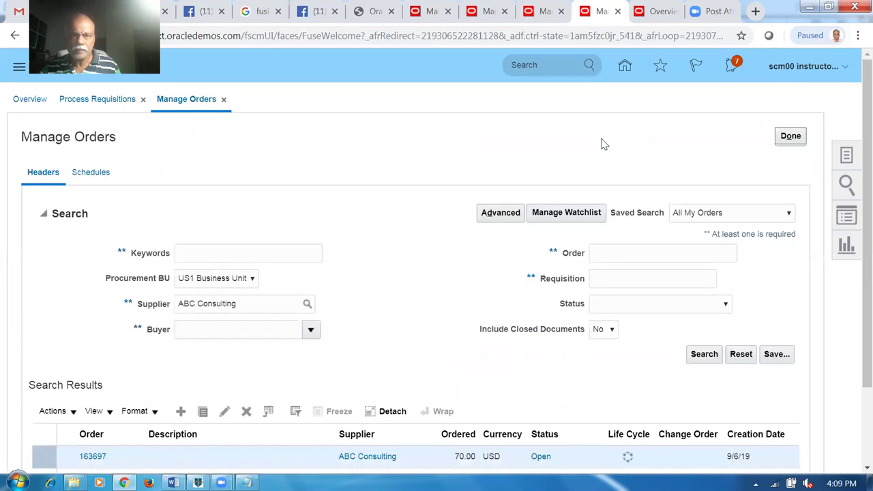
left_click(803, 137)
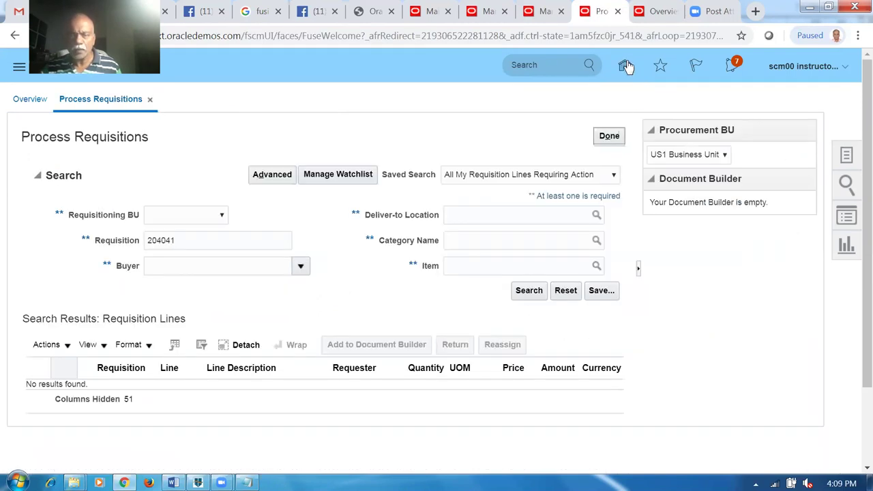
left_click(628, 64)
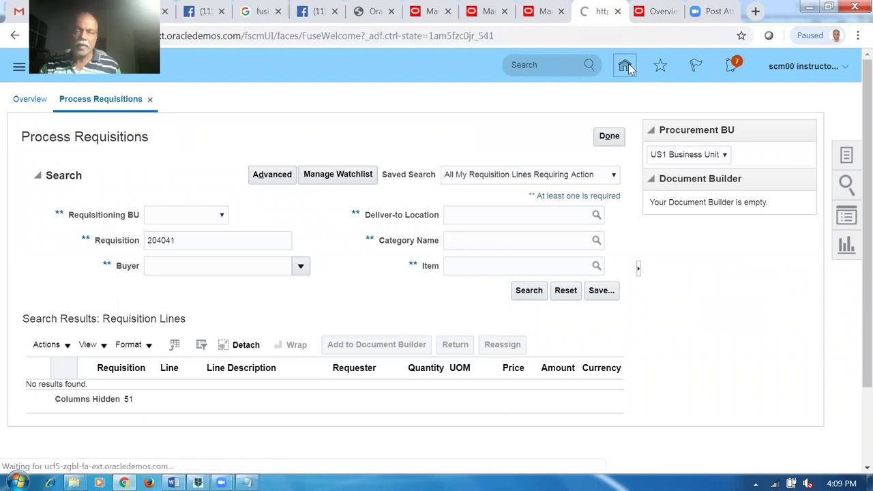
scroll(579, 253, "down", 2)
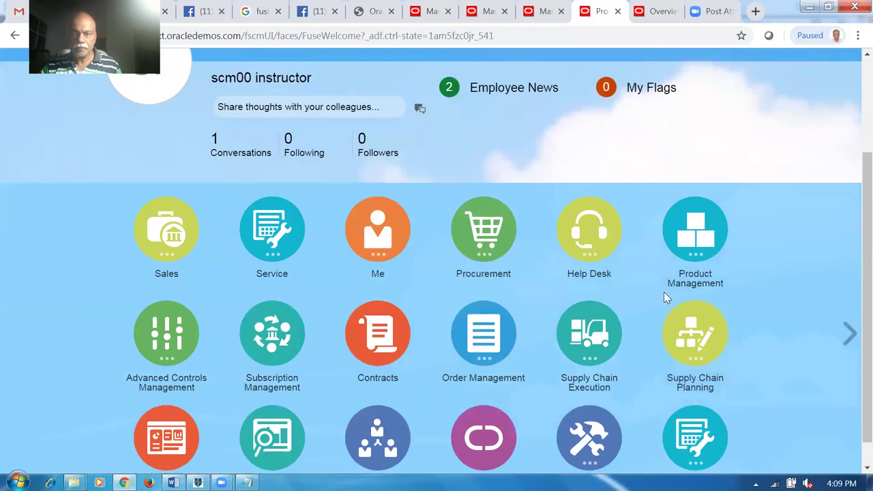
left_click(588, 347)
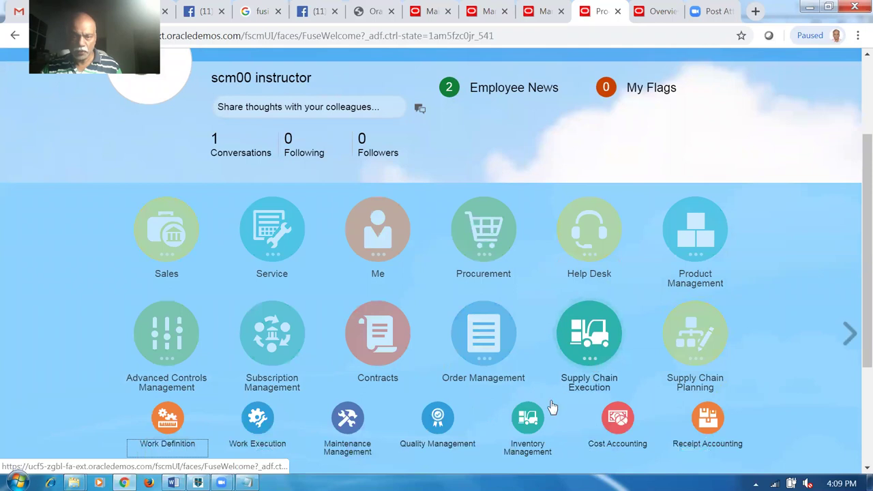
left_click(527, 417)
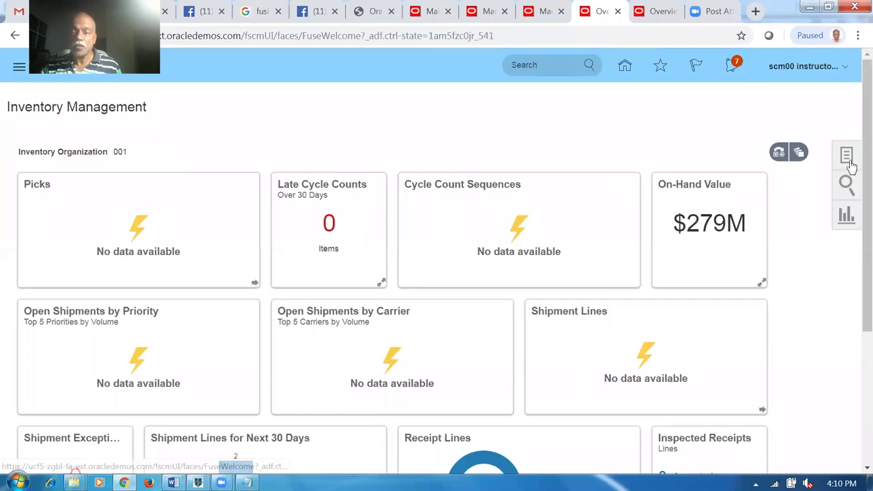
Open the Manage Shipment Lines task from the Shipments tasks and check the order notes in Notepad.
left_click(846, 155)
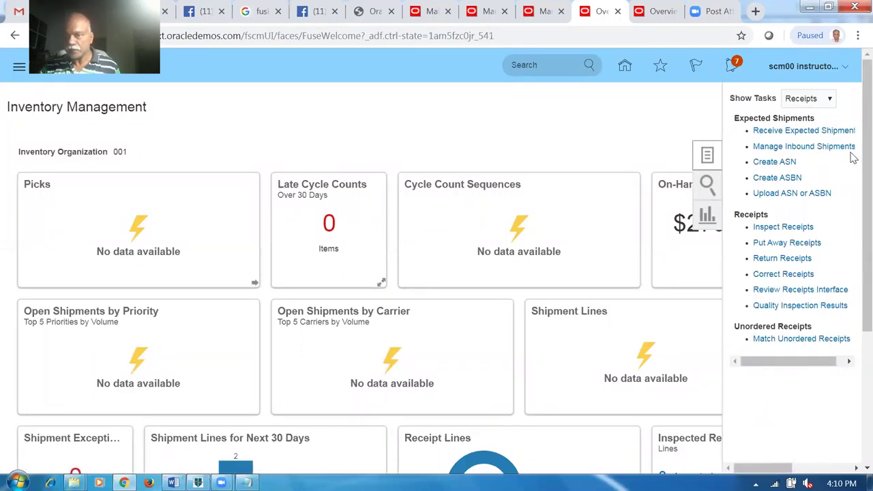
left_click(801, 101)
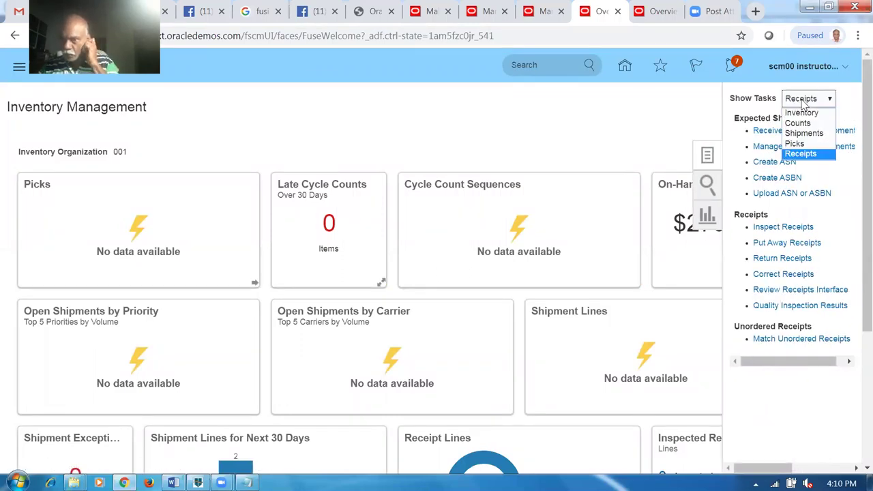
left_click(799, 132)
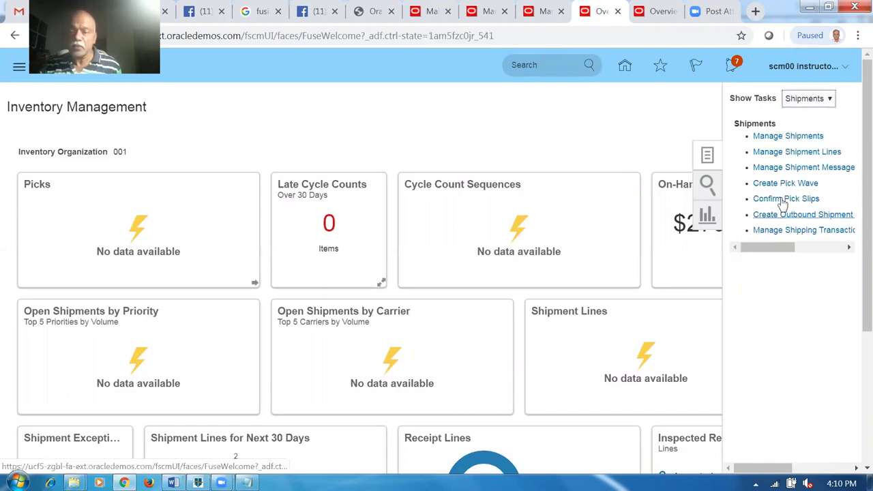
left_click(788, 153)
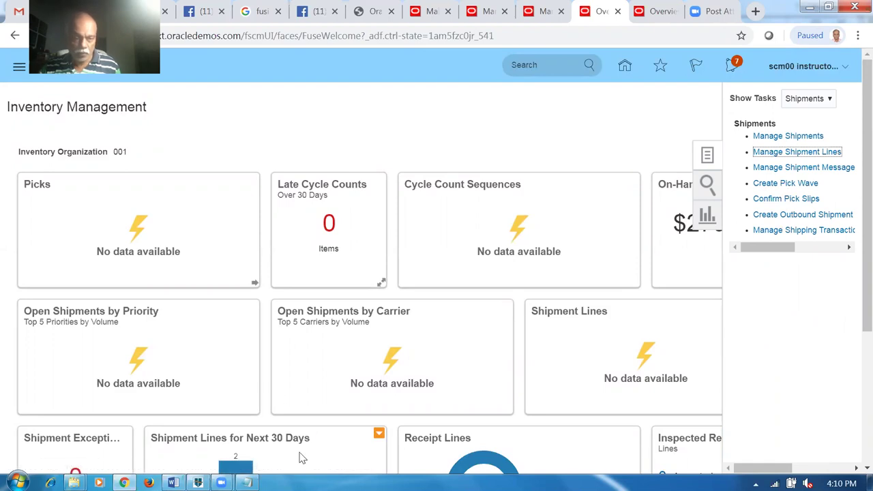
left_click(247, 482)
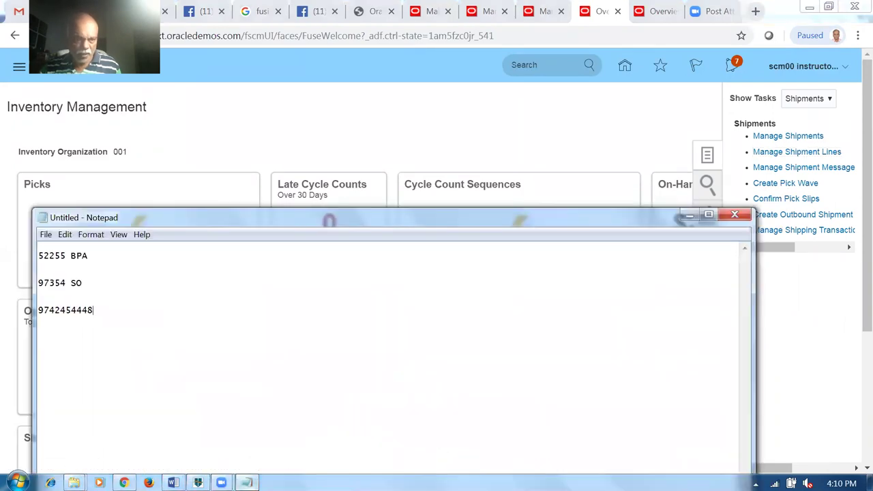
left_click(690, 214)
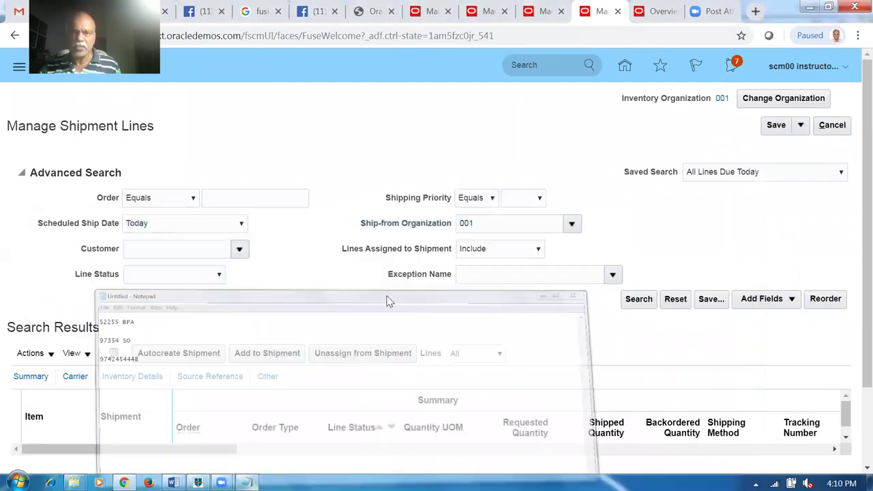
Search the shipment lines scheduled for today by the sales order number.
left_click(288, 199)
type("97356")
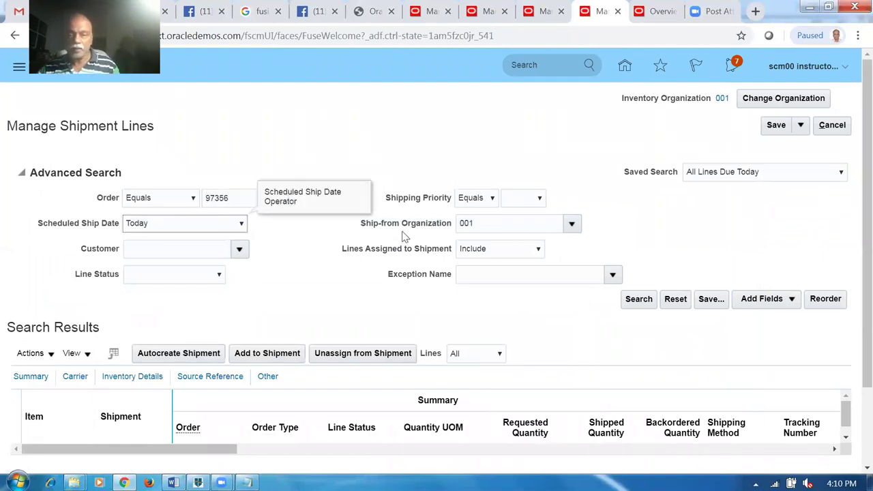
left_click(644, 306)
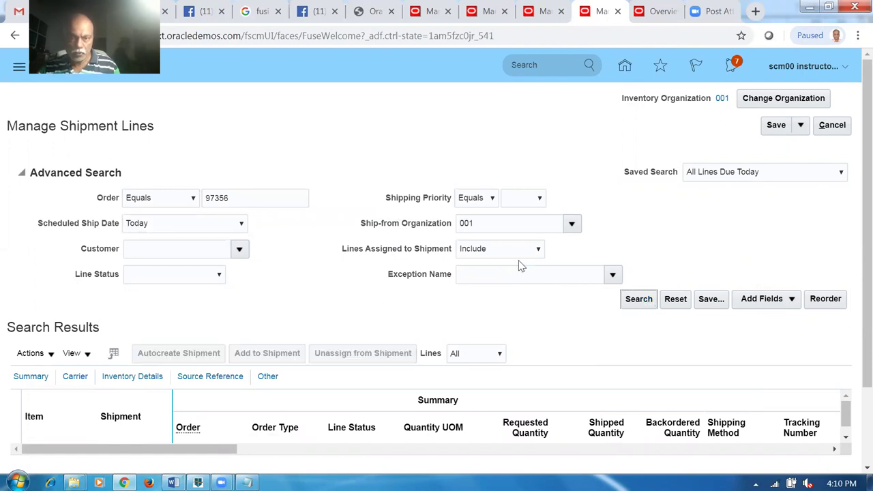
Set the scheduled ship date filter to before 9/25/19 10:40 AM and search for the order's shipment line again.
left_click(159, 224)
left_click(138, 238)
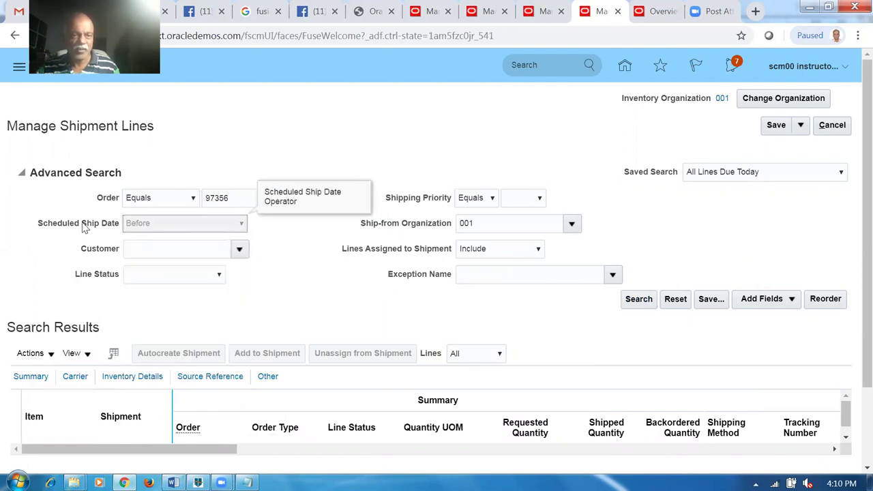
left_click(356, 222)
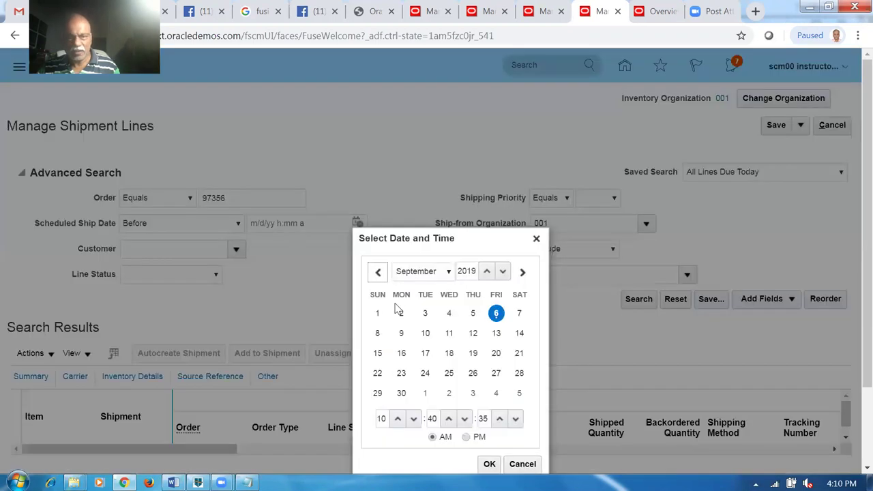
left_click(449, 373)
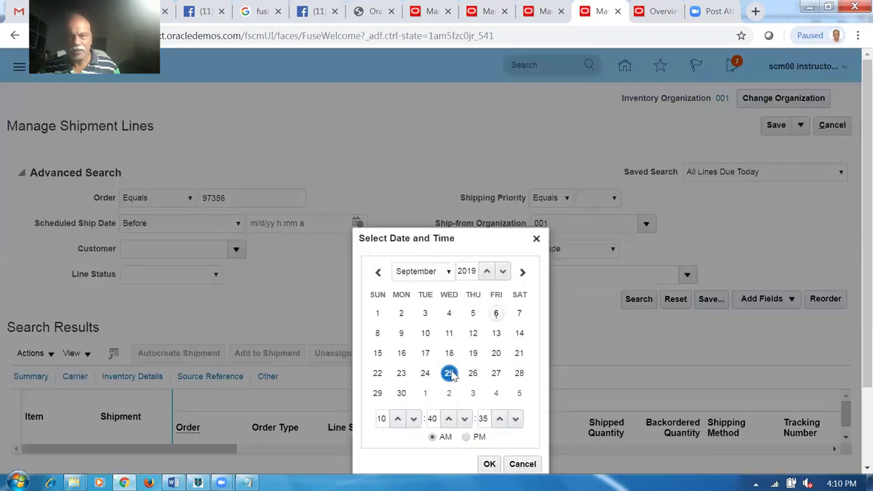
left_click(488, 463)
left_click(648, 305)
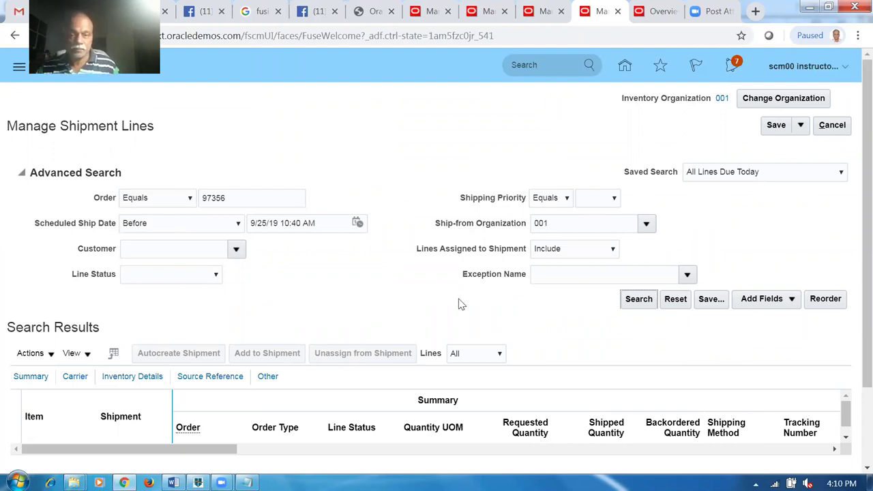
left_click(656, 299)
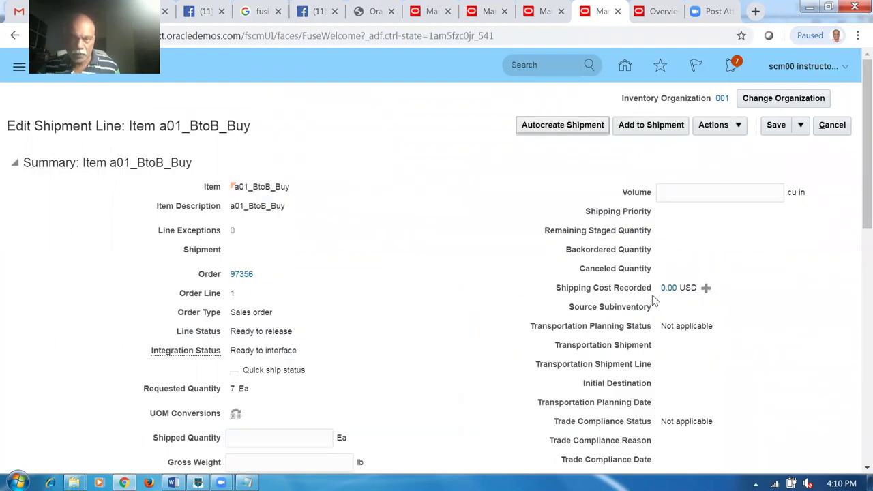
Pick release the a01_BtoB_Buy shipment line, acknowledge the request and check the line status.
left_click(713, 125)
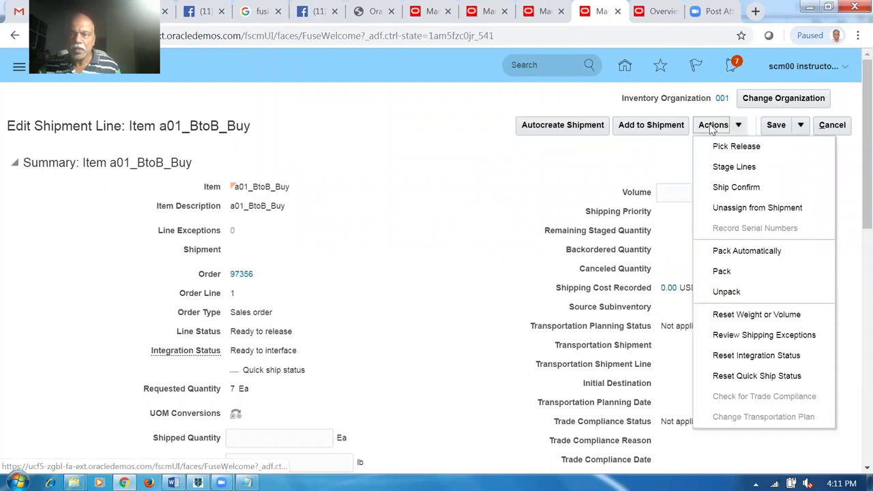
left_click(733, 149)
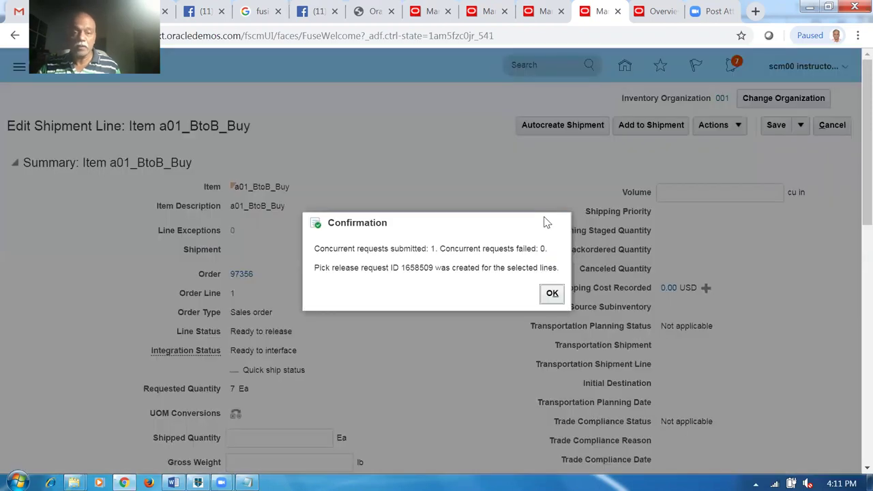
left_click(549, 294)
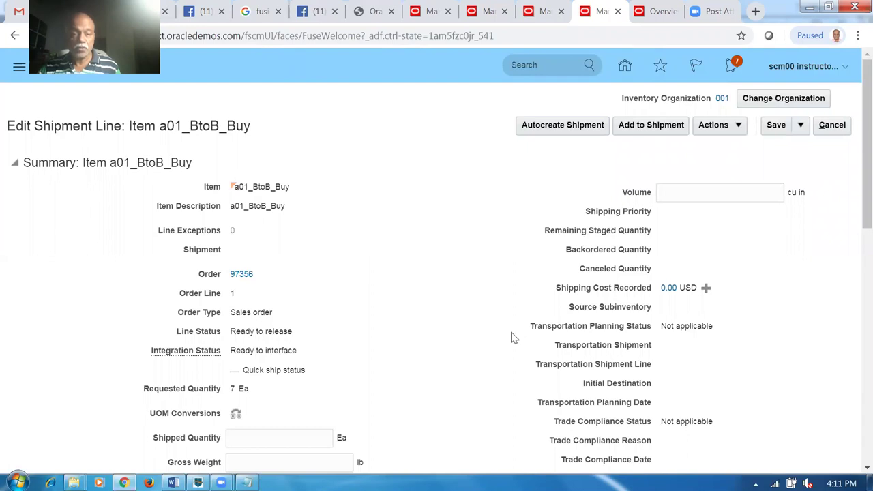
left_click_drag(240, 332, 280, 338)
left_click(406, 313)
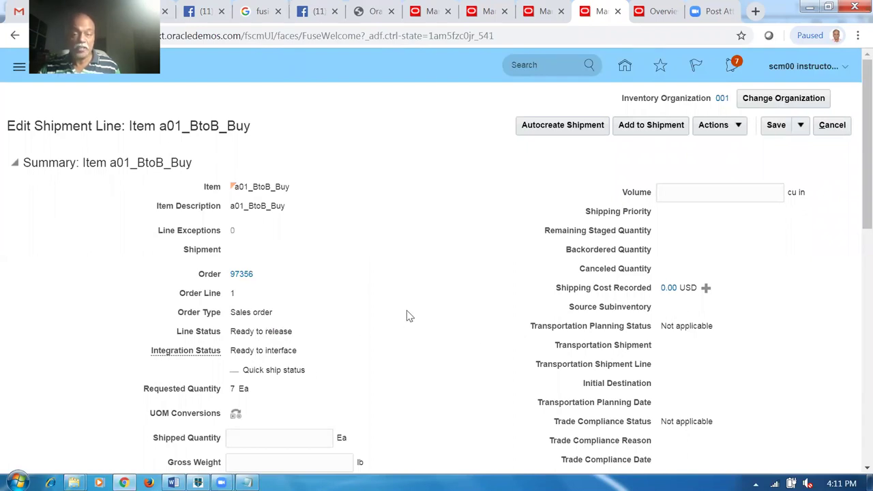
Save and close the shipment line, rerun the shipment line search and recheck the line's status.
left_click(800, 125)
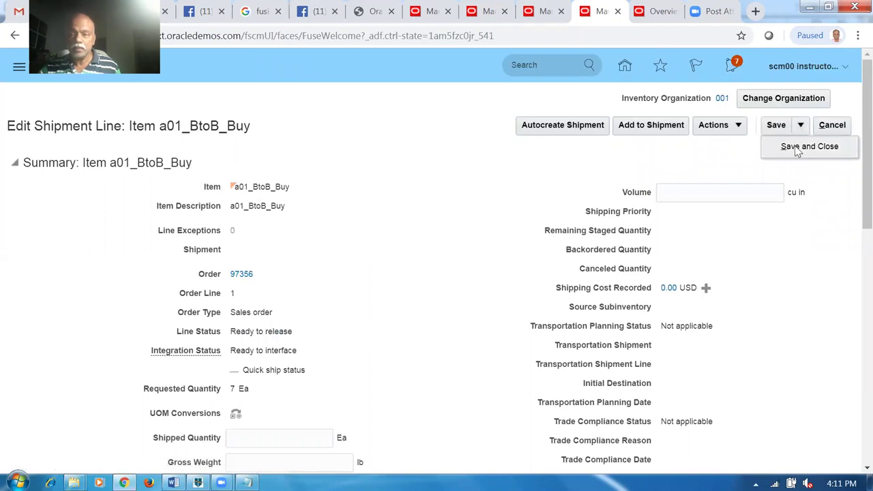
left_click(794, 148)
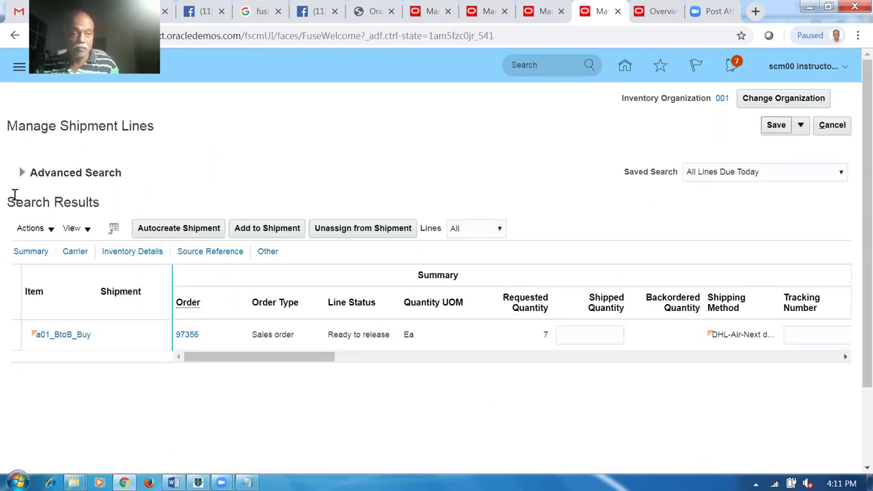
left_click(23, 176)
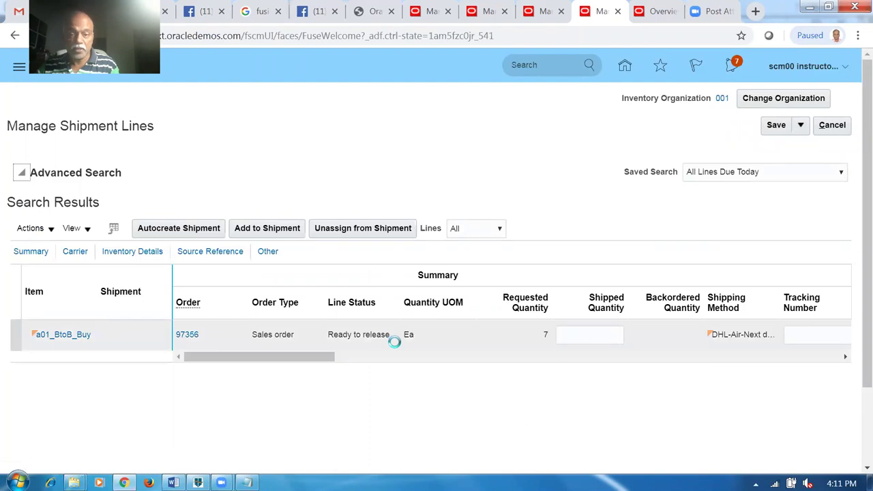
left_click(639, 300)
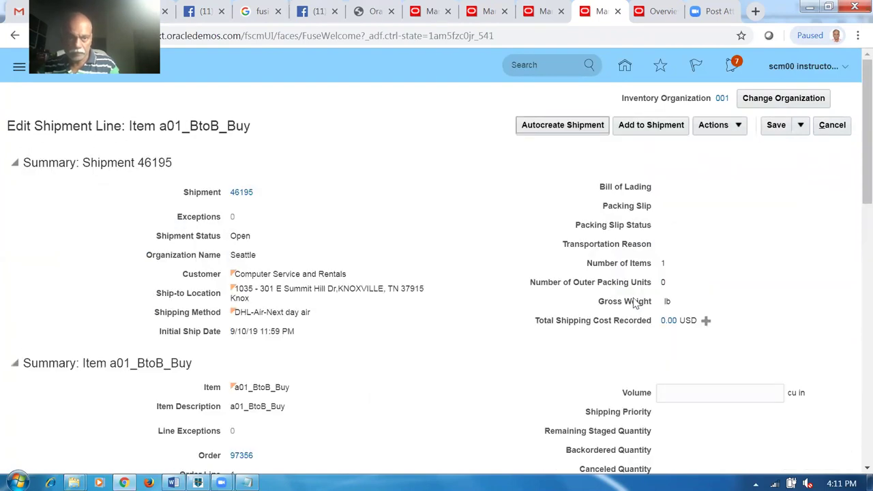
scroll(634, 303, "down", 2)
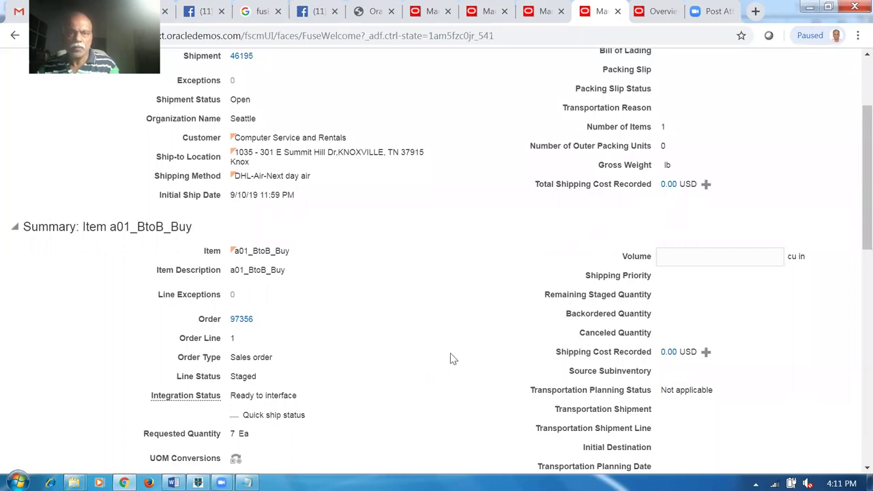
scroll(446, 353, "up", 2)
Open the shipment containing the a01_BtoB_Buy line, ship confirm it and accept the weight and volume warnings.
left_click(242, 193)
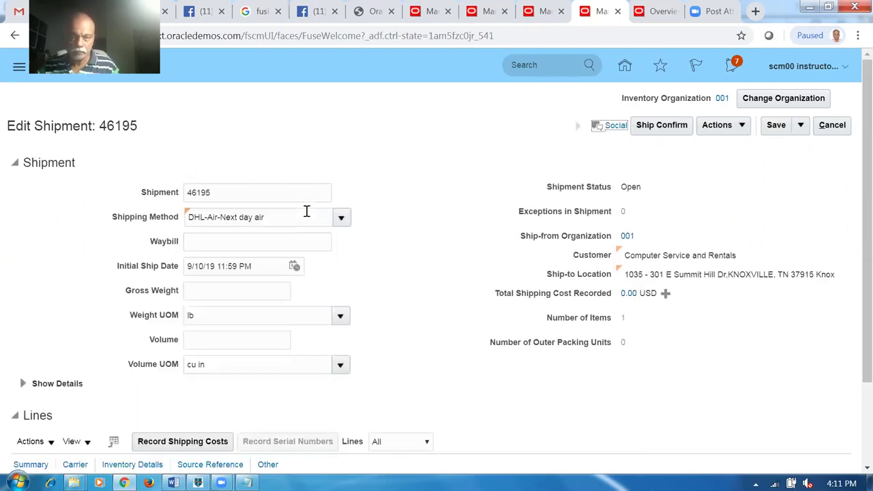
scroll(430, 215, "down", 3)
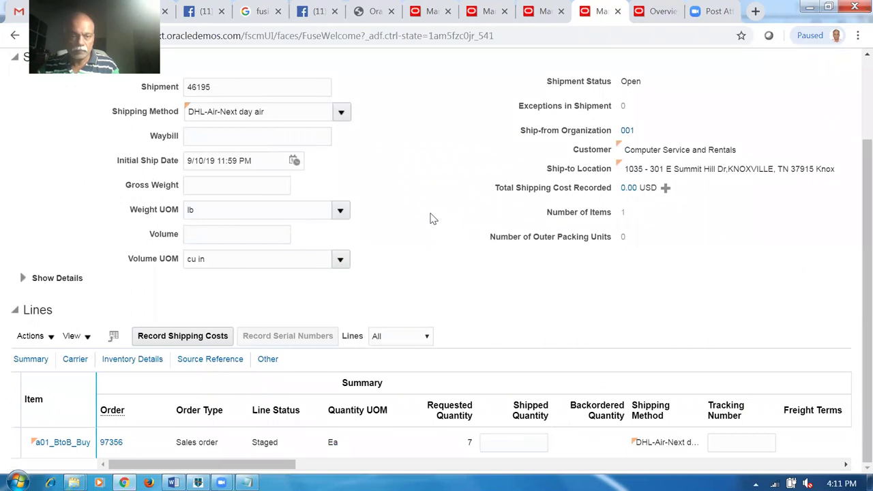
scroll(597, 256, "up", 3)
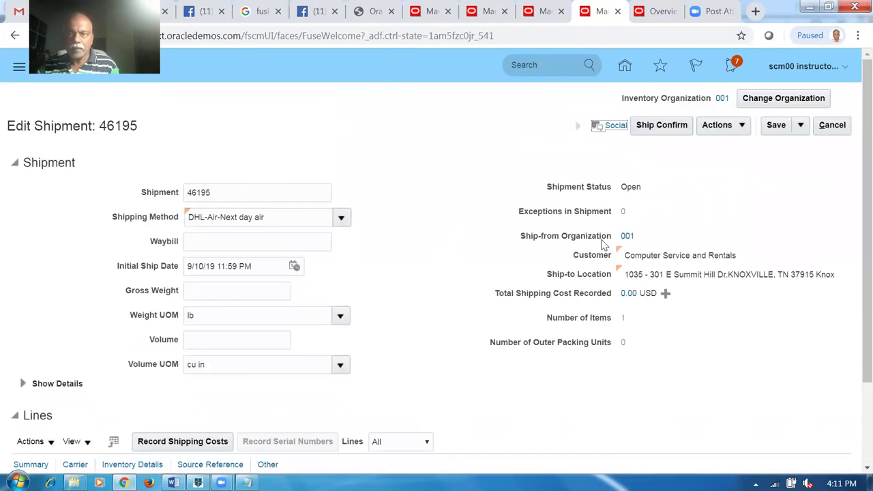
left_click(661, 126)
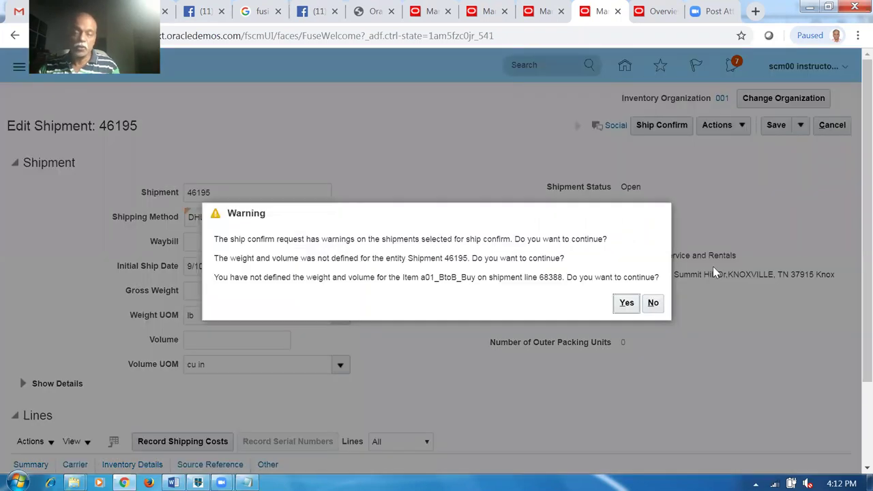
left_click(627, 303)
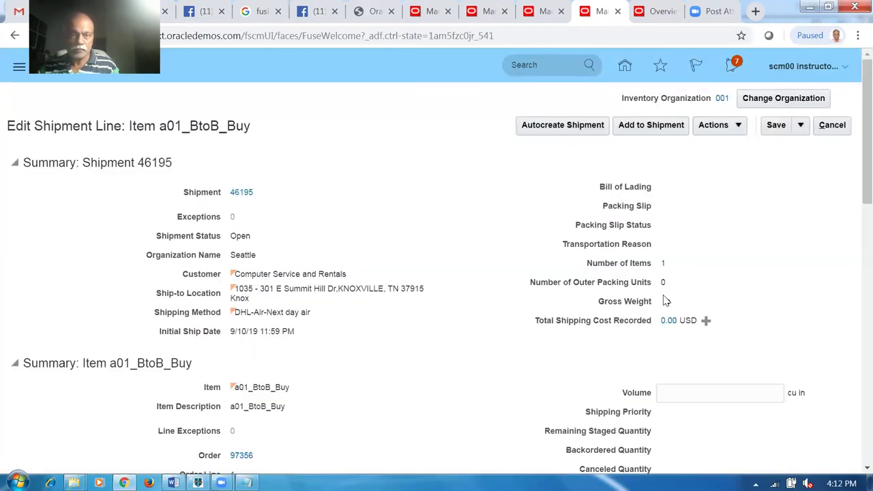
Save and close the a01_BtoB_Buy shipment line and check its line status in the search results.
left_click(802, 126)
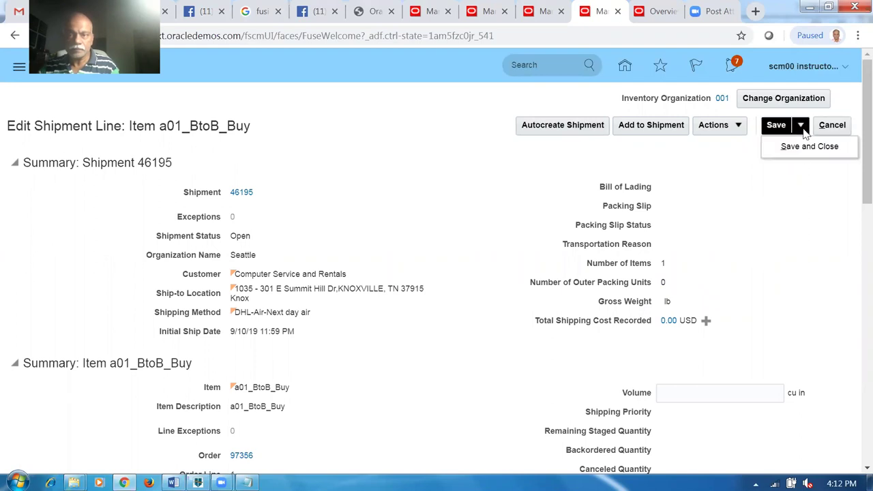
left_click(804, 148)
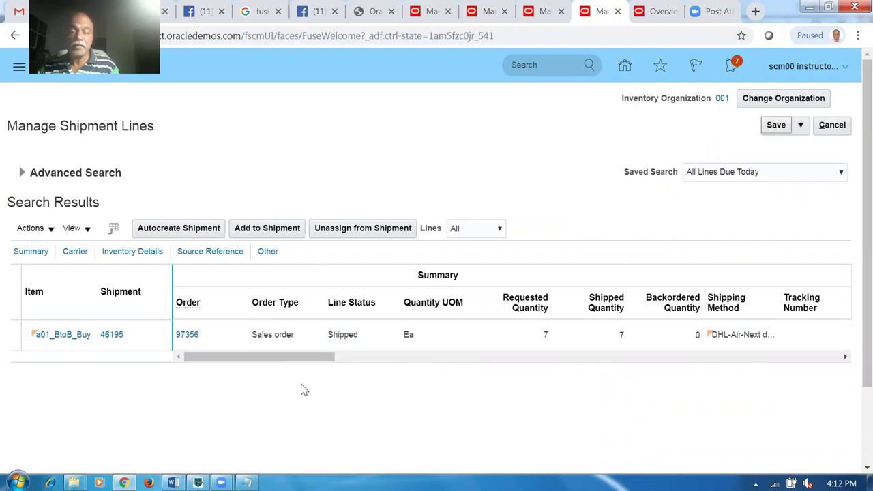
mouse_move(298, 359)
left_mouse_down()
mouse_move(316, 359)
mouse_move(297, 366)
left_mouse_up()
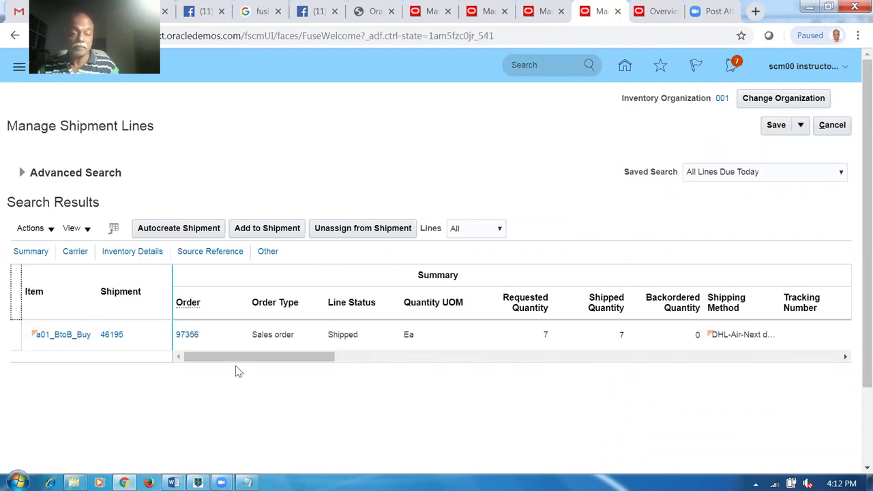
Switch to the order's orchestration process, refresh it and check the status and supply details of fulfillment line 1-1.
left_click(492, 12)
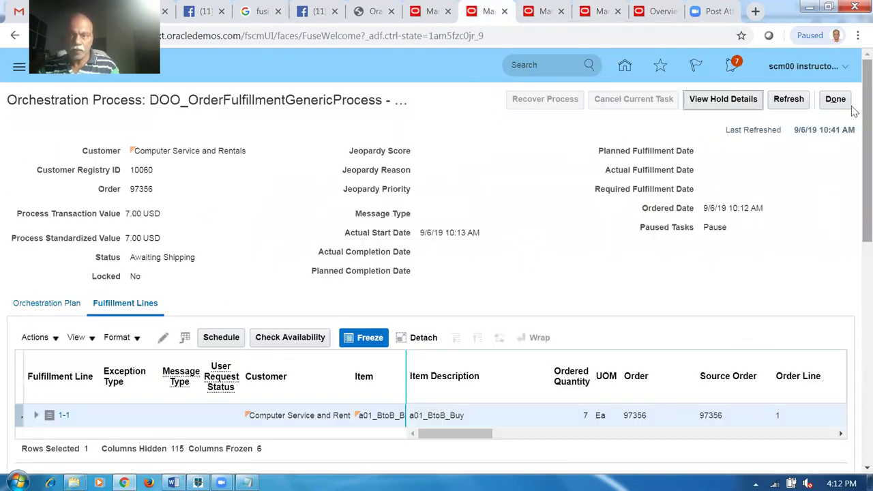
left_click(794, 101)
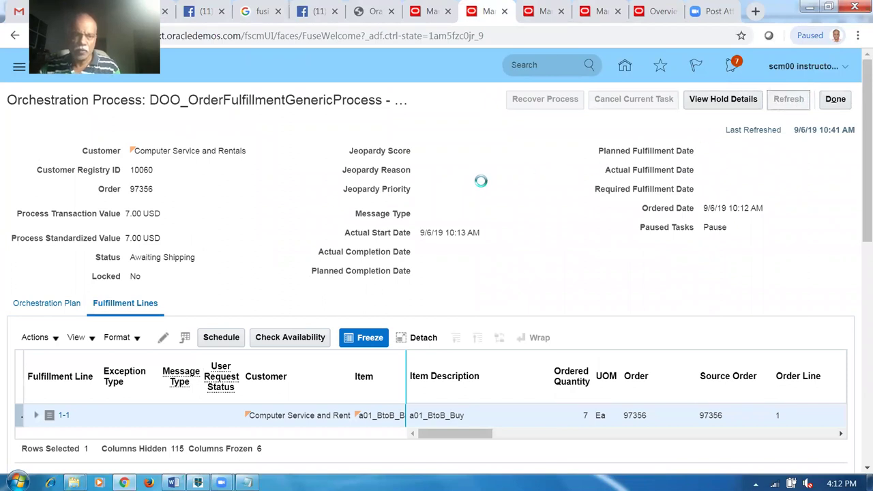
scroll(481, 186, "down", 2)
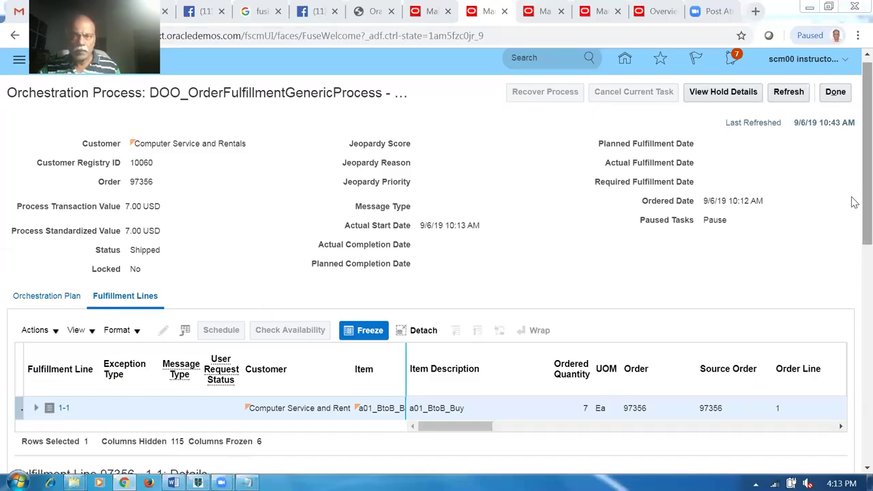
scroll(854, 320, "down", 2)
scroll(853, 325, "down", 5)
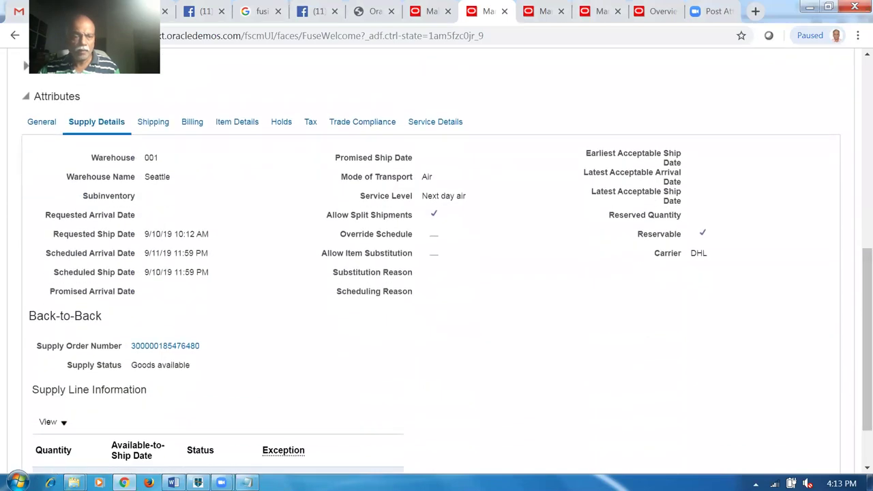
Open the back-to-back supply order, review the orchestration plan tasks of supply line 1.1 and return to the orchestration process.
left_click(169, 345)
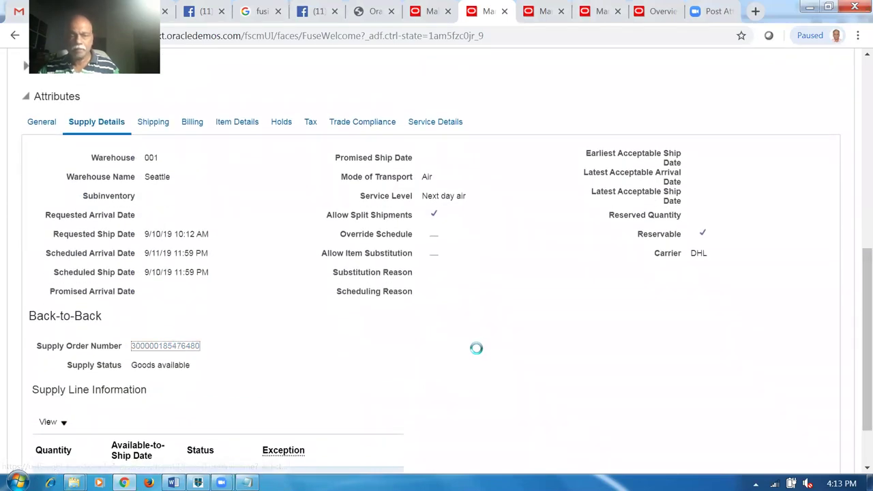
left_click(253, 333)
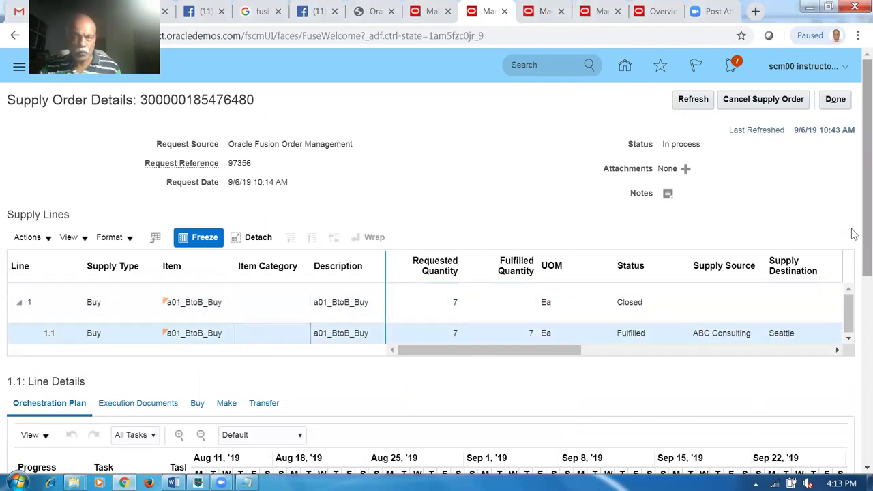
scroll(849, 352, "down", 3)
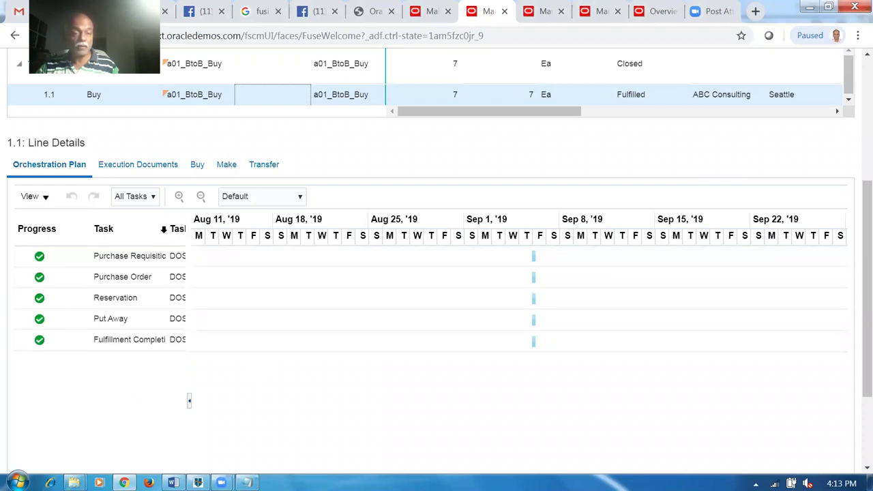
left_click_drag(167, 228, 193, 235)
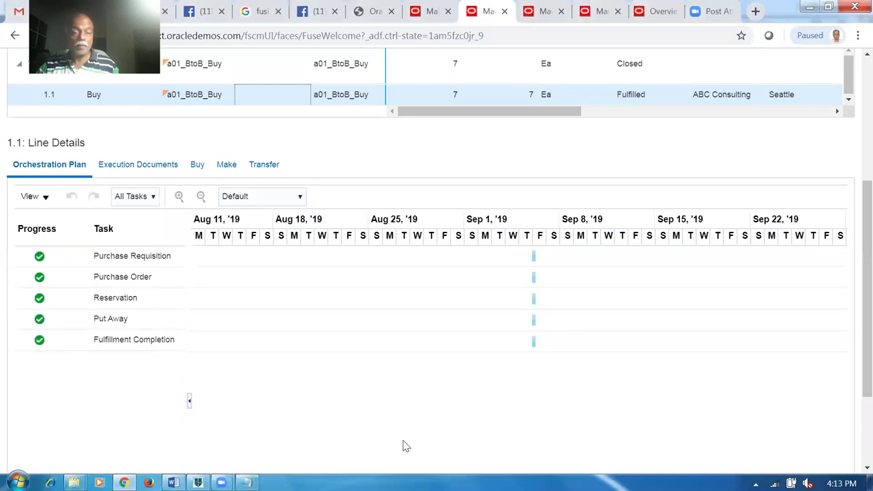
scroll(602, 434, "up", 5)
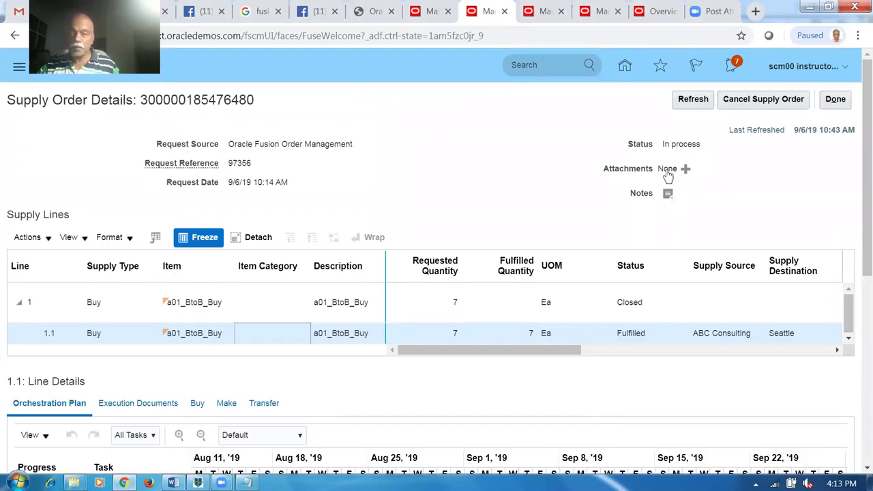
left_click(845, 99)
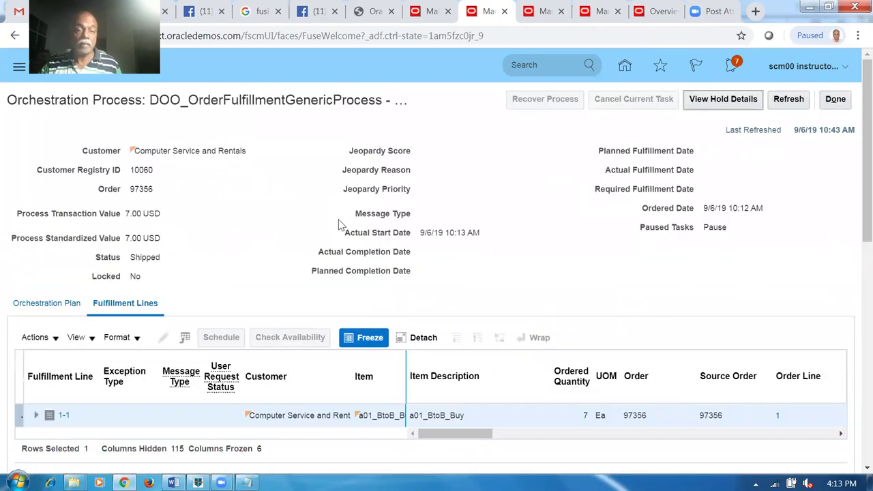
Refresh the orchestration process again and go back through the fulfillment view to the sales order page.
left_click(788, 98)
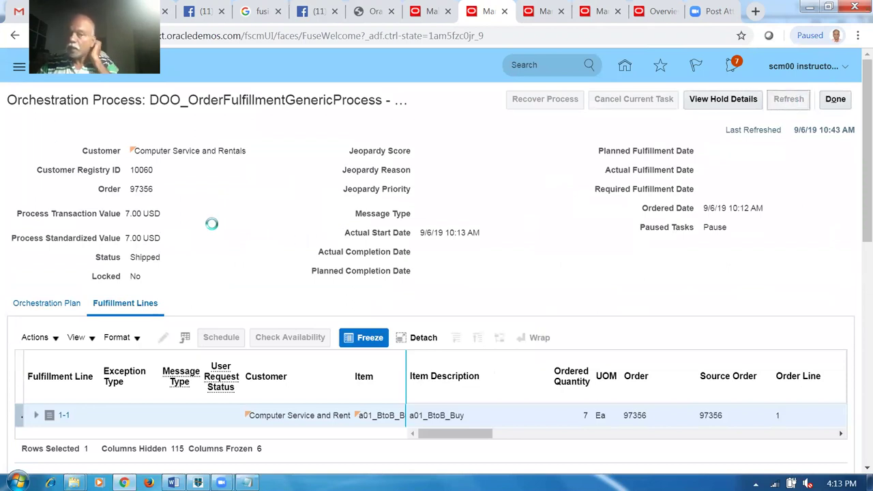
left_click(788, 99)
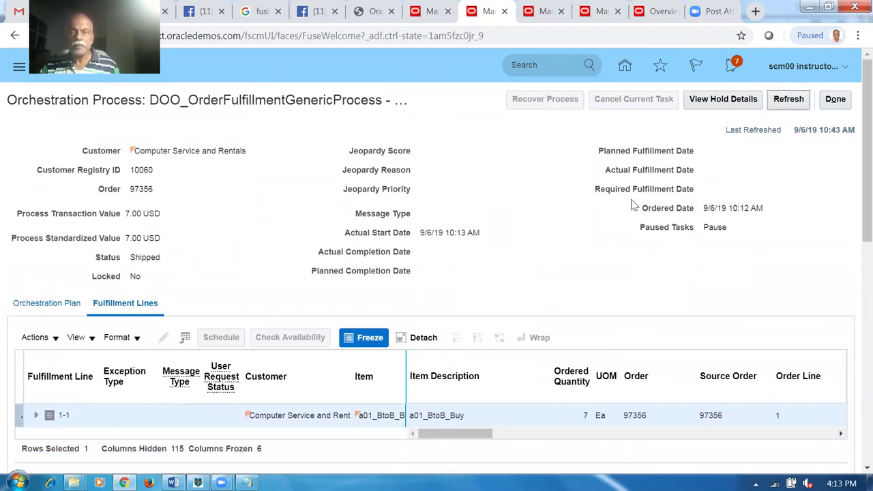
left_click(847, 104)
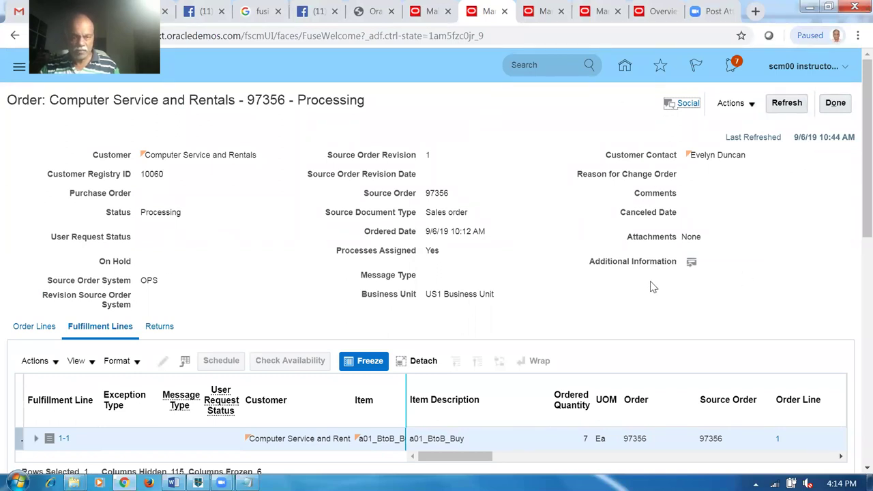
left_click(835, 103)
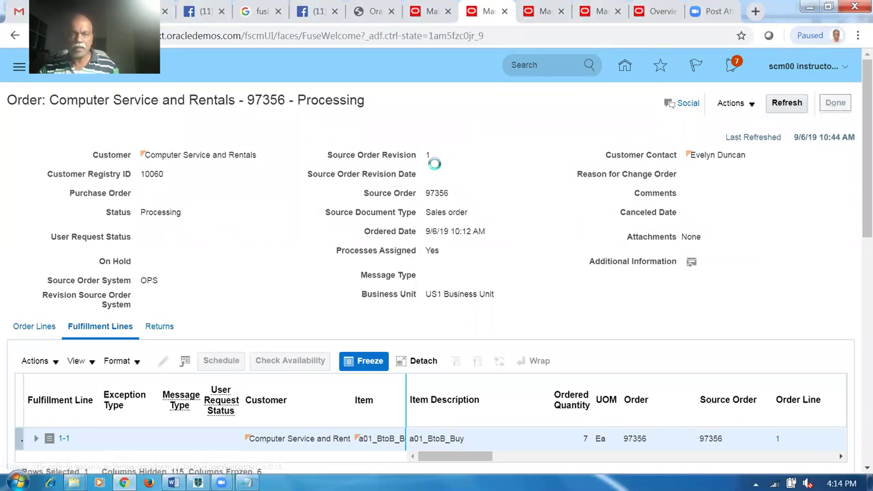
Refresh the sales order, check the status of its a01_BtoB_Buy line and close the order.
scroll(396, 316, "down", 2)
scroll(457, 293, "up", 2)
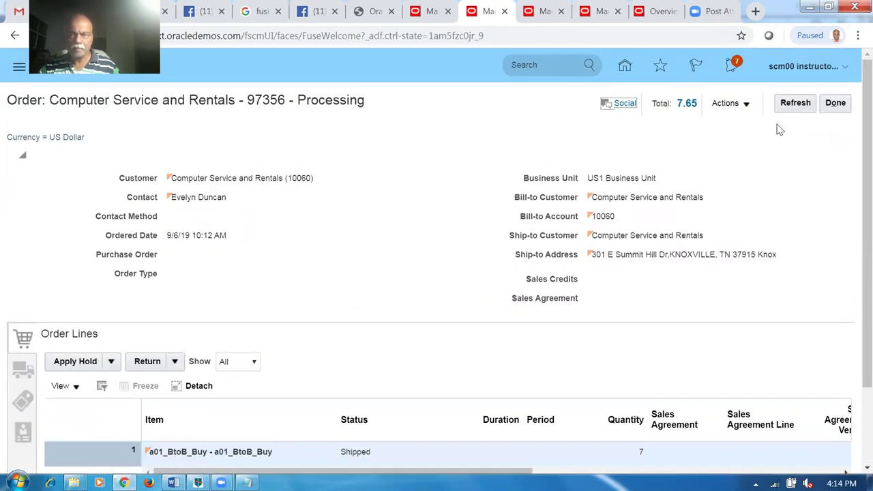
left_click(795, 103)
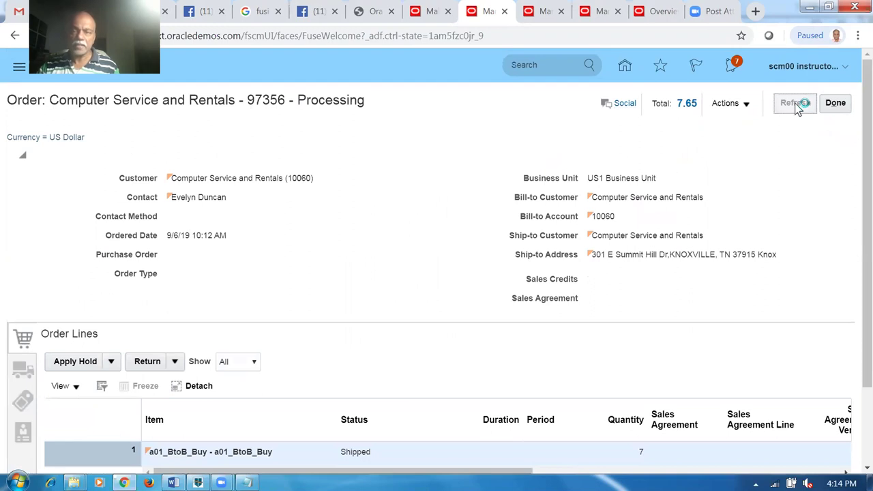
scroll(402, 205, "down", 2)
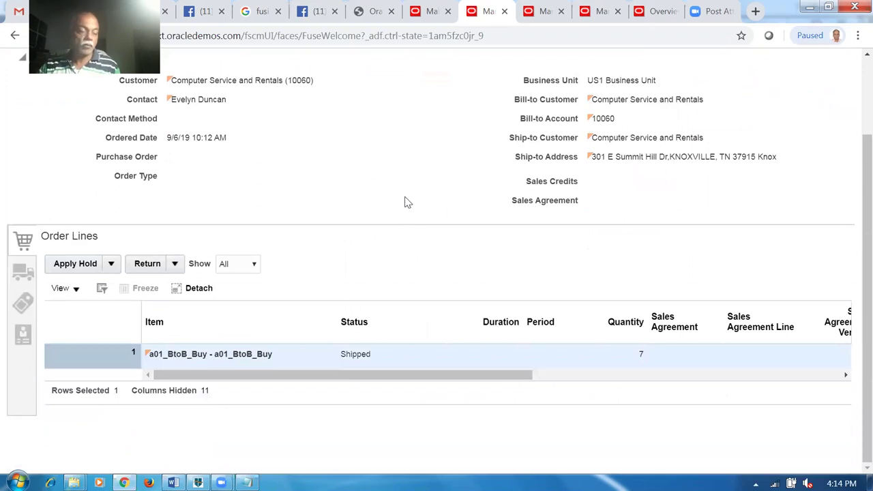
scroll(405, 202, "up", 2)
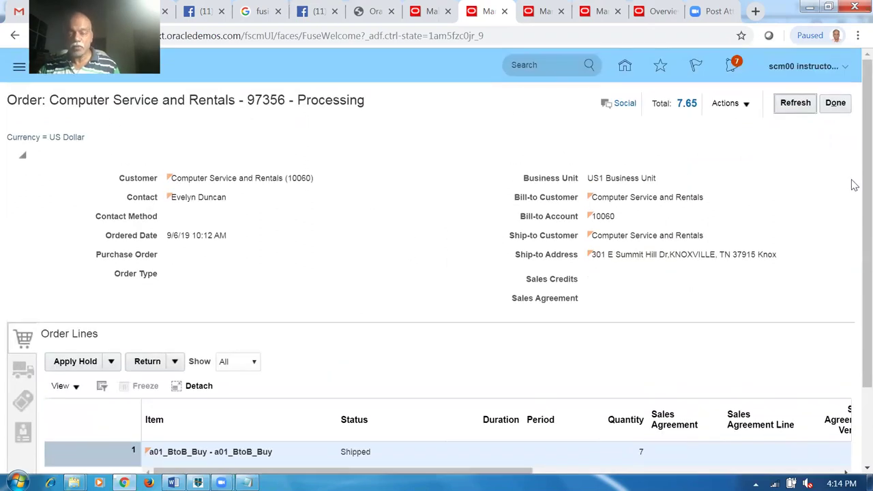
left_click(841, 103)
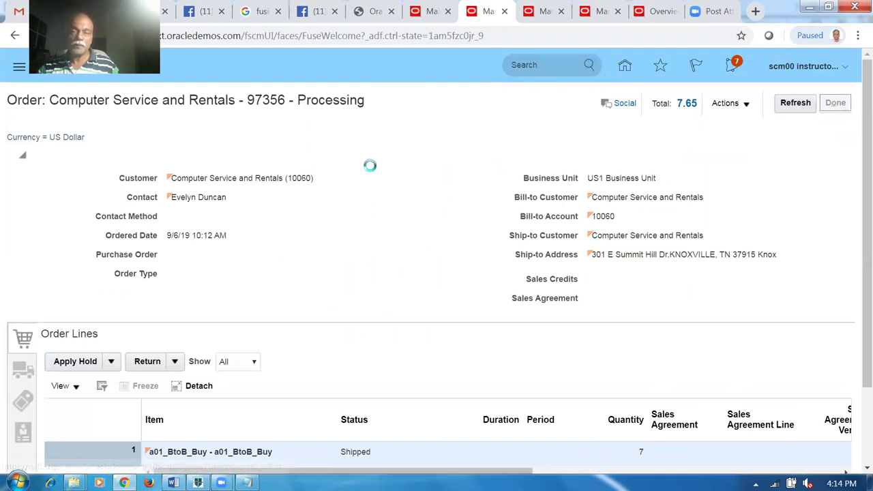
scroll(374, 174, "down", 1)
left_click(836, 99)
left_click(632, 103)
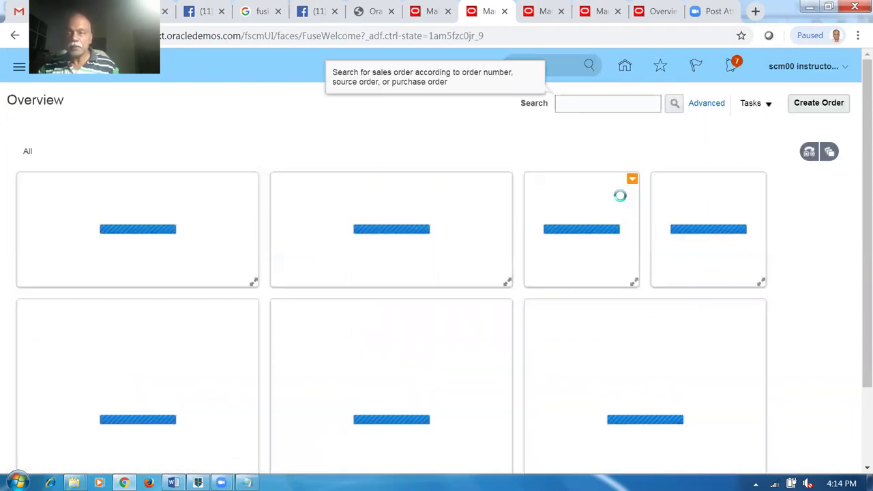
Go from the home page to Inventory Management and open the Manage Item Quantities task.
left_click(626, 66)
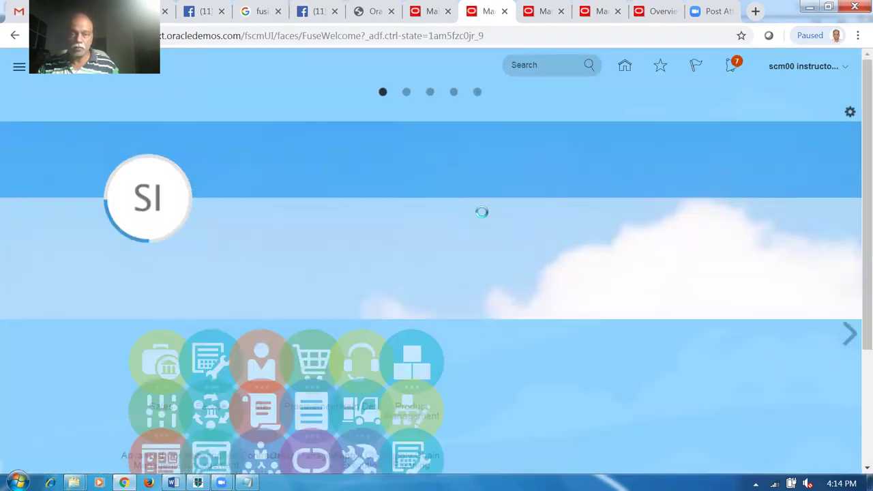
scroll(565, 330, "down", 2)
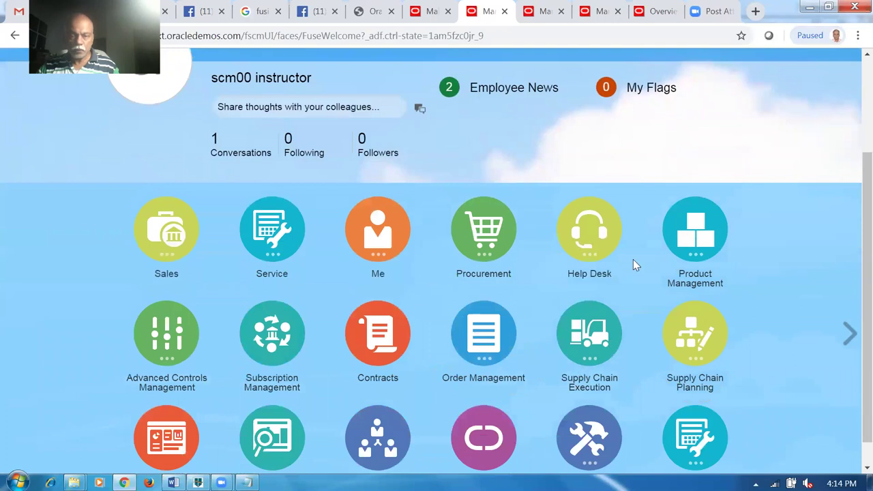
left_click(617, 340)
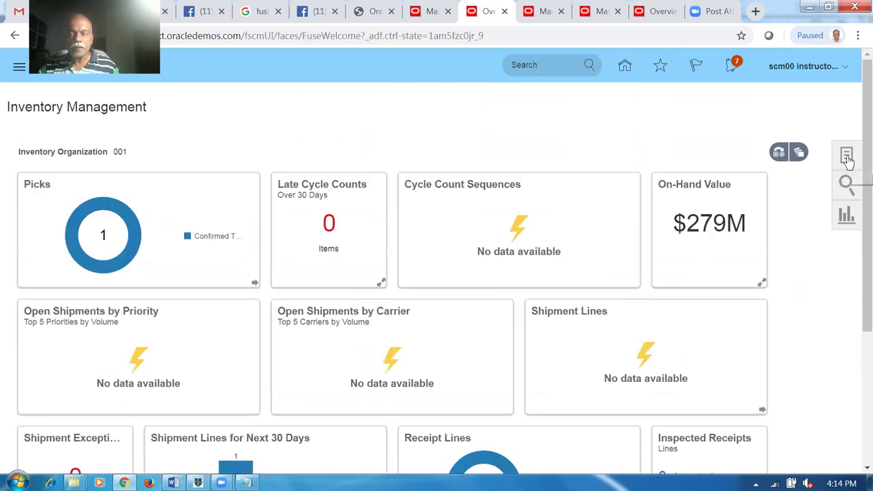
left_click(850, 161)
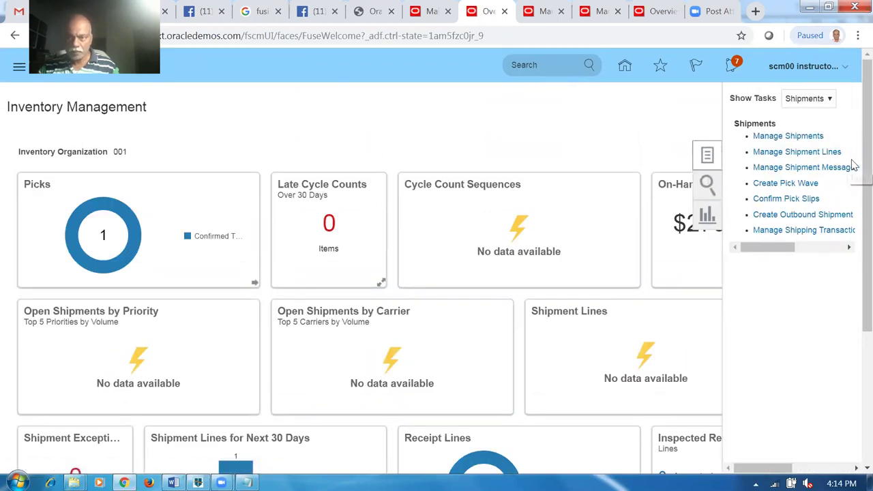
left_click(822, 100)
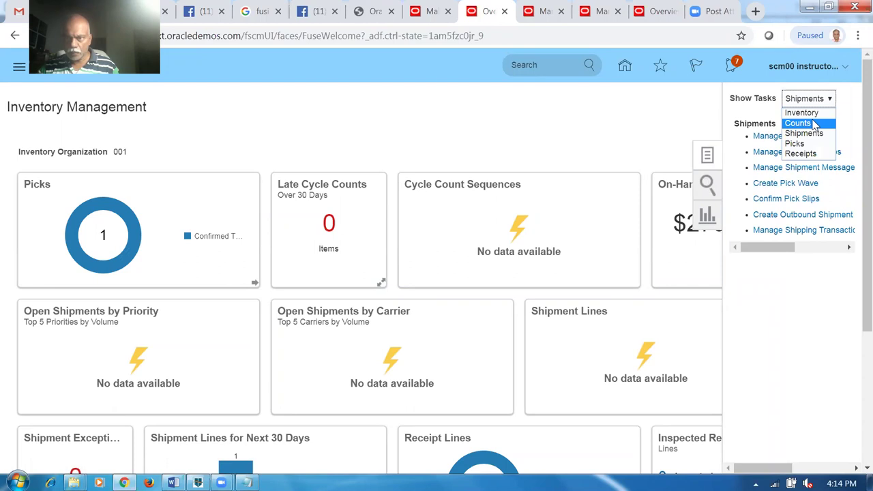
left_click(805, 114)
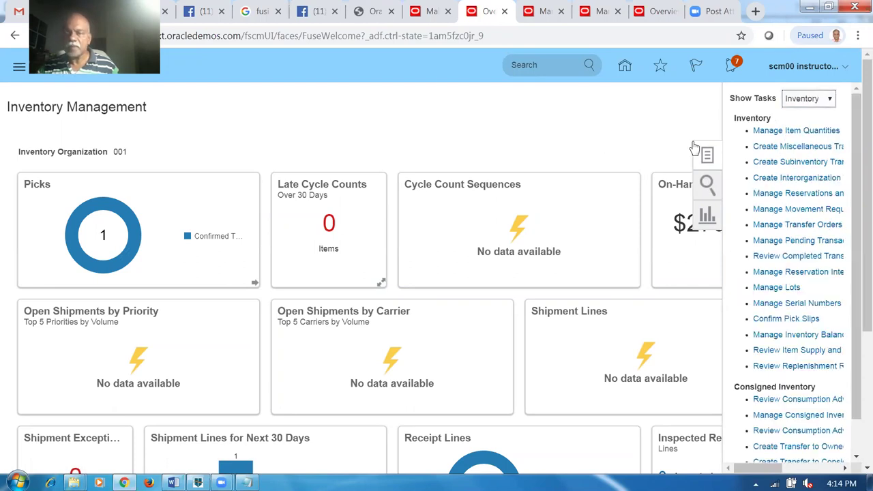
left_click(793, 130)
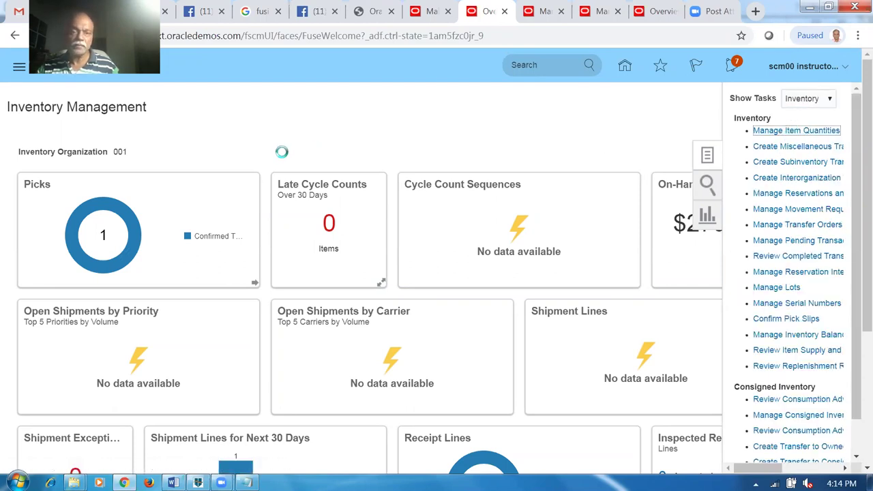
Search for the on-hand quantity of item a01_BtoB_Buy in organization 001 and close the Manage Item Quantities task.
left_click(152, 206)
key("Tab")
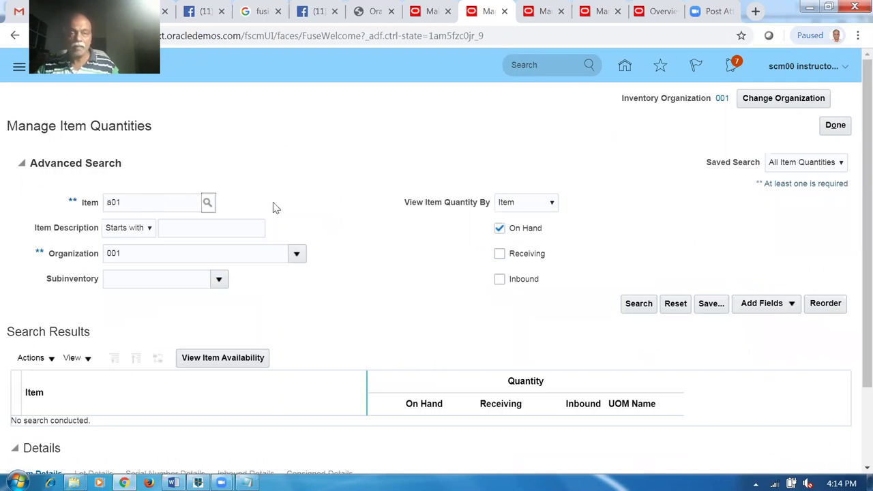
left_click(638, 304)
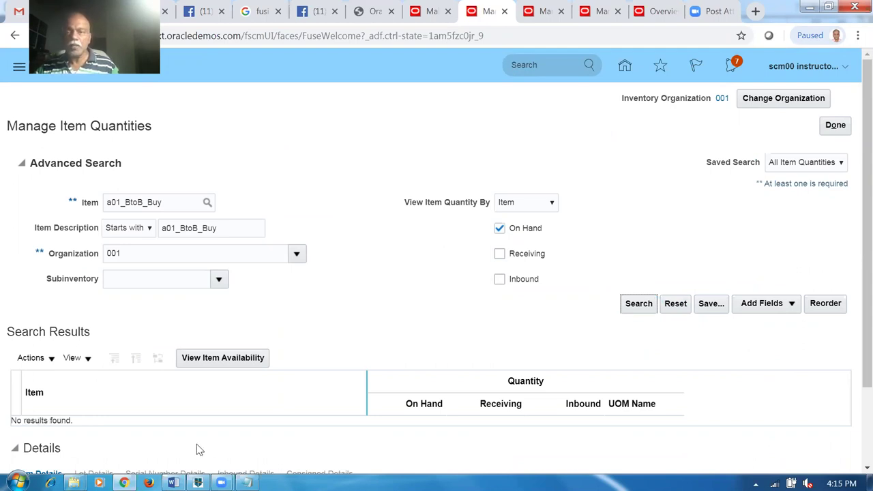
left_click(842, 128)
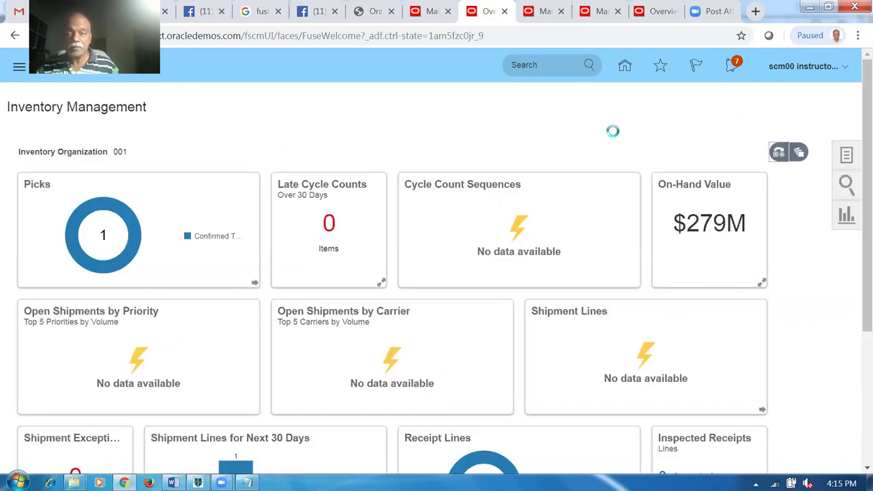
Create a miscellaneous transaction in Inventory Management and set its type to Miscellaneous Receipt.
left_click(852, 158)
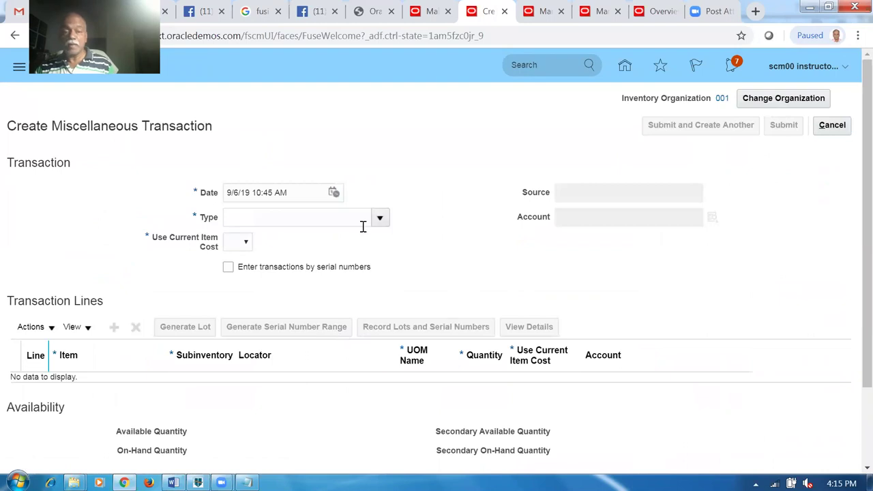
left_click(379, 219)
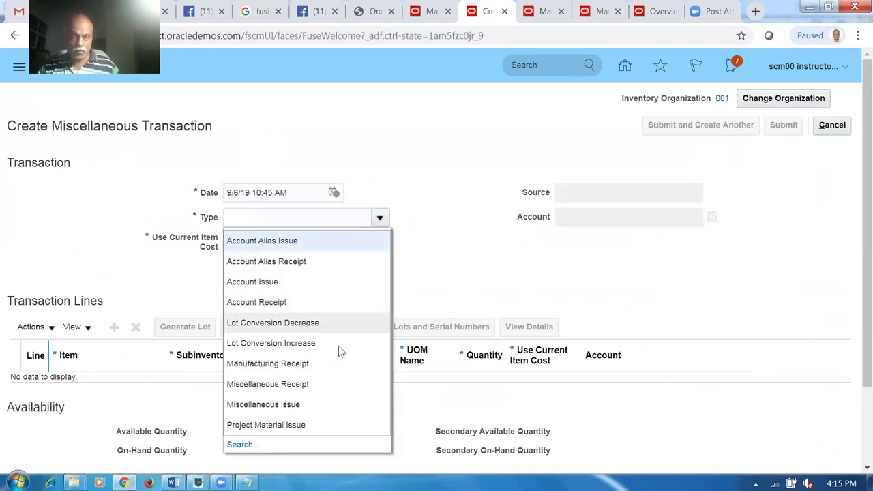
left_click(304, 384)
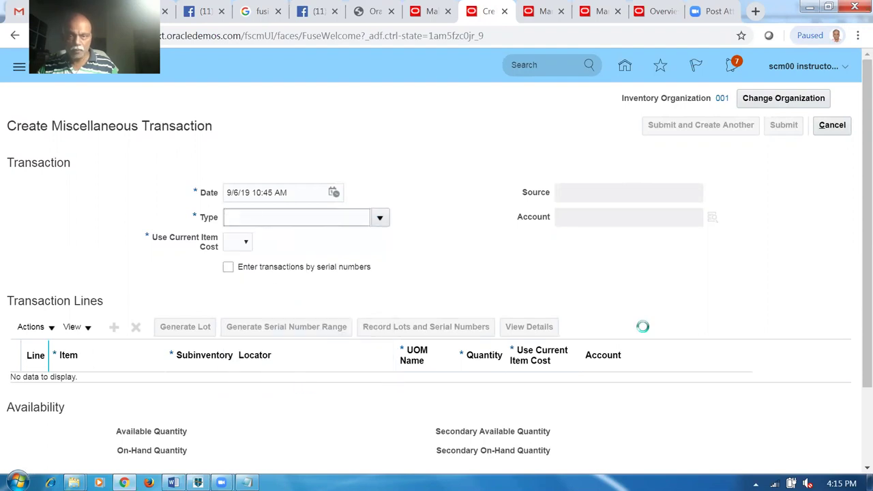
Search the account combinations for the miscellaneous receipt and assign 101.10.12190.000.000.000.
left_click(615, 218)
left_click(712, 218)
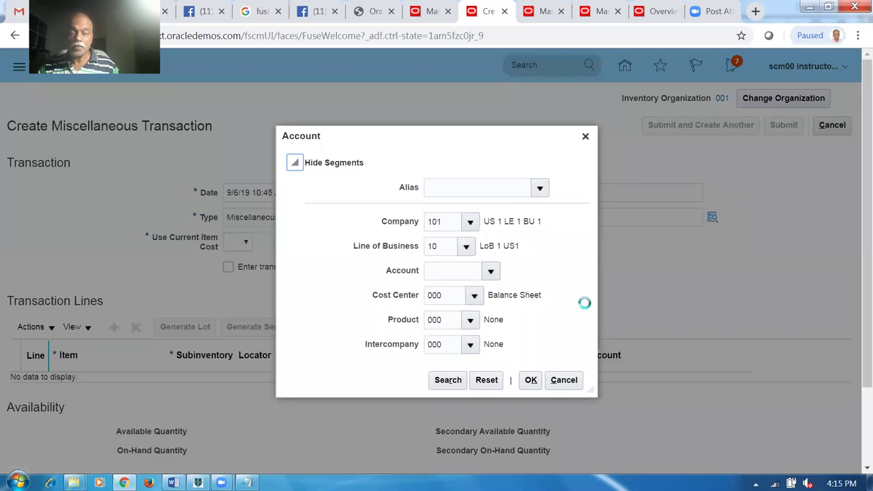
left_click(447, 380)
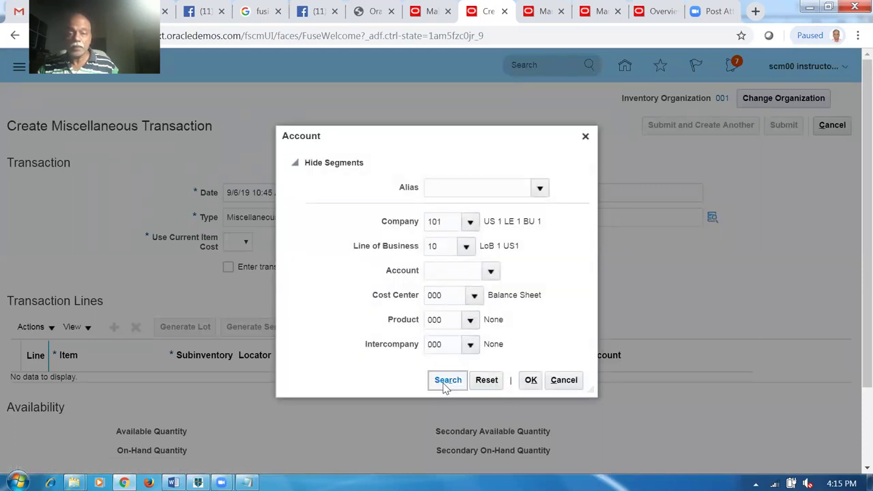
left_click(446, 380)
left_click(364, 303)
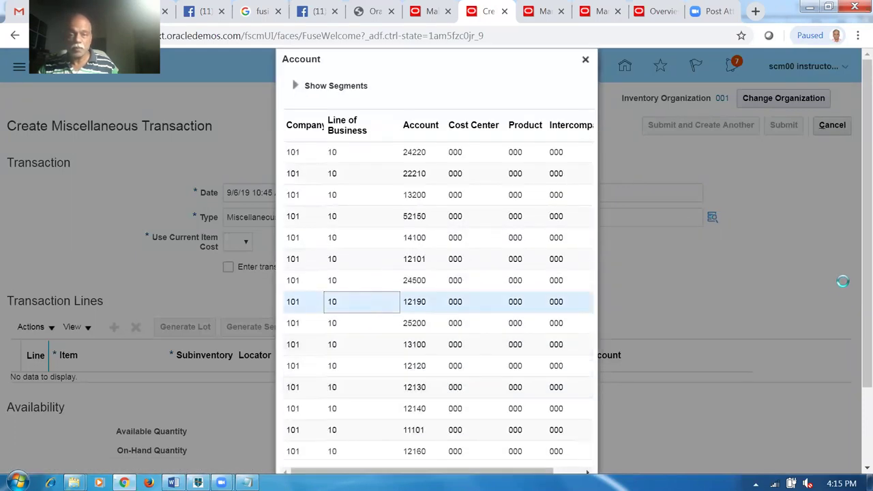
scroll(852, 274, "down", 2)
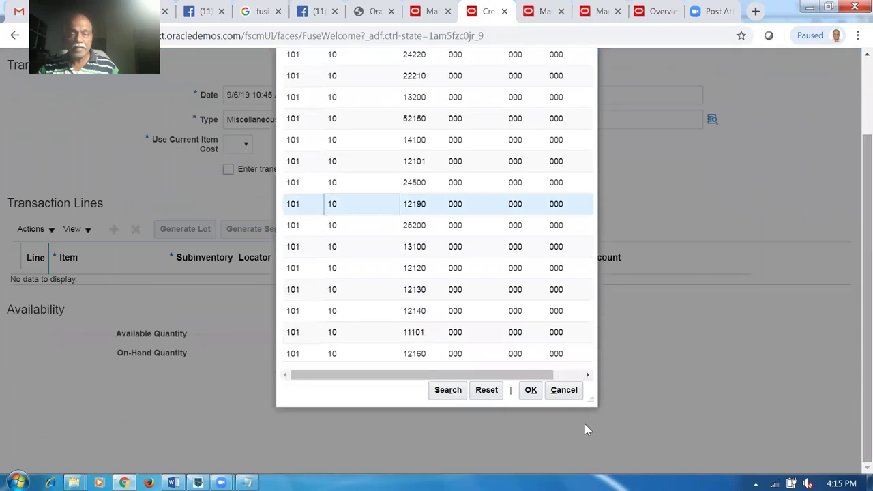
left_click(533, 393)
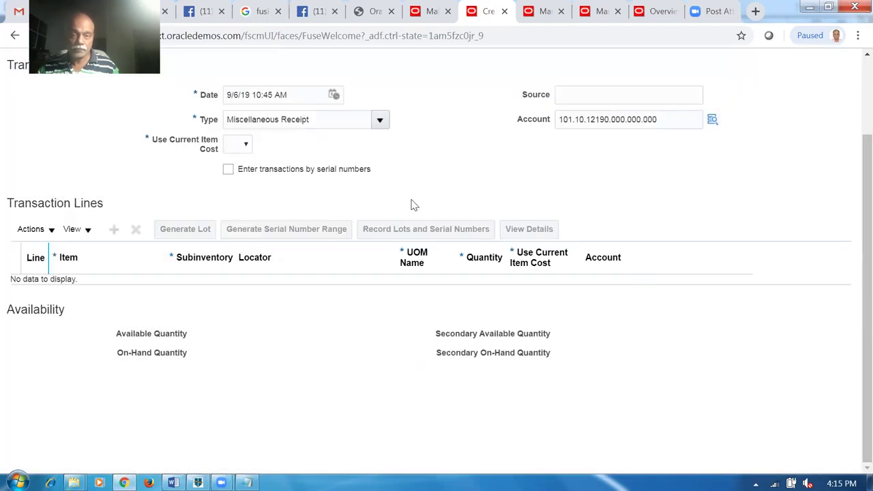
Set Use Current Item Cost to Yes for the miscellaneous receipt.
left_click(246, 147)
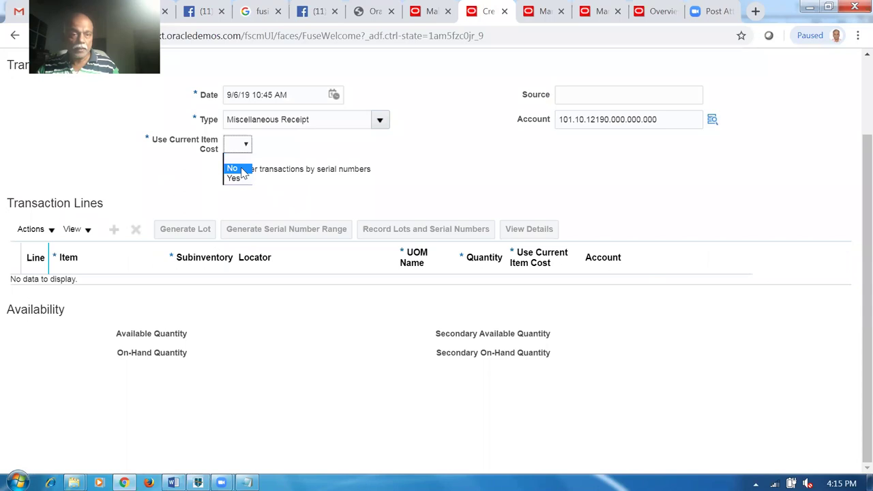
left_click(238, 169)
left_click(235, 145)
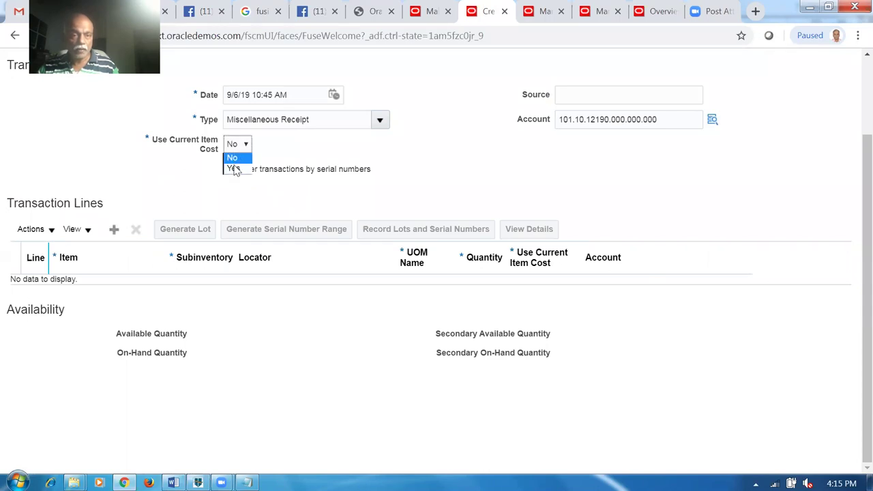
left_click(232, 168)
Add a transaction line for item a01_BtoB_Buy in subinventory Stores with a quantity of 10 Ea.
left_click(115, 229)
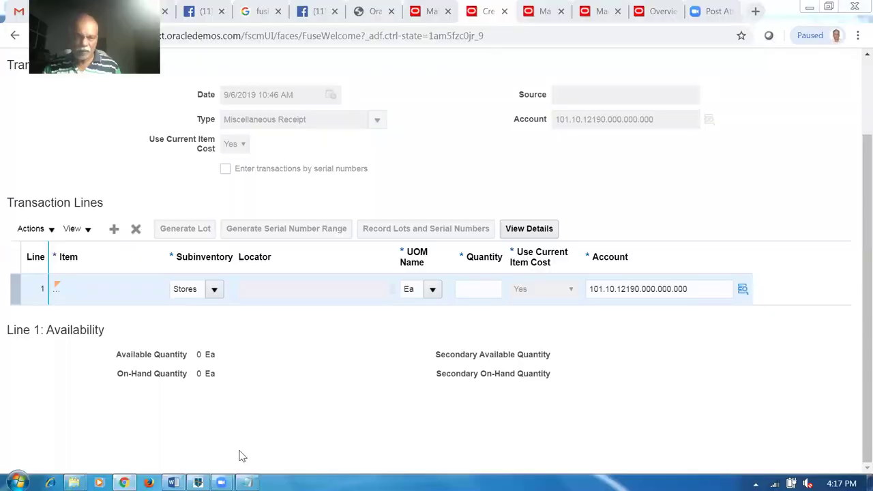
left_click(60, 287)
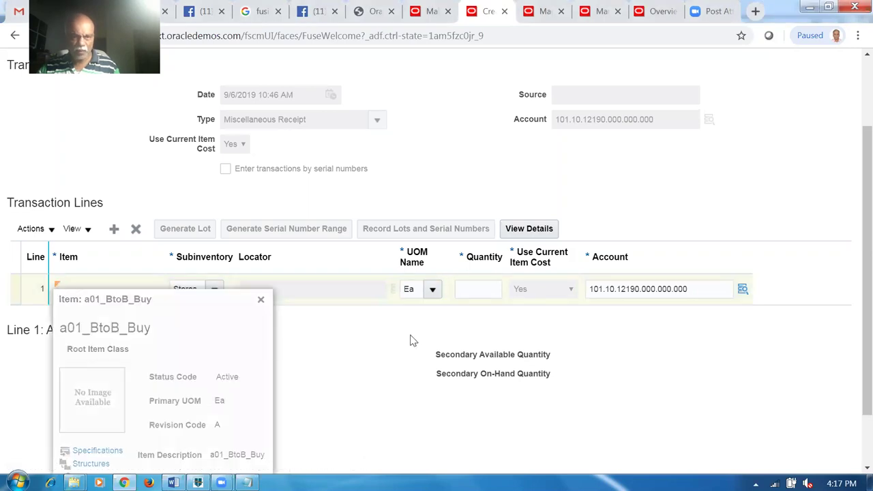
left_click(471, 290)
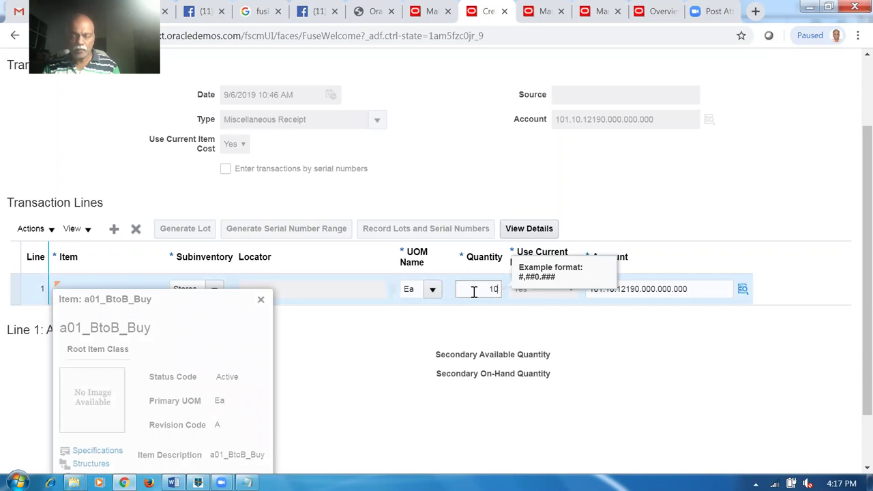
key("Tab")
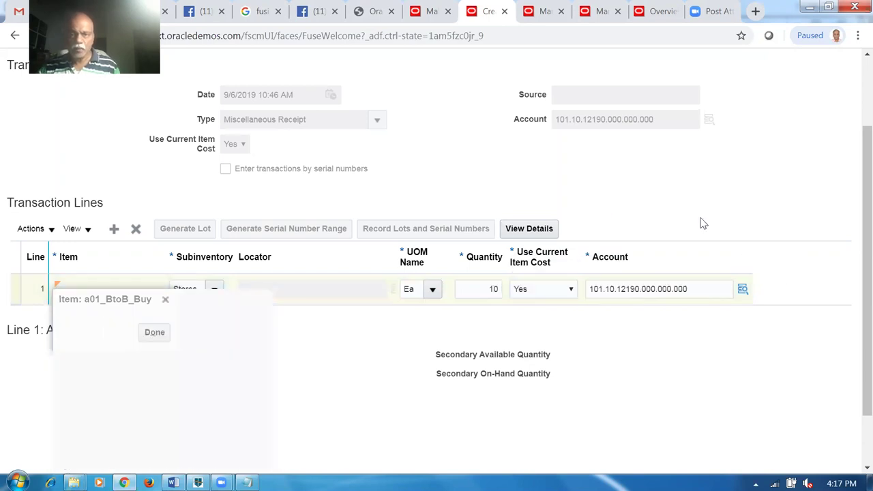
Submit the miscellaneous receipt and acknowledge the confirmation.
scroll(701, 221, "up", 2)
left_click(782, 129)
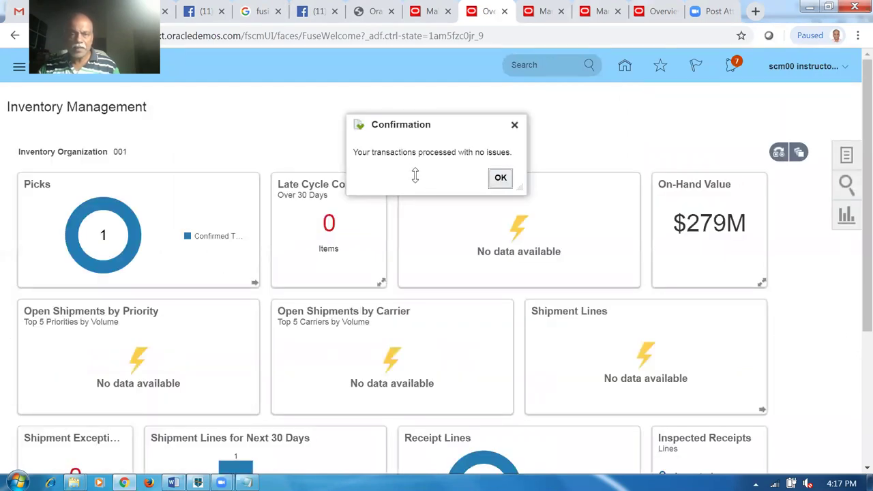
left_click(500, 178)
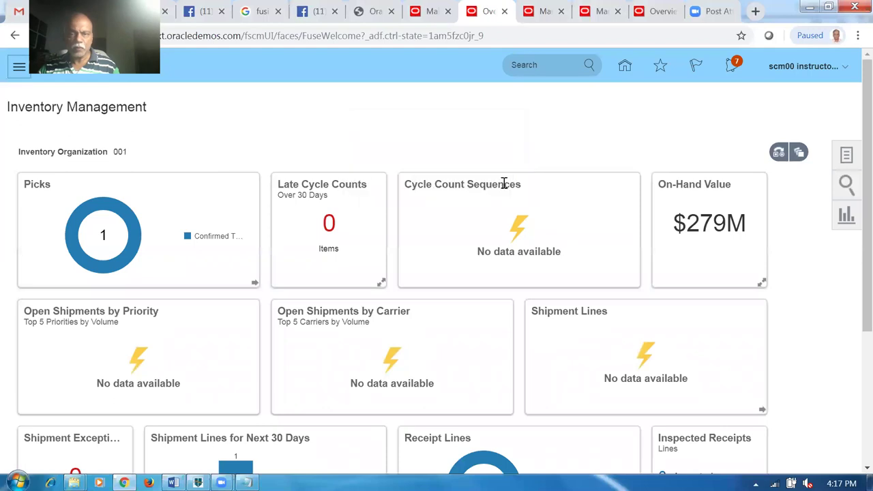
Open the Manage Item Quantities task and enter a01_BtoB_Buy as the item to search for.
left_click(845, 157)
left_click(791, 132)
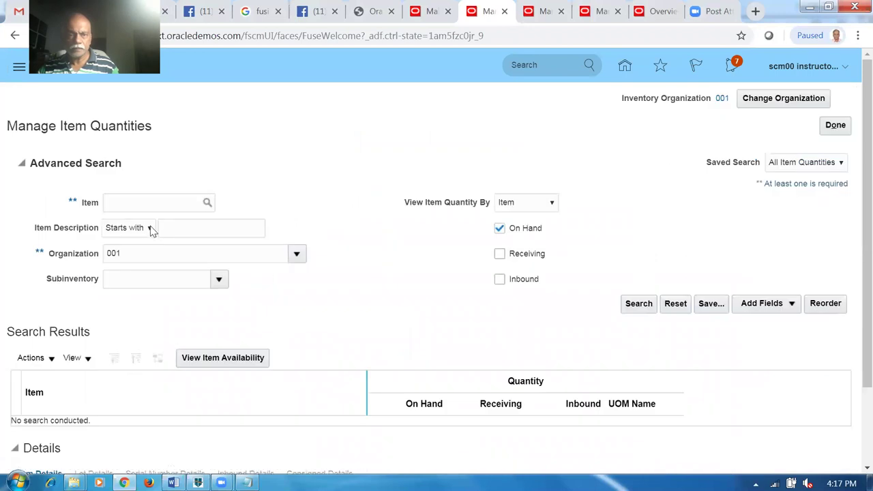
left_click(136, 202)
type("a01")
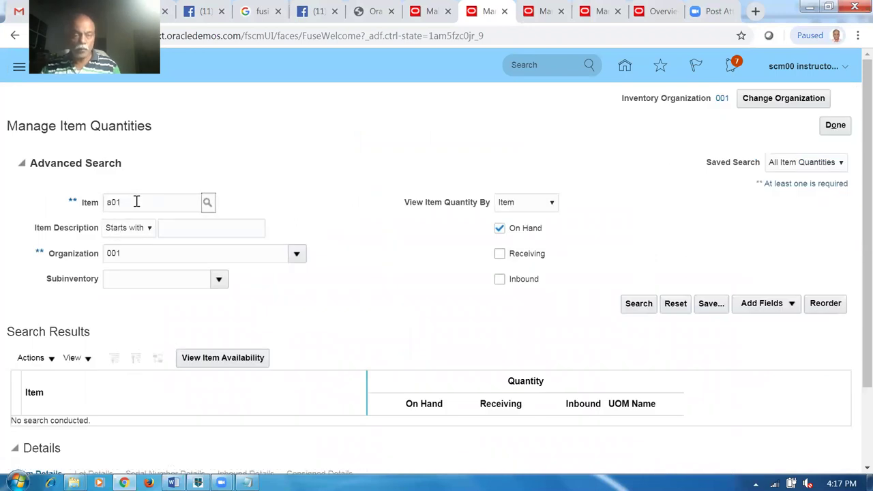
type("_BtoB_Buy")
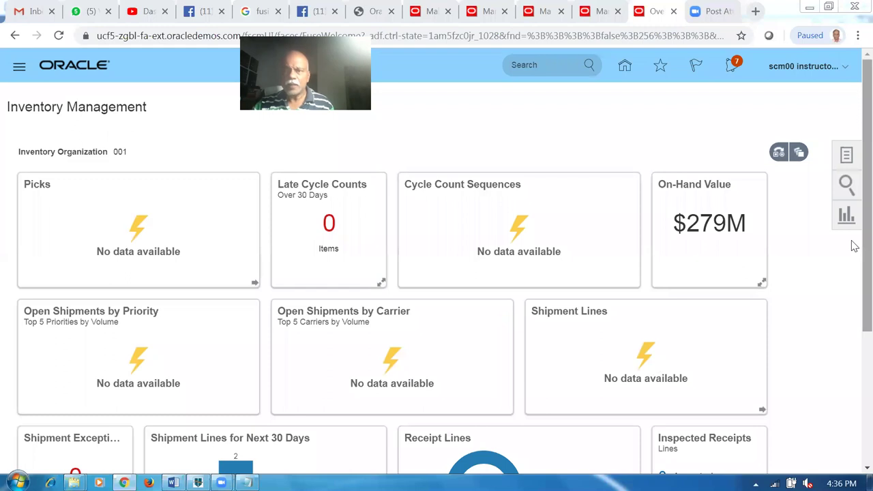
Open Manage Item Quantities from the Inventory tasks, search for a01_BtoB_Buy in organization 001 and expand its on-hand quantity by organization.
left_click(846, 155)
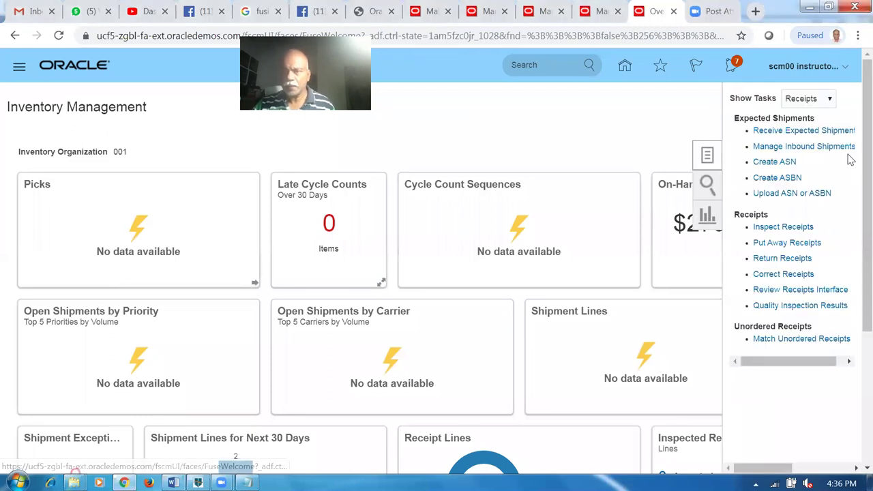
left_click(823, 100)
left_click(803, 113)
left_click(779, 130)
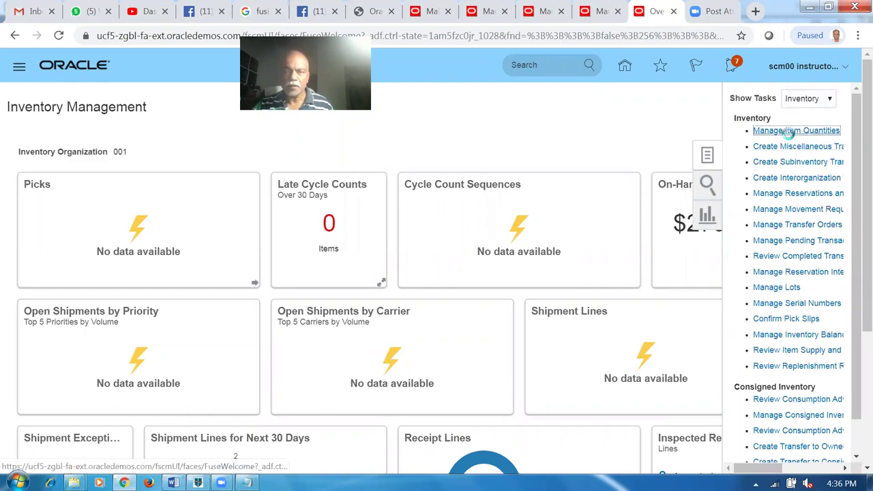
left_click(144, 199)
key("Tab")
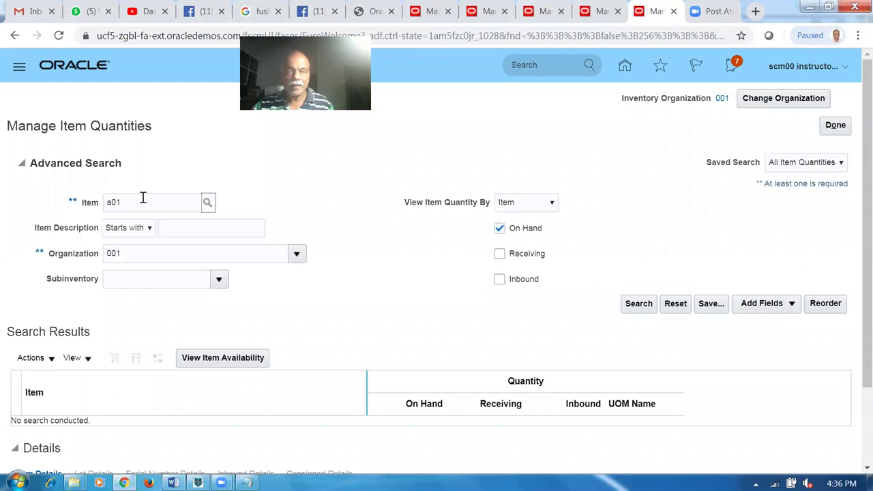
left_click(642, 304)
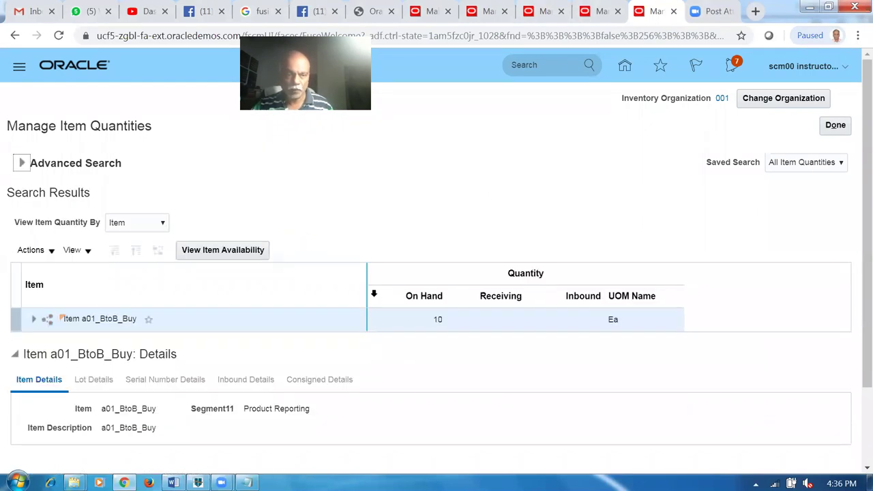
left_click(33, 323)
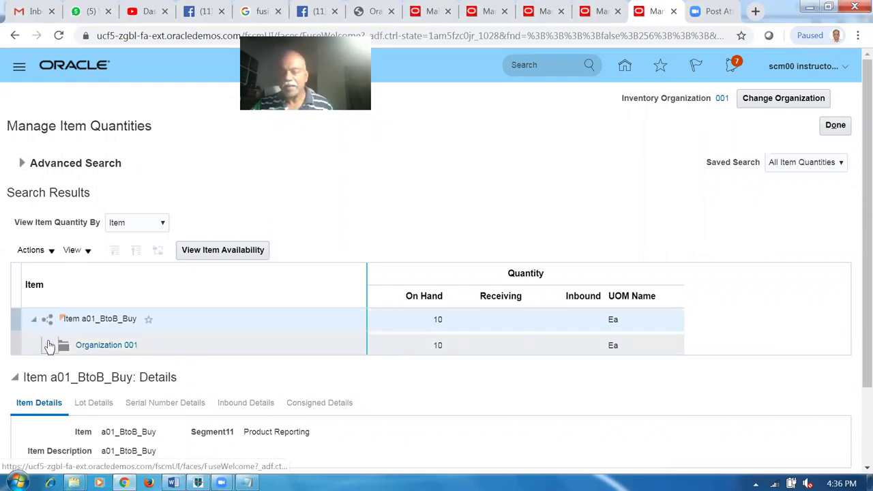
left_click(49, 344)
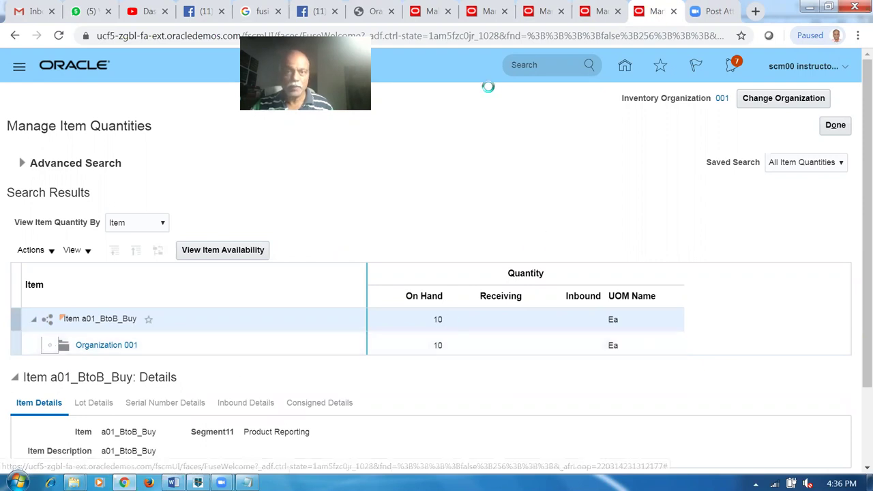
Close the earlier Manage Item Quantities page and go from the home page to the Order Management work area.
left_click(488, 12)
left_click(844, 128)
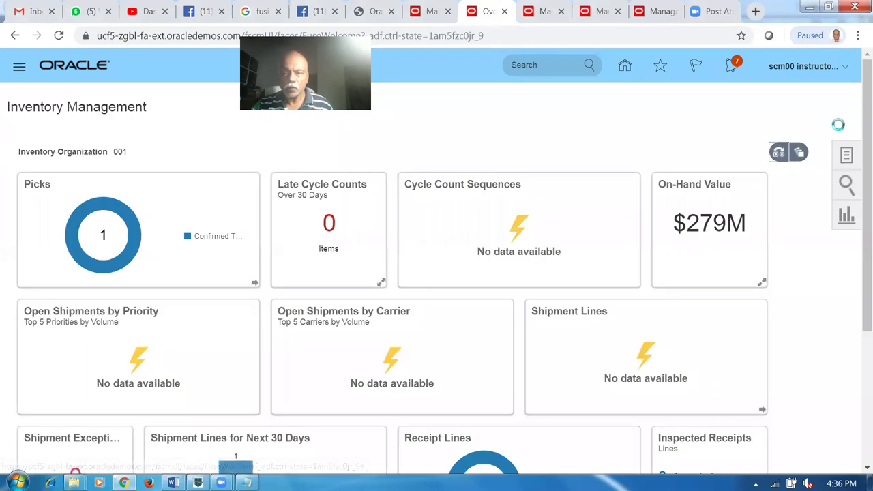
left_click(625, 68)
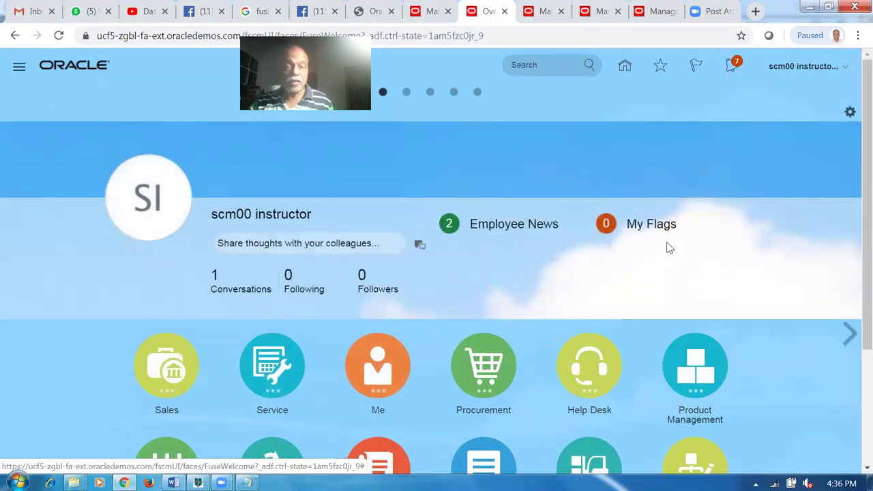
scroll(743, 278, "down", 2)
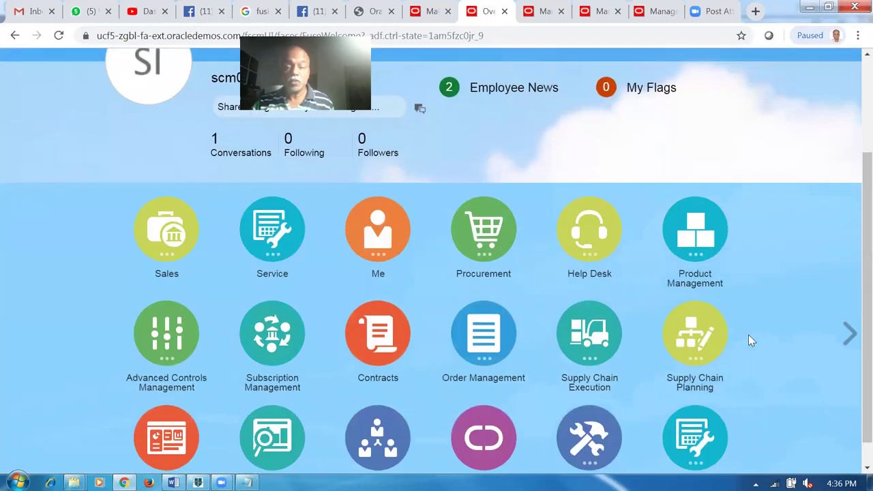
left_click(475, 347)
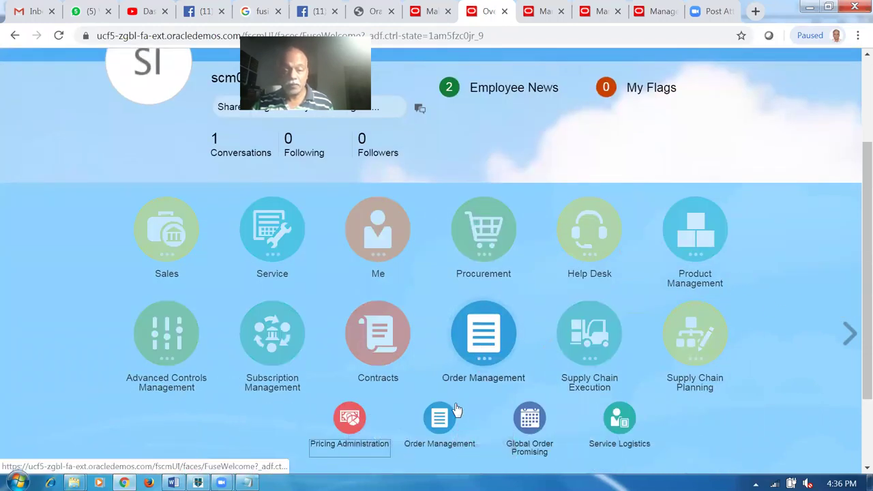
left_click(439, 418)
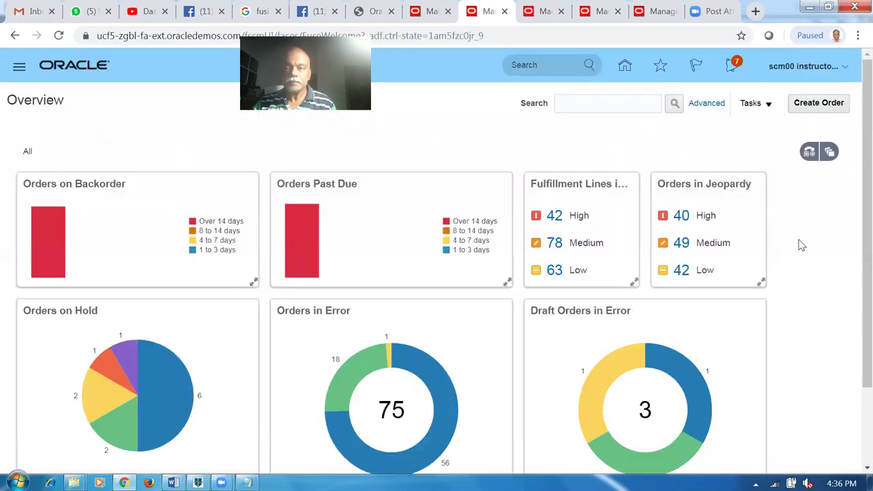
Start a new sales order and browse the available business units without choosing one.
left_click(818, 103)
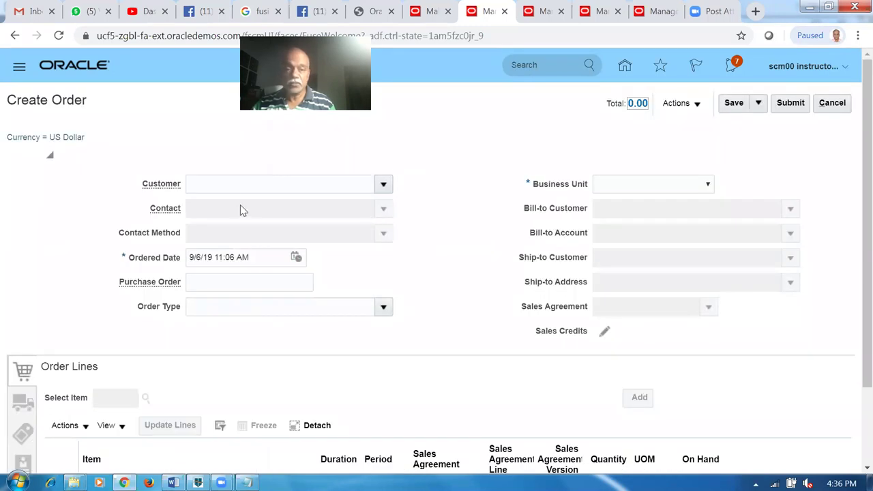
left_click(638, 185)
left_click_drag(706, 242, 700, 338)
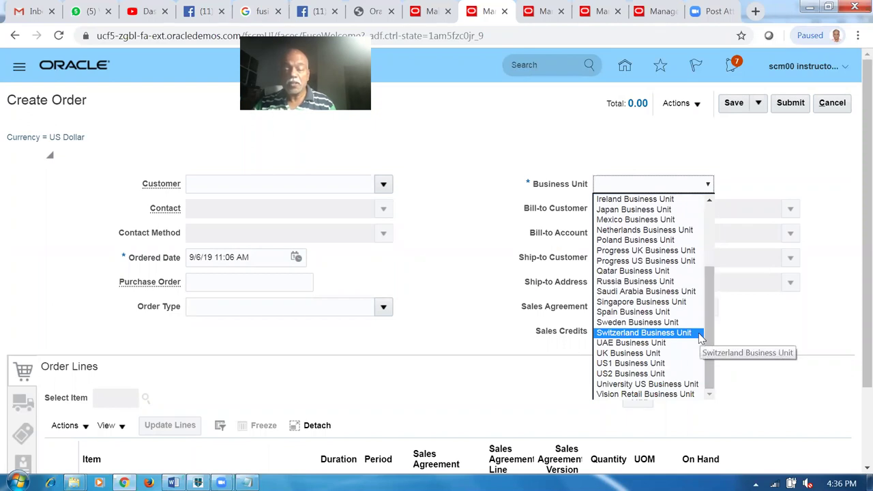
left_click(473, 152)
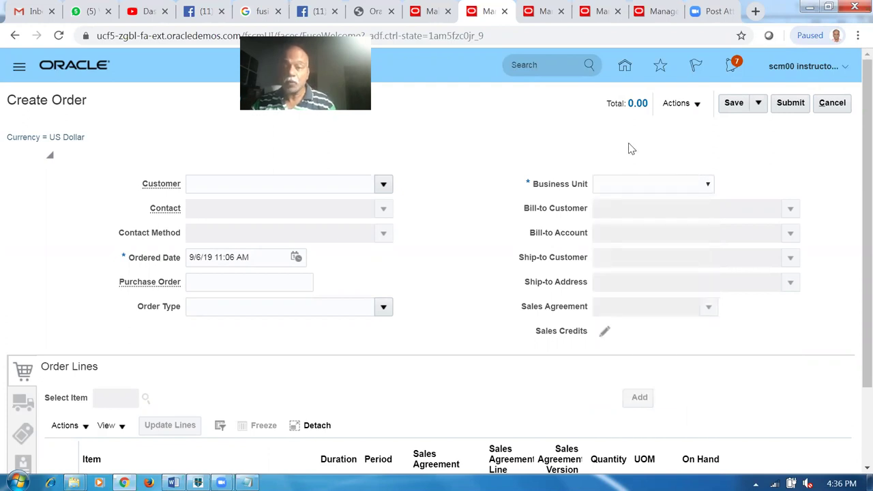
Return to the Manage Item Quantities page and go from there through the home page to the Scheduled Processes tool.
left_click(653, 12)
left_click(597, 14)
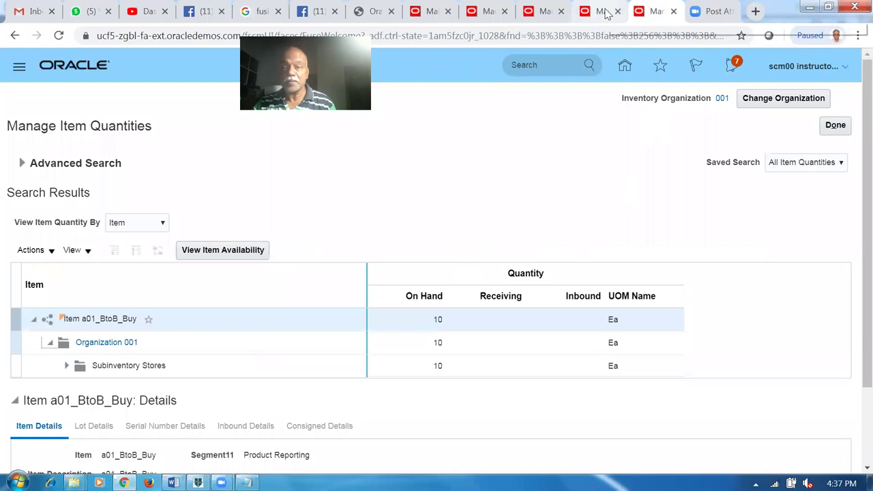
left_click(649, 11)
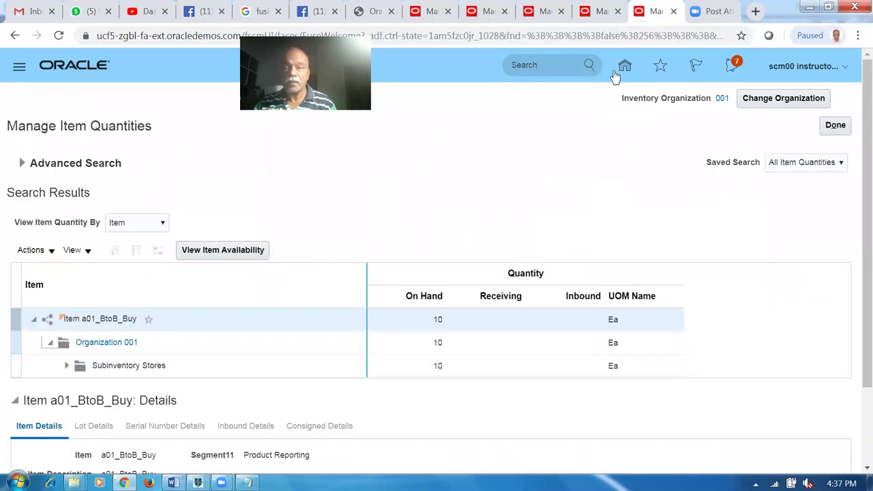
left_click(622, 65)
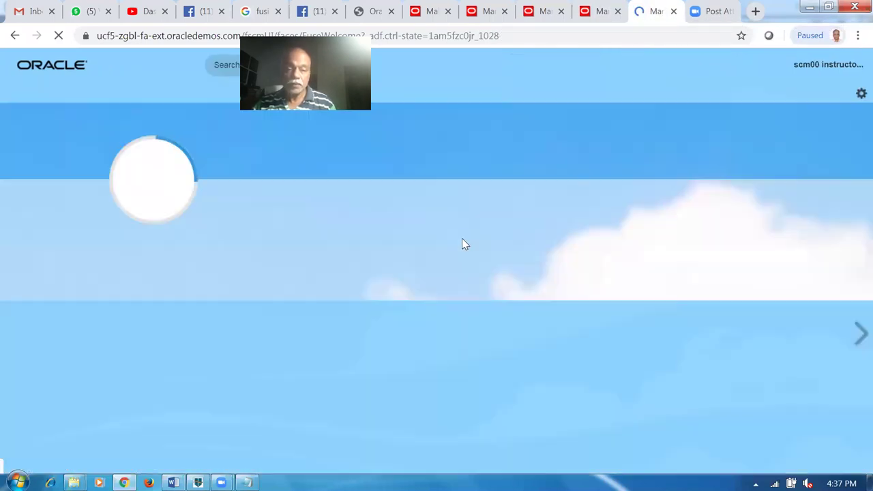
scroll(462, 246, "down", 3)
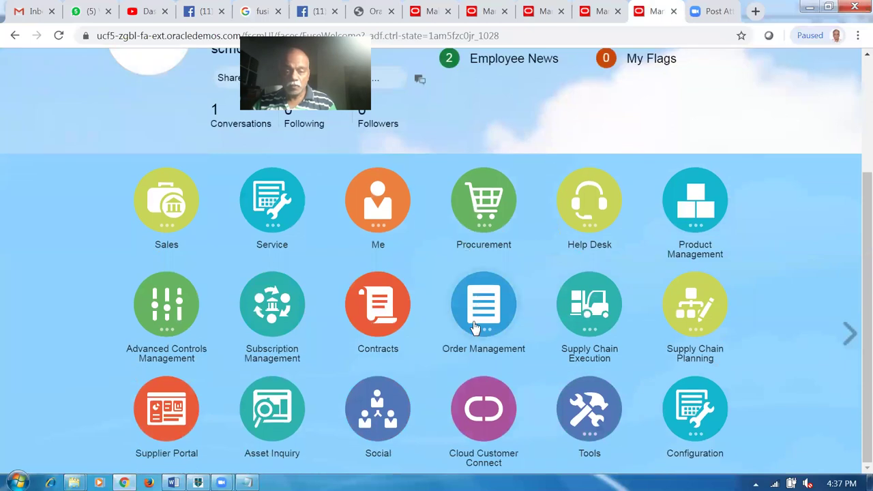
left_click(591, 424)
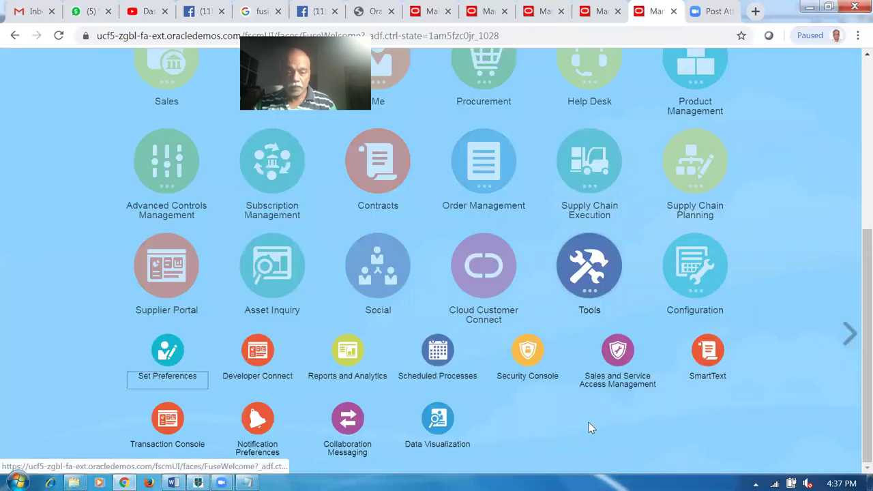
left_click(442, 350)
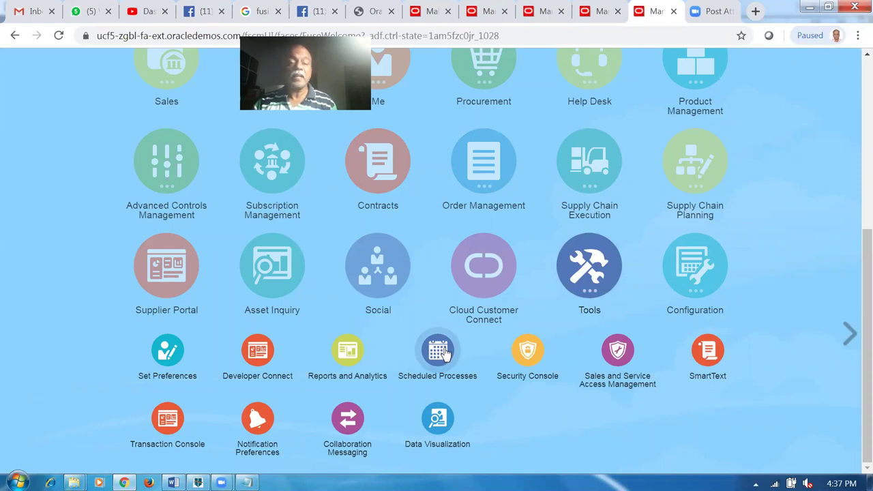
scroll(405, 369, "up", 3)
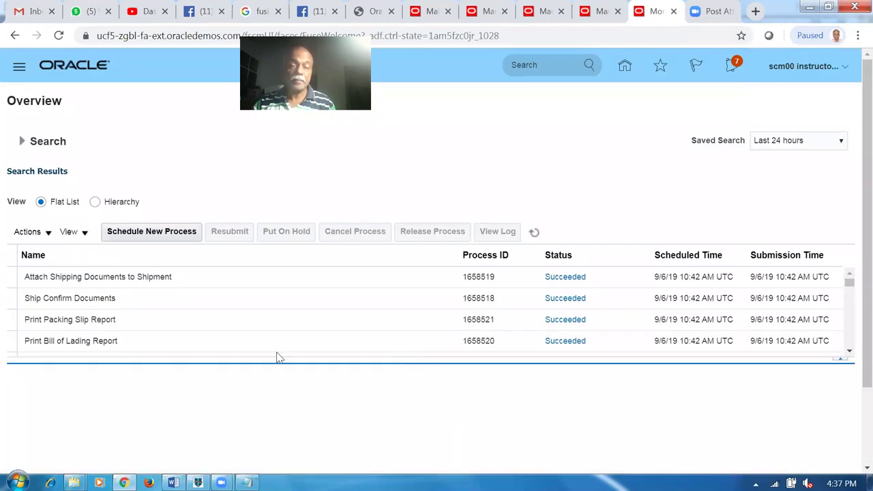
Schedule a new job found with %real%update%, choose Start Real-Time Supply Update, submit it and acknowledge the confirmation.
left_click(142, 232)
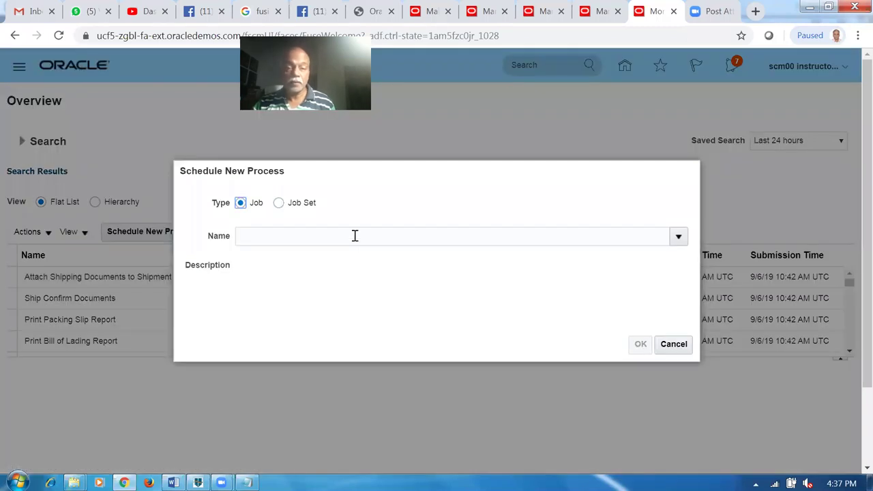
left_click(356, 235)
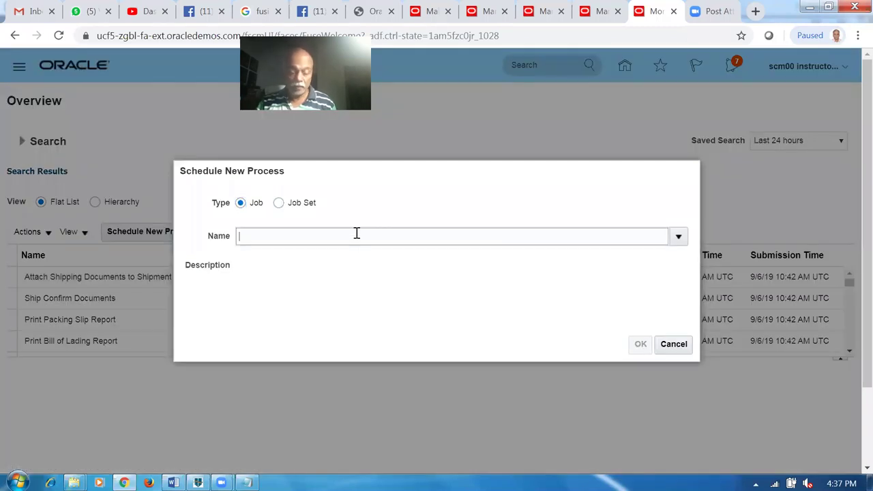
type("%rteal%")
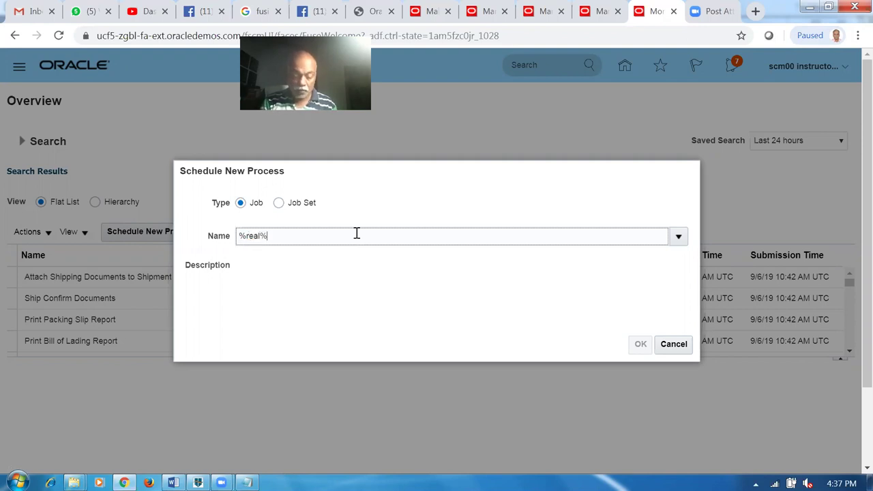
type("update%")
key("Tab")
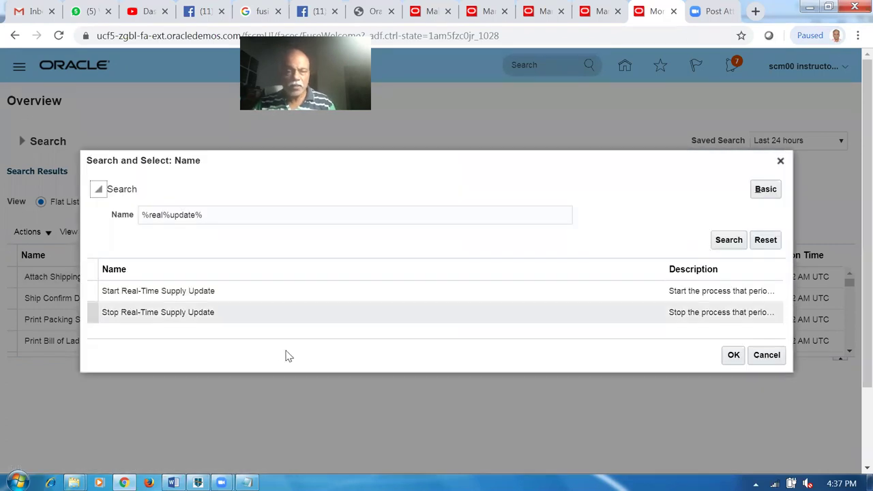
left_click(257, 298)
left_click(733, 355)
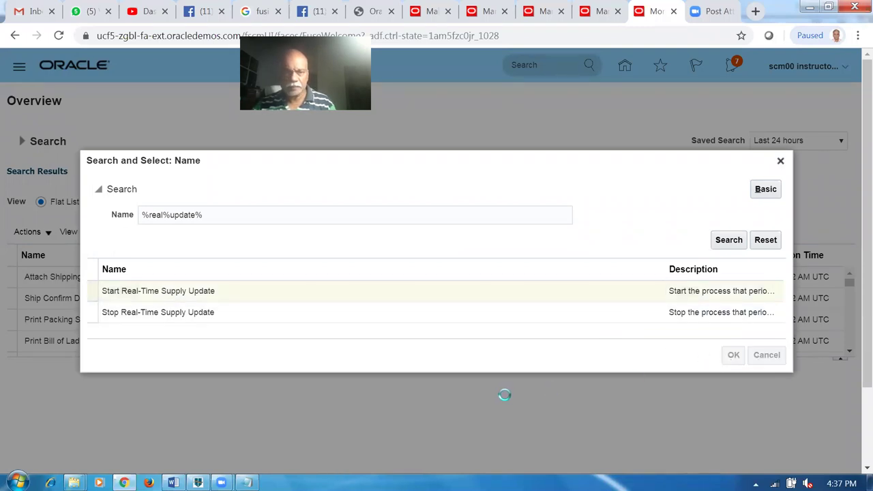
left_click(642, 344)
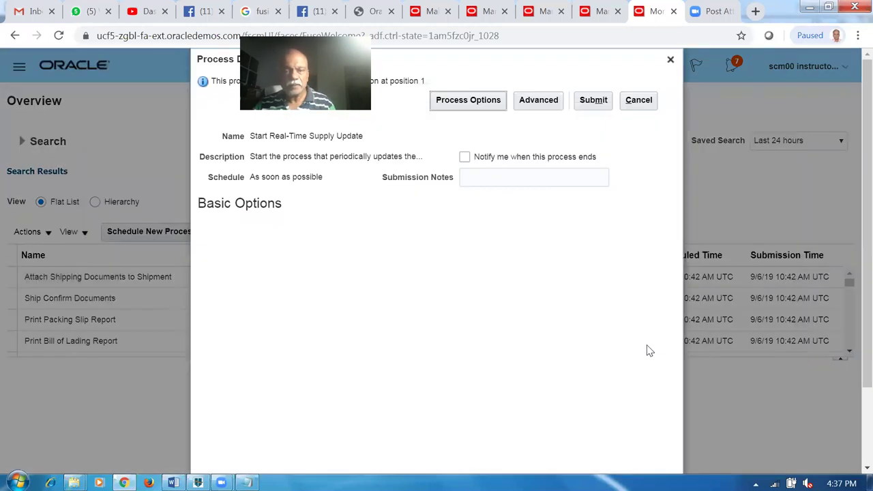
left_click(591, 100)
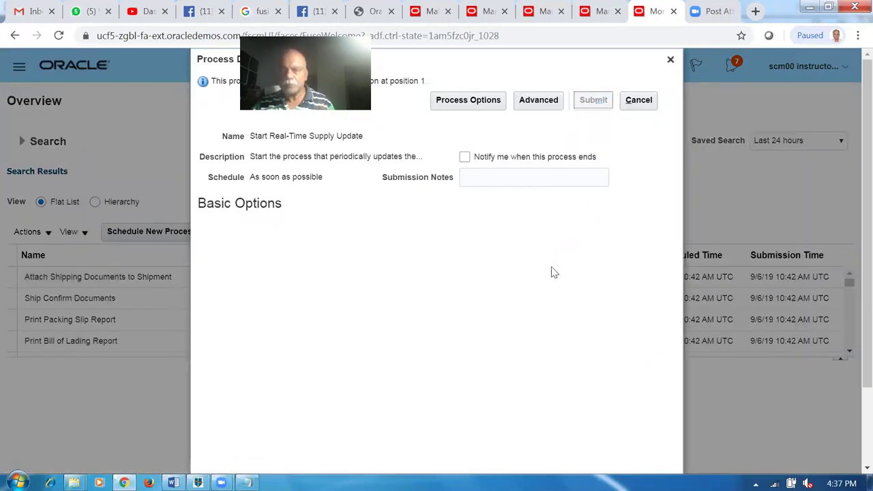
left_click(587, 195)
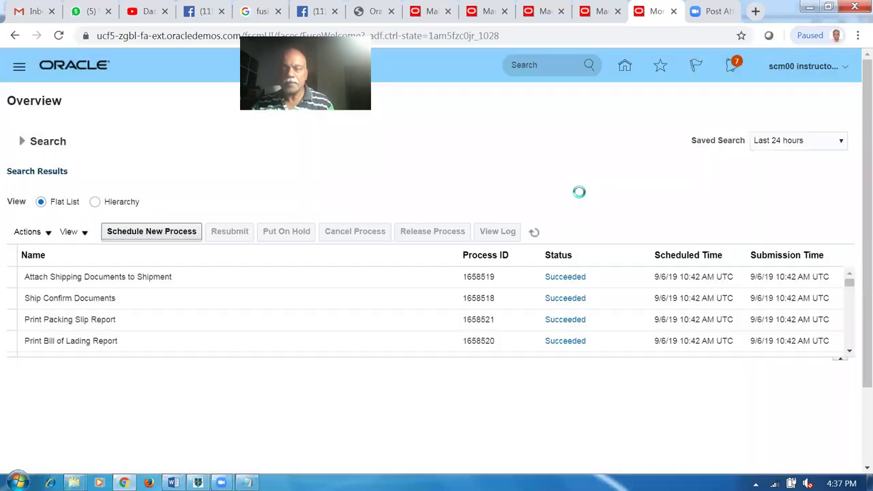
Refresh the scheduled process list and select the Start Real-Time Supply Update run to check its status.
left_click(535, 233)
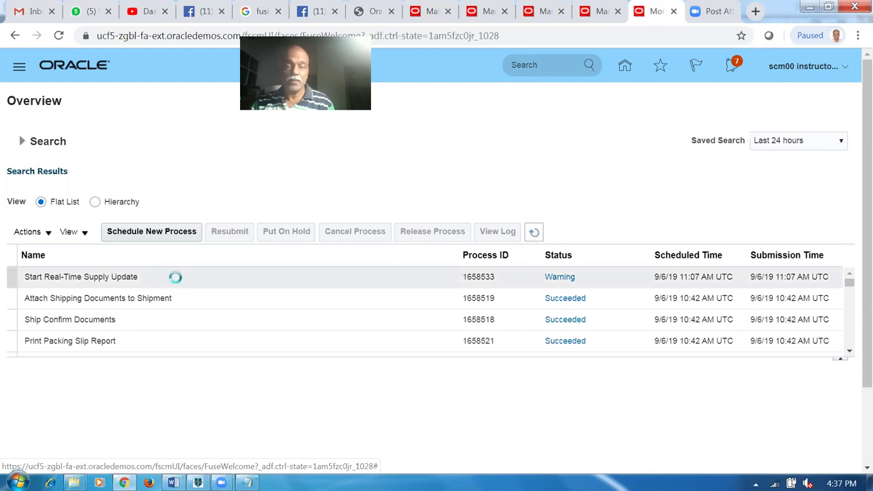
left_click(146, 279)
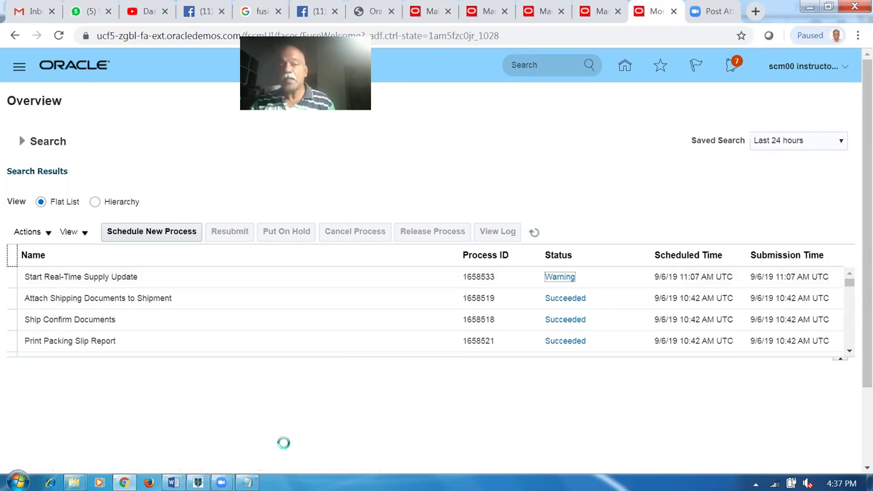
left_click(145, 284)
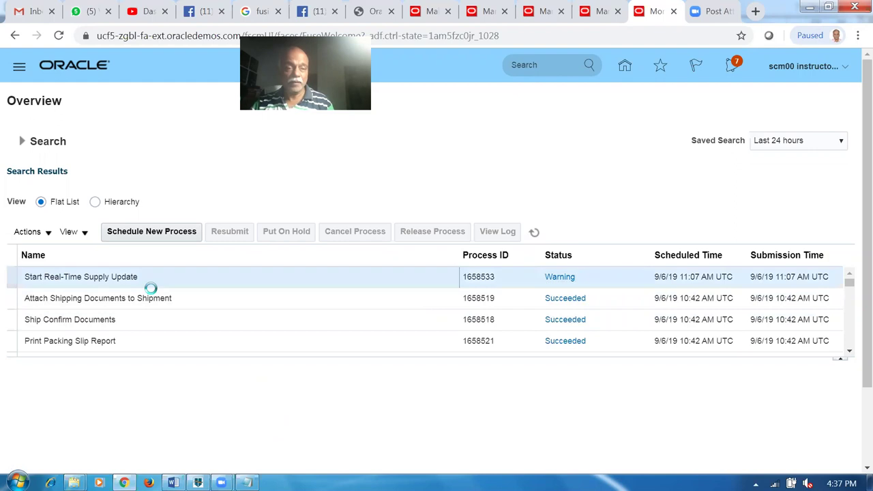
left_click(488, 17)
left_click(676, 185)
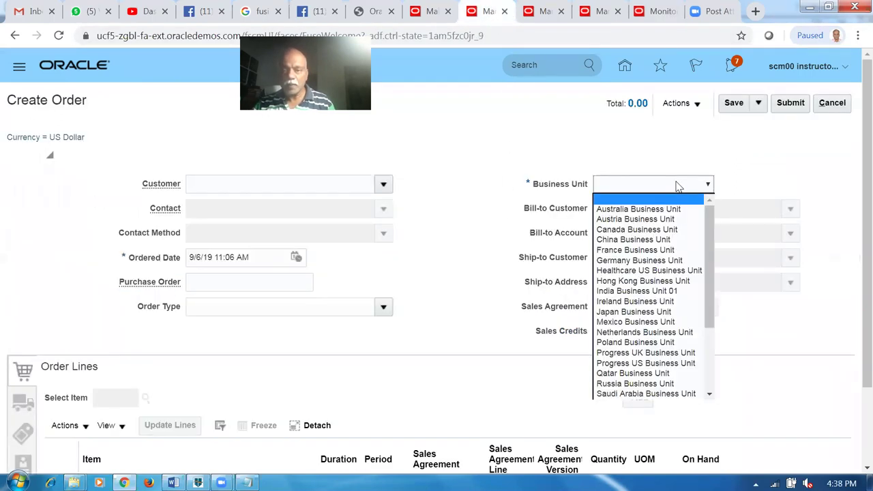
scroll(713, 350, "down", 3)
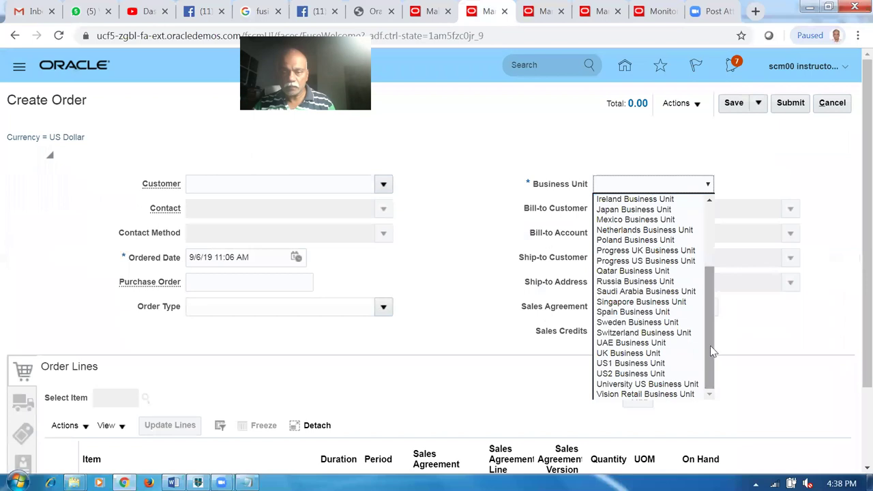
left_click(676, 363)
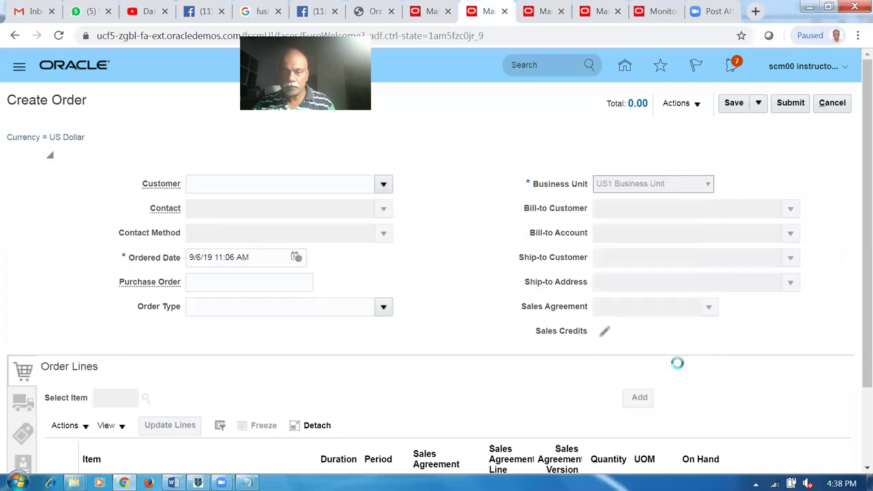
left_click(215, 189)
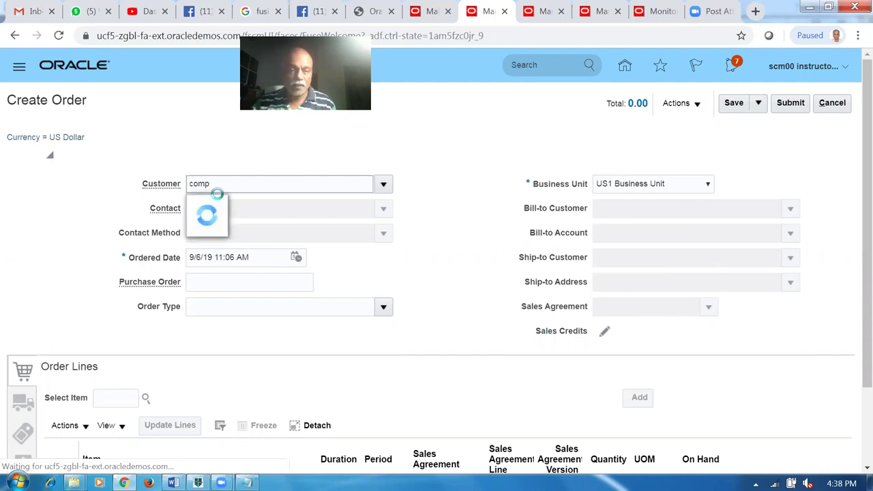
left_click(219, 205)
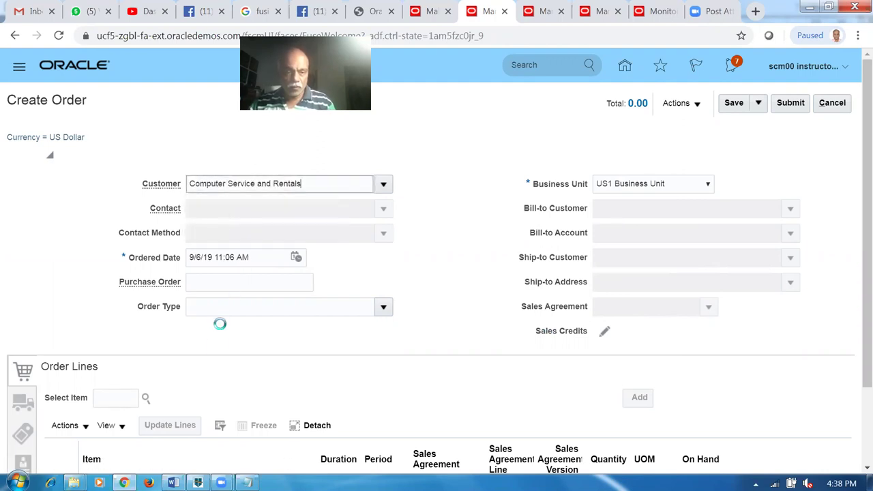
scroll(215, 346, "down", 3)
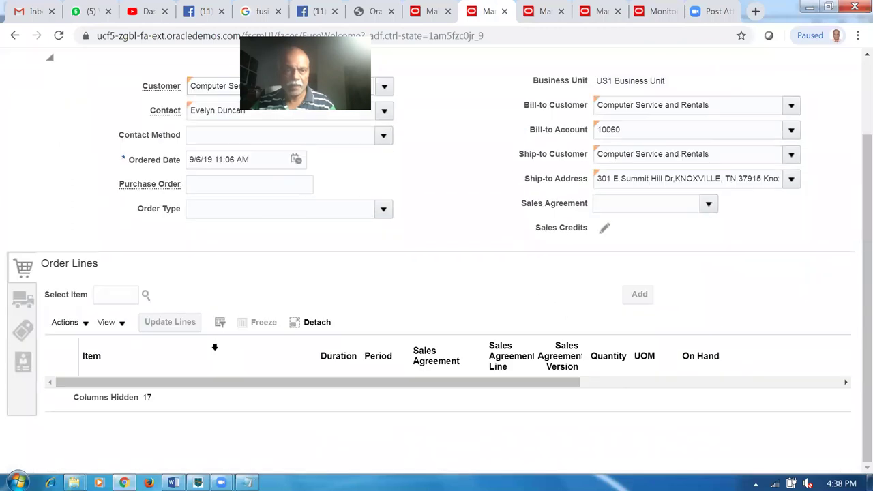
left_click(111, 293)
type("a01")
key("Tab")
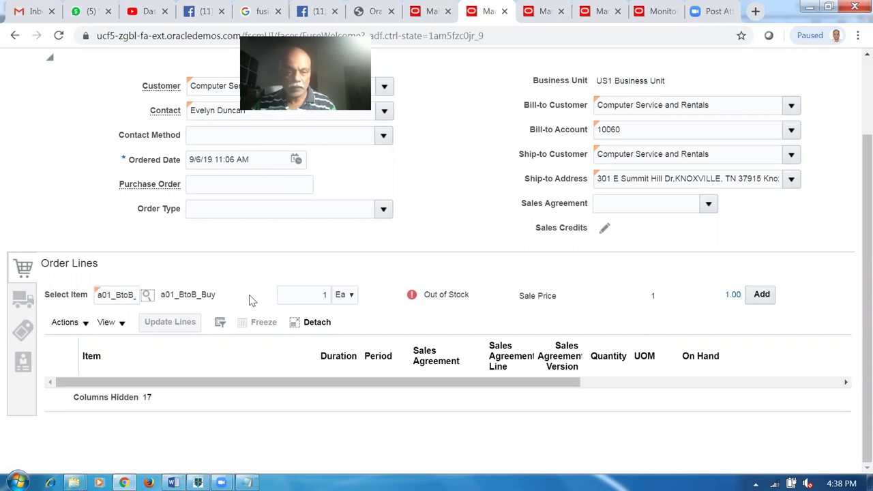
double_click(308, 297)
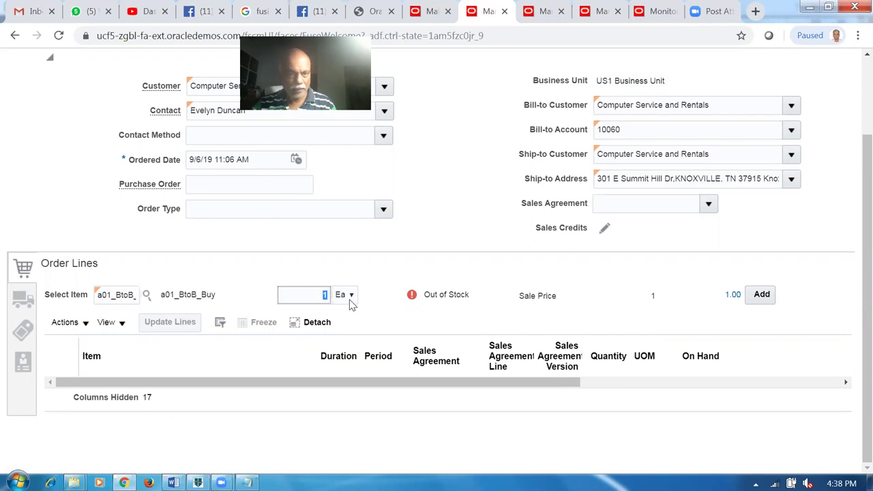
key("Tab")
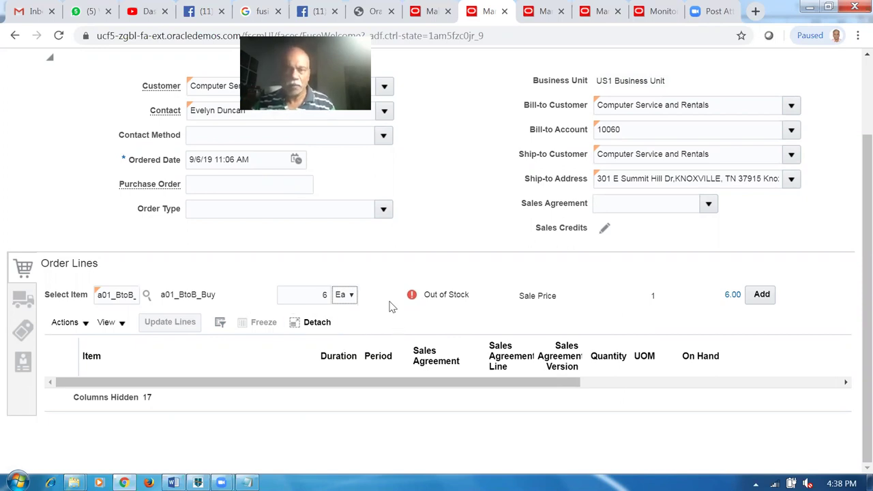
scroll(851, 245, "up", 2)
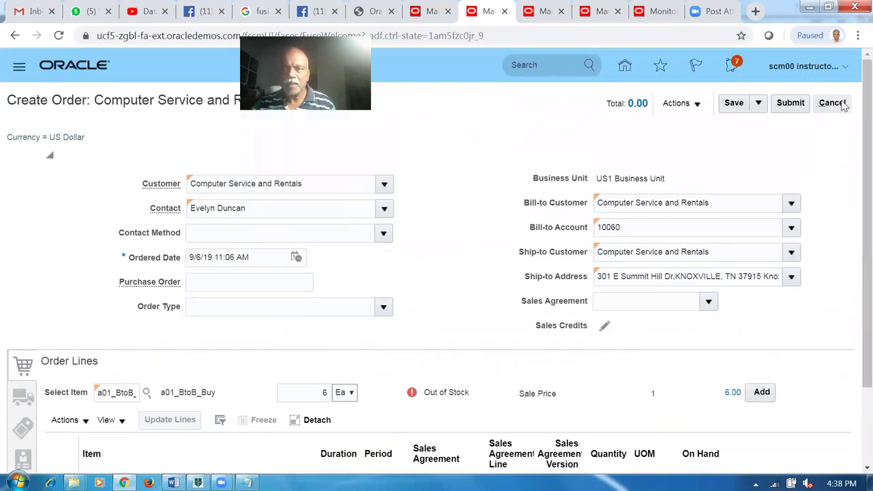
left_click(832, 103)
left_click(268, 279)
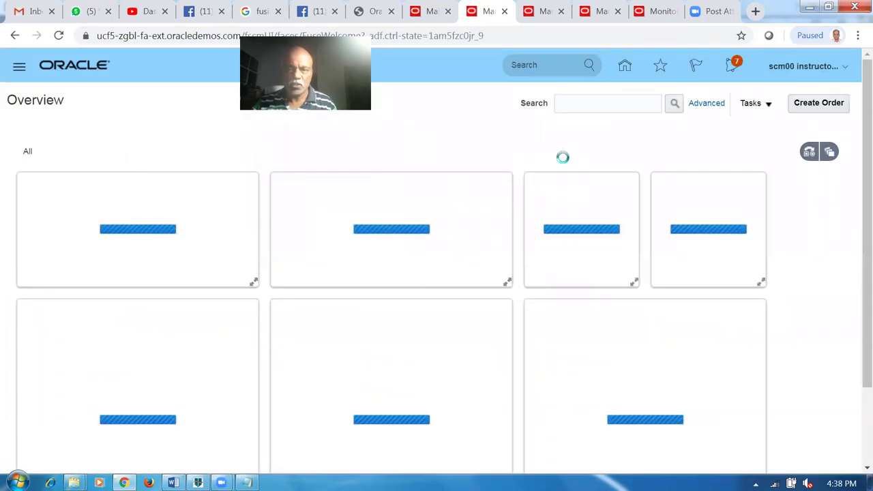
Sign out of Oracle Applications Cloud, confirm the single sign-off, and sign back in with the prefilled instructor account.
left_click(809, 72)
left_click(813, 93)
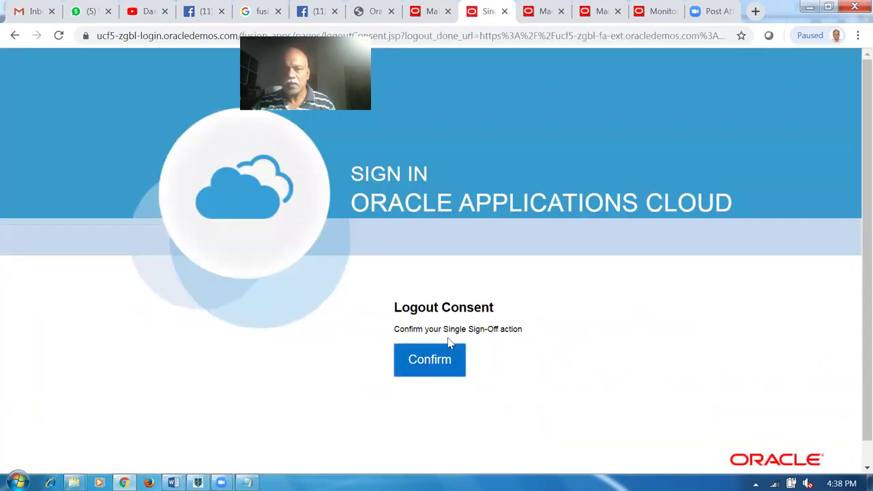
left_click(444, 357)
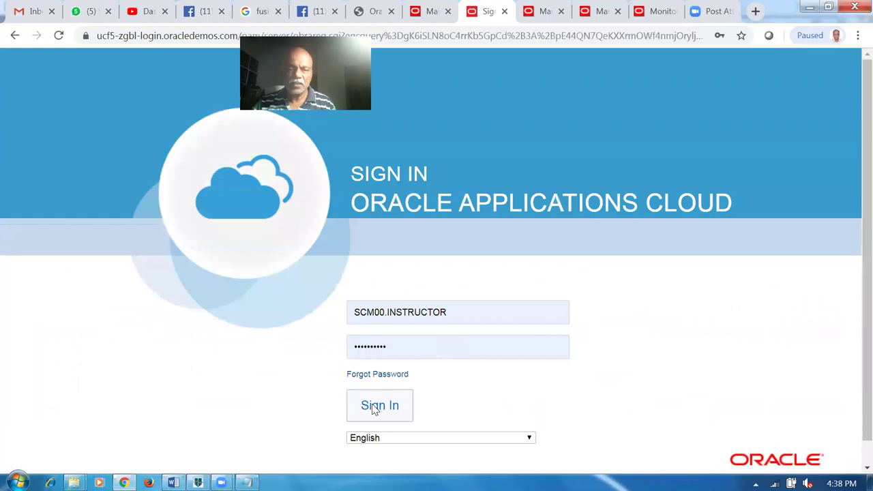
left_click(372, 406)
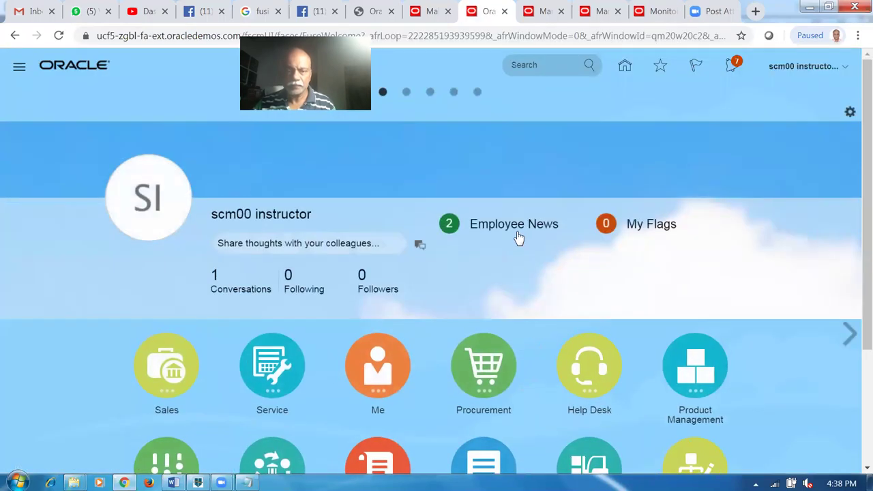
Open the Order Management work area from the home page and start a new sales order.
scroll(517, 231, "down", 2)
left_click(458, 395)
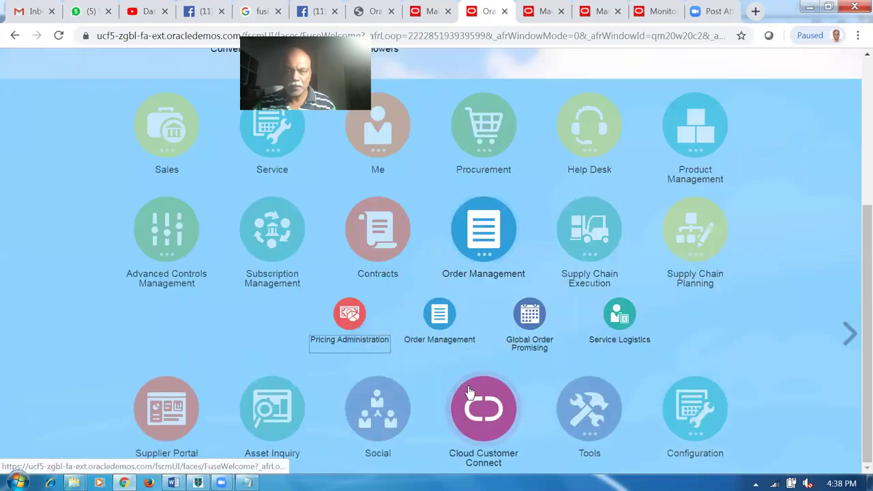
left_click(442, 316)
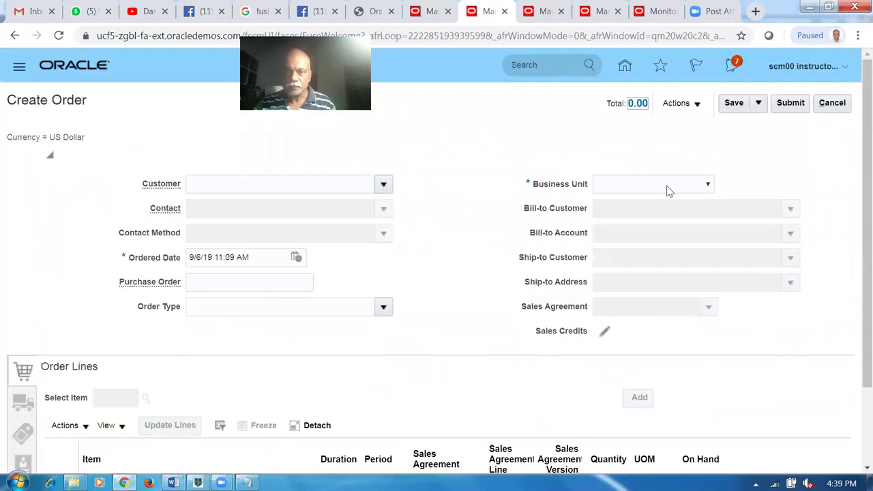
Set the new order's business unit to US1 Business Unit and its customer to Computer Service and Rentals.
left_click(668, 192)
scroll(713, 293, "down", 5)
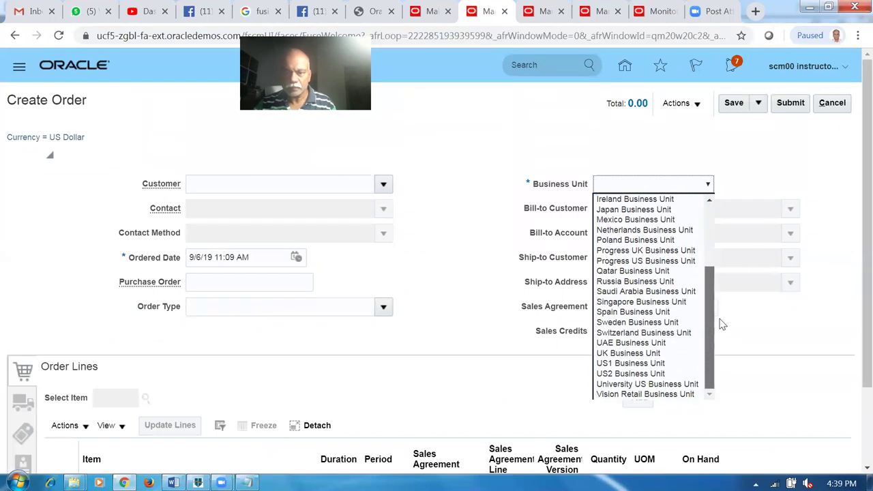
scroll(713, 326, "up", 3)
scroll(712, 354, "down", 3)
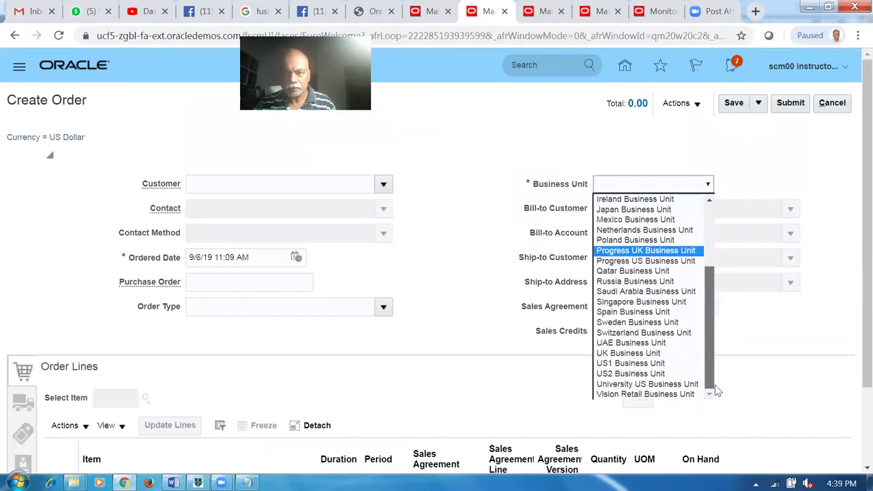
left_click(615, 363)
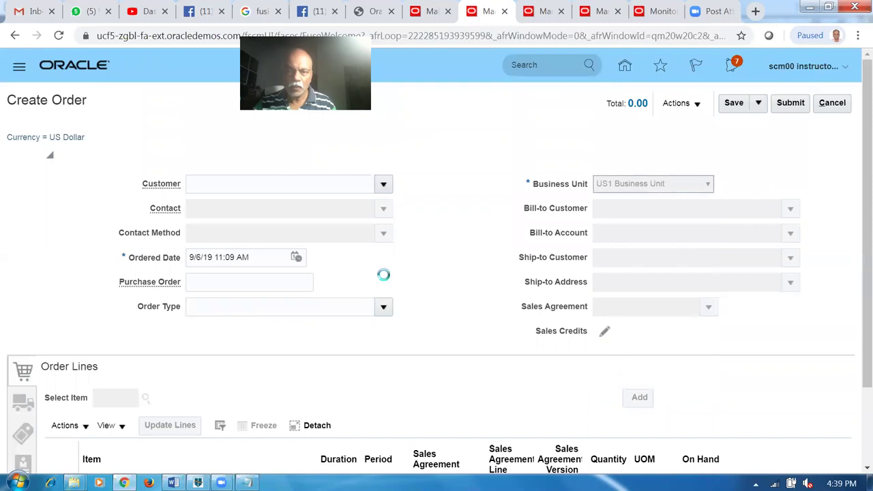
left_click(221, 185)
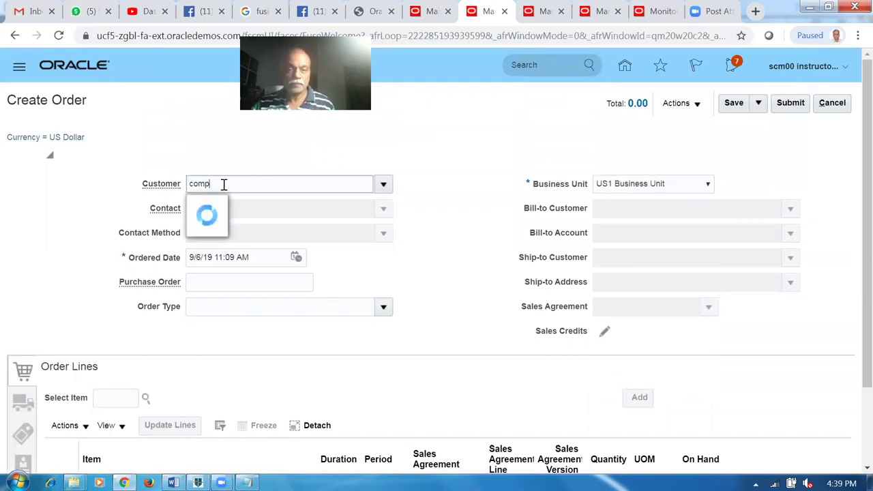
left_click(197, 214)
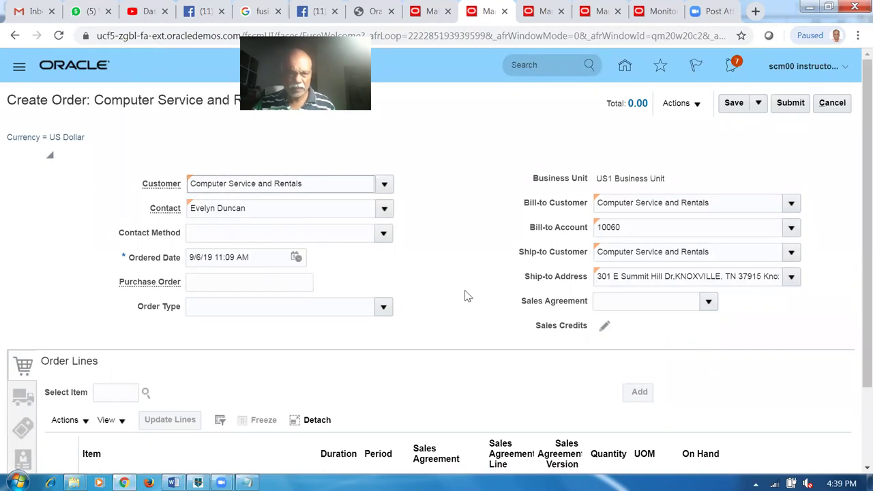
Add an order line for item a01_BtoB_Buy with a quantity of 6 Ea.
scroll(232, 341, "down", 3)
left_click(97, 293)
type("a01_BtoB_")
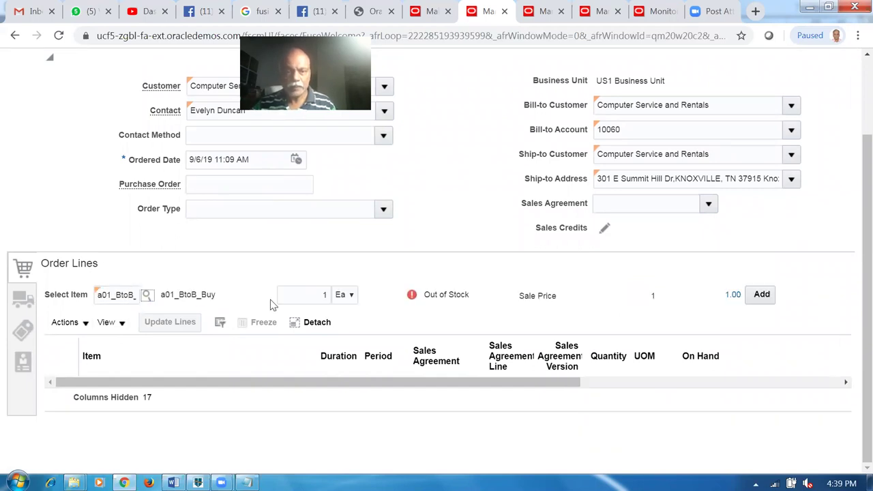
left_click(298, 298)
type("6")
key("Tab")
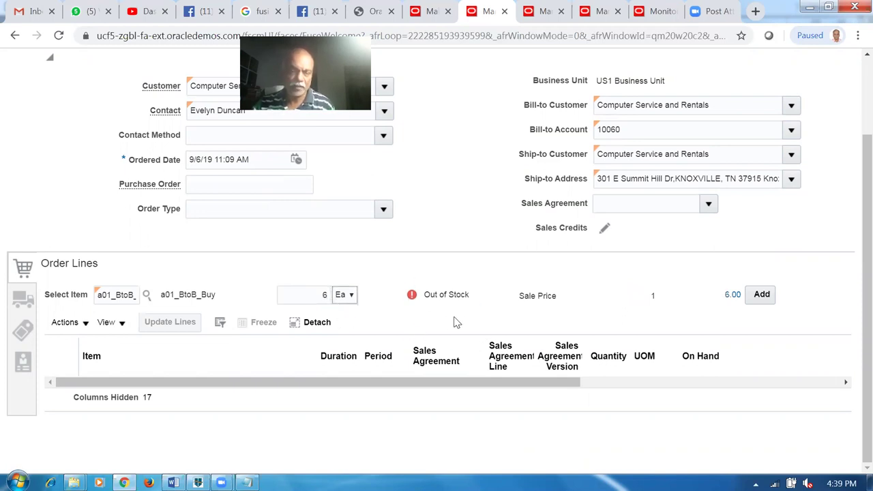
left_click(768, 298)
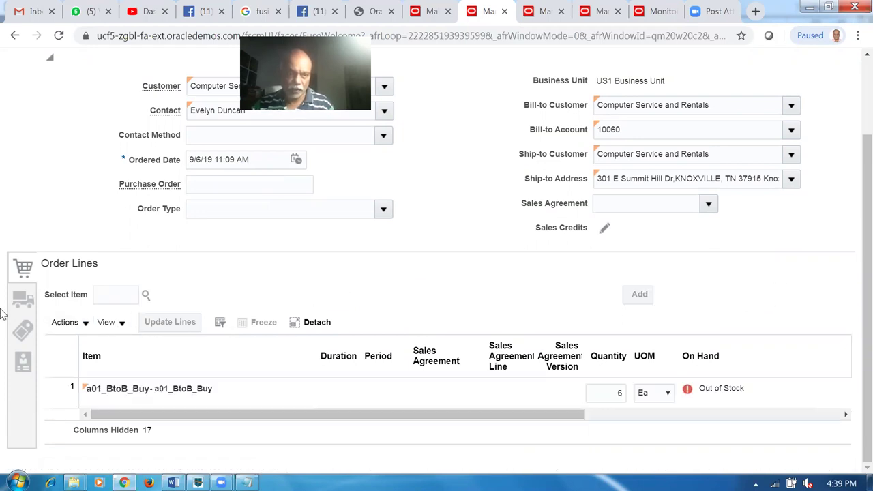
Set the requested date in the order's general shipment details to 9/10/19 11:09 AM.
left_click(24, 300)
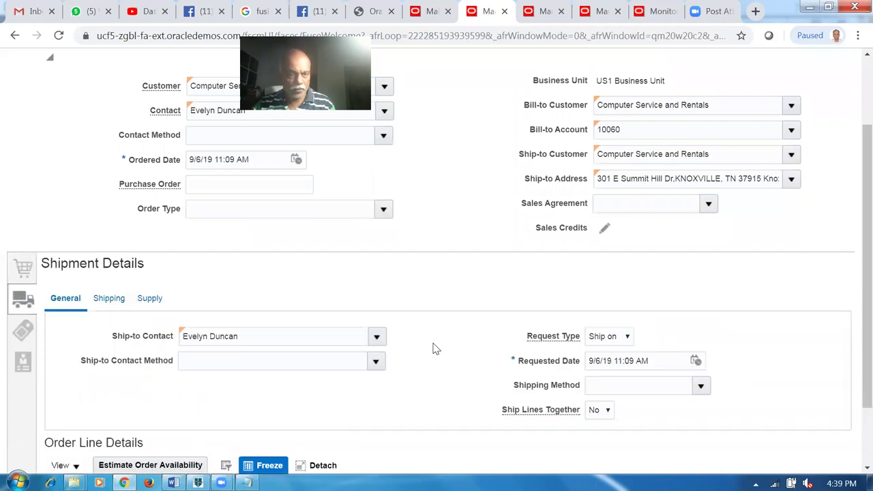
left_click(597, 363)
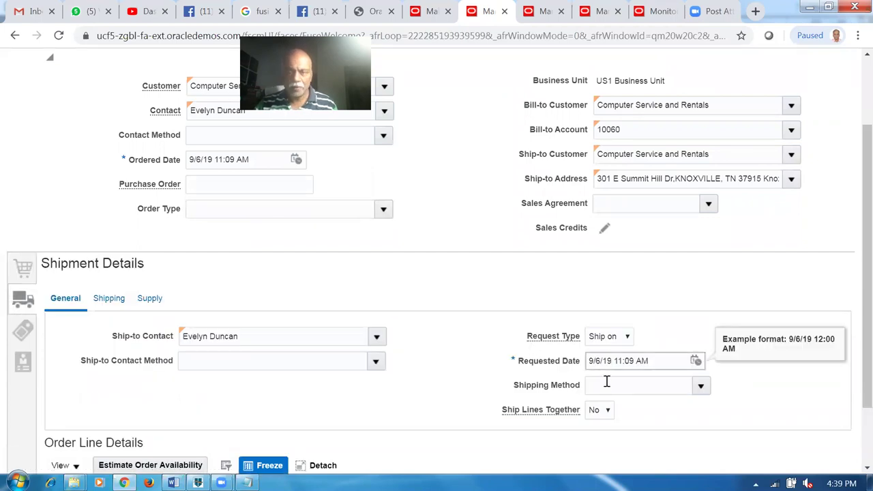
key("Delete")
type("10")
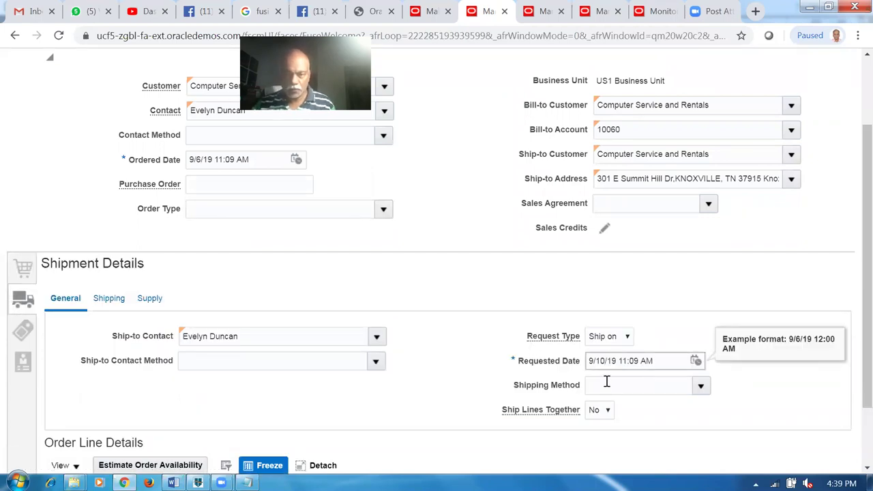
left_click(513, 302)
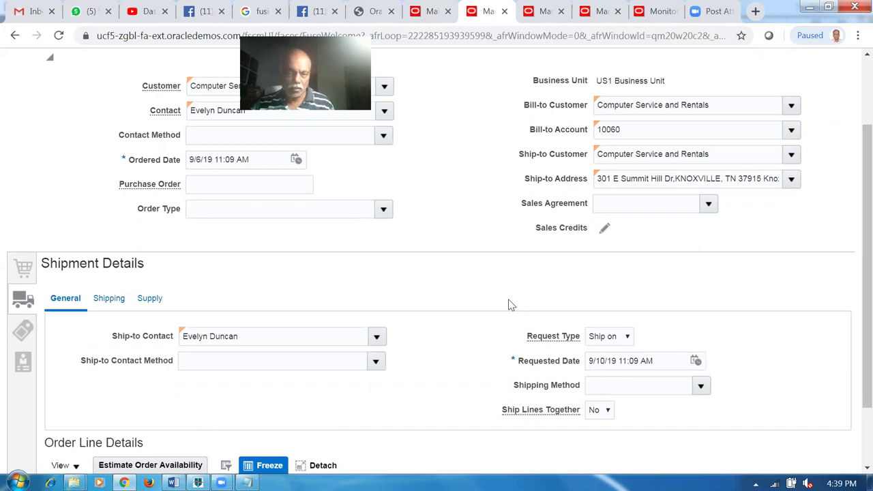
Save and submit the sales order, and acknowledge the submission confirmation.
scroll(510, 306, "up", 3)
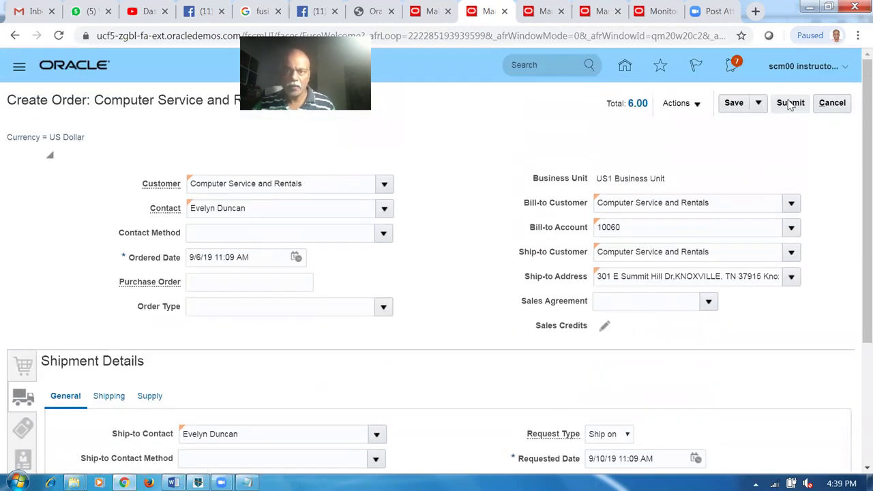
left_click(734, 103)
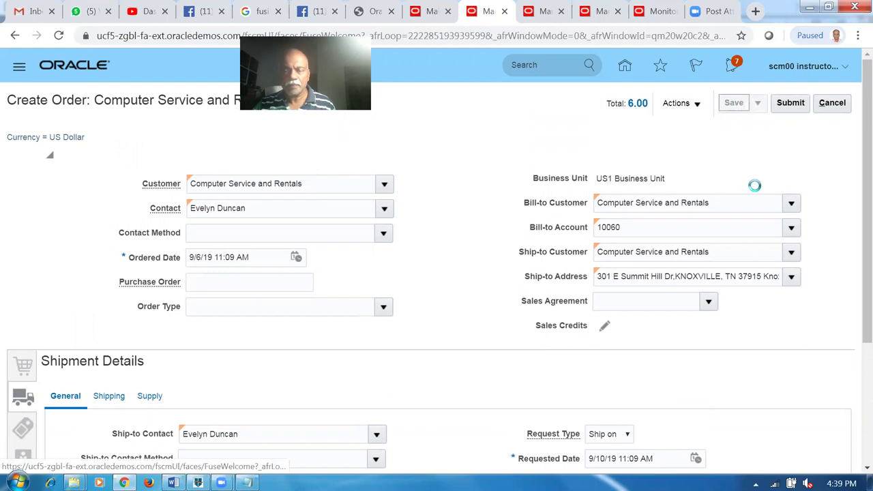
left_click(789, 109)
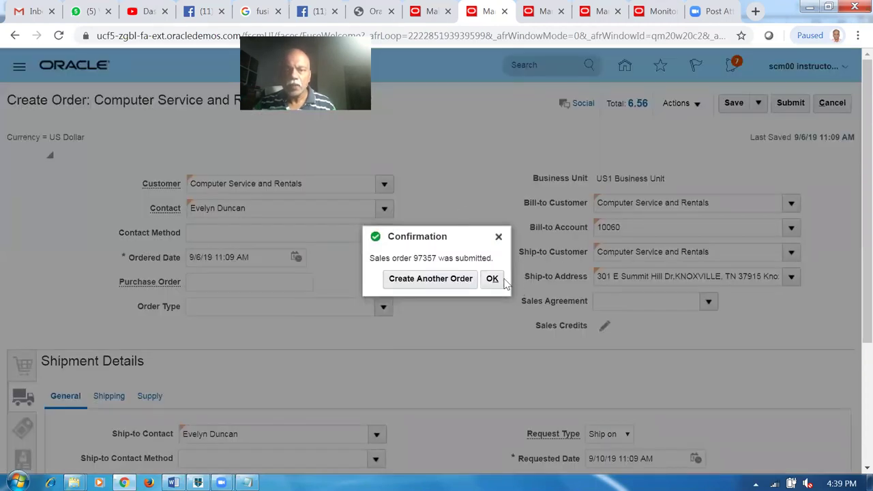
left_click(492, 279)
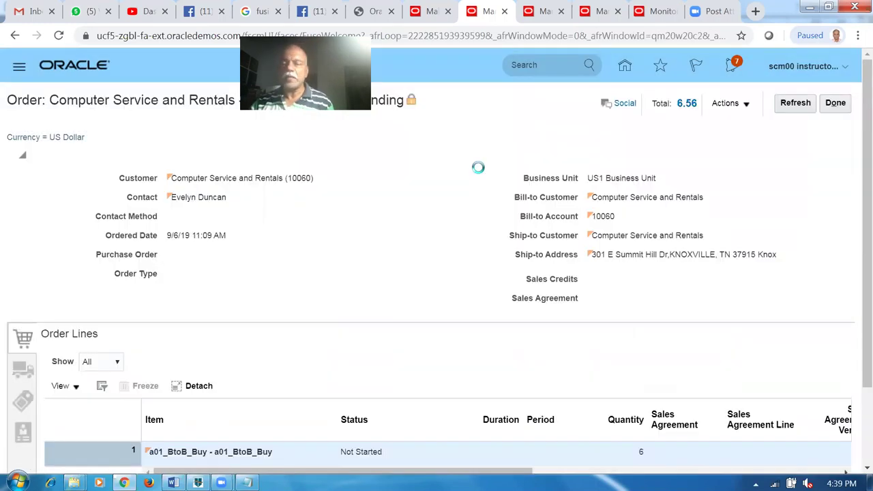
Refresh the submitted order and switch it to the fulfillment view.
left_click(786, 107)
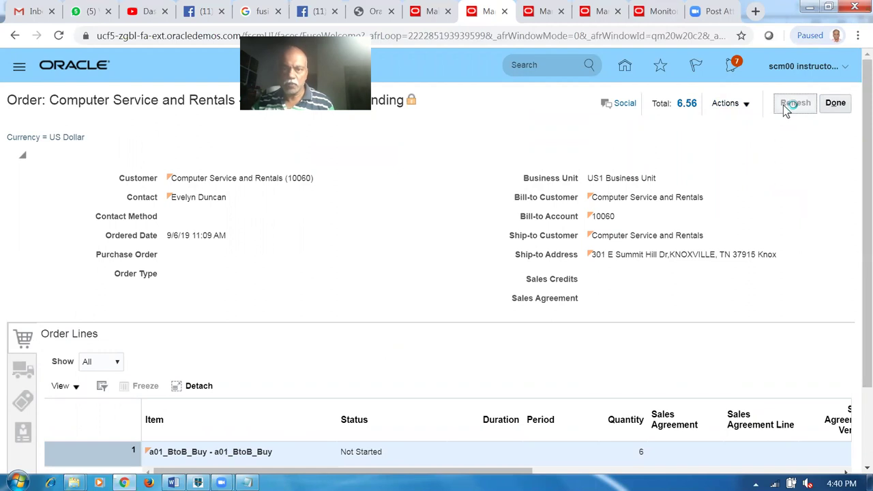
left_click(725, 104)
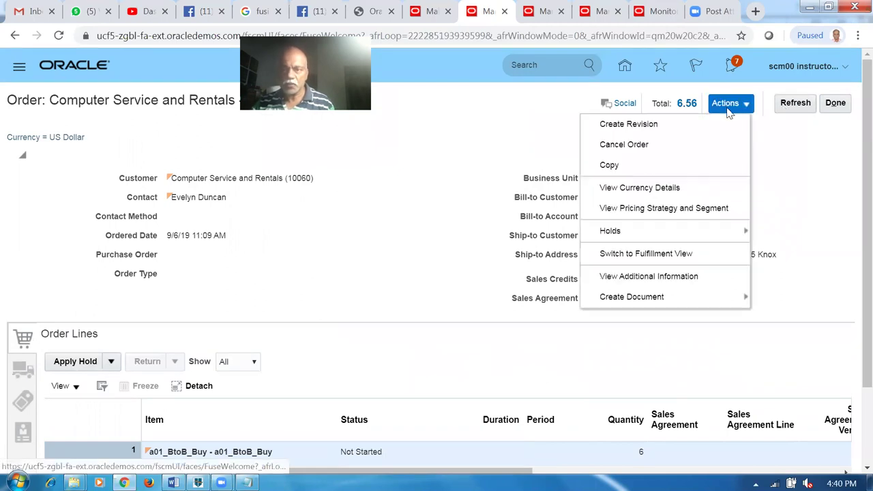
left_click(643, 256)
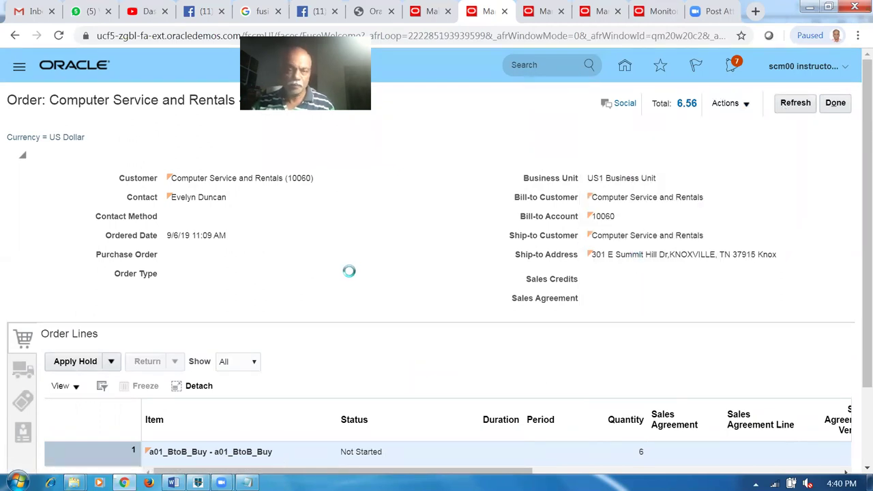
Refresh the order and open the orchestration process of fulfillment line 1-1.
left_click(786, 104)
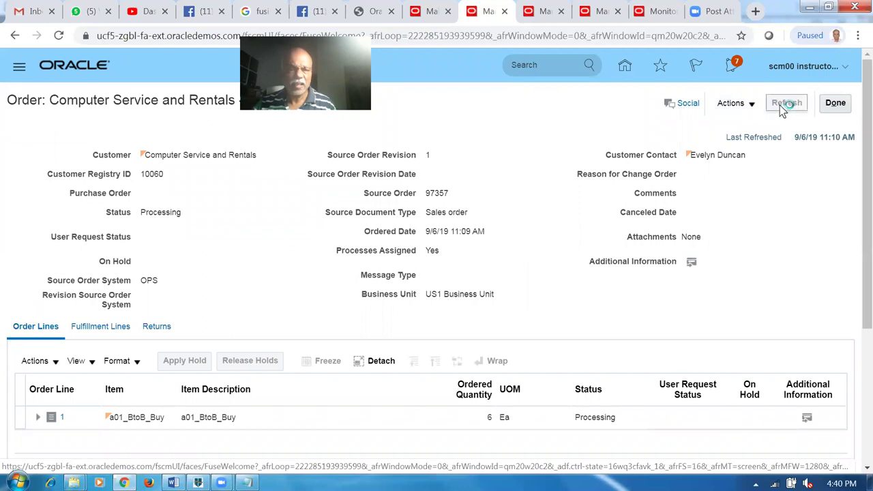
left_click(102, 328)
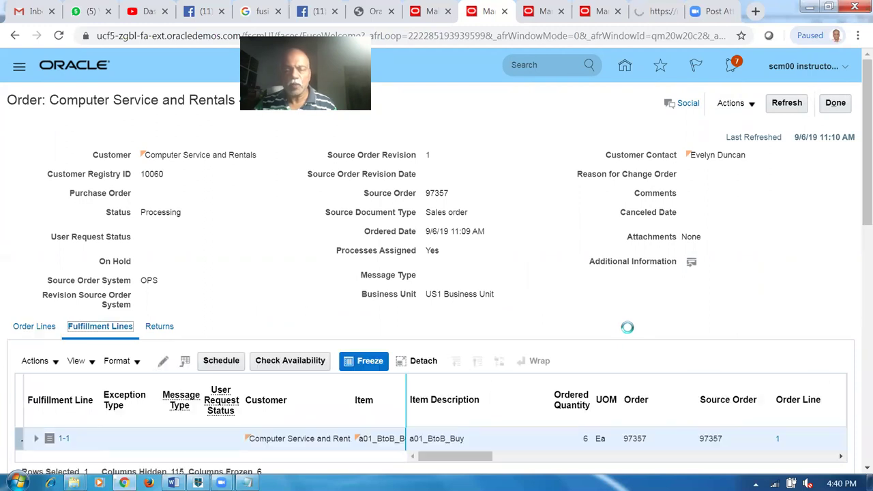
scroll(629, 343, "down", 1)
scroll(628, 342, "down", 1)
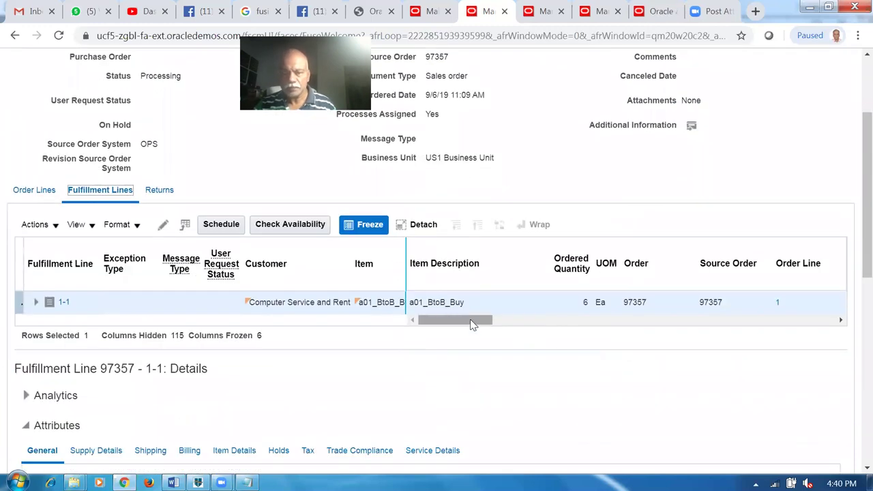
left_click_drag(469, 323, 525, 323)
left_click(634, 304)
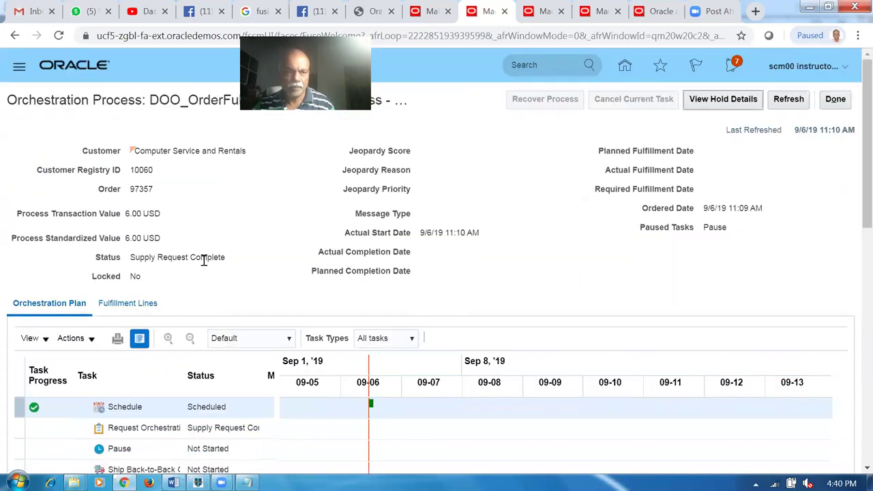
Refresh the orchestration process repeatedly and check its status and the task progress in the orchestration plan.
scroll(193, 273, "down", 3)
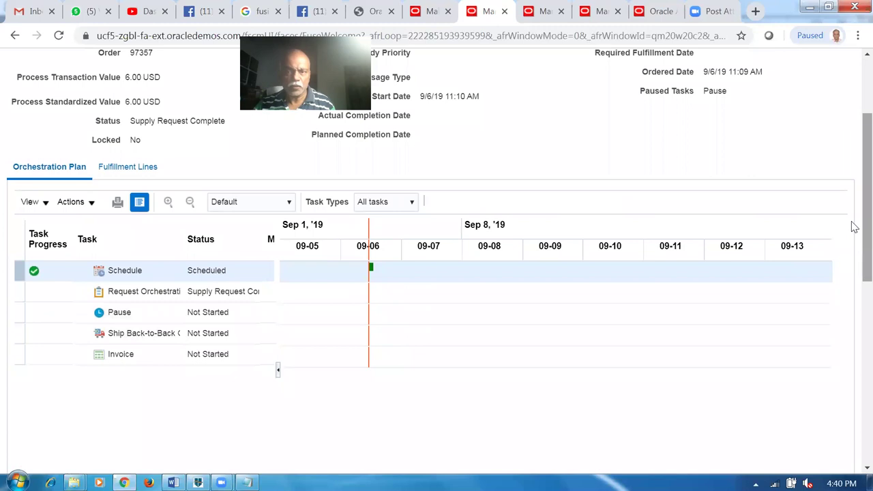
scroll(854, 180, "up", 2)
scroll(854, 180, "up", 1)
left_click(788, 93)
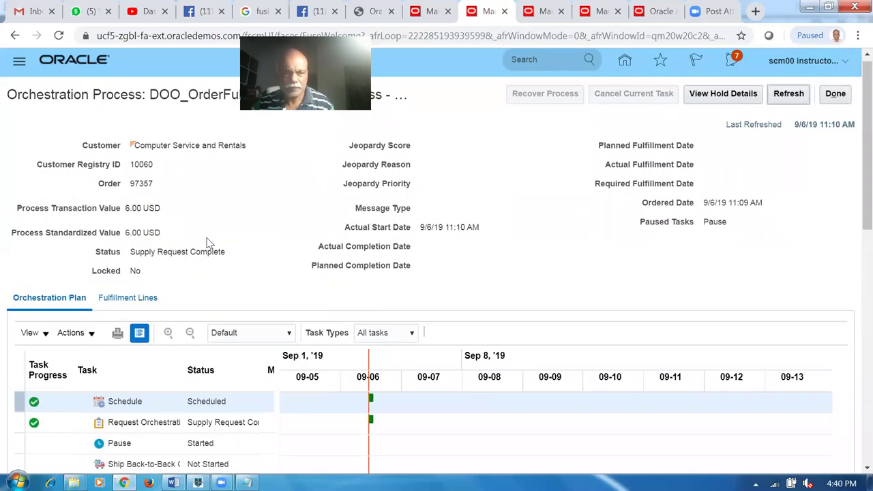
left_click(789, 95)
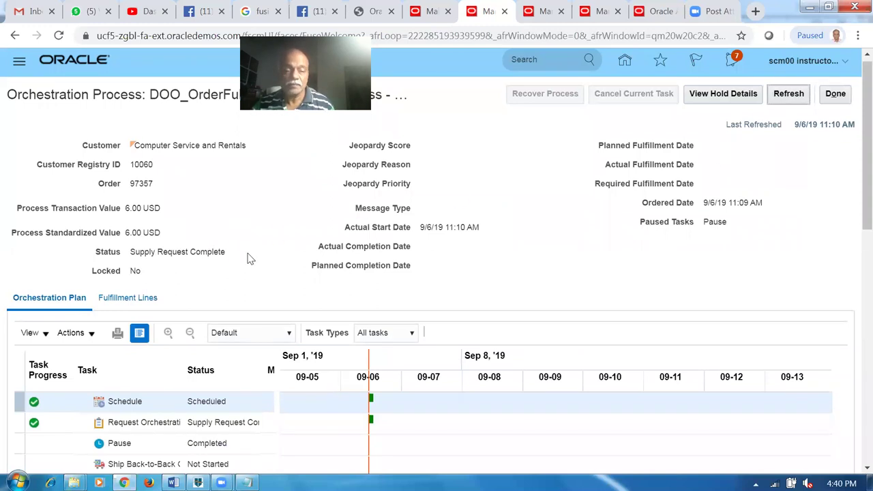
scroll(248, 259, "down", 1)
scroll(248, 258, "up", 1)
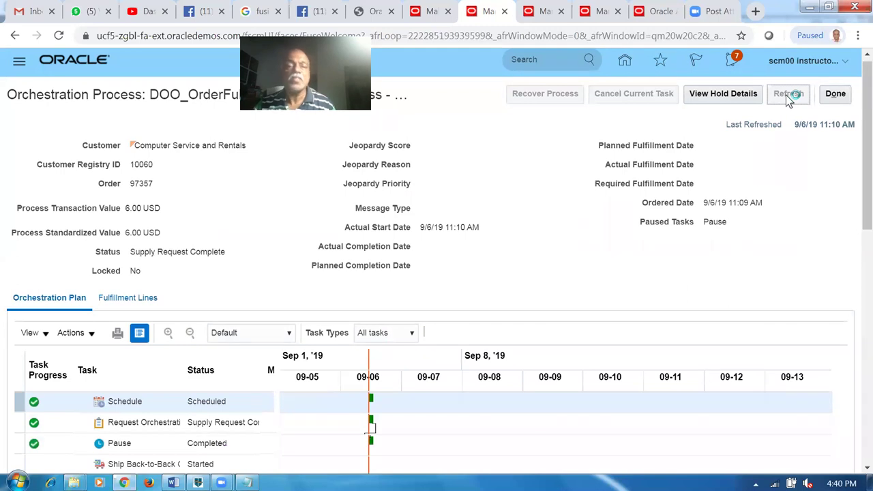
left_click(789, 96)
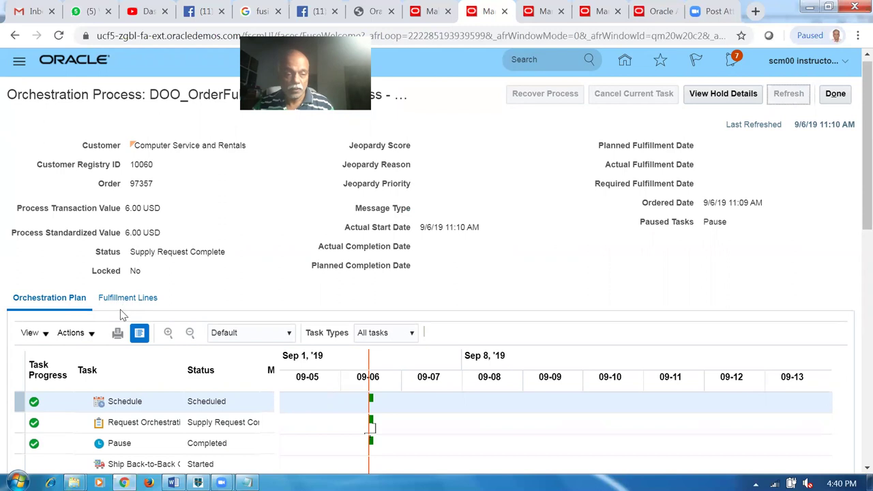
scroll(123, 315, "down", 1)
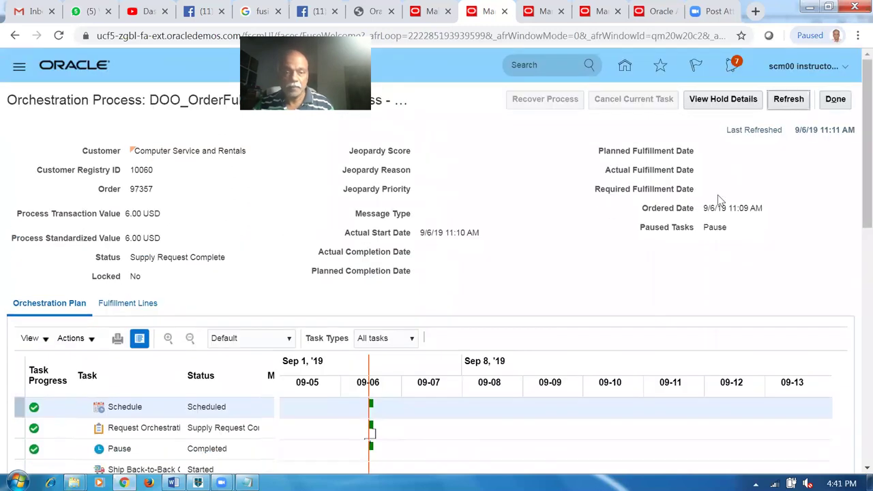
left_click(789, 99)
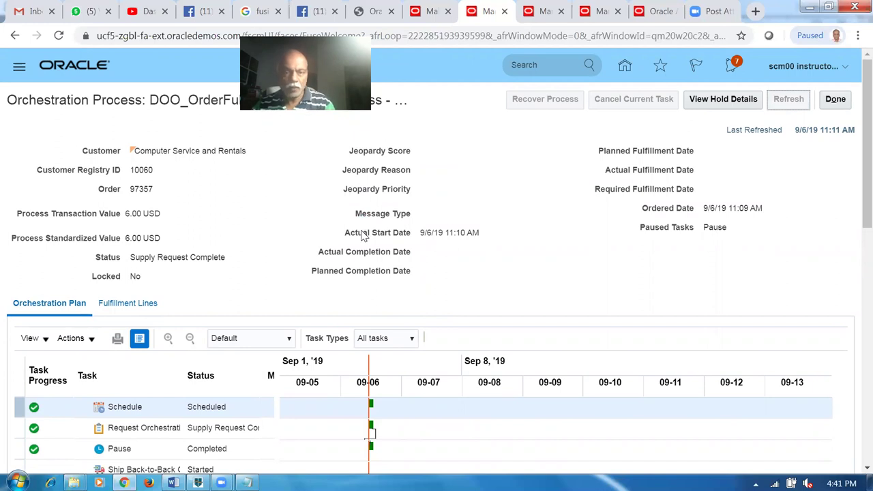
scroll(366, 235, "down", 1)
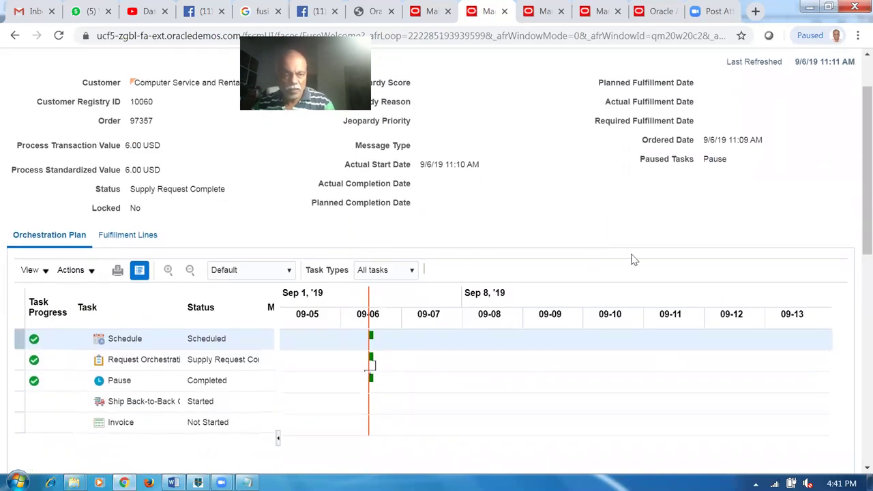
scroll(630, 258, "up", 1)
left_click(788, 100)
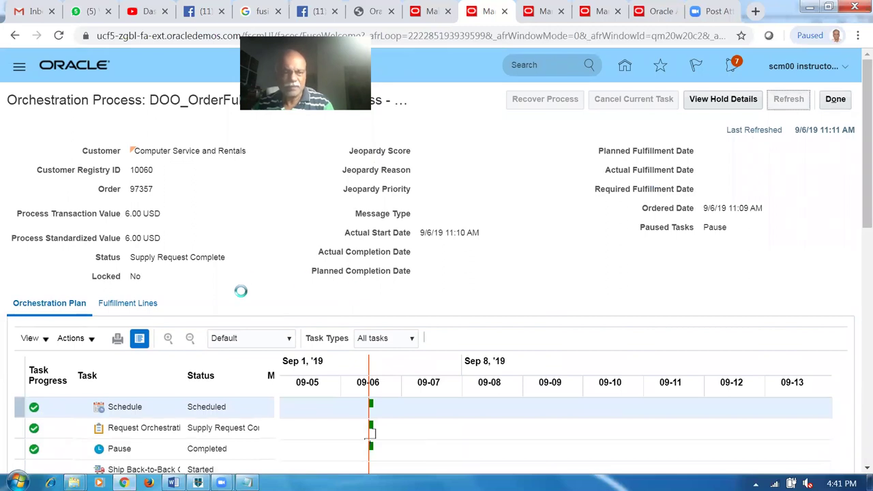
scroll(240, 293, "down", 1)
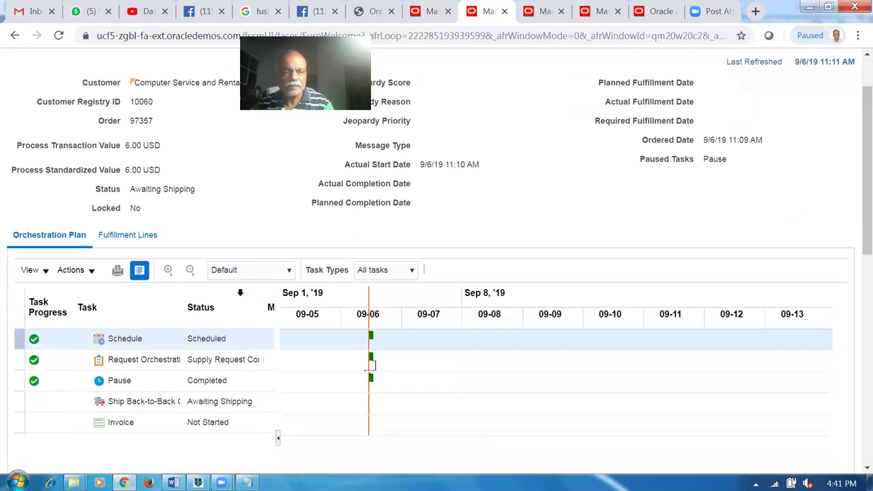
scroll(668, 187, "up", 1)
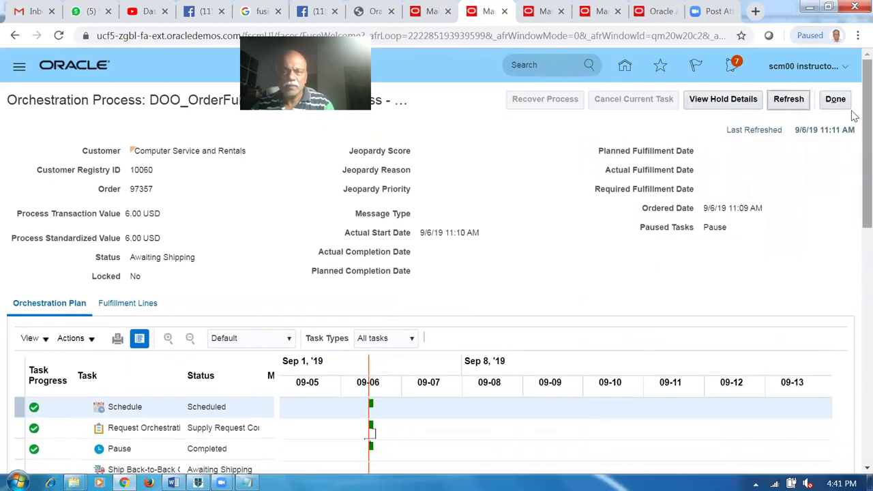
left_click(791, 100)
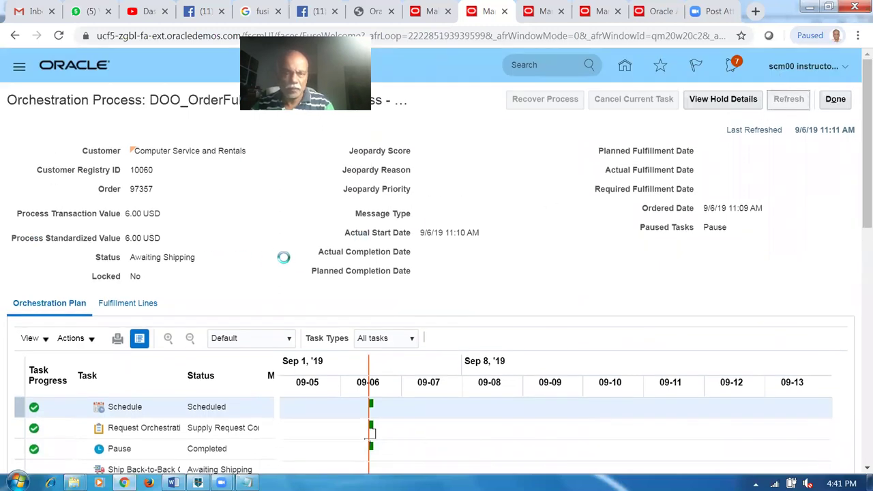
Check the back-to-back supply status in the fulfillment line's supply details and open the linked supply order.
left_click(128, 303)
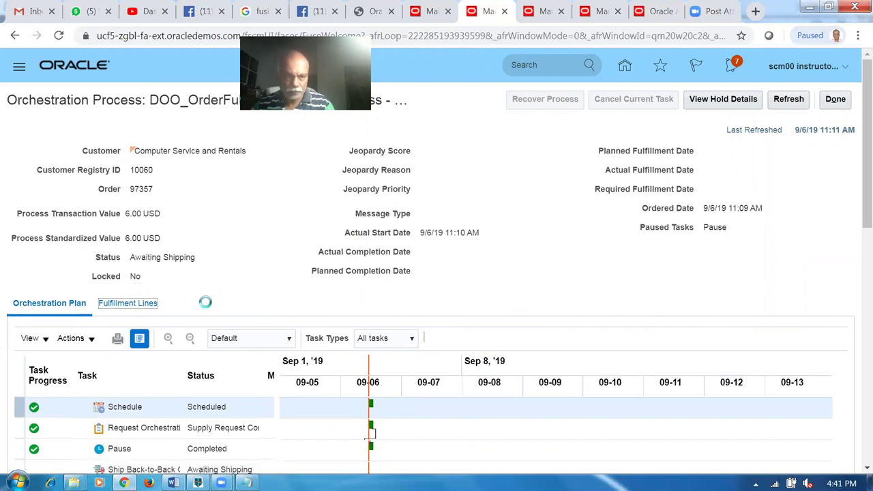
scroll(204, 307, "down", 3)
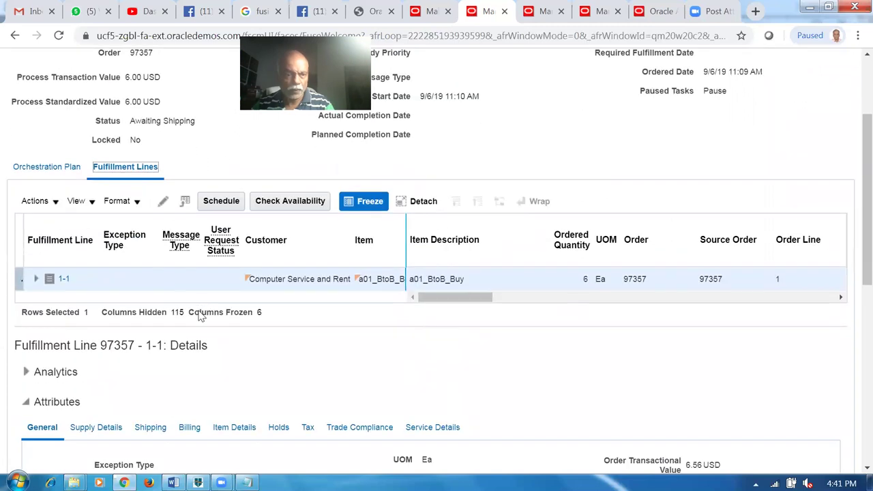
scroll(198, 312, "down", 2)
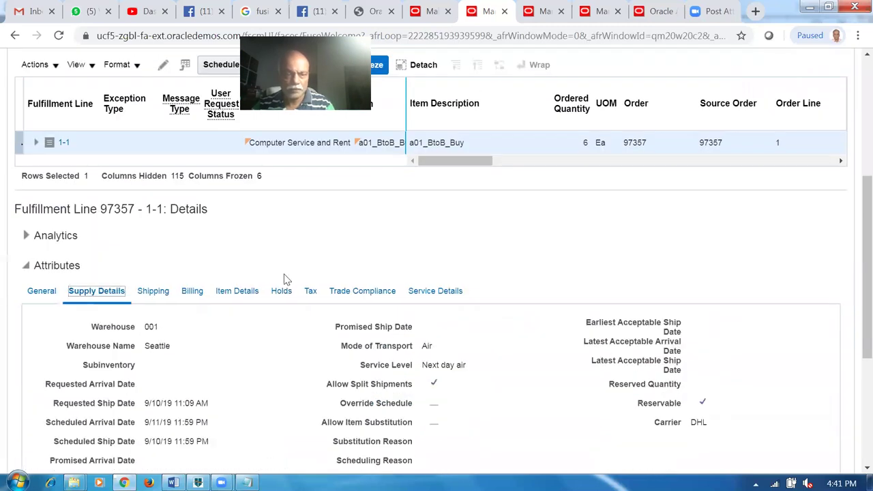
scroll(286, 281, "down", 2)
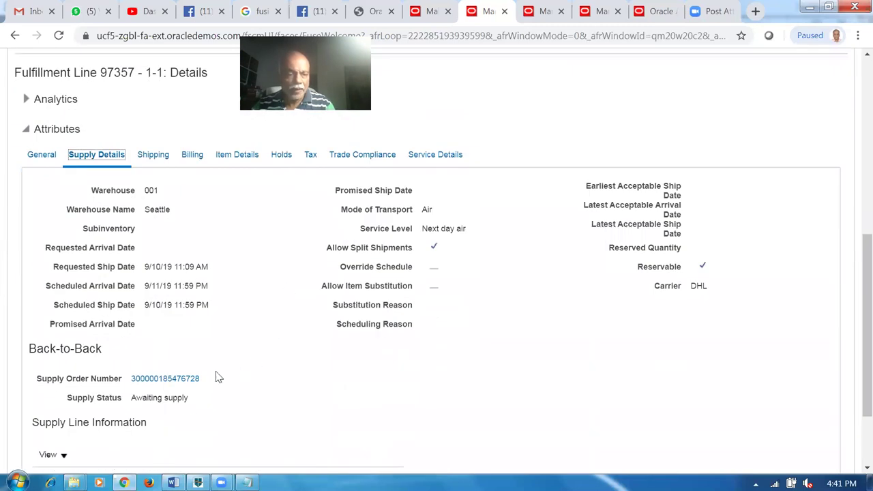
left_click_drag(141, 397, 172, 402)
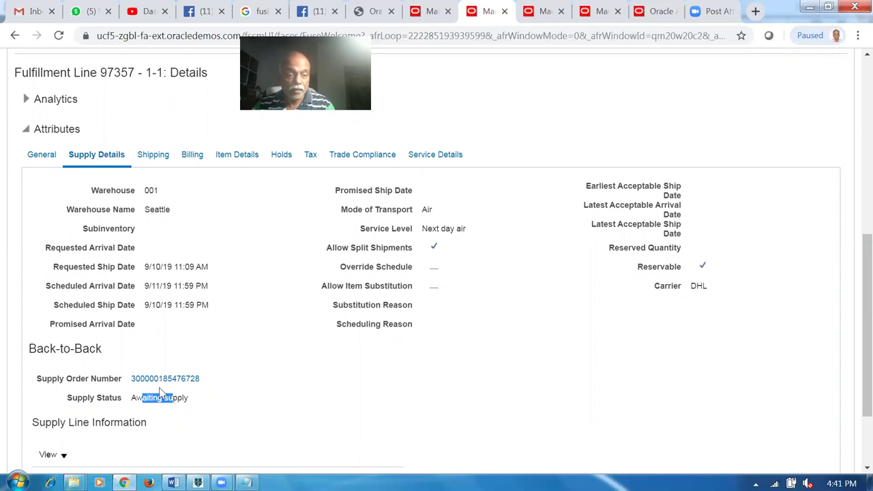
left_click(164, 379)
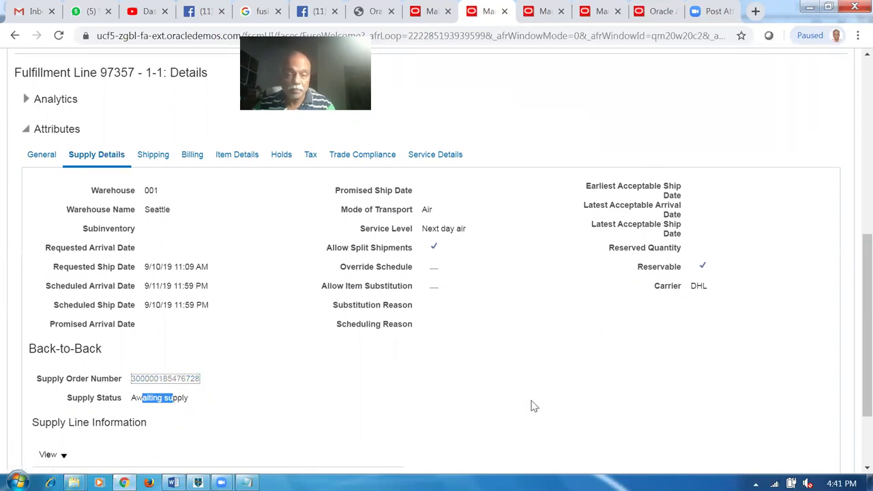
Refresh the supply order and examine supply lines 1 and 1.1 with their line details.
left_click(341, 334)
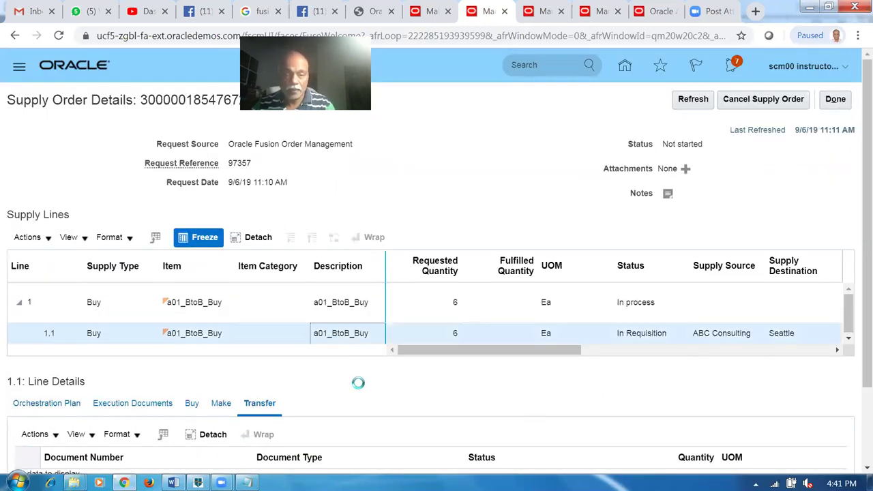
scroll(356, 385, "down", 1)
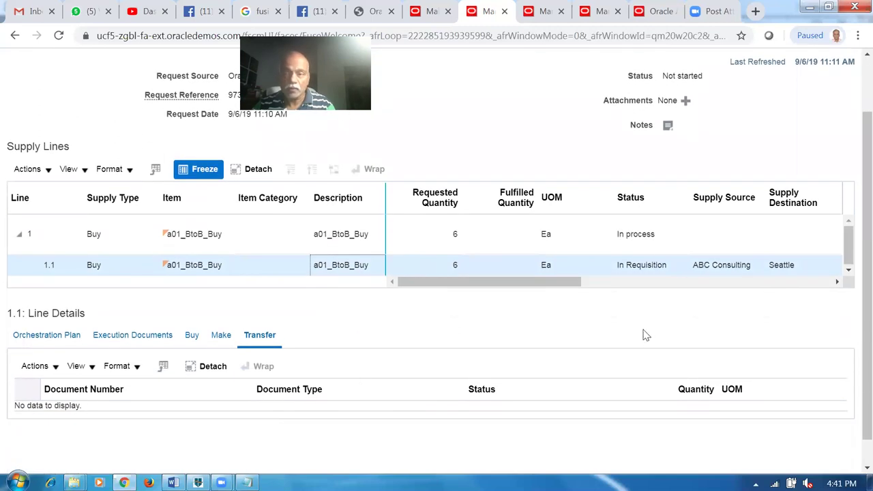
scroll(645, 335, "up", 1)
left_click(693, 101)
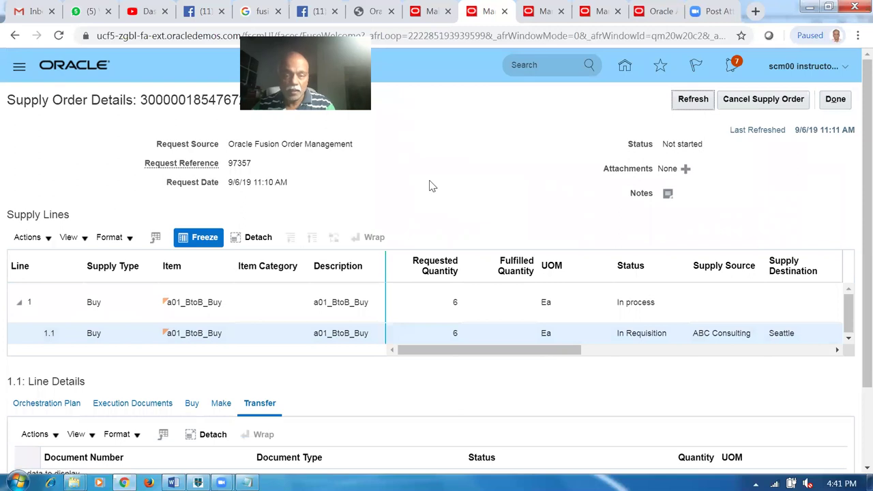
scroll(429, 185, "down", 2)
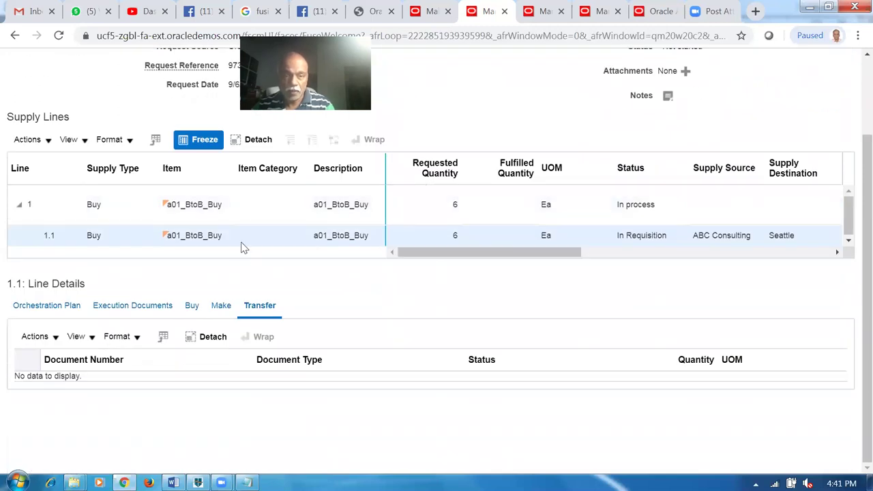
left_click(231, 212)
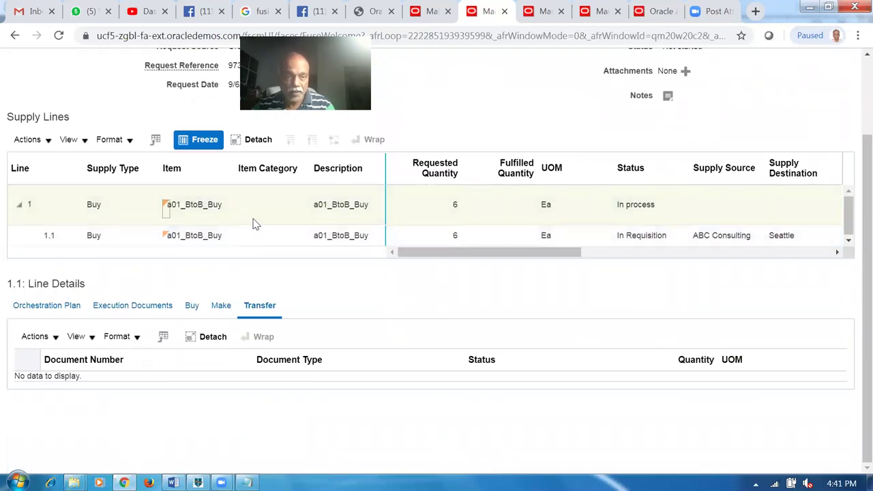
left_click(257, 206)
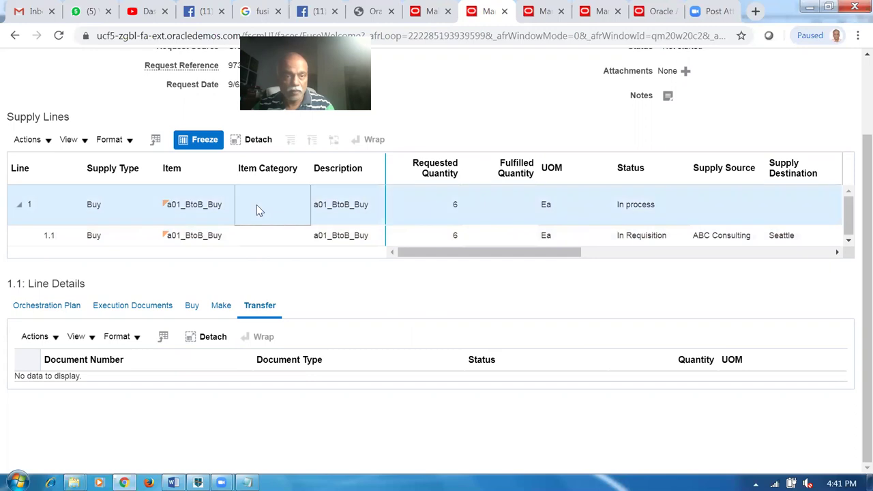
left_click(268, 240)
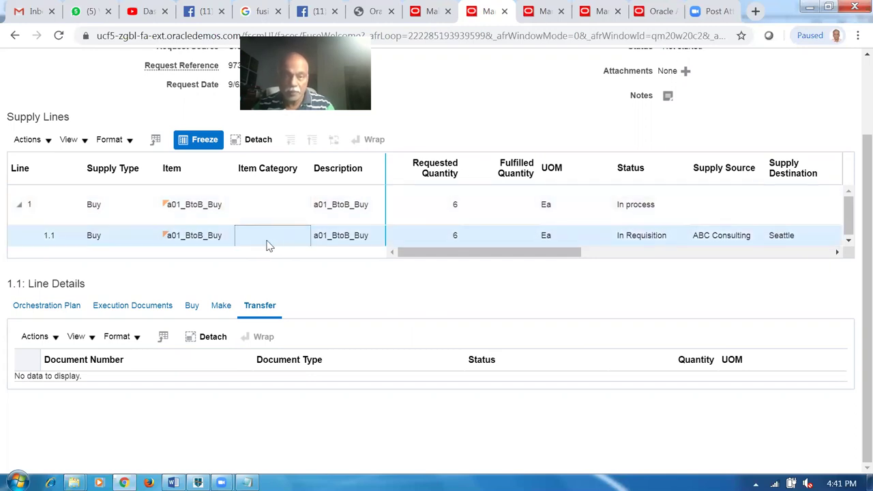
left_click_drag(462, 252, 554, 325)
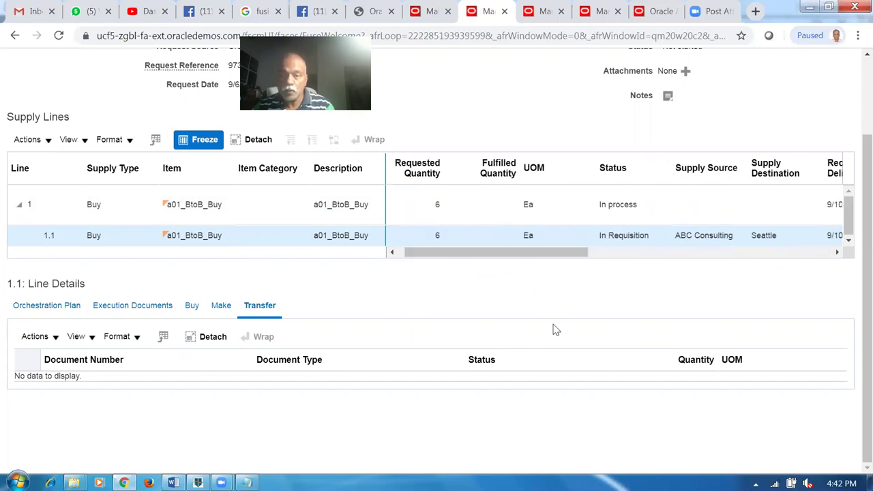
Refresh the supply order repeatedly and check the requisition status of supply line 1.1.
scroll(553, 310, "up", 3)
left_click(686, 99)
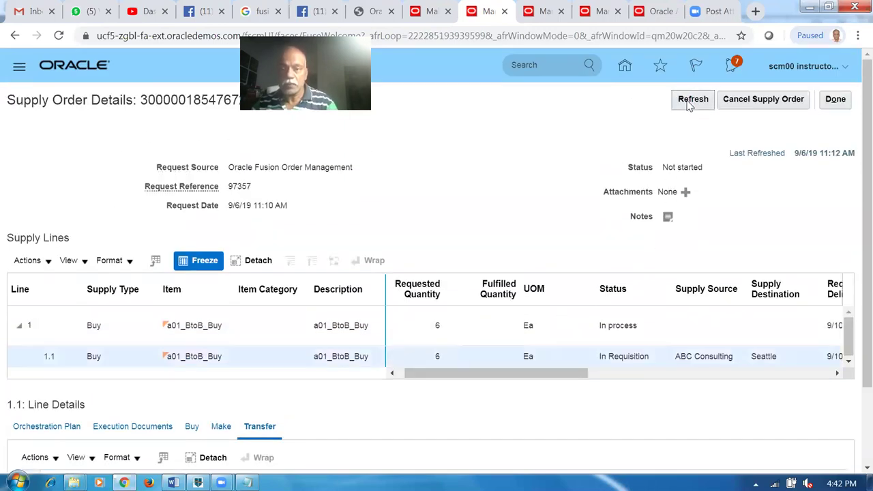
left_click(693, 102)
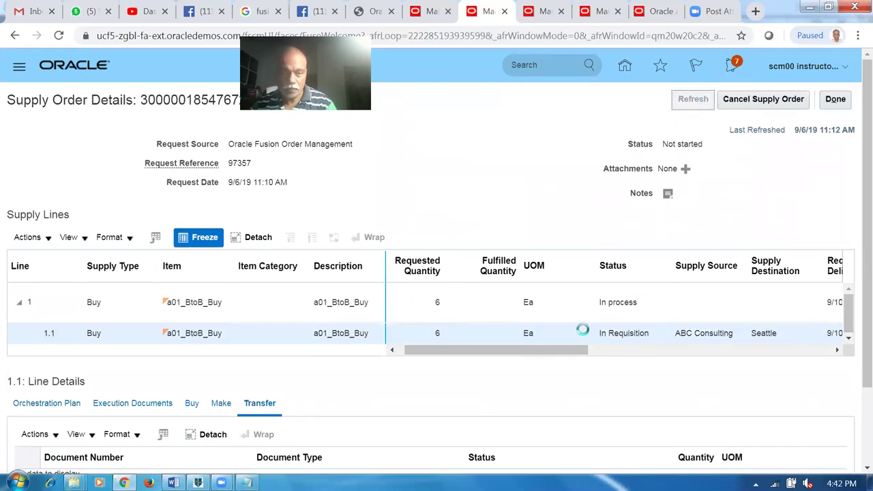
left_click_drag(433, 355, 722, 377)
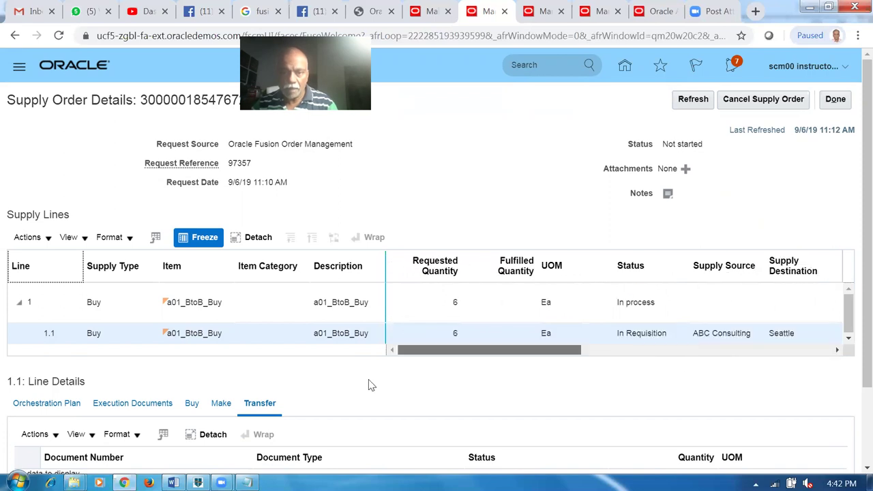
left_click(689, 99)
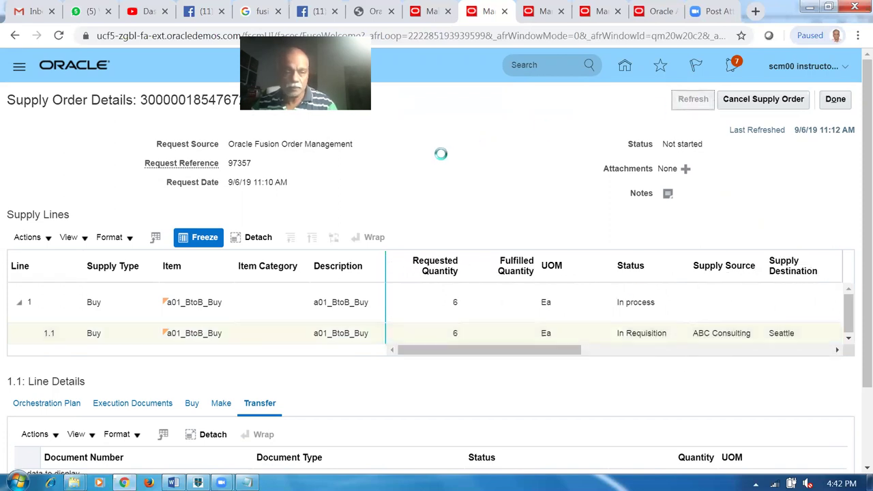
scroll(444, 157, "down", 2)
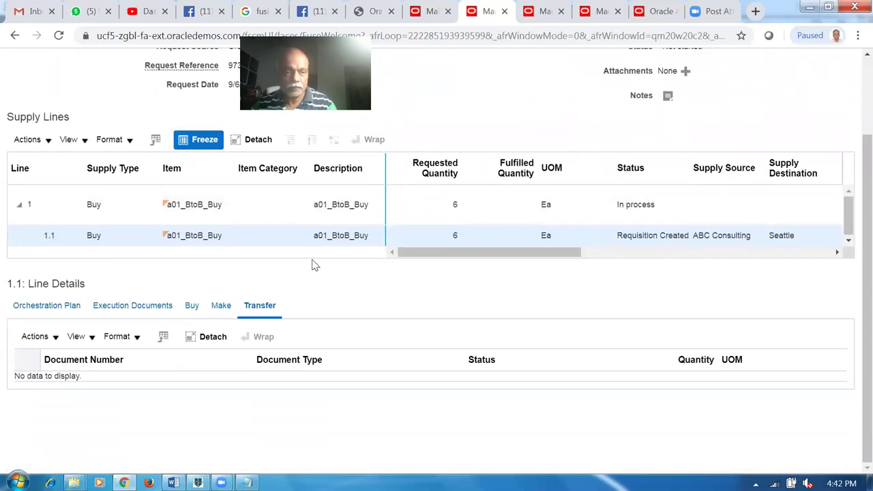
Examine the purchase requisition listed in the Buy details of supply line 1.1.
left_click(202, 203)
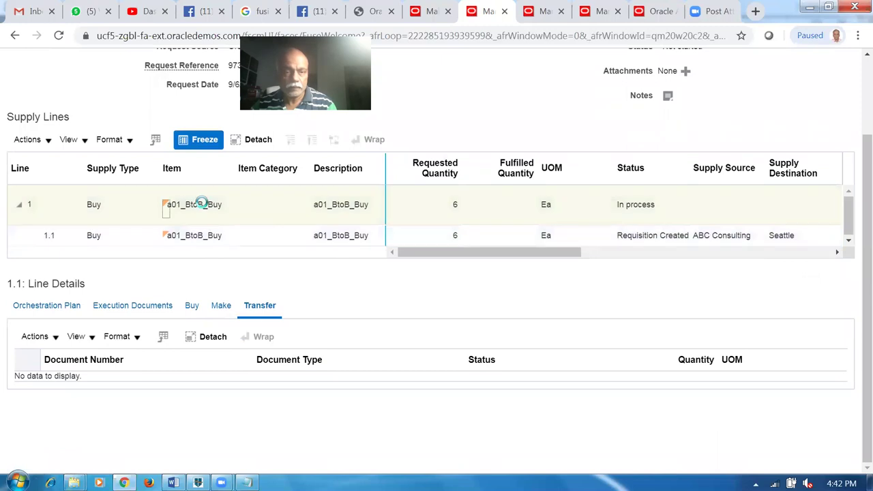
left_click(246, 235)
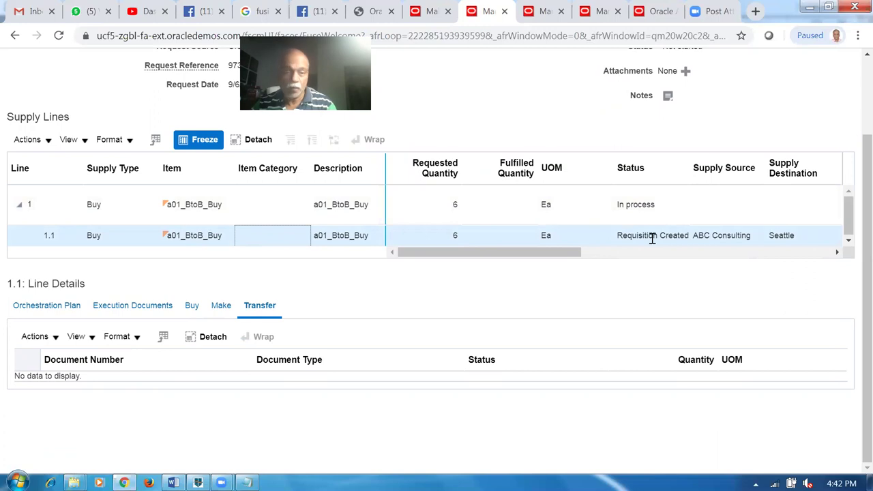
left_click(194, 308)
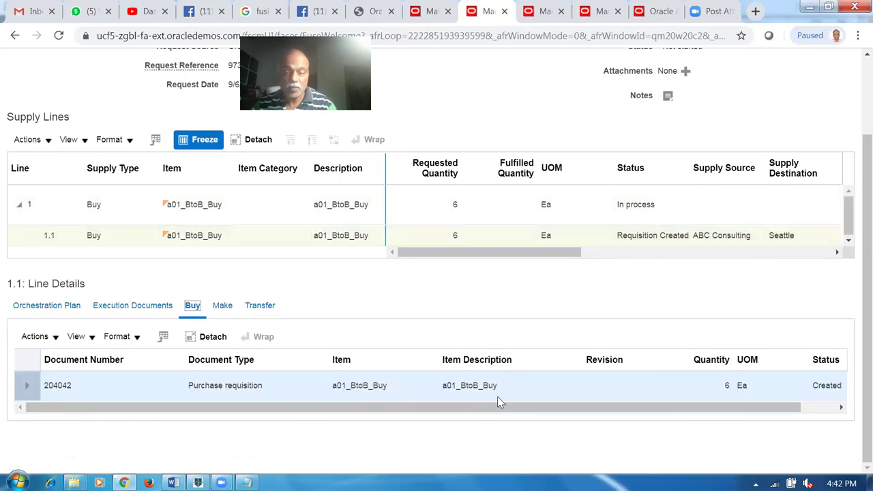
left_click_drag(478, 408, 298, 411)
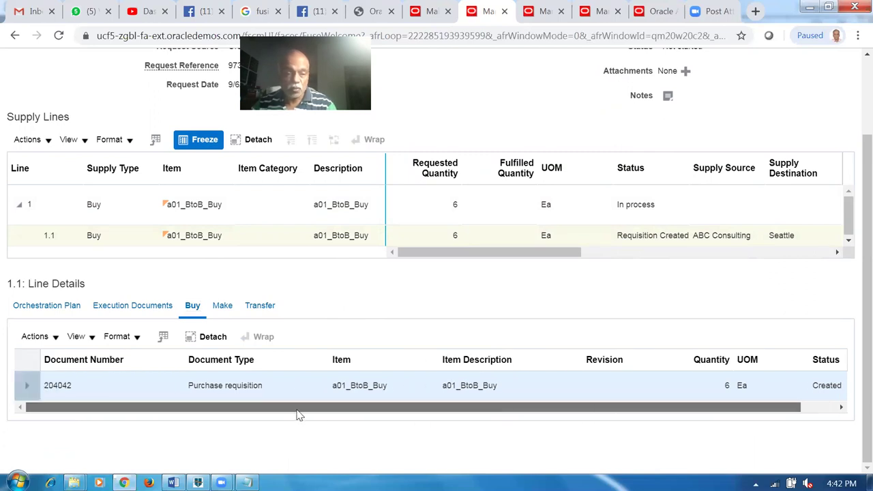
left_click_drag(471, 417, 563, 416)
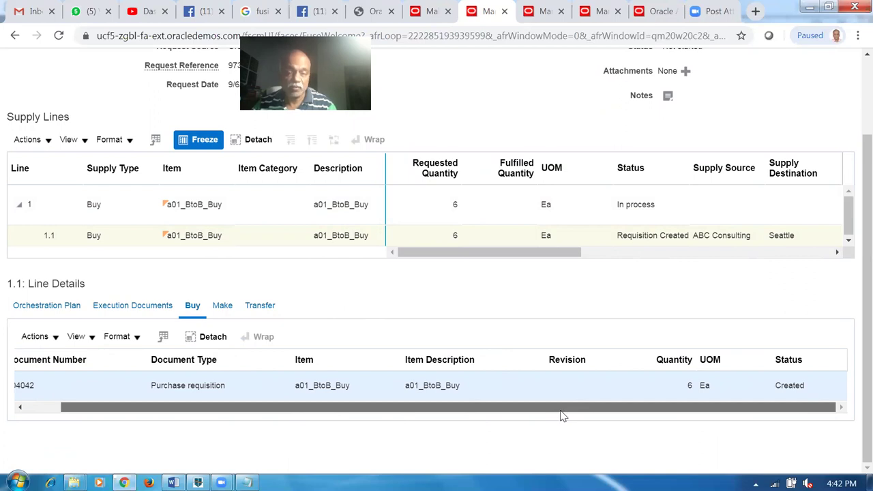
Refresh the supply order twice and recheck the status of supply line 1.1 and its requisition.
scroll(675, 300, "up", 3)
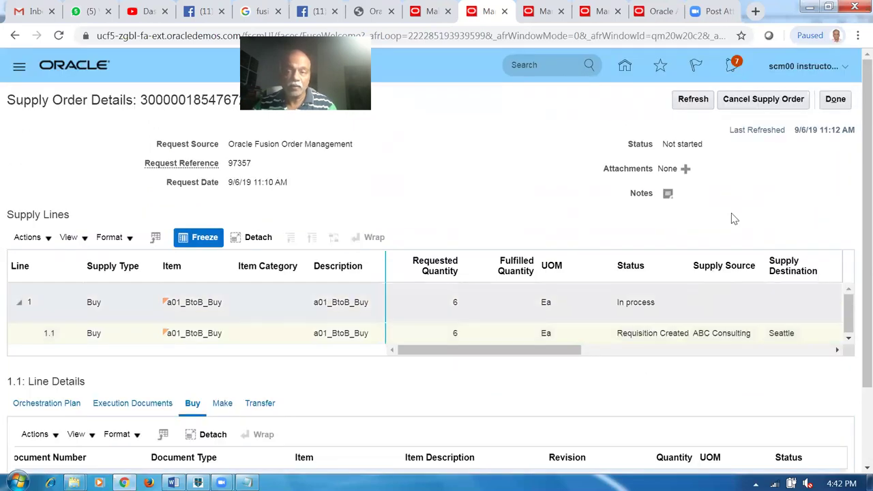
left_click(693, 100)
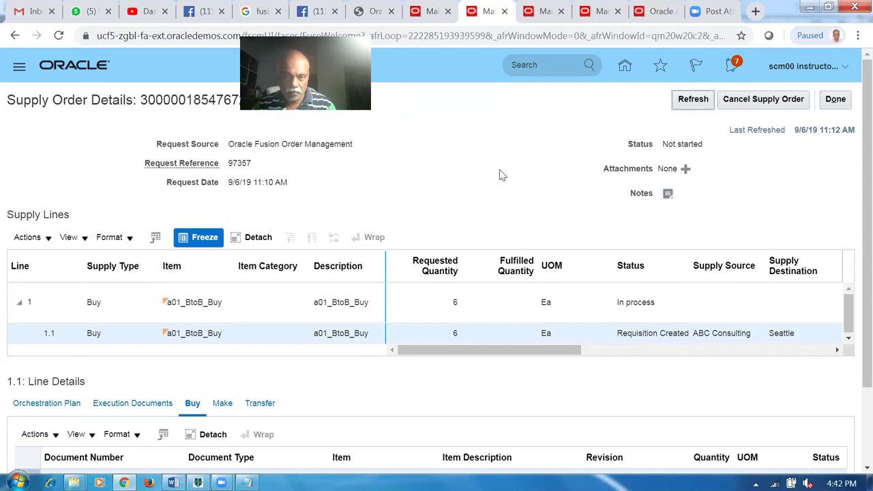
scroll(499, 173, "down", 2)
scroll(501, 170, "up", 3)
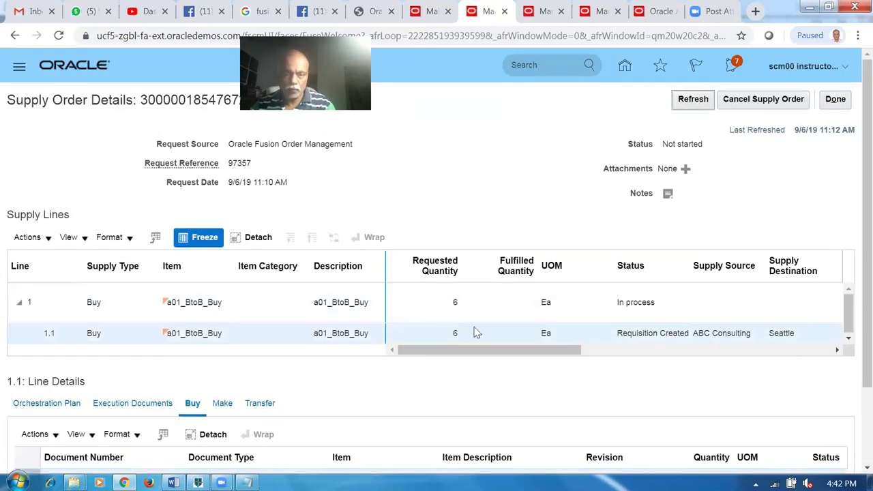
left_click(692, 99)
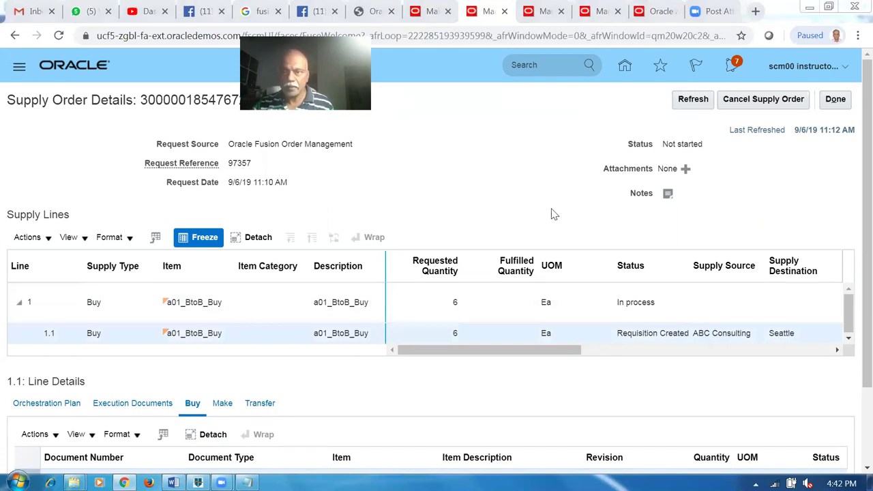
Leave the timed-out Manage Shipment Lines page and open Plan Inputs under Supply Chain Planning from the home page.
left_click(595, 11)
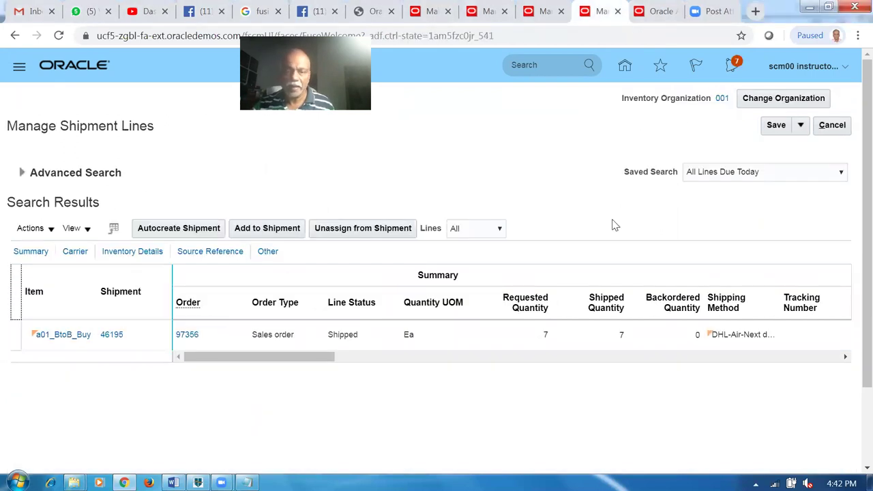
left_click(840, 131)
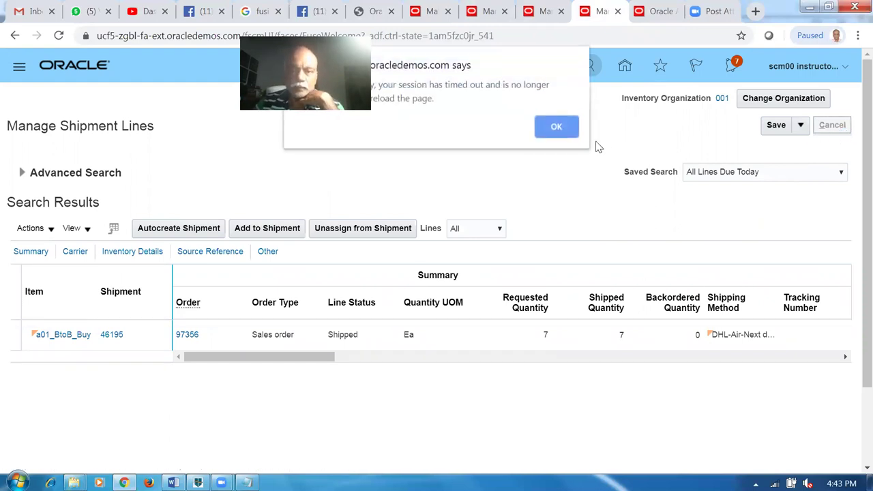
left_click(556, 131)
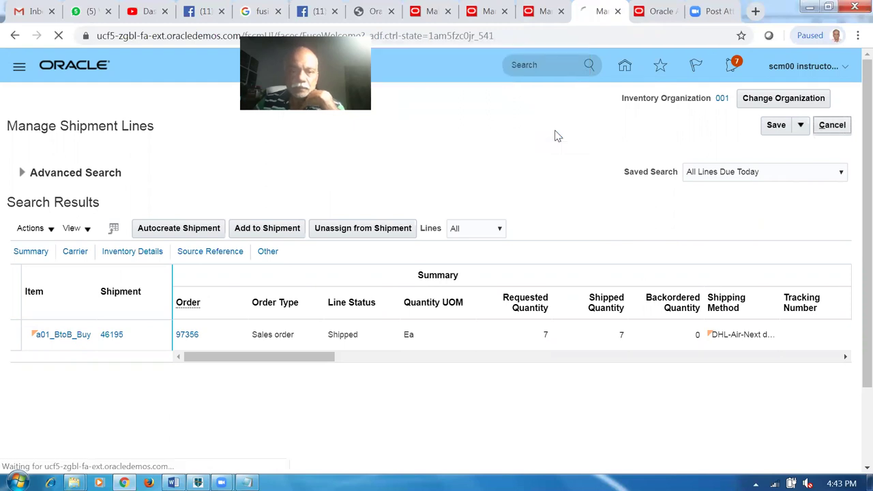
left_click(625, 63)
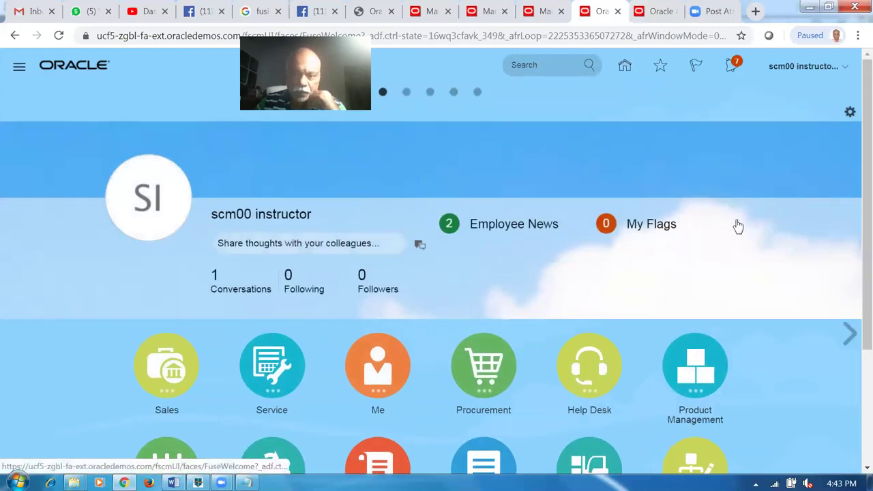
scroll(777, 286, "down", 2)
left_click(682, 339)
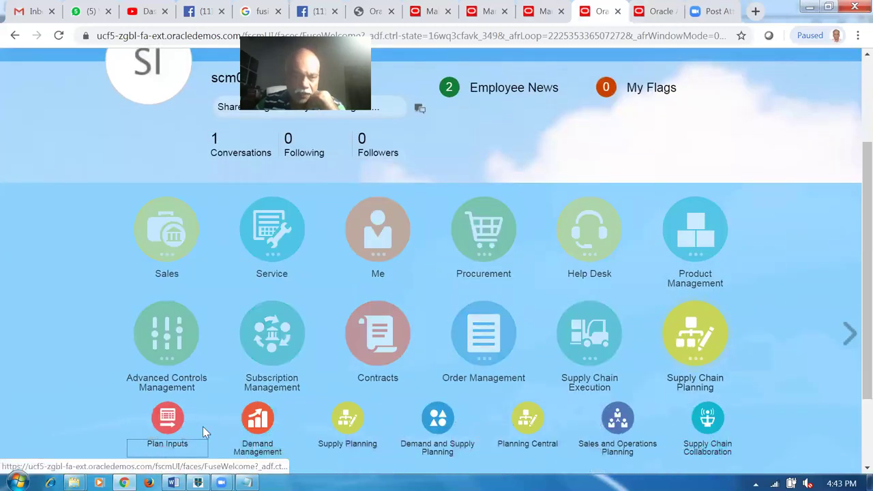
left_click(168, 424)
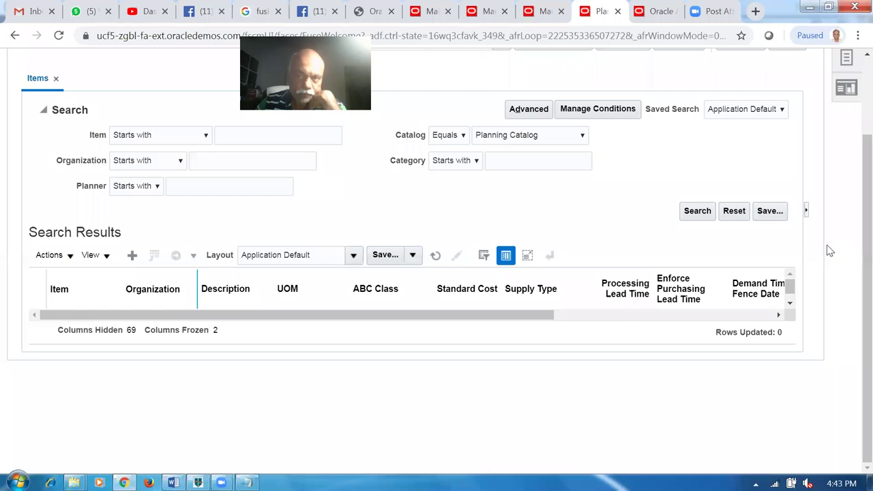
Start a Collect Planning Data process with OPS as the source system.
left_click(847, 157)
left_click(784, 113)
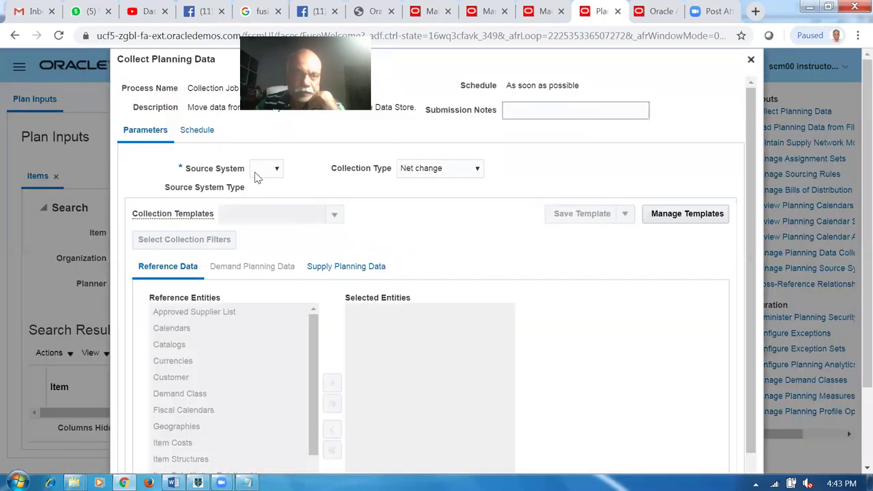
left_click(259, 172)
left_click(261, 193)
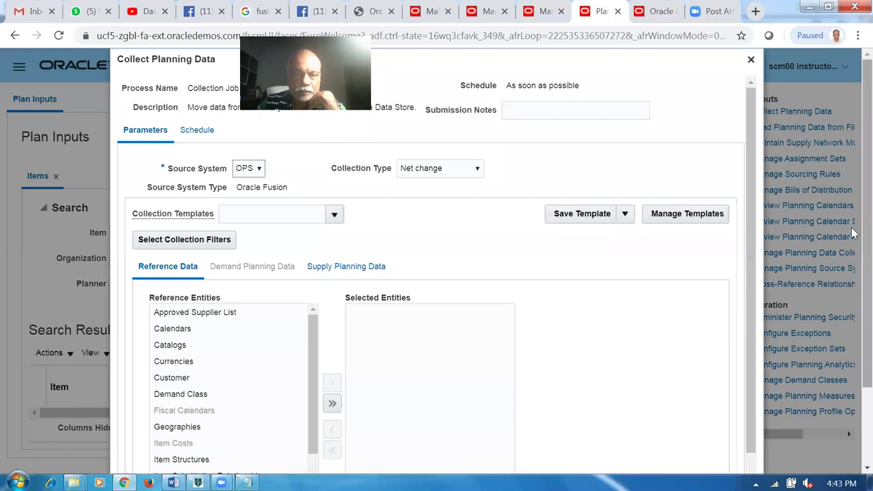
Add On Hand to the selected supply planning entities and submit the net change collection, accepting the warning.
scroll(852, 232, "down", 1)
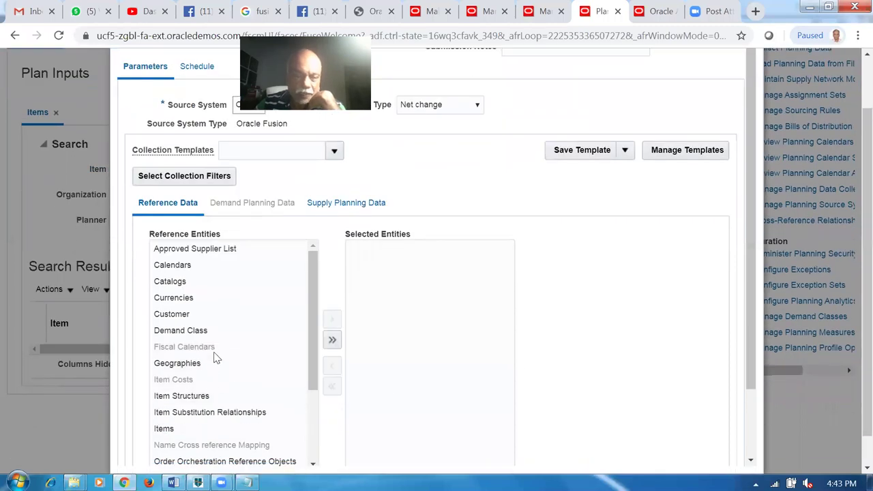
left_click(331, 203)
left_click(171, 249)
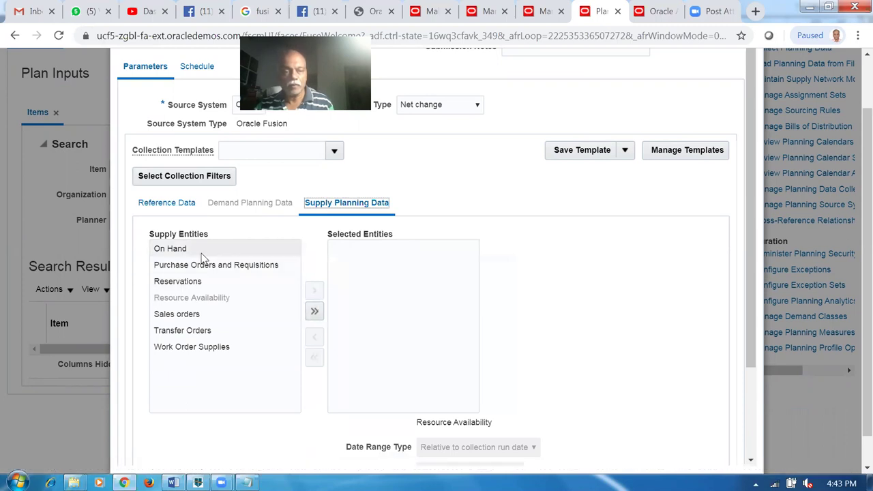
left_click(314, 292)
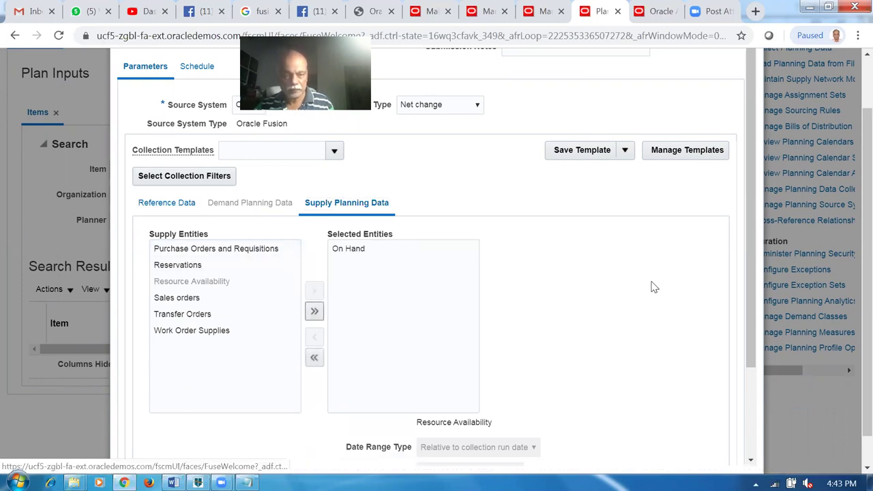
scroll(650, 289, "down", 3)
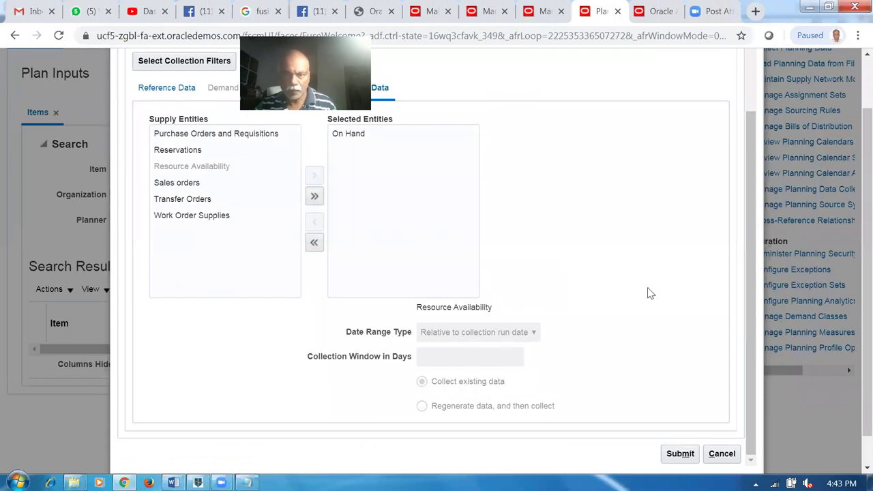
left_click(679, 455)
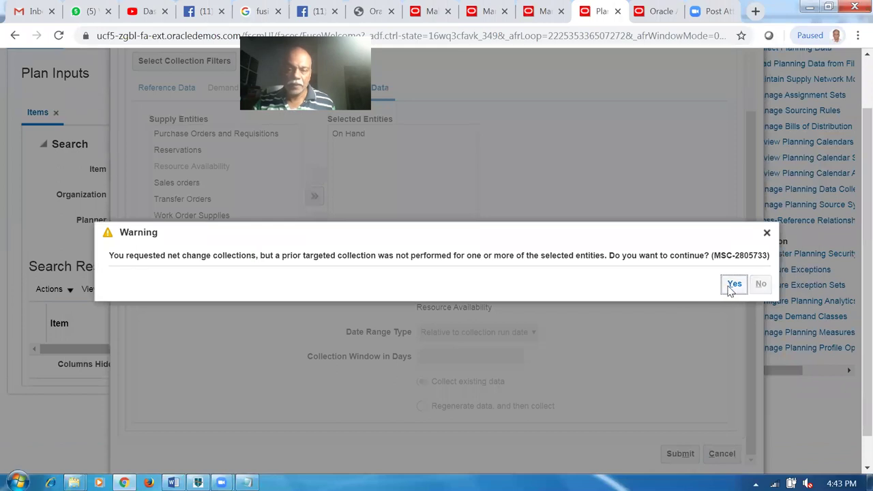
left_click(732, 284)
left_click(496, 280)
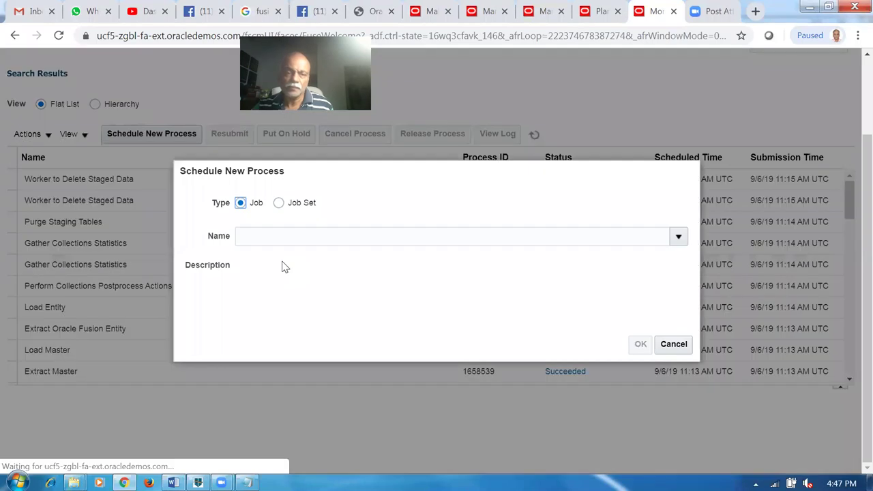
Schedule the Refresh and Start the Order Promising Server job with On Hand selected and update the process list.
left_click(283, 238)
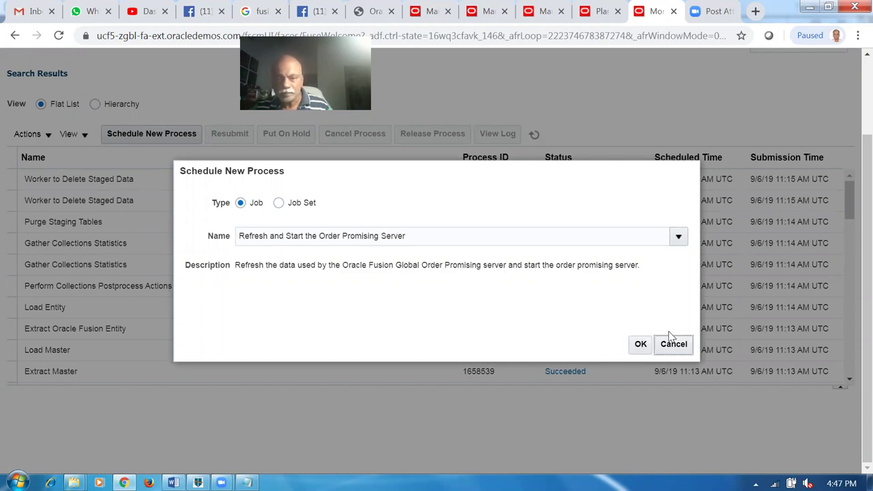
left_click(640, 343)
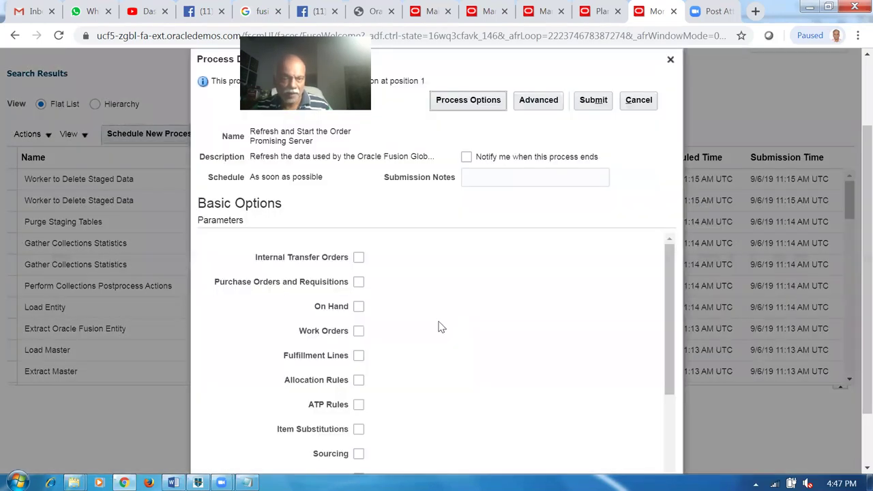
left_click(359, 307)
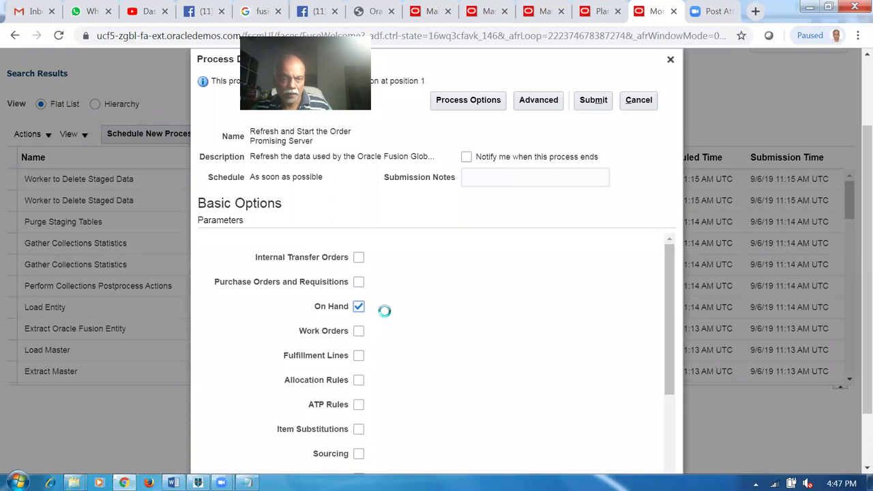
left_click(600, 101)
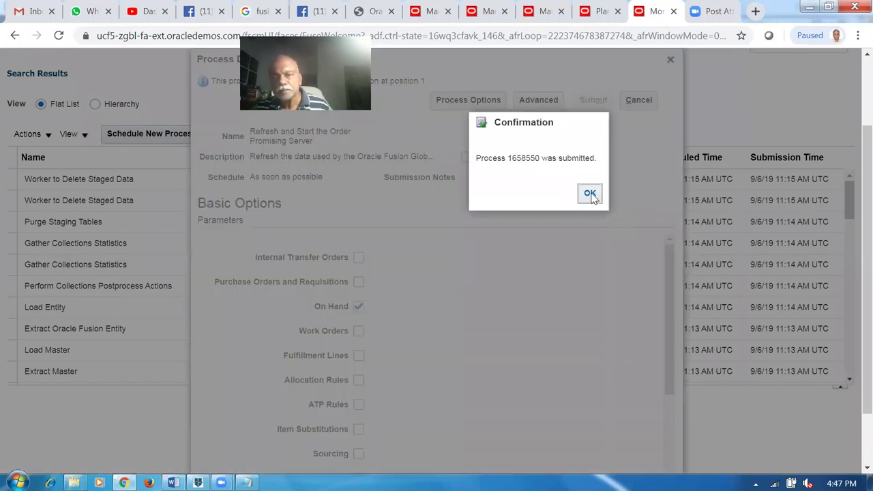
left_click(589, 194)
left_click(534, 135)
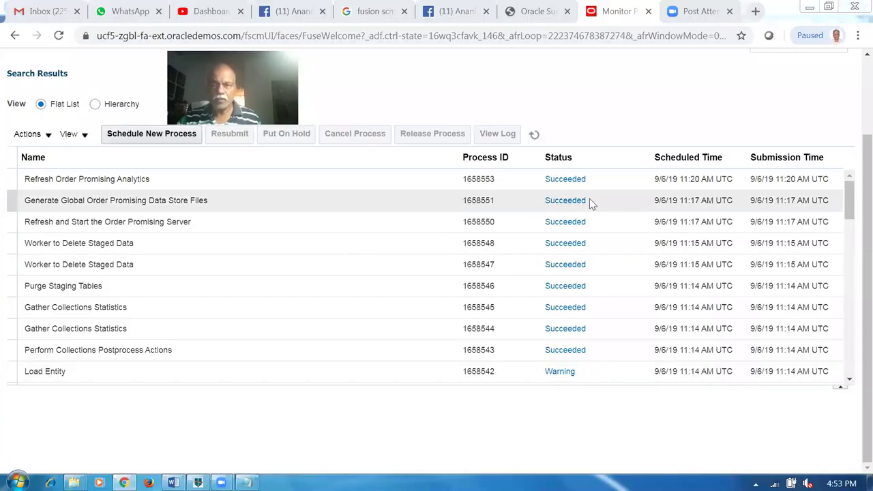
Sign out of Oracle Applications Cloud, confirm the single sign-off, and sign back in.
scroll(591, 202, "up", 3)
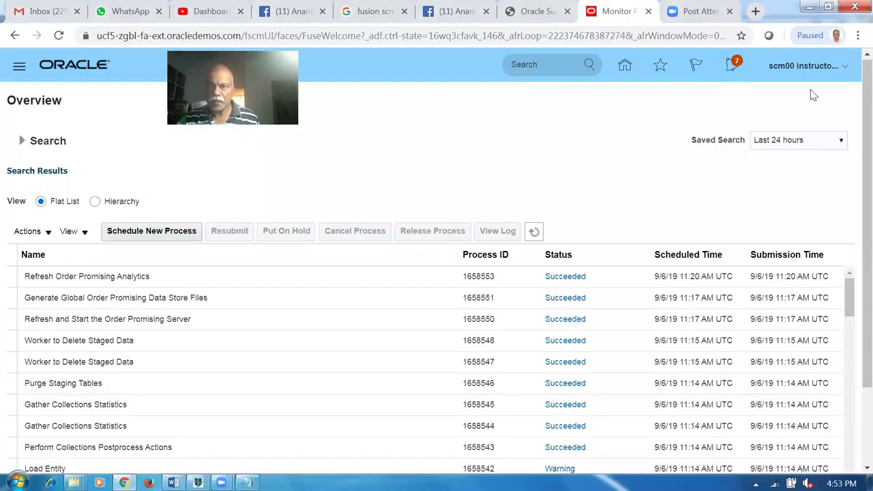
left_click(814, 73)
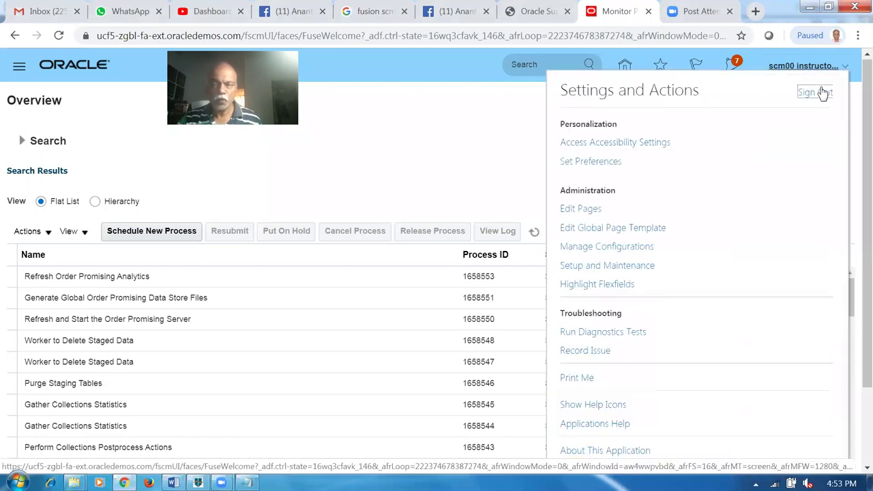
left_click(814, 92)
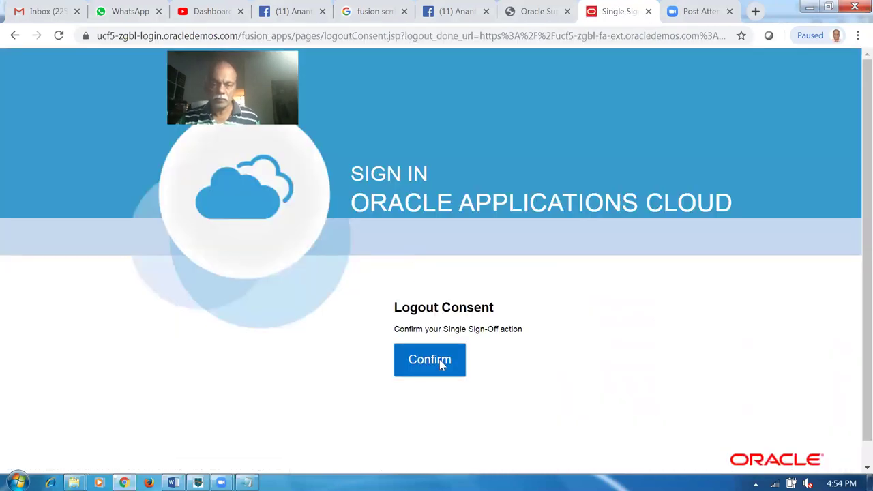
left_click(439, 360)
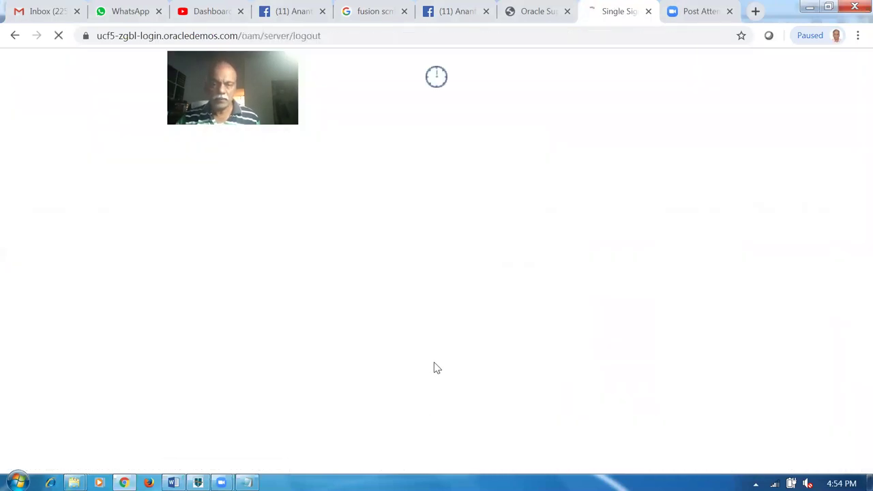
left_click(377, 418)
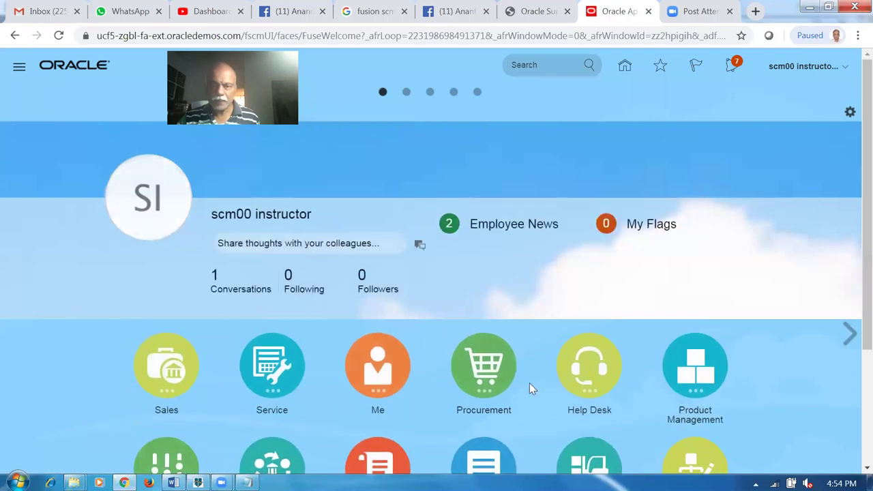
Open the Order Management work area from the home page.
scroll(539, 394, "down", 1)
left_click(467, 419)
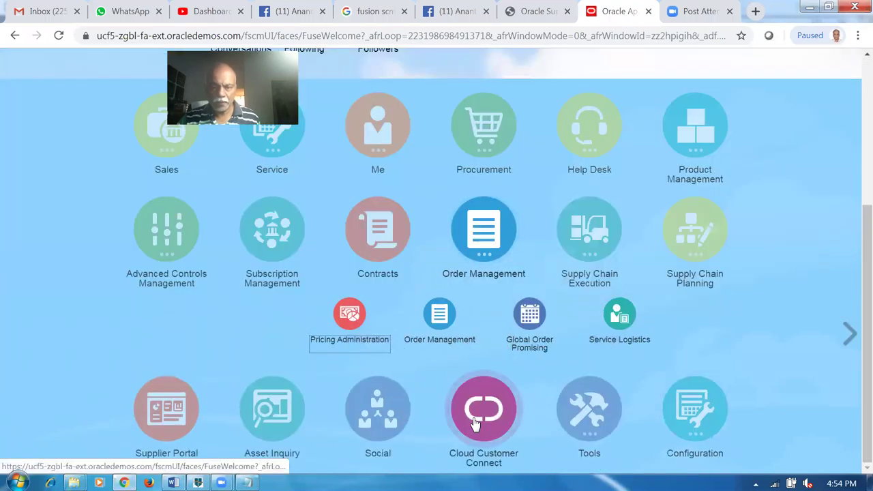
left_click(440, 326)
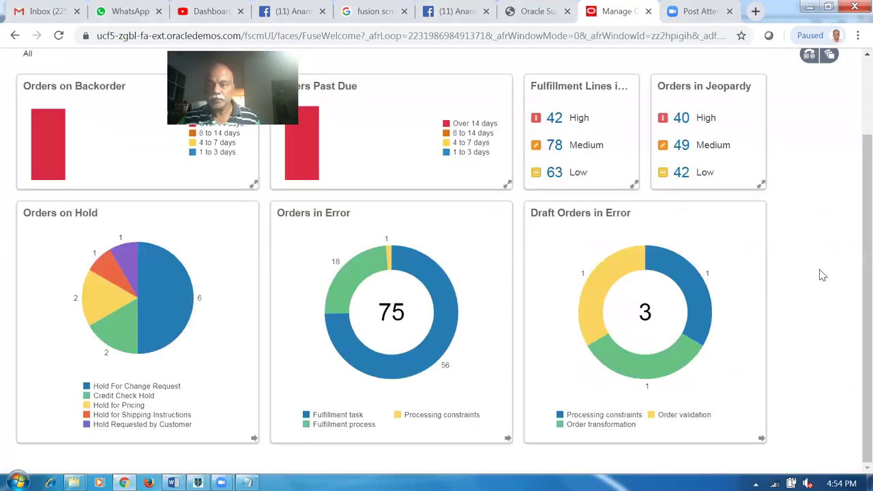
Start a new sales order for US1 Business Unit with Computer Service and Rentals as the customer.
scroll(851, 263, "up", 2)
left_click(816, 109)
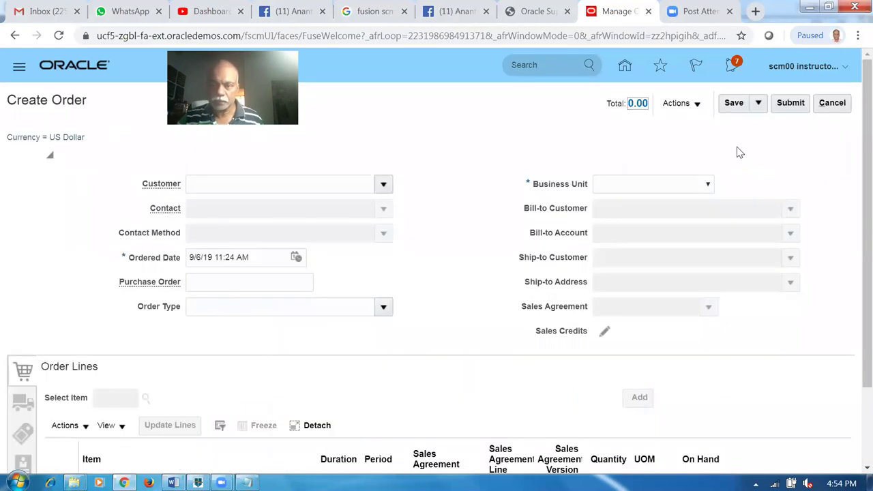
left_click(682, 185)
left_click_drag(713, 243, 720, 324)
scroll(716, 334, "up", 3)
scroll(716, 340, "down", 3)
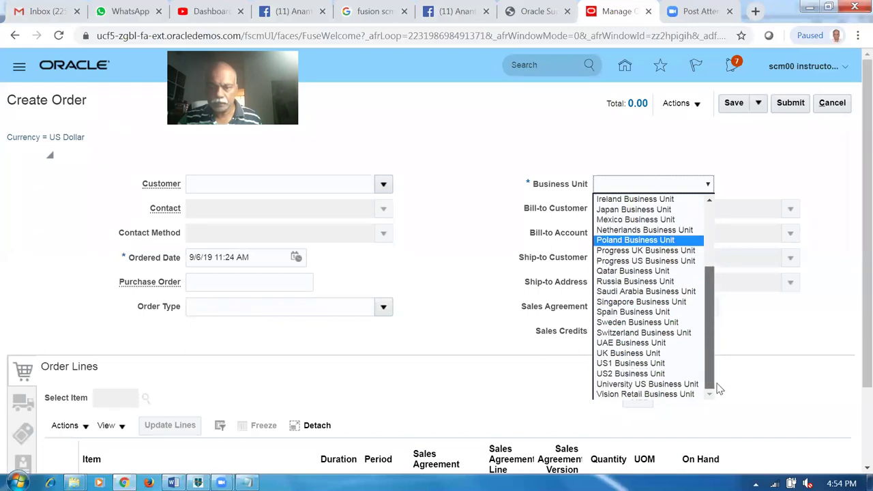
left_click(653, 363)
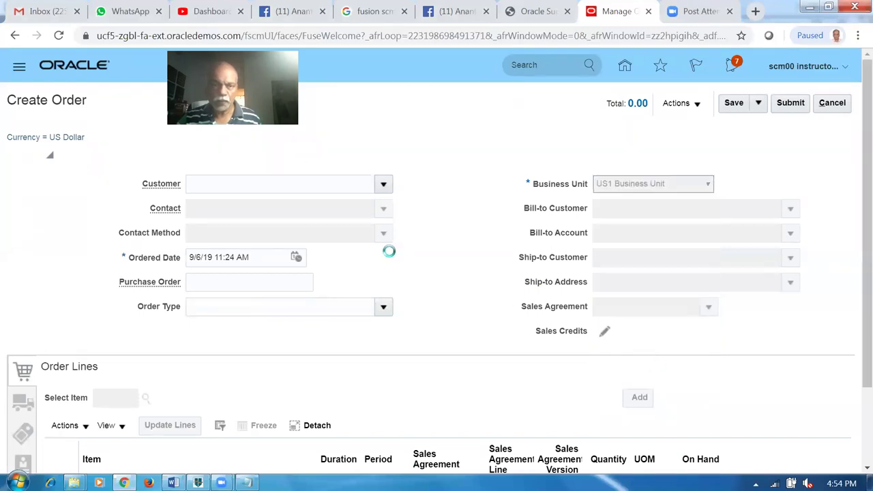
left_click(268, 189)
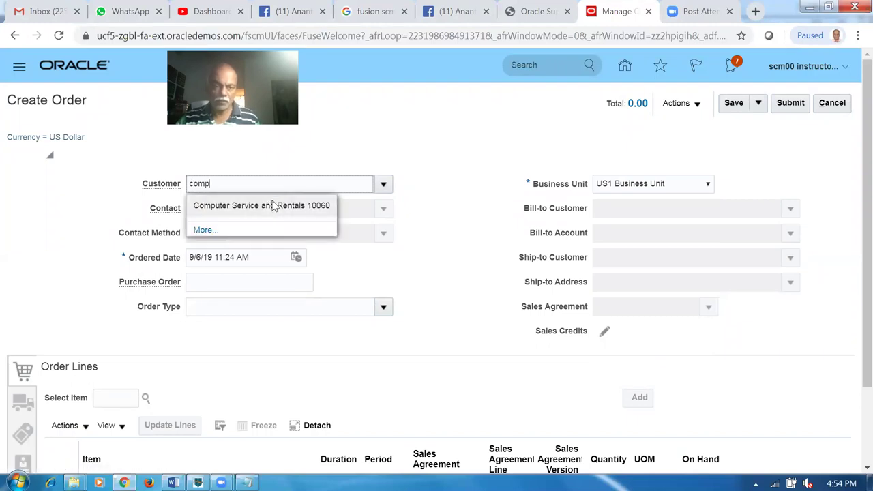
left_click(283, 204)
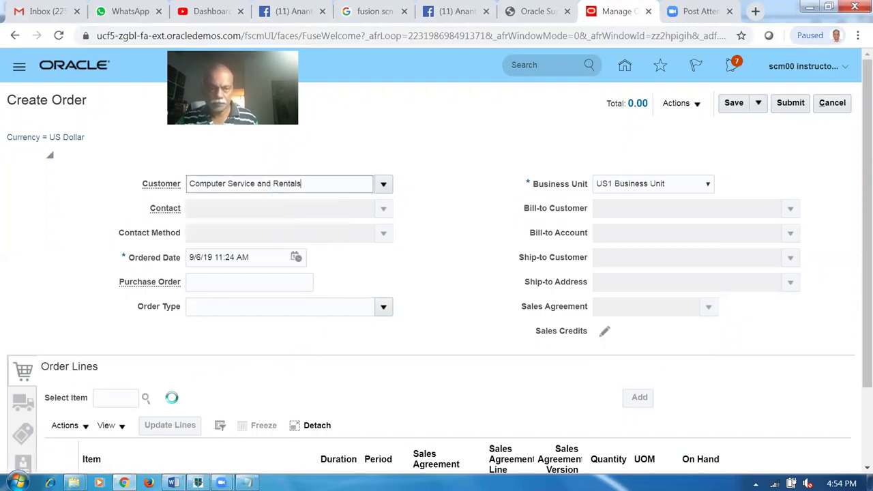
Add an order line for item a01_BtoB_Buy with a quantity of 7 Ea.
left_click(121, 394)
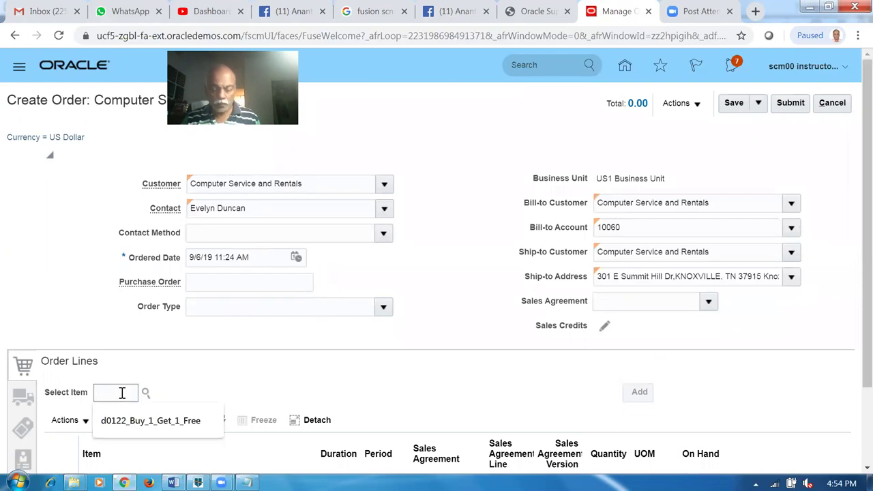
type("a01_BtoB_")
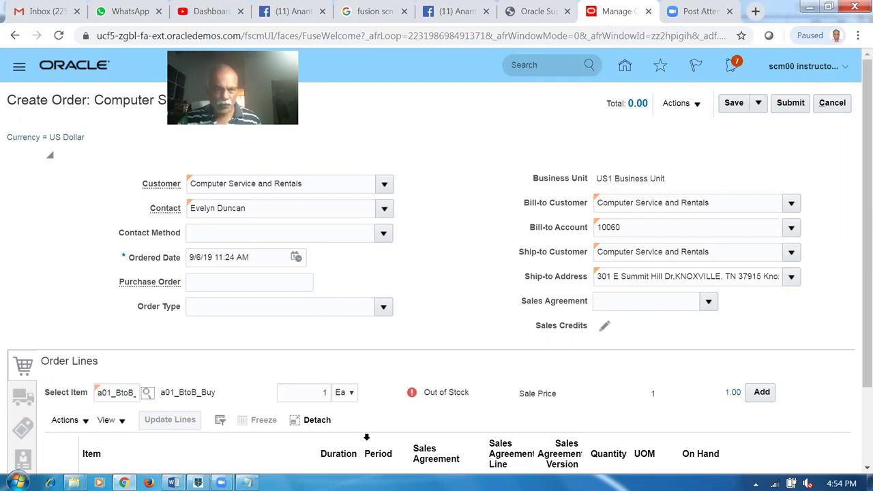
key("Tab")
type("7")
key("Tab")
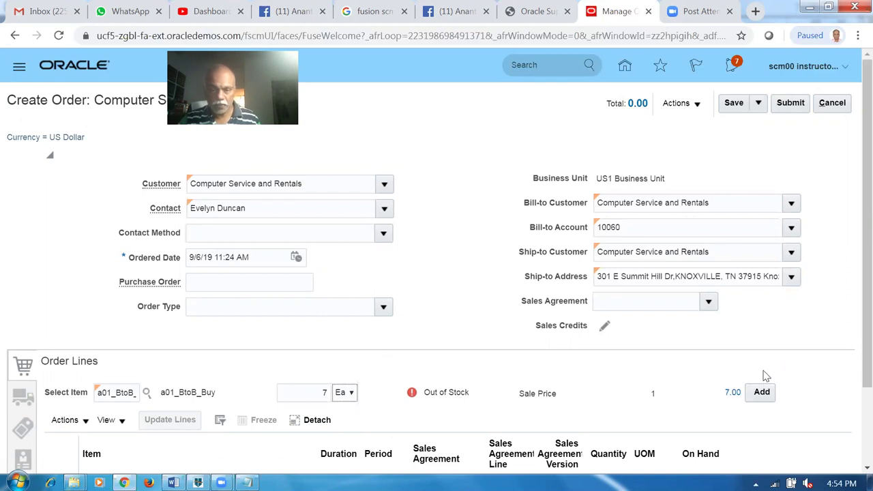
left_click(761, 393)
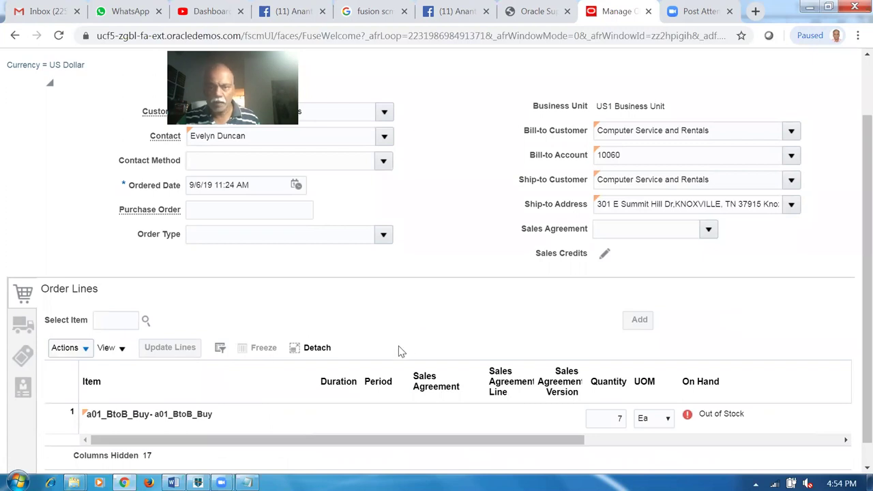
Submit the sales order and acknowledge the confirmation.
scroll(398, 346, "up", 2)
left_click(789, 104)
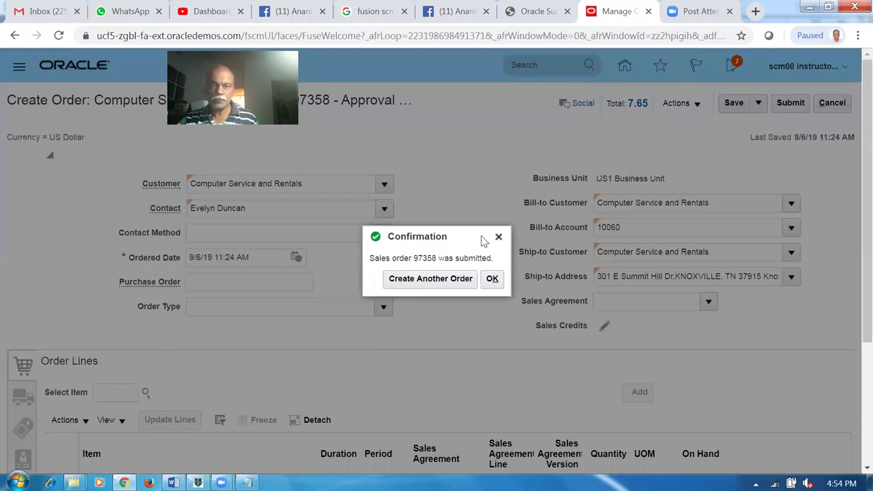
left_click(492, 278)
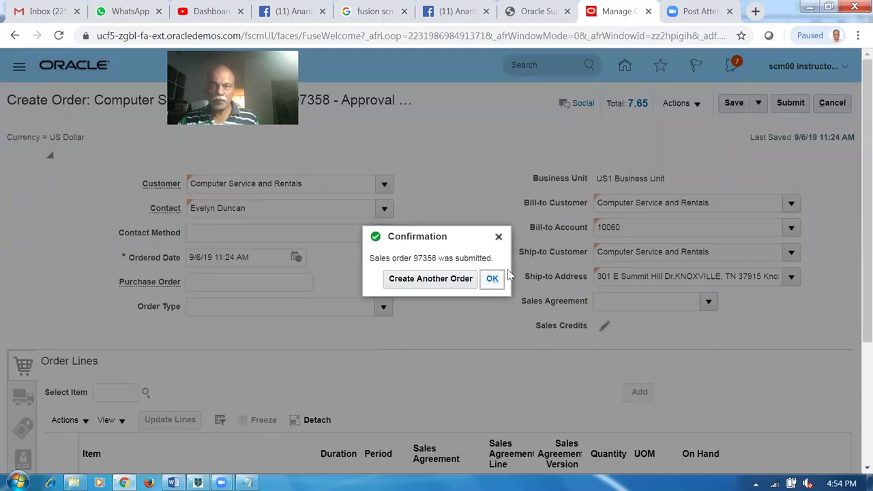
Duplicate the browser tab and open Manage Item Quantities in Inventory Management under Supply Chain Execution.
right_click(619, 13)
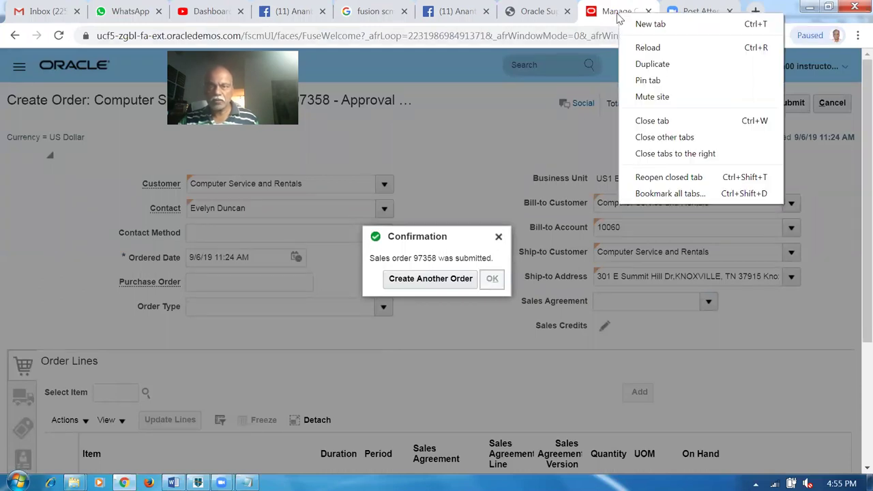
left_click(641, 65)
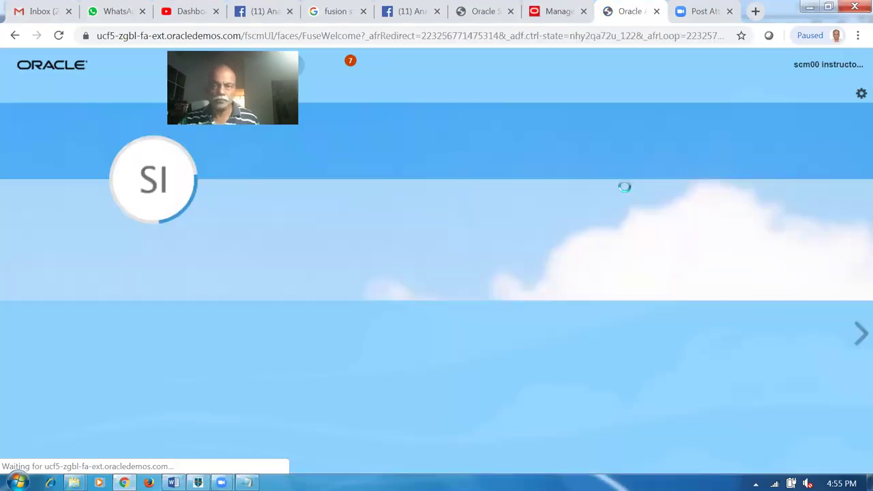
scroll(622, 190, "down", 2)
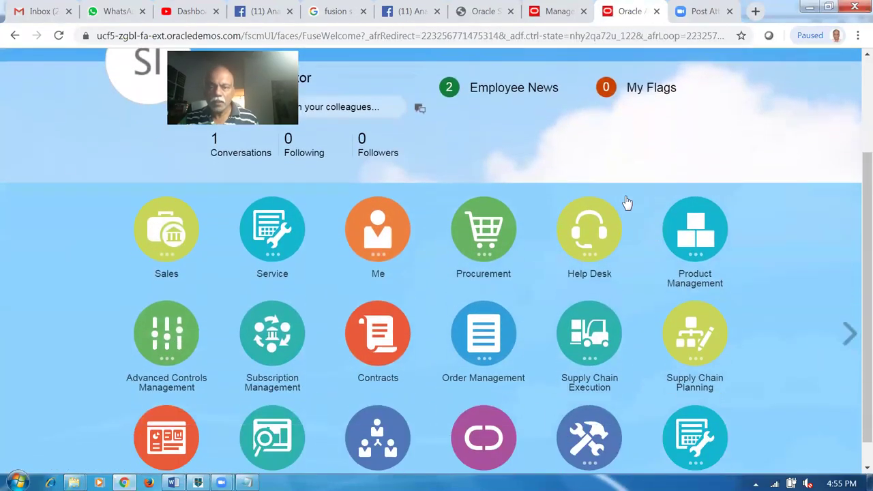
left_click(584, 351)
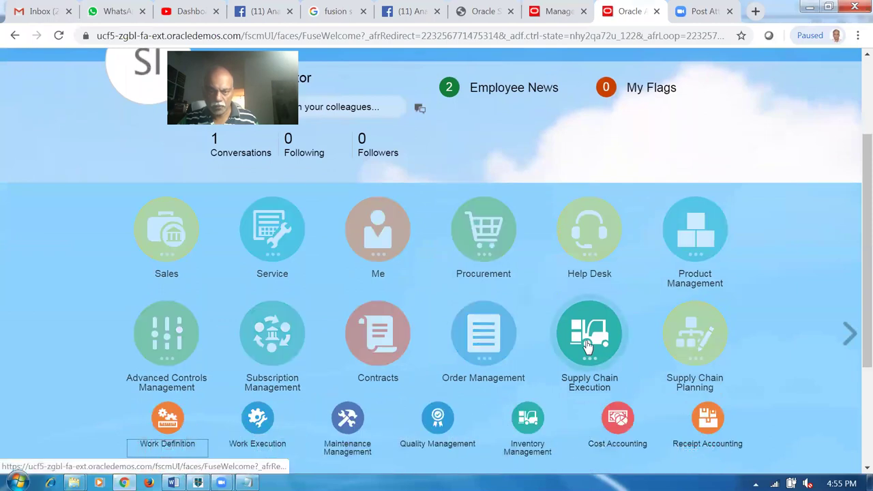
left_click(535, 418)
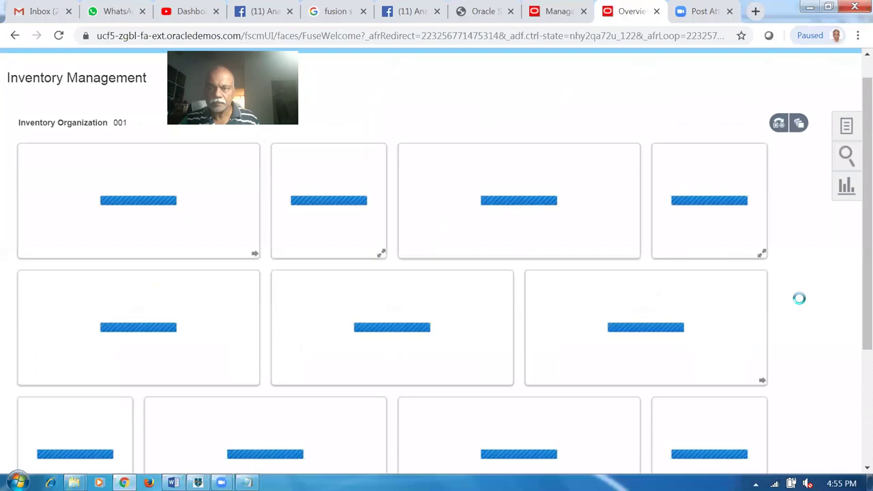
left_click(846, 156)
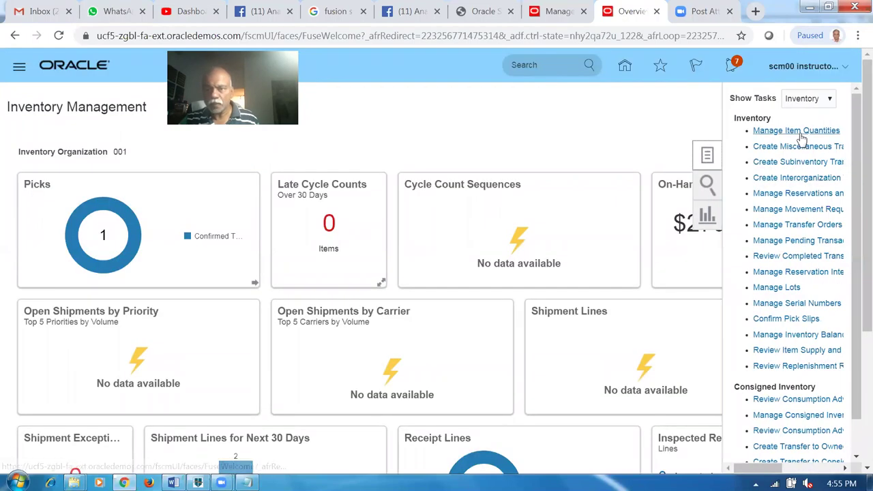
left_click(796, 131)
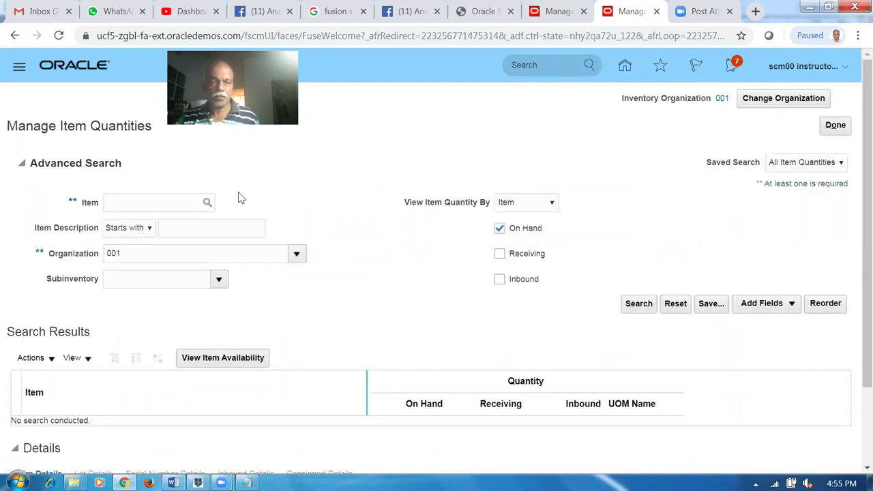
Search organization 001 for the on-hand quantity of item a01_BtoB_Buy.
left_click(138, 197)
type("a01")
key("Tab")
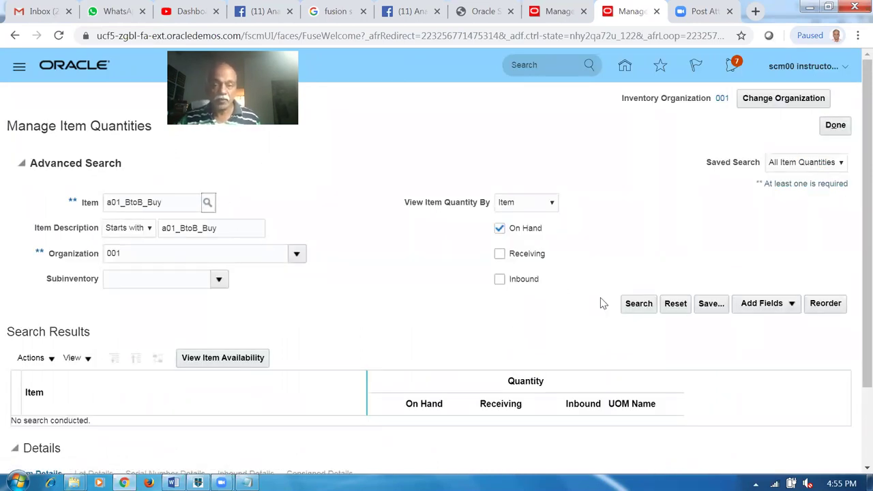
left_click(628, 307)
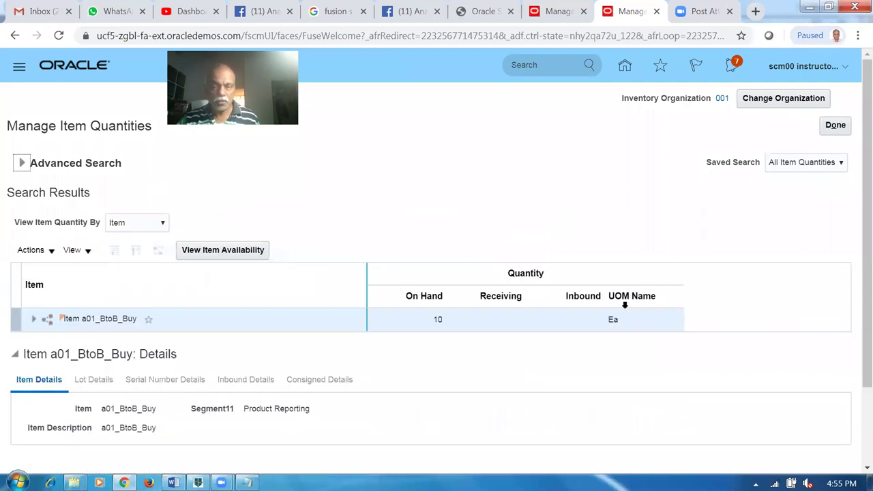
Expand the item's quantities down to subinventory level, view the item availability for organization 001, and close it.
left_click(33, 319)
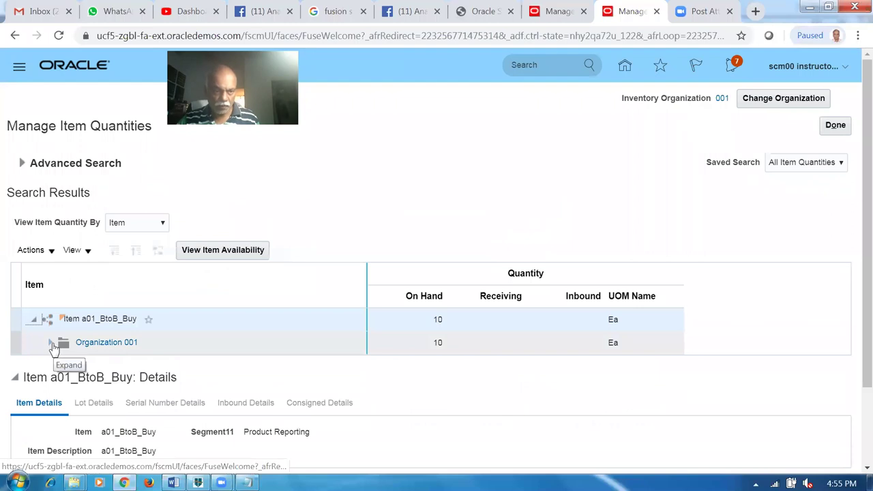
left_click(51, 344)
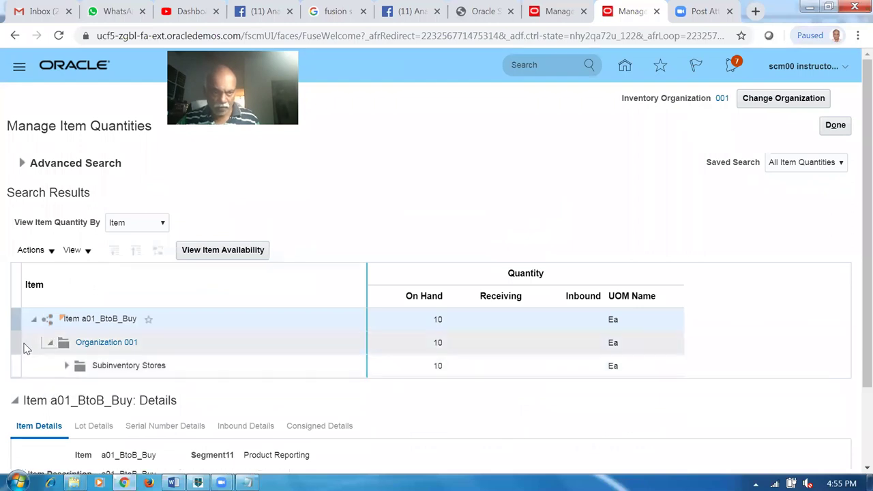
left_click(236, 252)
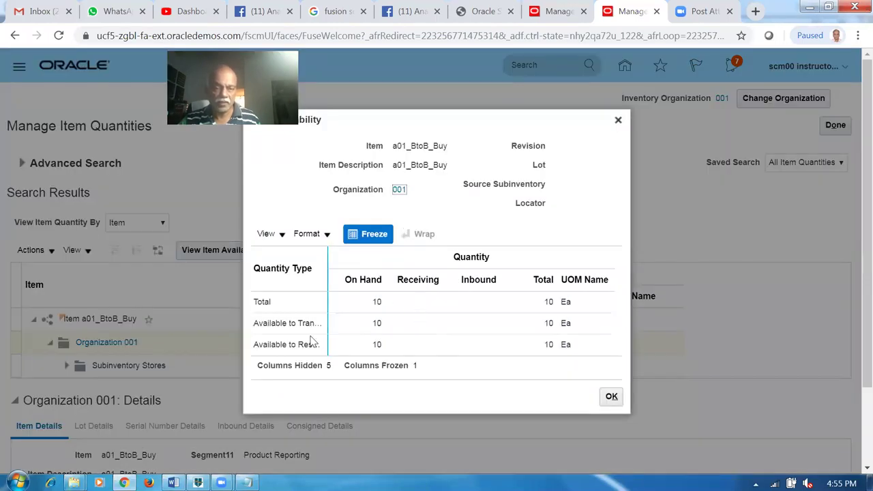
left_click(611, 397)
Return to the submitted sales order, refresh its status, and switch it to the fulfillment view.
left_click(557, 12)
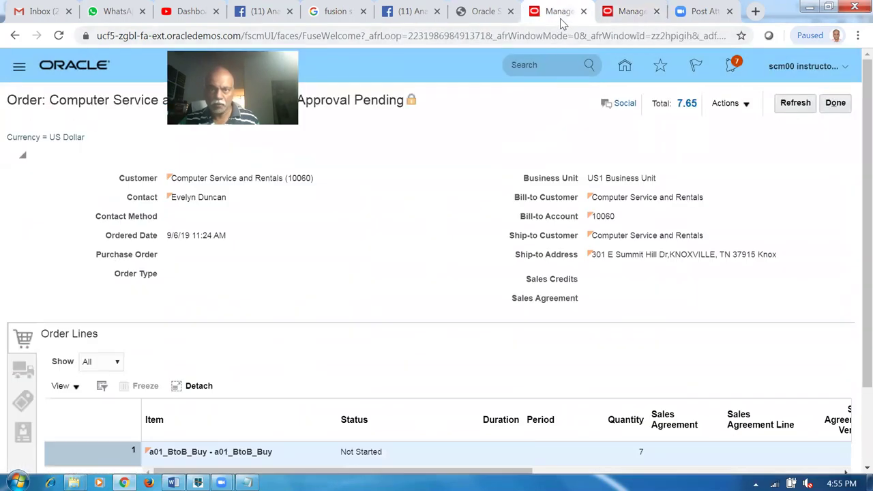
left_click(794, 104)
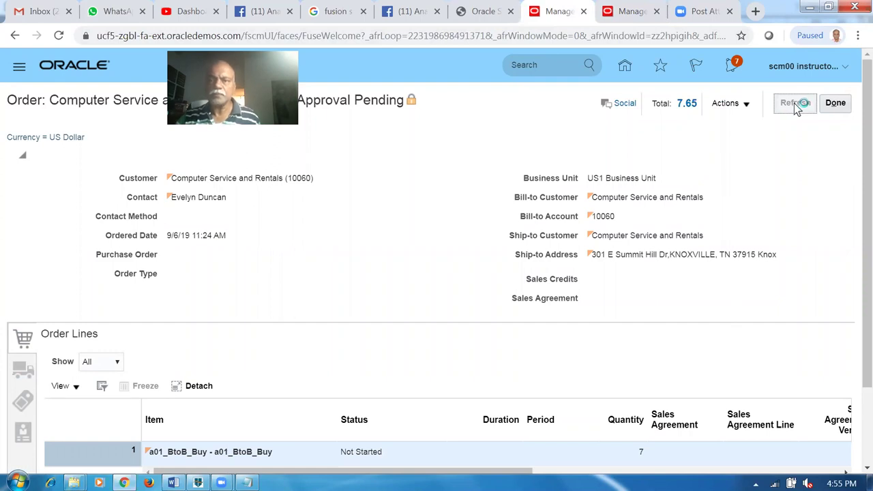
left_click(714, 103)
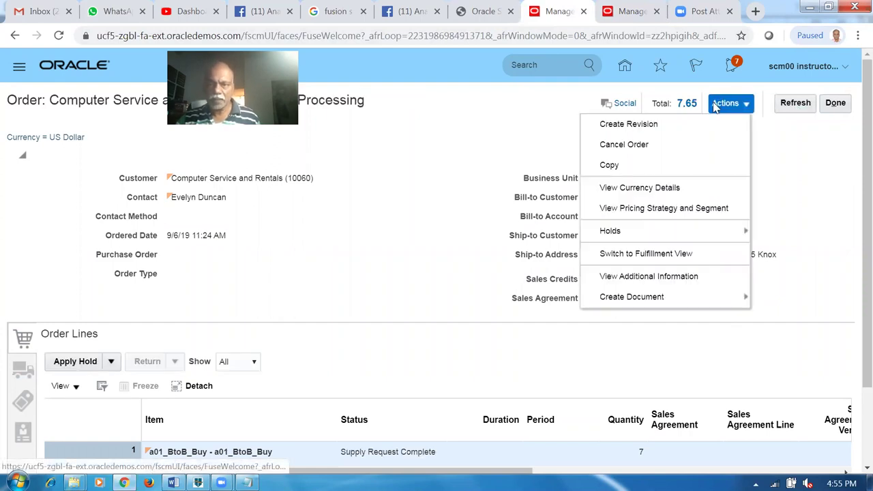
left_click(666, 255)
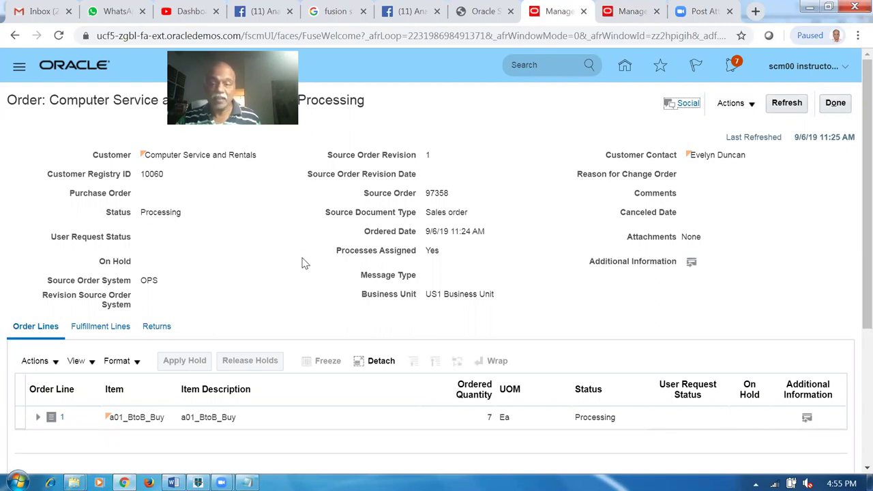
Open the orchestration process of the order's fulfillment line 1-1.
left_click(100, 326)
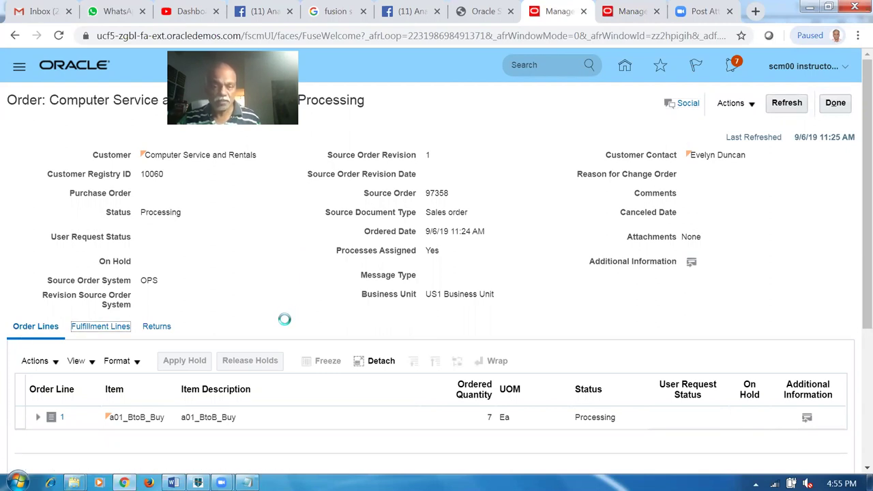
scroll(443, 336, "down", 2)
left_click_drag(442, 325, 498, 341)
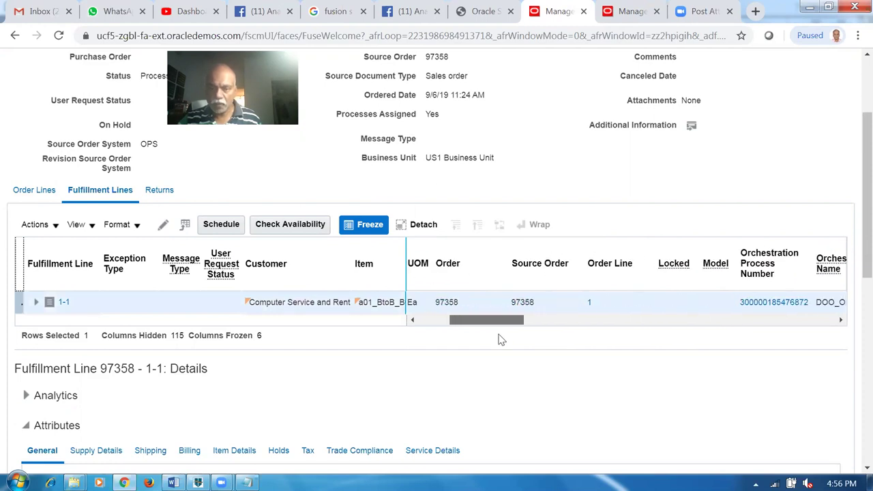
left_click(756, 301)
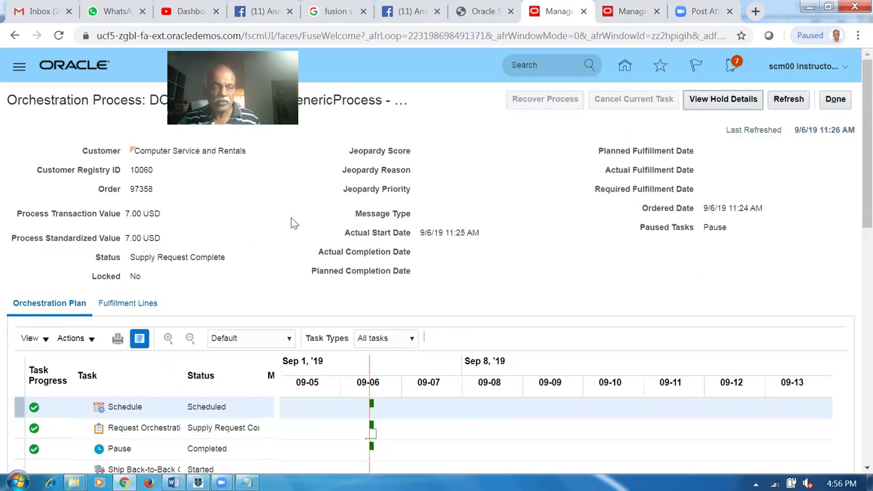
Refresh the orchestration process and check the task statuses in its orchestration plan.
scroll(289, 218, "down", 1)
scroll(695, 205, "up", 1)
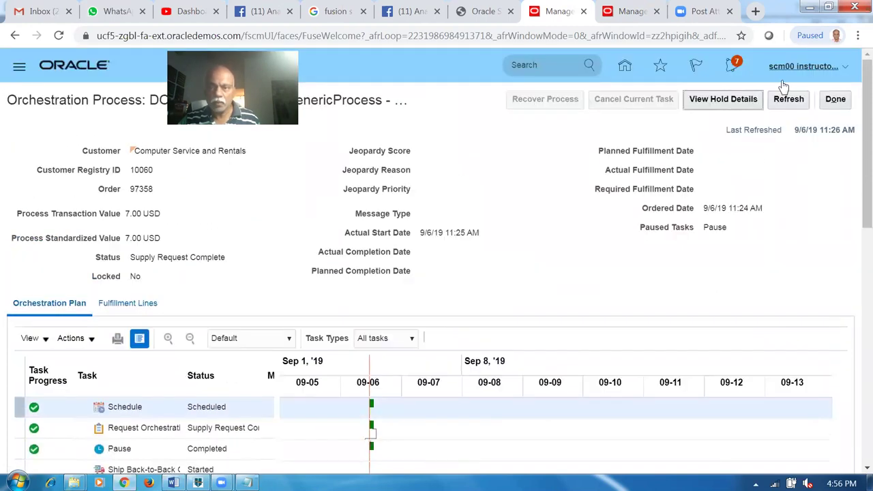
left_click(788, 99)
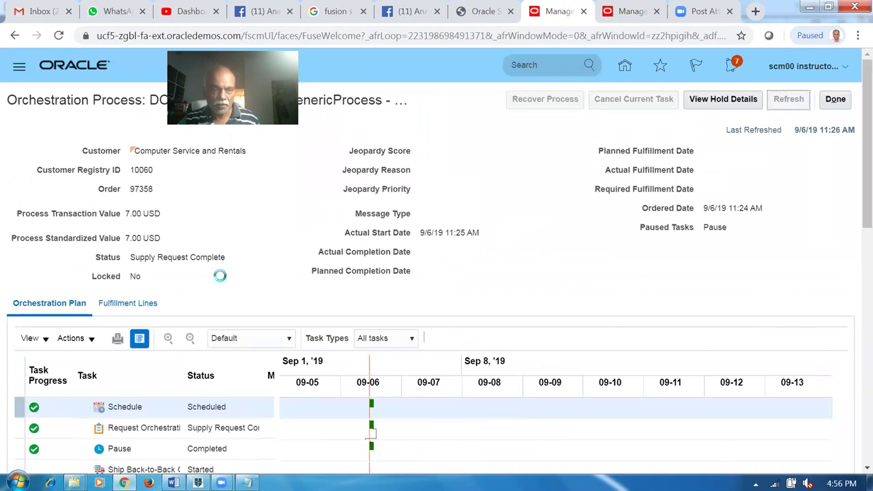
scroll(220, 280, "down", 2)
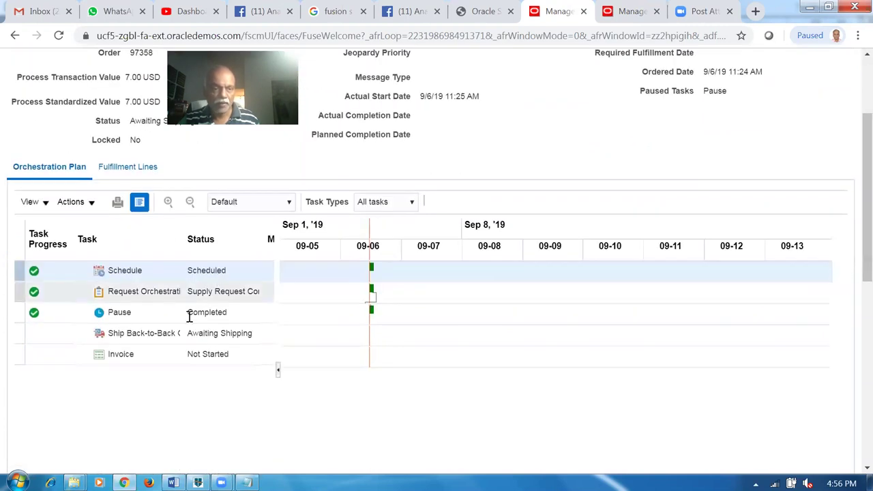
Show the supply details of fulfillment line 1-1 from the orchestration process.
left_click(136, 167)
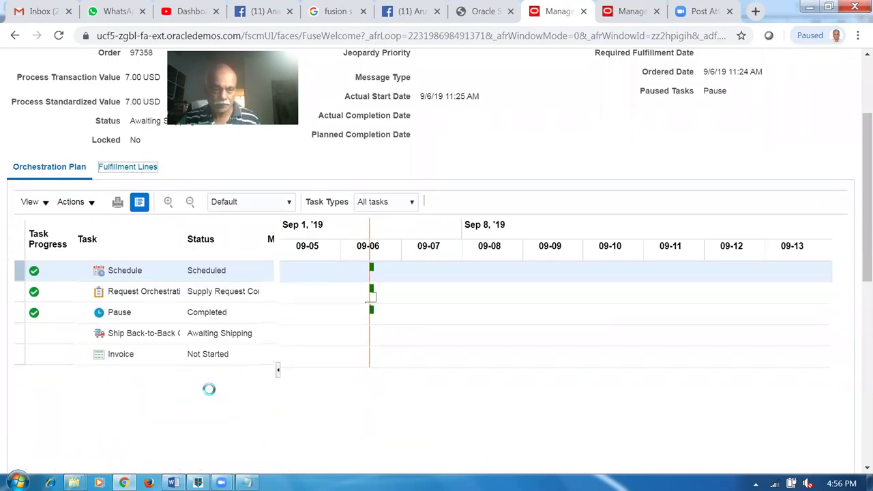
scroll(94, 294, "down", 2)
left_click(94, 294)
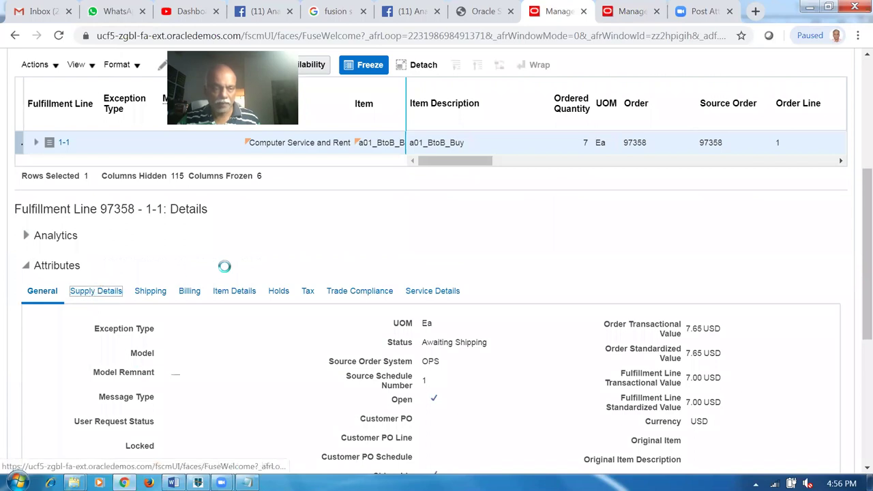
Open the back-to-back supply order linked to the fulfillment line's supply details and refresh it.
scroll(224, 276, "down", 2)
scroll(224, 279, "down", 2)
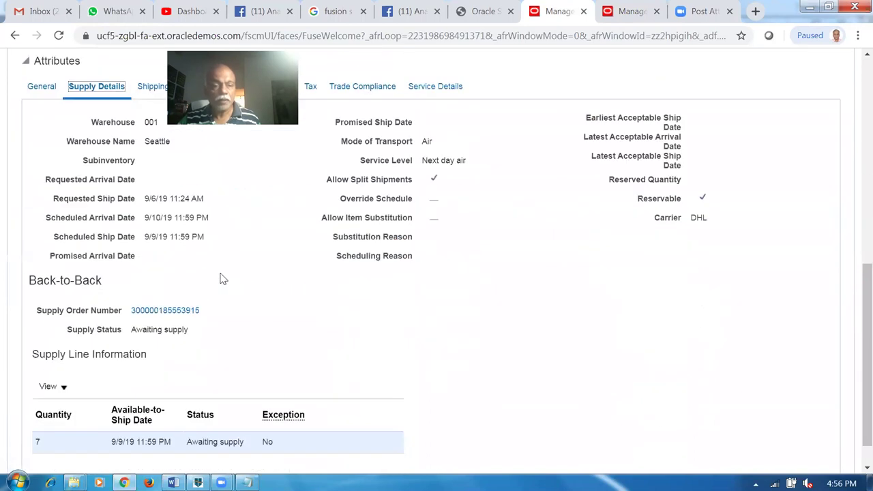
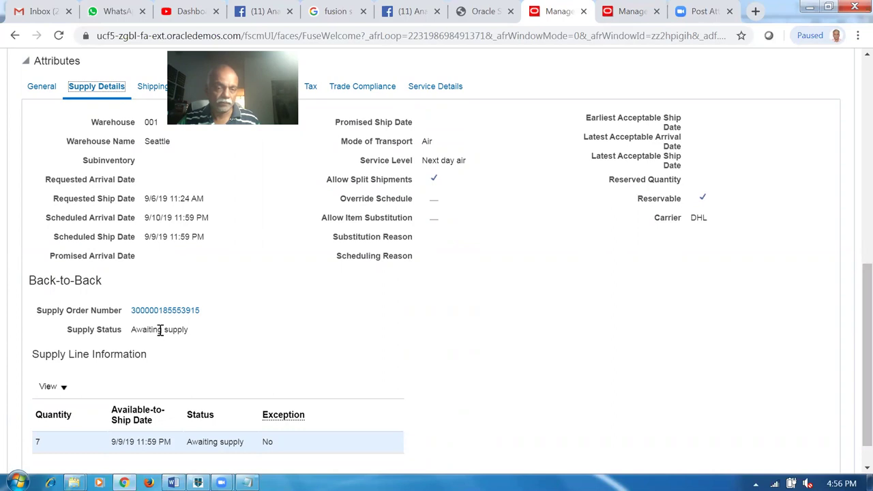
left_click(140, 311)
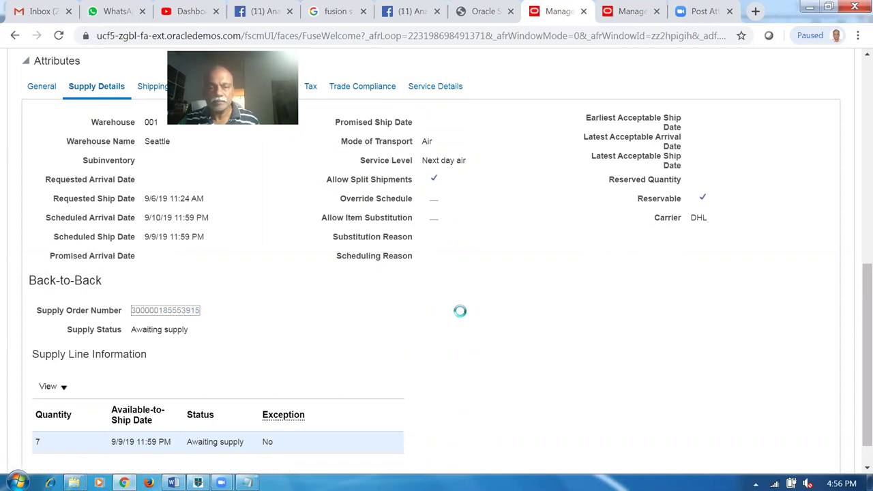
left_click(304, 333)
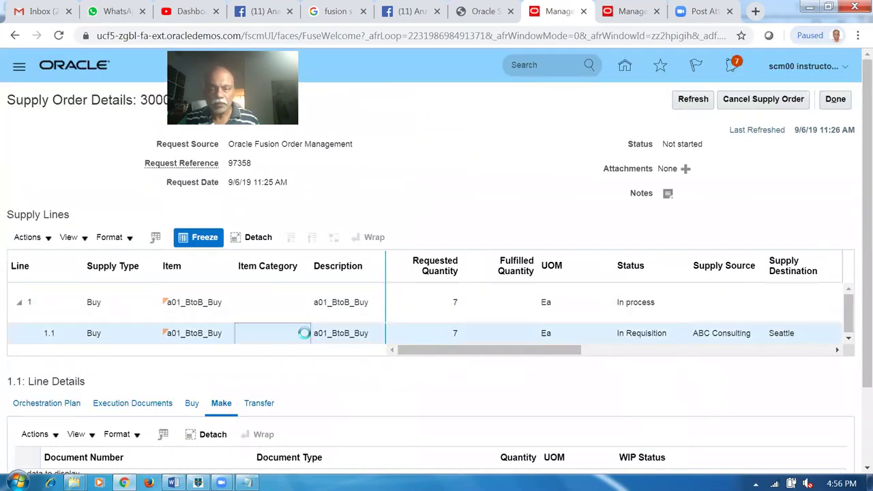
left_click(693, 100)
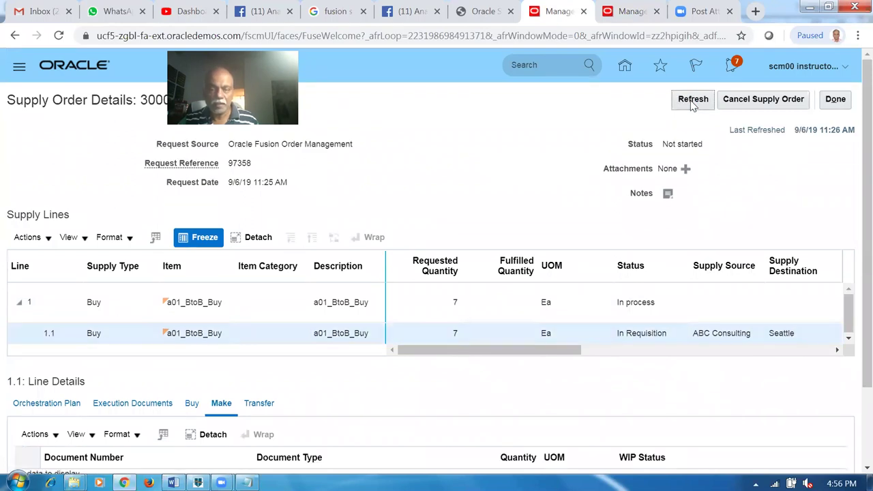
Select supply line 1.1 and show its orchestration plan to check the task progress.
left_click(135, 335)
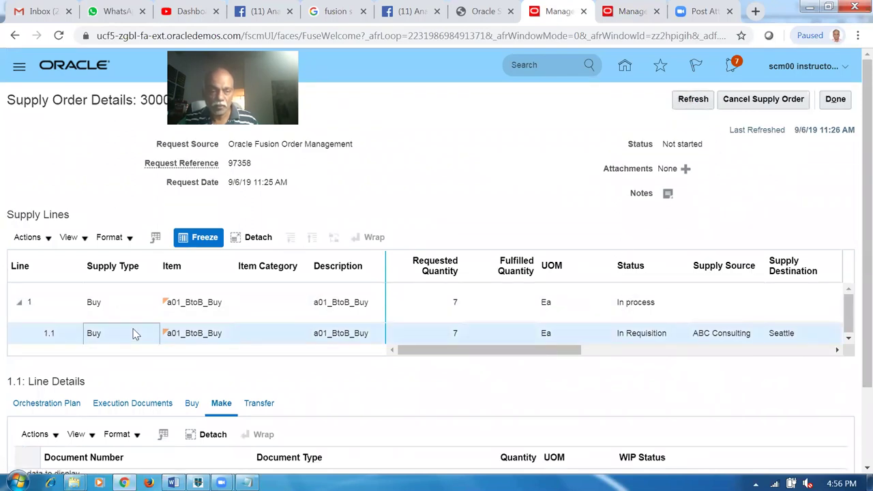
left_click_drag(853, 254, 852, 360)
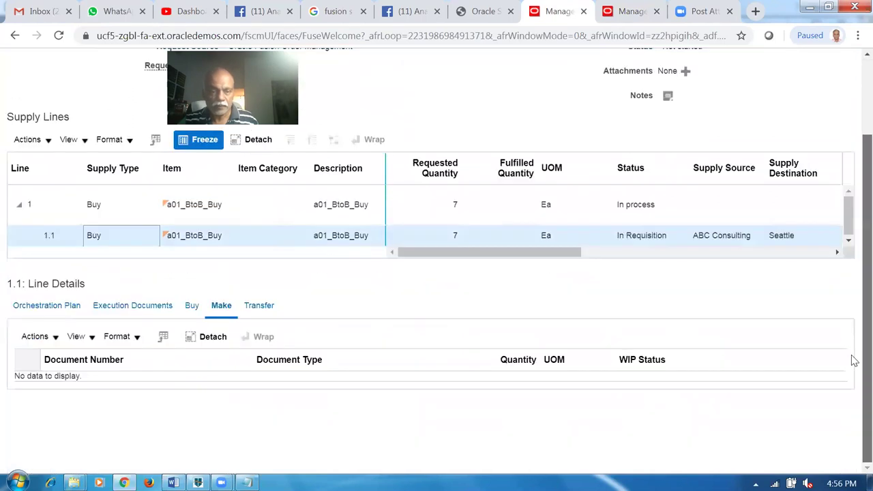
left_click(301, 204)
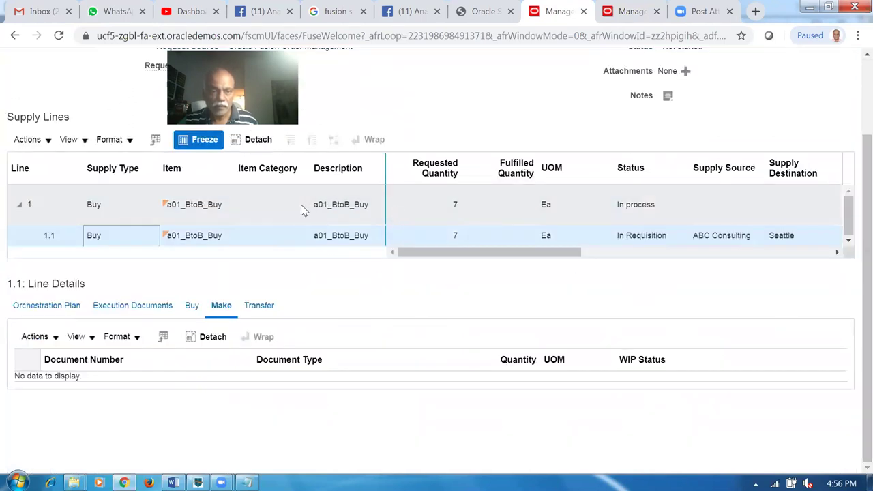
left_click(287, 250)
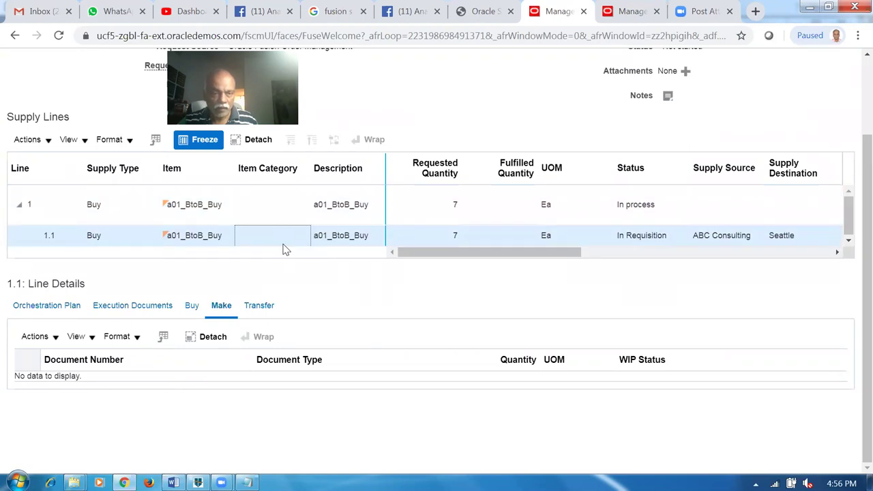
left_click(15, 307)
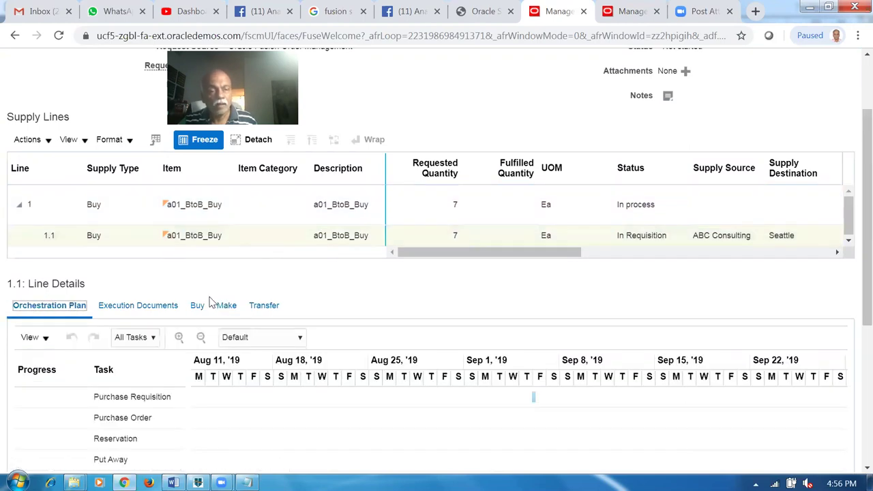
scroll(289, 307, "up", 3)
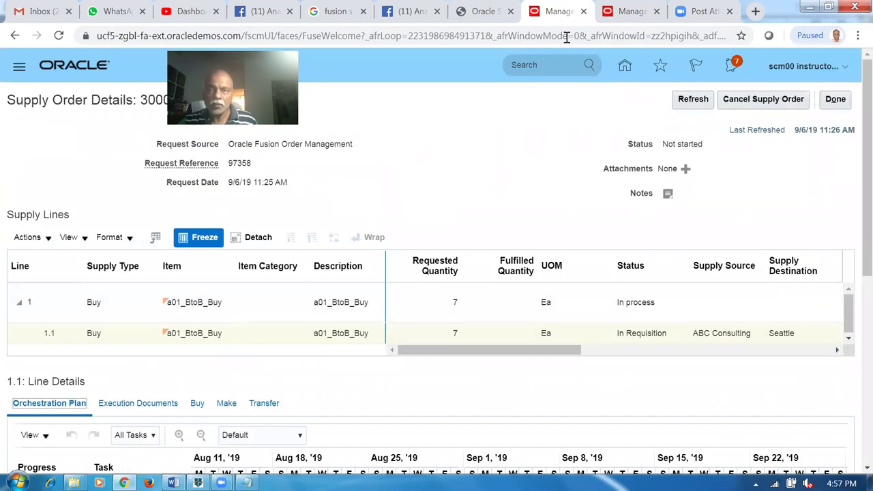
Duplicate the Manage Item Quantities browser tab and open the Inventory Management work area under Supply Chain Execution in the copy.
left_click(630, 12)
right_click(631, 15)
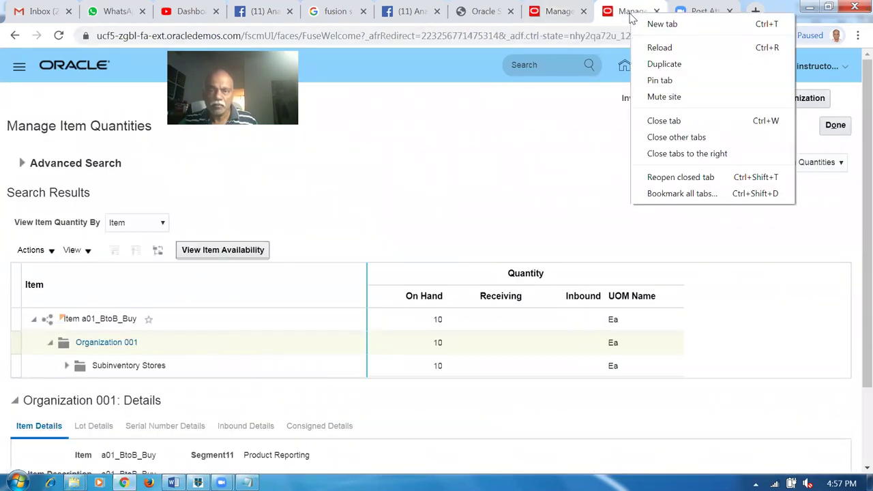
left_click(647, 63)
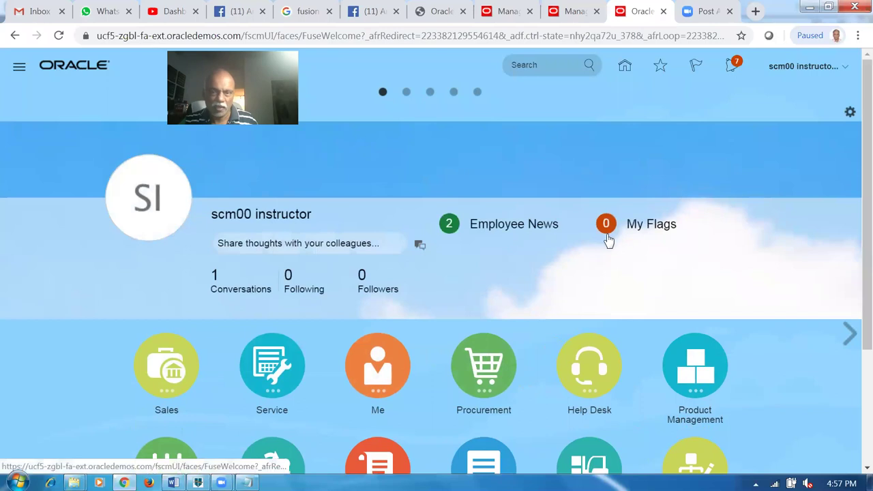
scroll(668, 294, "down", 3)
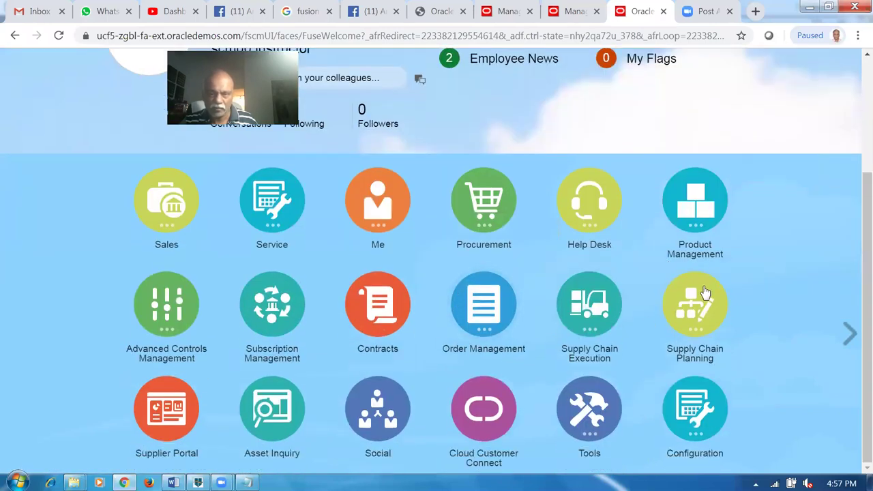
left_click(602, 306)
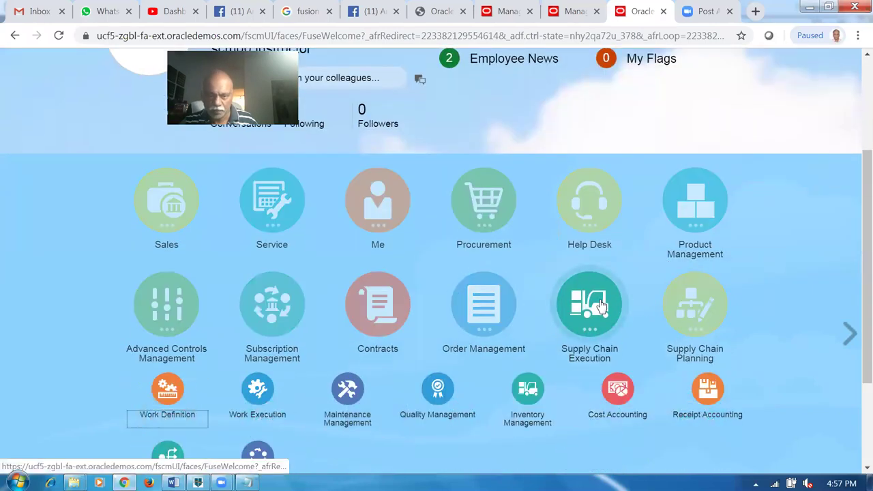
left_click(527, 387)
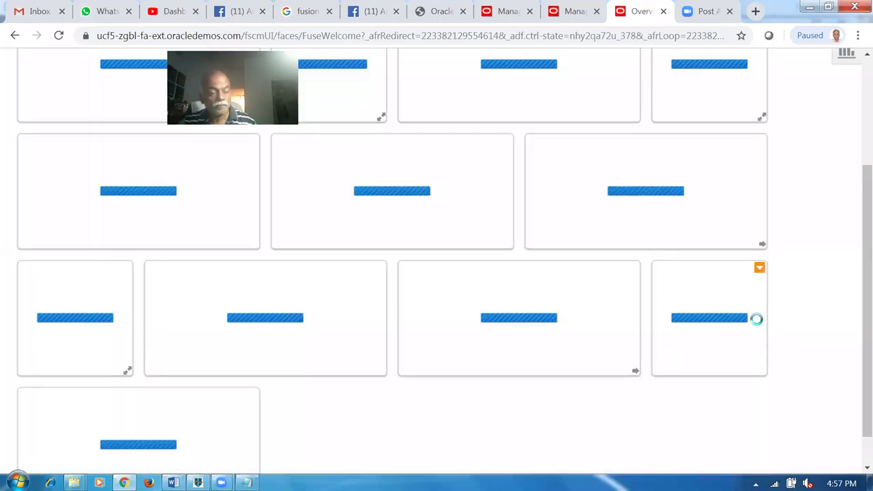
Show the Shipments tasks for inventory organization 001.
scroll(854, 262, "up", 3)
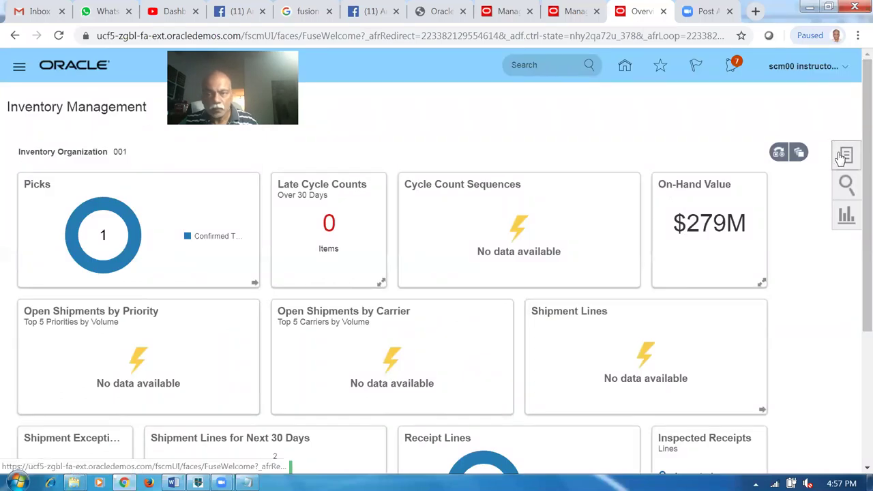
left_click(843, 156)
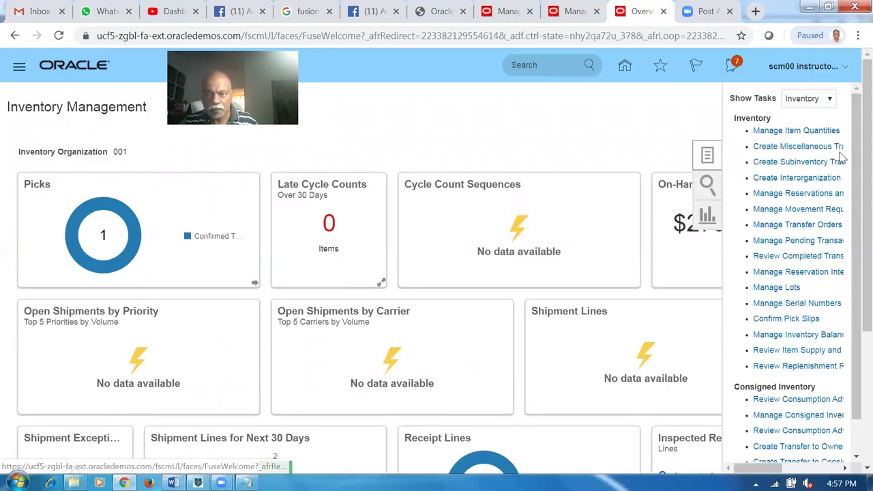
left_click(805, 98)
left_click(794, 134)
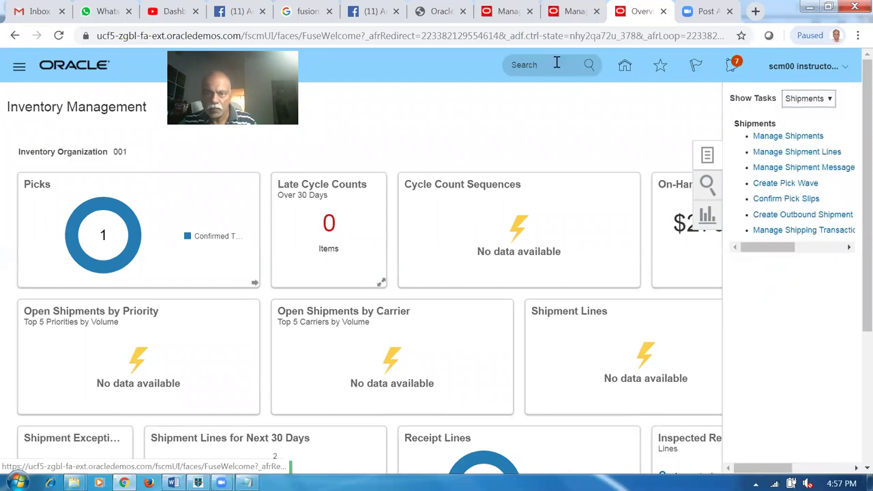
Close the supply order details to check the sales order number, and open Manage Shipment Lines in Inventory Management.
left_click(508, 13)
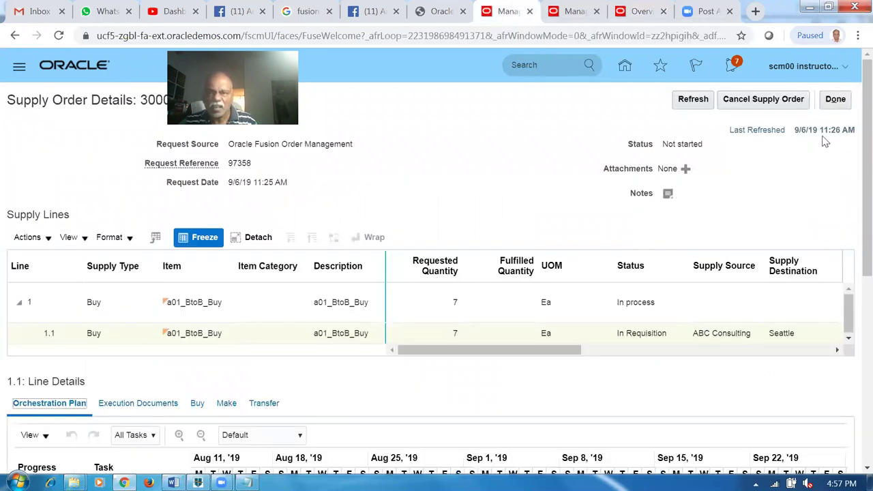
left_click(835, 99)
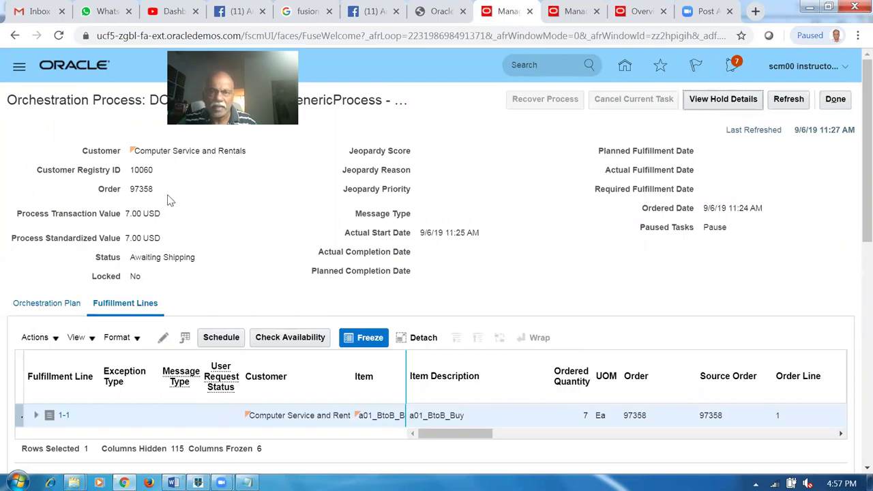
left_click(641, 12)
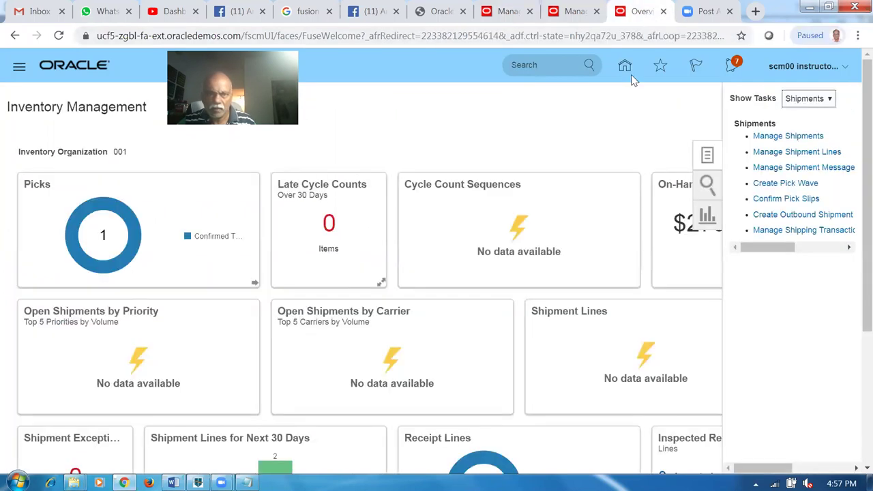
left_click(784, 153)
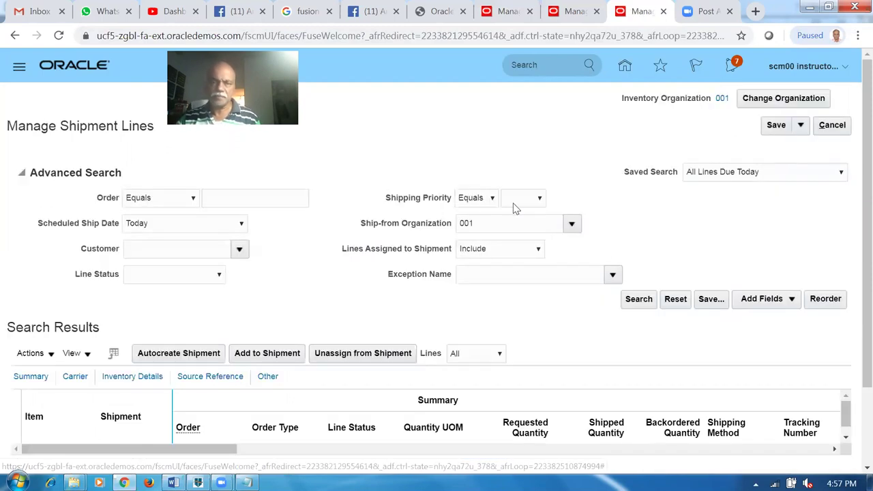
Search the shipment lines for the sales order's number with a scheduled ship date before 9/25/19 11:27 AM.
left_click(276, 197)
type("97358")
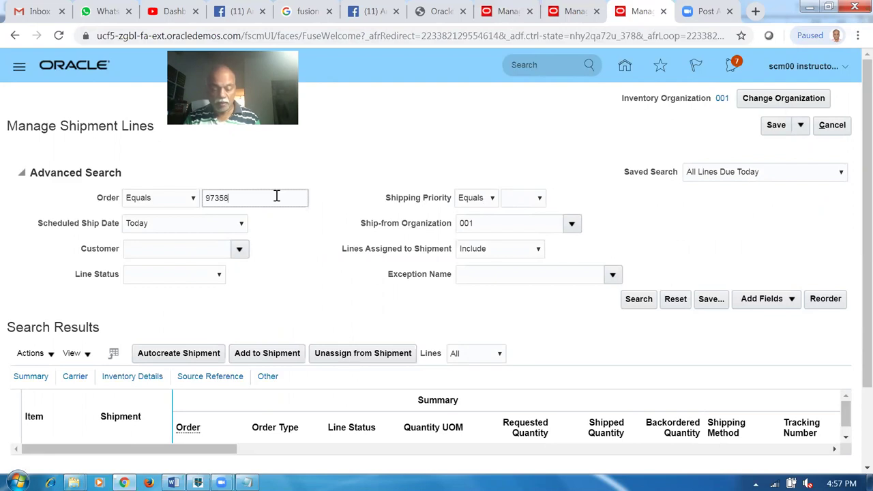
key("Tab")
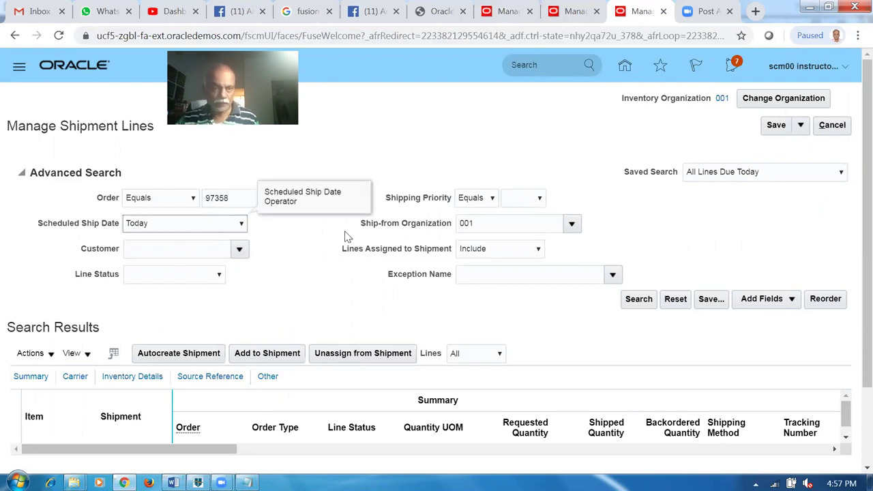
left_click(189, 227)
left_click(237, 235)
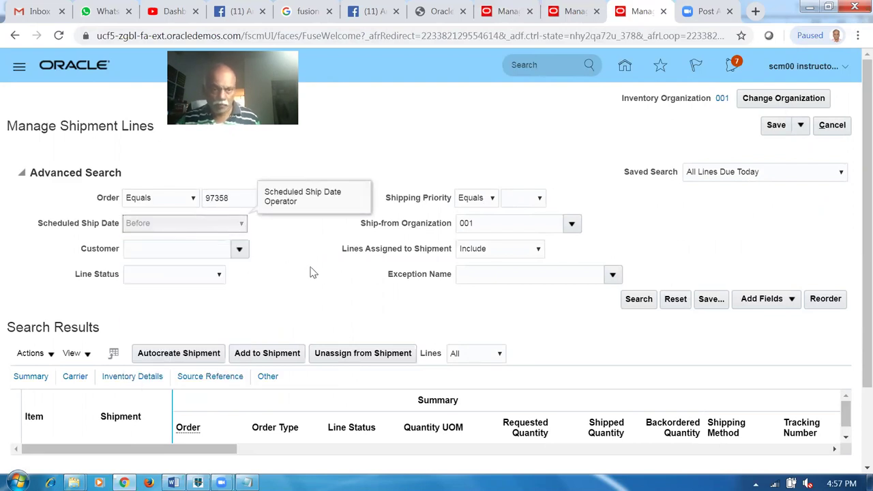
left_click(357, 223)
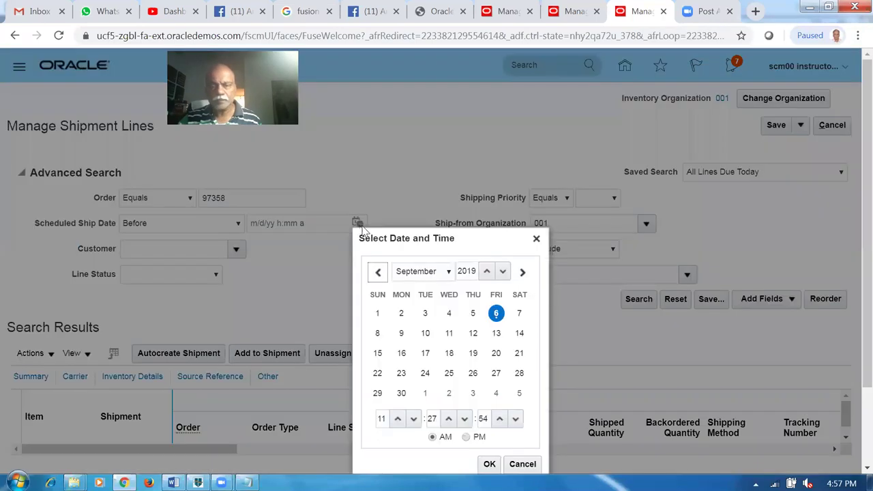
left_click(449, 373)
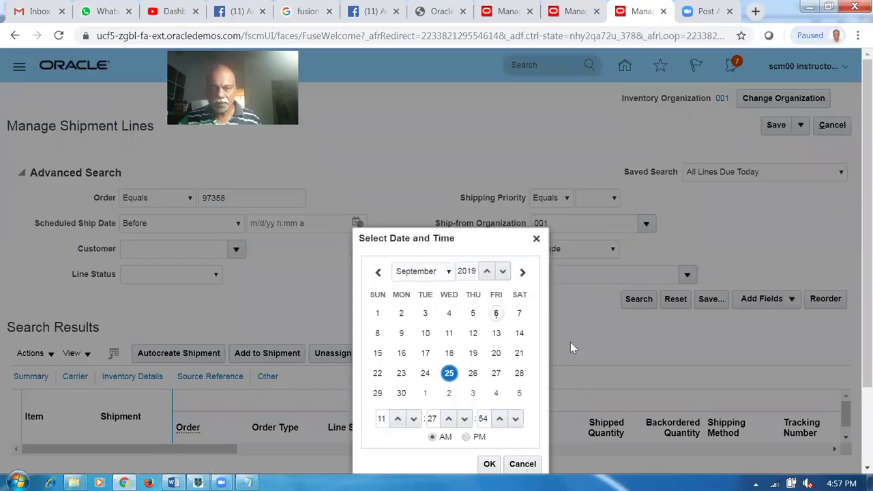
left_click(491, 464)
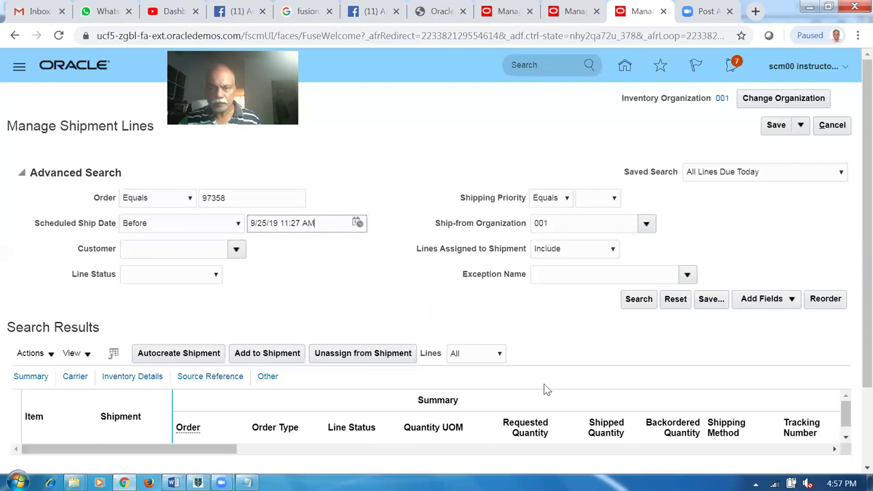
left_click(634, 301)
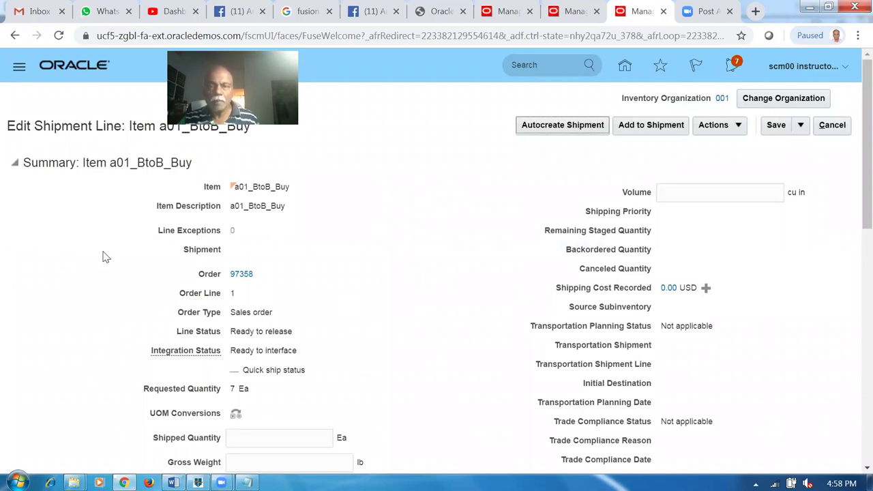
Rerun the item quantities search for a01_BtoB_Buy and view the item availability in organization 001.
left_click(560, 12)
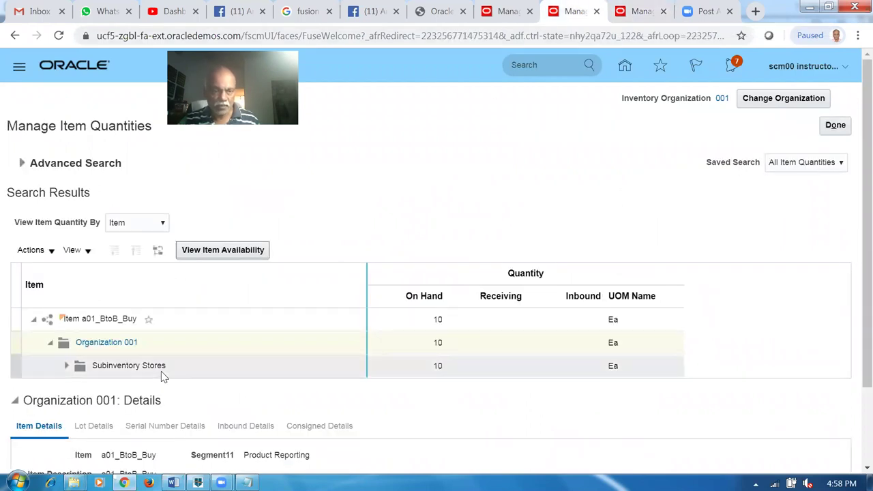
left_click(21, 163)
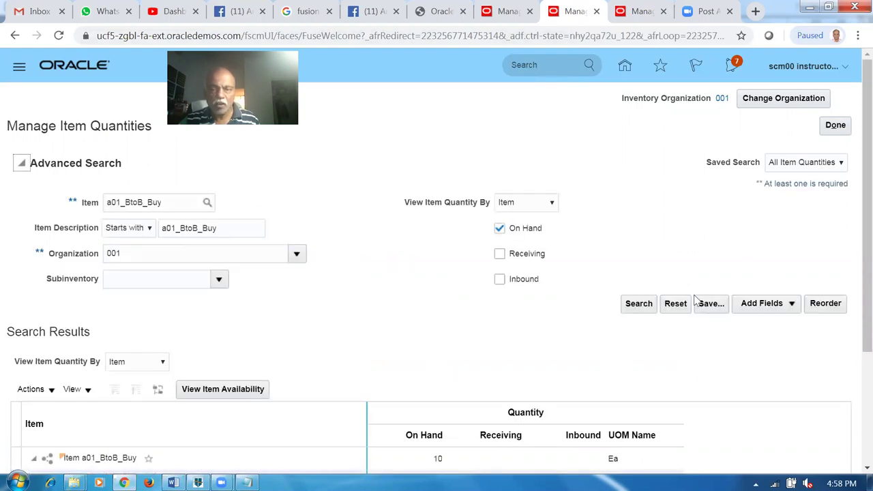
left_click(642, 304)
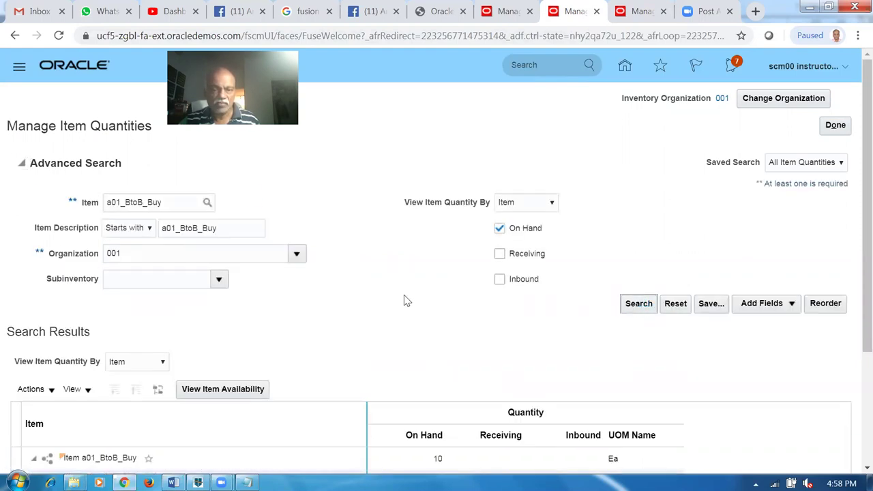
left_click(9, 347)
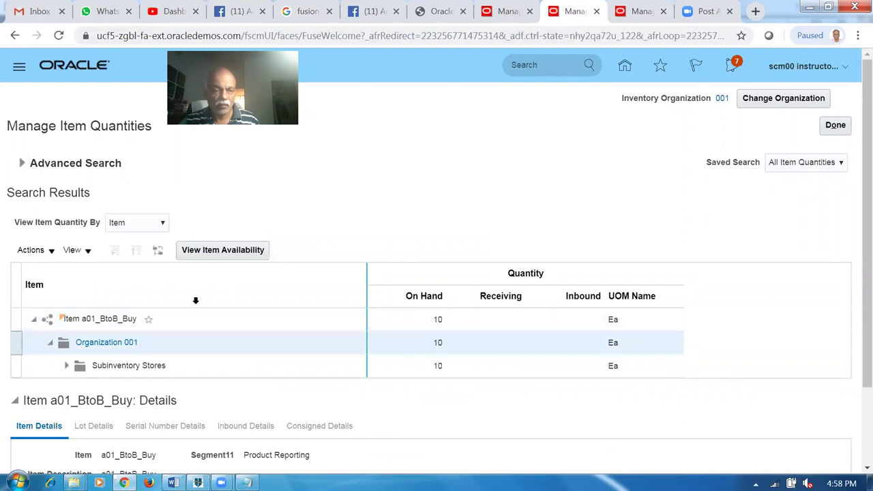
left_click(220, 253)
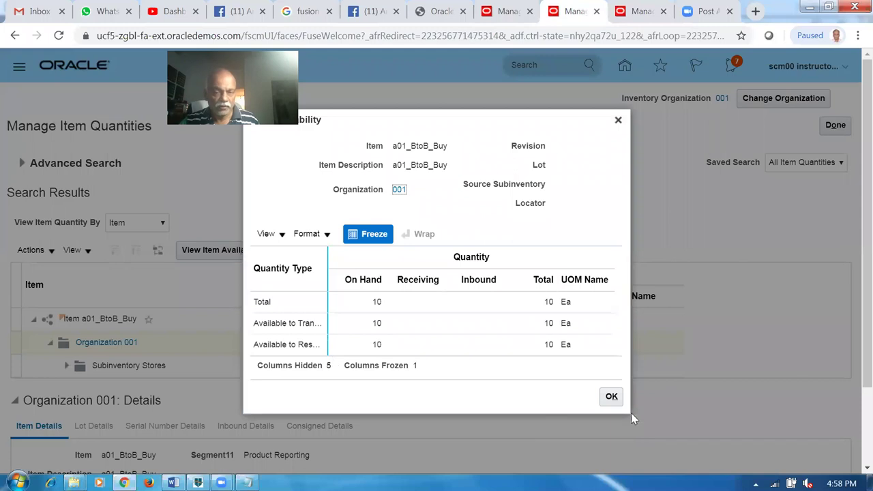
Close the item availability details and pick release the a01_BtoB_Buy shipment line for the requested 7 Ea.
left_click(611, 397)
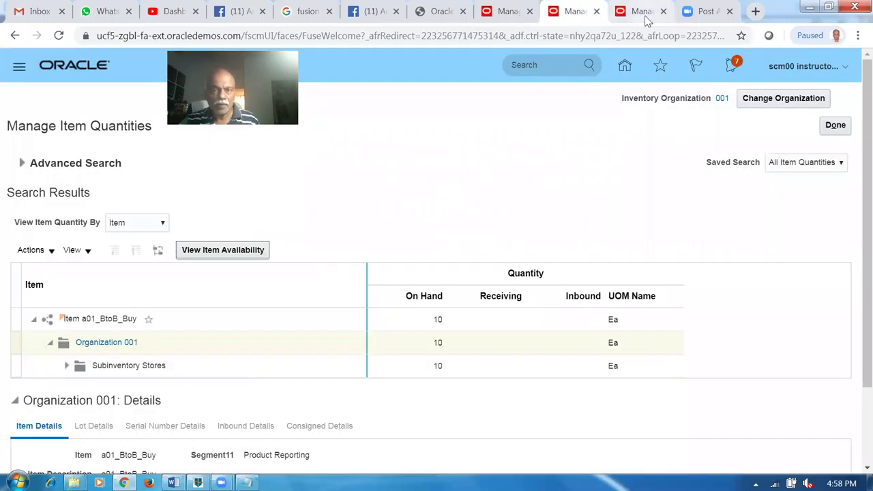
left_click(645, 16)
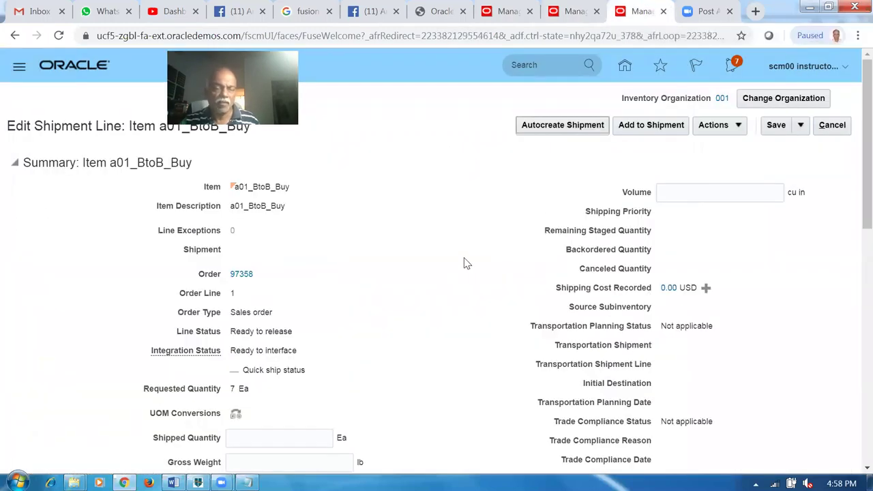
left_click(714, 126)
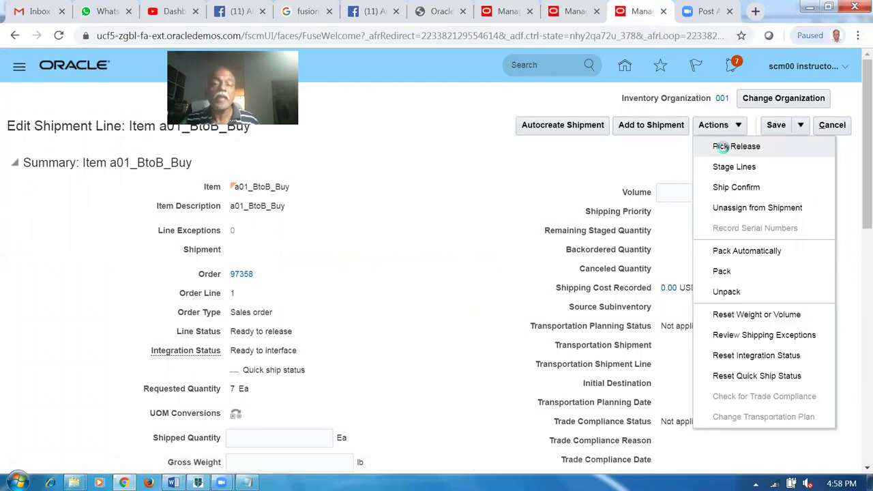
left_click(725, 147)
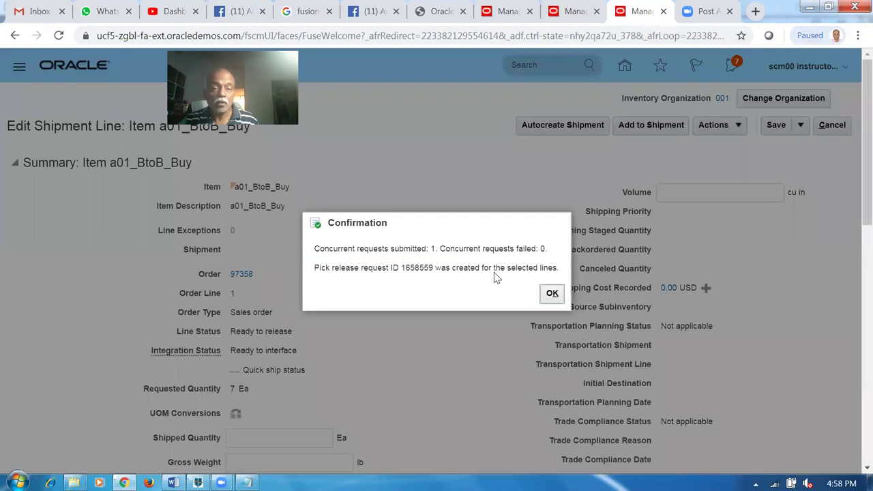
left_click(552, 295)
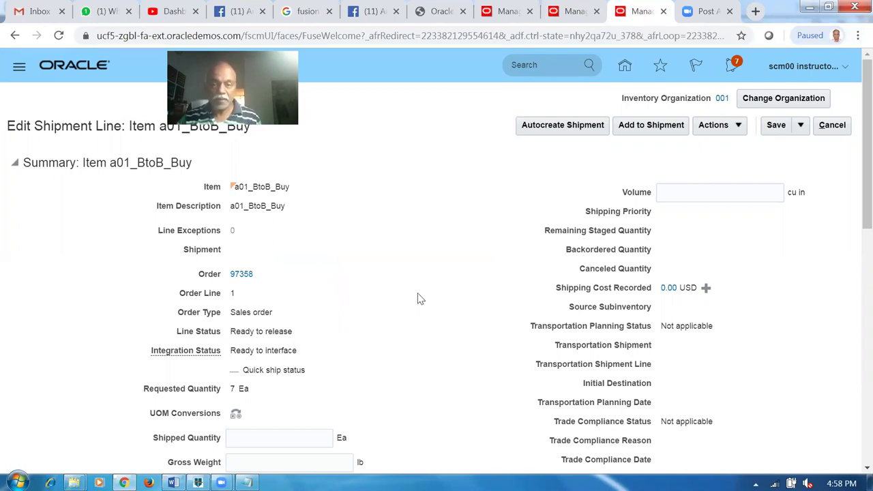
scroll(852, 205, "down", 1)
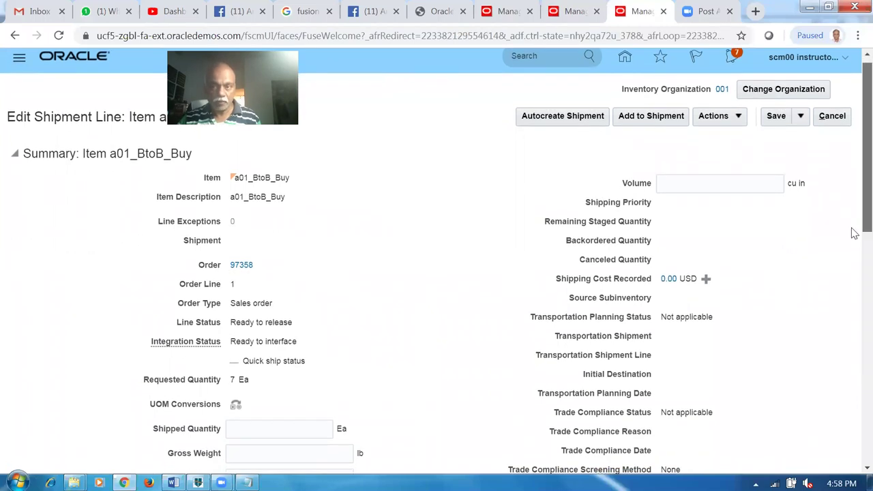
scroll(852, 187, "up", 1)
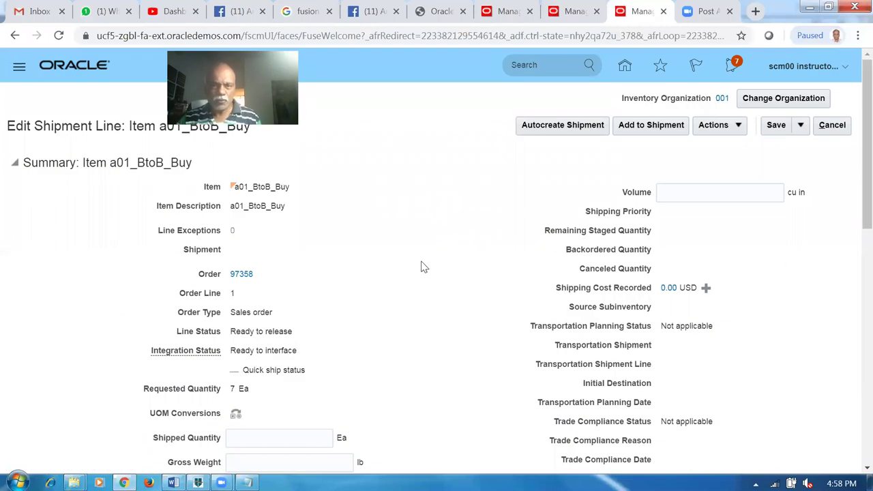
Save and close the shipment line, and rerun the shipment lines search to check its line status.
left_click(568, 11)
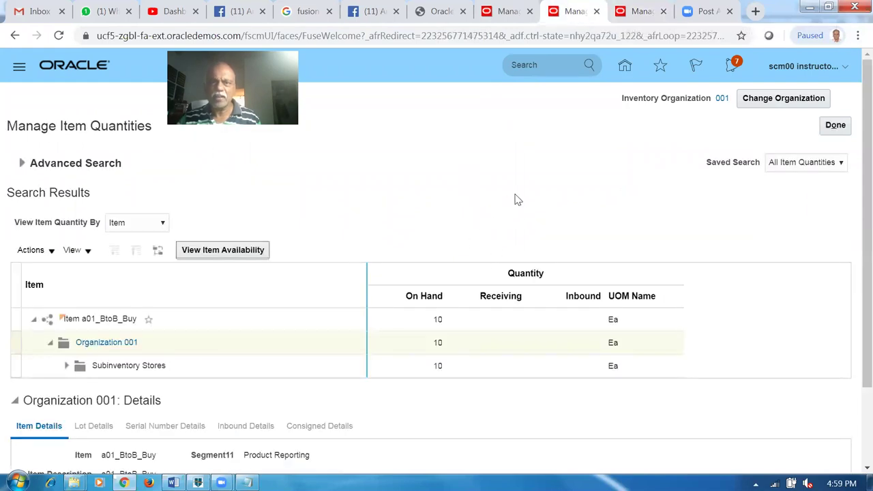
left_click(643, 11)
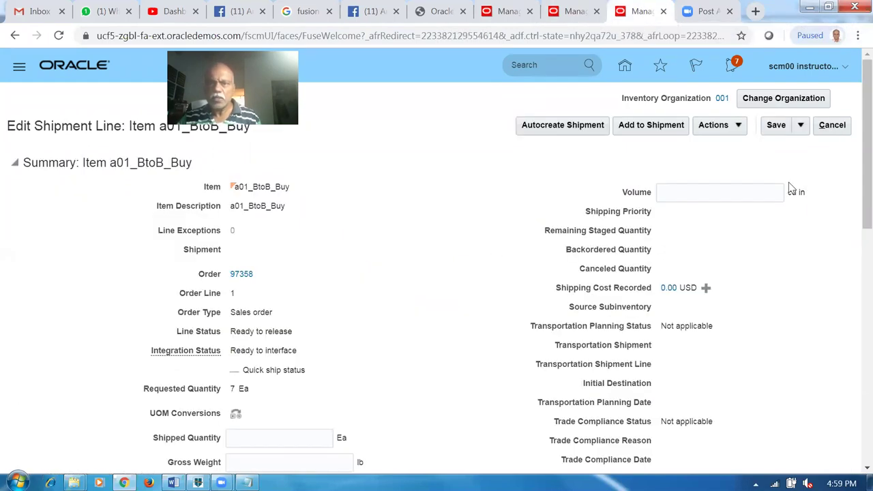
left_click(800, 127)
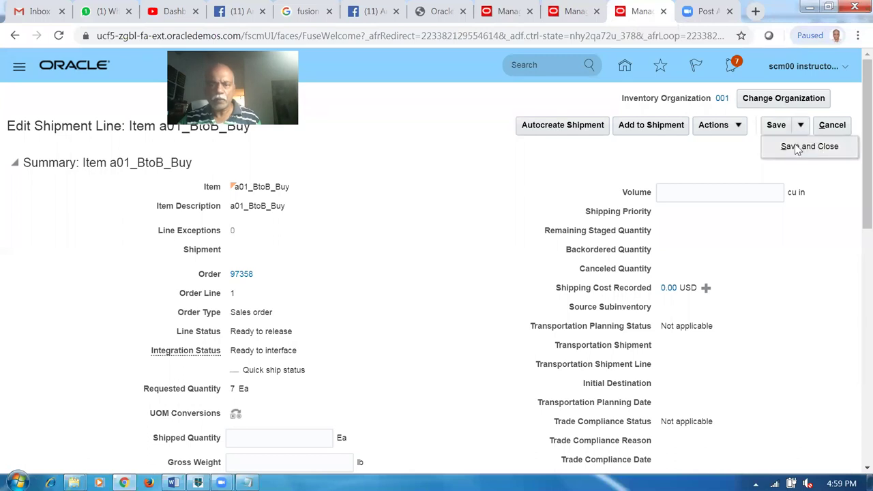
left_click(796, 148)
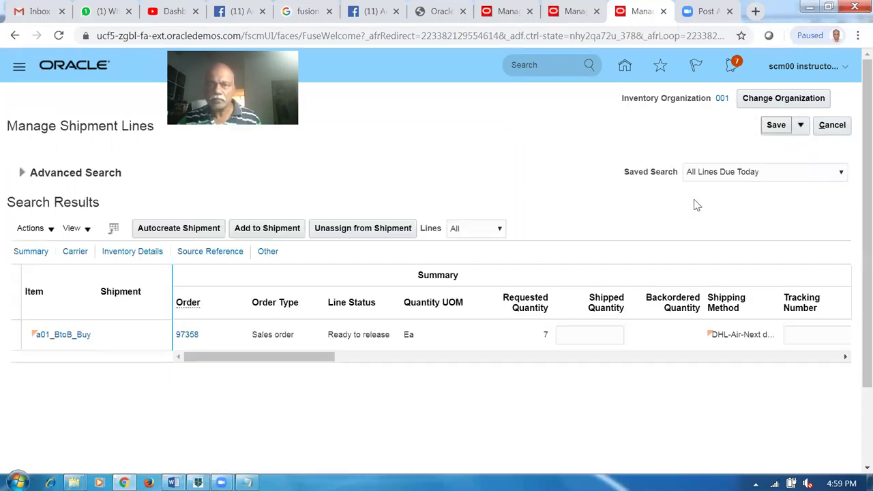
left_click(22, 173)
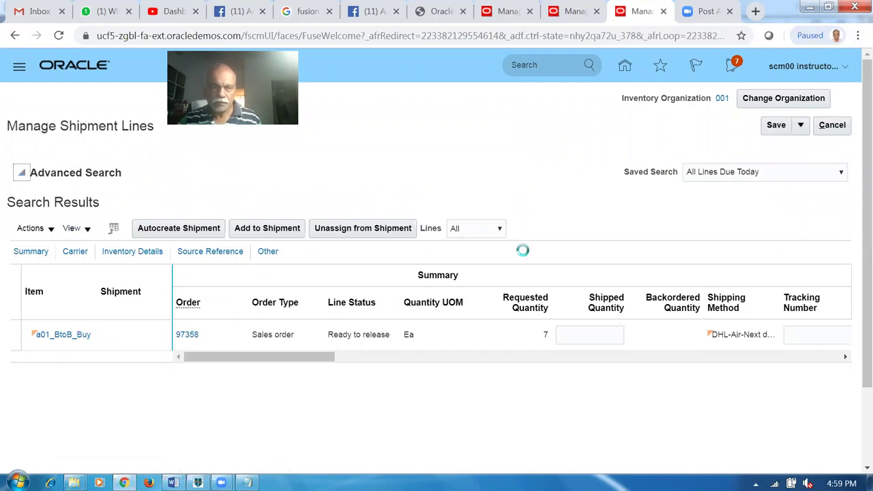
left_click(626, 302)
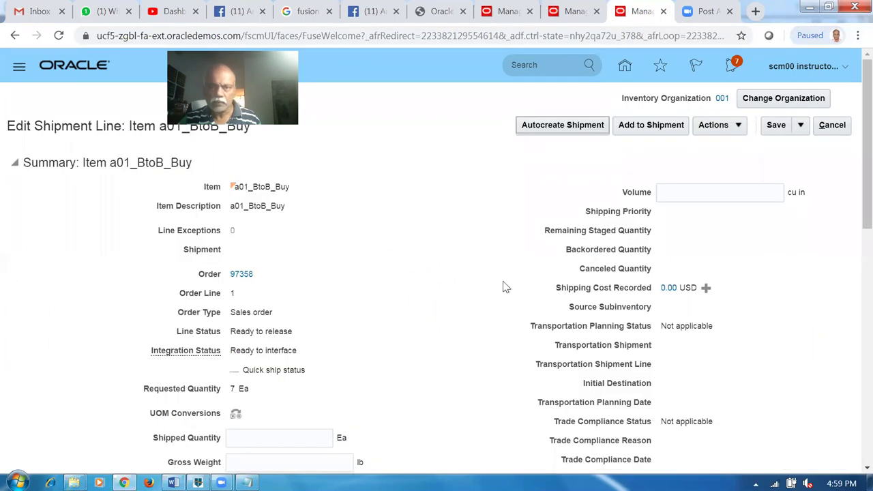
scroll(405, 275, "down", 2)
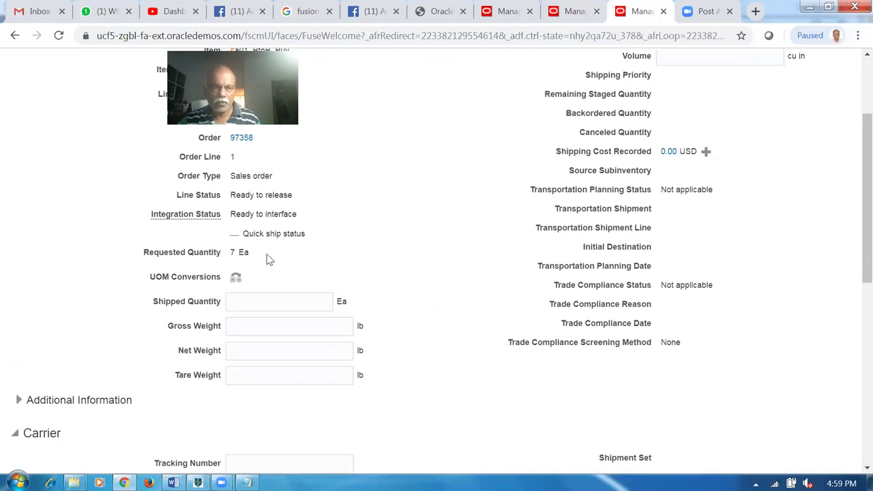
left_click_drag(246, 195, 281, 205)
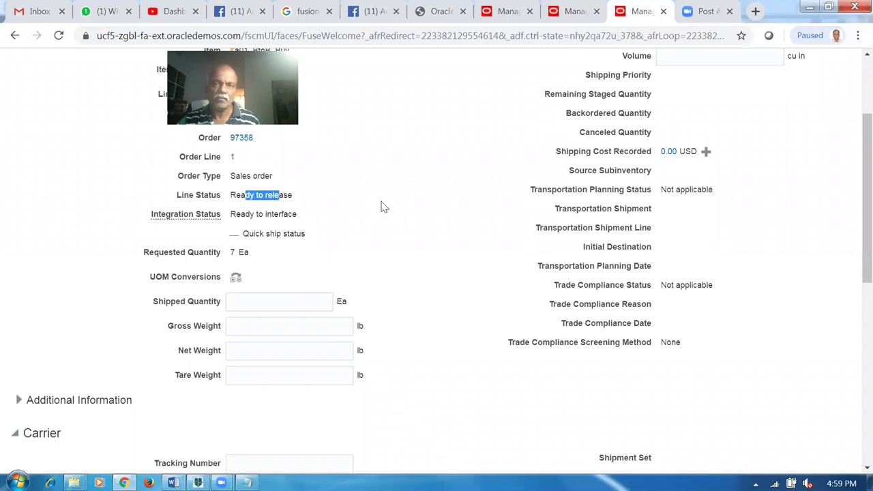
Open Scheduled Processes in a duplicate browser tab and refresh the list to check the Release Pick Wave process.
right_click(637, 15)
left_click(665, 61)
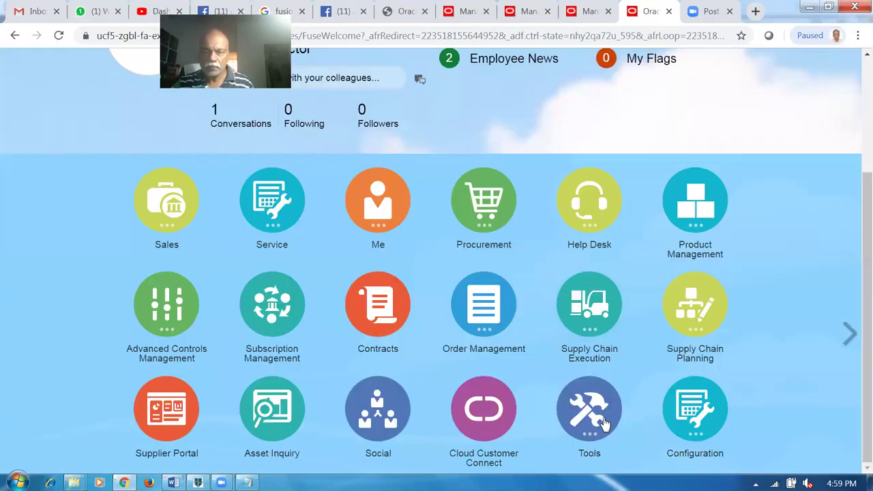
left_click(608, 426)
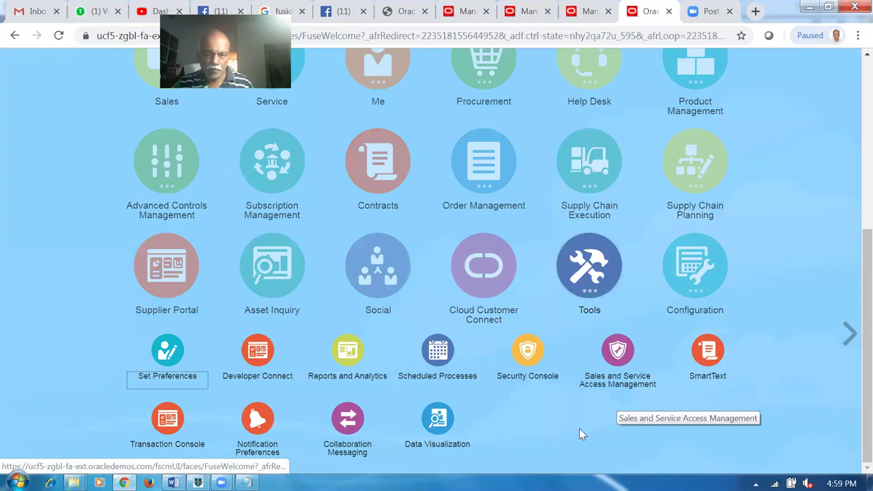
left_click(432, 347)
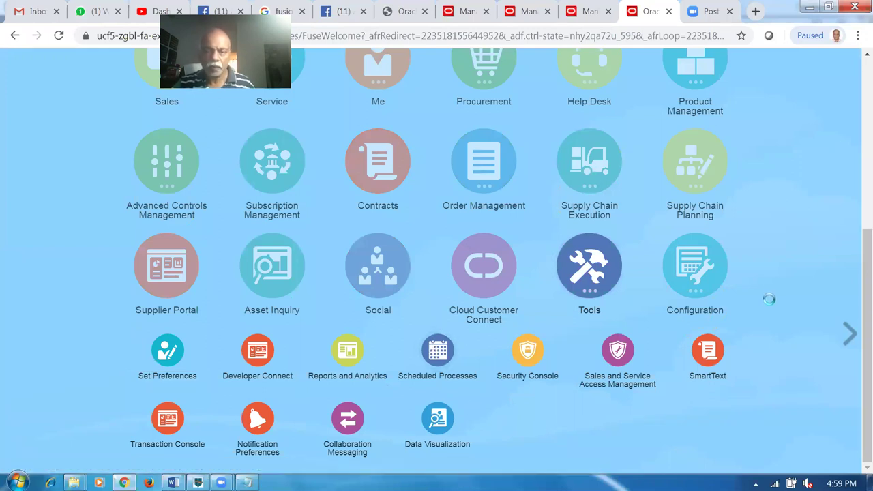
scroll(767, 303, "up", 3)
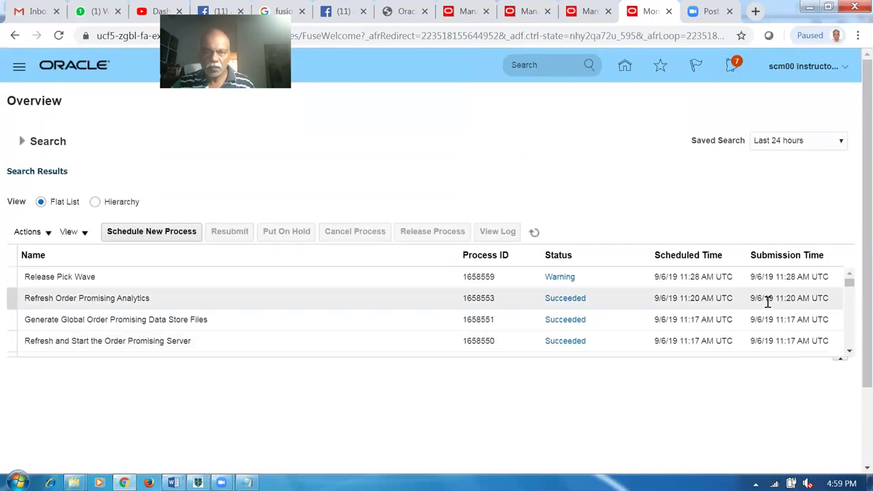
left_click(533, 231)
left_click(165, 277)
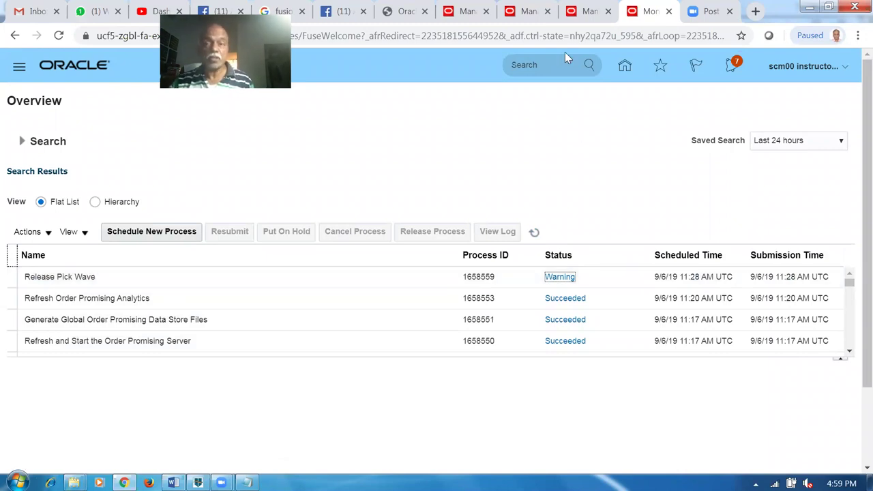
Return to the a01_BtoB_Buy shipment line and recheck its summary details.
left_click(592, 15)
left_click(520, 212)
scroll(510, 229, "up", 2)
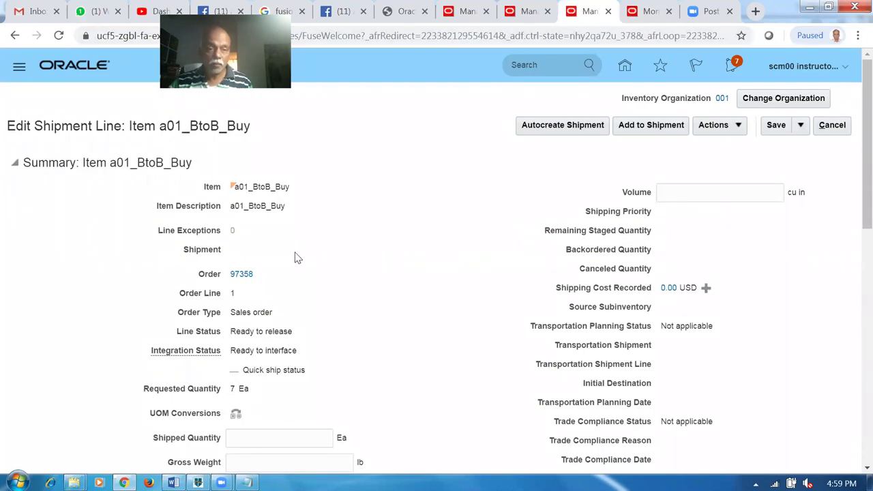
Open Inventory Management under Supply Chain Execution in another duplicate browser tab.
left_click(651, 12)
right_click(650, 13)
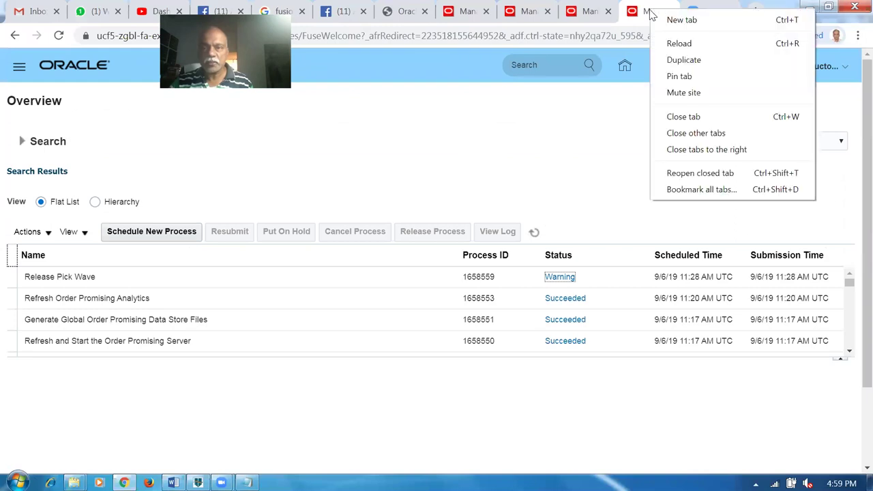
left_click(673, 61)
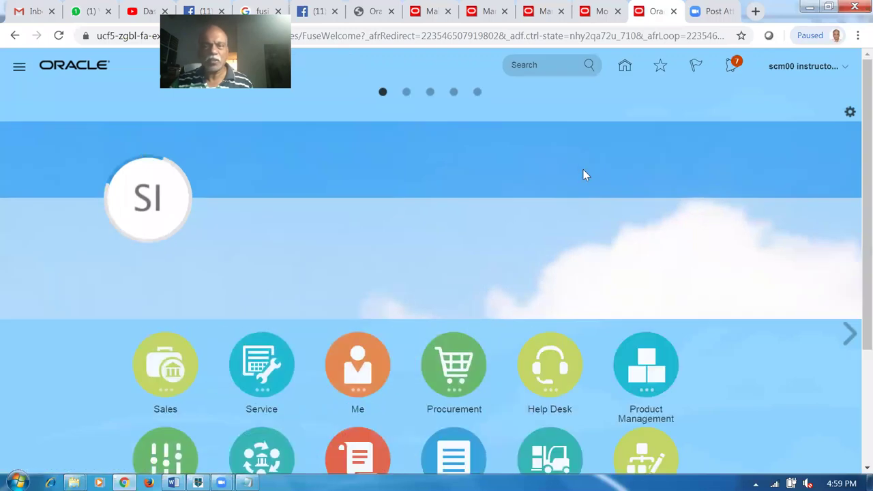
scroll(587, 178, "down", 2)
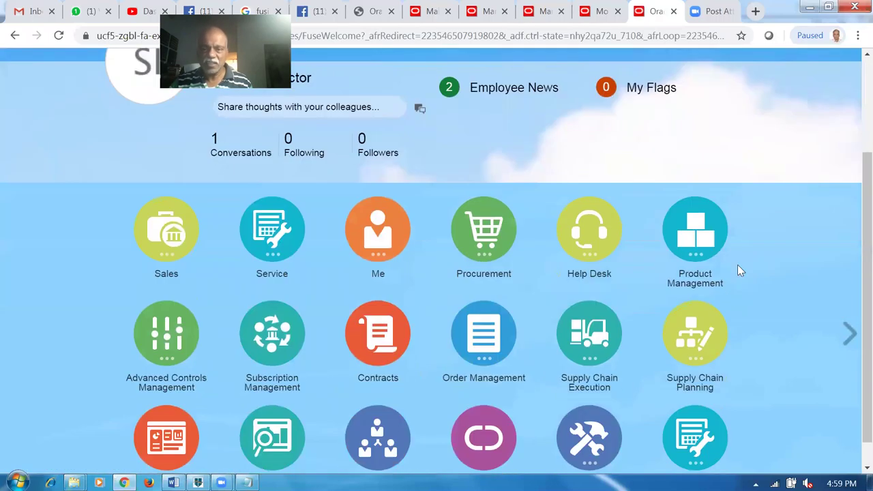
left_click(701, 347)
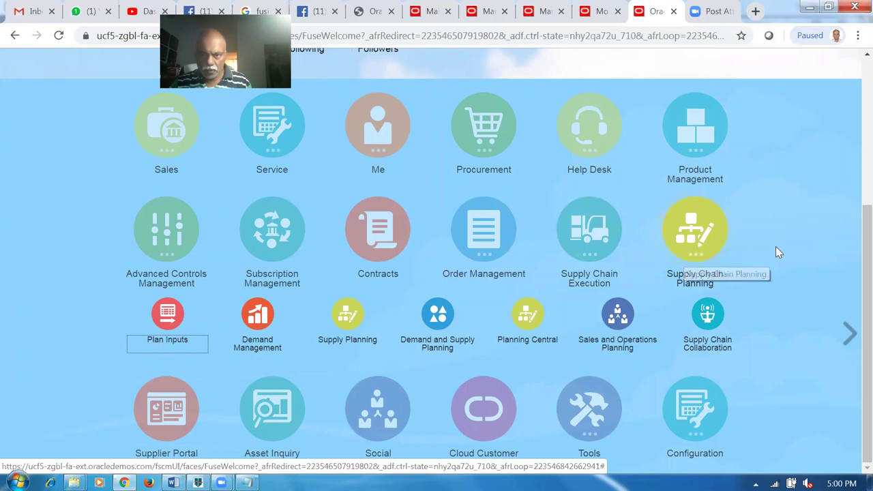
left_click(585, 237)
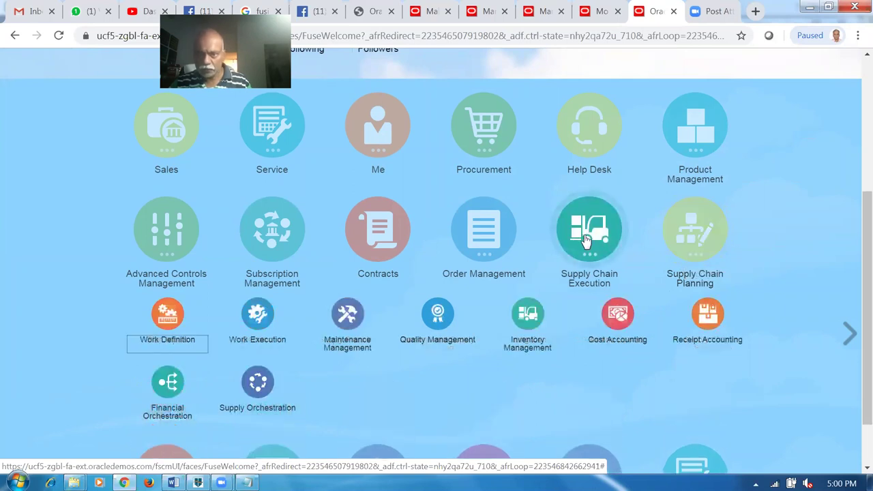
left_click(527, 313)
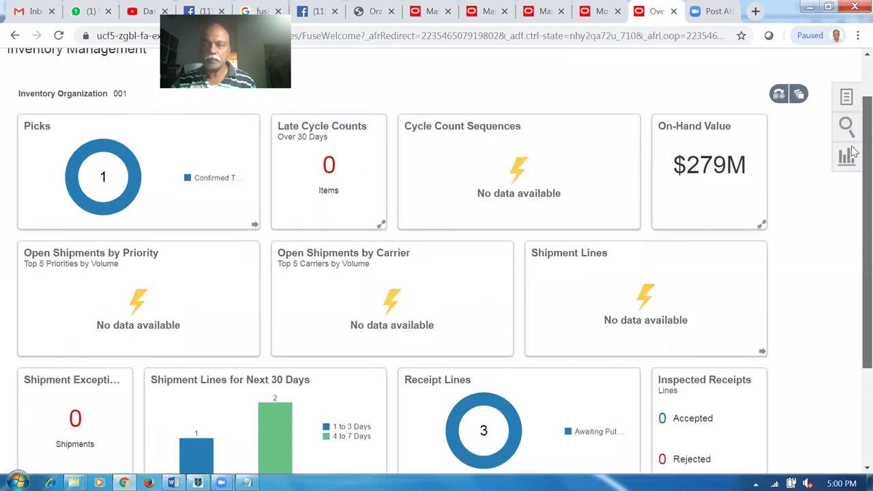
Show the Inventory tasks for organization 001 and open Manage Reservations and Picks.
left_click(846, 97)
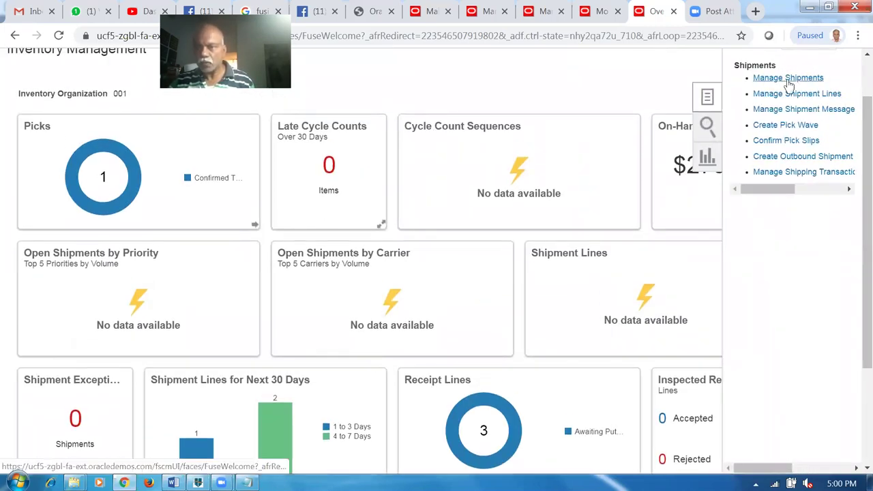
scroll(804, 114, "up", 2)
left_click(806, 101)
left_click(802, 112)
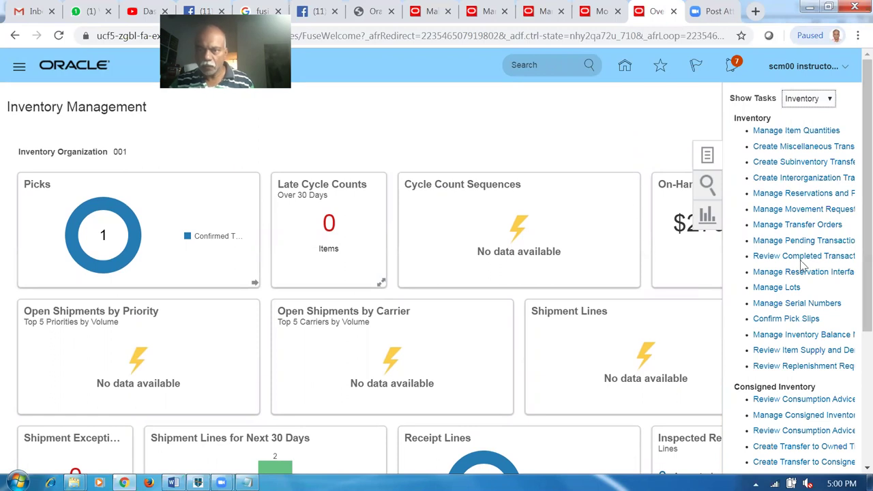
left_click(795, 193)
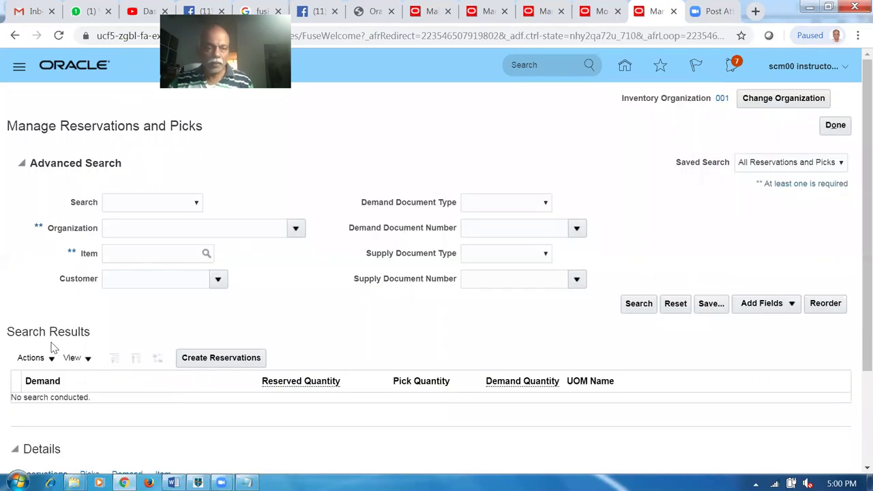
Search reservations and picks for item a01 and expand organization 001 down to the individual sales order lines.
left_click(127, 246)
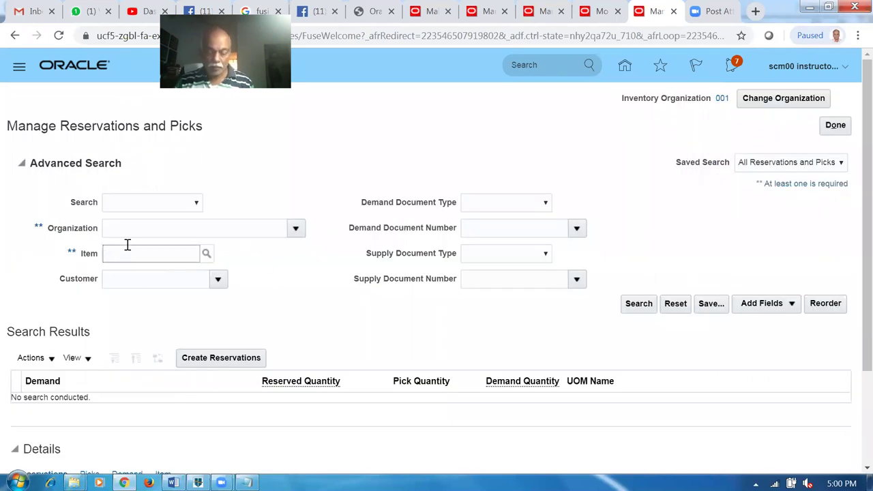
type("a01")
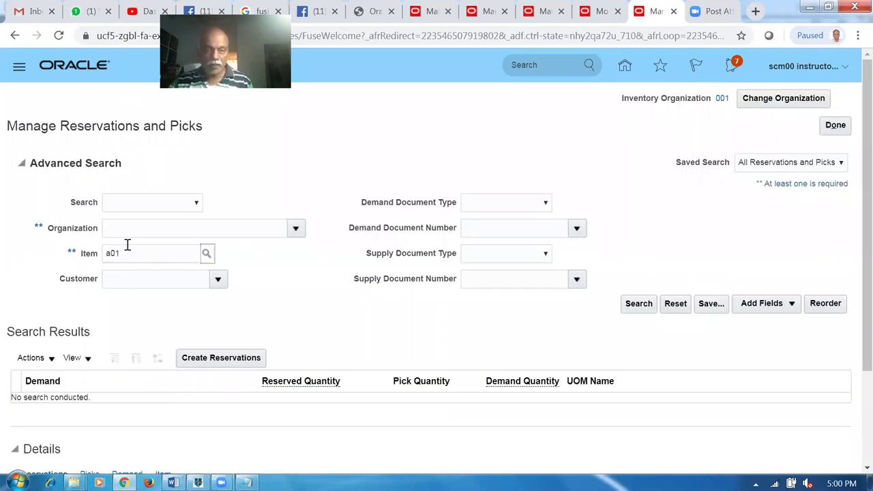
left_click(639, 308)
left_click(639, 307)
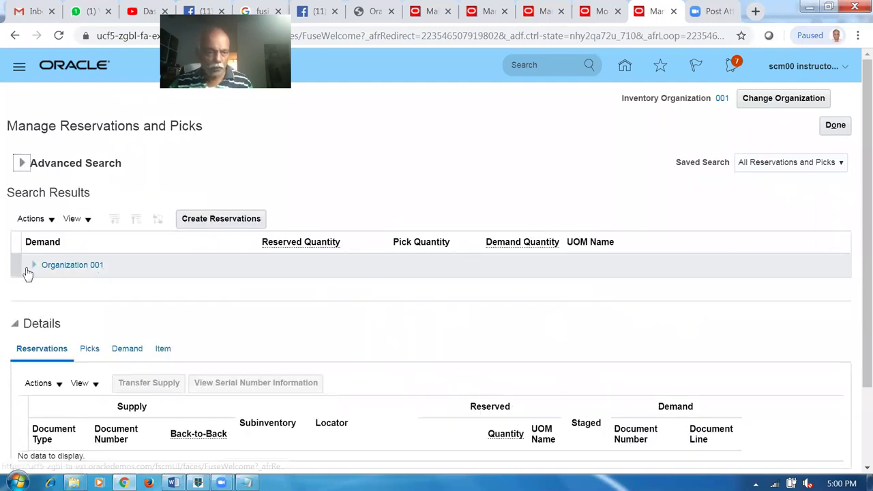
left_click(34, 270)
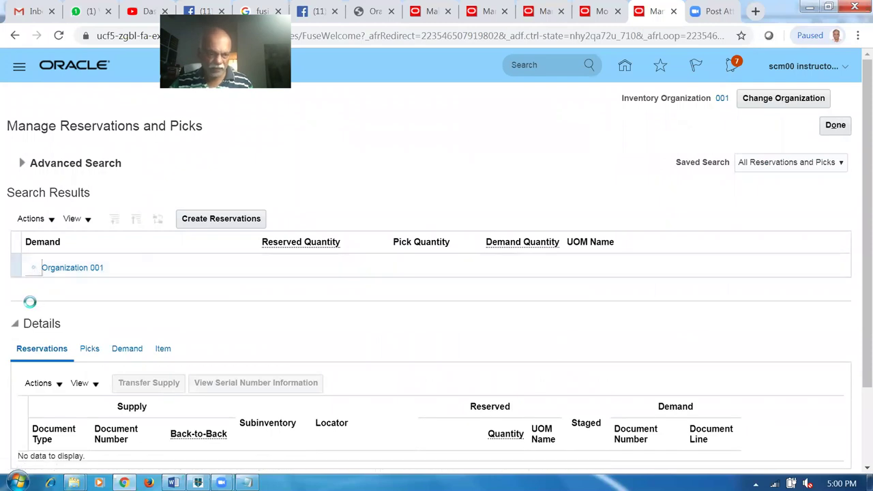
left_click(43, 293)
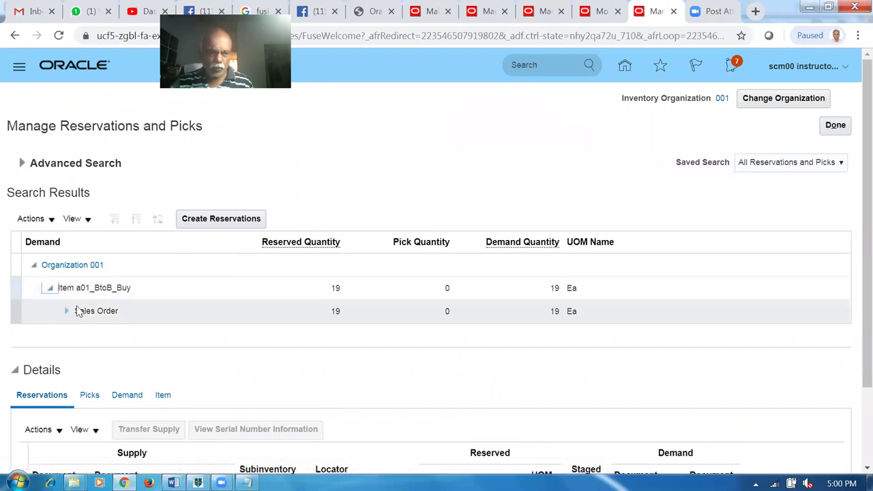
left_click(66, 311)
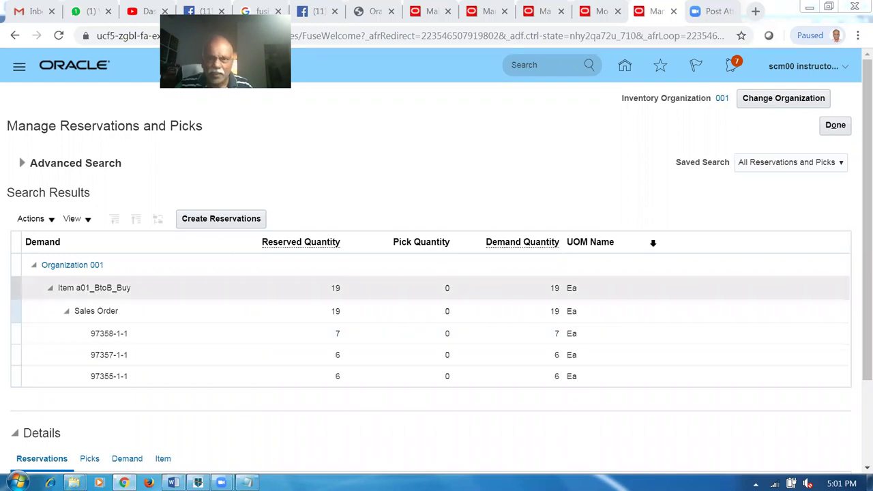
Compare the item quantities and the shipment line of a01_BtoB_Buy with its reservations in the other browser tabs.
left_click(487, 12)
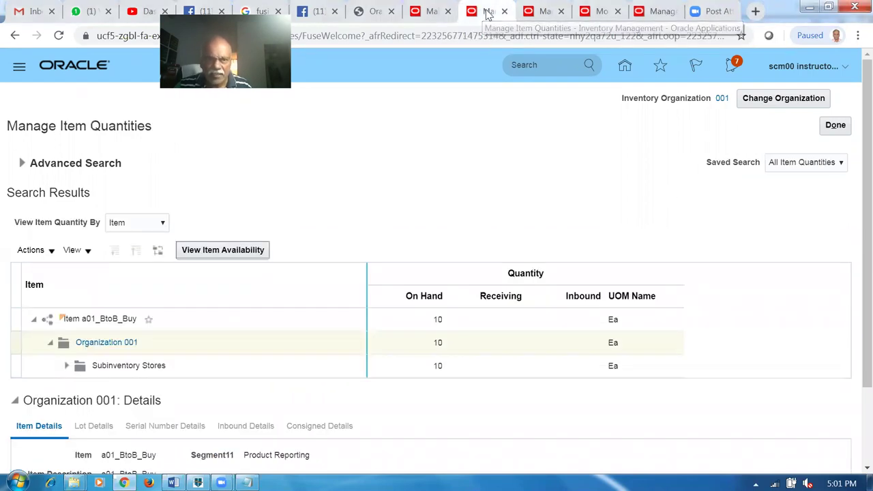
left_click(546, 14)
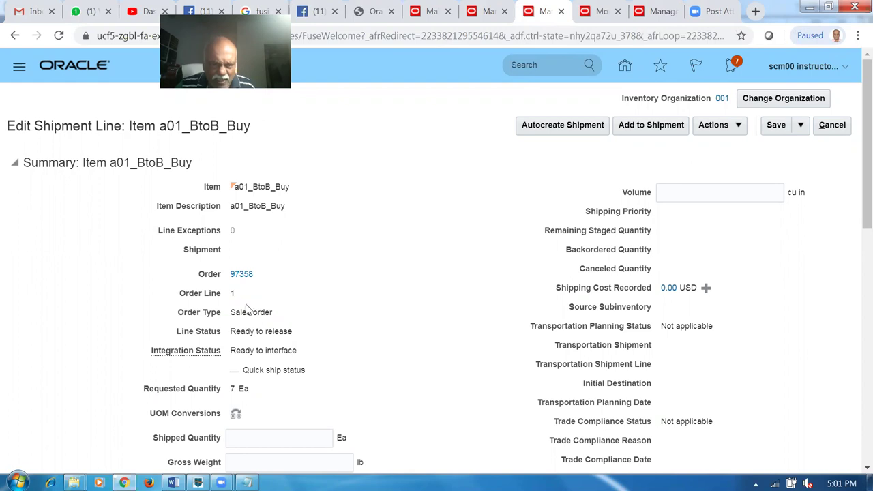
left_click(644, 19)
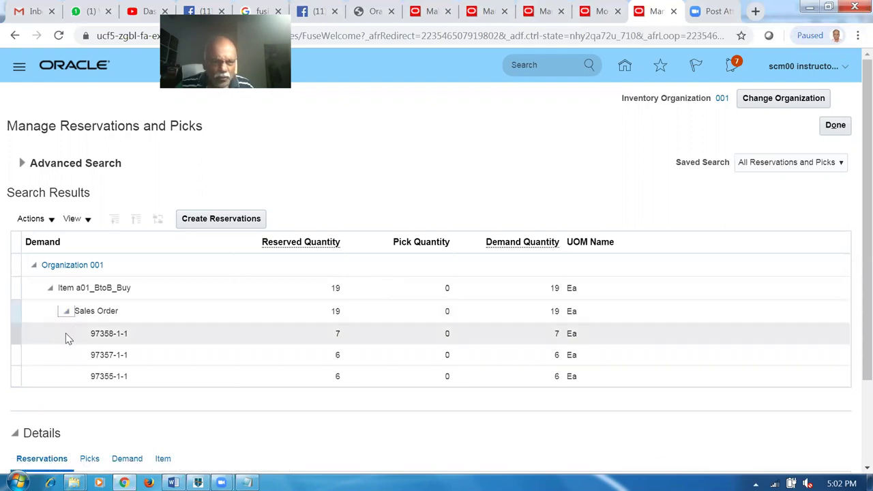
In Create Reservations, search the demand for item a01 and show the supply details of the sales order for seven.
left_click(66, 335)
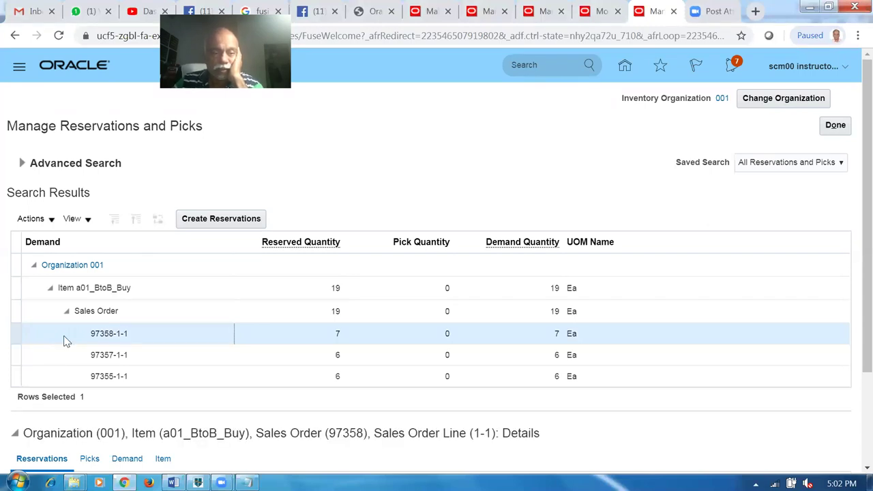
left_click(216, 219)
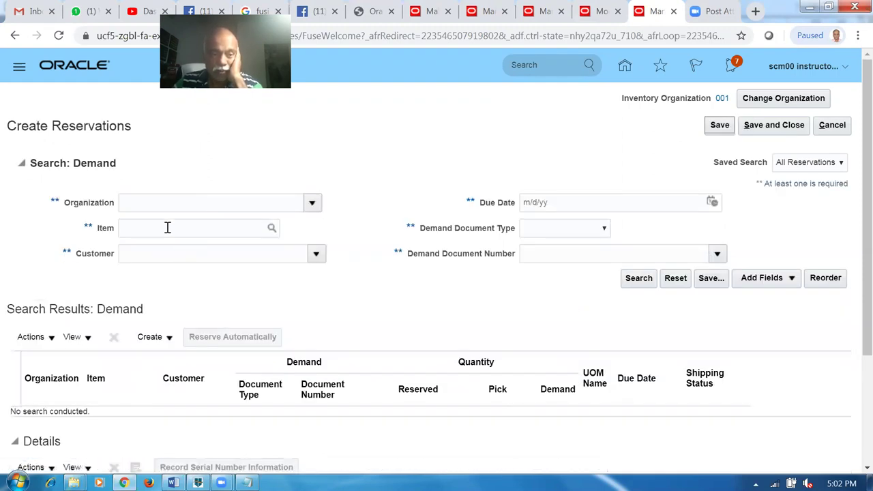
left_click(169, 229)
type("a01")
left_click(635, 279)
left_click(638, 280)
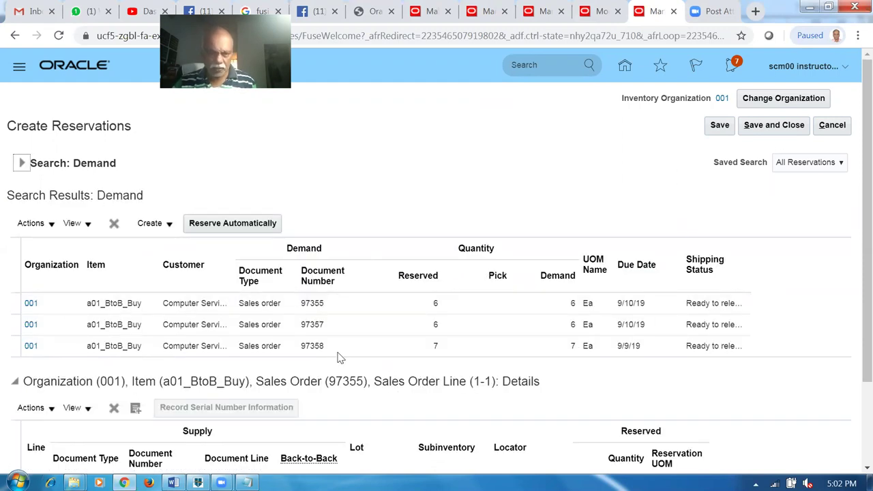
left_click(405, 345)
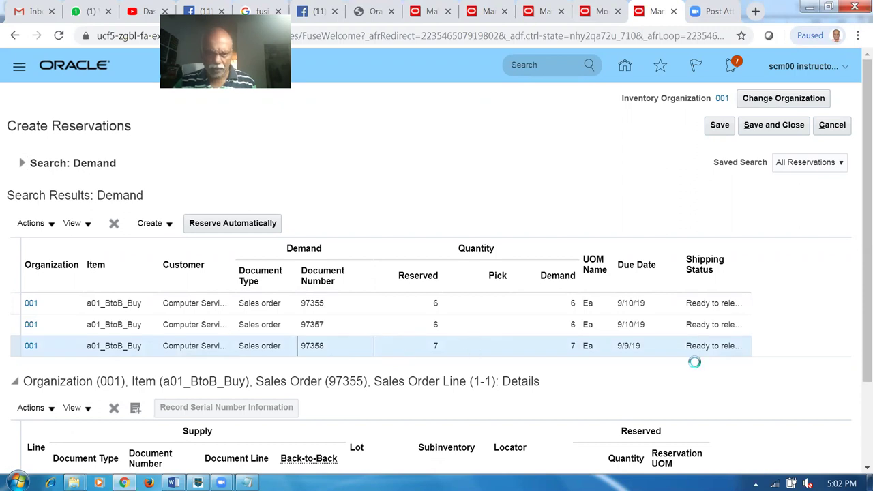
scroll(855, 347, "down", 3)
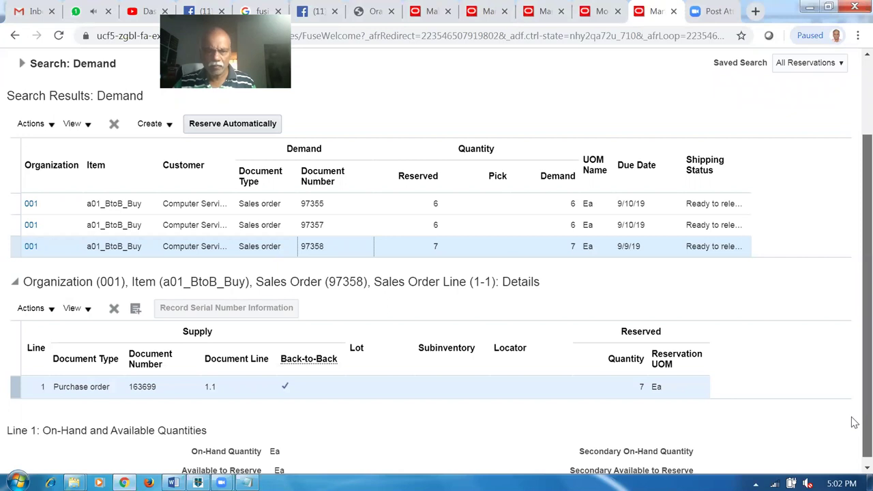
Refresh the orchestration process of the order for seven and review its fulfillment line's supply details and back-to-back supply status.
left_click(492, 12)
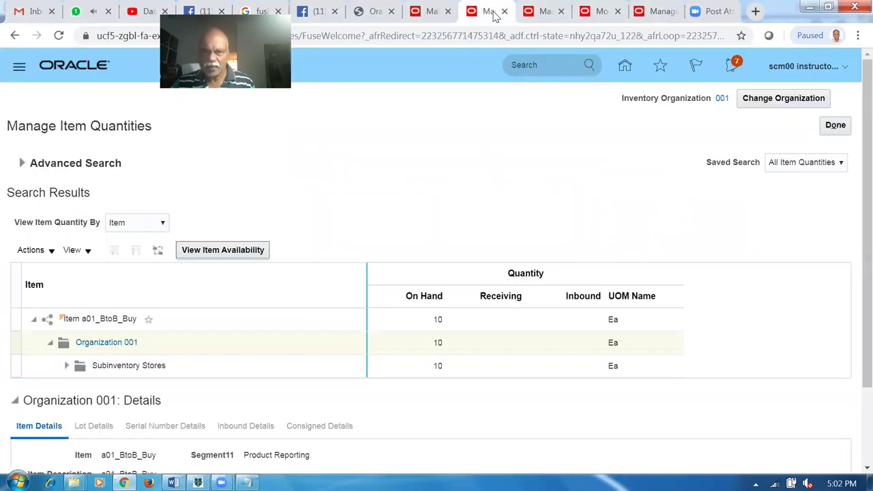
left_click(432, 12)
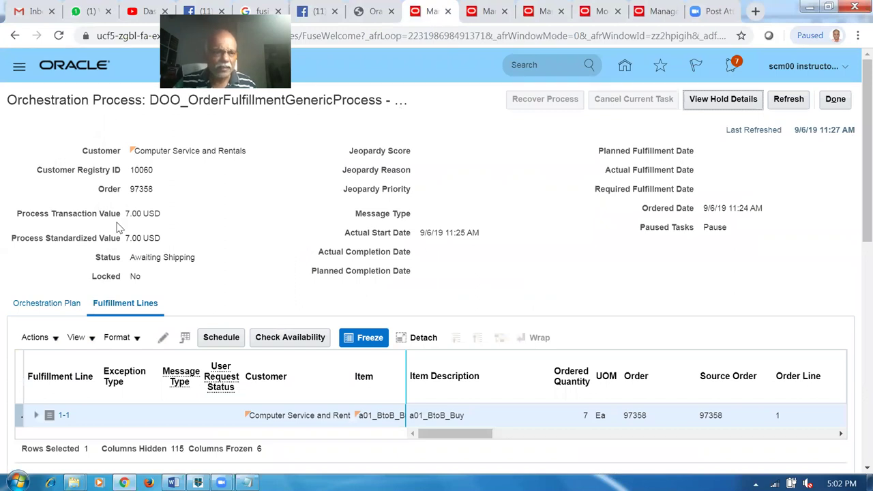
scroll(227, 241, "down", 8)
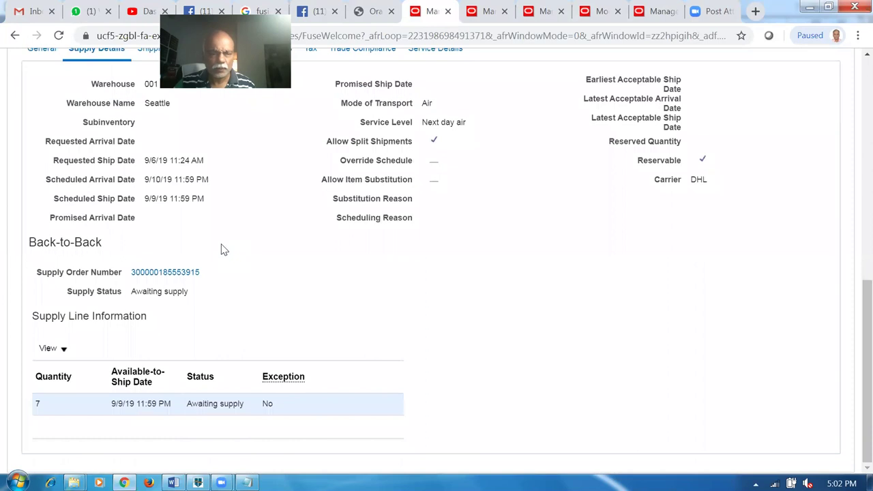
scroll(303, 246, "up", 8)
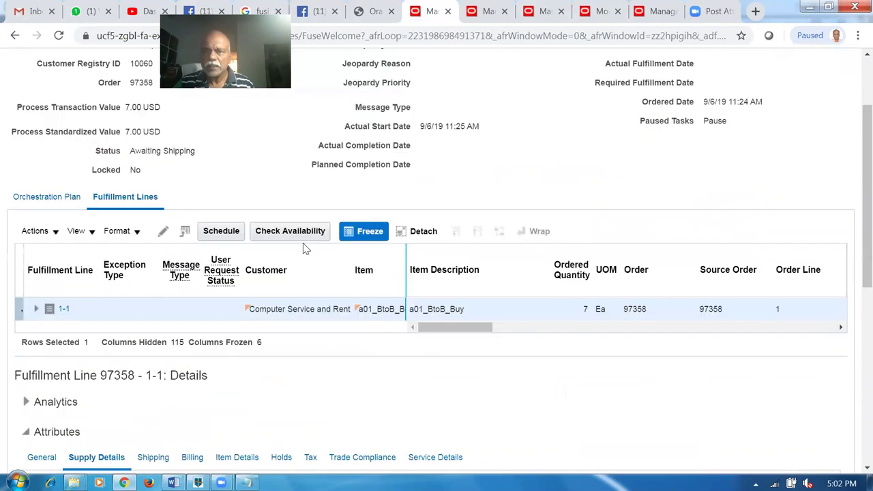
left_click(786, 100)
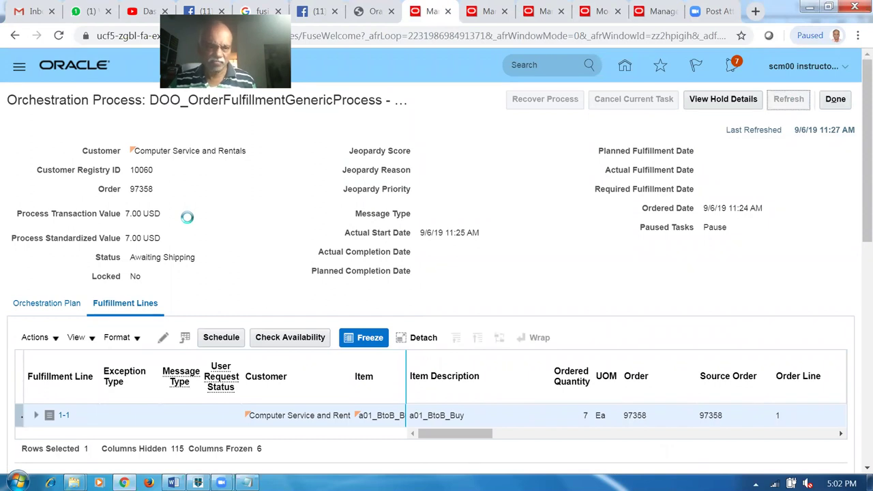
scroll(188, 227, "down", 4)
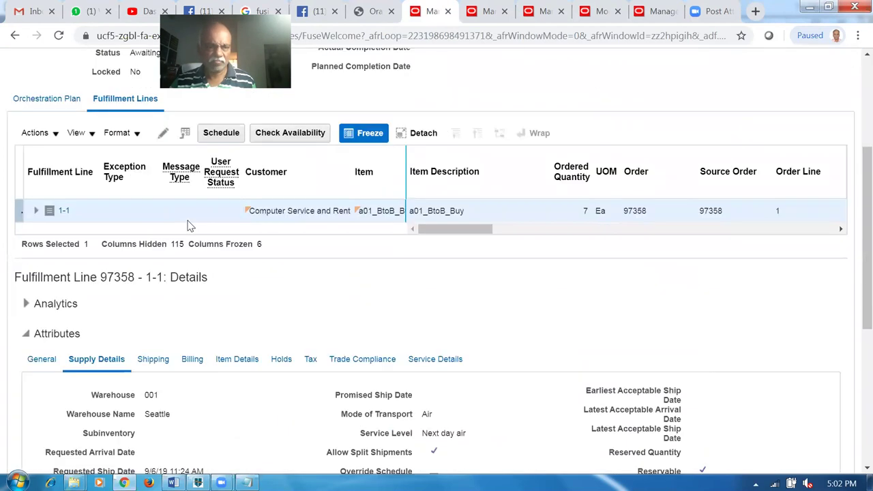
scroll(188, 227, "down", 2)
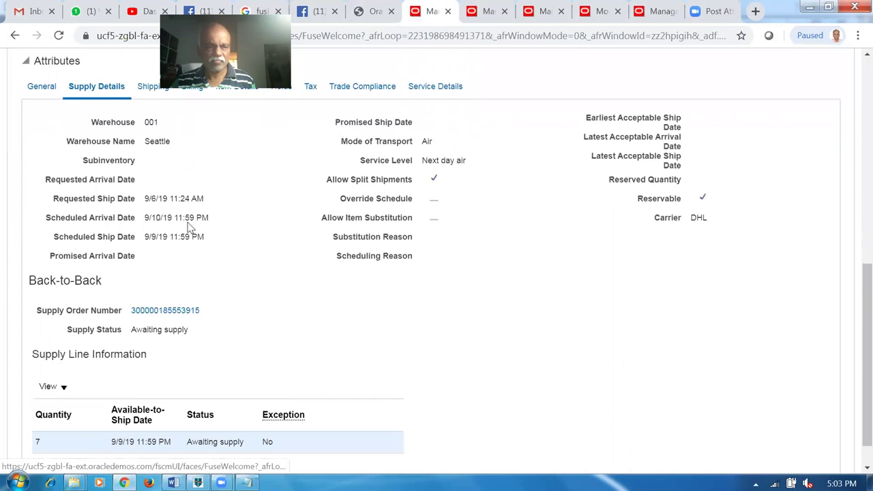
scroll(190, 228, "up", 7)
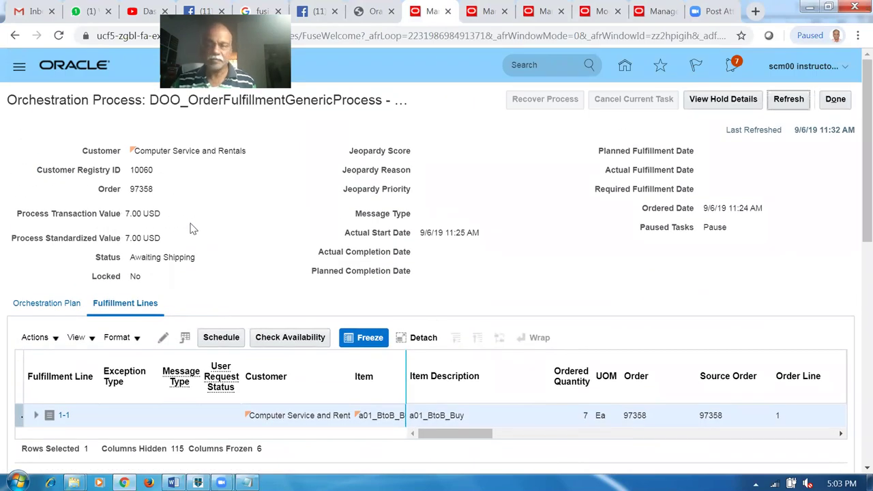
Rerun the item quantities search for a01_BtoB_Buy and review the item availability in organization 001.
left_click(488, 11)
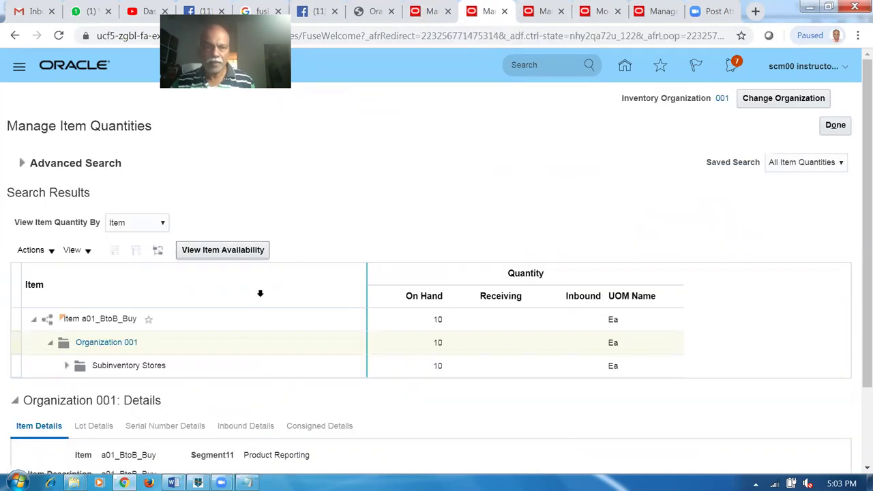
left_click(22, 163)
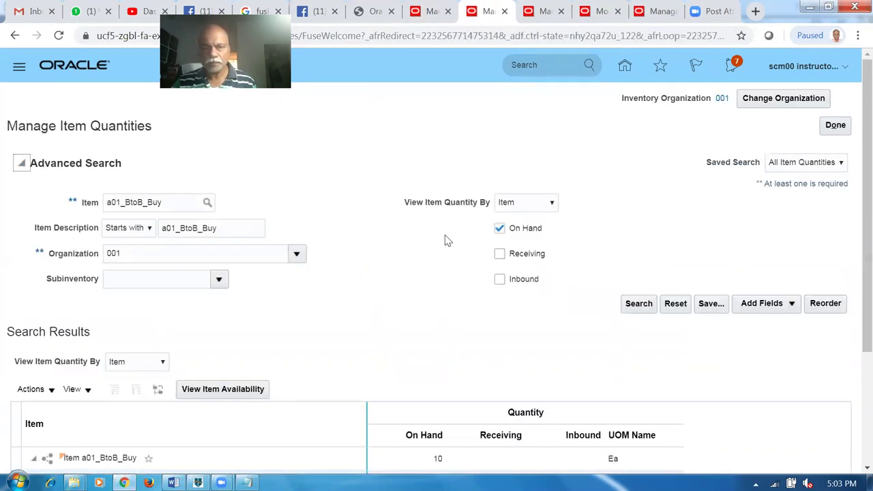
left_click(638, 304)
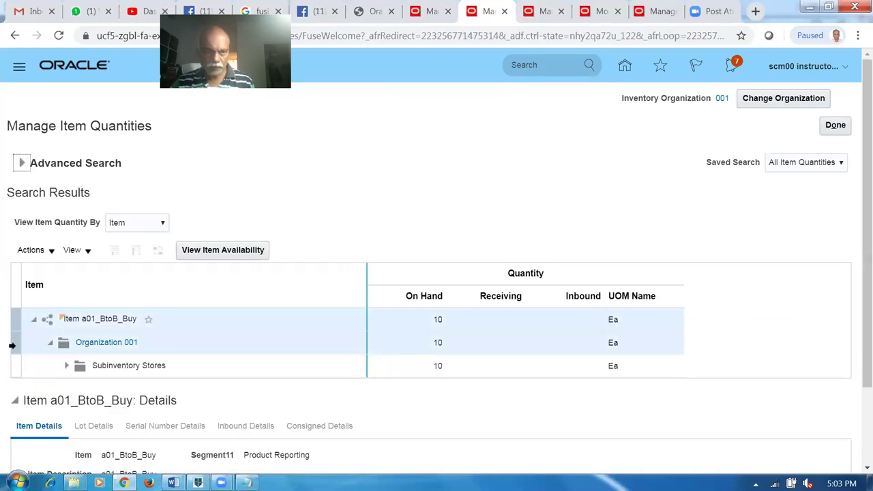
left_click(14, 342)
left_click(227, 250)
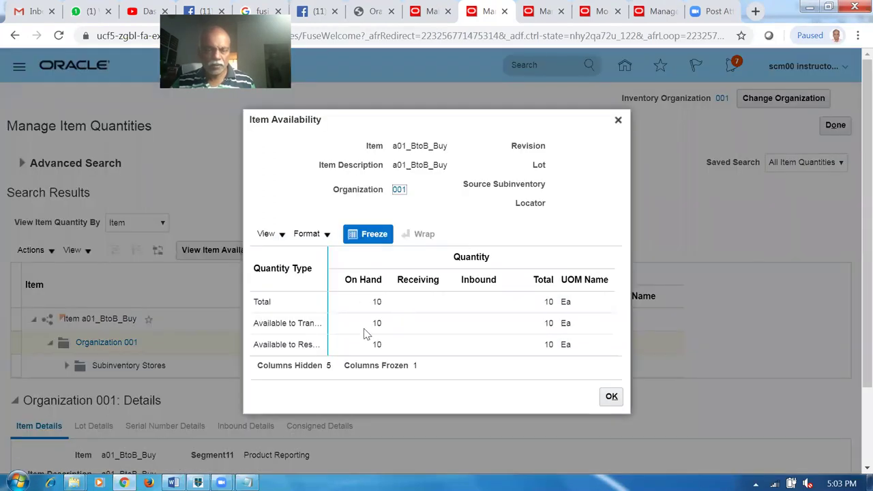
left_click_drag(328, 260, 339, 256)
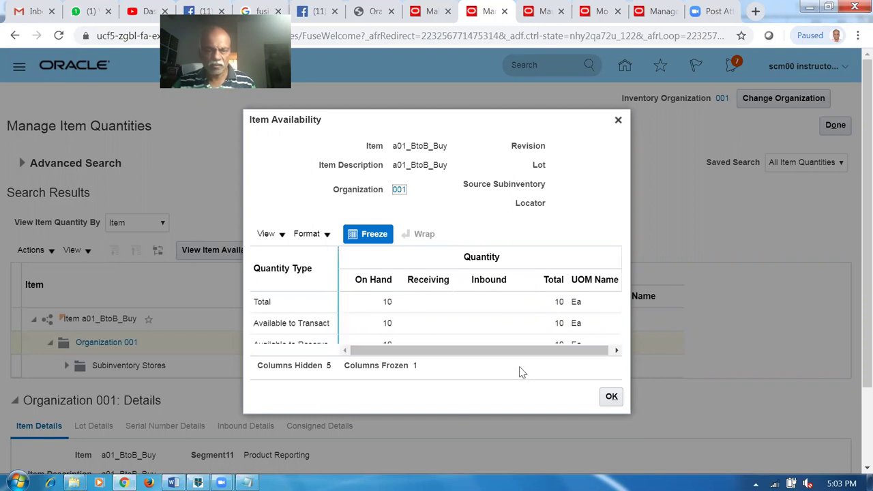
left_click(611, 398)
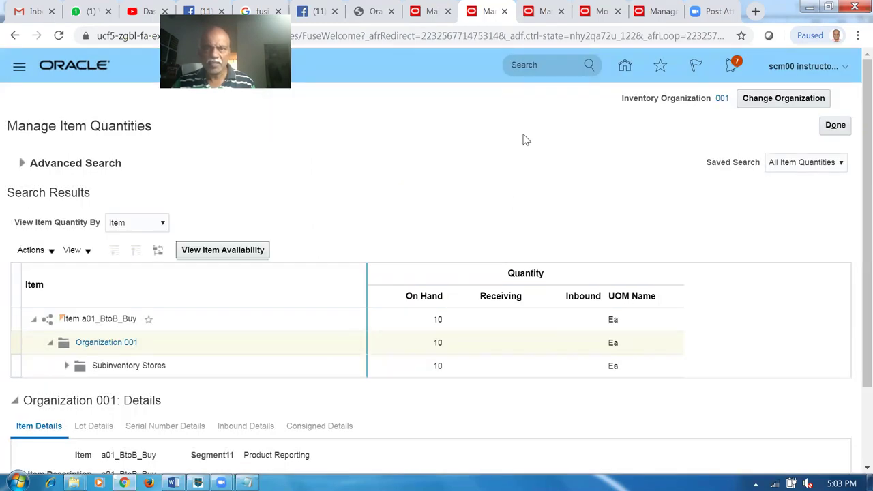
Recheck the Release Pick Wave entry in Scheduled Processes and return to the Create Reservations page.
left_click(542, 14)
left_click(600, 15)
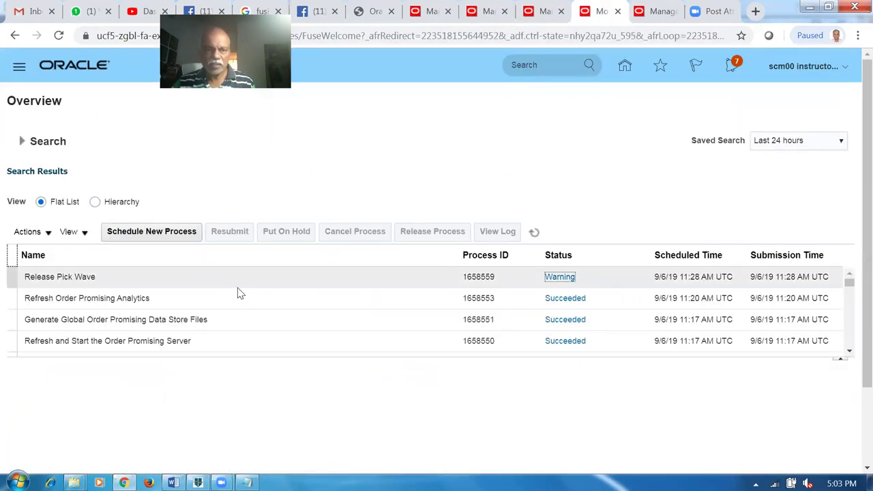
left_click(656, 14)
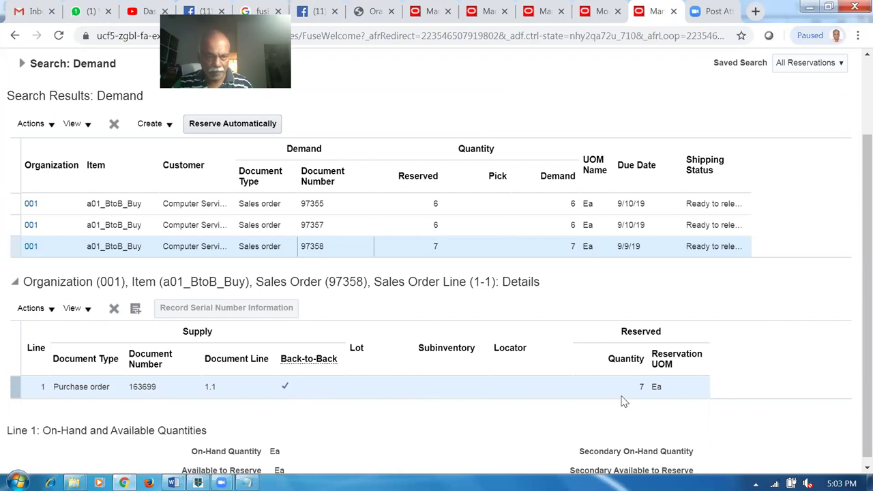
Make the purchase order supply line of the order for seven editable and inspect its available supply document types.
left_click(347, 395)
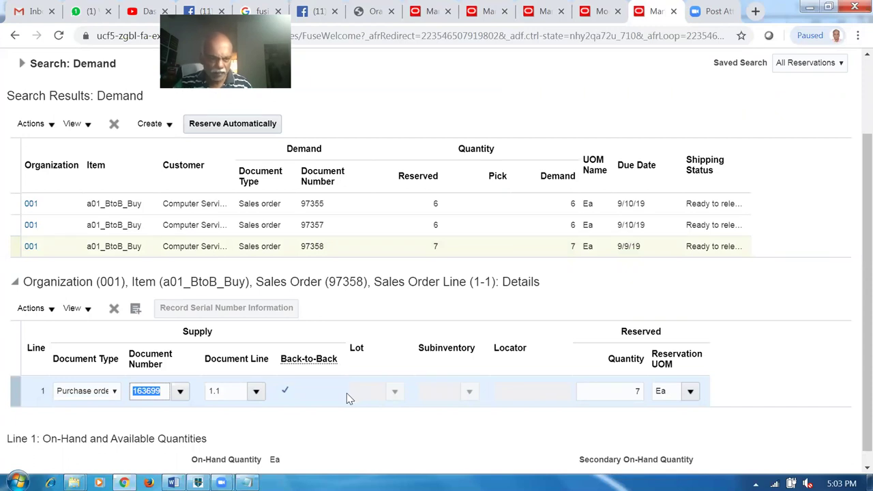
left_click(222, 437)
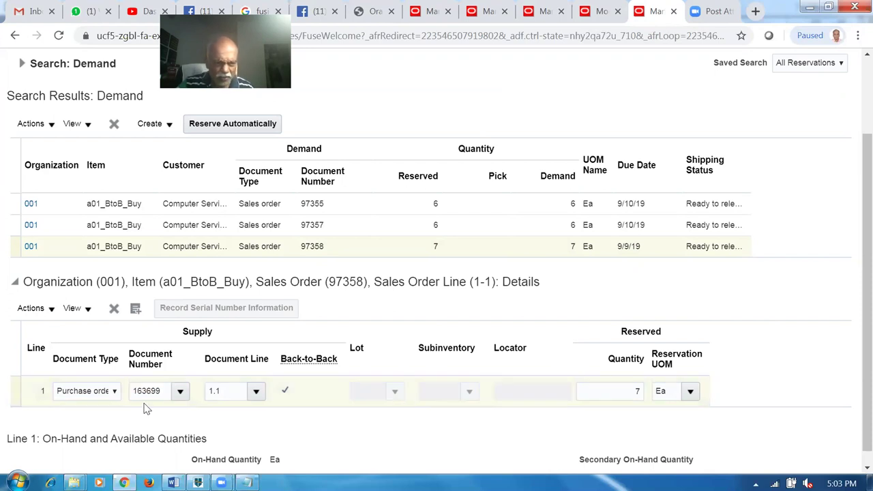
left_click(83, 391)
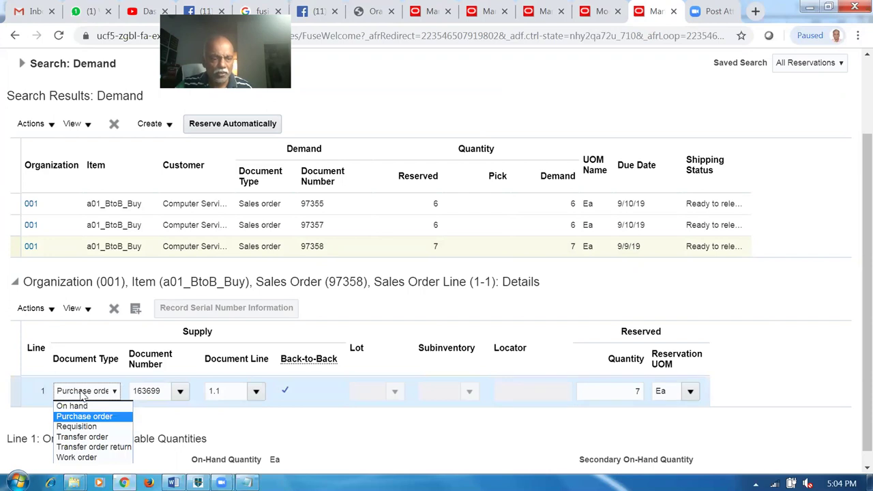
left_click(82, 392)
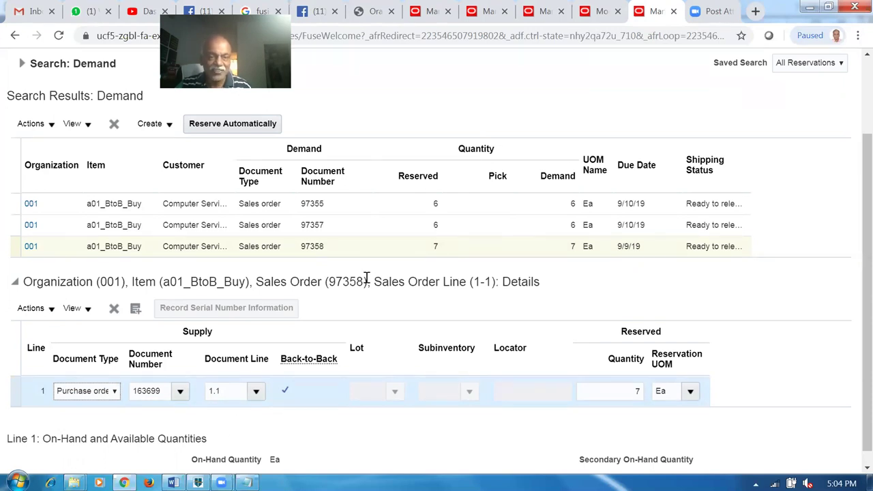
left_click(364, 253)
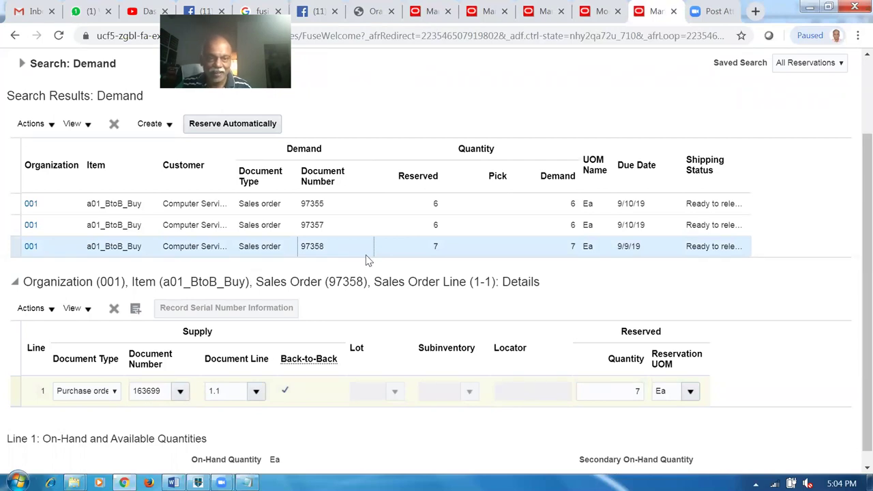
Search the on-hand supply available to add to the sales order for seven.
left_click(393, 251)
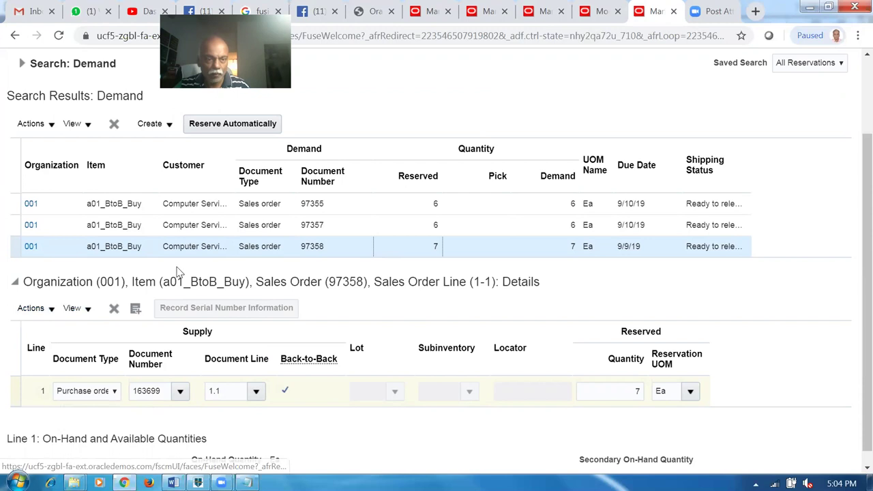
left_click(135, 309)
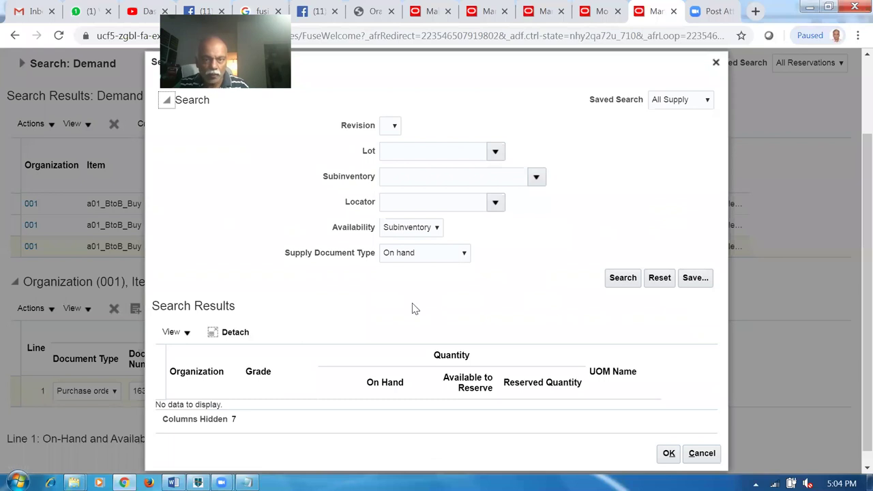
left_click(622, 280)
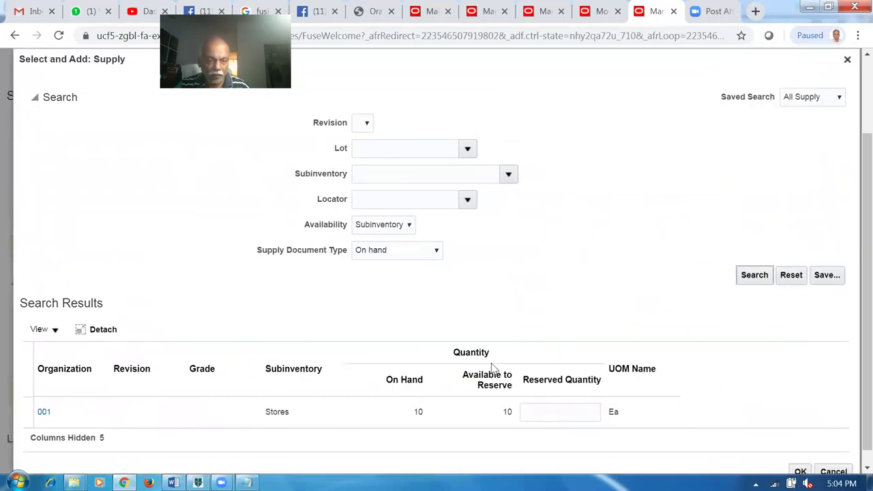
left_click(341, 423)
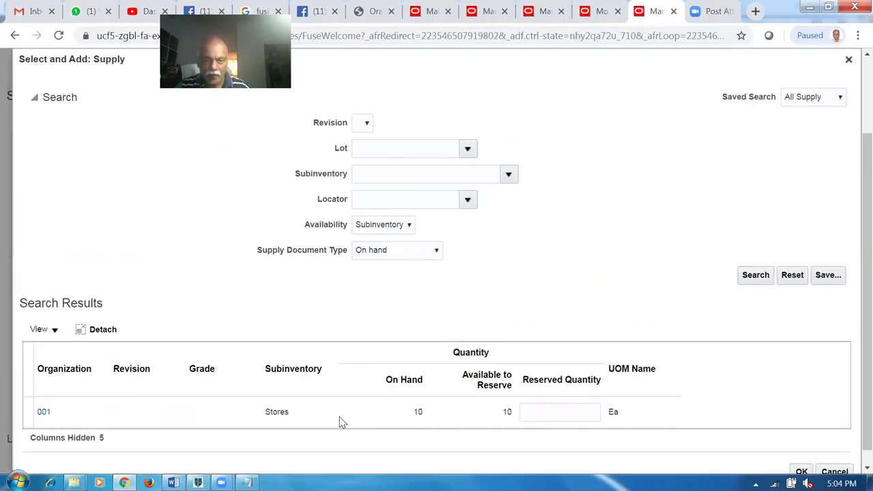
Reserve 7 on-hand units from the Stores subinventory for the order for seven, then save and close the reservations.
left_click(574, 414)
type("7")
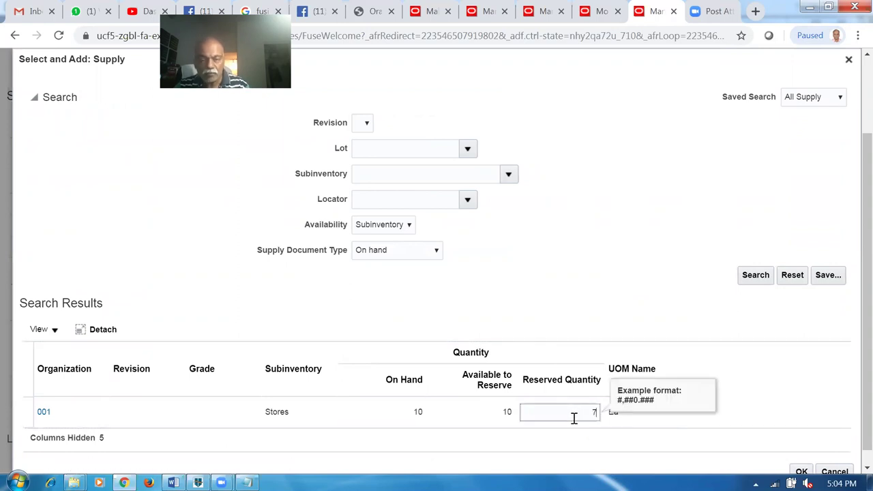
left_click(570, 325)
scroll(855, 331, "down", 1)
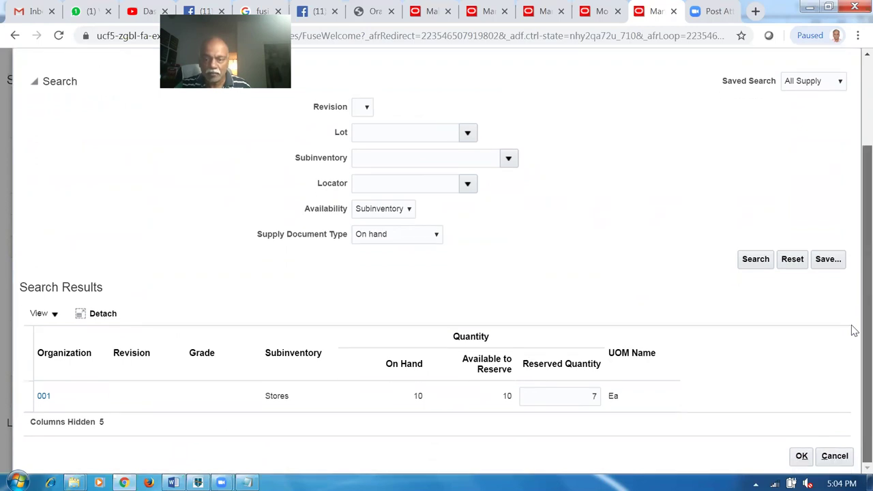
left_click(803, 457)
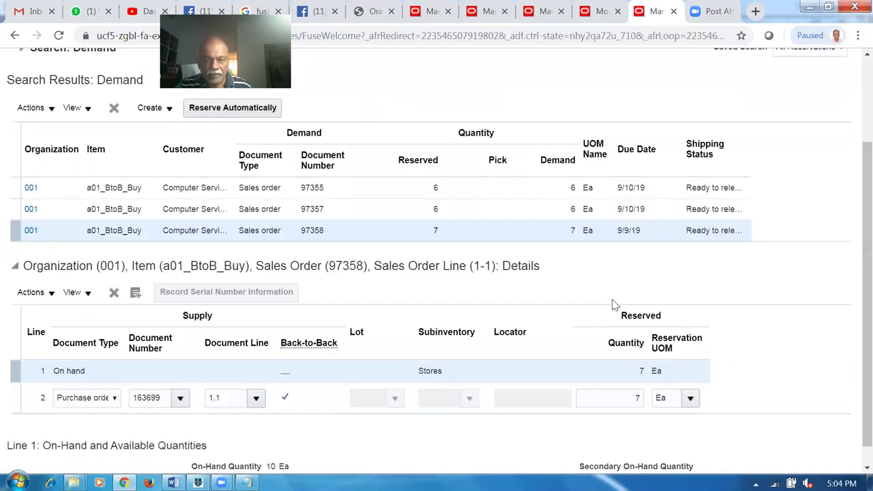
left_click(308, 372)
scroll(854, 255, "up", 3)
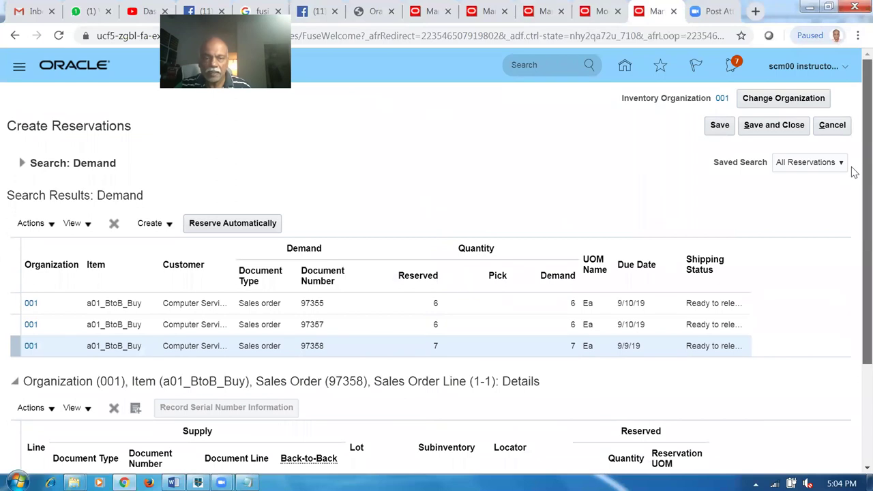
left_click(771, 129)
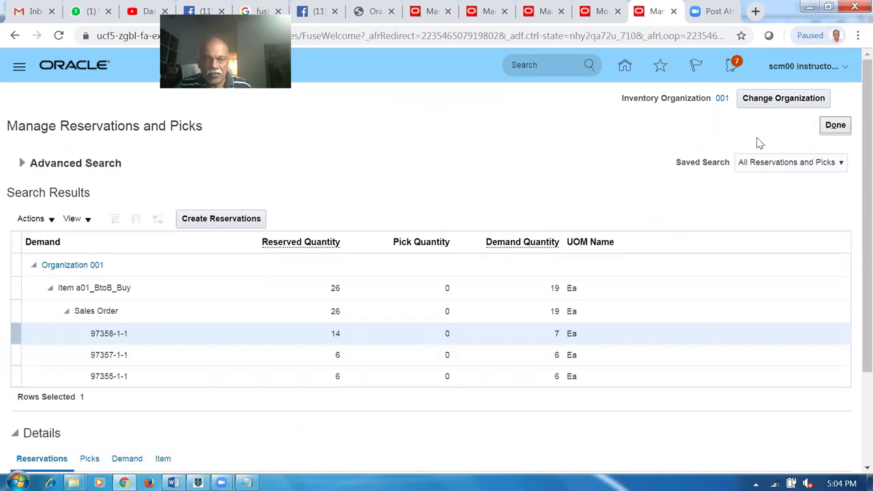
Reopen Create Reservations and search the demand for item a01_BtoB_Buy.
left_click(207, 220)
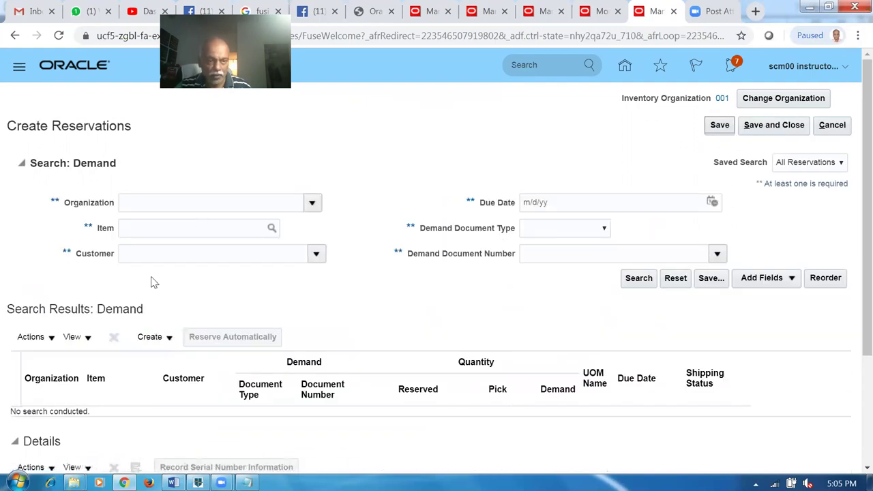
left_click(170, 231)
type("a01")
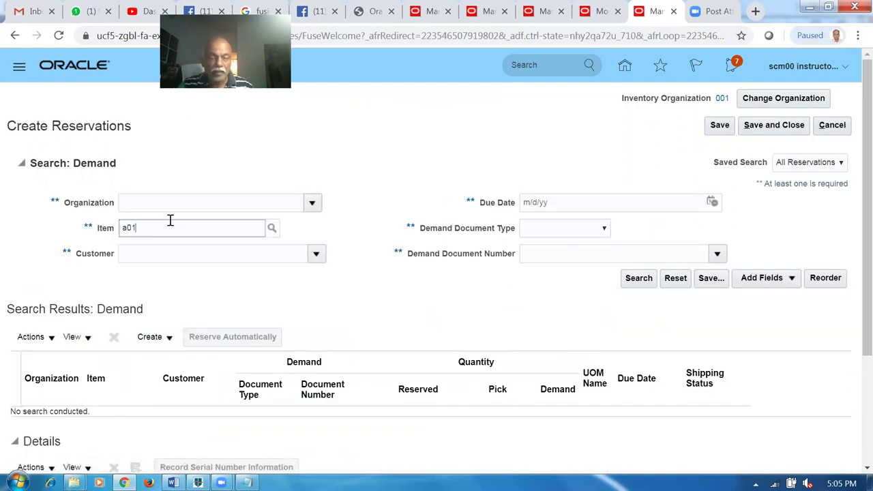
type("_BtoB_Buy")
left_click(639, 278)
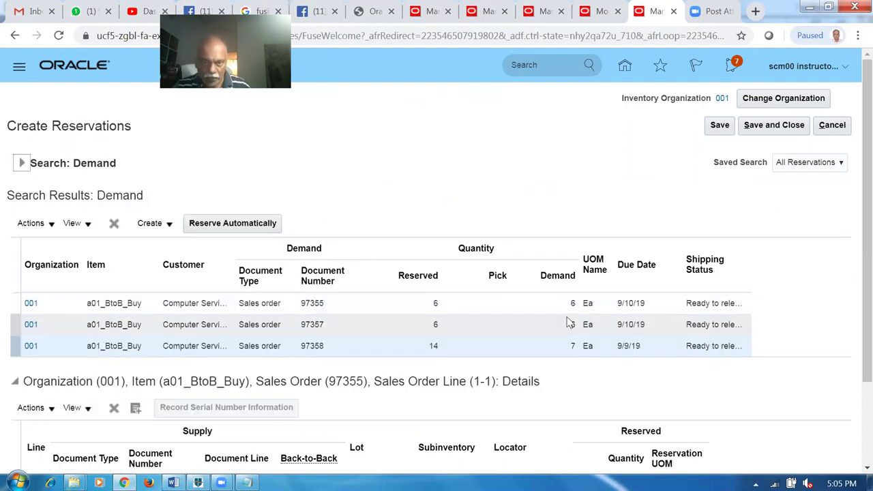
Examine the supply lines reserved against the sales order for seven.
left_click(342, 347)
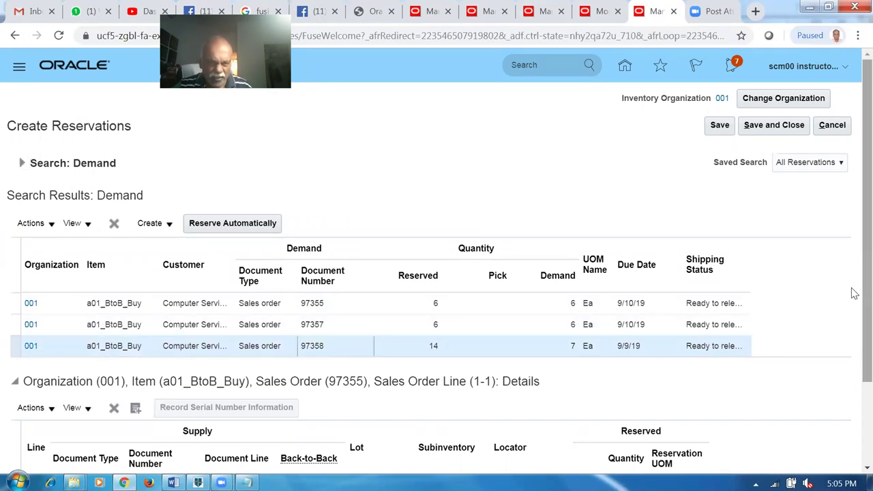
scroll(855, 341, "down", 3)
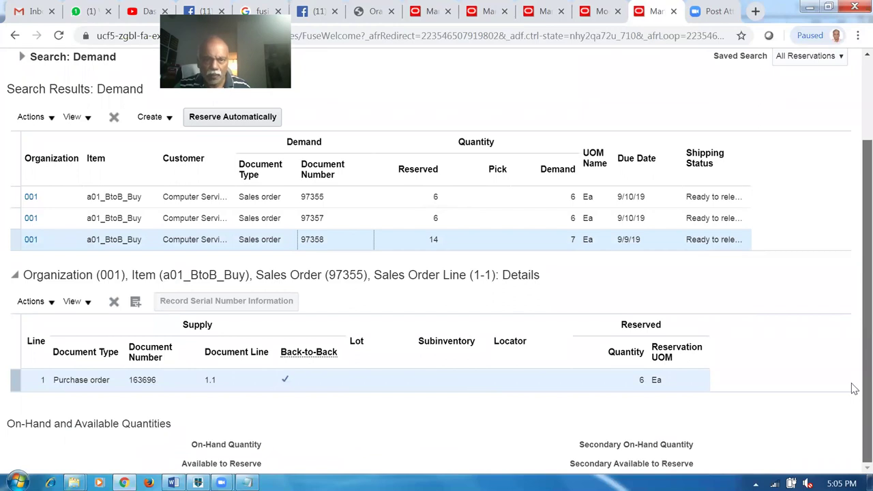
left_click(470, 244)
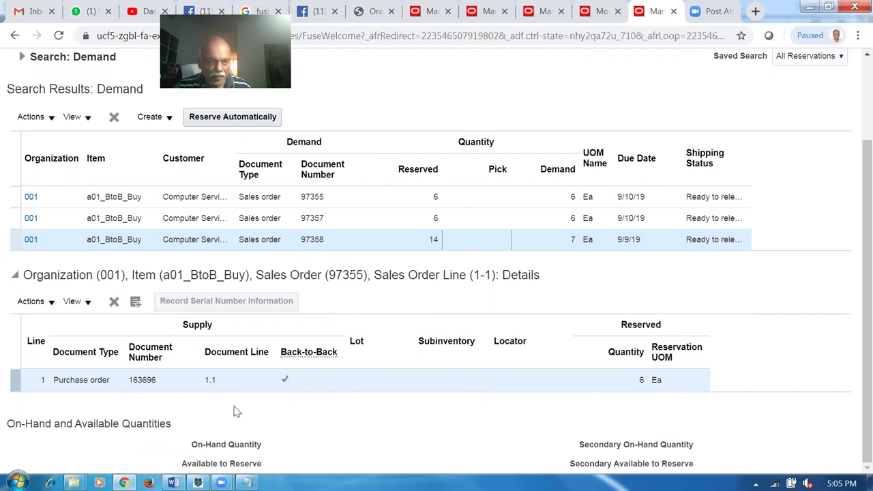
left_click(373, 218)
left_click(384, 238)
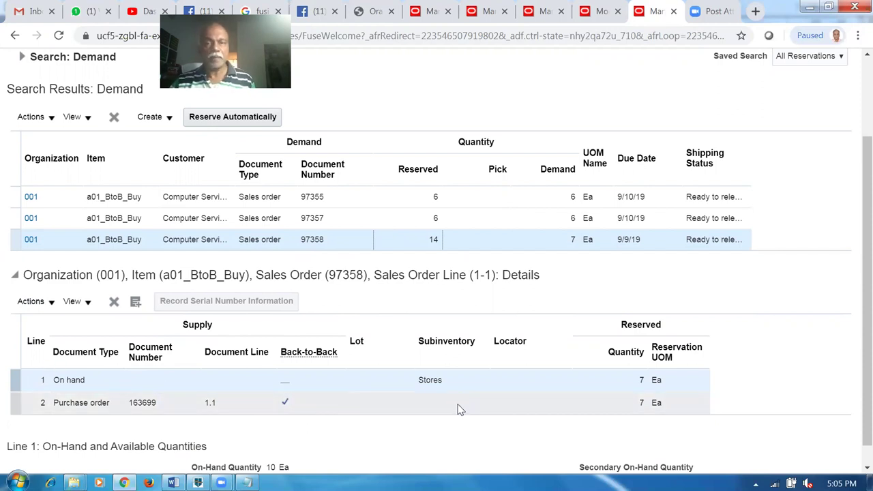
Rerun the item quantities search and check the availability of a01_BtoB_Buy in organization 001 against the new reservation.
left_click(487, 11)
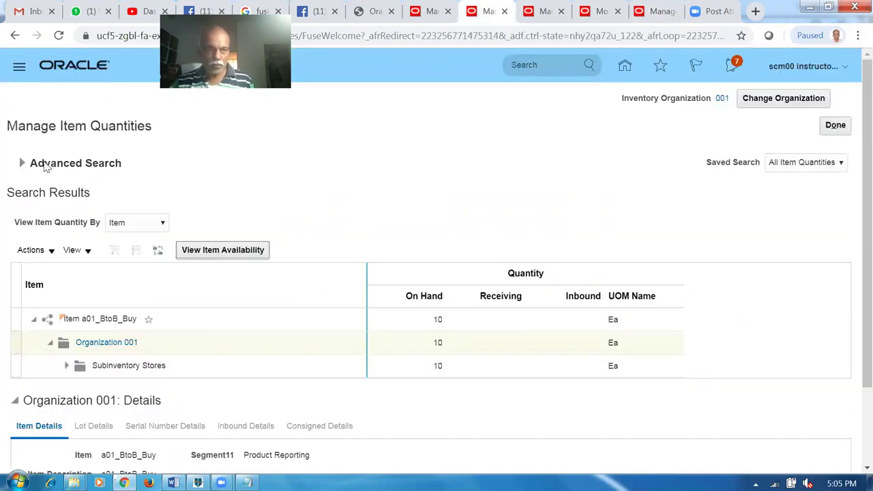
left_click(21, 164)
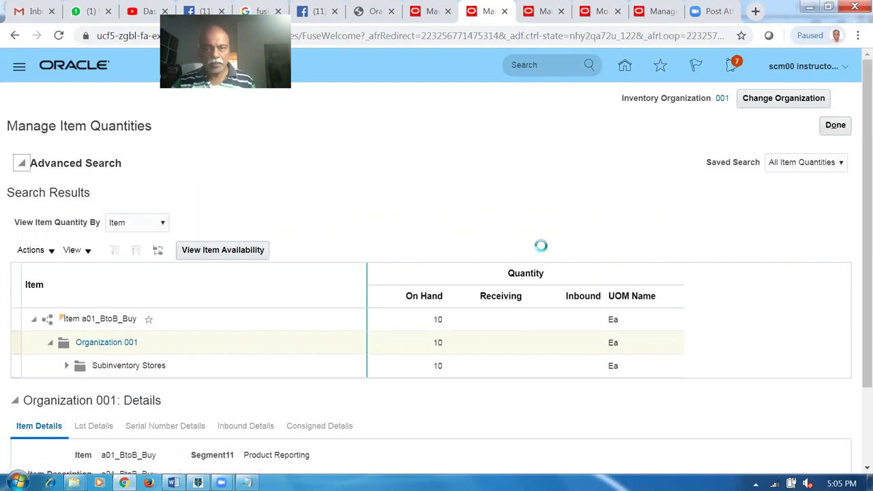
left_click(637, 304)
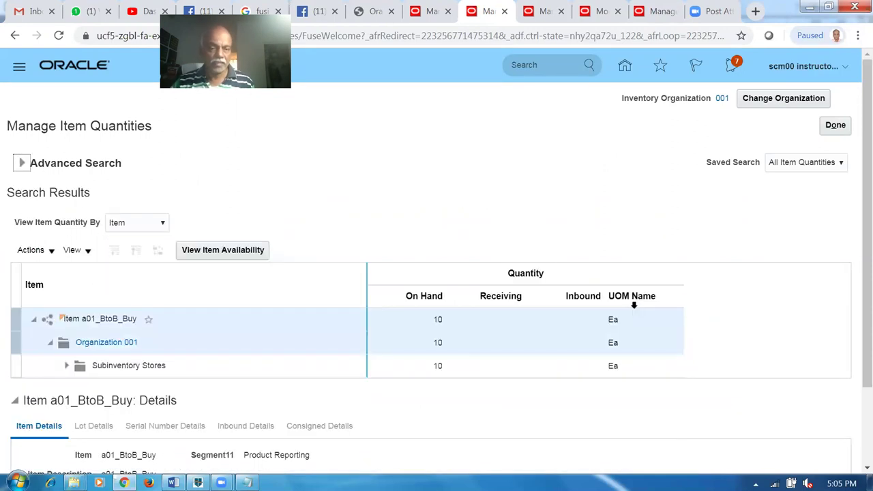
left_click(15, 343)
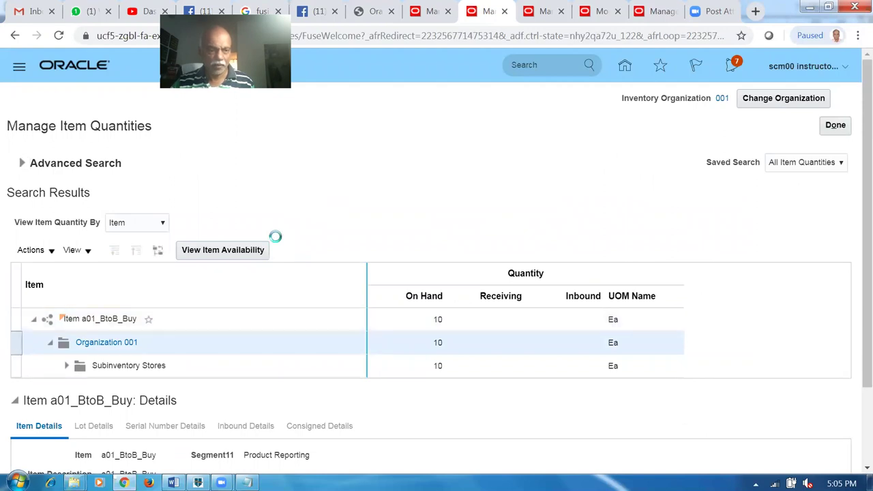
left_click(239, 254)
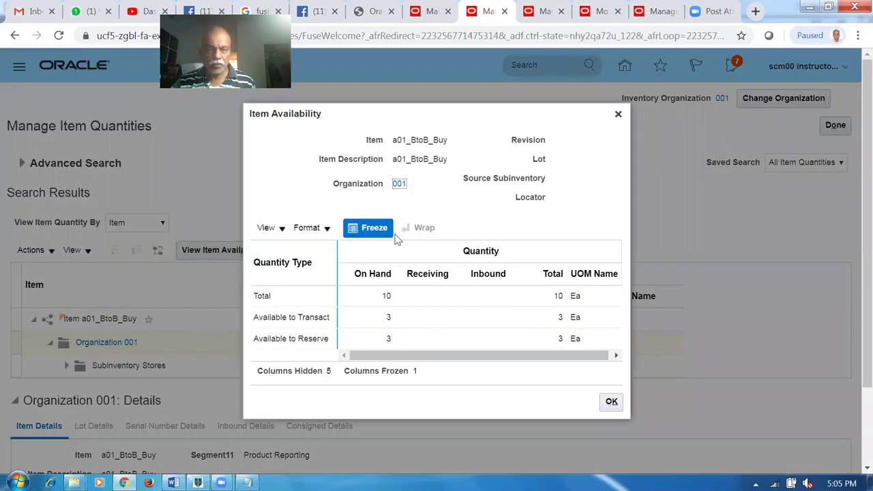
left_click(610, 403)
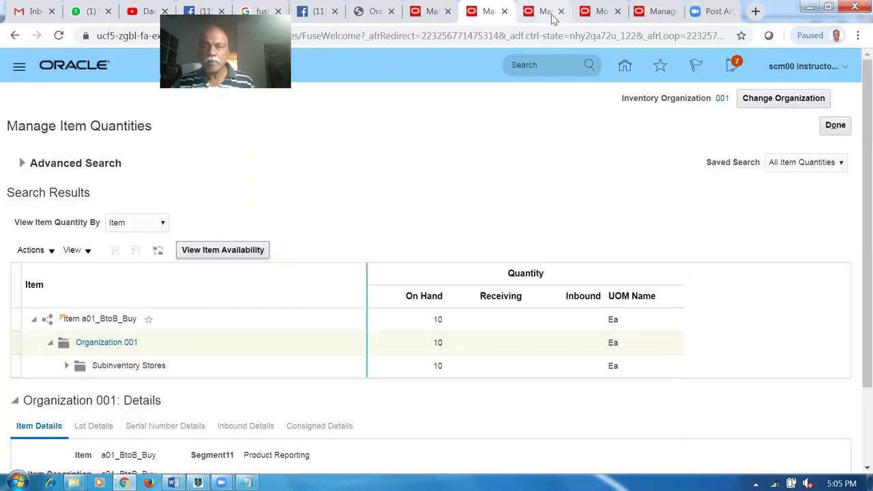
Pick release the a01_BtoB_Buy shipment line of the order for seven and dismiss the confirmation.
left_click(551, 15)
left_click(714, 126)
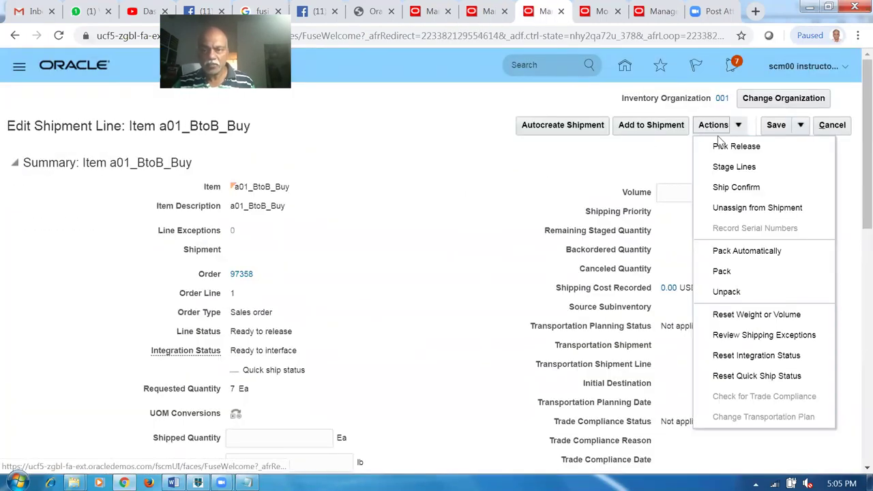
left_click(735, 146)
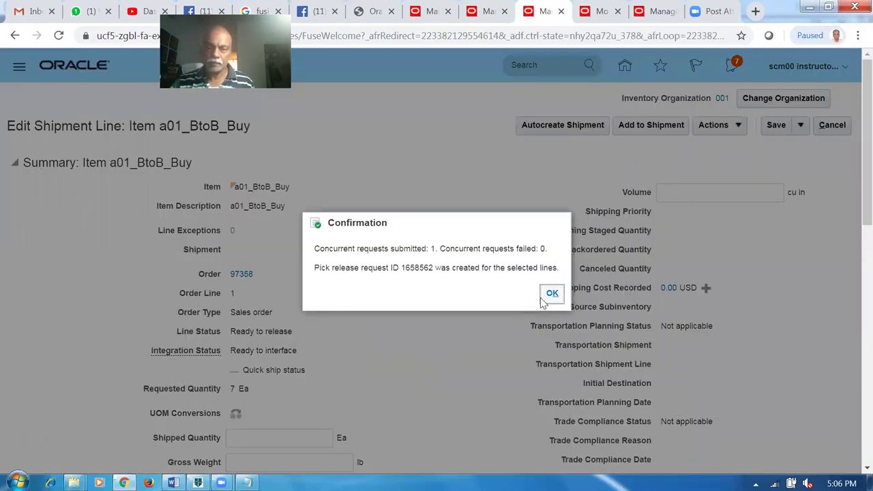
left_click(551, 295)
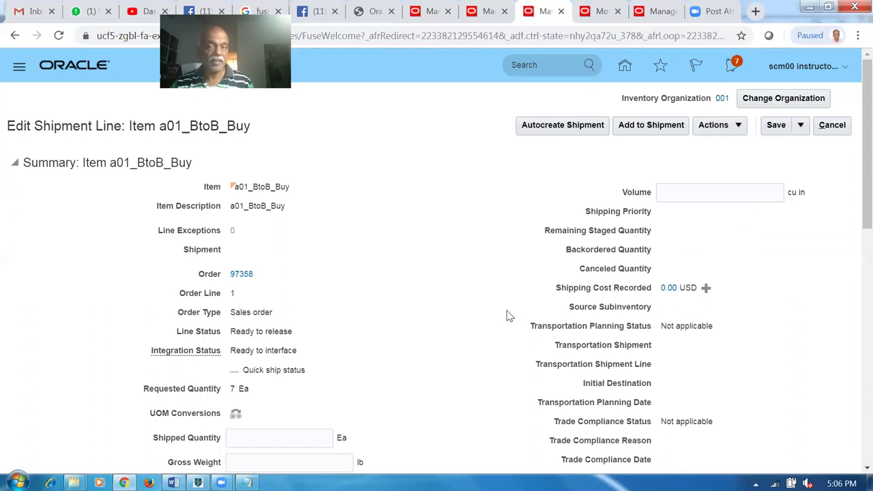
Save and close the shipment line and rerun the shipment lines search.
left_click(802, 126)
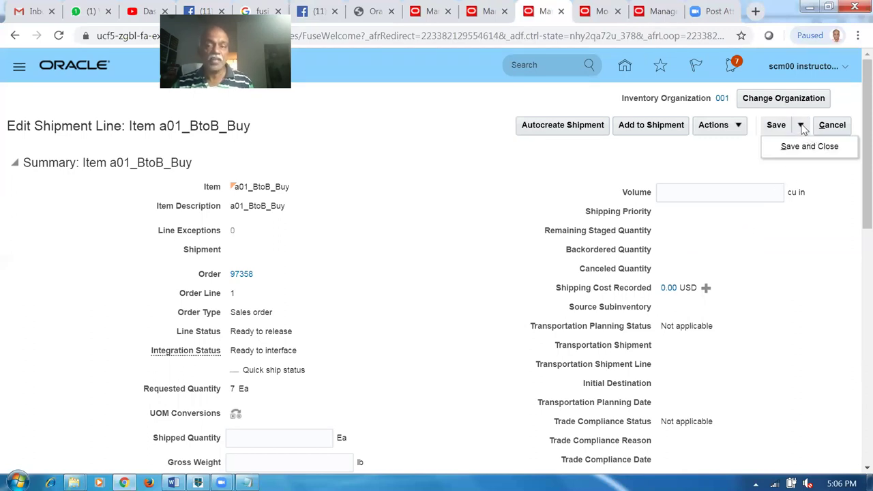
left_click(812, 145)
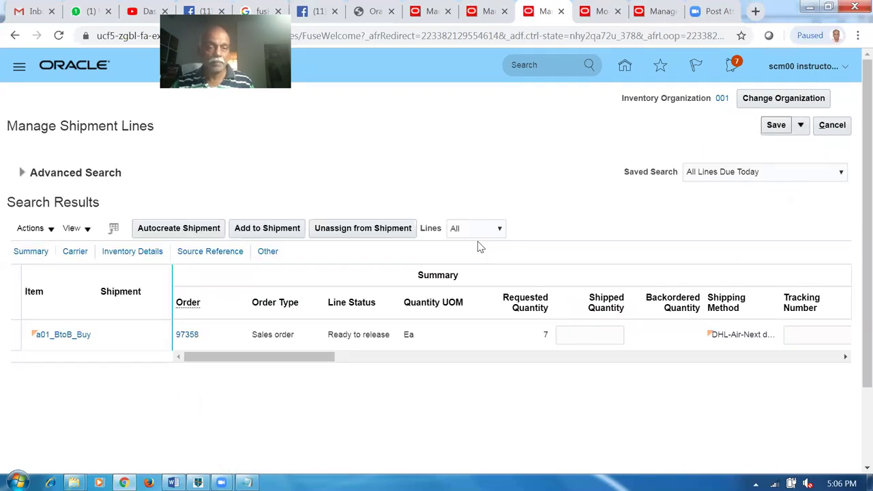
left_click(21, 172)
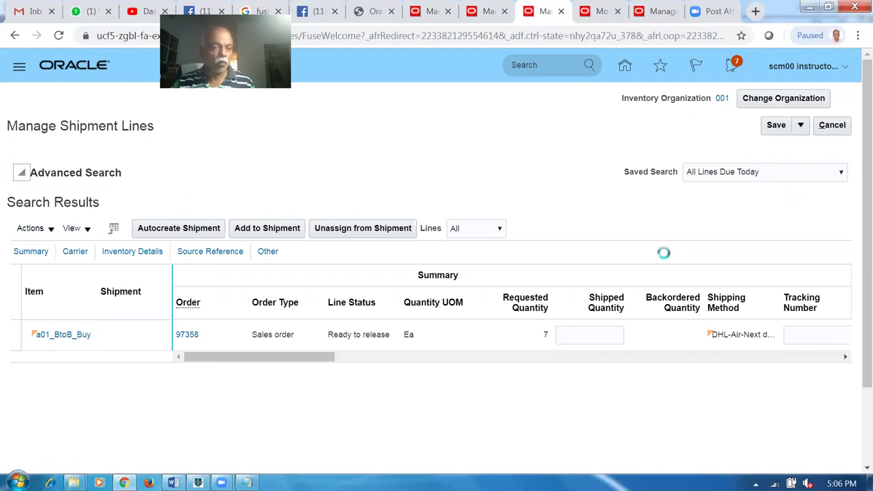
left_click(649, 302)
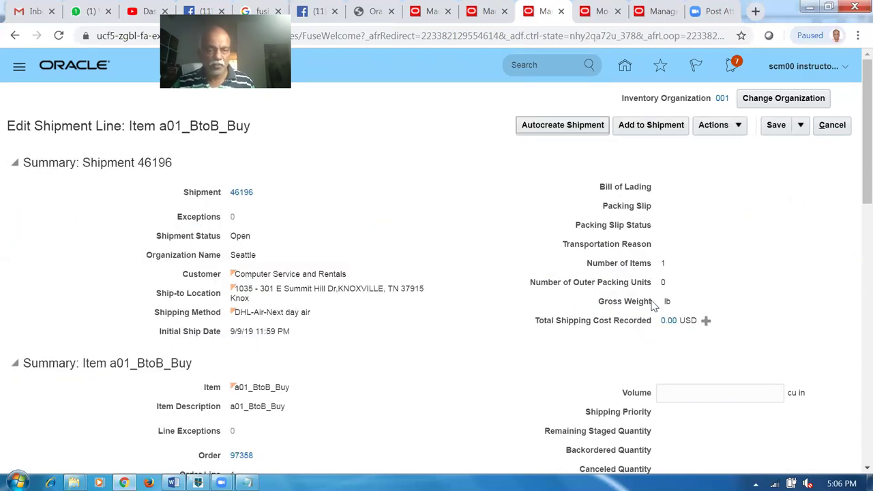
Check the line status of the order for seven in the shipment line's item summary.
scroll(361, 334, "down", 1)
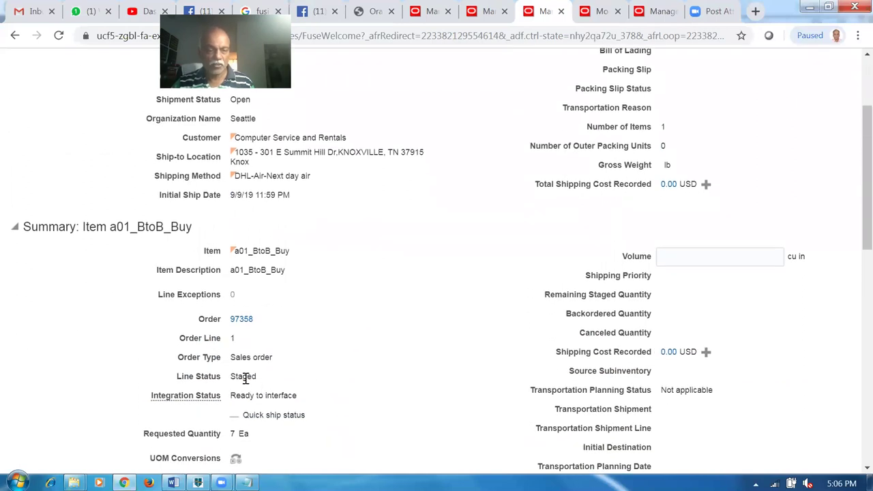
left_click_drag(234, 376, 243, 378)
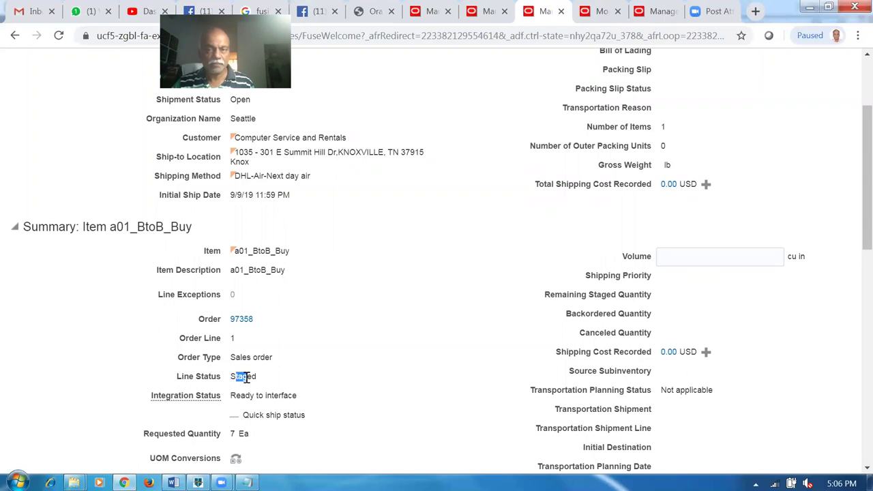
left_click(386, 374)
scroll(402, 360, "up", 2)
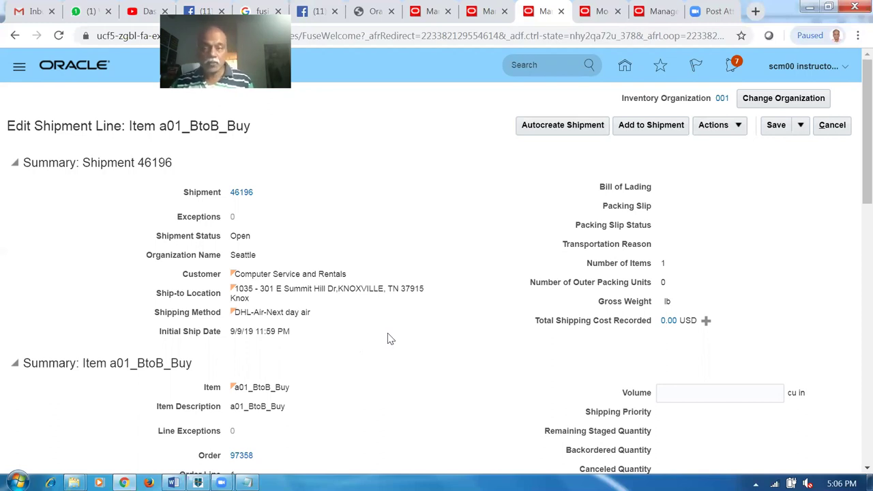
Save and close the shipment line and leave Manage Shipment Lines for the Inventory Management overview.
left_click(801, 127)
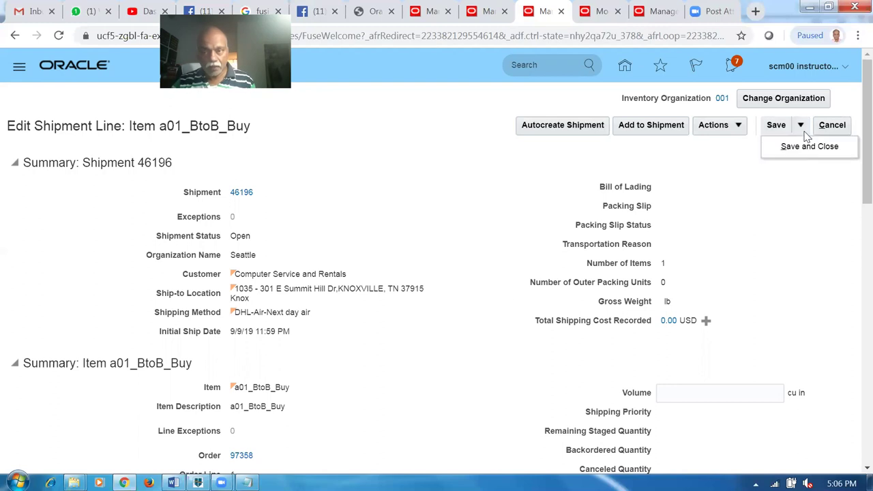
left_click(809, 147)
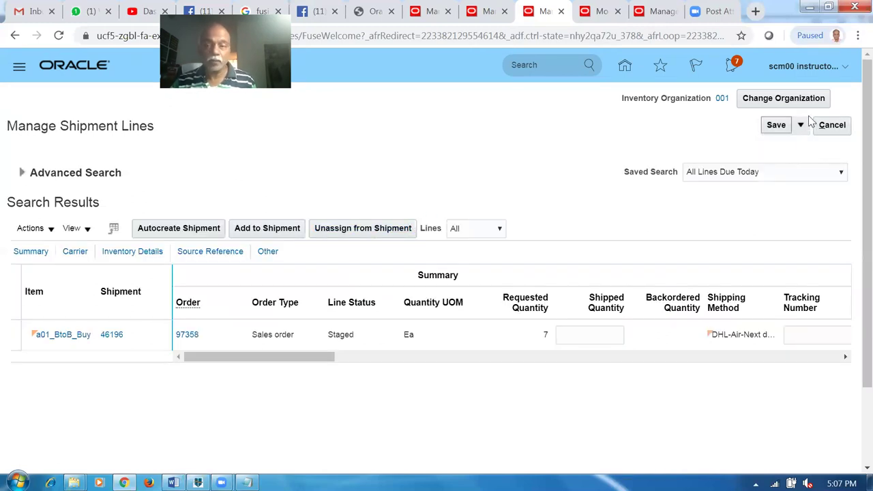
left_click(832, 129)
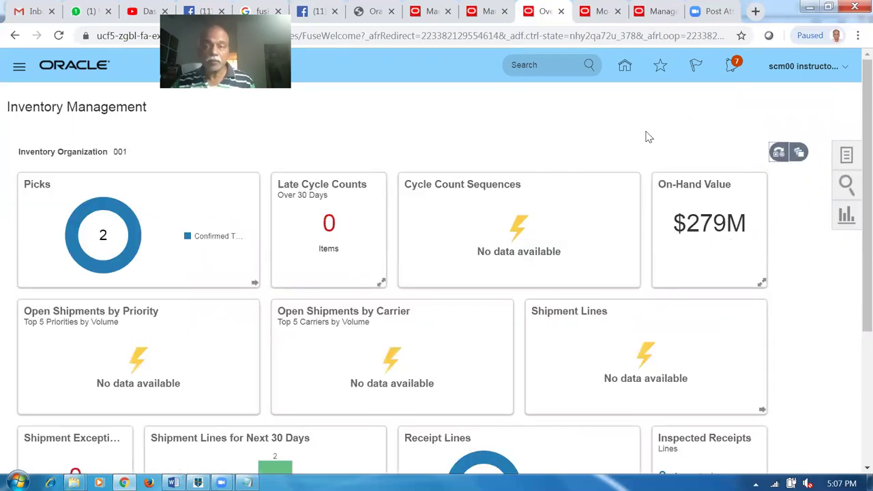
Leave the Inventory Management overview for Order Management and start a new sales order.
left_click(625, 66)
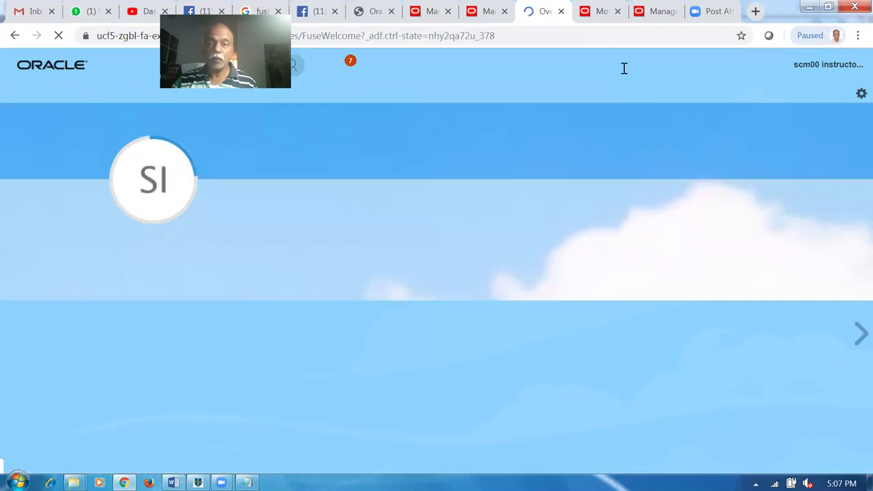
scroll(439, 307, "down", 2)
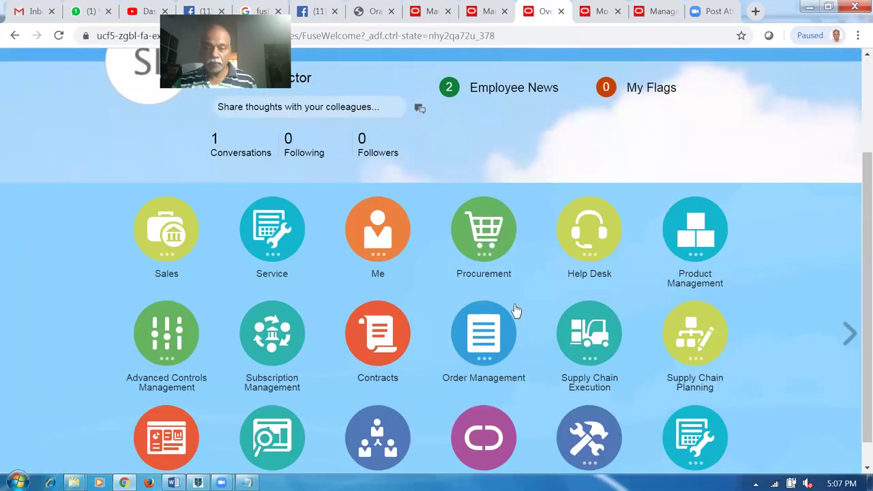
left_click(491, 333)
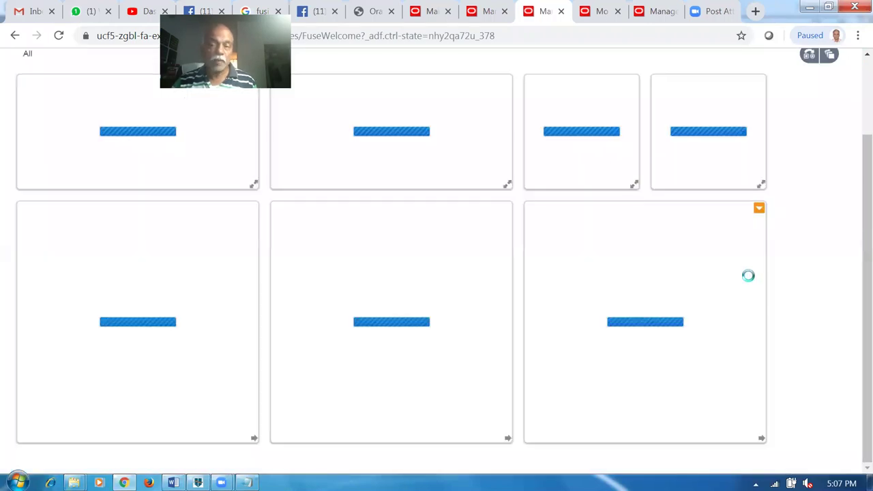
scroll(854, 280, "up", 2)
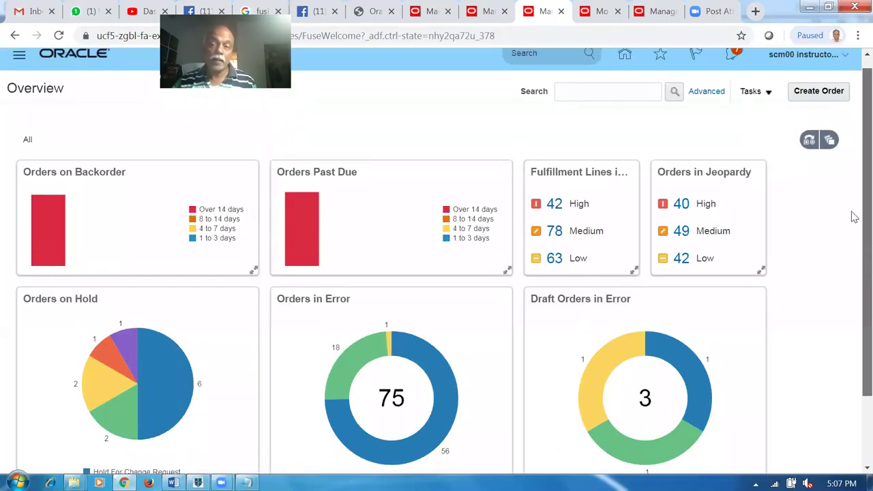
left_click(819, 96)
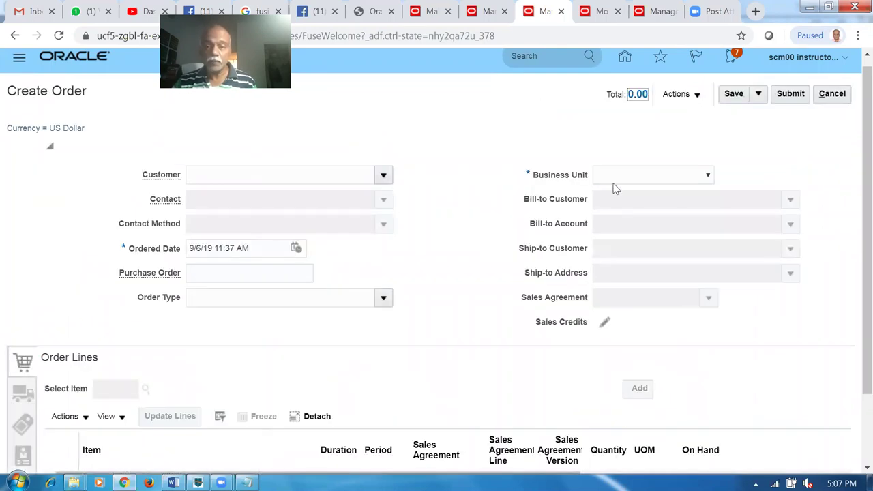
Set the new order's business unit to US1 Business Unit and its customer to Computer Service and Rentals.
left_click(612, 188)
left_click_drag(709, 245, 707, 325)
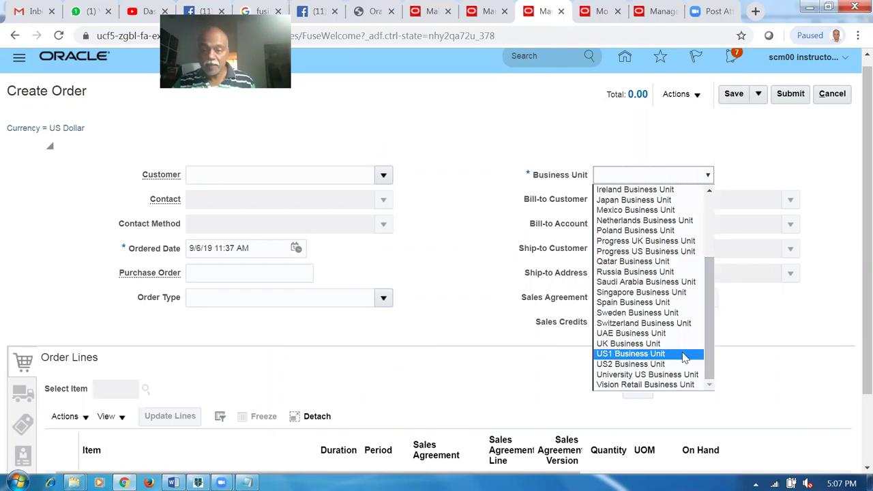
left_click(690, 354)
left_click(192, 175)
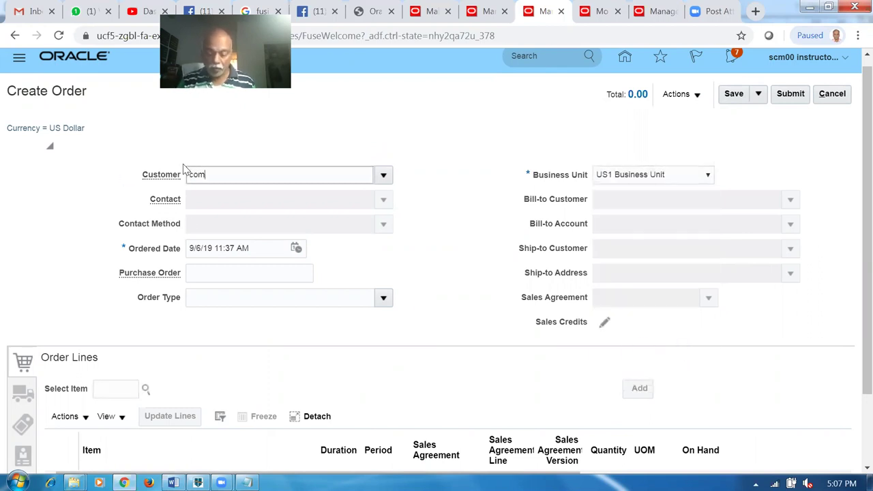
type("comp")
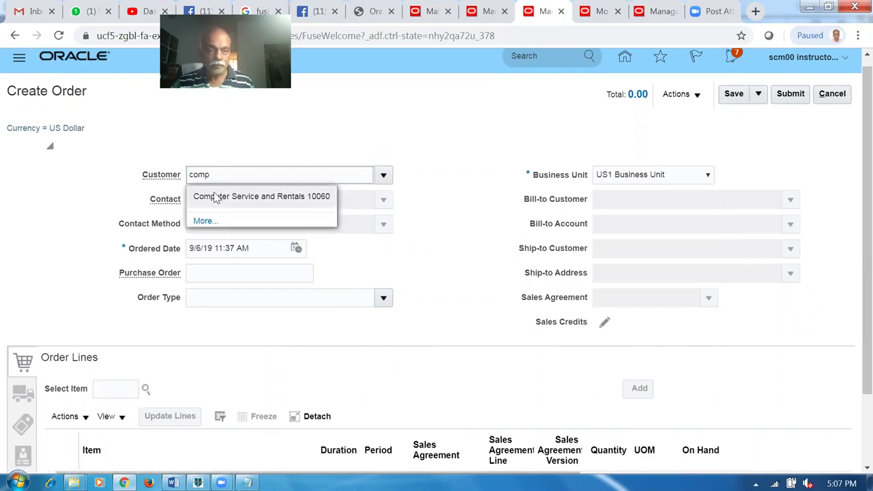
left_click(218, 196)
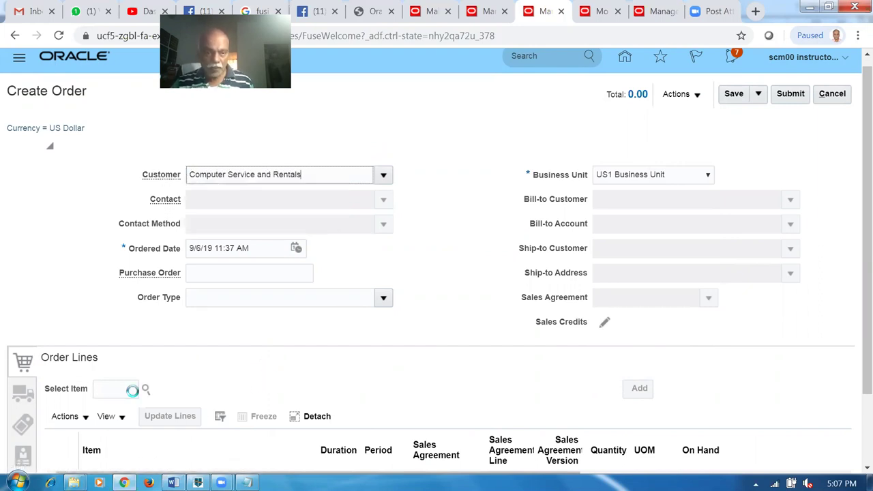
Add an order line for item a01_BtoB_Buy with a quantity of 15 Ea.
left_click(112, 383)
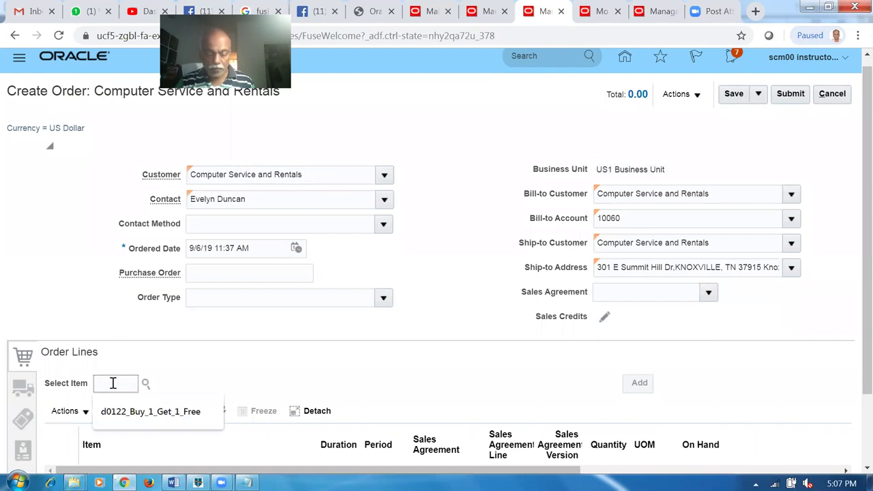
type("a01_BtoB_")
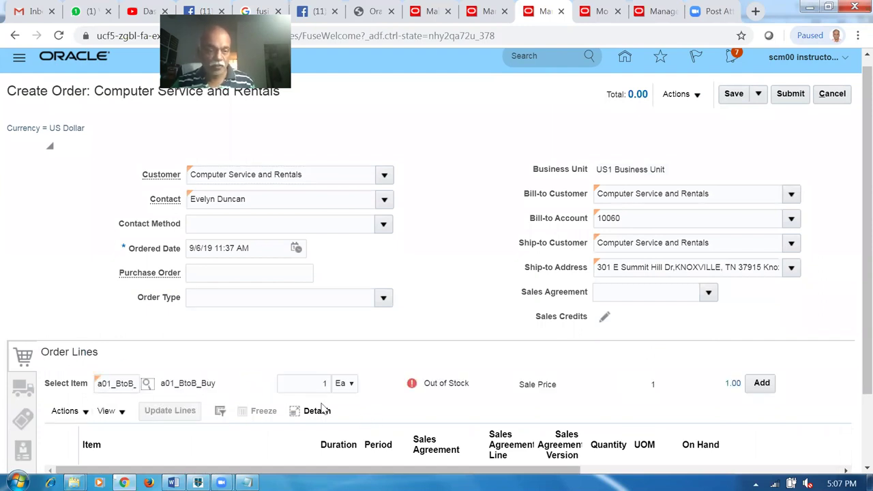
double_click(326, 386)
type("15")
left_click(761, 383)
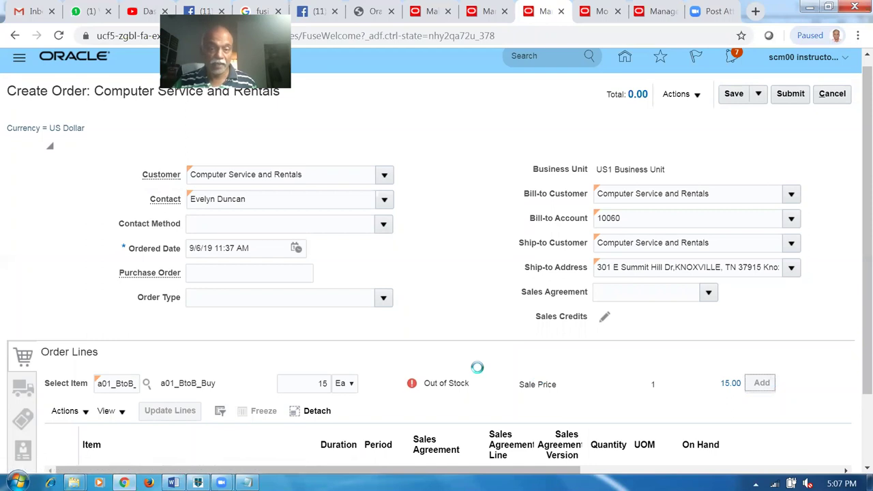
scroll(478, 373, "down", 2)
scroll(727, 191, "up", 3)
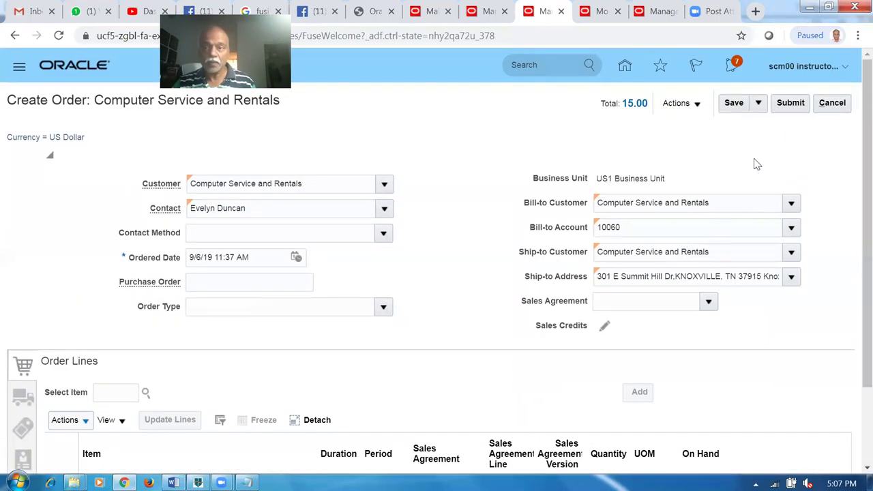
Submit the sales order for 15, dismiss the confirmation and refresh the order's status.
left_click(791, 107)
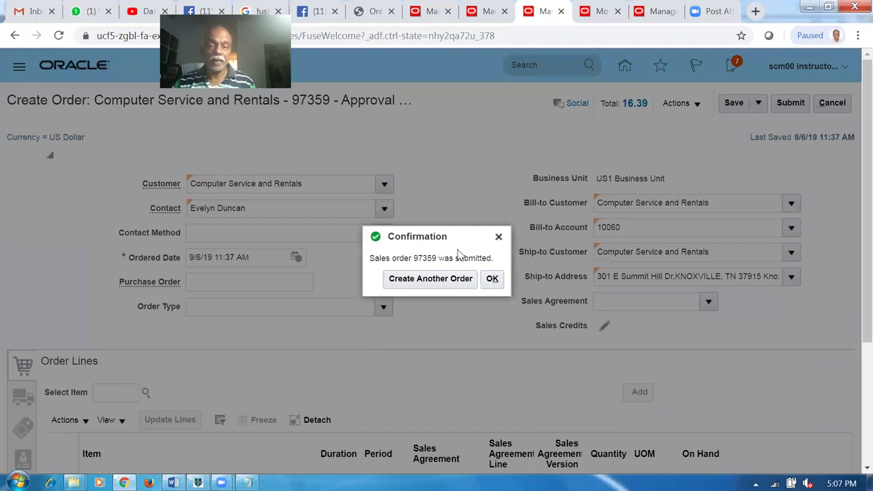
left_click(492, 278)
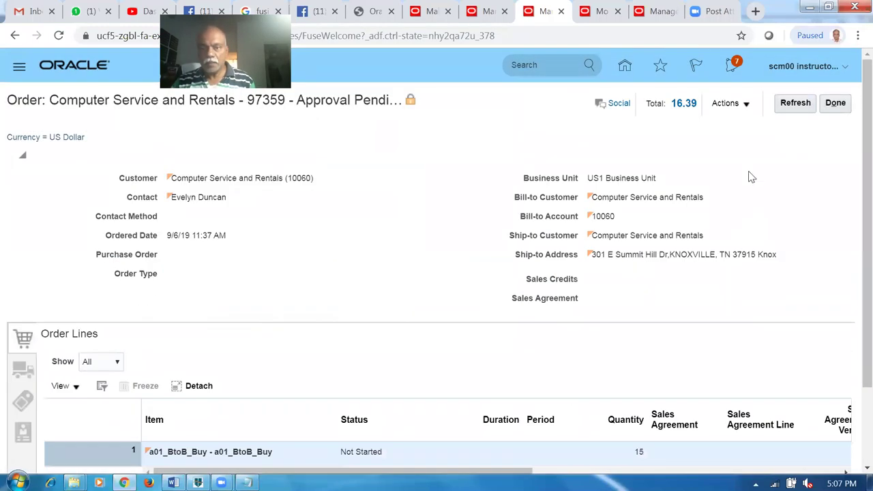
left_click(797, 109)
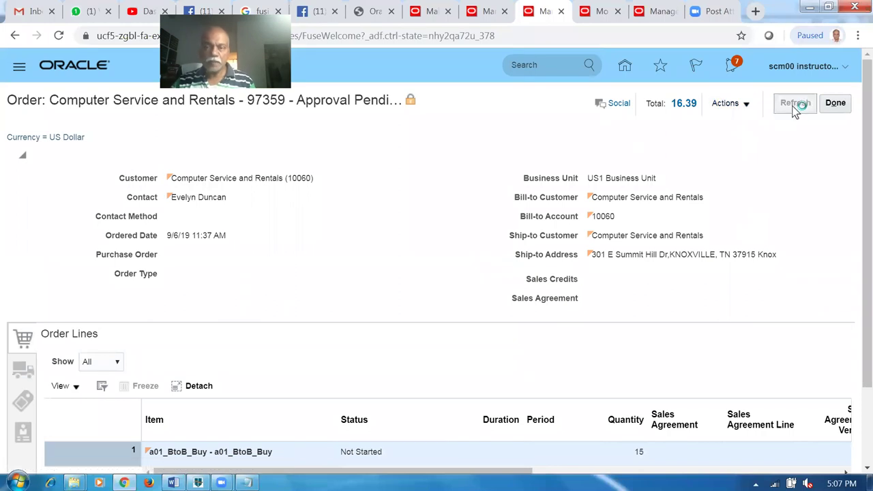
left_click(795, 109)
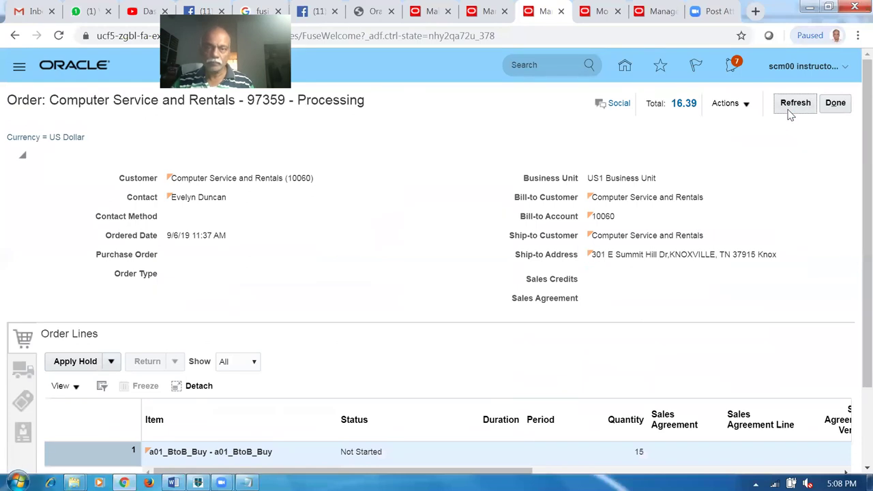
left_click(789, 115)
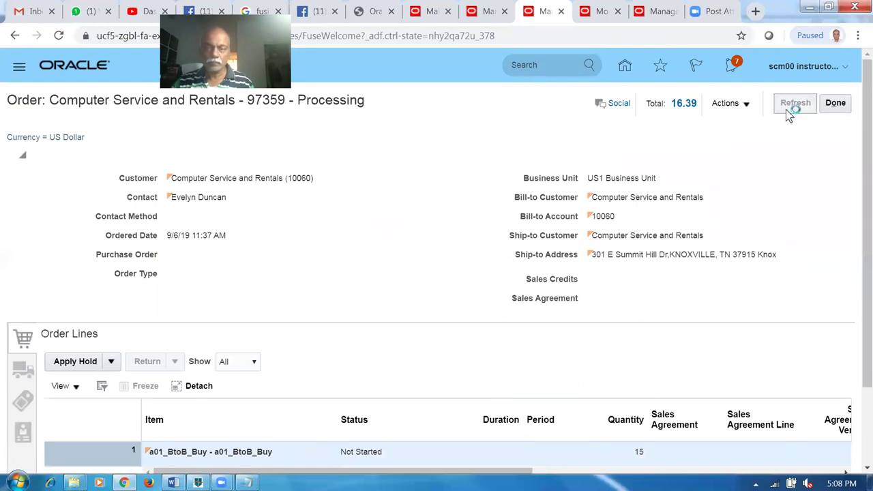
Switch the order to the fulfillment view, refresh it and open the orchestration process of fulfillment line 1-1.
left_click(729, 103)
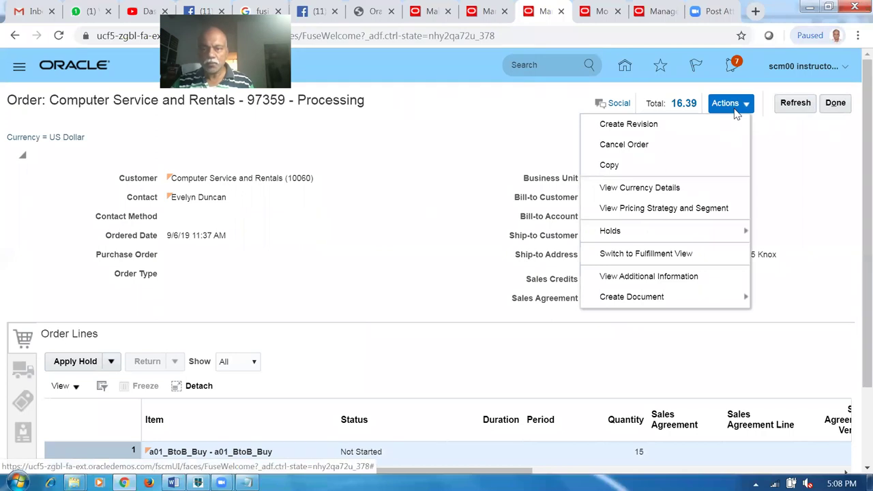
left_click(656, 252)
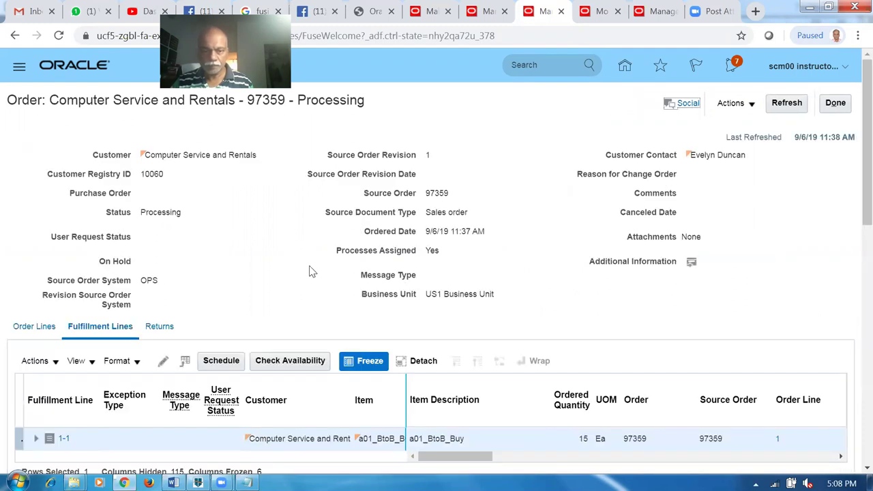
left_click(790, 103)
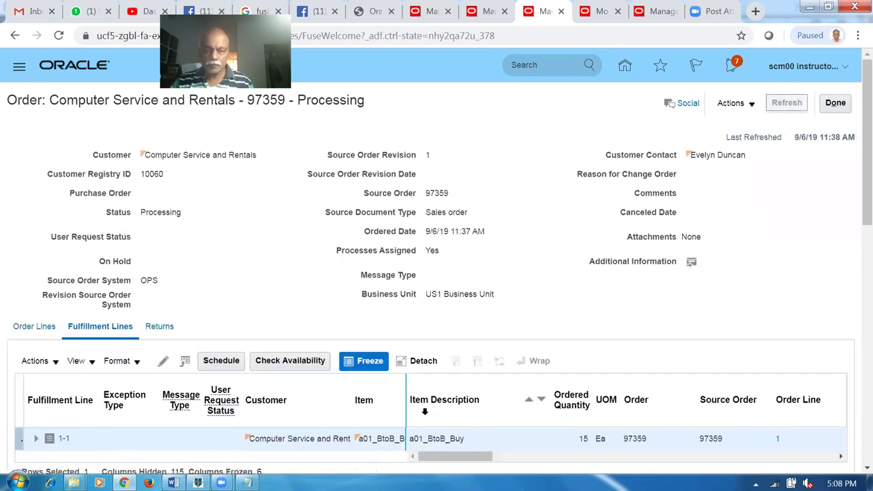
left_click_drag(446, 455, 484, 455)
scroll(756, 452, "down", 3)
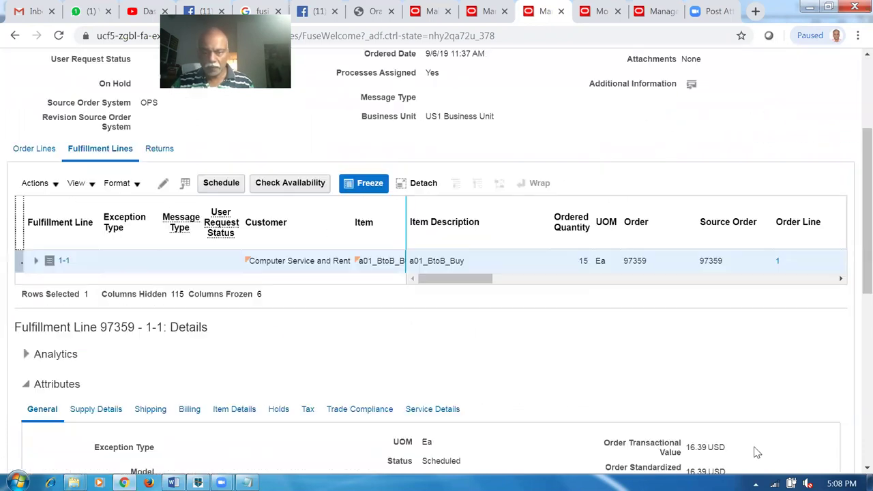
left_click_drag(440, 279, 508, 277)
left_click(505, 261)
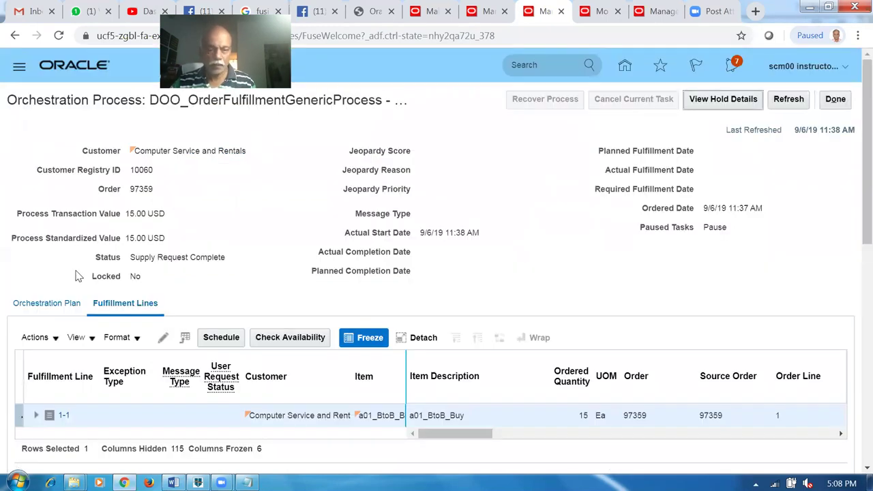
Check the supply details of fulfillment line 1-1 within the orchestration process.
scroll(113, 338, "down", 3)
scroll(113, 343, "down", 3)
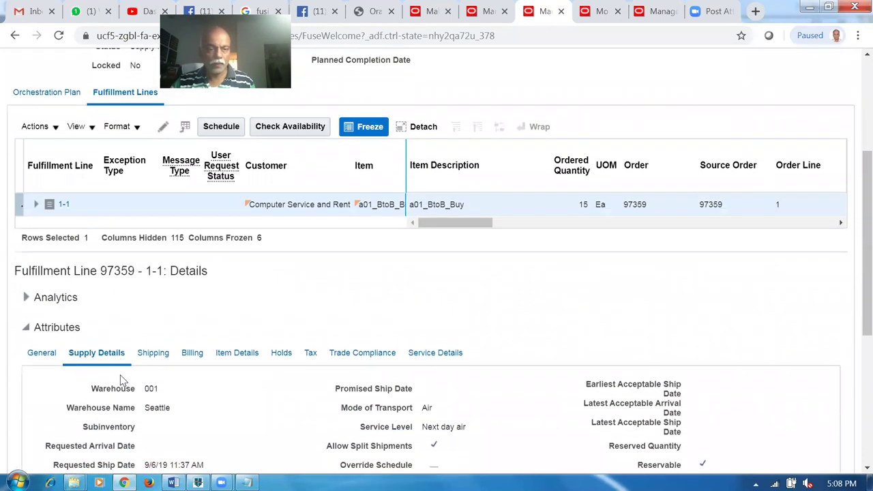
scroll(40, 201, "up", 5)
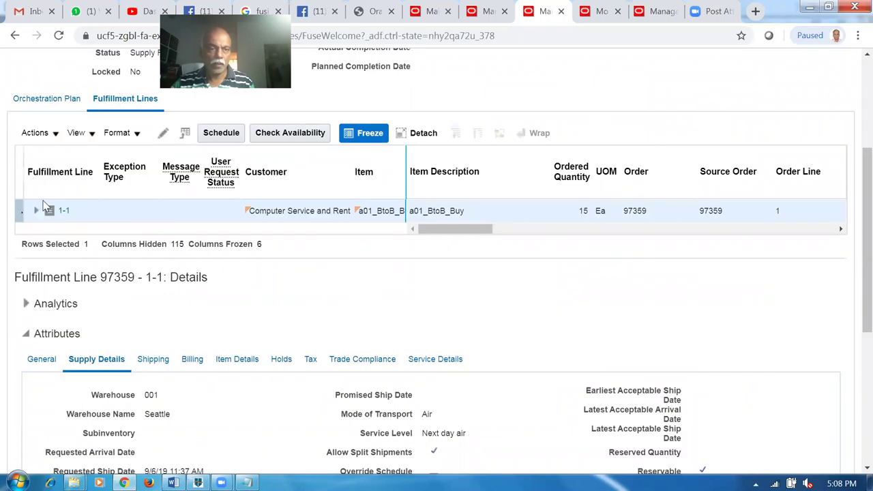
Show the orchestration plan and refresh the process to check the progress of its tasks.
left_click(38, 235)
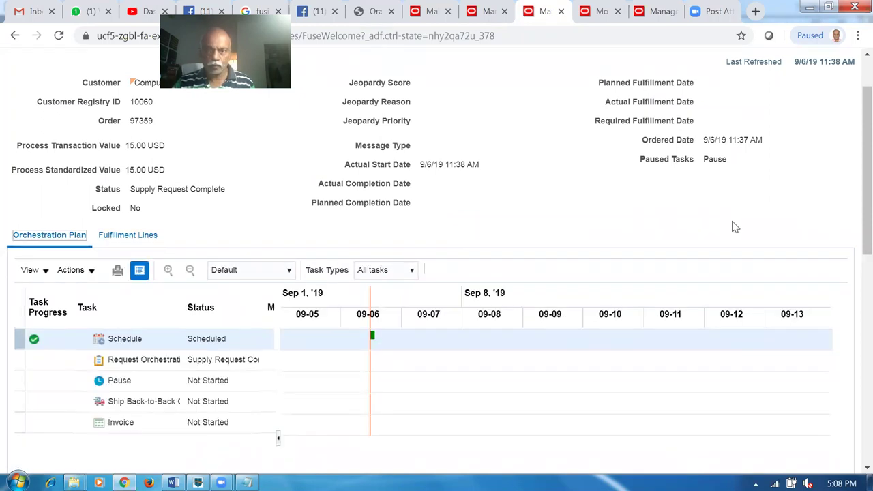
scroll(735, 227, "up", 1)
left_click(788, 100)
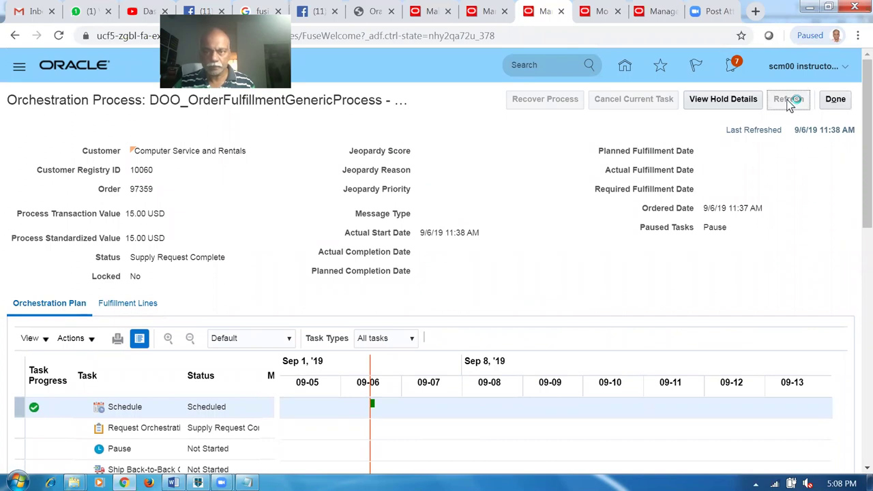
left_click(788, 100)
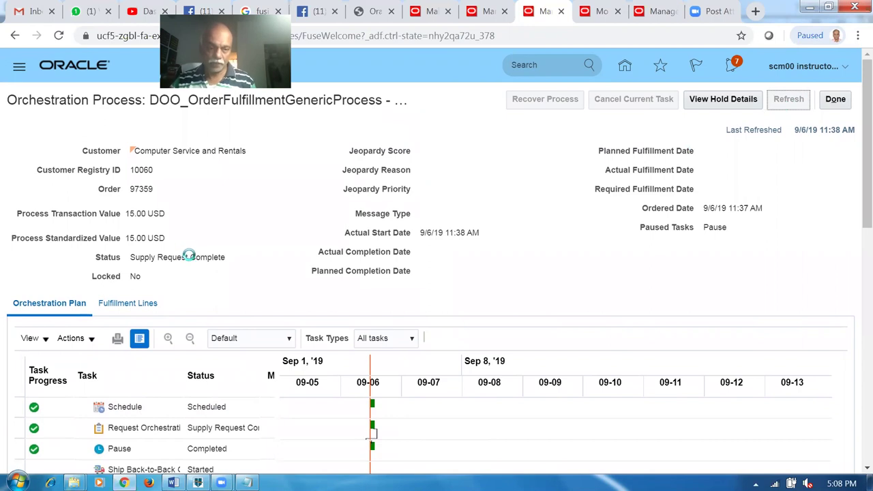
scroll(190, 255, "down", 1)
scroll(194, 258, "down", 3)
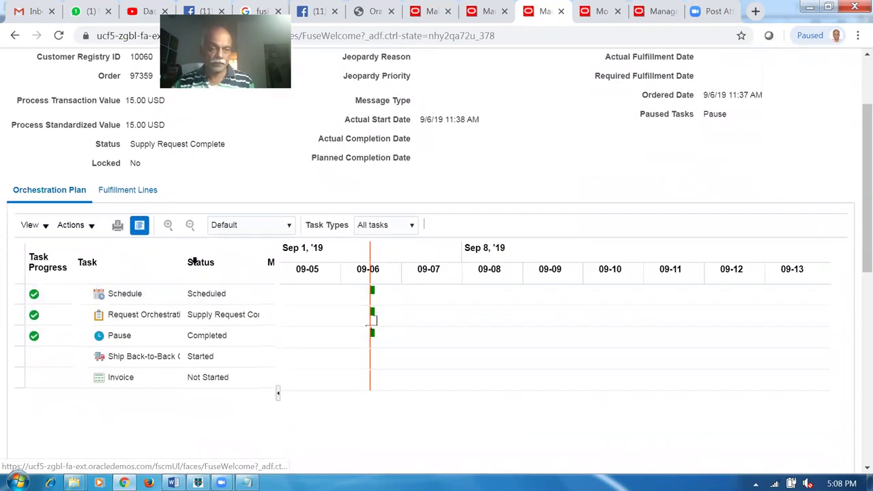
Return to the process's fulfillment lines, refresh the process and check the line's back-to-back supply information.
left_click(109, 190)
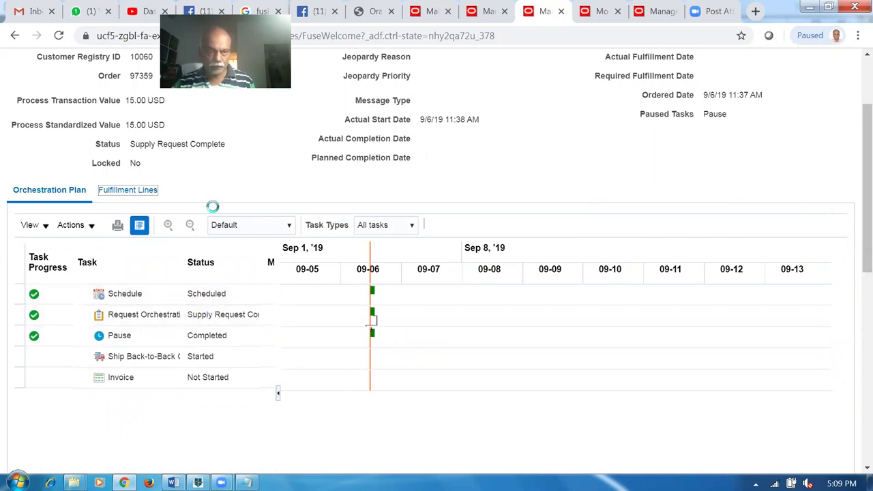
scroll(211, 208, "down", 10)
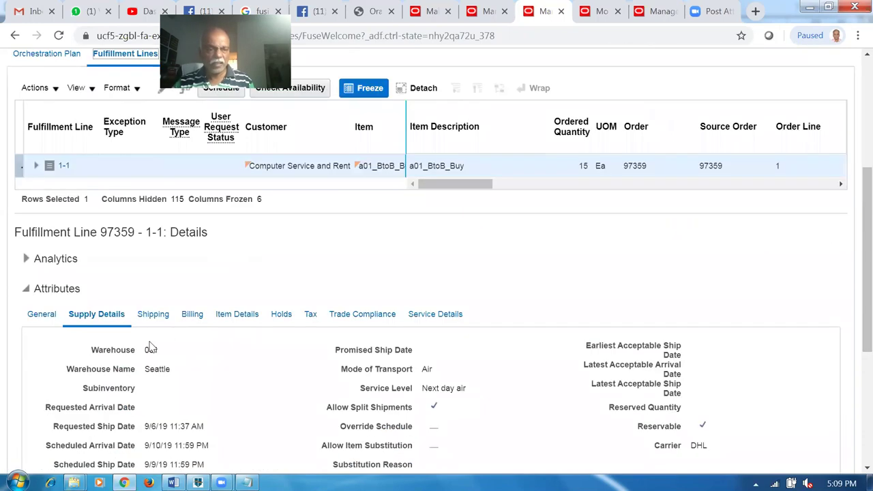
scroll(511, 257, "up", 10)
scroll(798, 122, "up", 2)
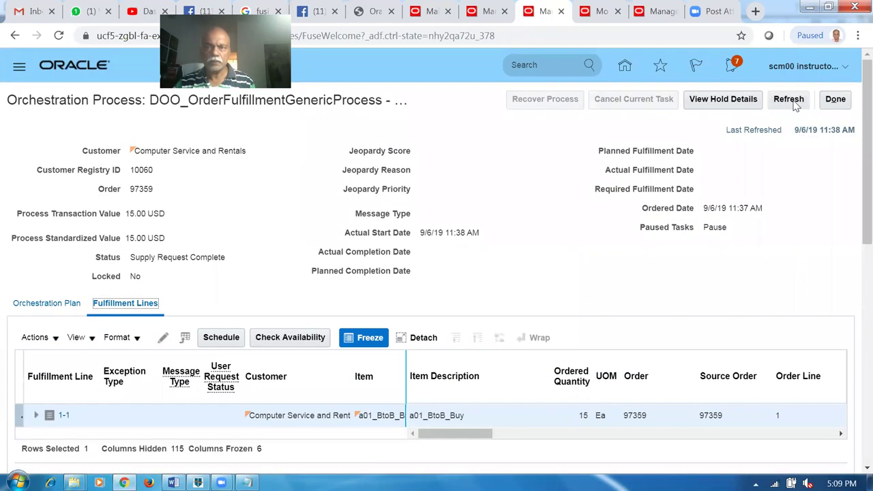
left_click(789, 99)
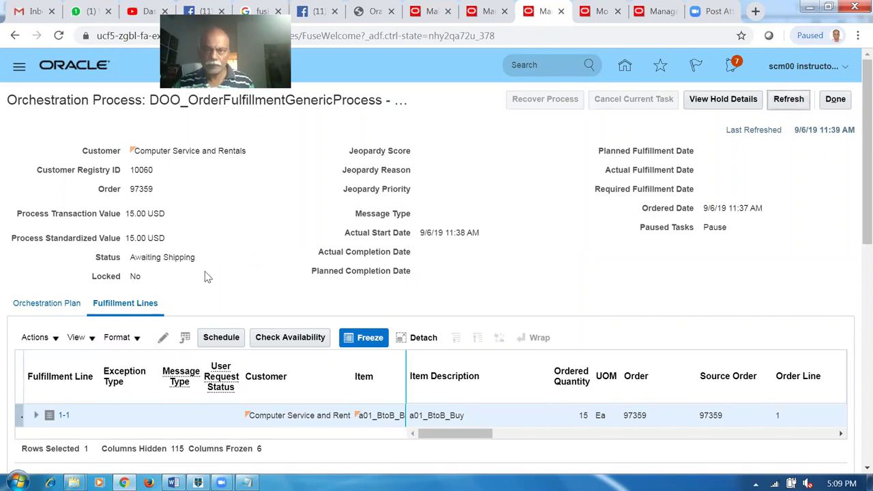
left_click(790, 101)
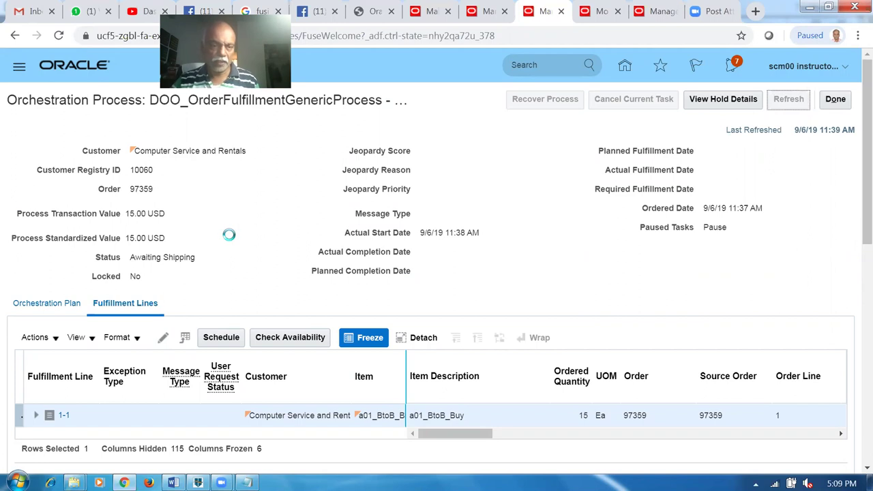
scroll(232, 242, "down", 6)
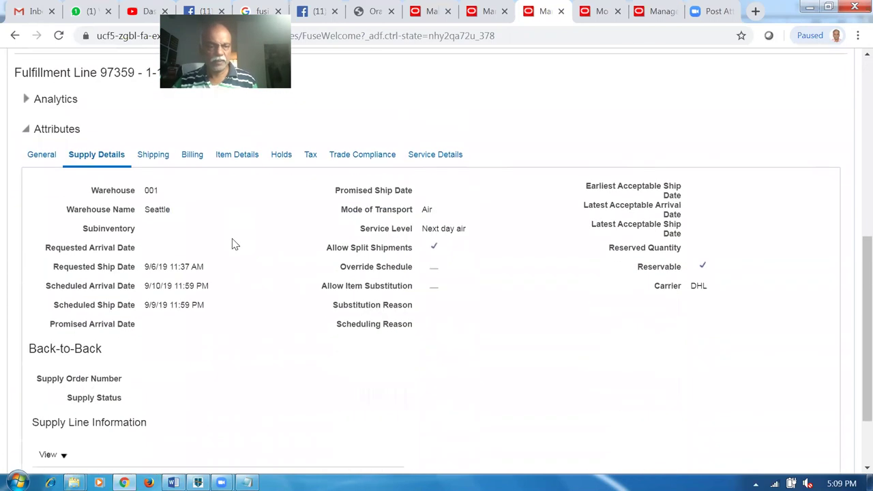
Refresh the orchestration process and open the back-to-back supply order of fulfillment line 1-1.
scroll(234, 275, "up", 6)
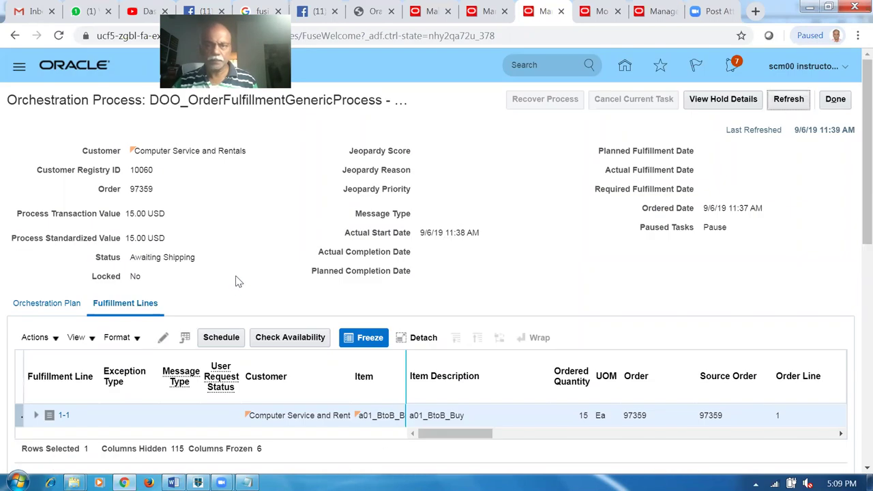
left_click(788, 101)
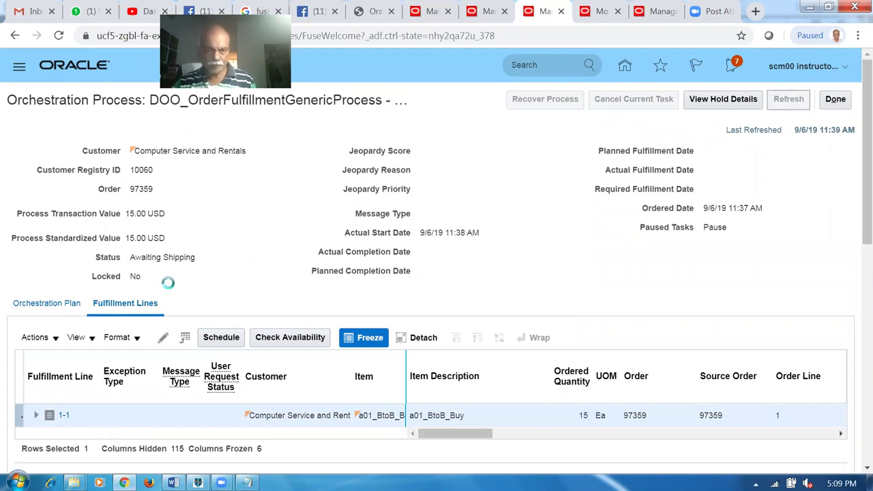
scroll(168, 283, "down", 7)
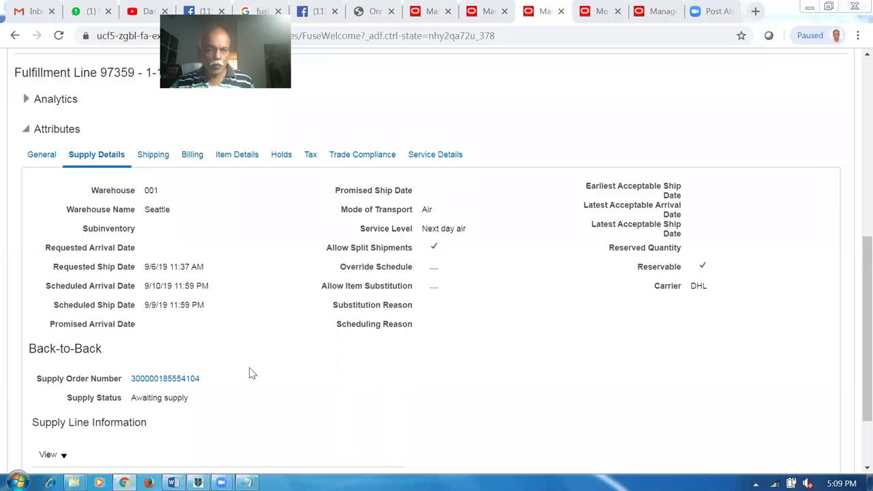
left_click(163, 379)
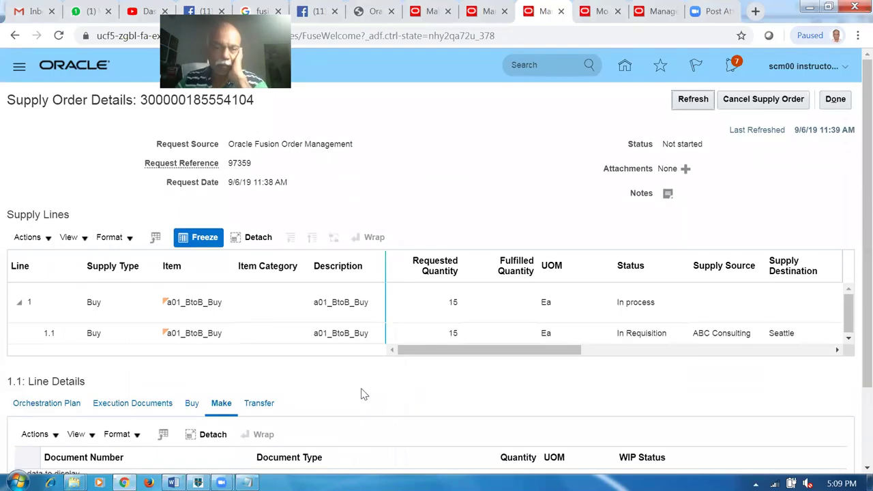
Select supply line 1.1 and refresh the supply order to check the line's status.
left_click(251, 335)
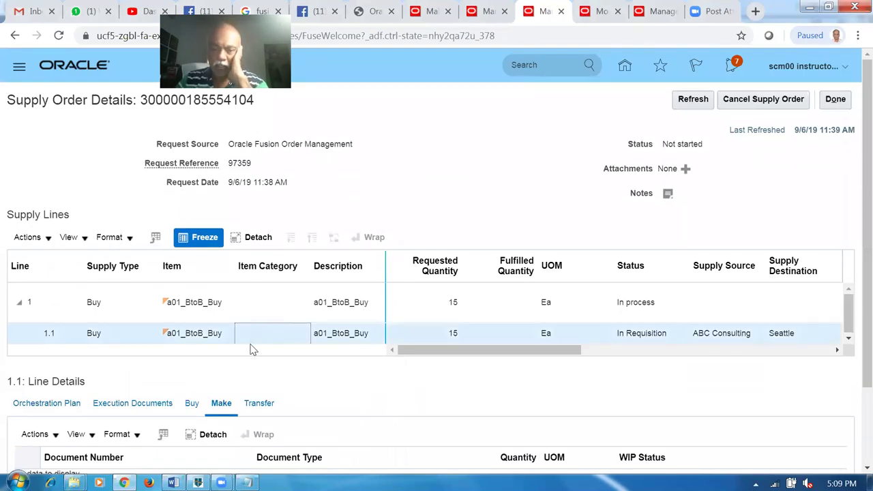
left_click(685, 101)
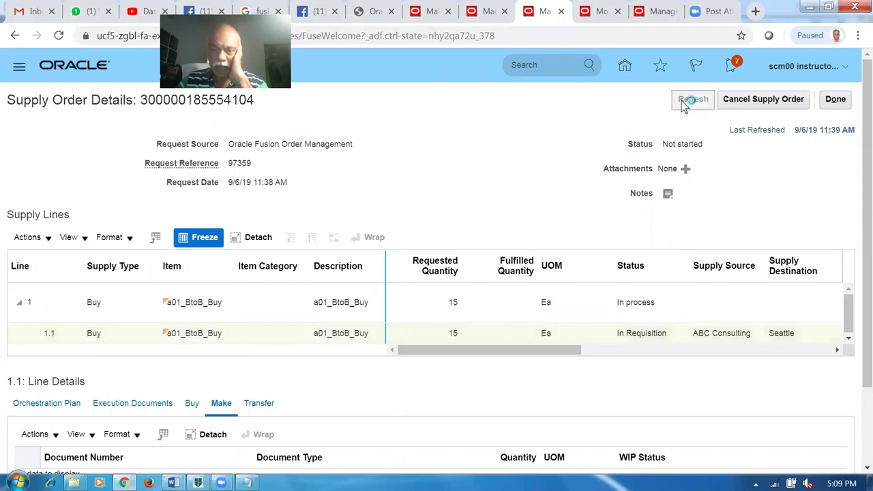
left_click(685, 102)
left_click(685, 104)
left_click(685, 102)
scroll(231, 367, "down", 1)
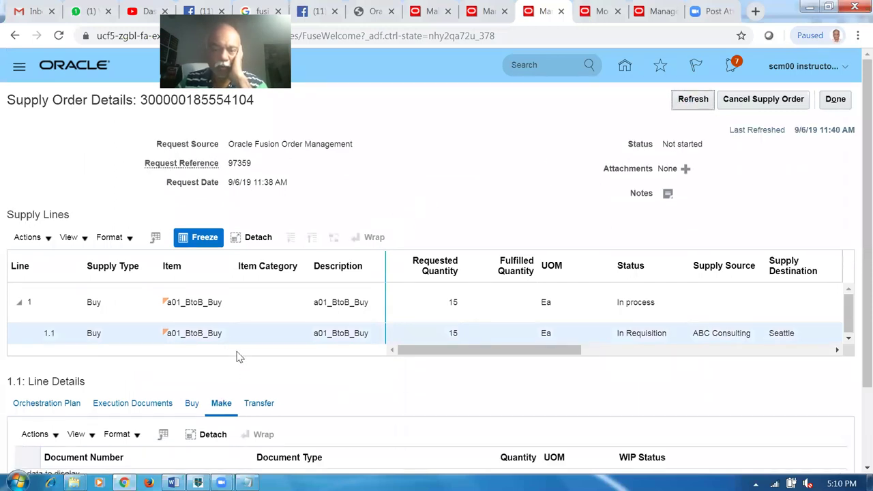
Refresh the supply order again and review the Buy documents of supply line 1.1.
left_click(237, 341)
left_click(690, 103)
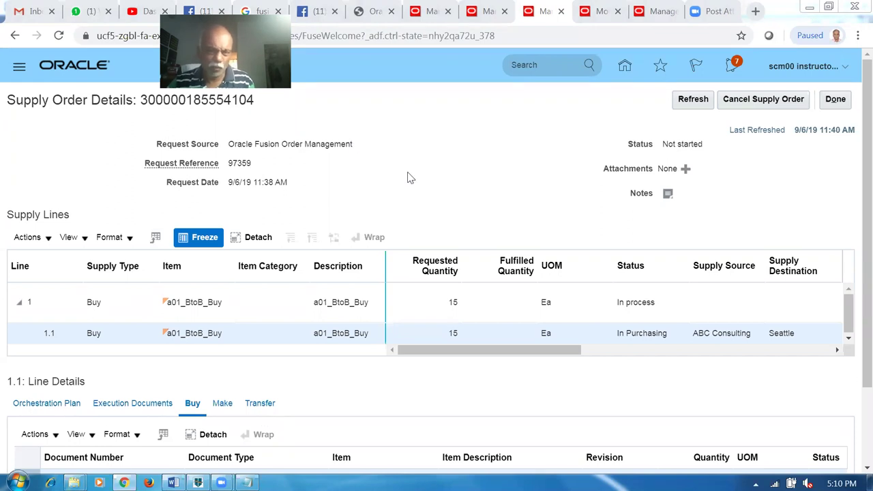
left_click(694, 99)
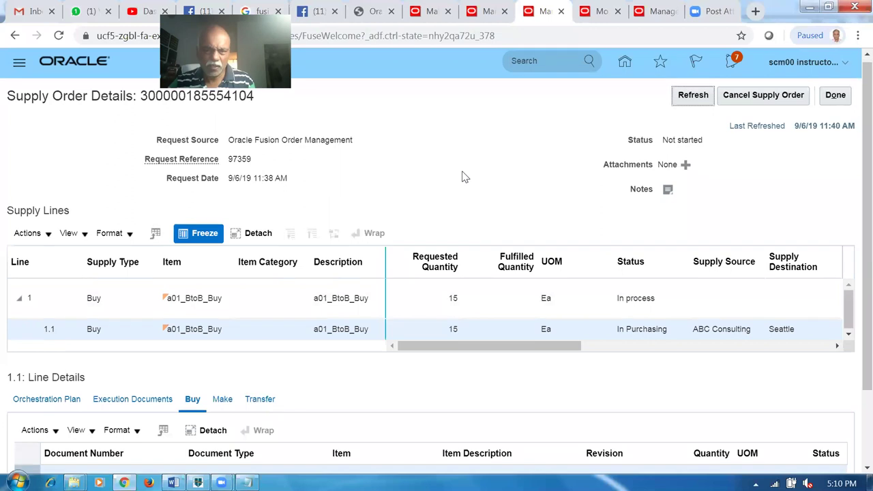
scroll(461, 176, "down", 2)
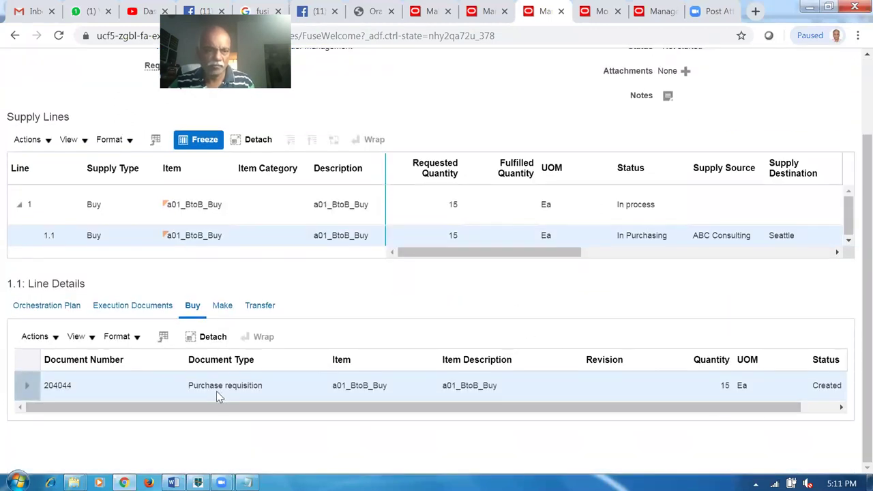
Show the orchestration plan of supply line 1.1 and refresh the supply order to check the progress of its tasks.
left_click(46, 307)
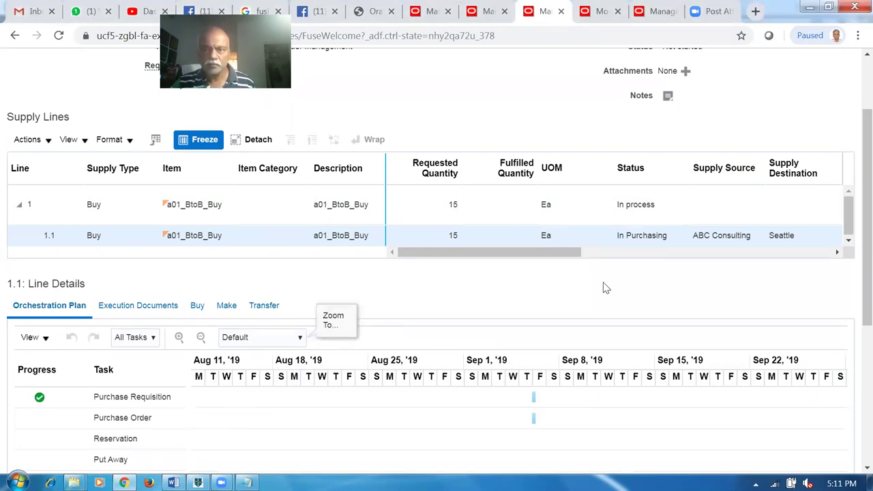
scroll(603, 287, "up", 3)
left_click(689, 99)
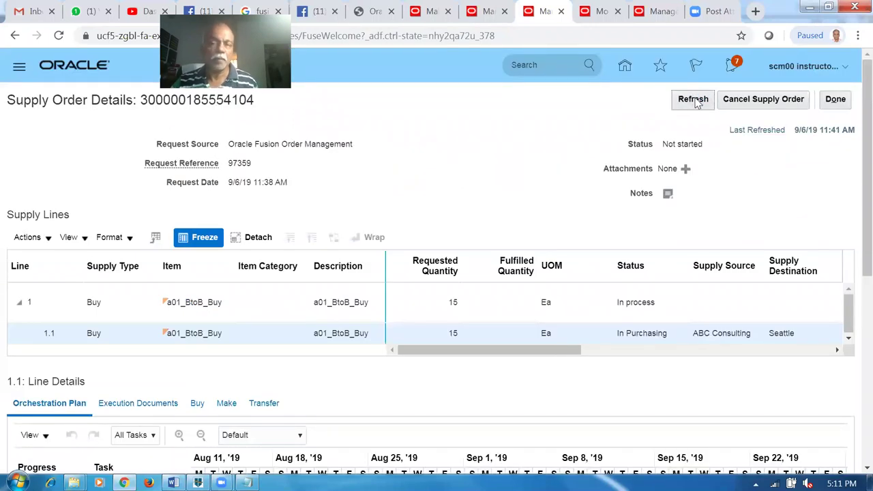
left_click(693, 99)
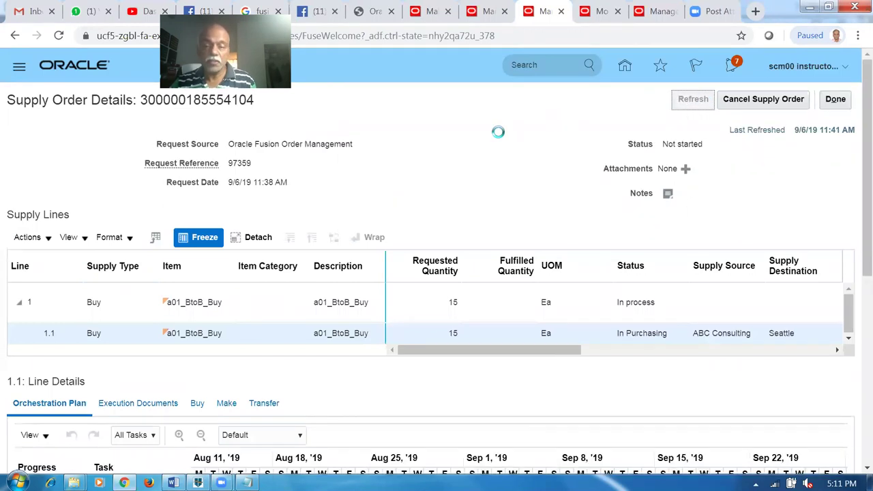
scroll(488, 146, "down", 1)
scroll(488, 146, "down", 3)
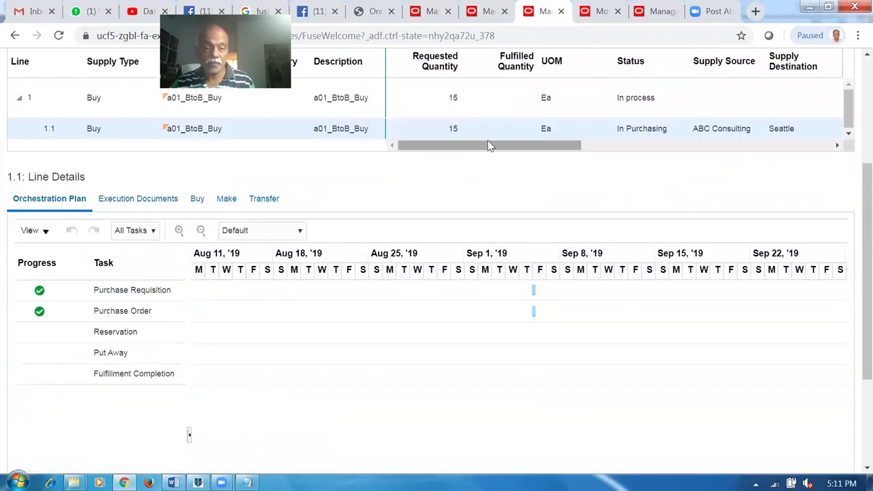
Review the execution documents of supply line 1.1, including its purchase requisition and purchase order.
left_click(136, 200)
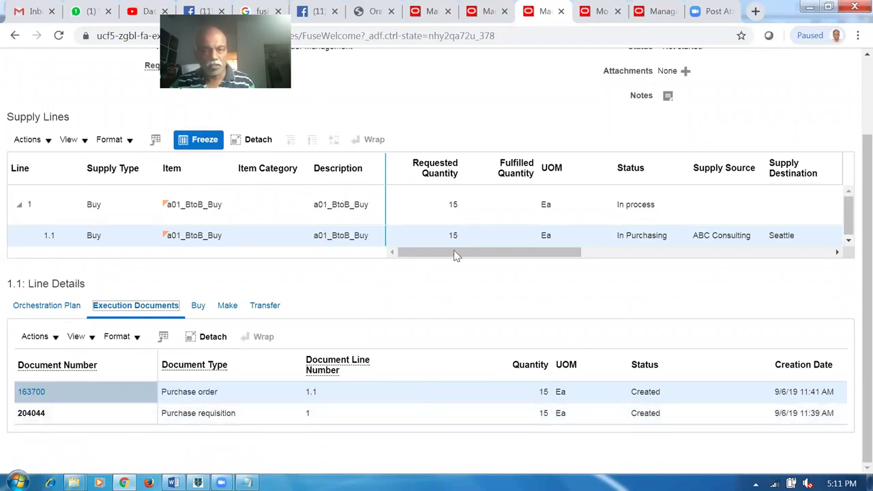
left_click(478, 238)
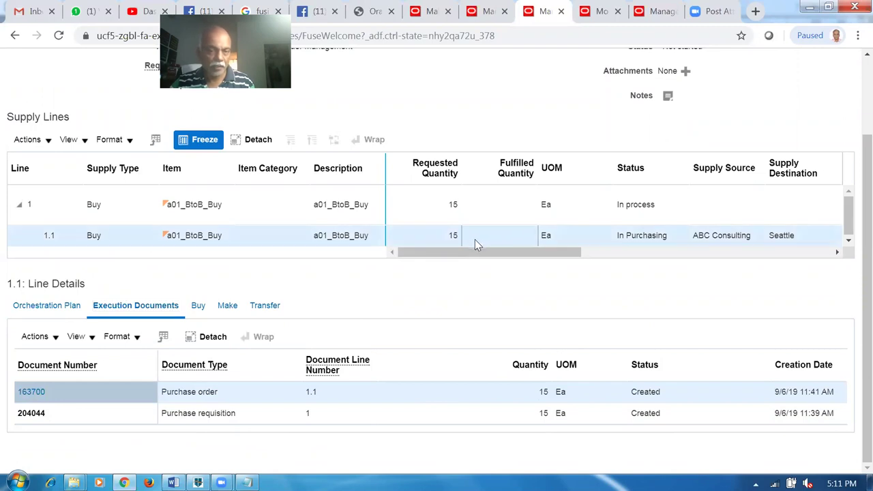
left_click(269, 248)
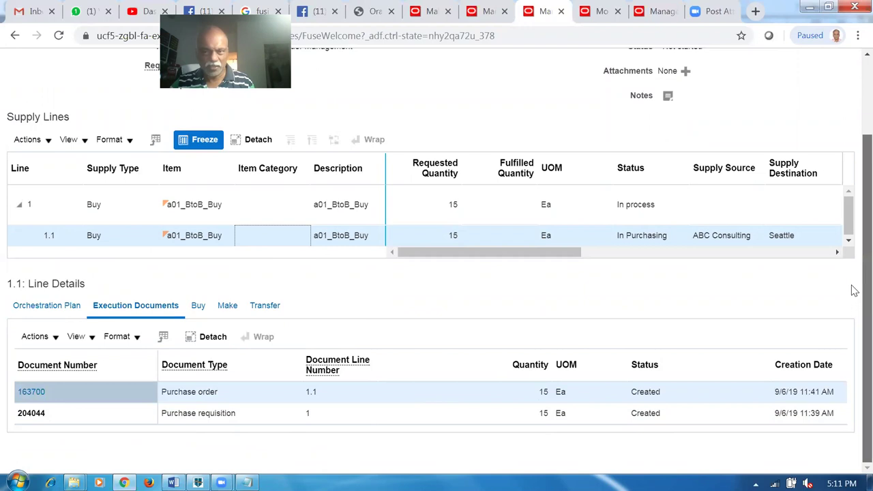
scroll(852, 292, "up", 3)
scroll(854, 224, "down", 3)
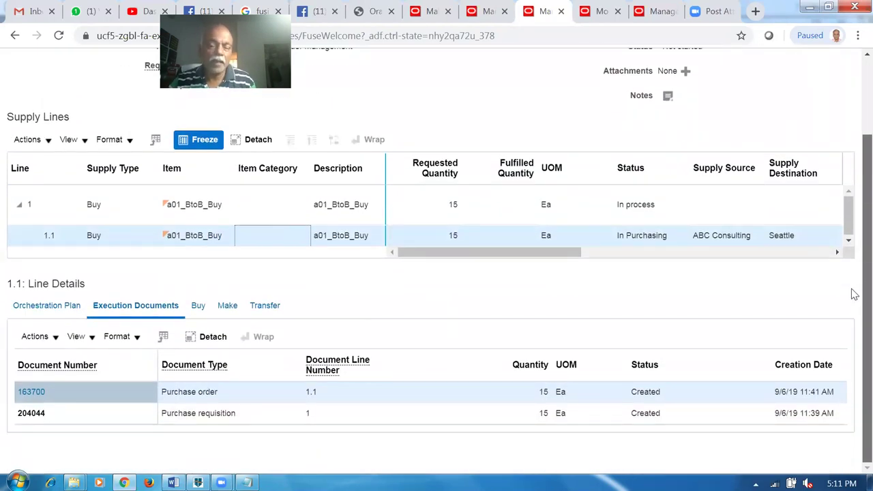
left_click(456, 301)
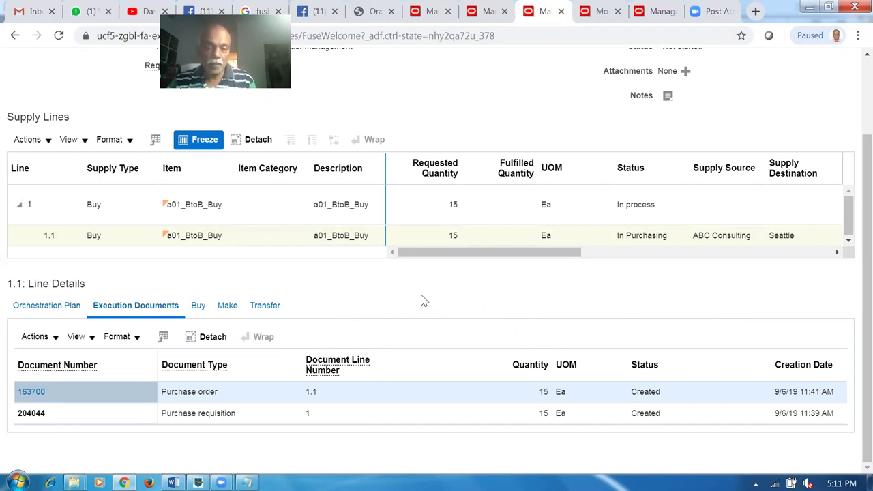
scroll(852, 205, "up", 1)
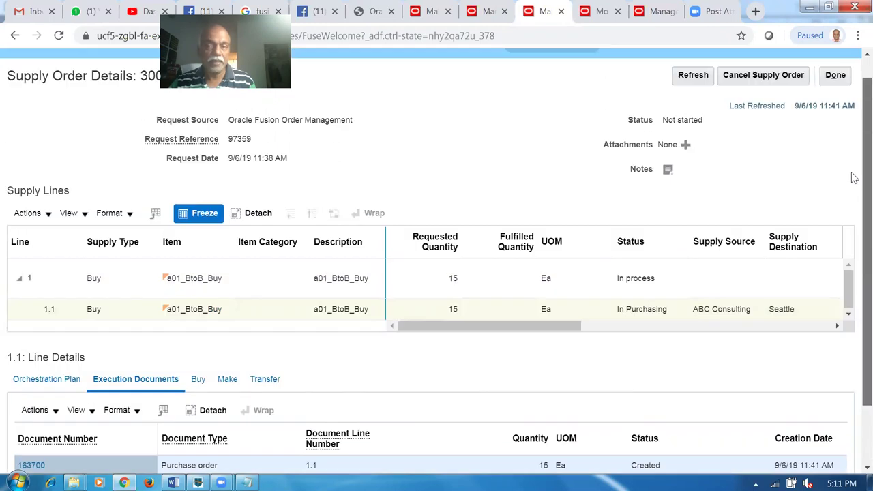